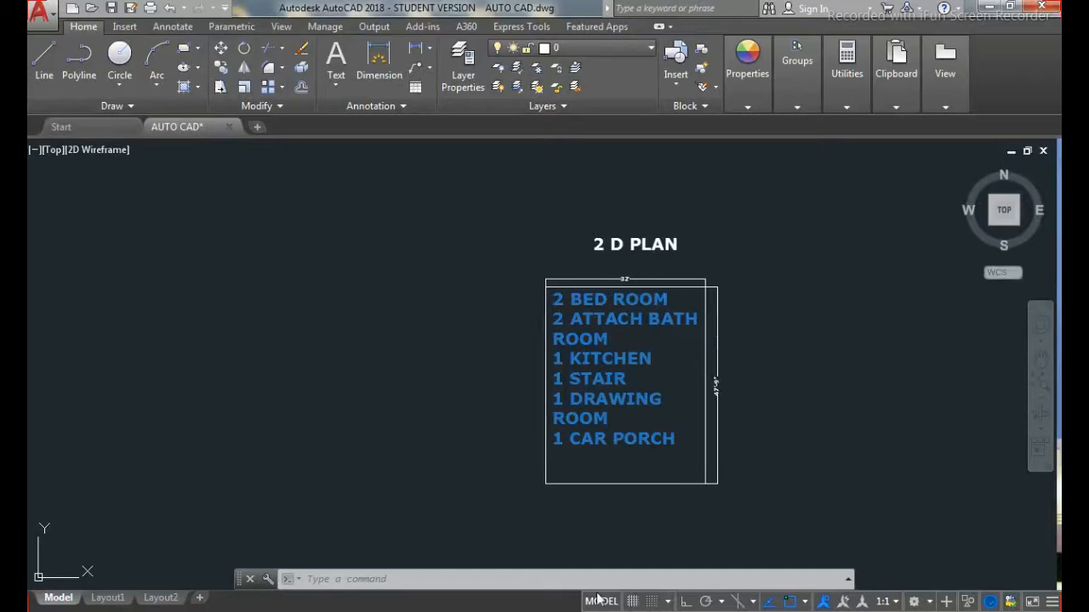
Step: Examine the 2D plan brief's room list and the overall plot dimensions
scroll(678, 290, up, 3)
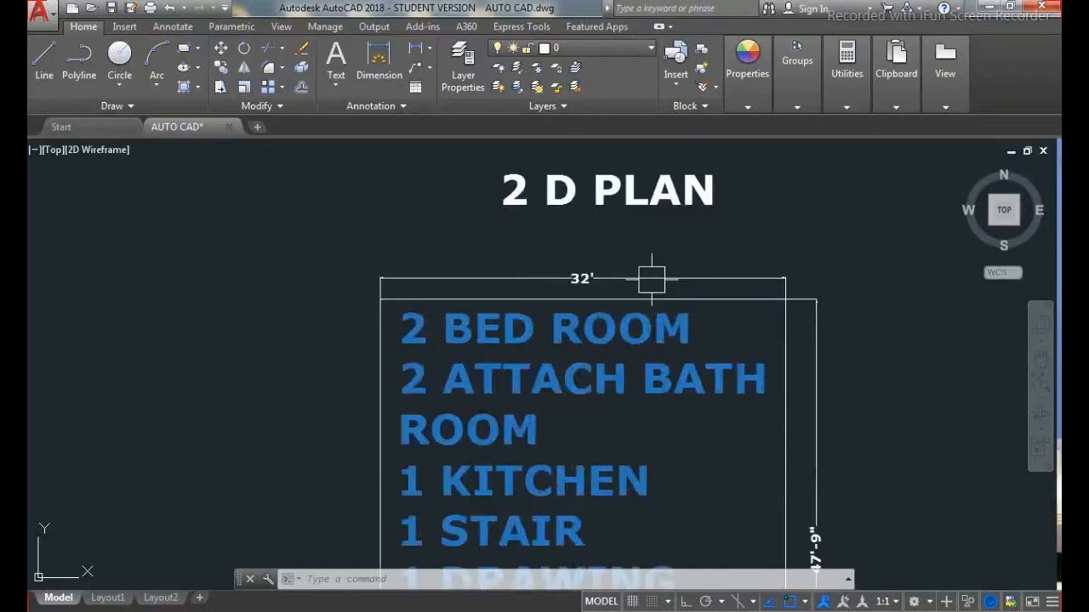
scroll(663, 446, down, 3)
scroll(669, 384, up, 4)
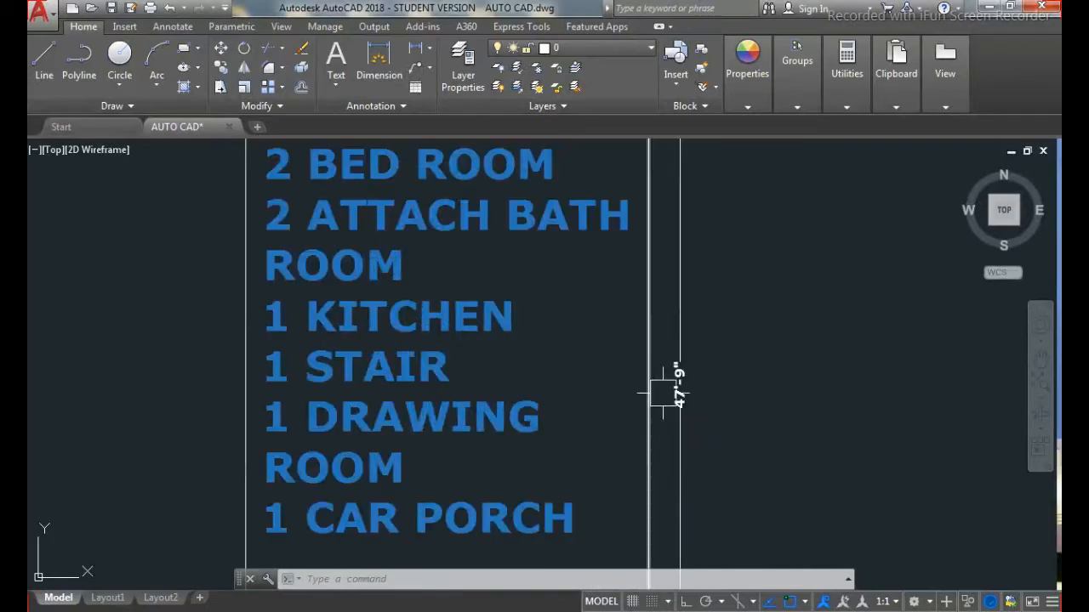
scroll(723, 394, down, 2)
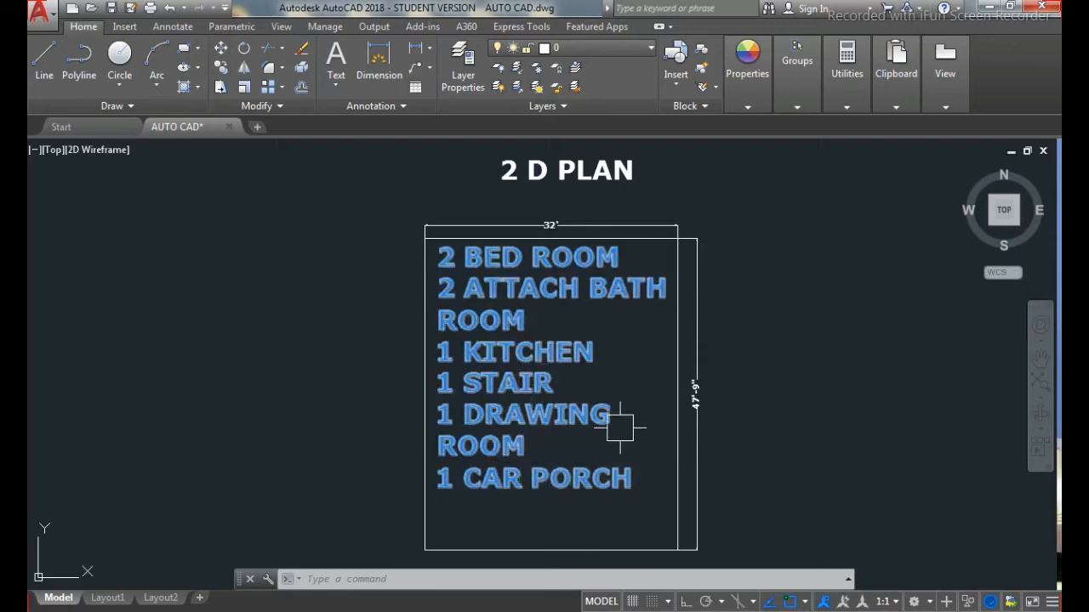
scroll(738, 338, down, 2)
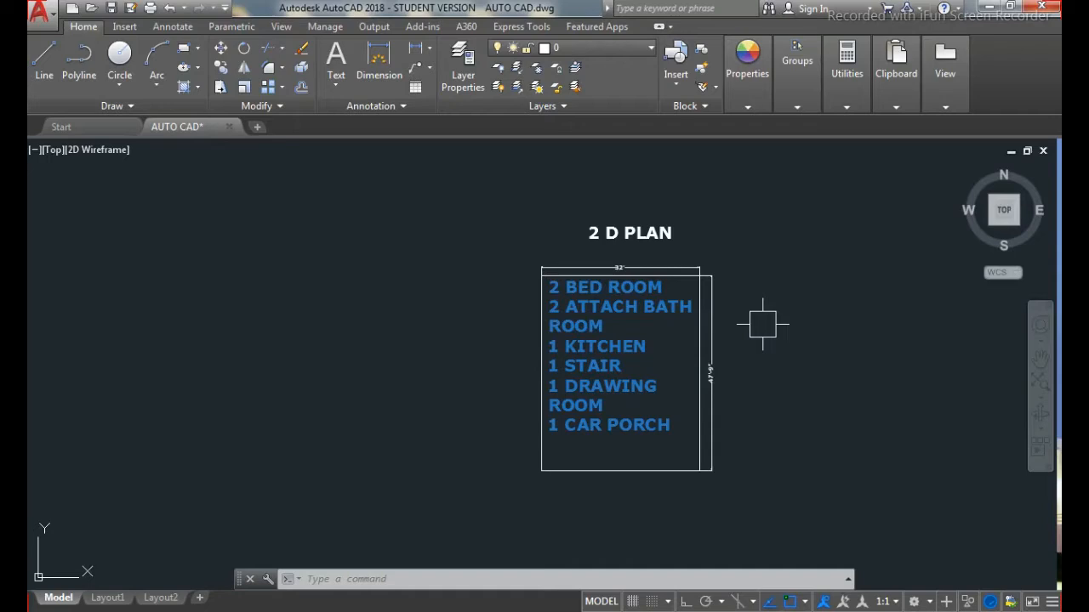
Step: Draw a rectangle 32' wide by 47'9" high in the empty space beside the 2D plan brief
text(RE)
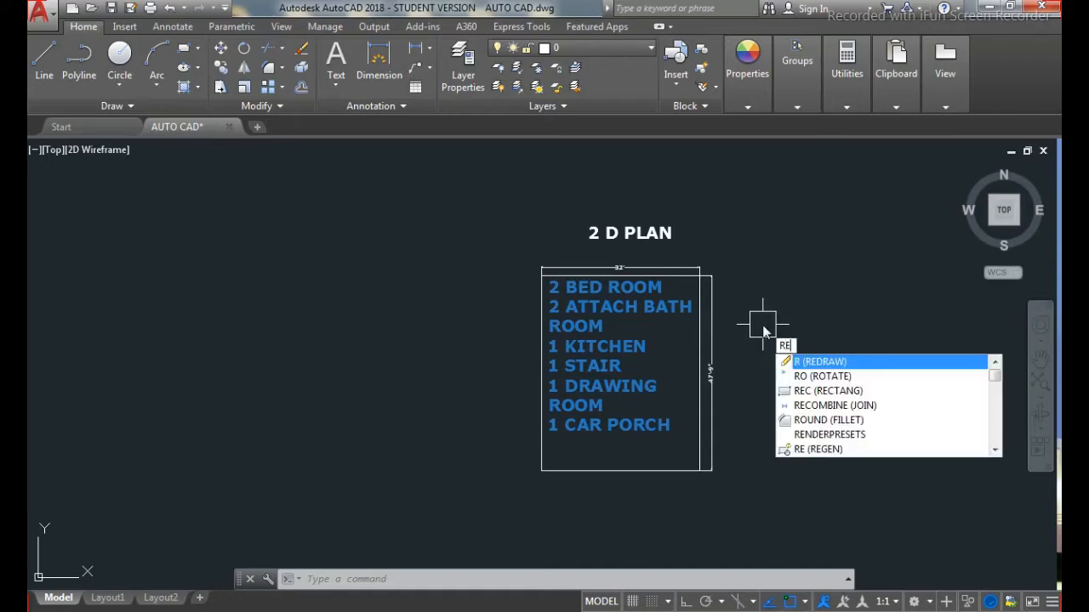
text(C)
key(Return)
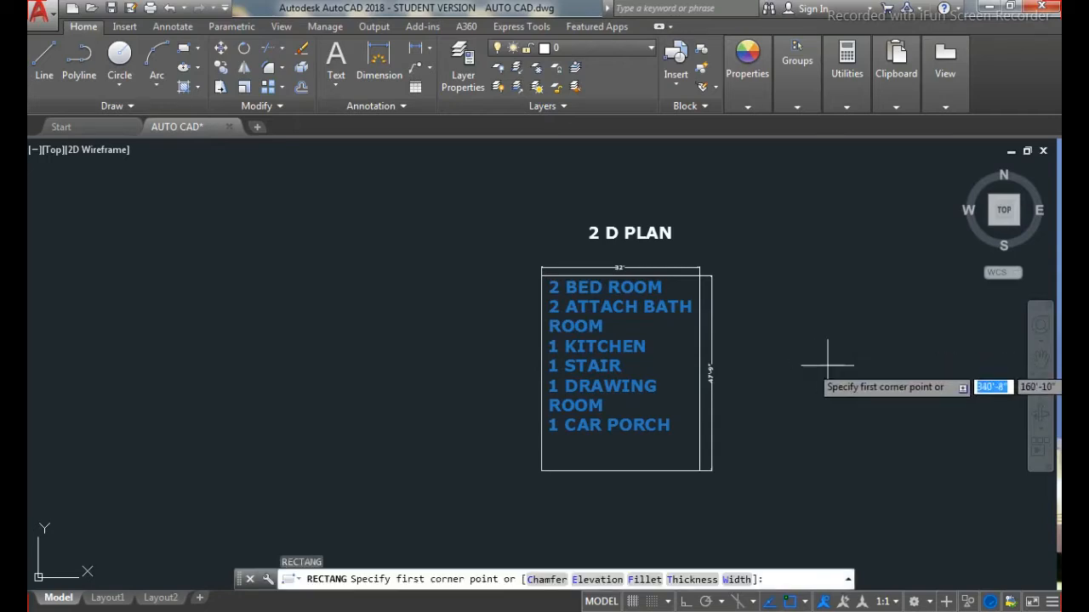
click(253, 253)
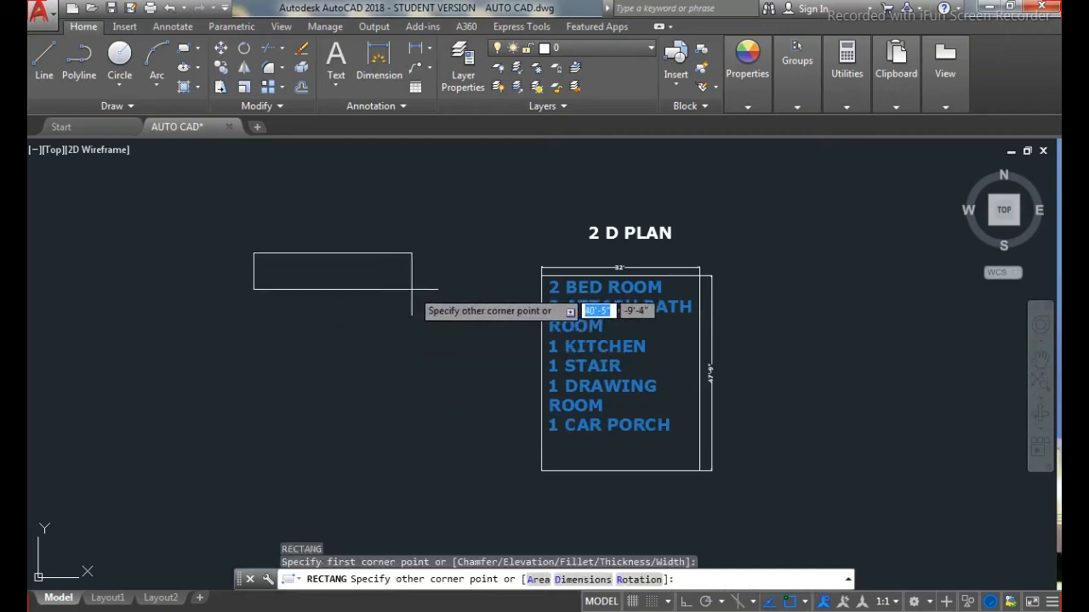
text(32)
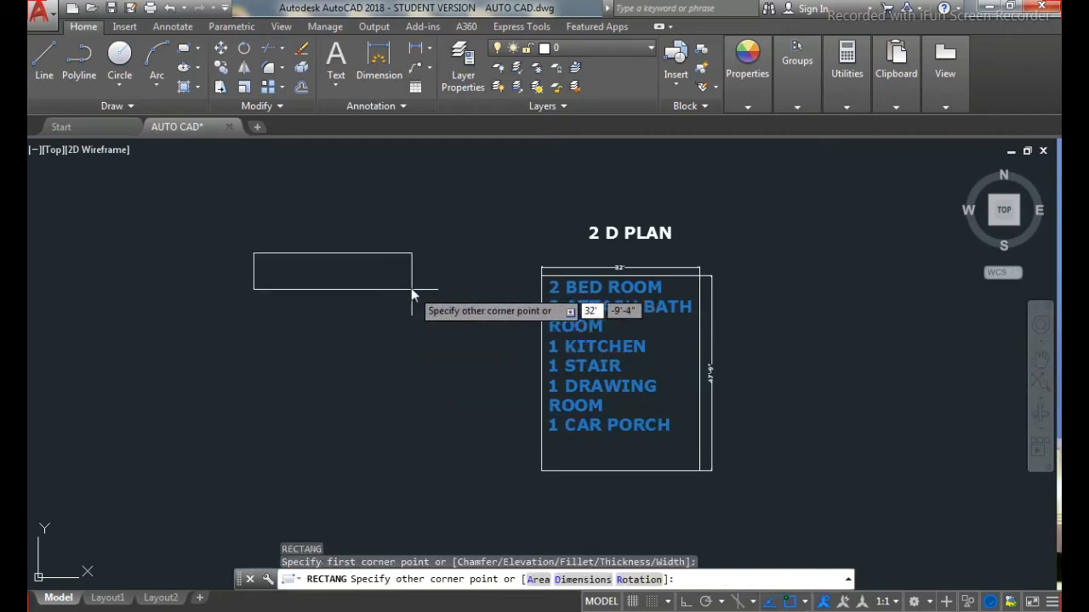
key(Tab)
text(47)
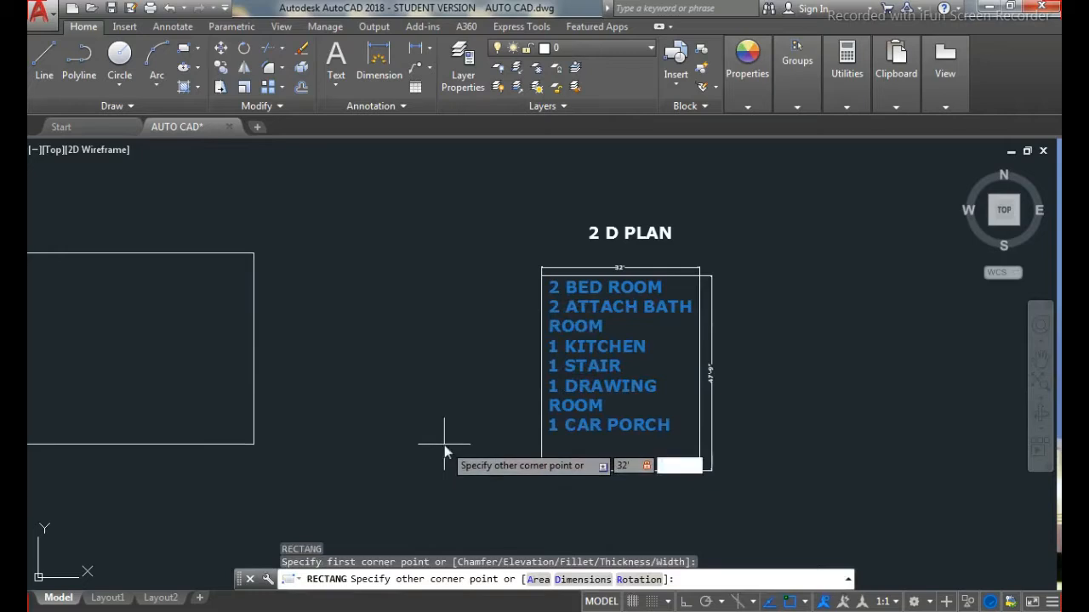
text('9)
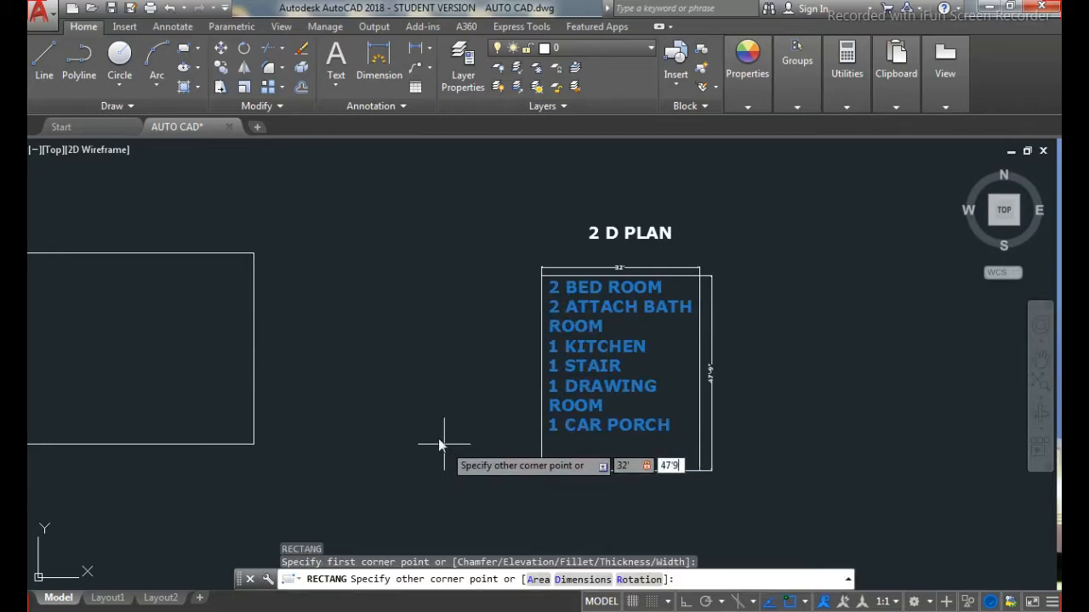
text(")
key(Return)
scroll(445, 454, down, 5)
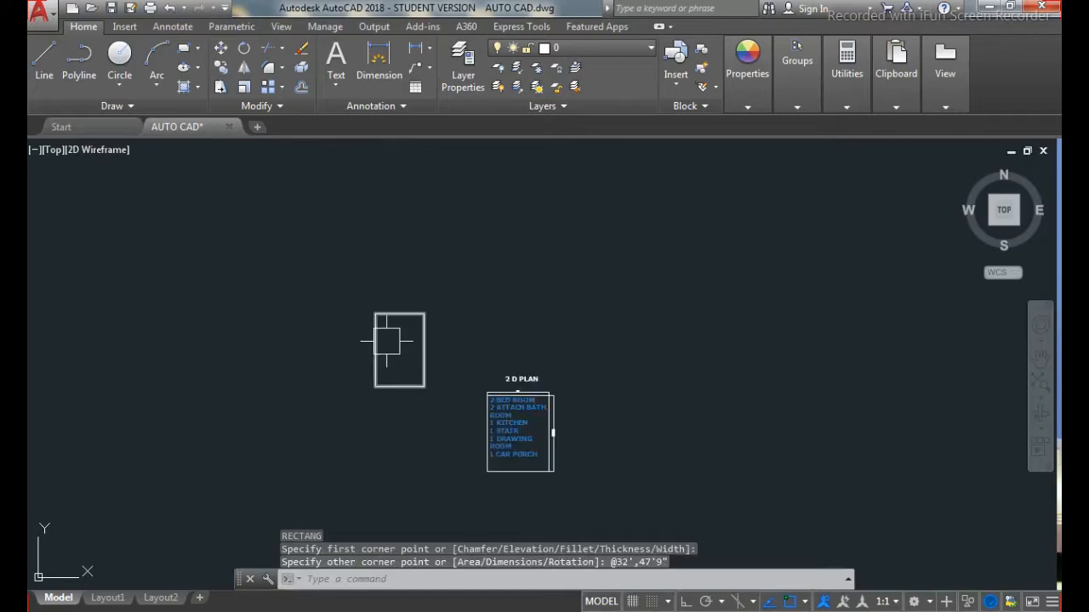
Step: Offset the plot rectangle 9" inward to form the outer walls
scroll(387, 341, up, 4)
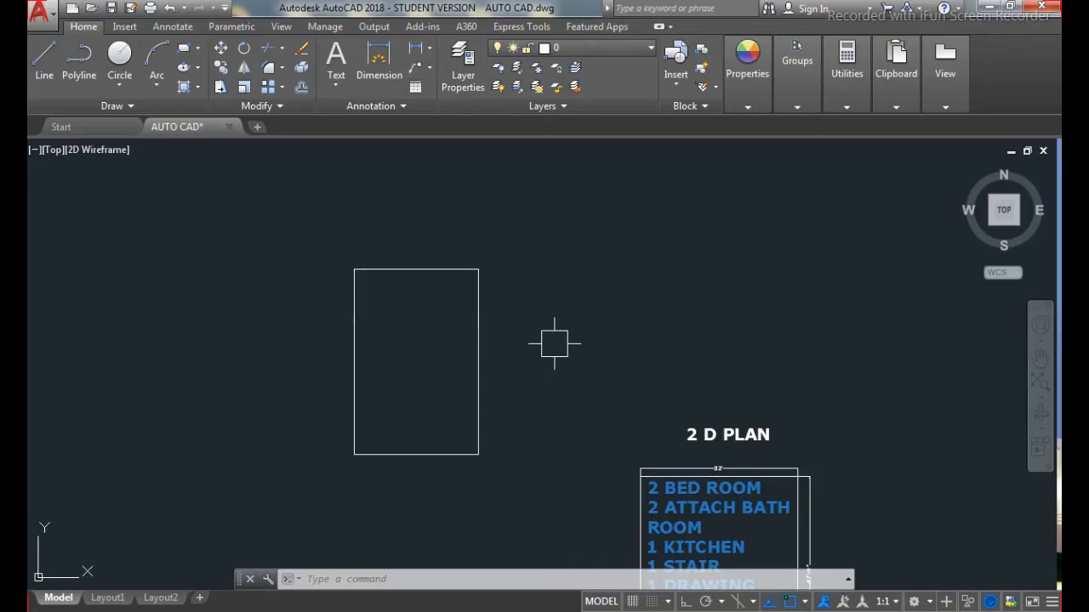
text(o)
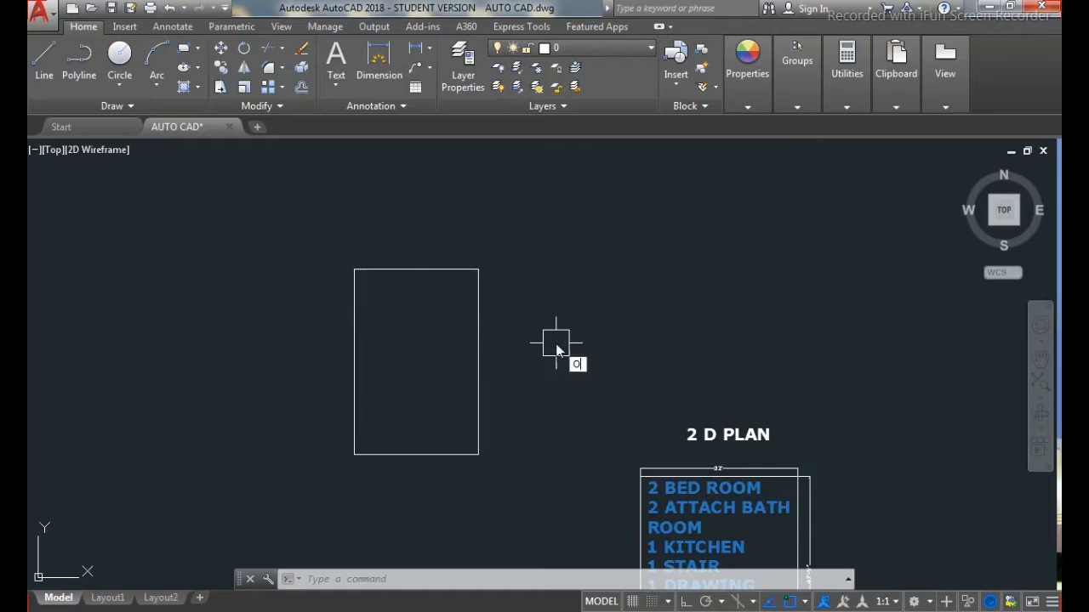
key(Return)
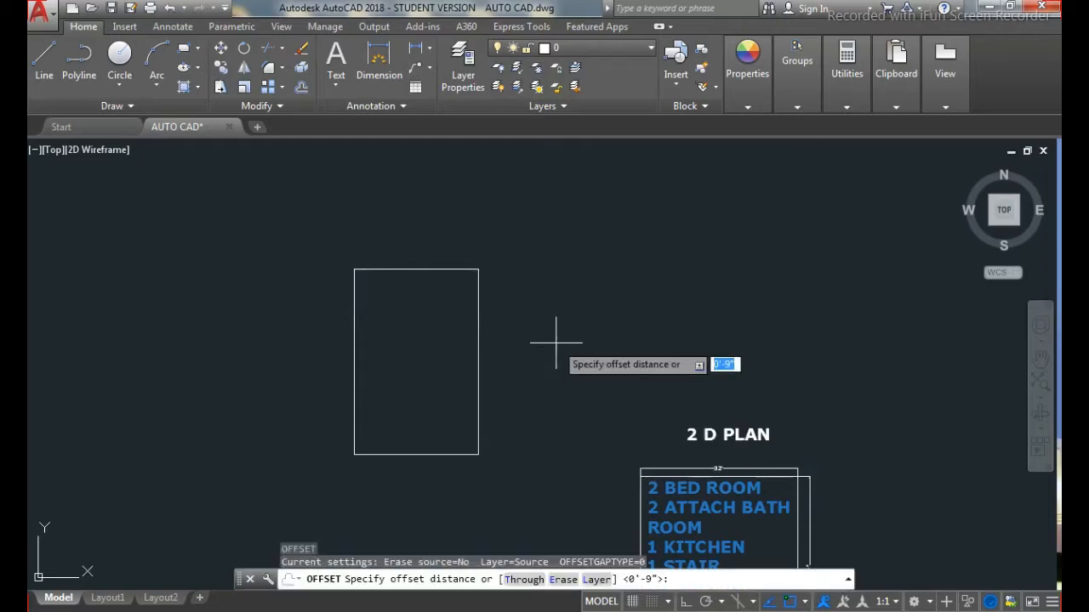
text(9)
key(Return)
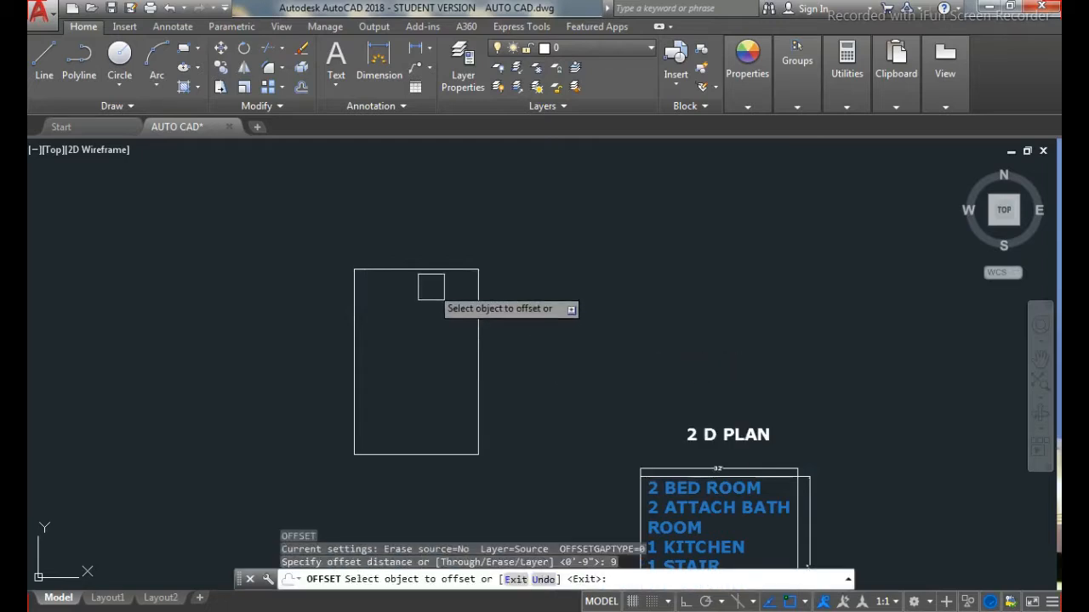
click(429, 270)
click(432, 309)
key(Escape)
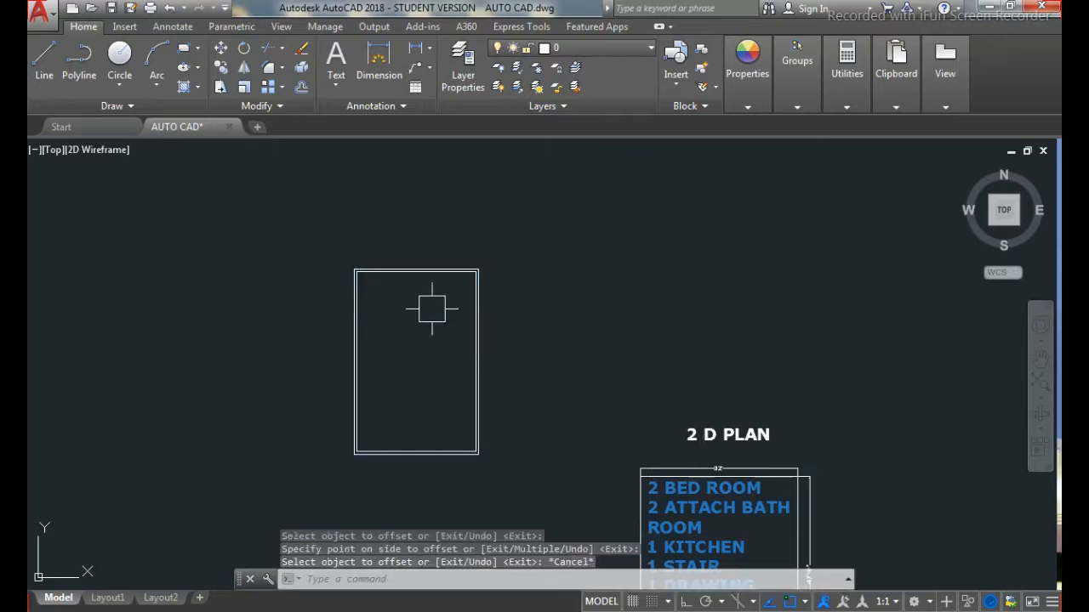
key(Escape)
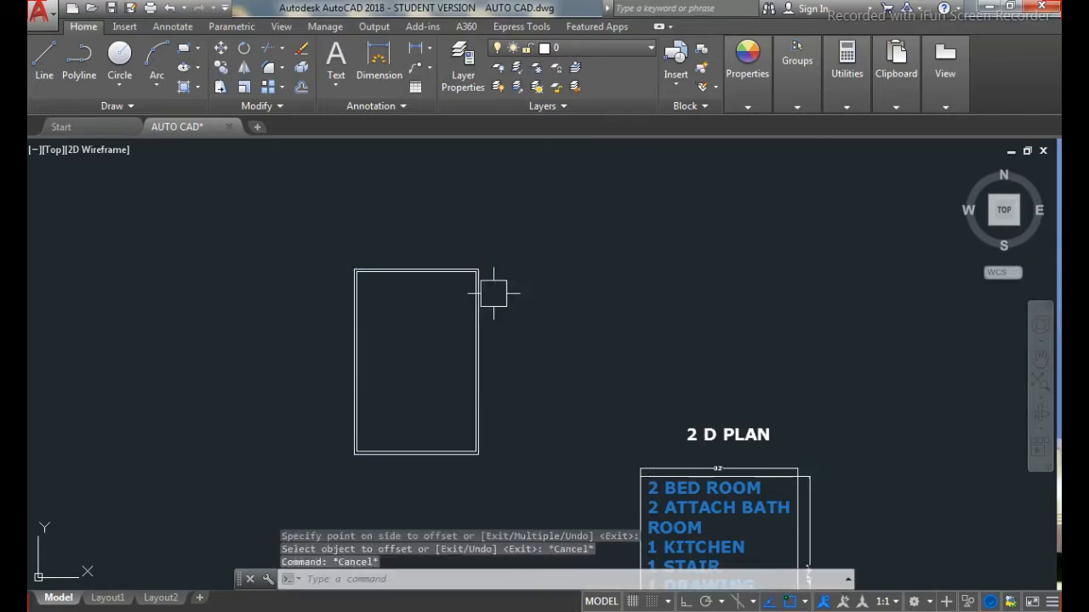
Step: Explode both the outer and inner wall rectangles into separate lines
scroll(472, 291, up, 4)
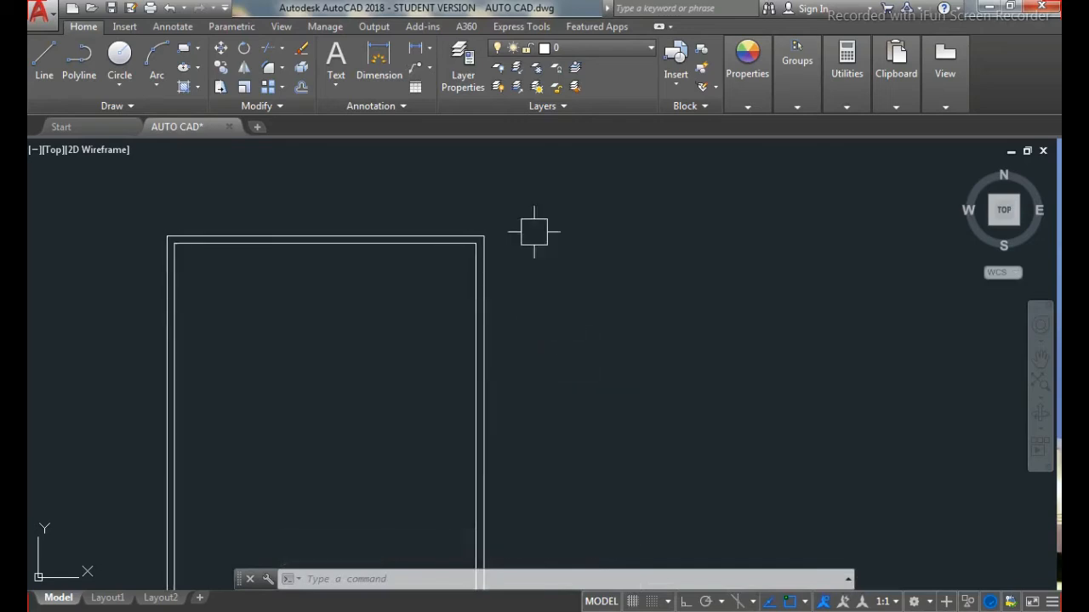
scroll(518, 205, down, 2)
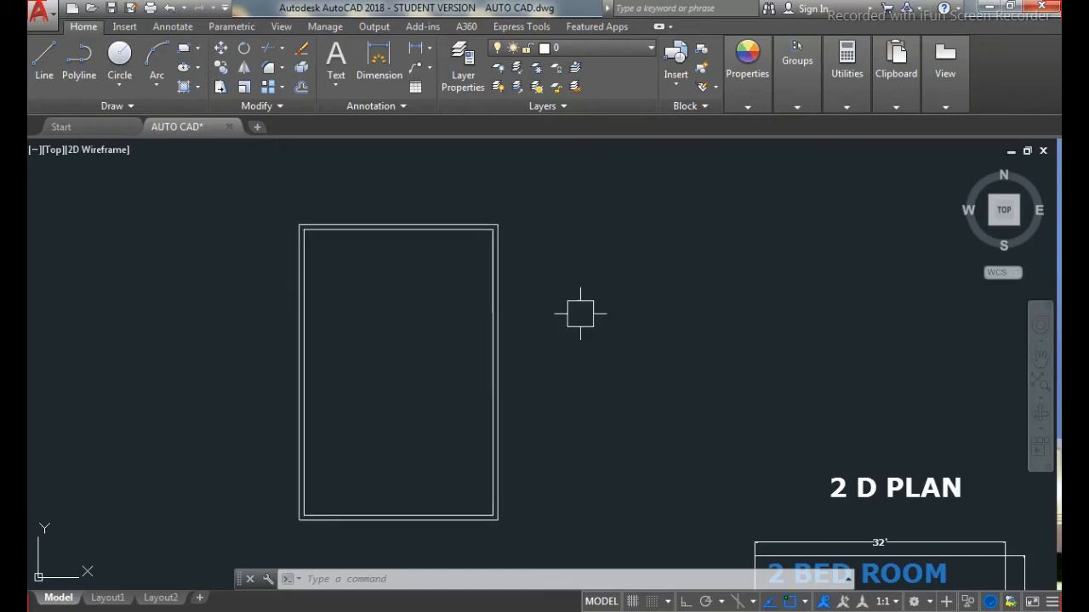
text(x)
key(Return)
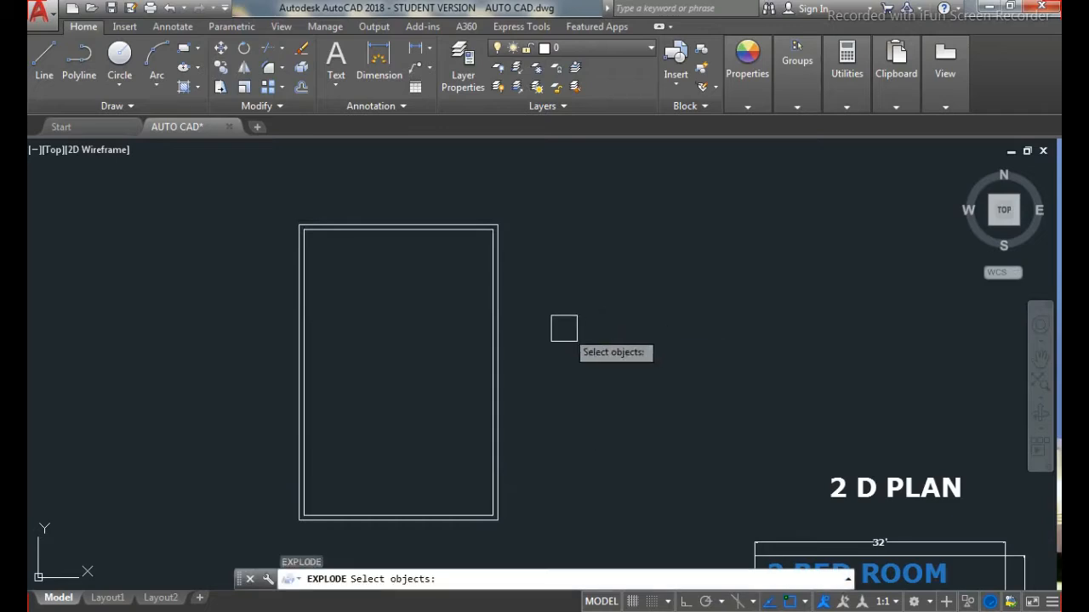
click(551, 291)
click(455, 348)
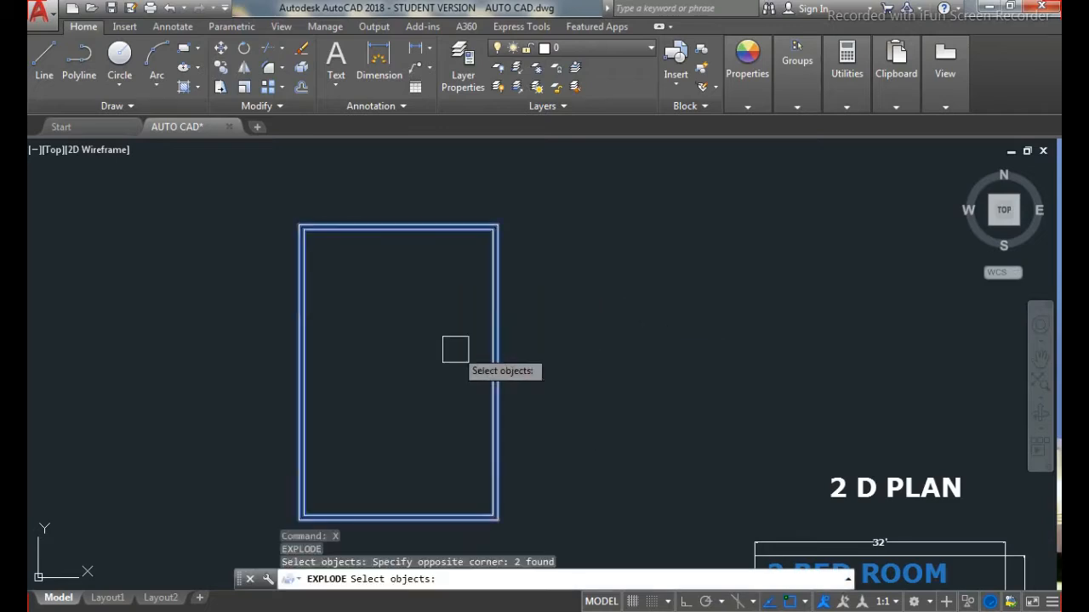
key(Return)
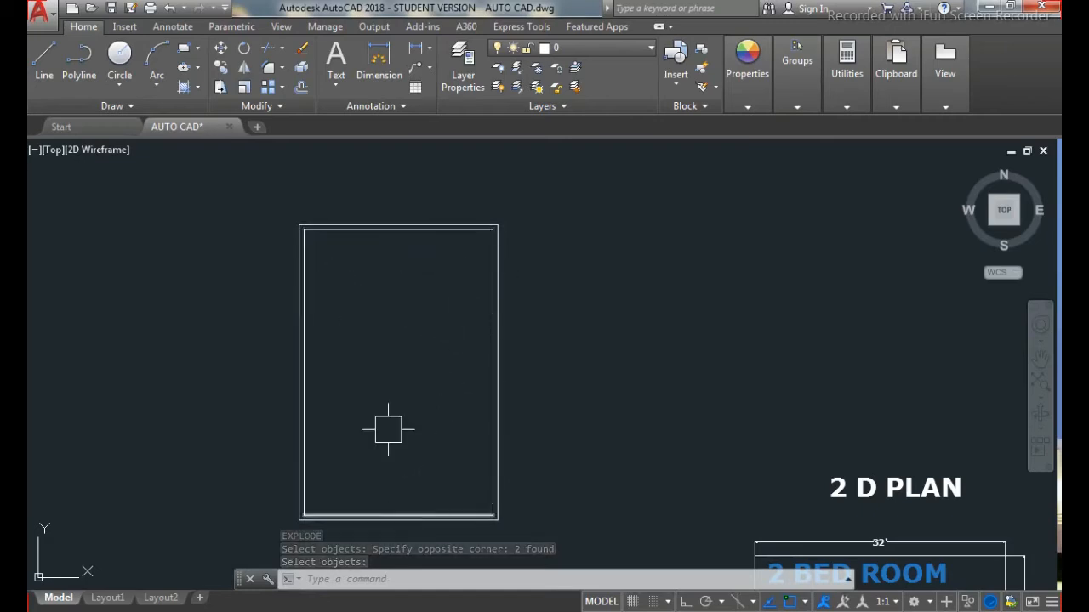
key(Escape)
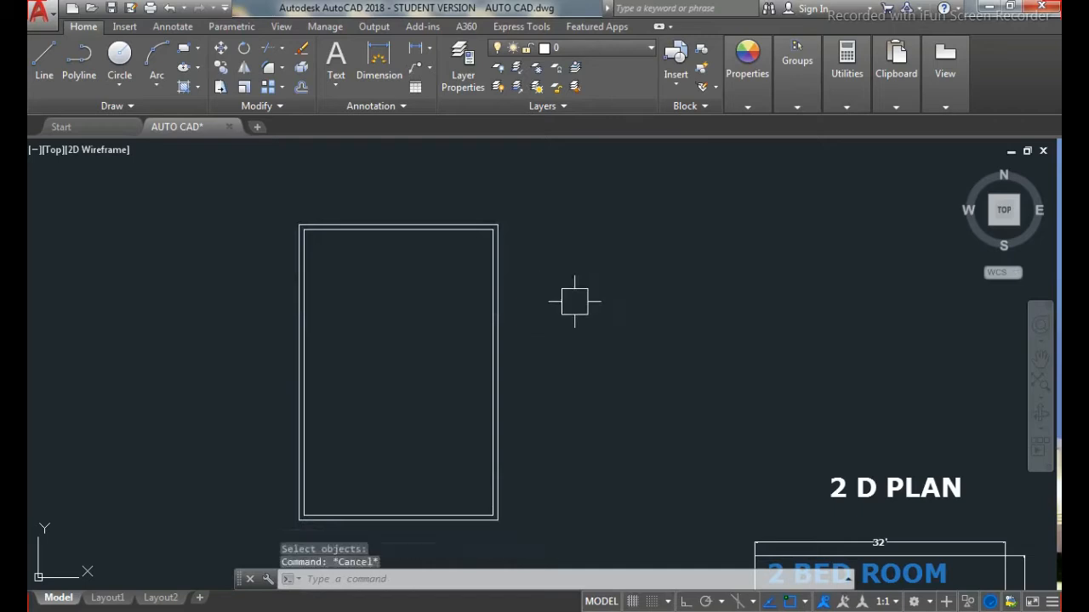
Step: Offset the inner line of the left outer wall 12' to the right, into the plan
text(o)
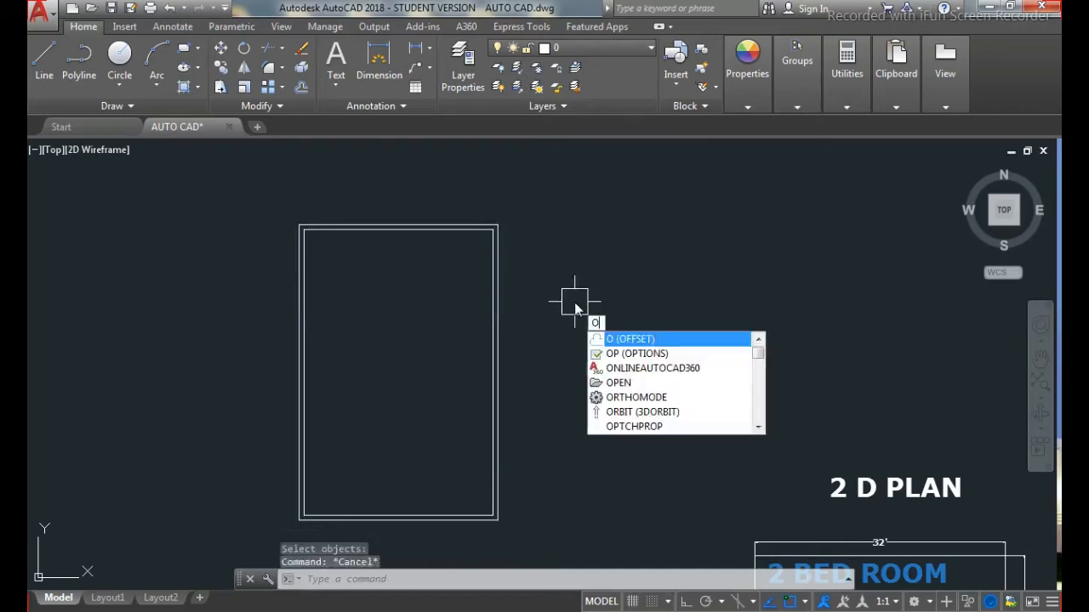
key(Return)
text(12)
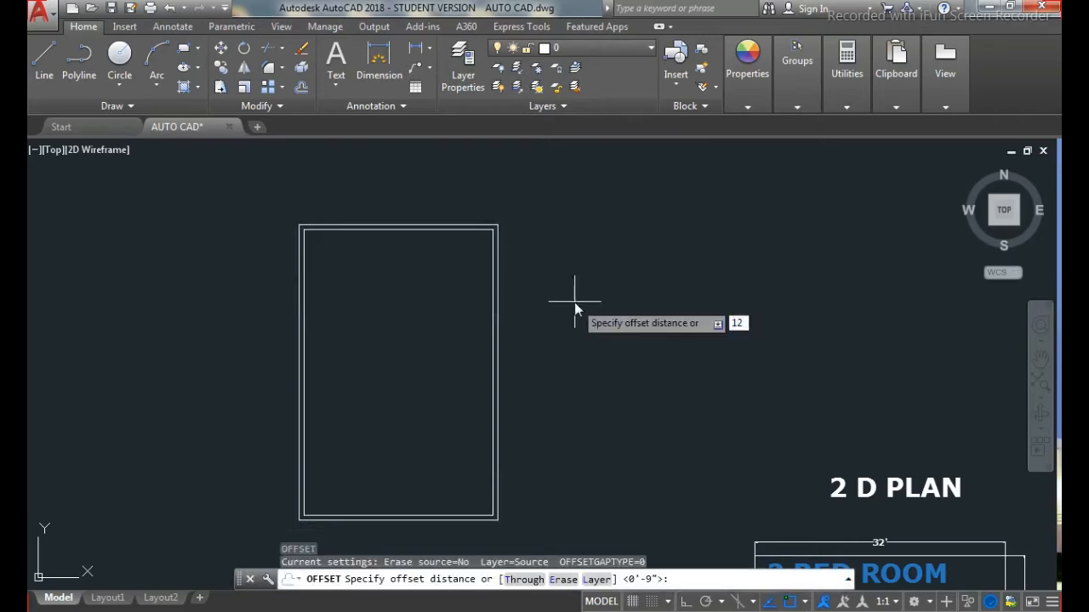
text(')
key(Return)
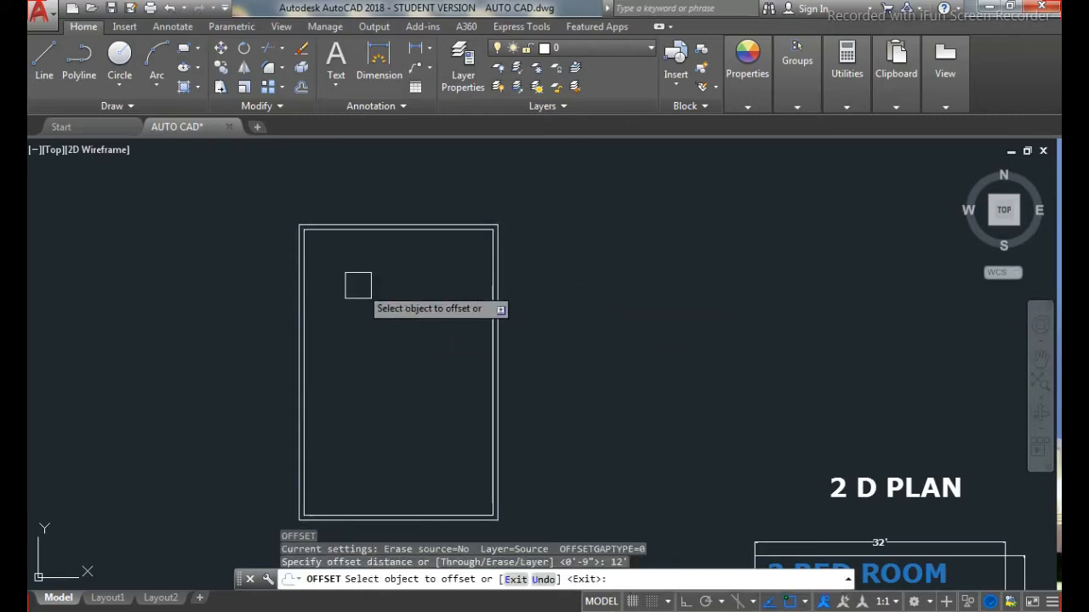
click(315, 263)
click(343, 269)
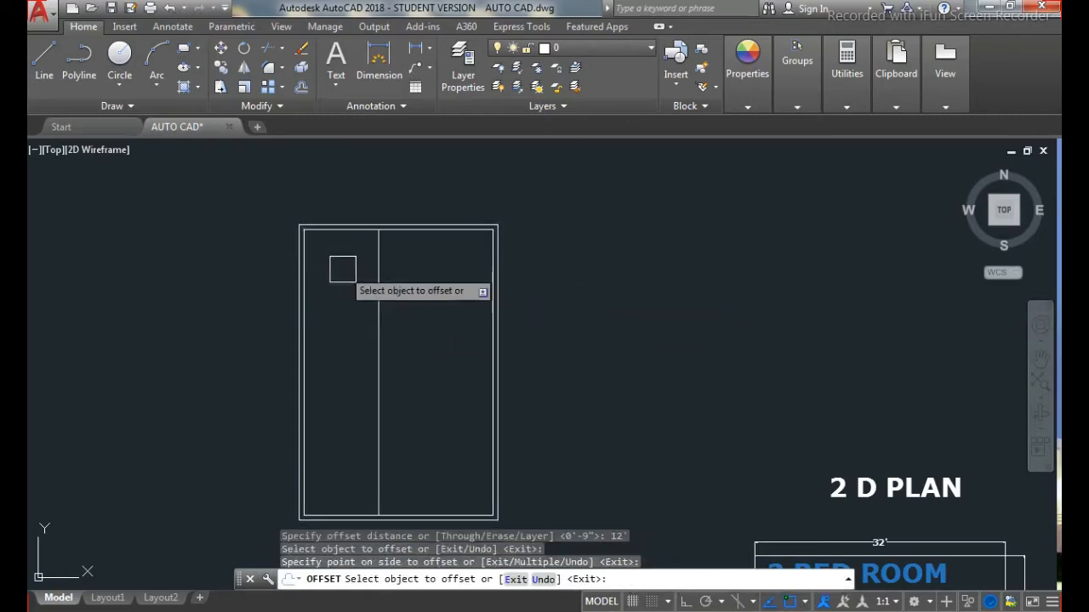
key(Return)
Step: Offset the new vertical partition line 9" to the right to give the wall its thickness
key(Return)
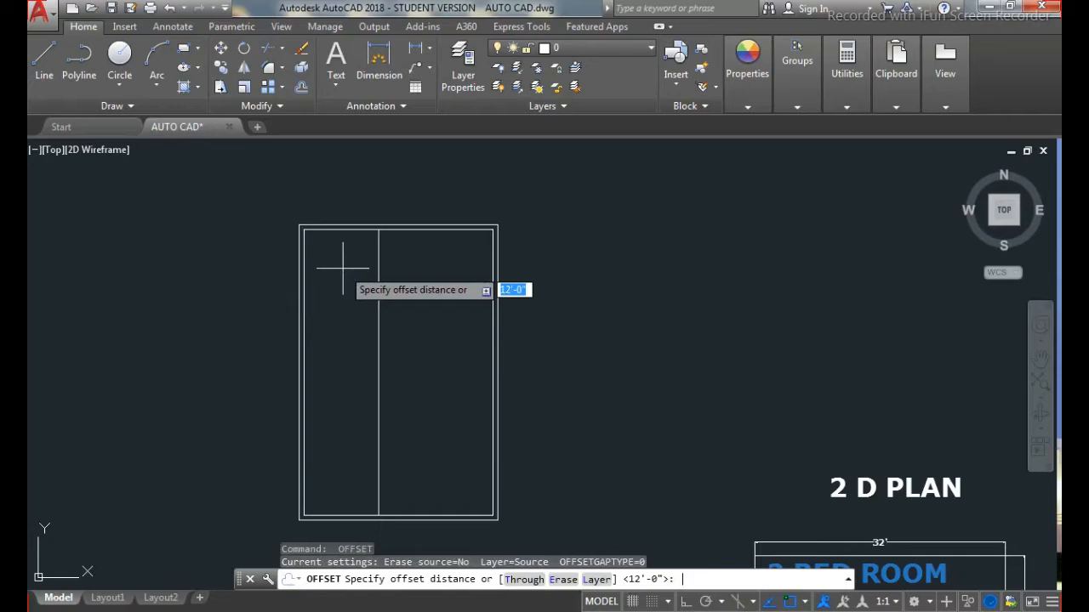
text(9)
key(Return)
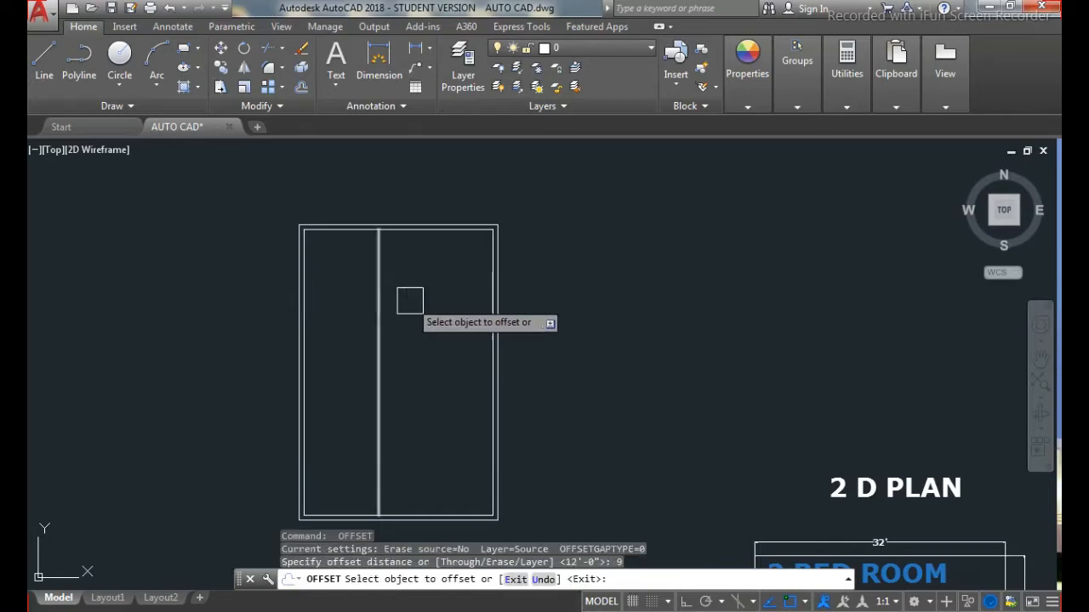
click(379, 297)
click(414, 305)
key(Return)
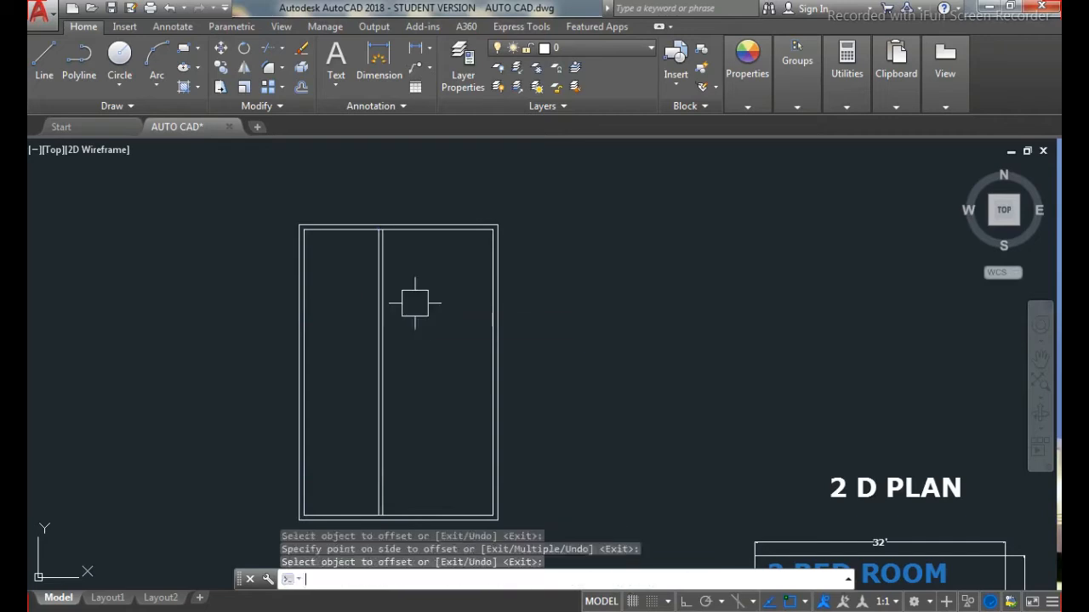
Step: Offset the right-hand line of the first vertical partition 12' to the right
key(Return)
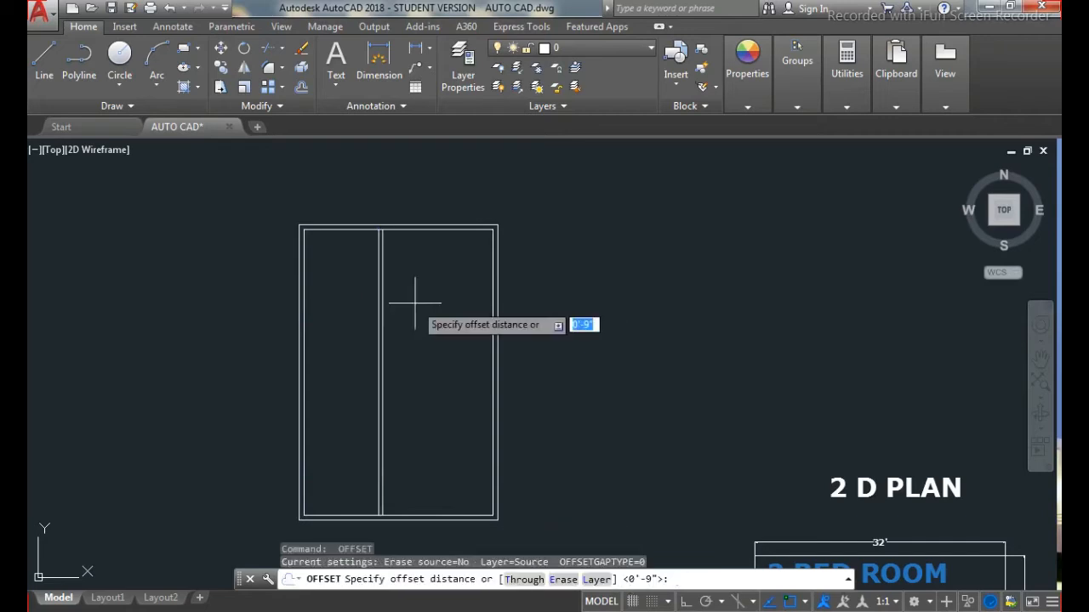
text(12)
key(Return)
click(391, 292)
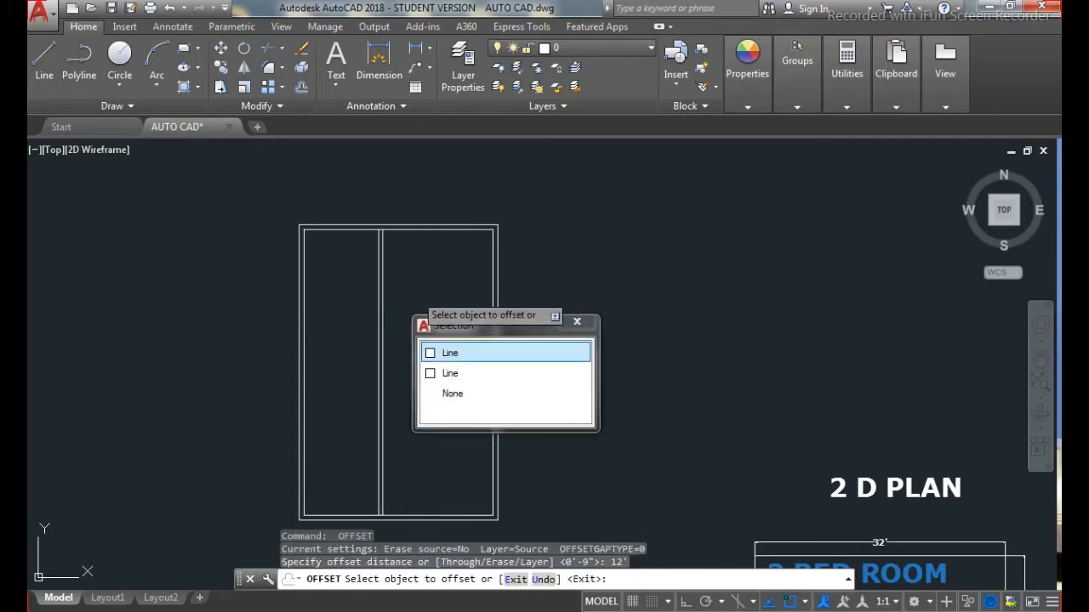
click(445, 352)
click(414, 294)
key(Return)
Step: Offset the second vertical partition's line 9" toward the right outer wall to complete its thickness
key(Return)
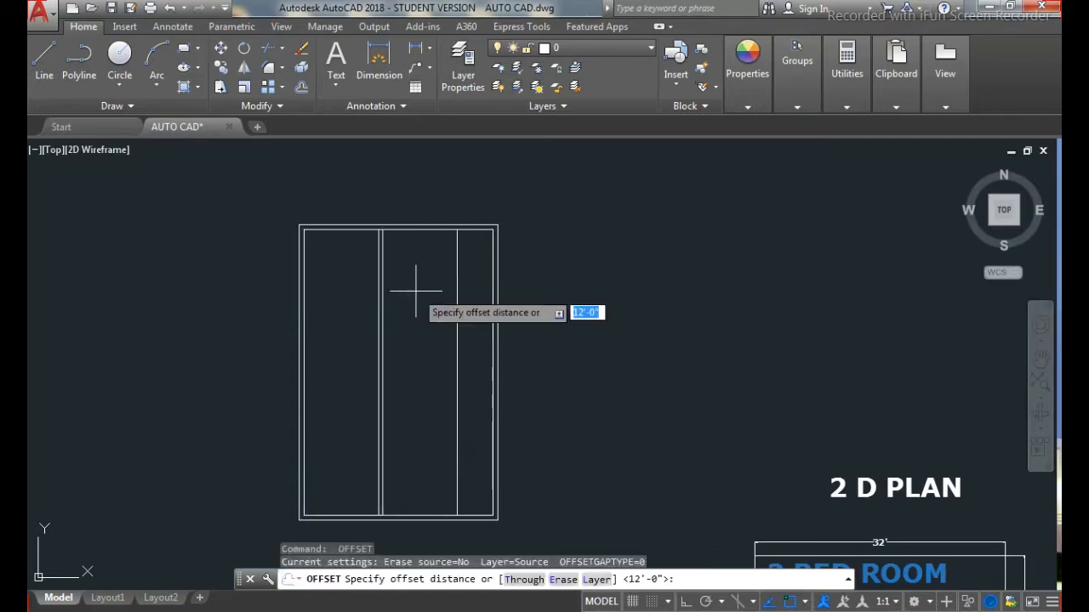
text(9)
key(Return)
click(461, 303)
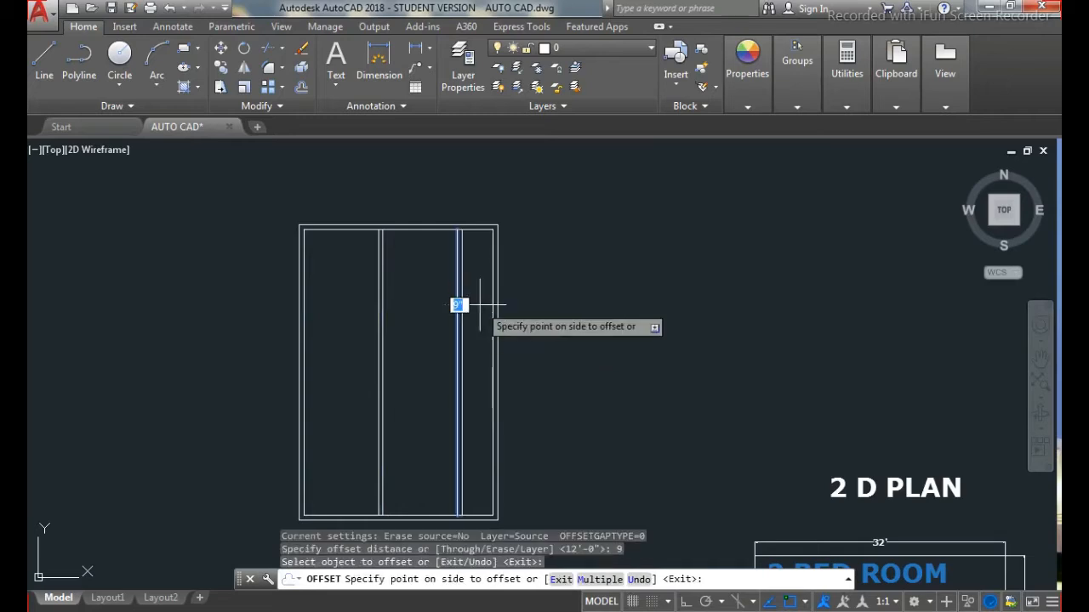
click(479, 303)
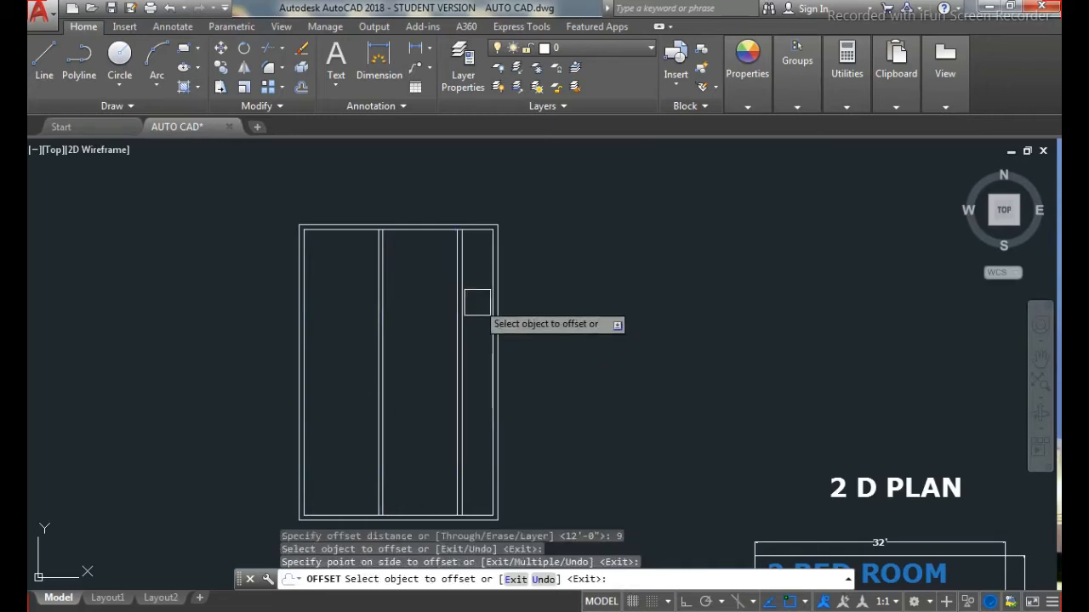
Step: Offset the inner line of the top outer wall 14' down into the plan
key(Escape)
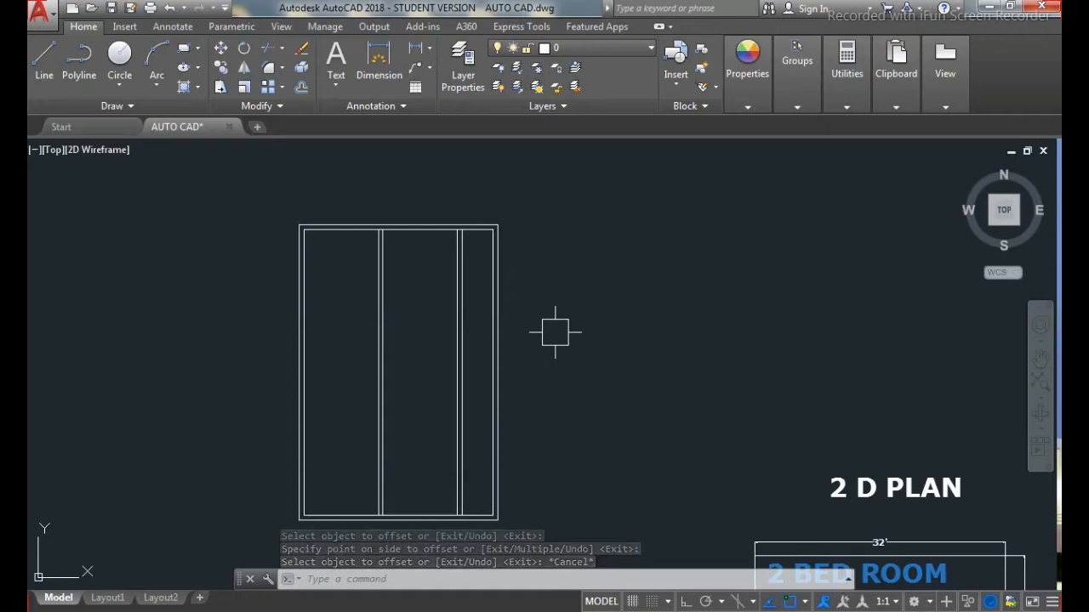
text(o)
key(Return)
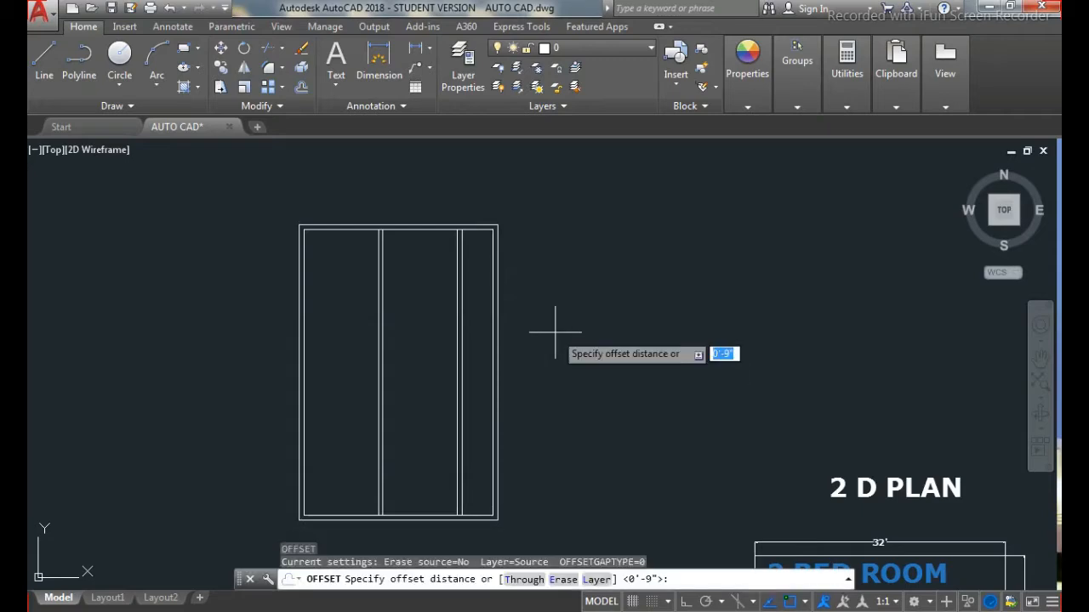
text(14')
key(Return)
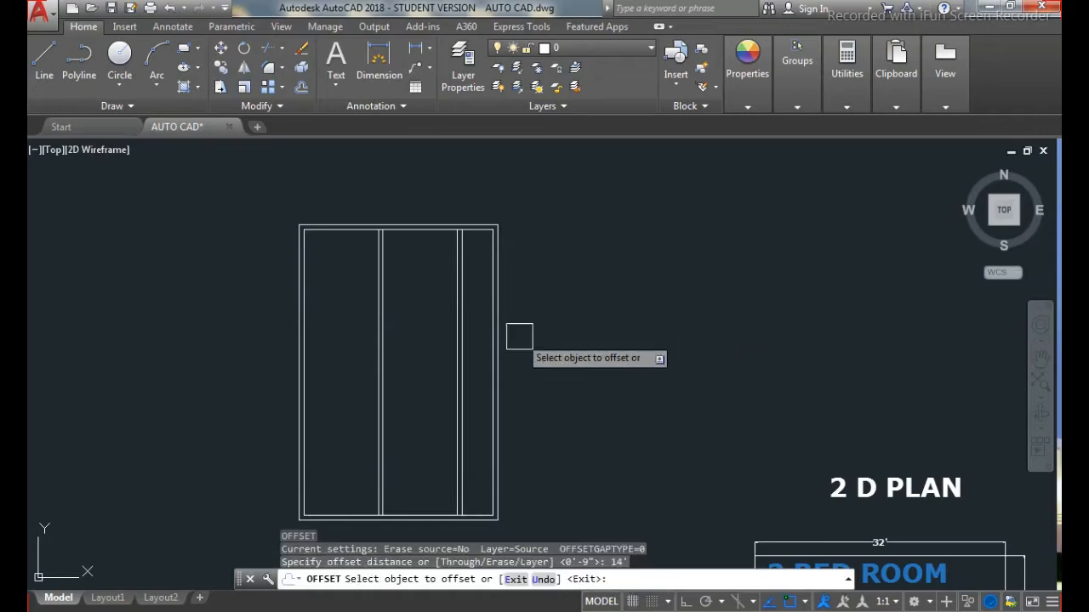
click(401, 229)
click(409, 290)
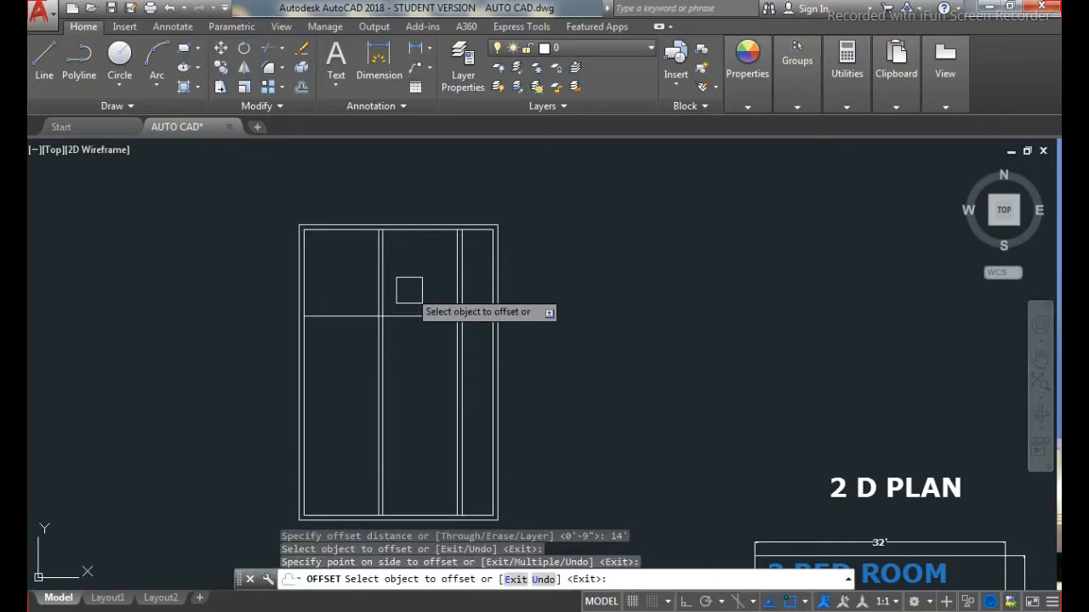
Step: Offset the new horizontal partition line 9" downward to give the wall its thickness
key(Return)
key(Return)
text(9)
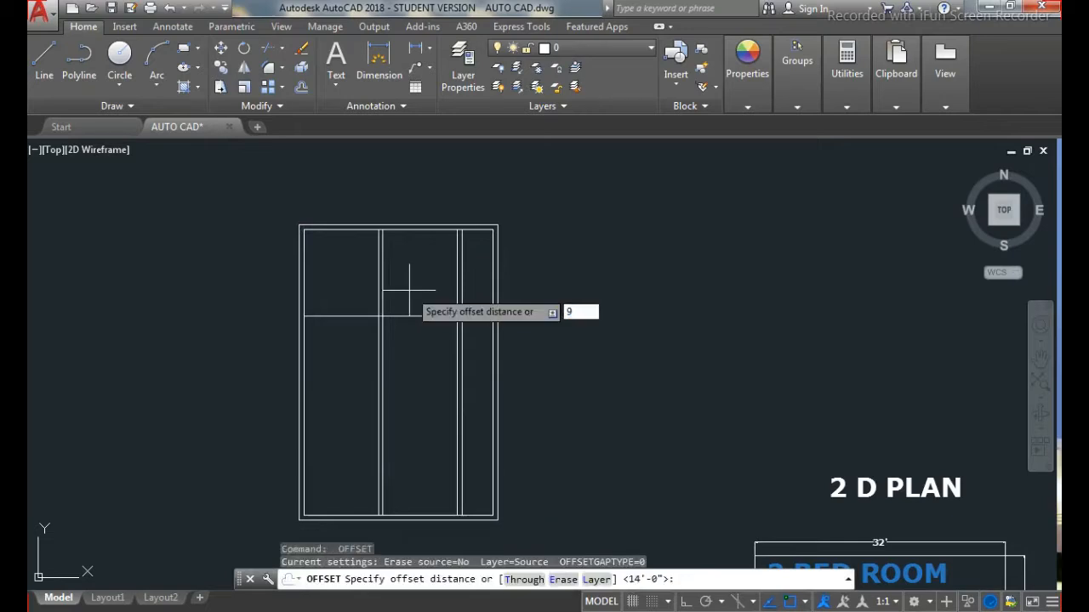
key(Return)
click(413, 316)
click(417, 354)
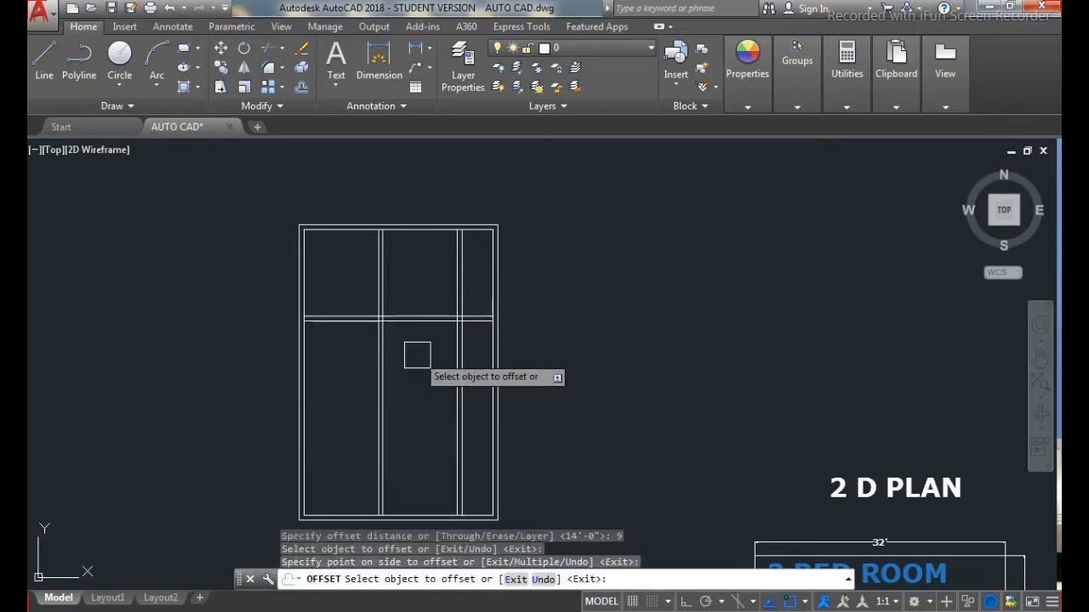
key(Escape)
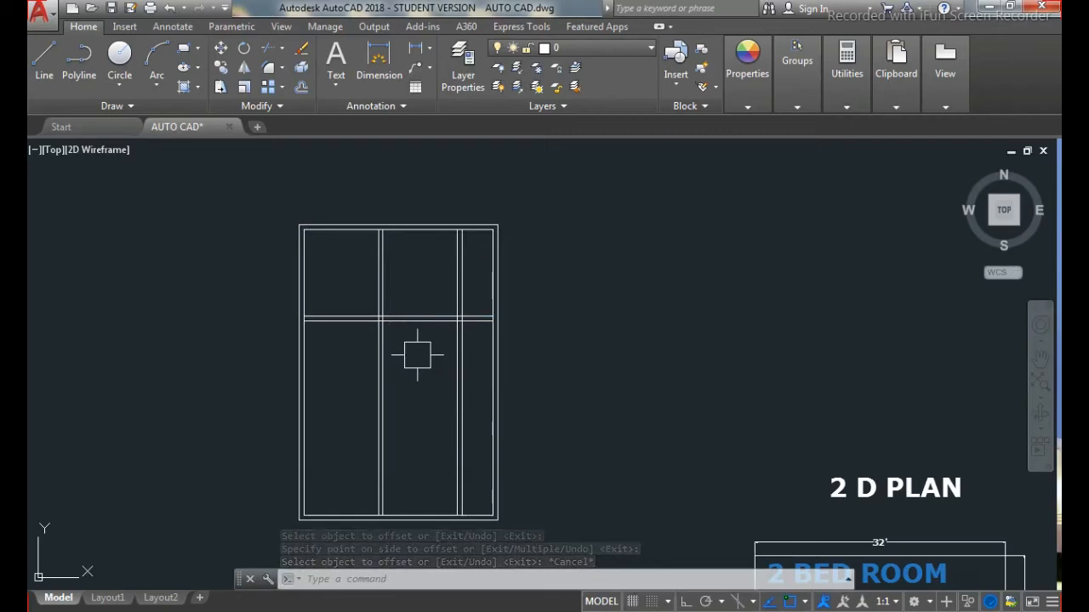
Step: Trim away both vertical partitions below the horizontal partition wall
text(tr)
key(Return)
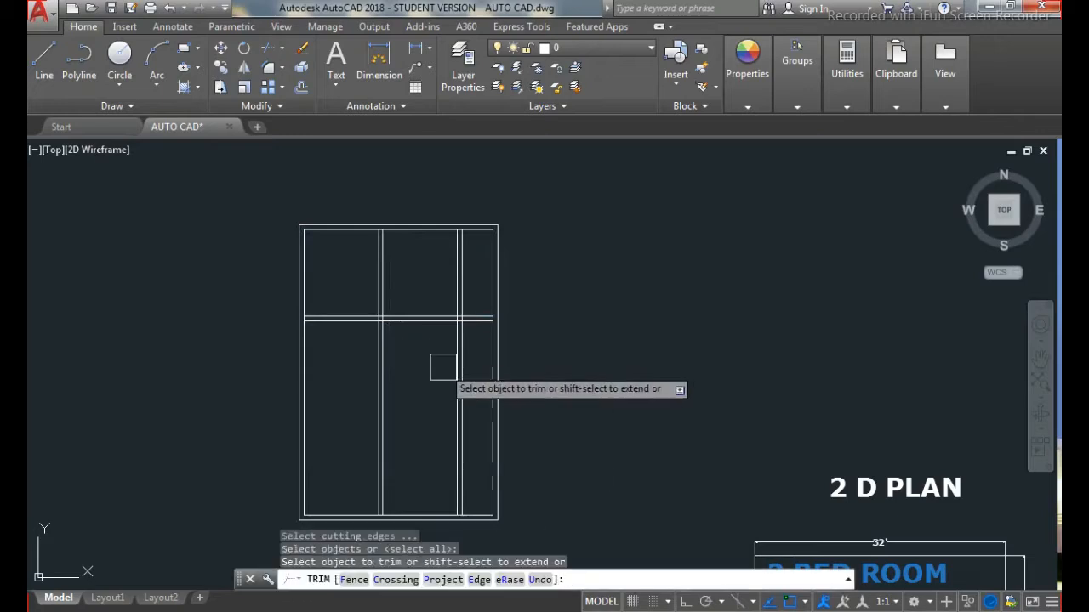
scroll(498, 357, up, 2)
click(462, 357)
click(272, 376)
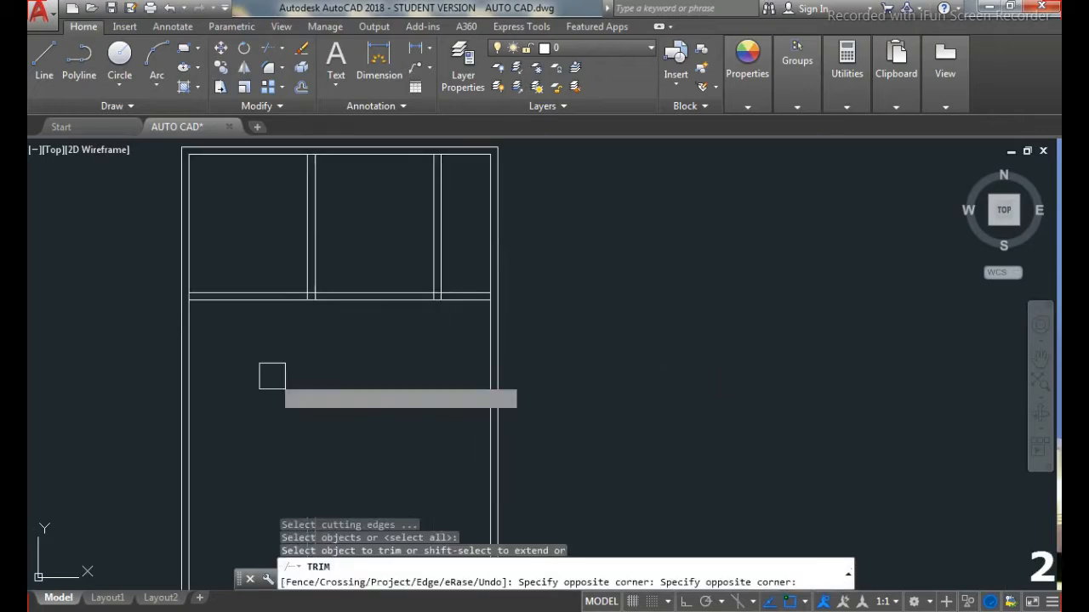
Step: Trim the leftover line segments where the horizontal partition meets the outer walls and the two vertical partitions
scroll(489, 299, up, 8)
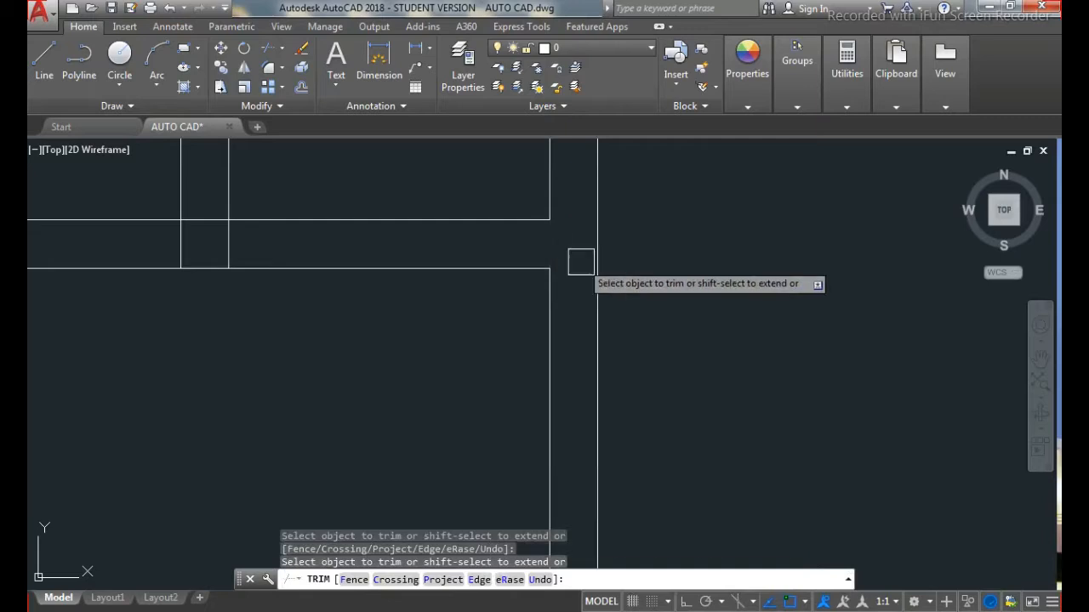
scroll(595, 270, down, 1)
scroll(356, 250, up, 3)
click(459, 262)
click(199, 259)
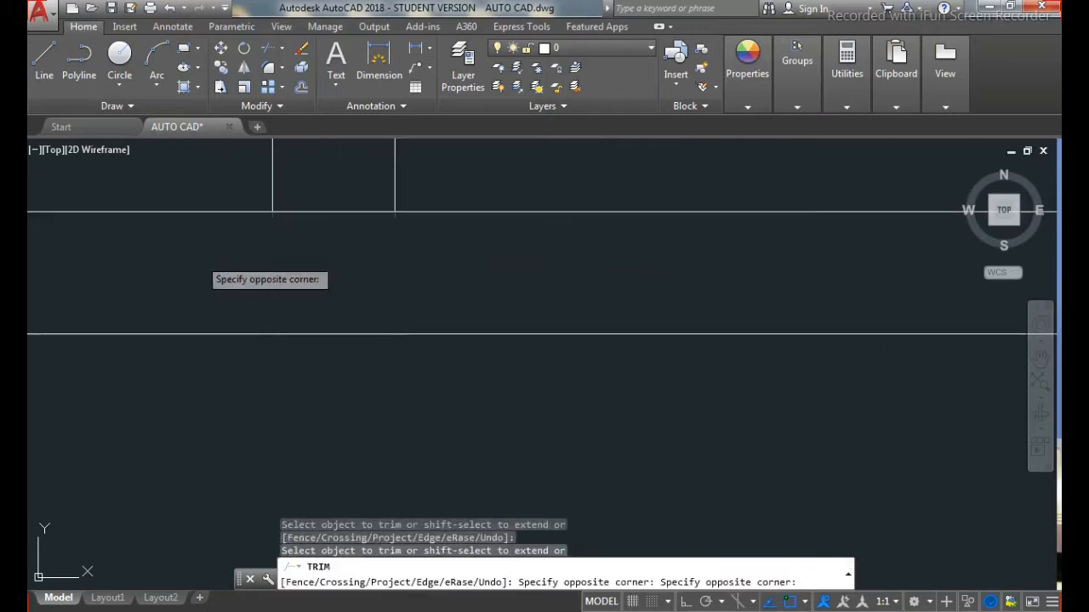
scroll(526, 304, down, 5)
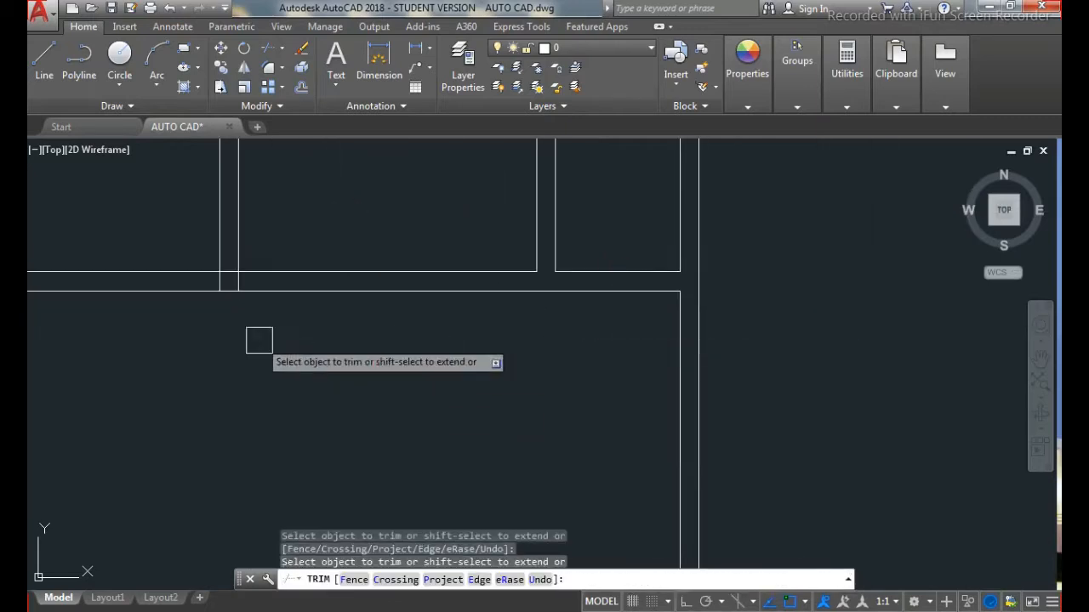
scroll(191, 293, up, 8)
click(522, 280)
click(365, 262)
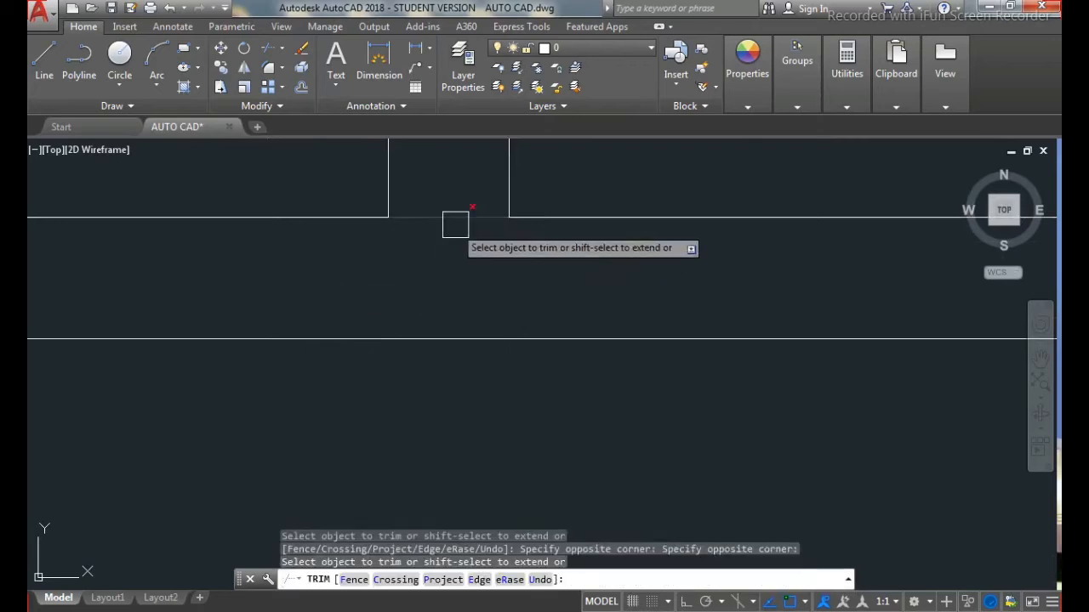
scroll(548, 295, down, 6)
scroll(404, 280, down, 5)
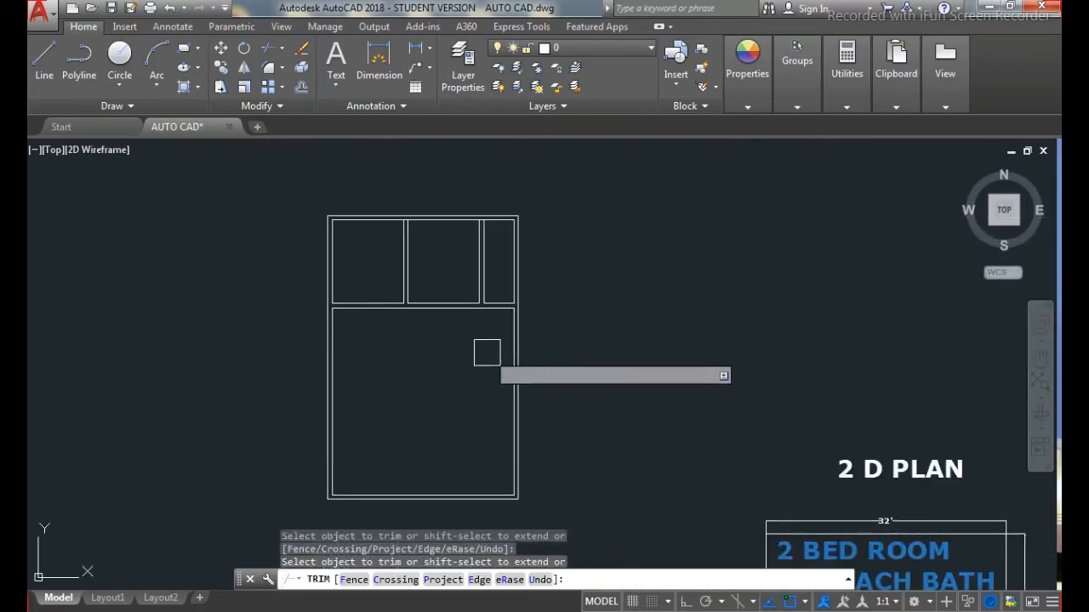
key(Escape)
Step: Offset the bottom line of the narrow upper-right room 3'8" upward
scroll(493, 290, up, 5)
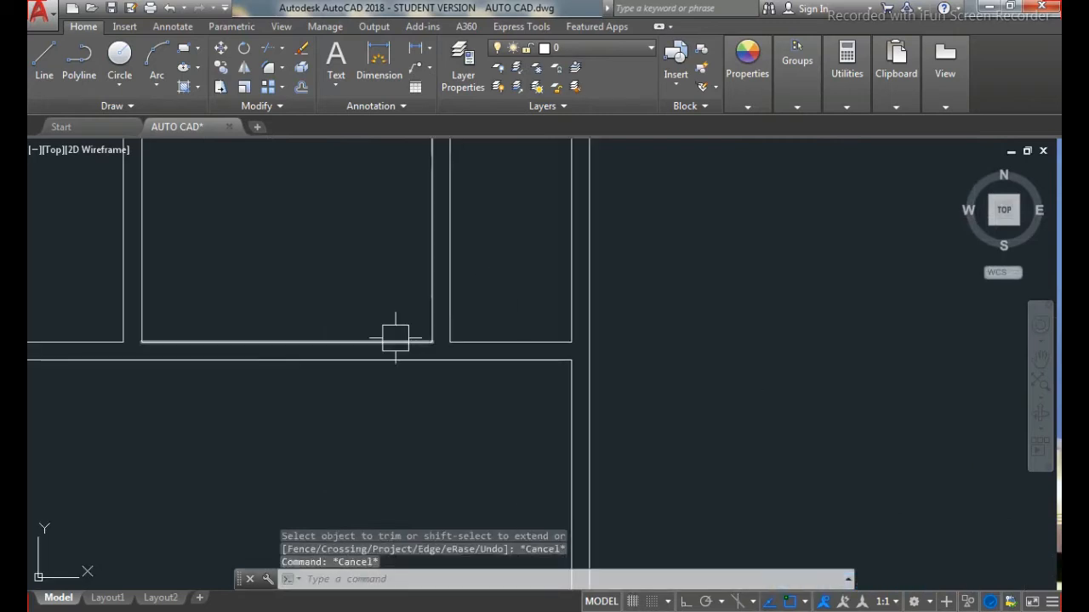
scroll(369, 384, down, 3)
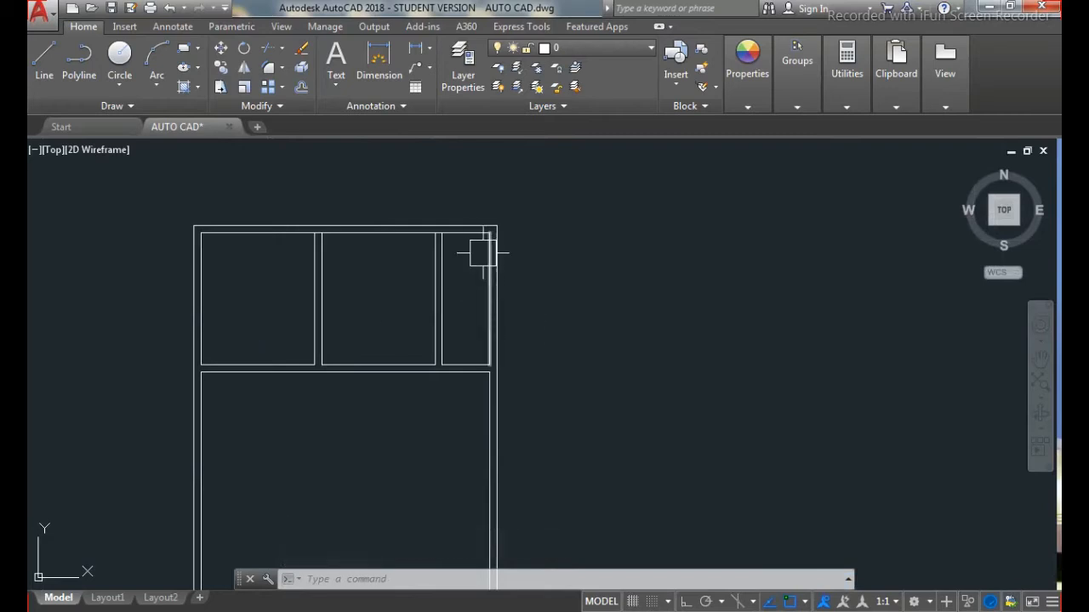
scroll(457, 361, up, 2)
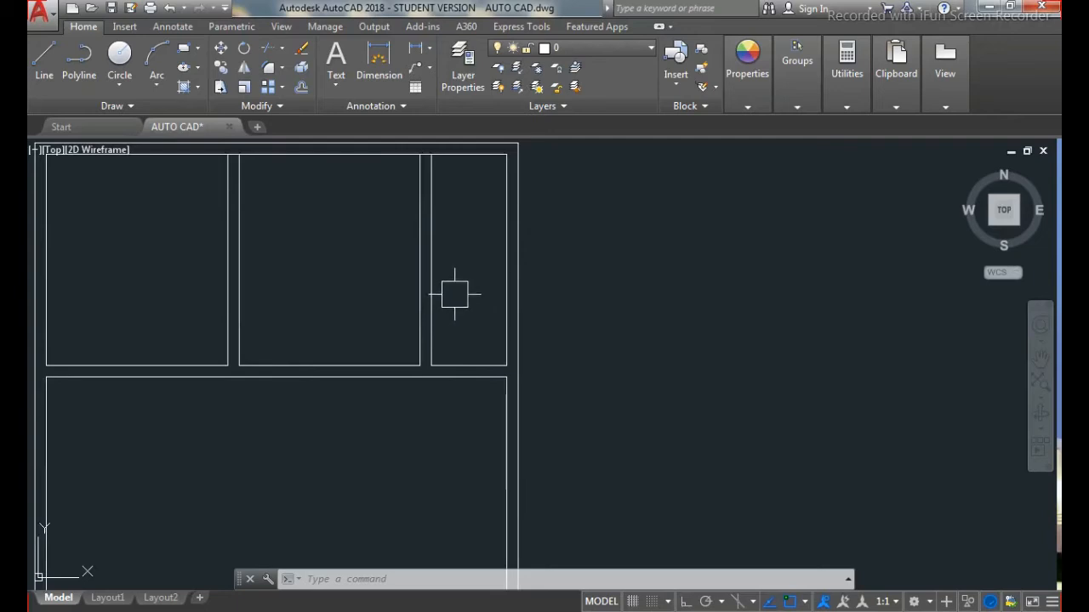
key(Return)
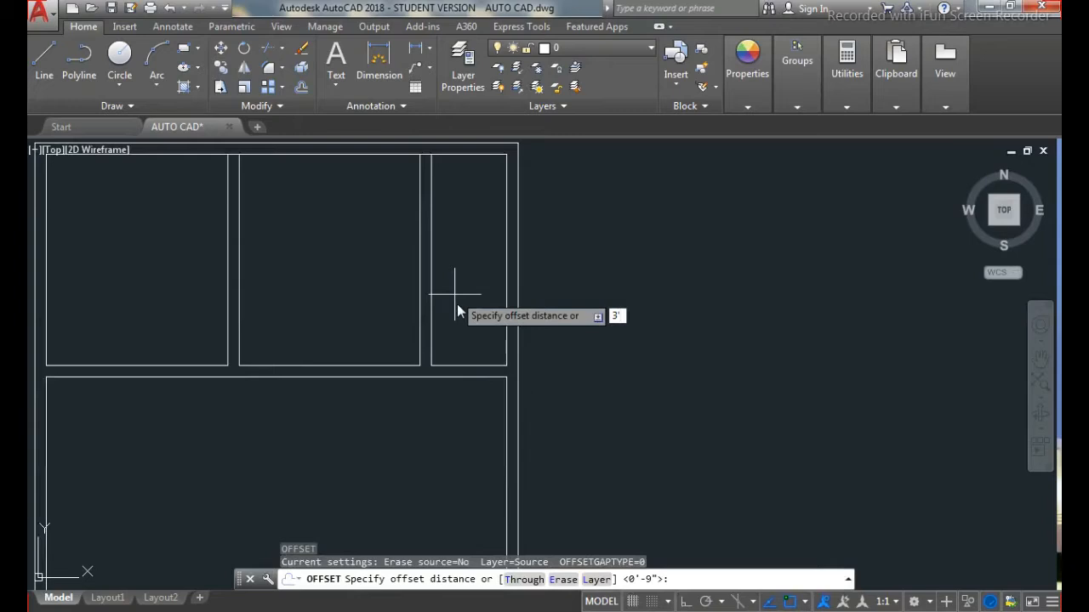
text(3'8)
key(Return)
click(462, 364)
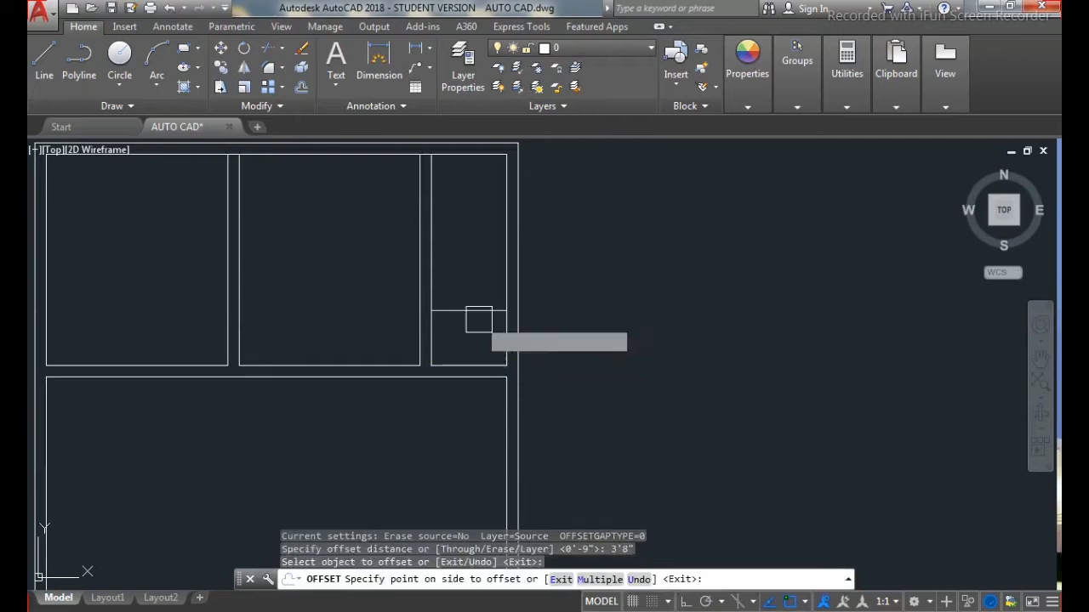
click(472, 315)
Step: Offset the new line in the narrow upper-right room 4.5" upward to form a thin partition wall
key(Return)
key(Return)
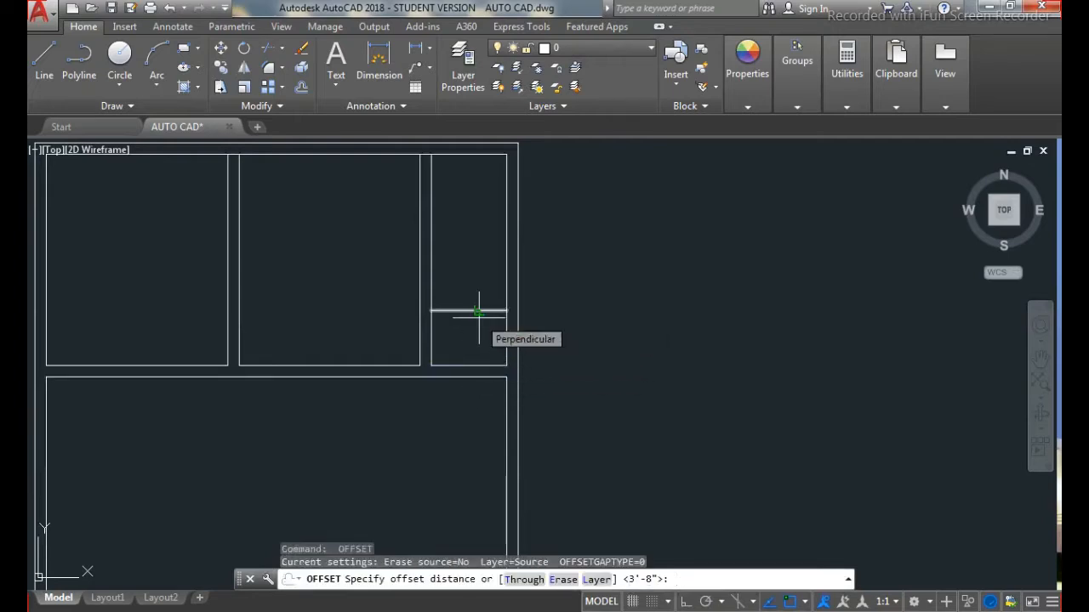
text(4.5)
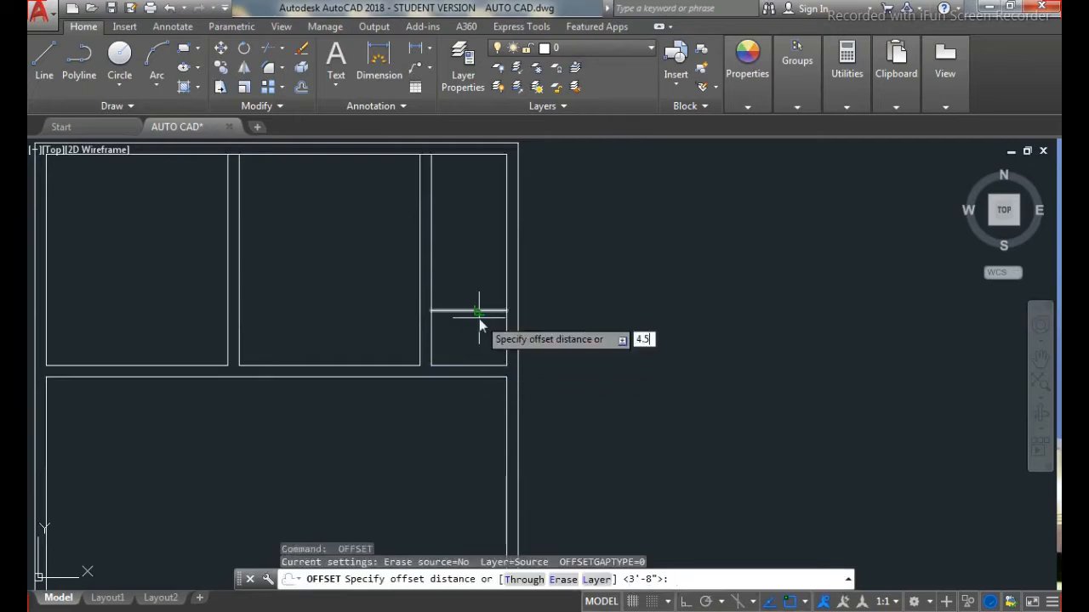
text(")
key(Return)
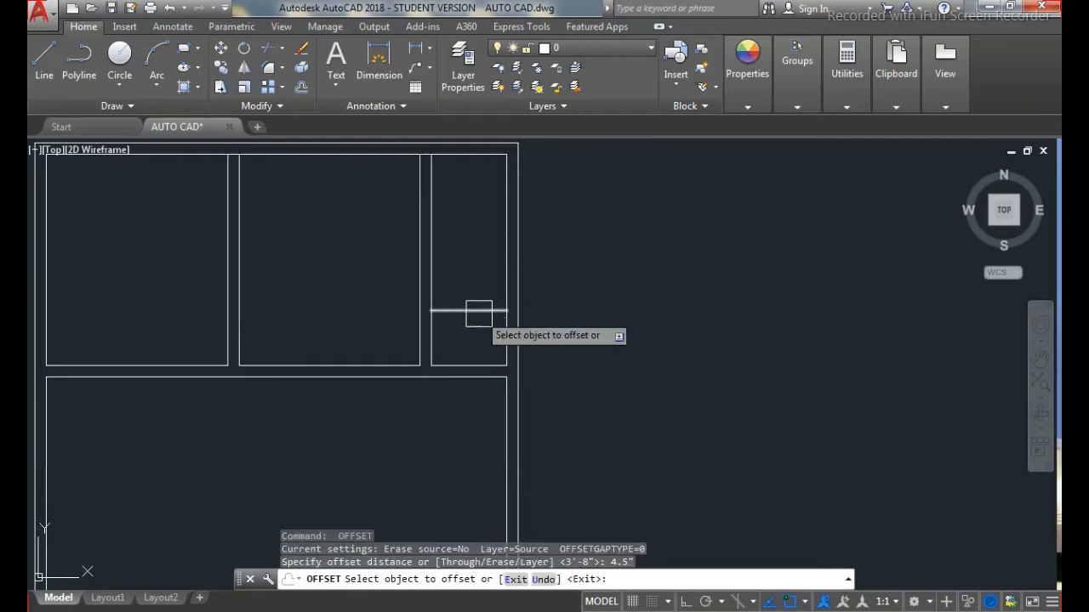
click(470, 310)
click(490, 265)
key(Escape)
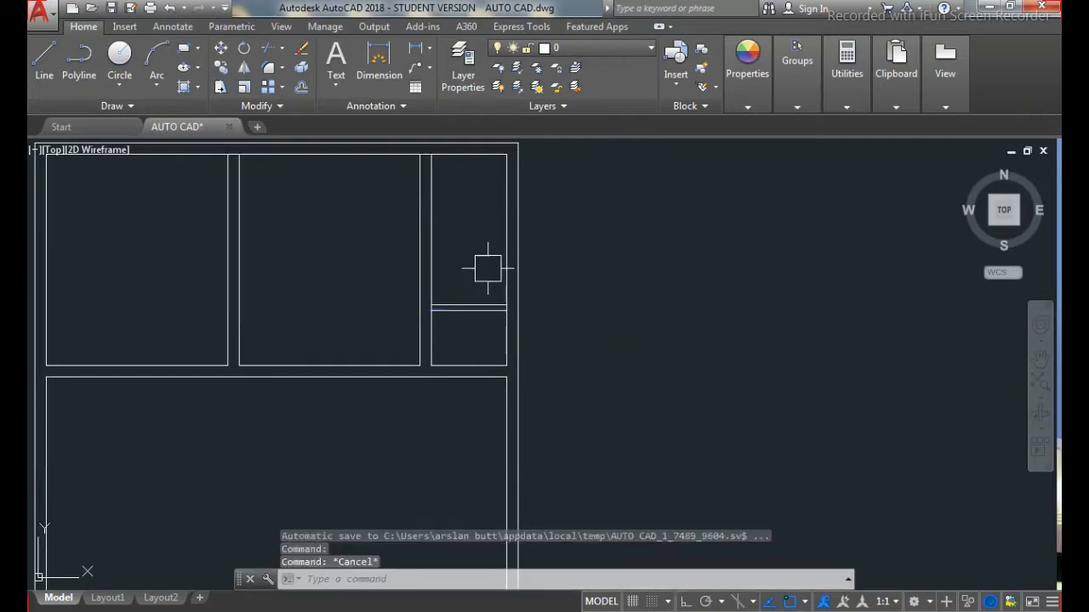
Step: Trim the wall lines between the thin partition's two lines at both of its ends
text(tr)
key(Return)
key(Return)
scroll(493, 318, up, 5)
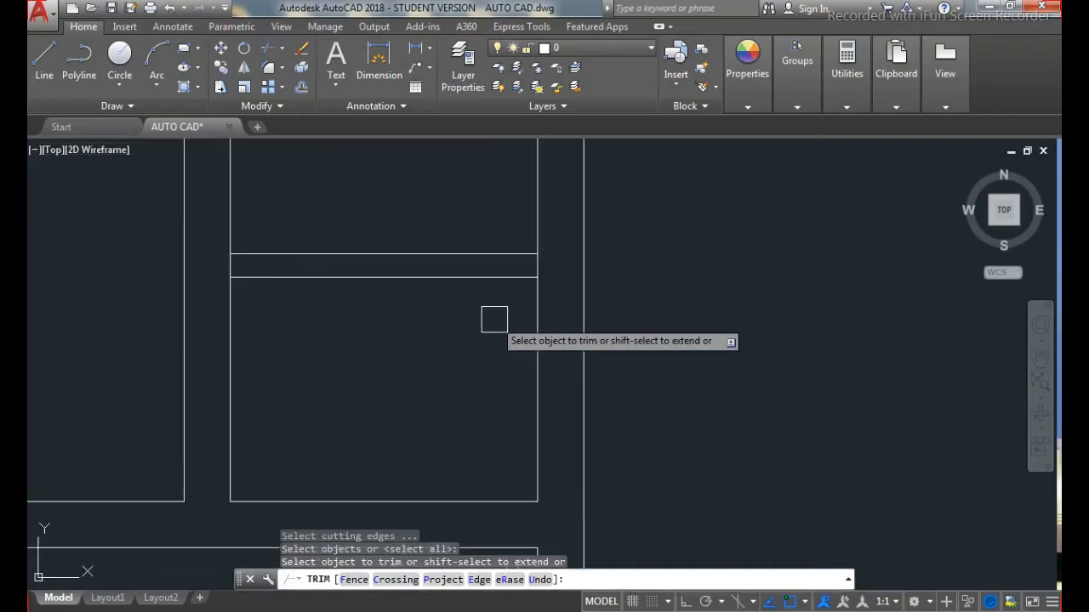
click(558, 237)
scroll(580, 243, down, 1)
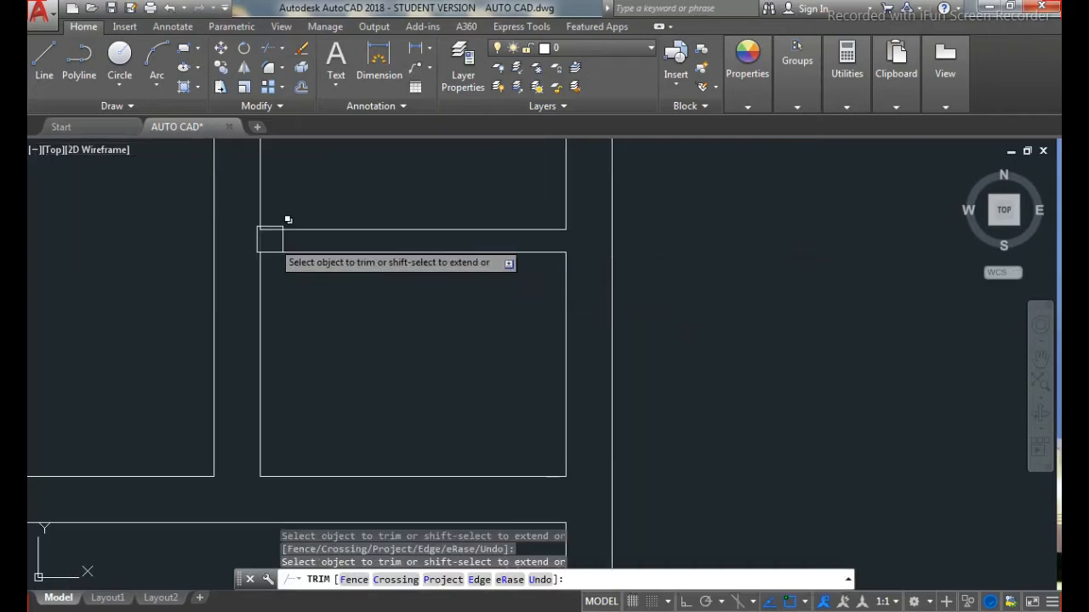
scroll(269, 238, up, 2)
scroll(401, 255, down, 10)
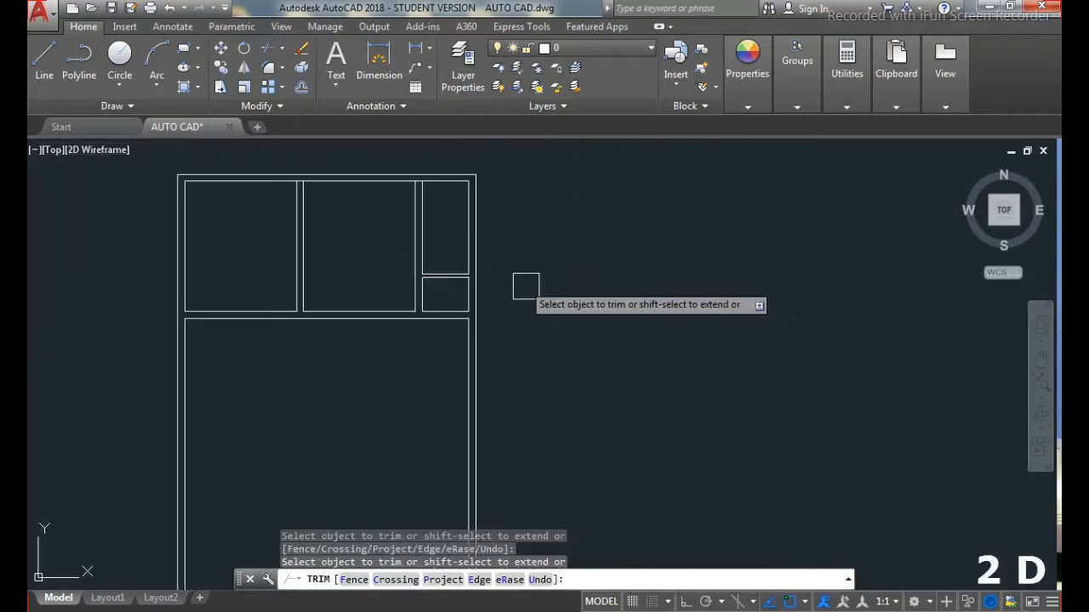
key(Escape)
Step: Offset the inner line of the right outer wall 8' to the left in the lower part of the plan
scroll(478, 332, up, 4)
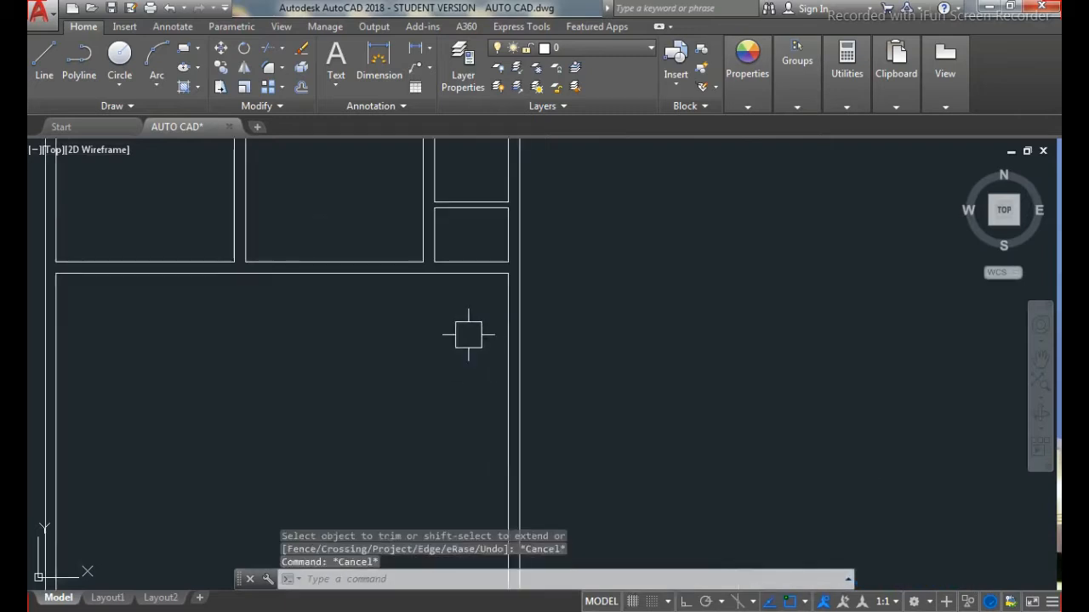
scroll(471, 335, down, 2)
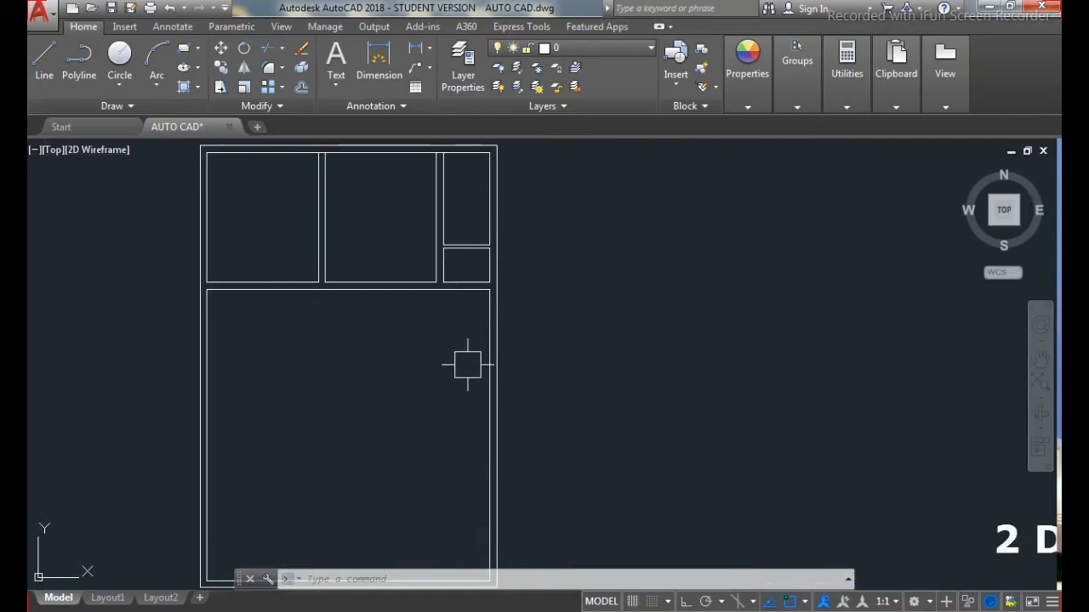
key(Return)
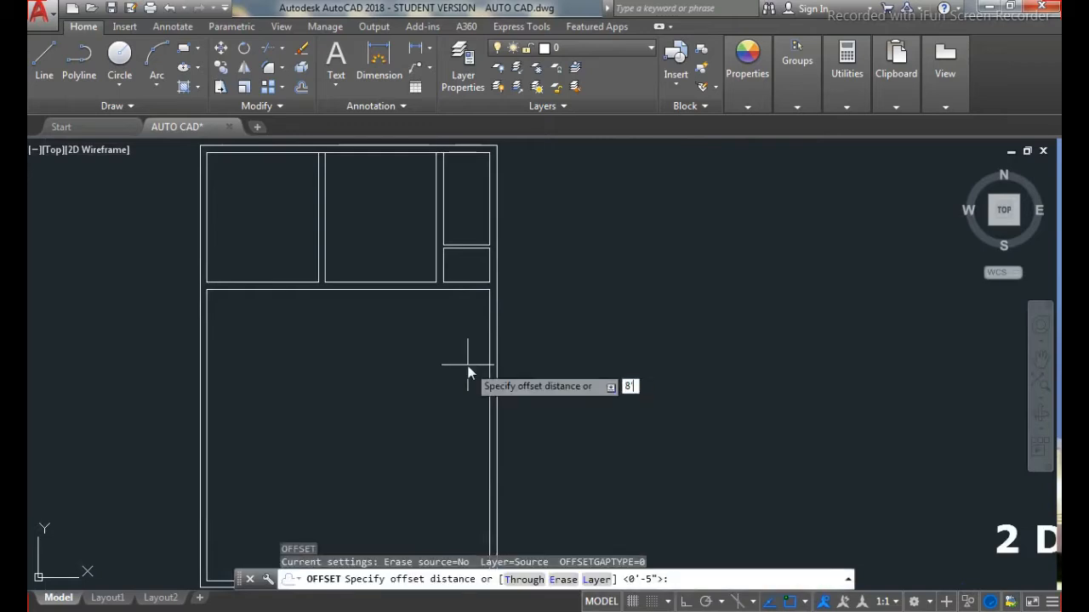
key(Return)
click(486, 366)
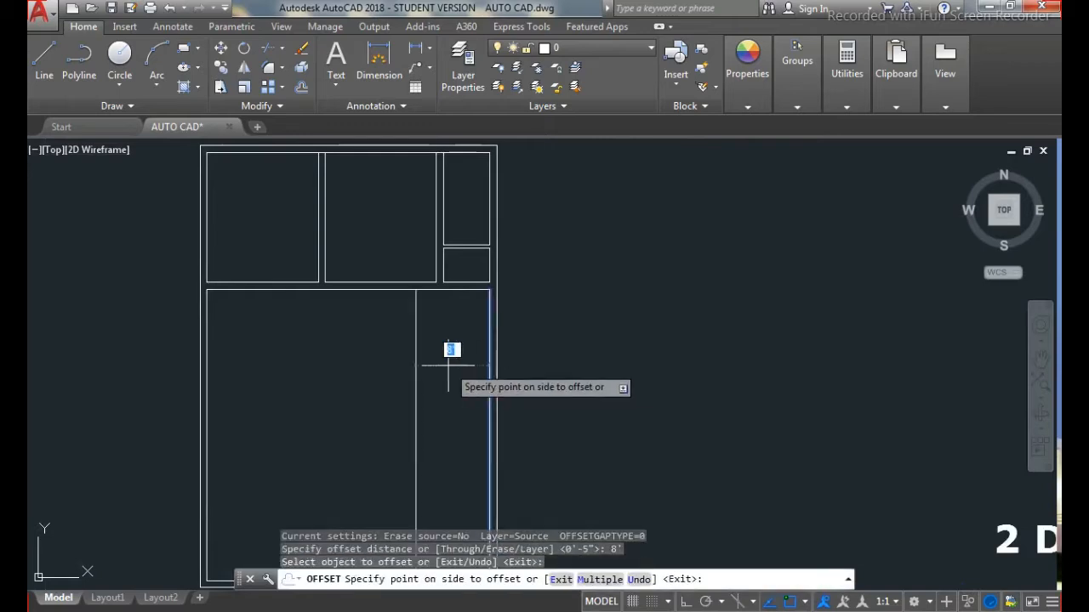
click(448, 365)
Step: Offset the lower vertical partition line 9" to the left to complete the wall's thickness
key(Return)
key(Return)
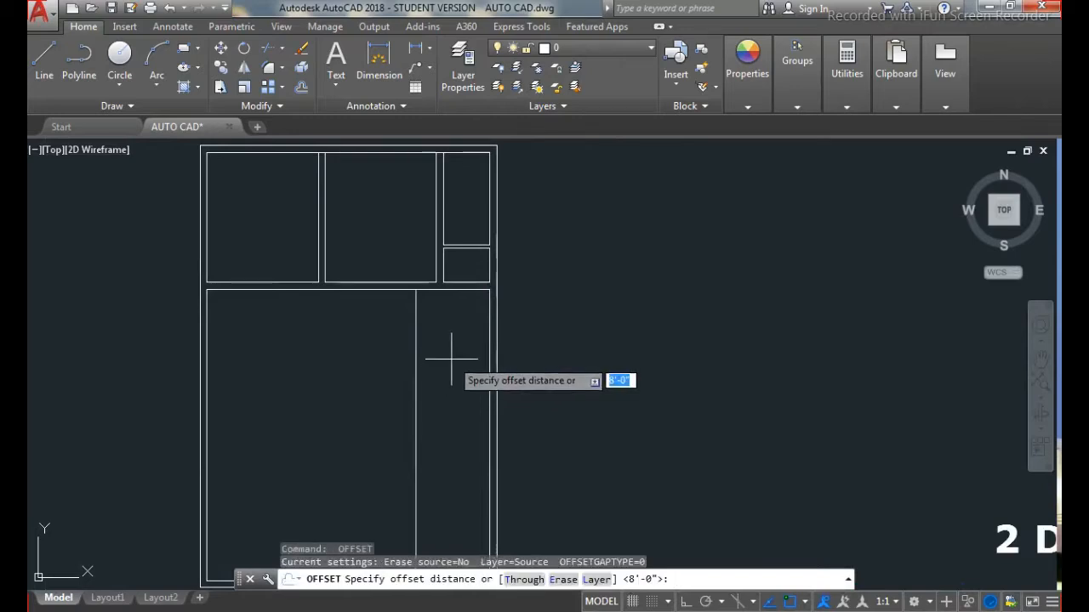
text(9)
key(Return)
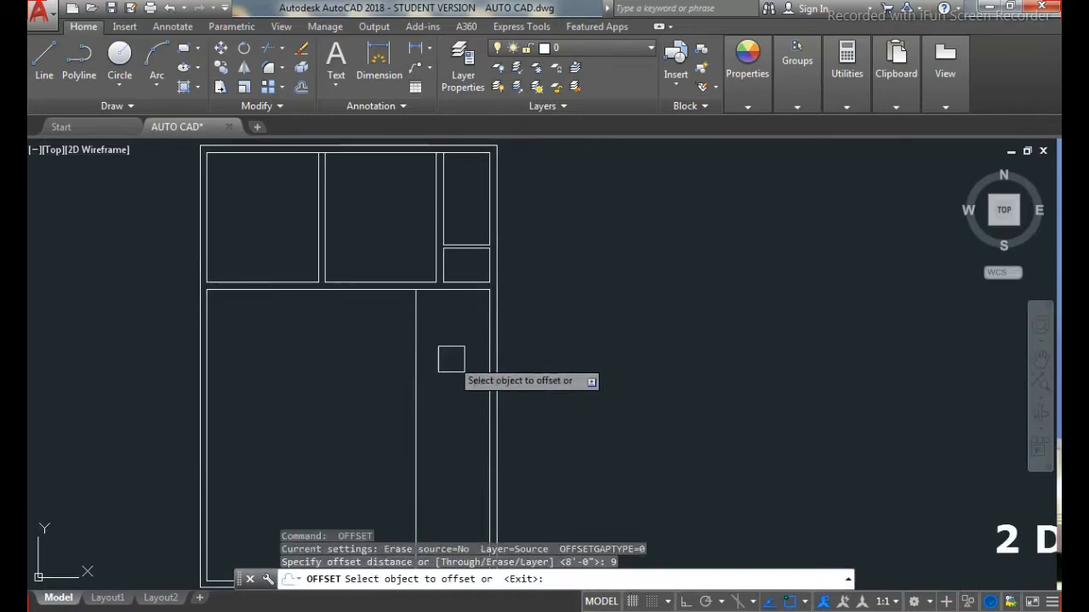
click(416, 362)
click(330, 368)
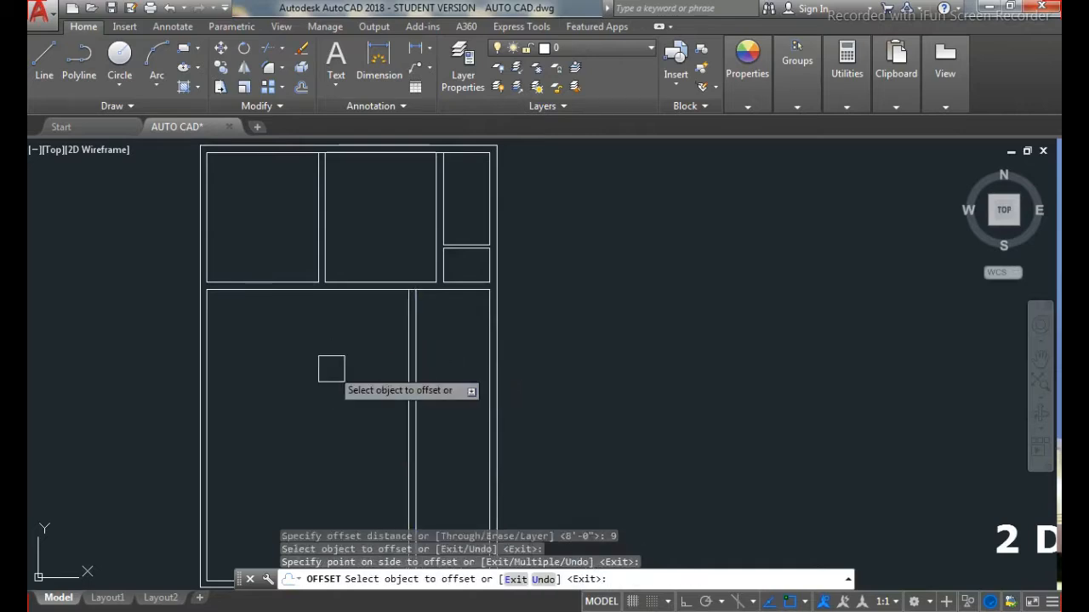
key(Escape)
key(Escape)
key(Escape)
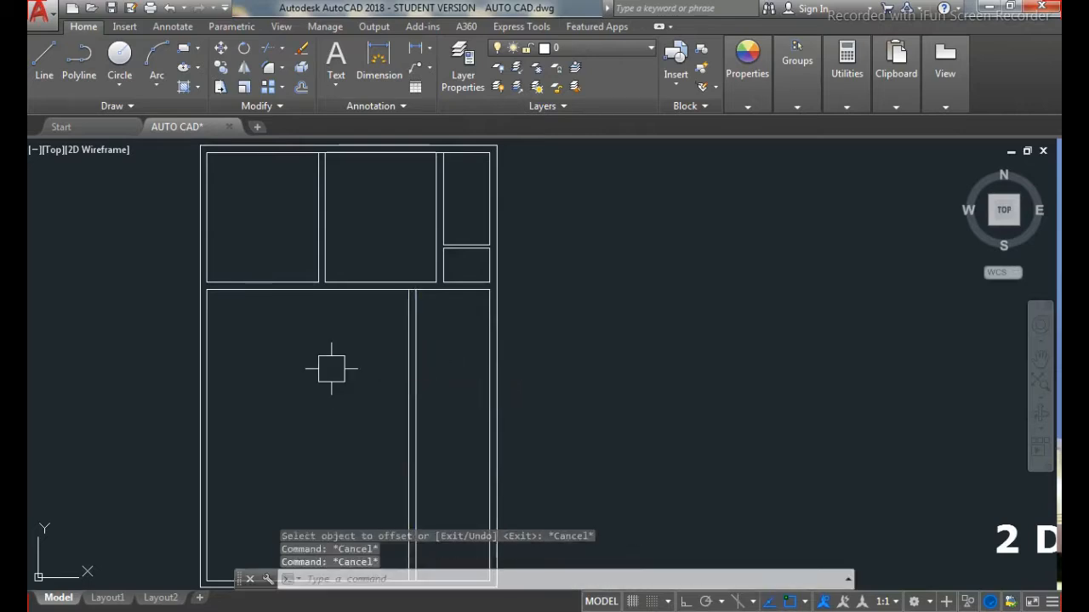
Step: Trim the wall lines crossing the upper end of the lower vertical partition and the upper ends of the top rooms' partitions
text(TR)
key(Return)
key(Return)
scroll(429, 293, up, 8)
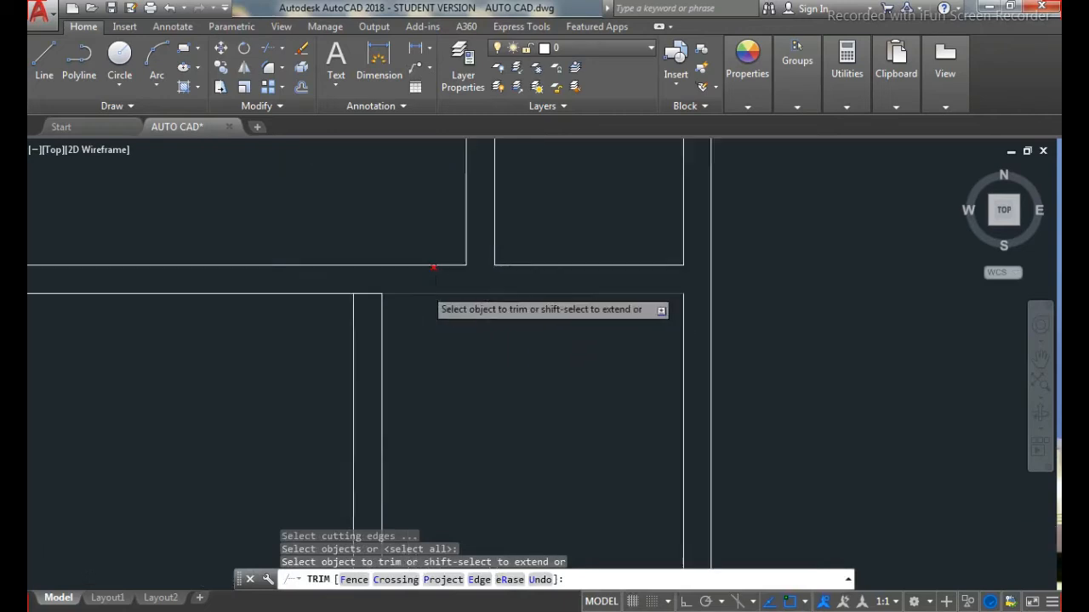
click(334, 298)
scroll(519, 383, down, 6)
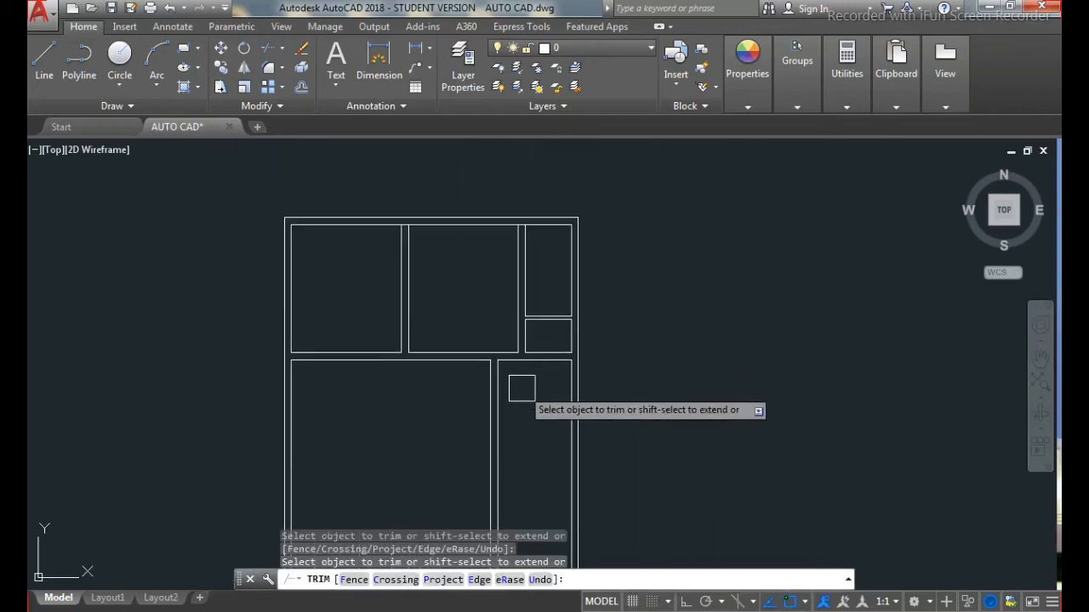
scroll(521, 218, up, 5)
scroll(511, 233, down, 5)
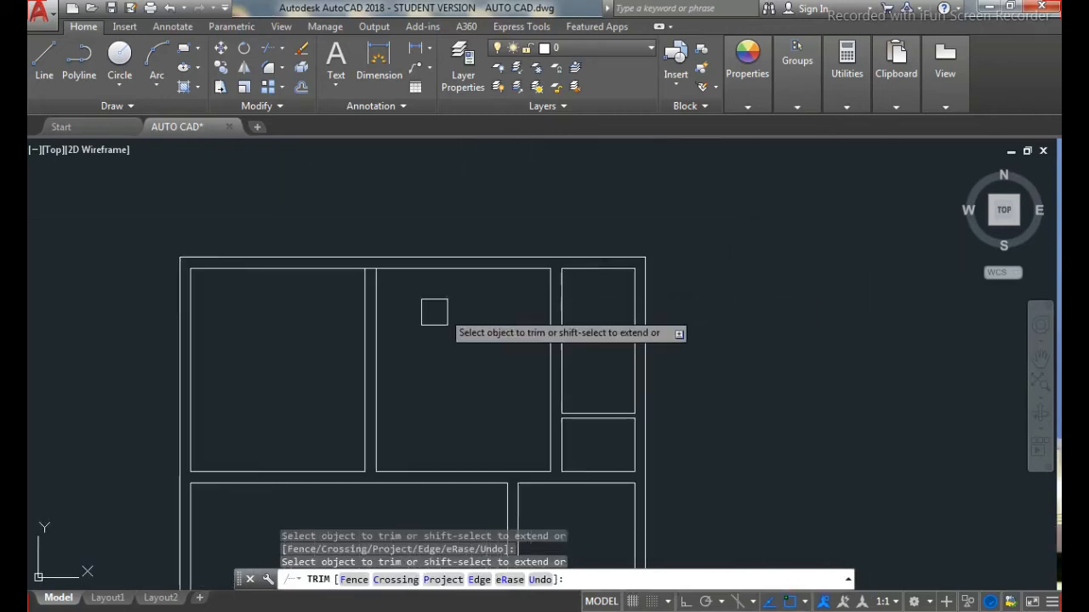
scroll(366, 255, up, 5)
scroll(374, 230, down, 5)
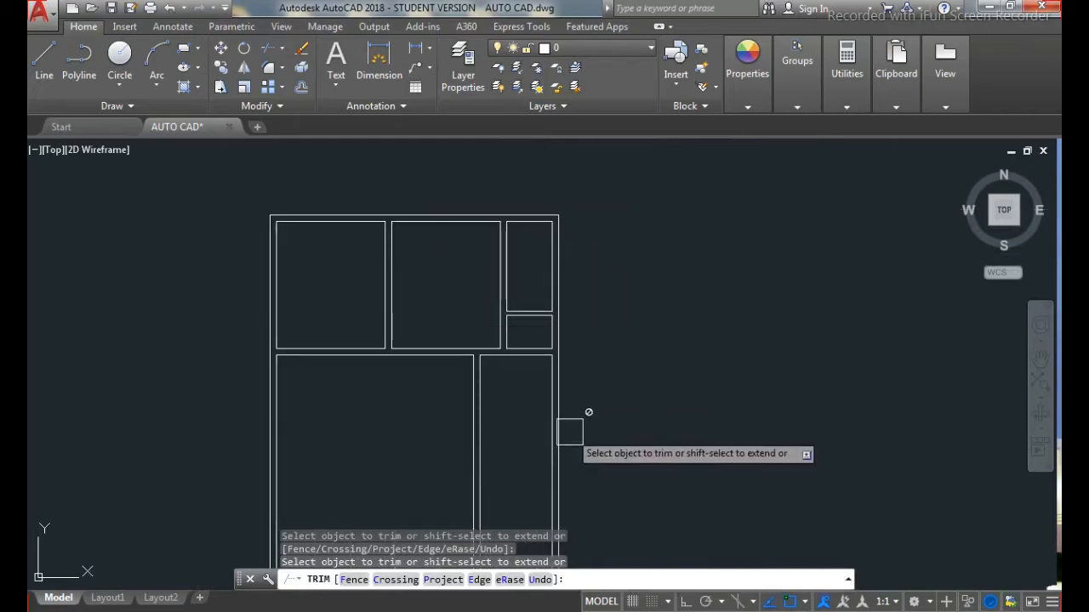
key(Escape)
key(Escape)
key(Escape)
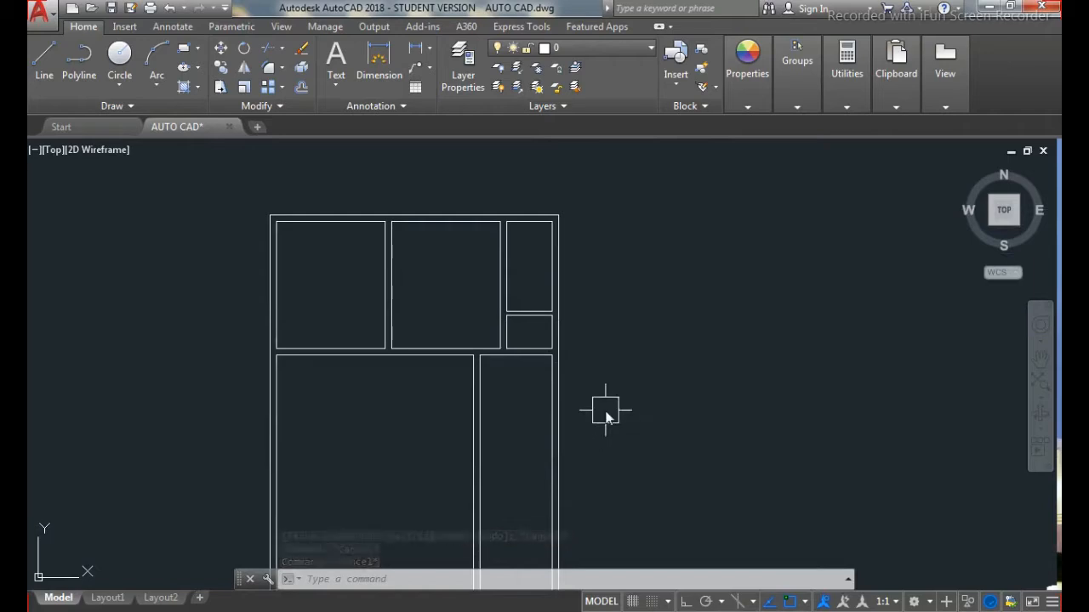
Step: Offset the upper line of the lower-right room 14' downward
text(o)
key(Return)
text(1)
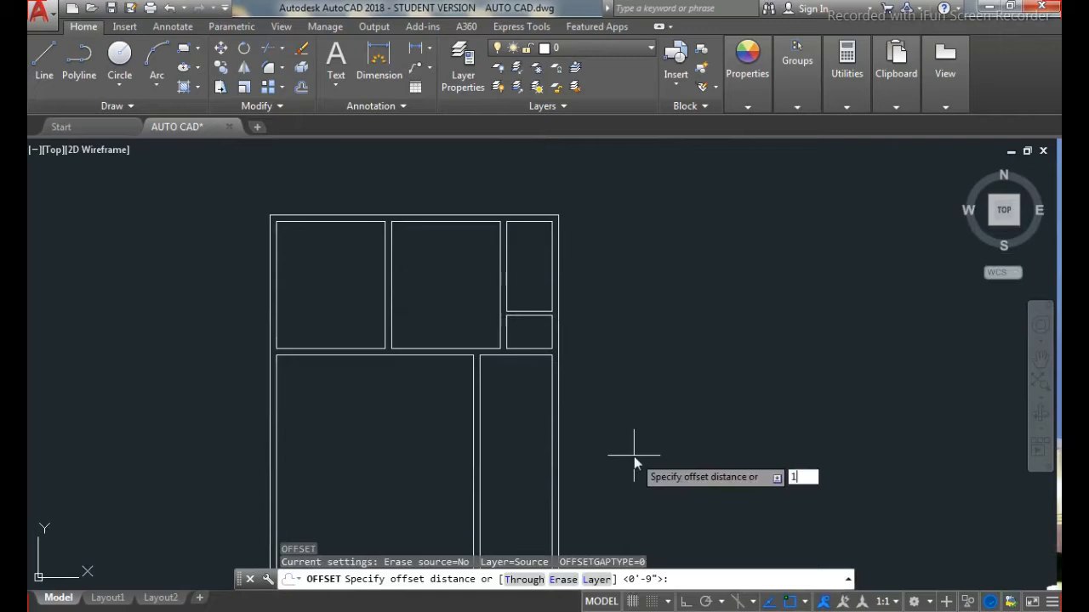
text(4')
key(Return)
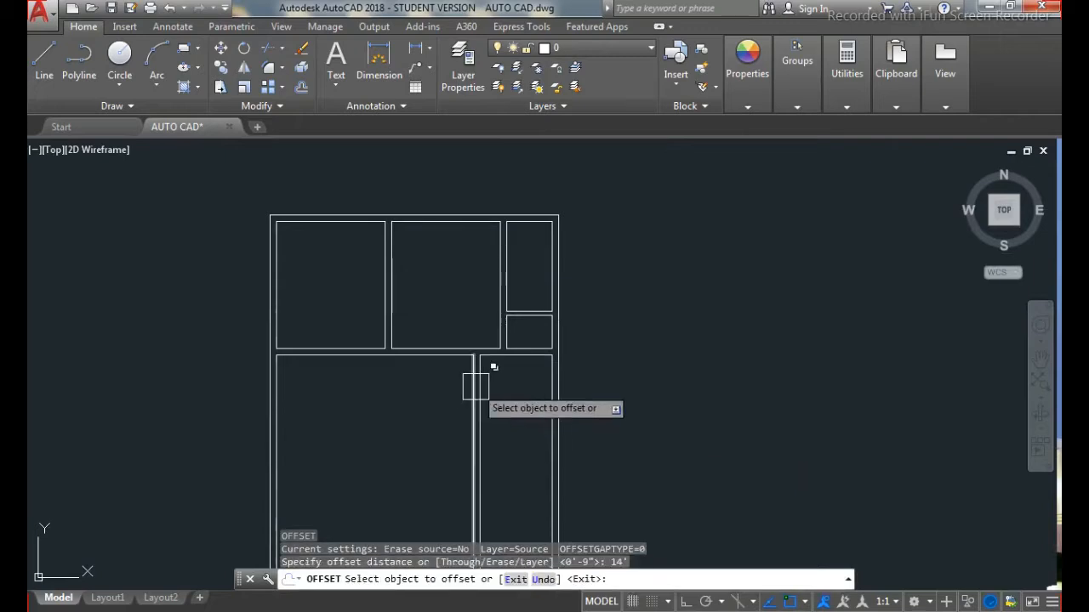
click(517, 357)
click(530, 409)
scroll(527, 408, down, 4)
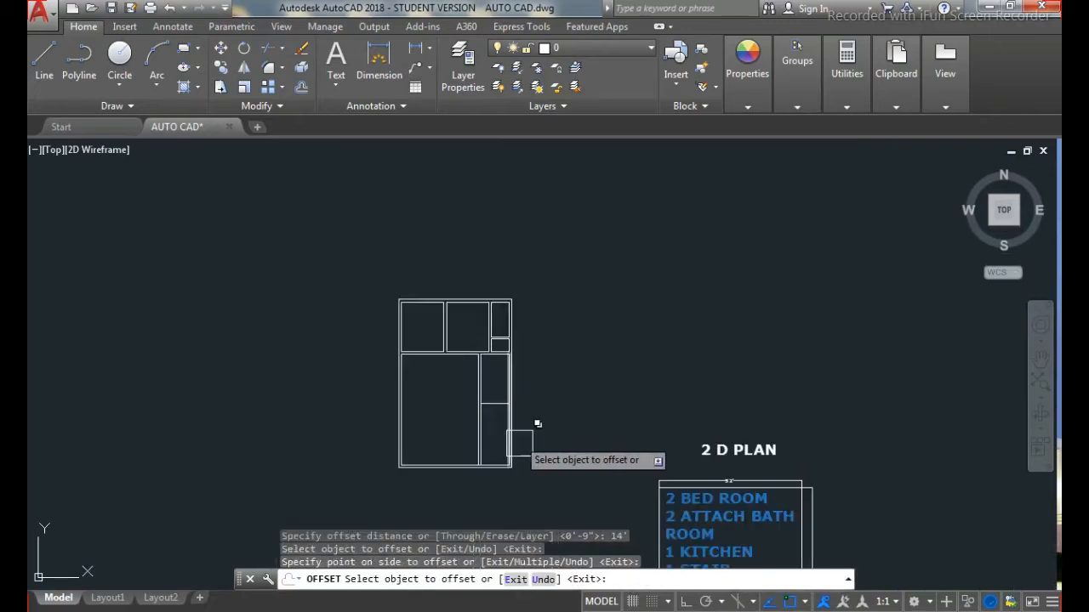
key(Escape)
key(Escape)
text(e)
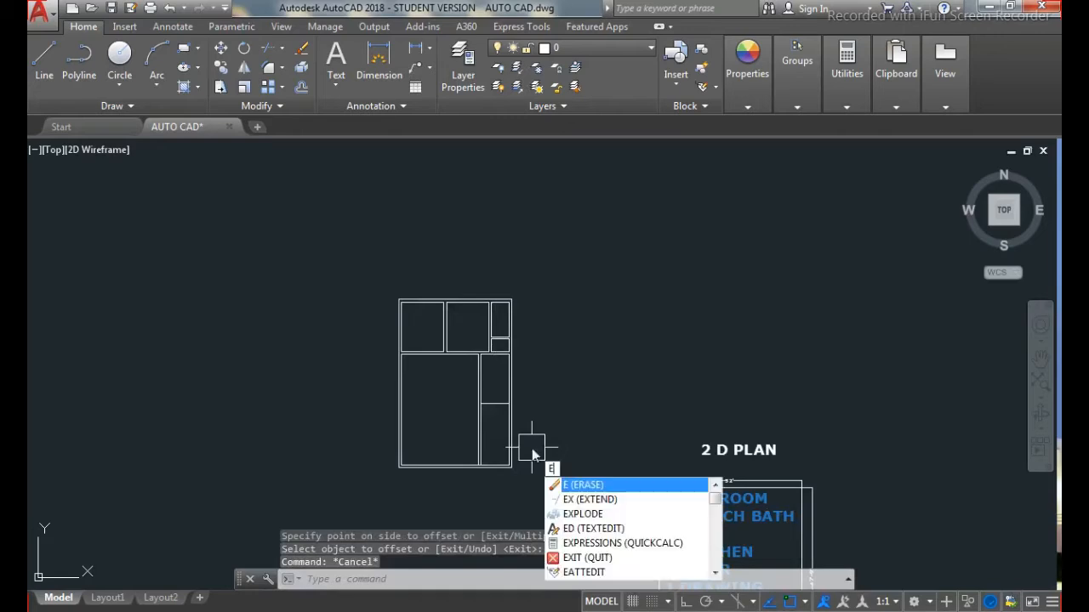
text(x)
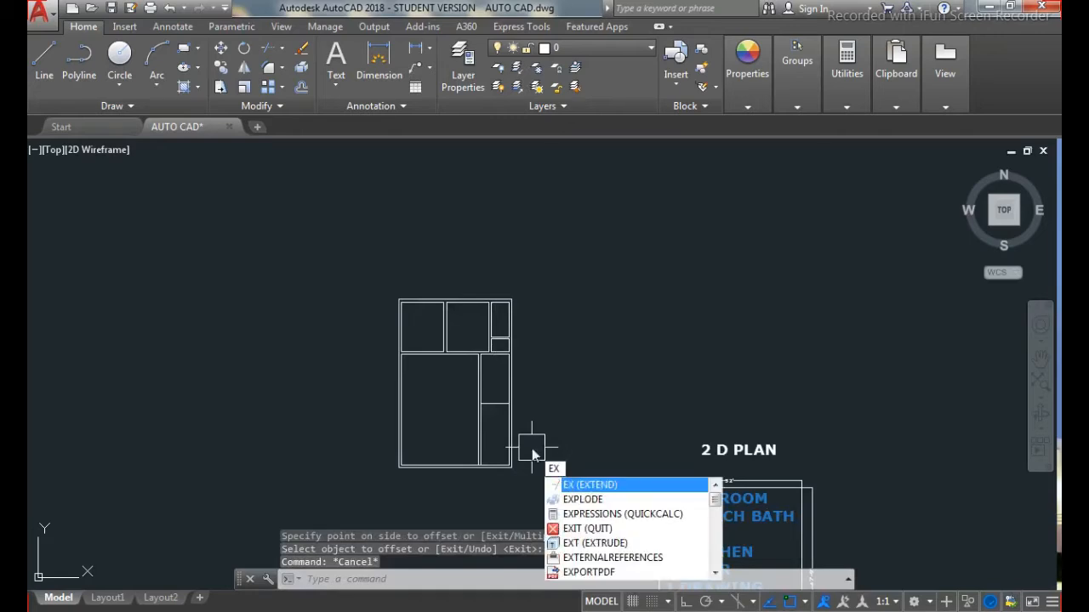
key(Return)
scroll(519, 442, up, 5)
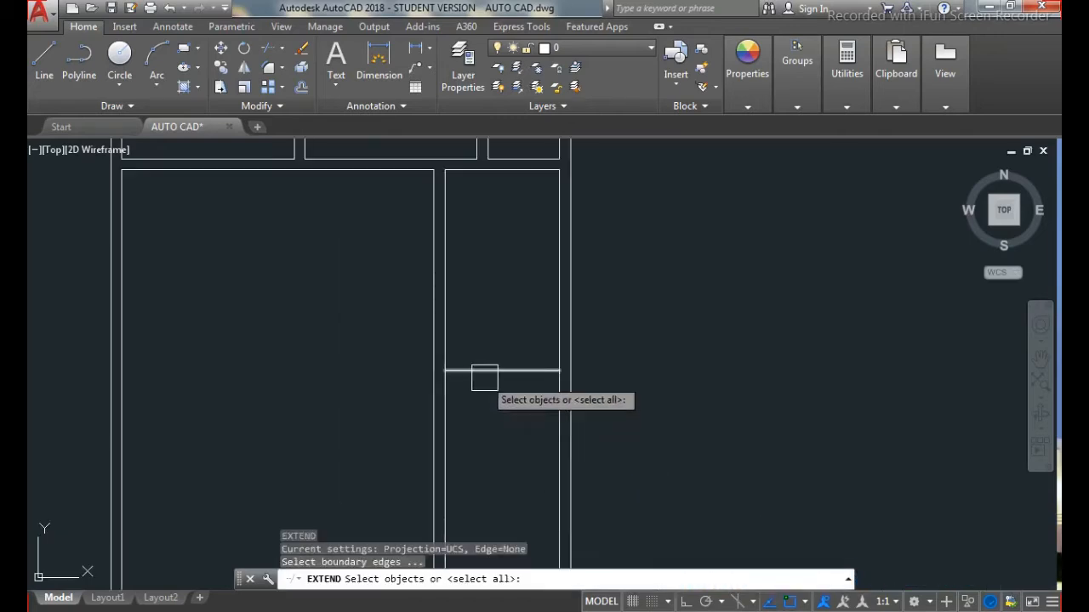
click(485, 370)
click(481, 371)
key(Escape)
key(Escape)
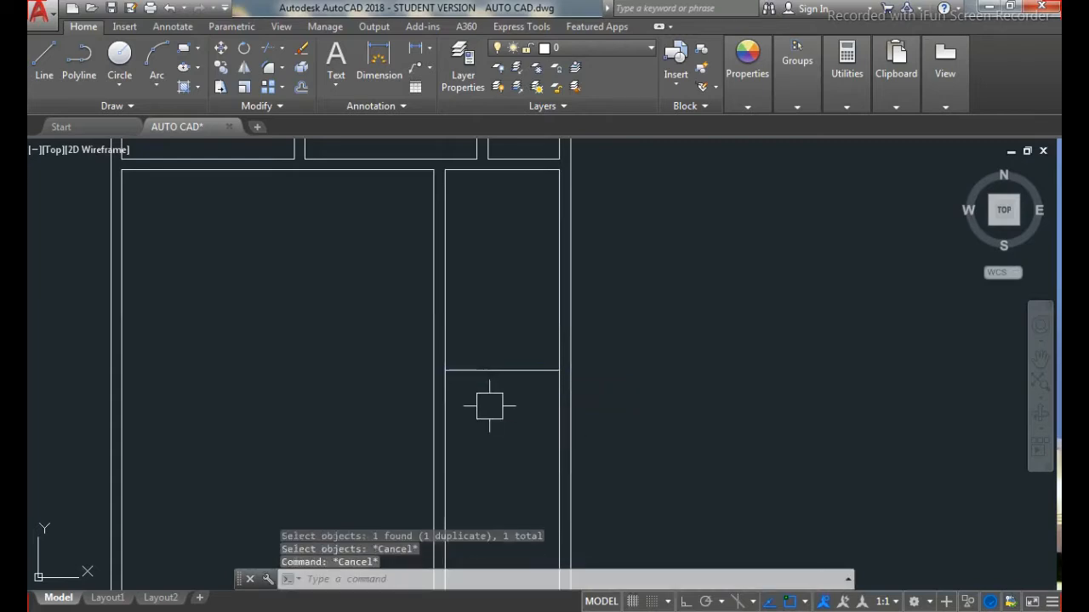
Step: Extend the new horizontal line leftward to the far line of the lower vertical partition
text(ex)
key(Return)
key(Return)
click(467, 372)
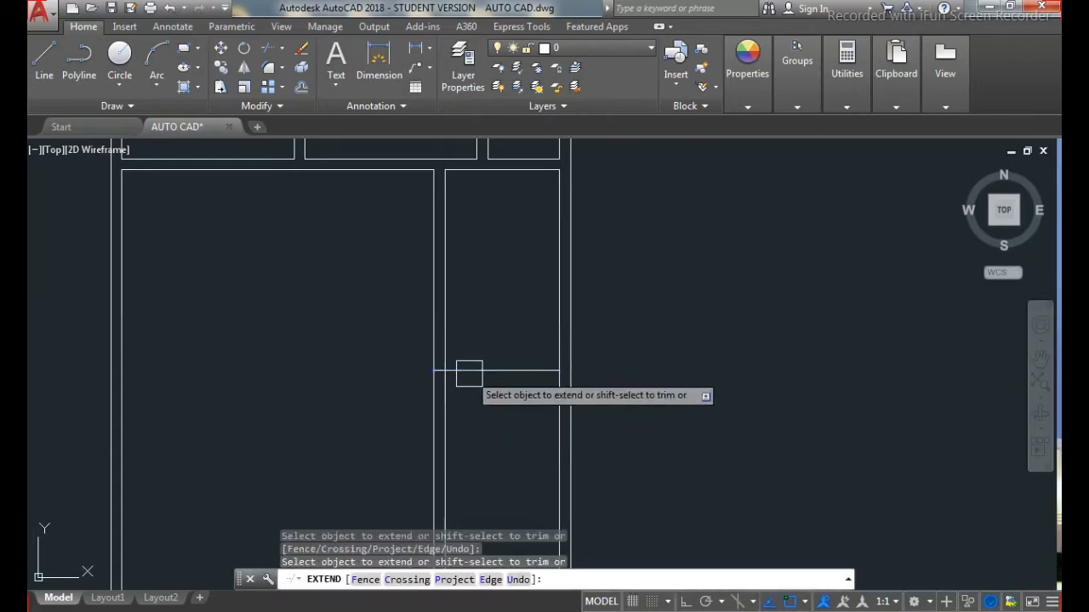
key(Escape)
key(Escape)
Step: Offset the extended horizontal line 9" downward to give the wall its thickness
text(o)
key(Return)
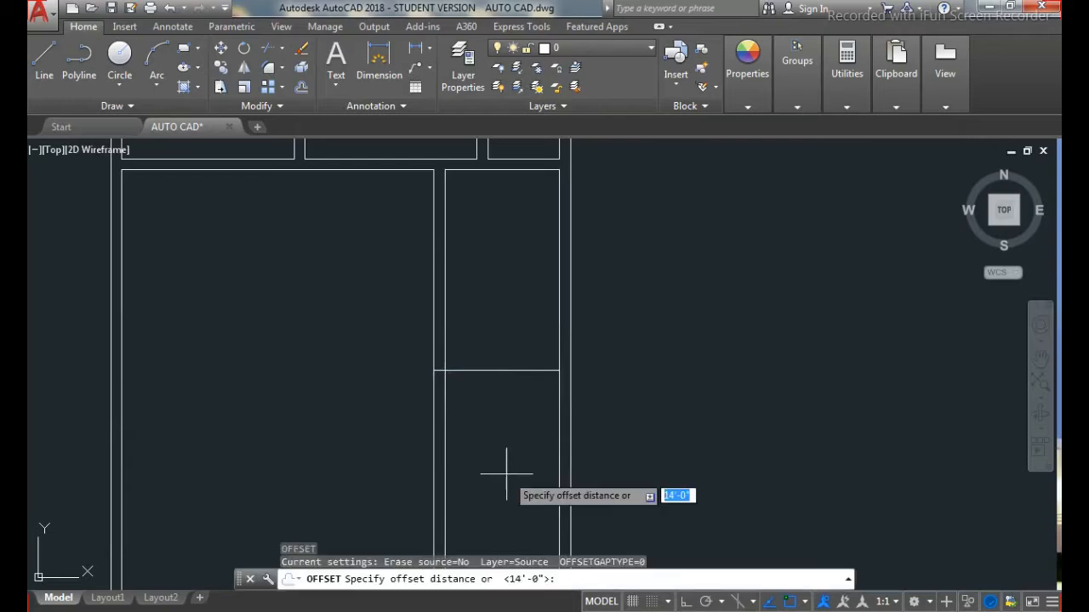
text(9)
key(Return)
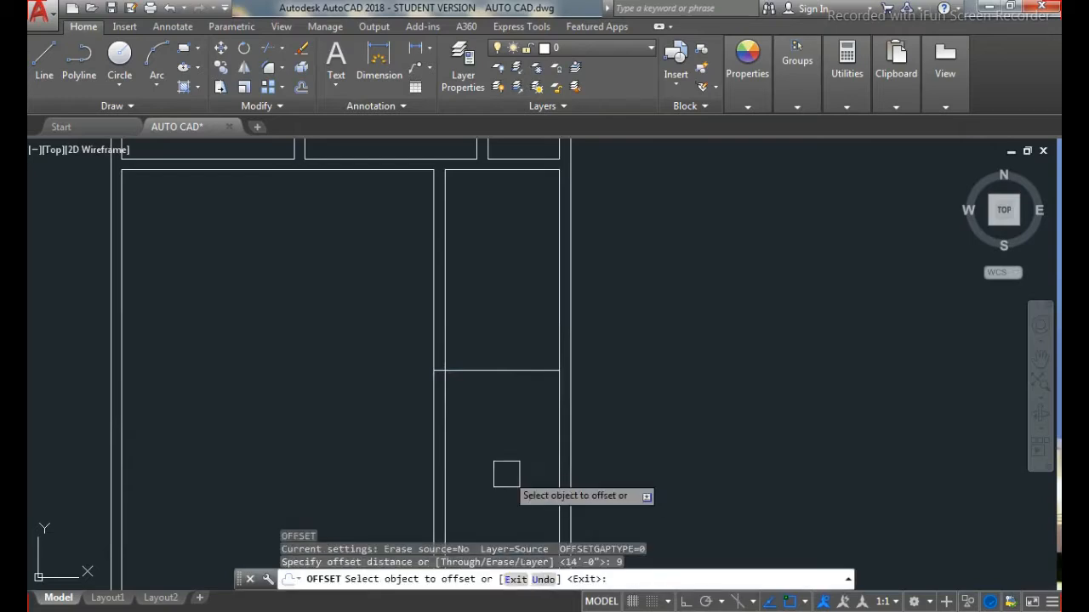
click(505, 371)
click(516, 422)
key(Escape)
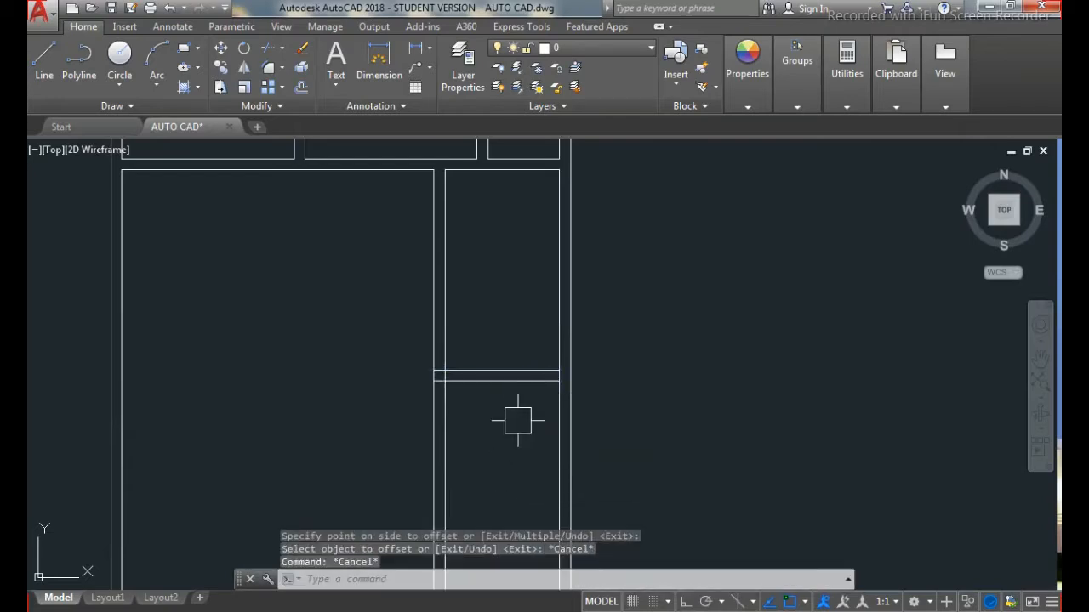
Step: Trim away the vertical partition below the new horizontal wall and the overlapping lines at that wall's left corner and right end
text(tr)
key(Return)
key(Return)
click(511, 416)
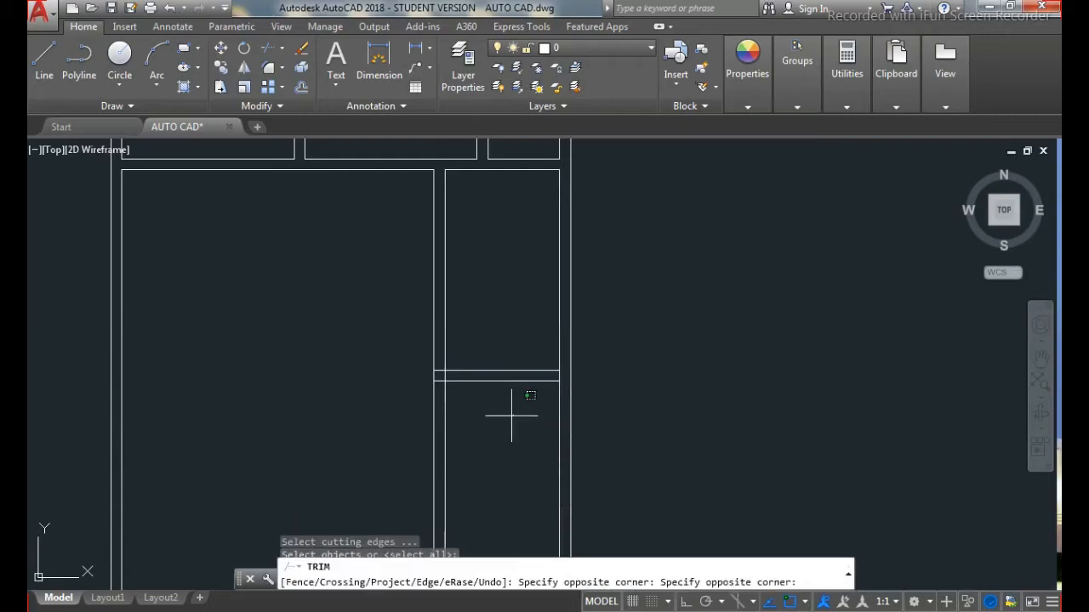
click(382, 443)
scroll(434, 382, up, 6)
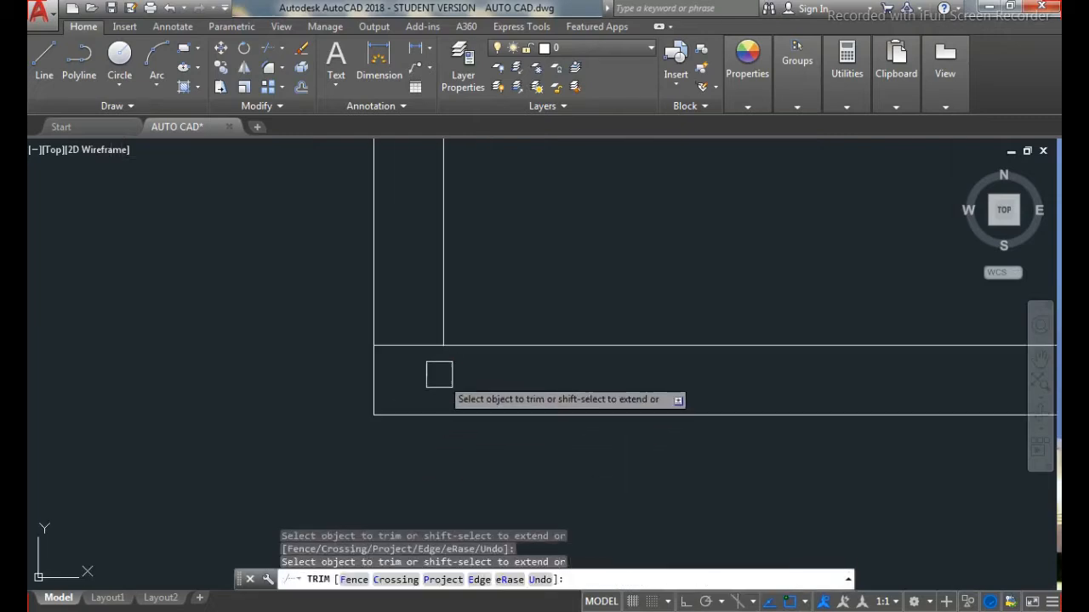
scroll(411, 347, down, 3)
scroll(592, 362, up, 2)
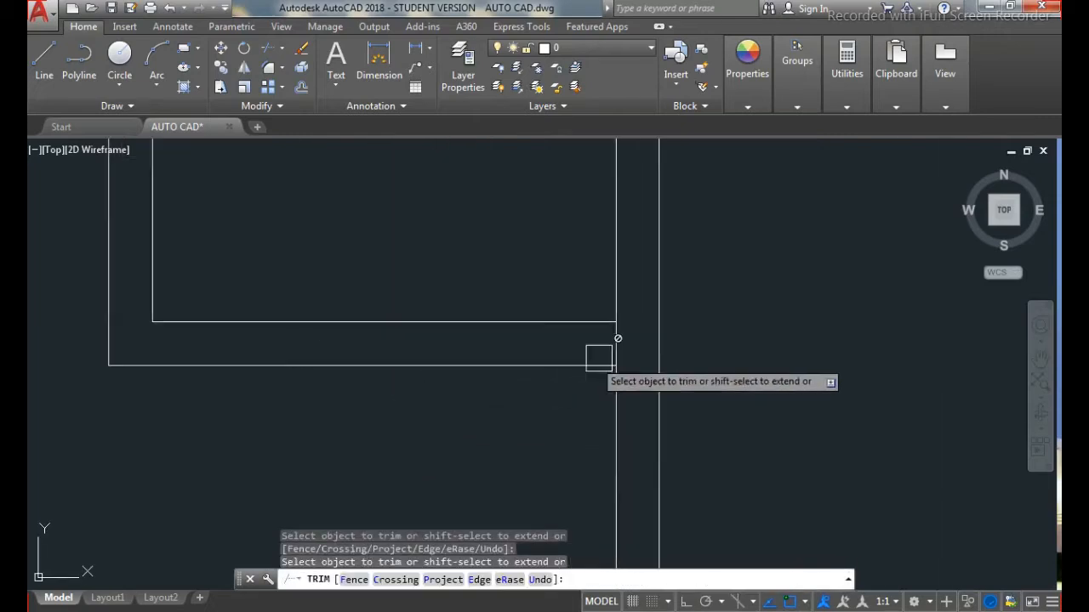
click(617, 345)
scroll(566, 417, down, 6)
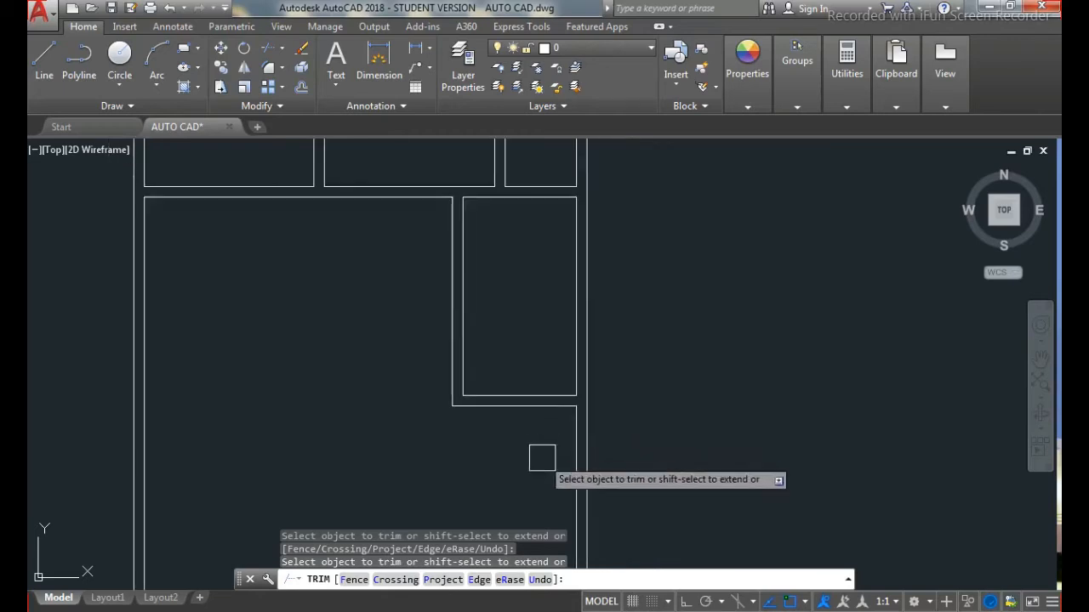
key(Escape)
Step: Draw a horizontal line from the lower-left corner of the right room's wall to the inner line of the left outer wall
scroll(549, 453, down, 2)
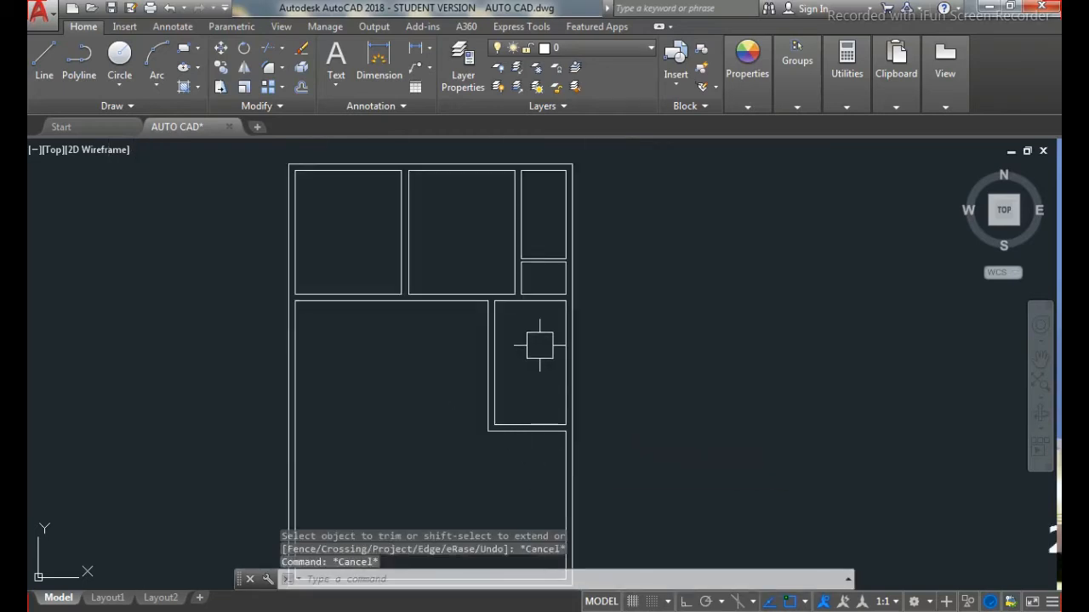
scroll(523, 269, down, 2)
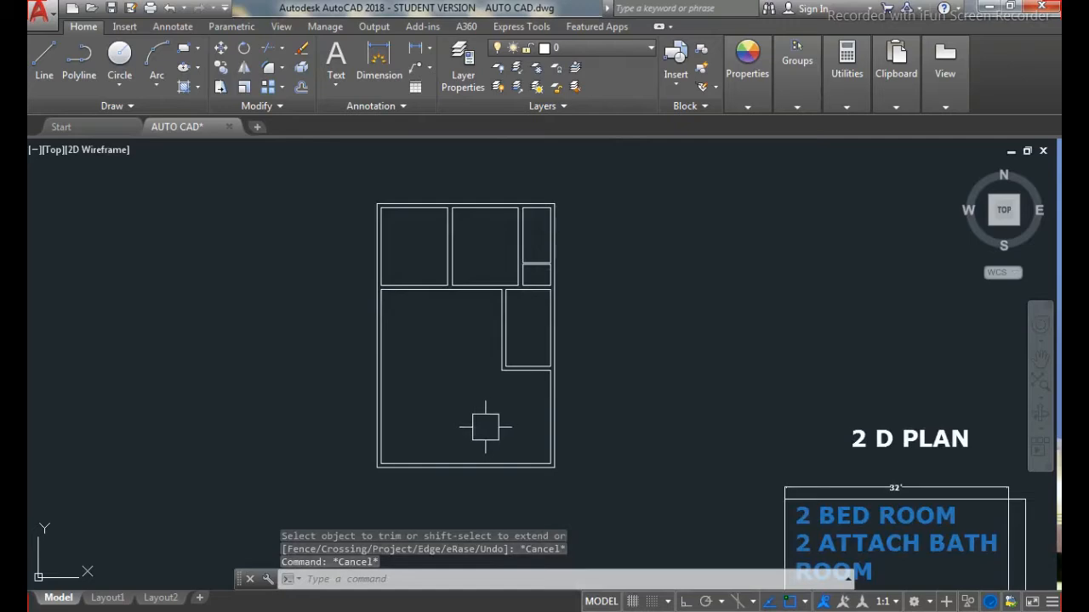
text(l)
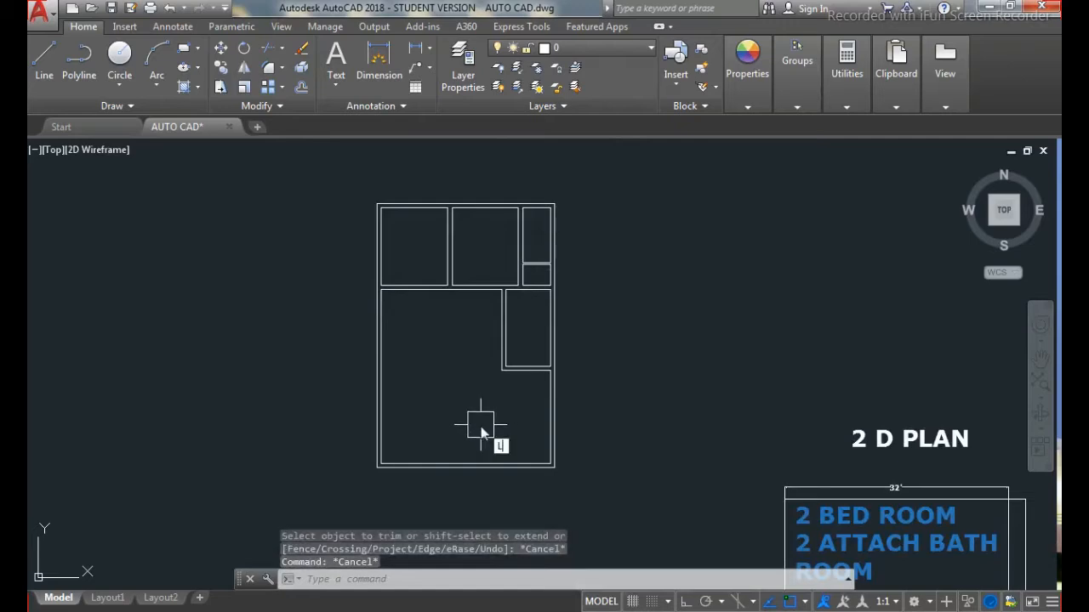
key(Return)
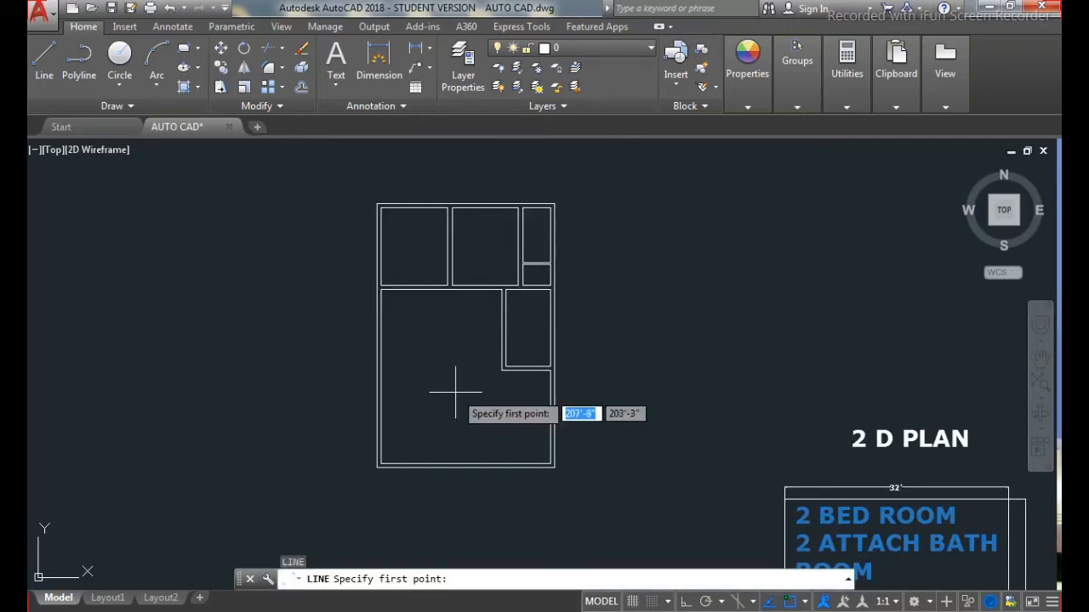
scroll(452, 389, up, 2)
click(511, 365)
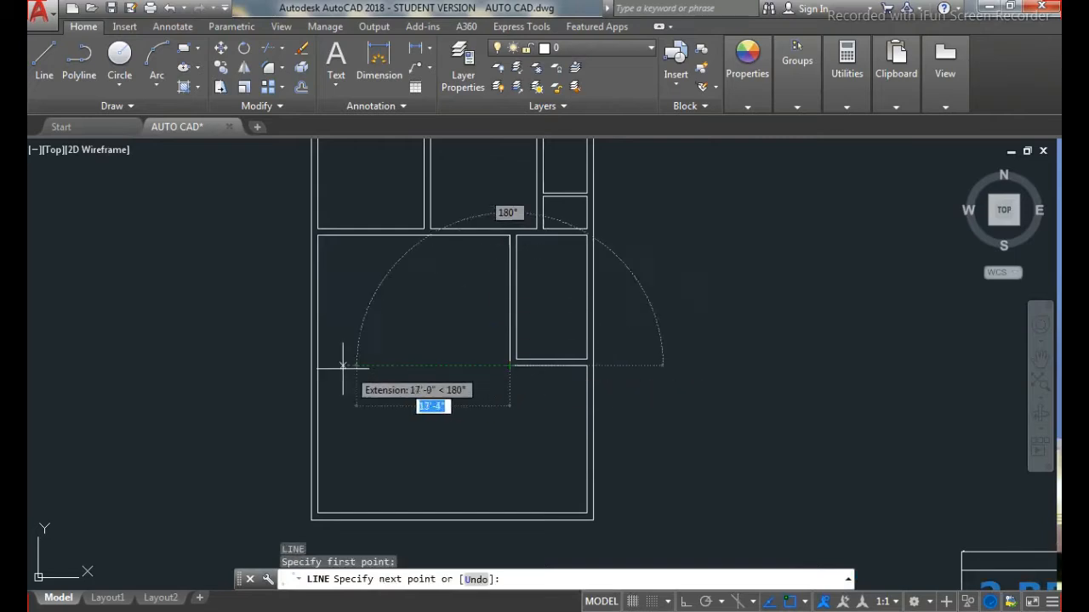
click(316, 365)
key(Escape)
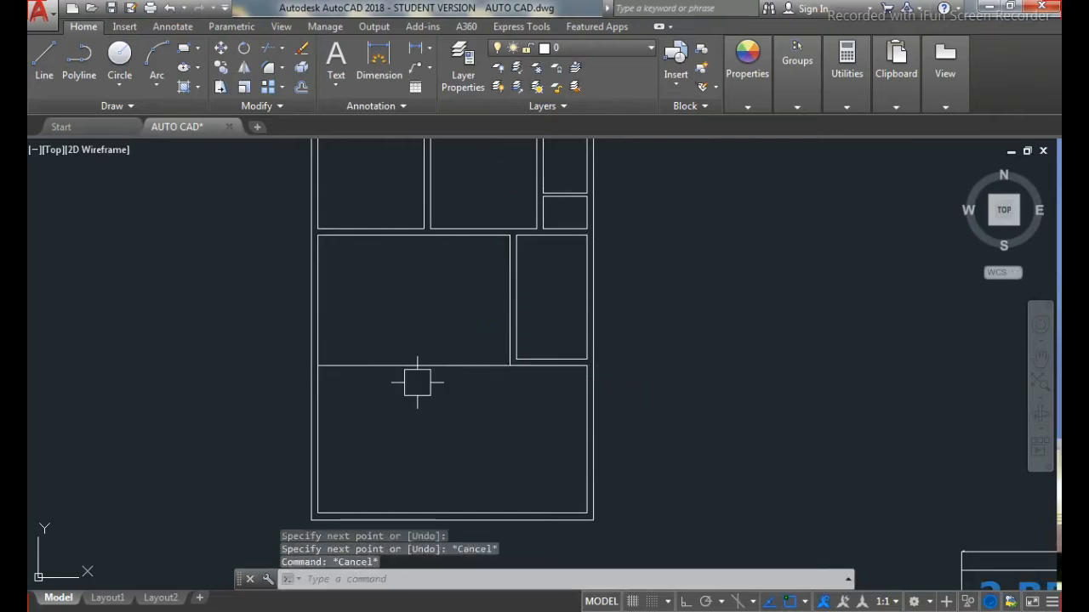
Step: Offset the new horizontal line 9" upward to form the wall across the large lower room
text(o)
key(Return)
text(9)
key(Return)
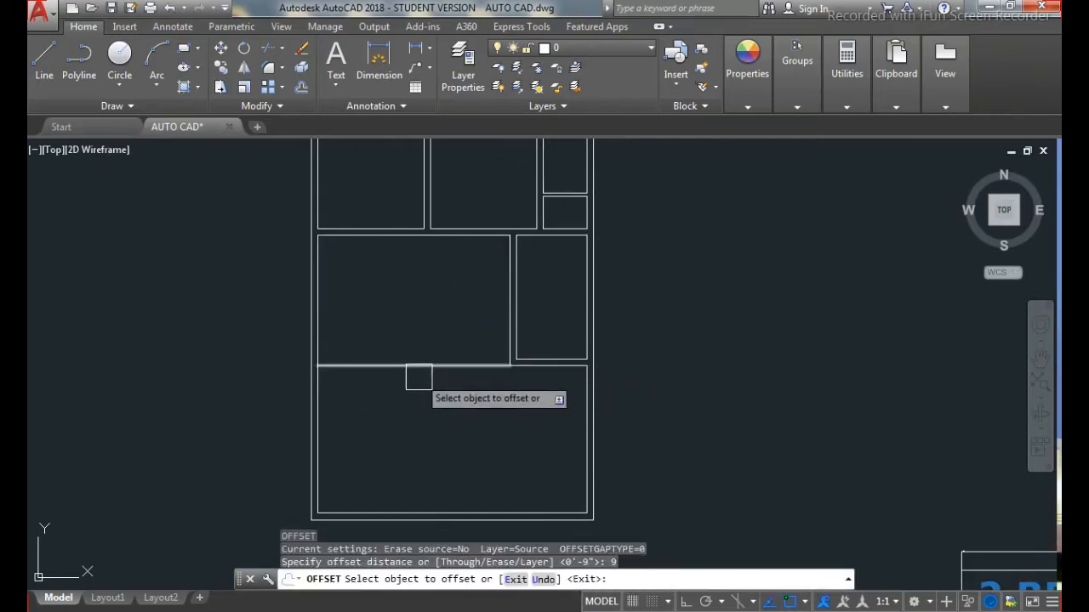
click(420, 366)
click(430, 337)
key(Escape)
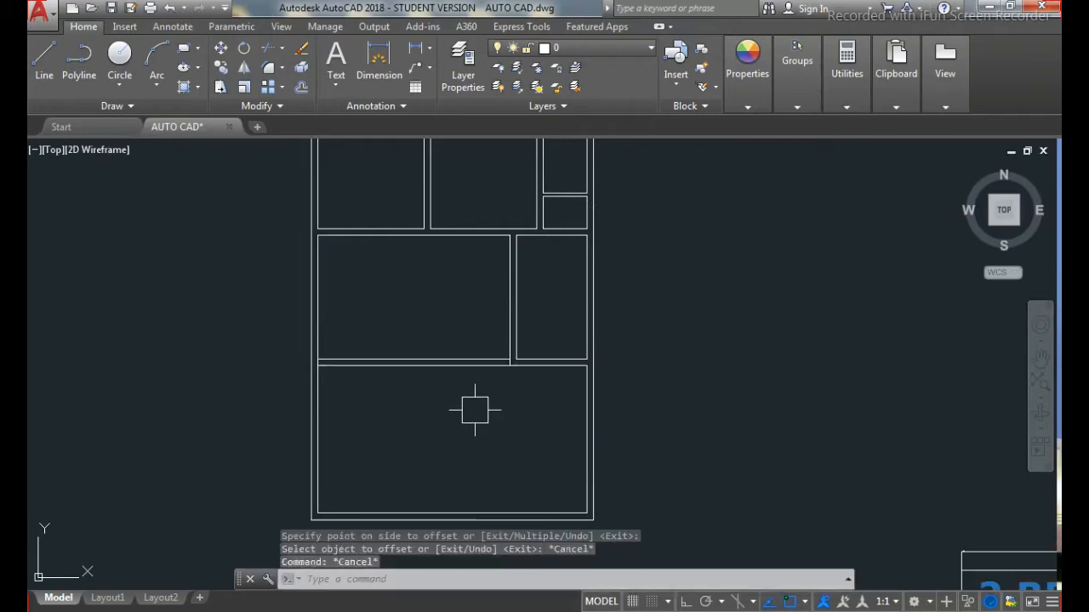
text(TR)
key(Return)
key(Escape)
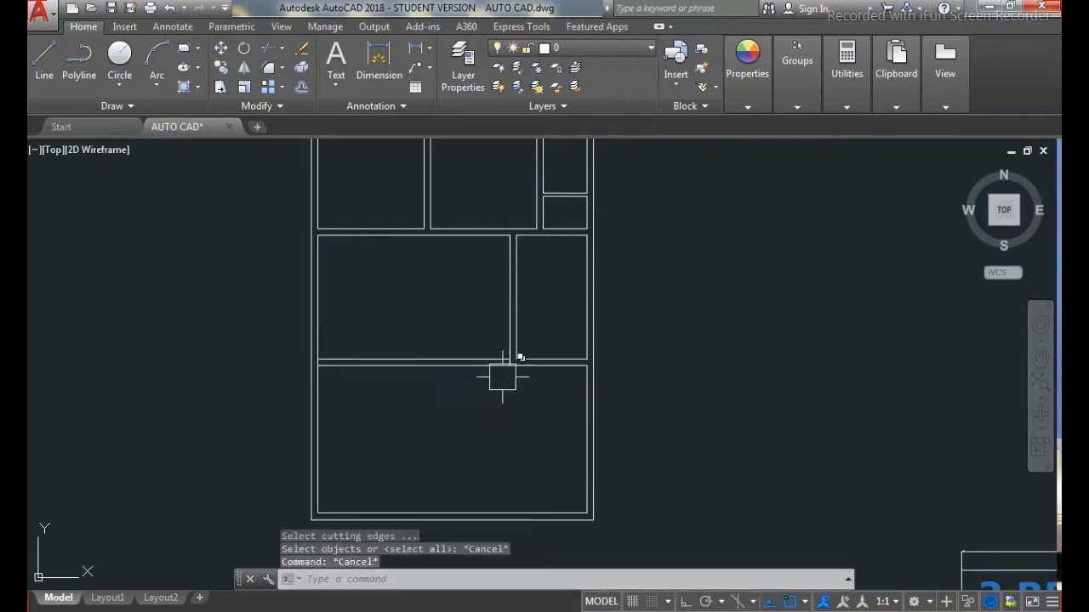
Step: Trim the left outer wall's inner line between the two lines of the new horizontal wall
scroll(400, 420, down, 2)
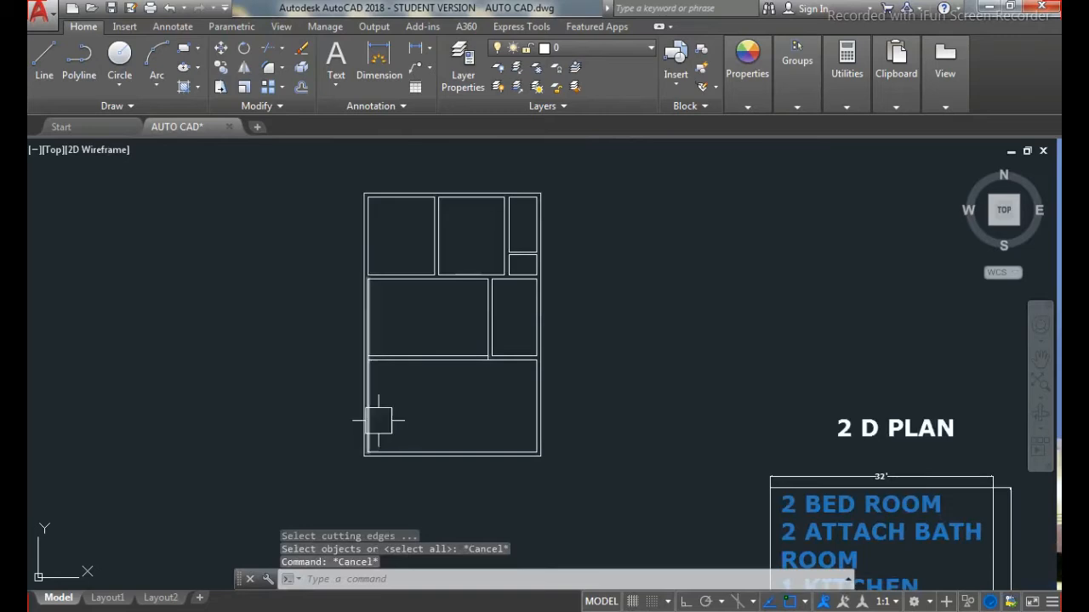
scroll(377, 418, up, 4)
text(TR)
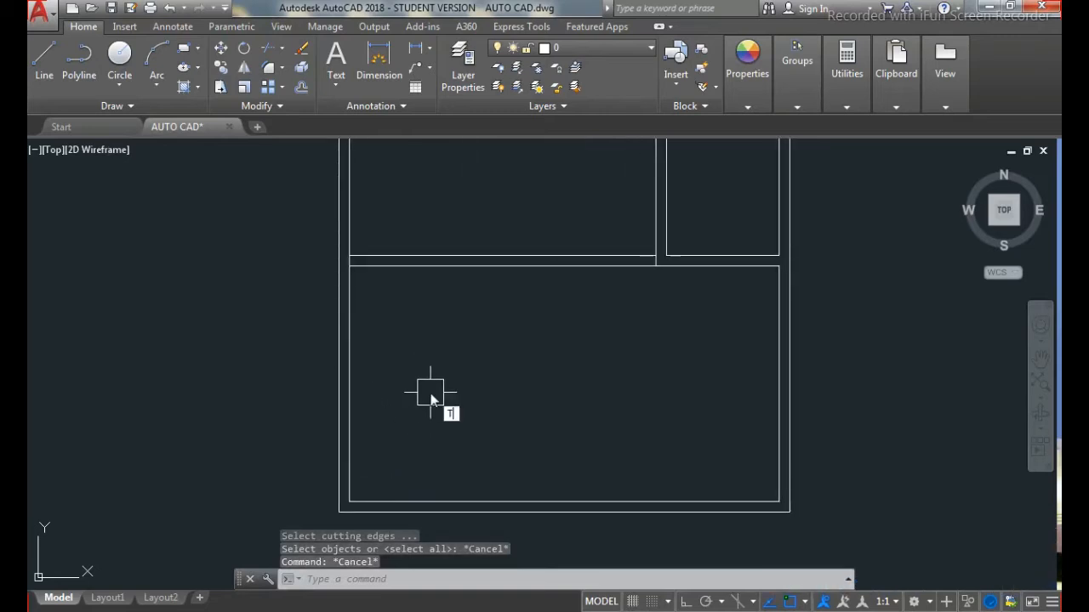
key(Return)
key(Return)
scroll(355, 244, up, 2)
scroll(335, 263, down, 3)
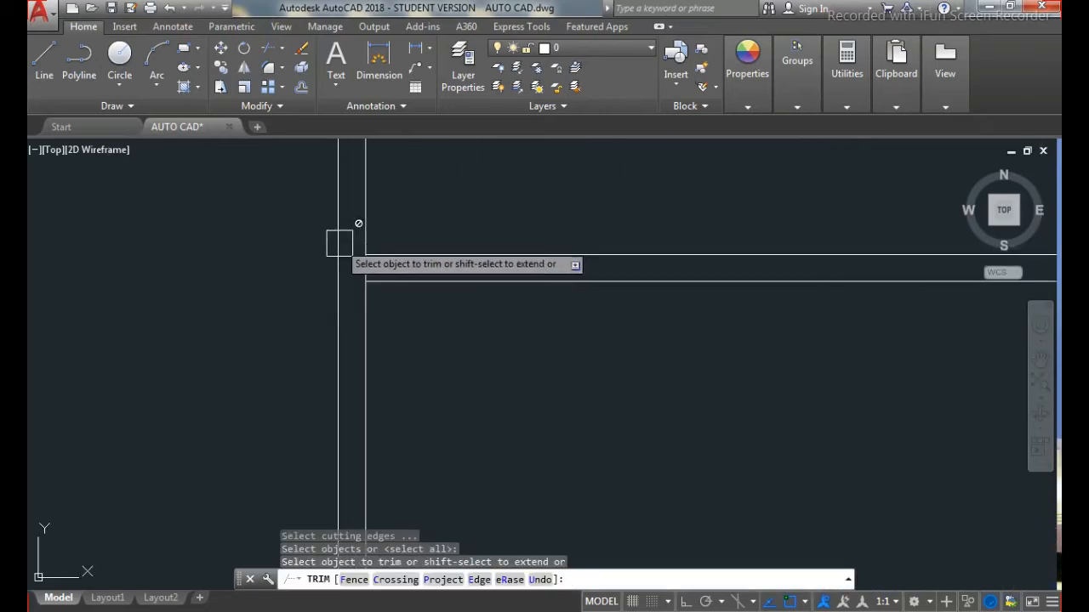
key(Escape)
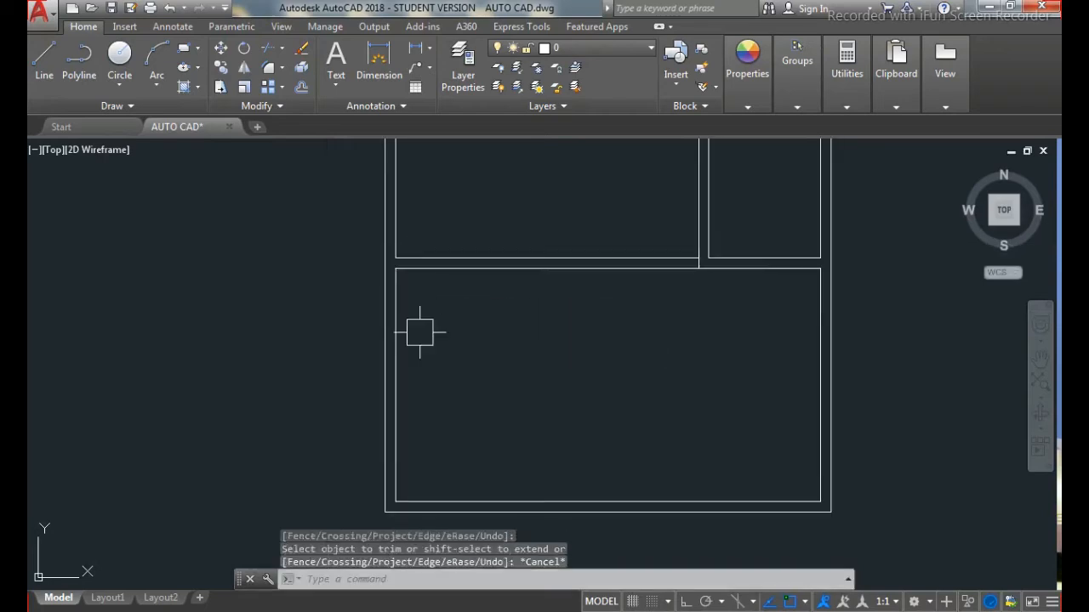
Step: Offset the left outer wall's inner line 16' to the right in the large lower room
text(O)
key(Return)
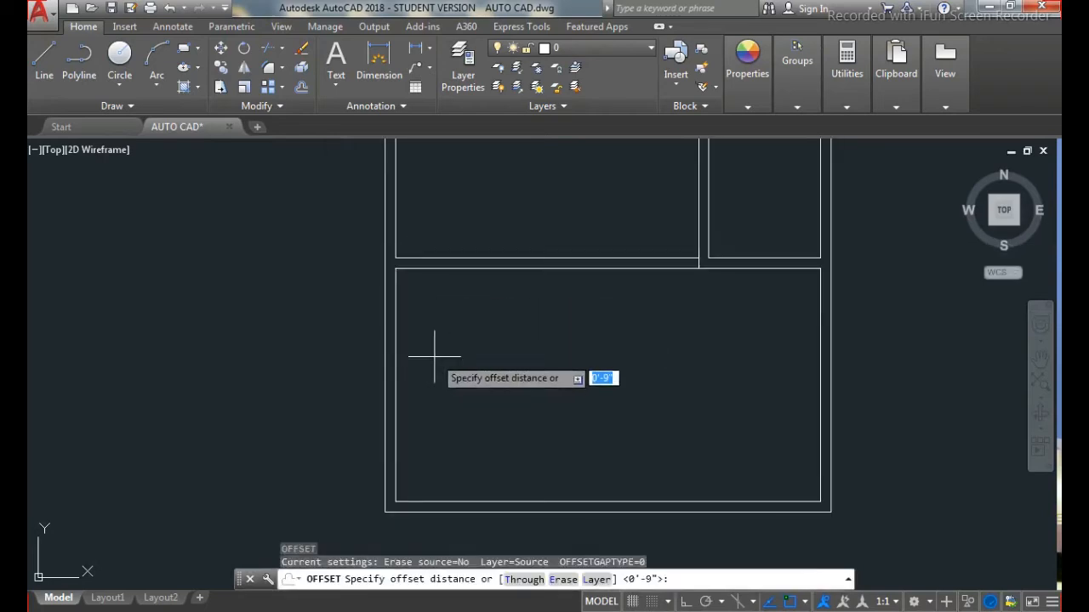
text(16')
key(Return)
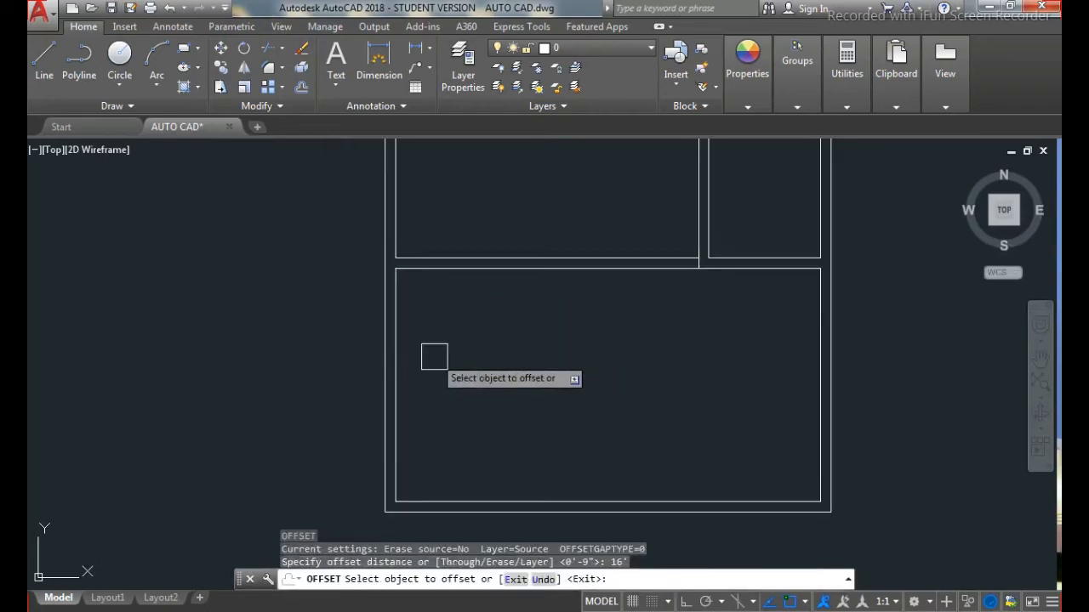
click(396, 369)
click(474, 376)
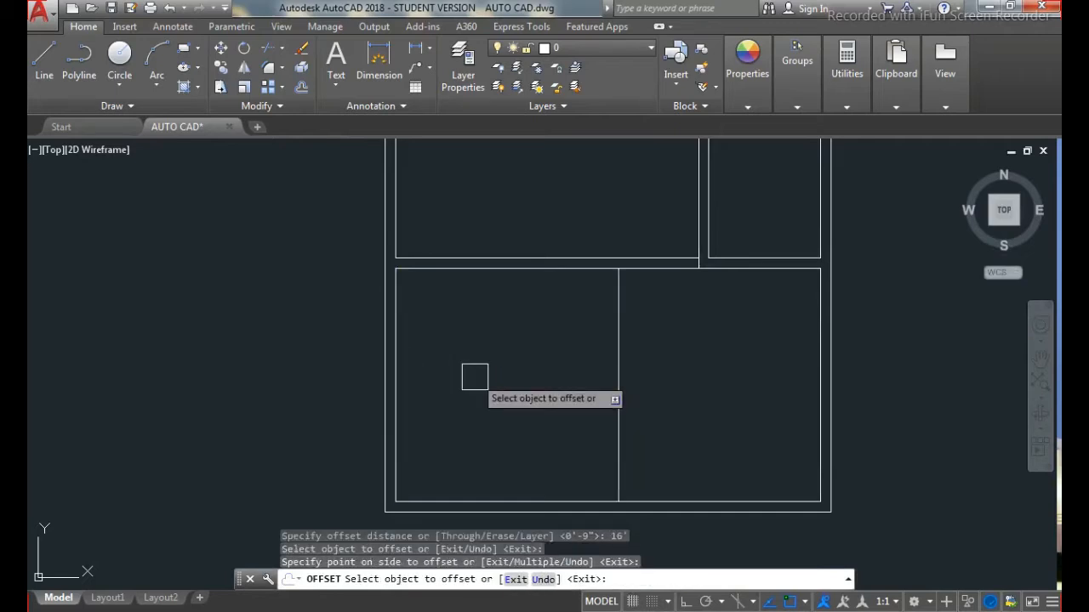
key(Return)
Step: Offset the new vertical line 9" to the right to form the partition dividing the lower room
key(Return)
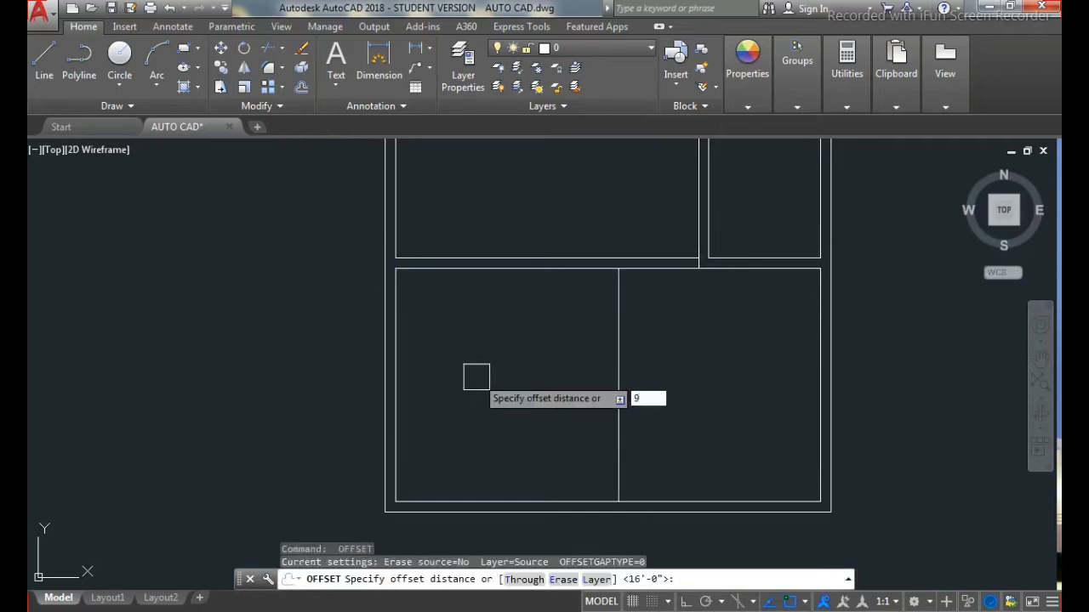
text(9)
key(Return)
click(619, 365)
click(676, 361)
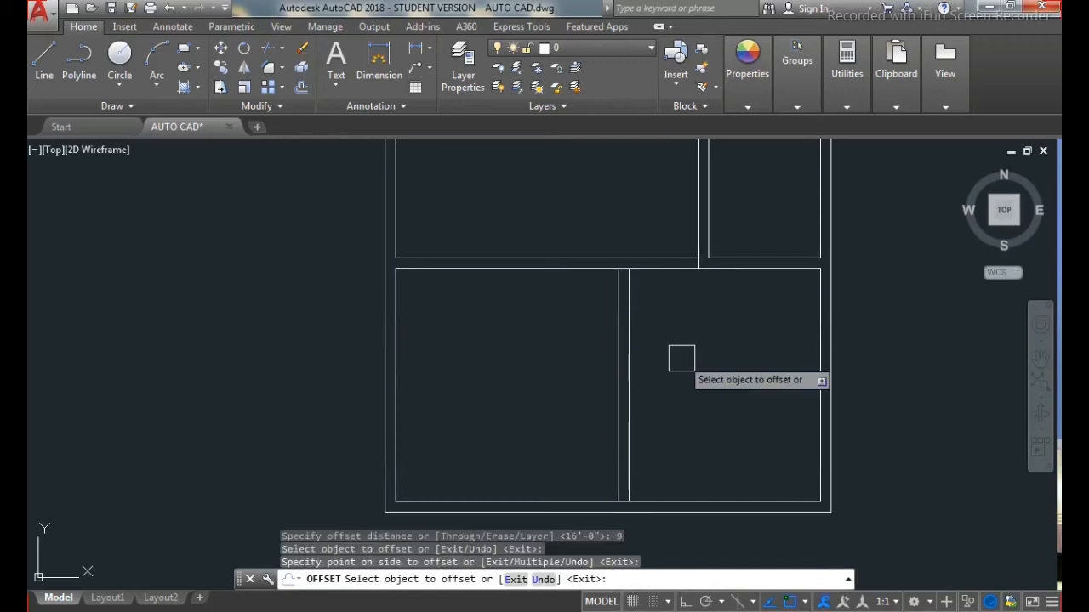
key(Escape)
key(Escape)
key(Escape)
Step: Extend the partition's right line up to the upper line of the horizontal wall
text(EX)
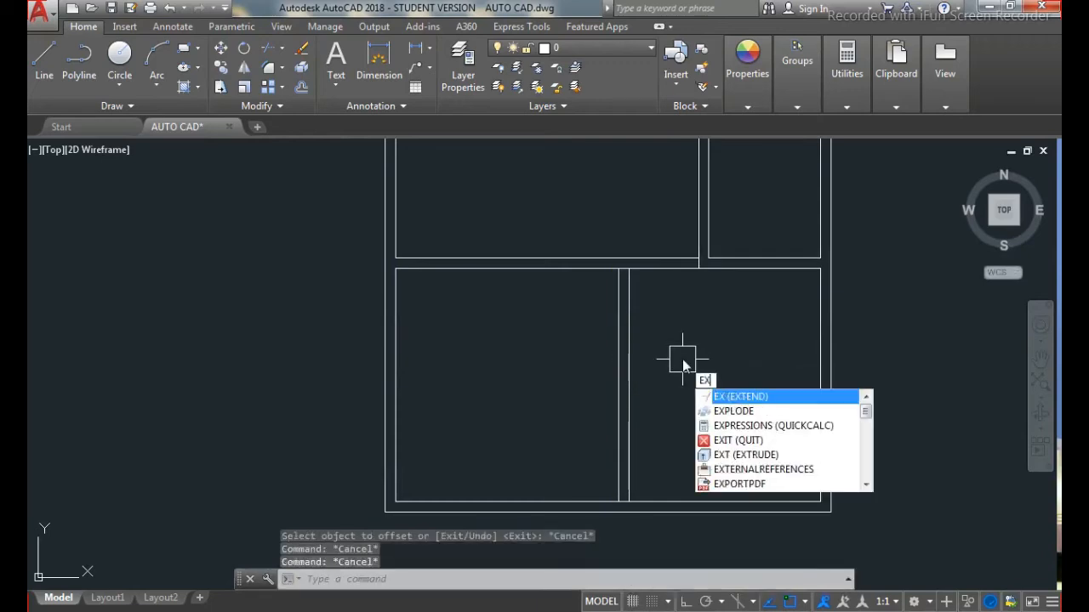
key(Return)
key(Return)
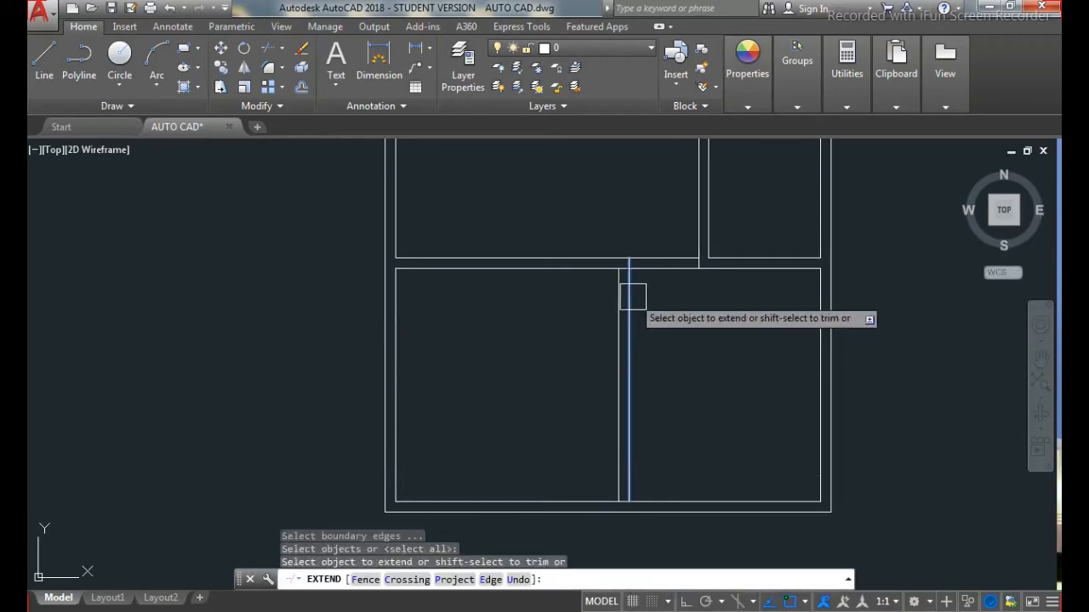
click(632, 297)
key(Escape)
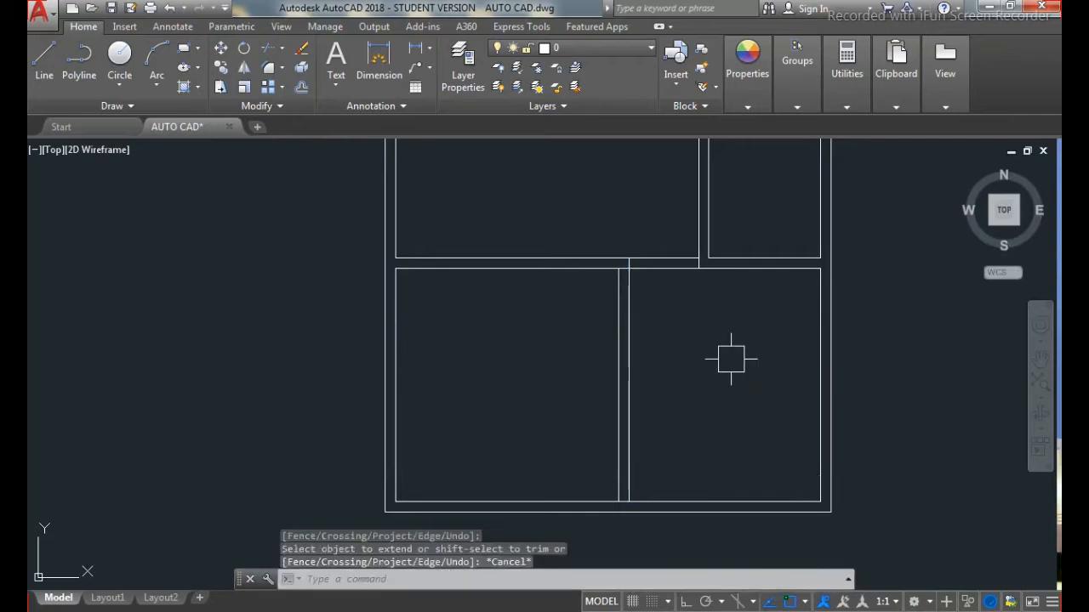
key(Escape)
key(Escape)
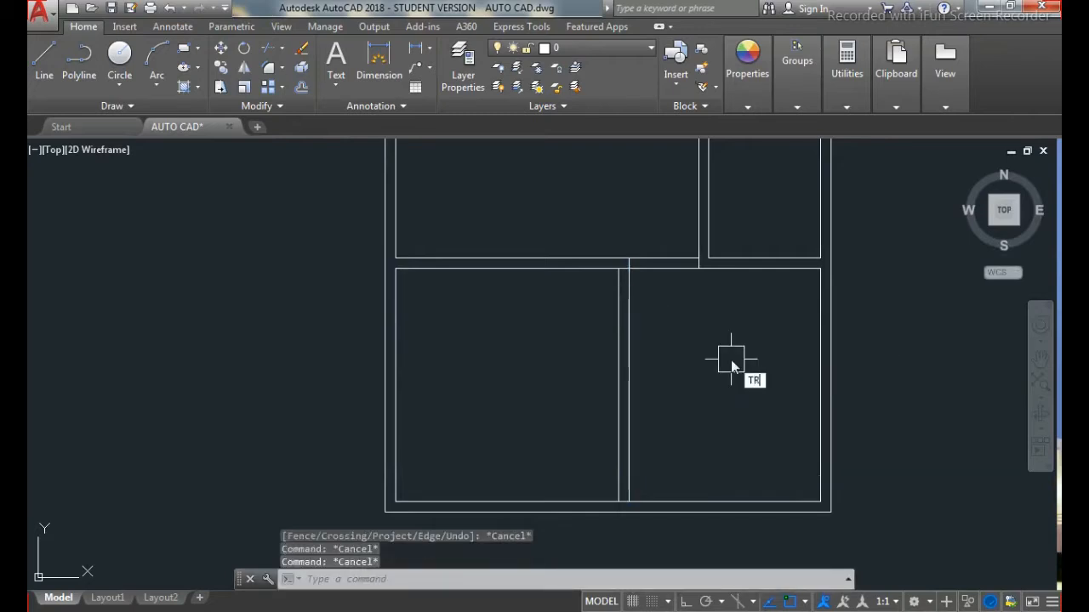
Step: Trim the extended line end and the horizontal wall's lower line between the partition's two lines at their upper junction
key(Return)
key(Return)
scroll(723, 357, up, 5)
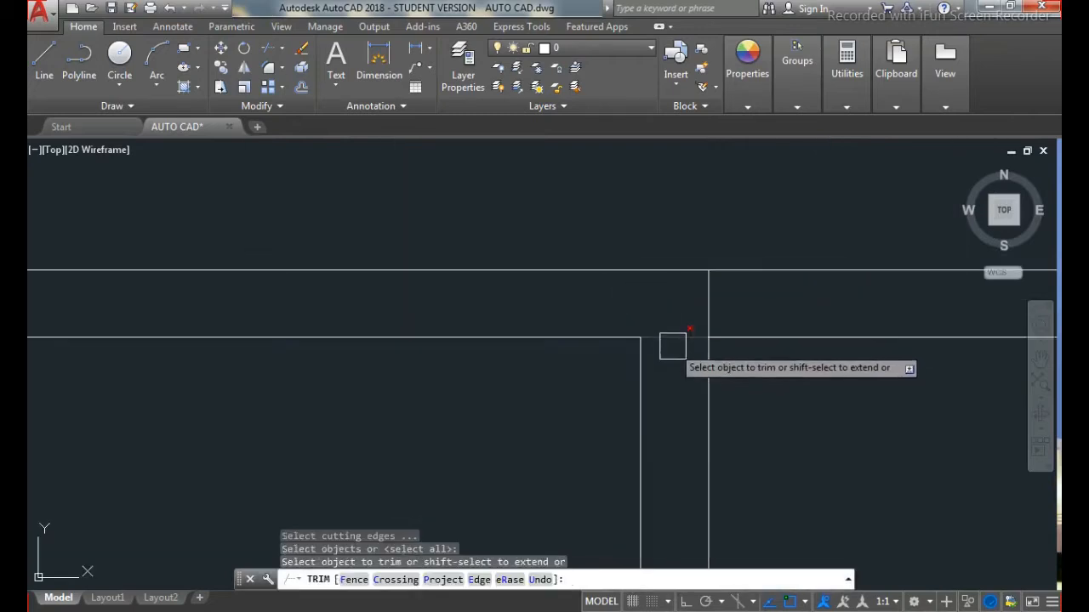
click(671, 341)
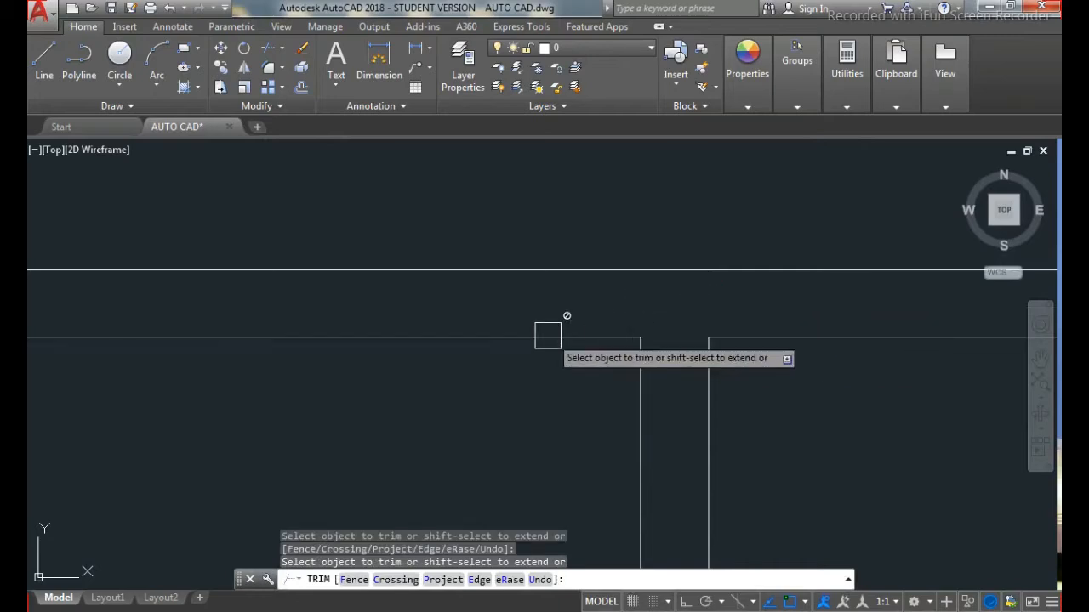
scroll(545, 335, down, 3)
Step: Trim the vertical stub inside the horizontal wall below the upper partition, and the bottom wall's inner line between the new partition's lines
scroll(630, 321, up, 4)
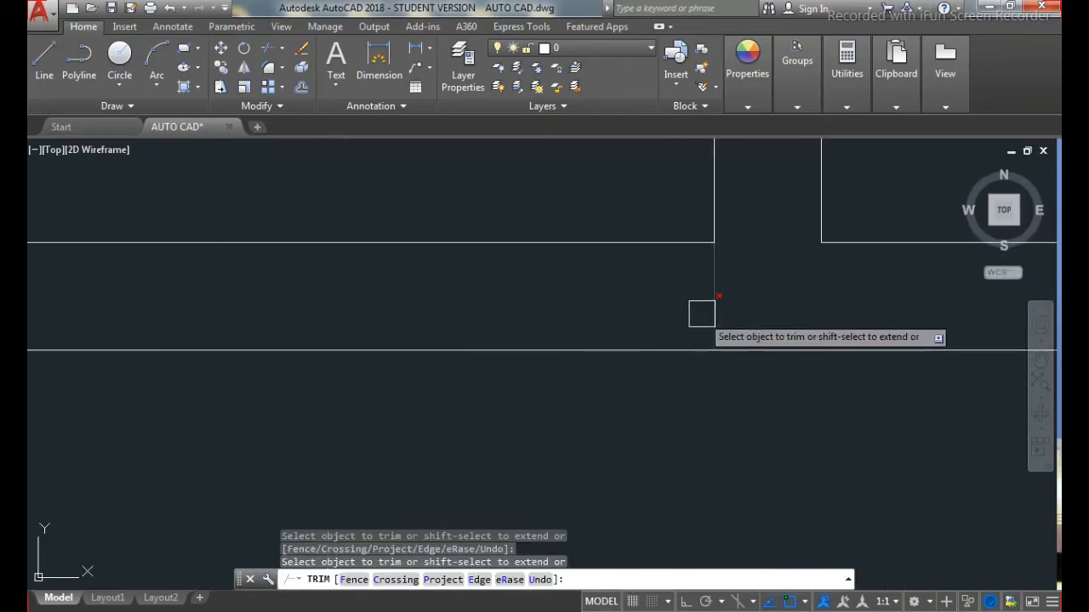
scroll(598, 312, down, 4)
scroll(502, 289, down, 2)
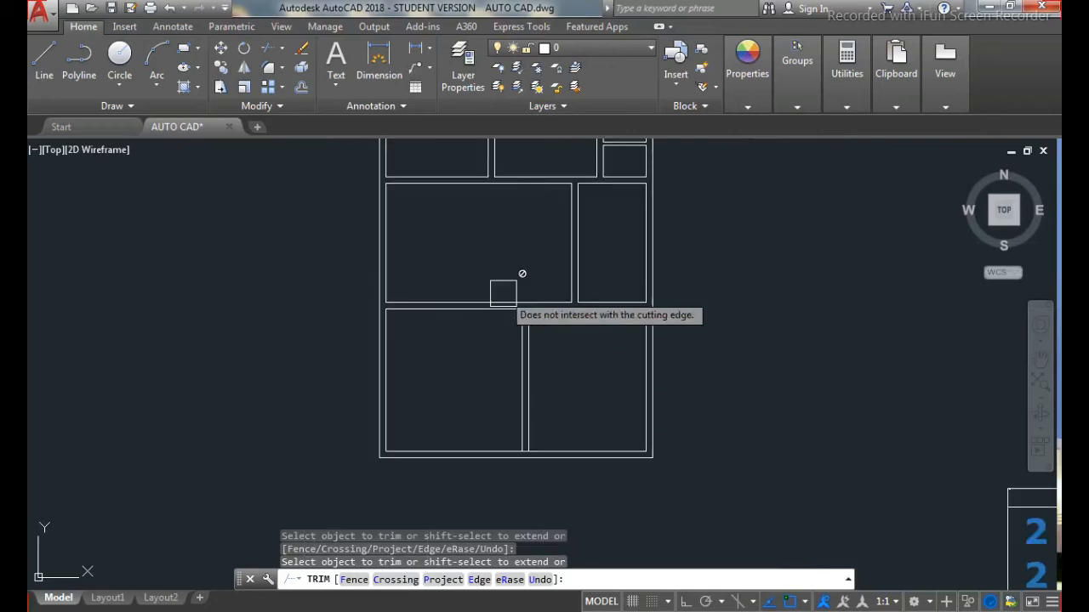
scroll(532, 451, up, 9)
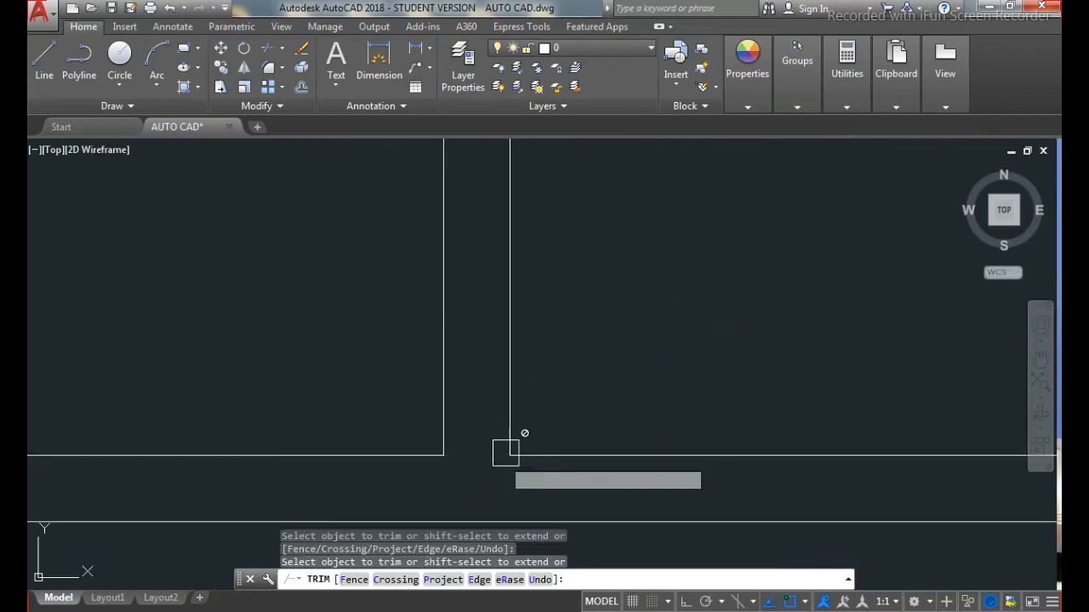
scroll(519, 417, down, 4)
key(Escape)
key(Escape)
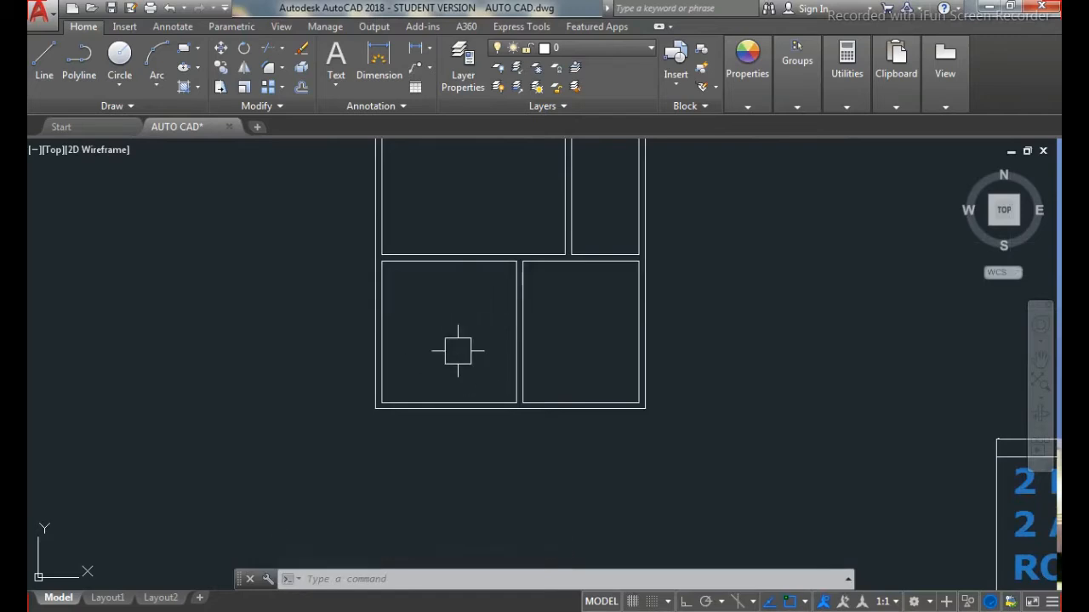
key(Escape)
key(Escape)
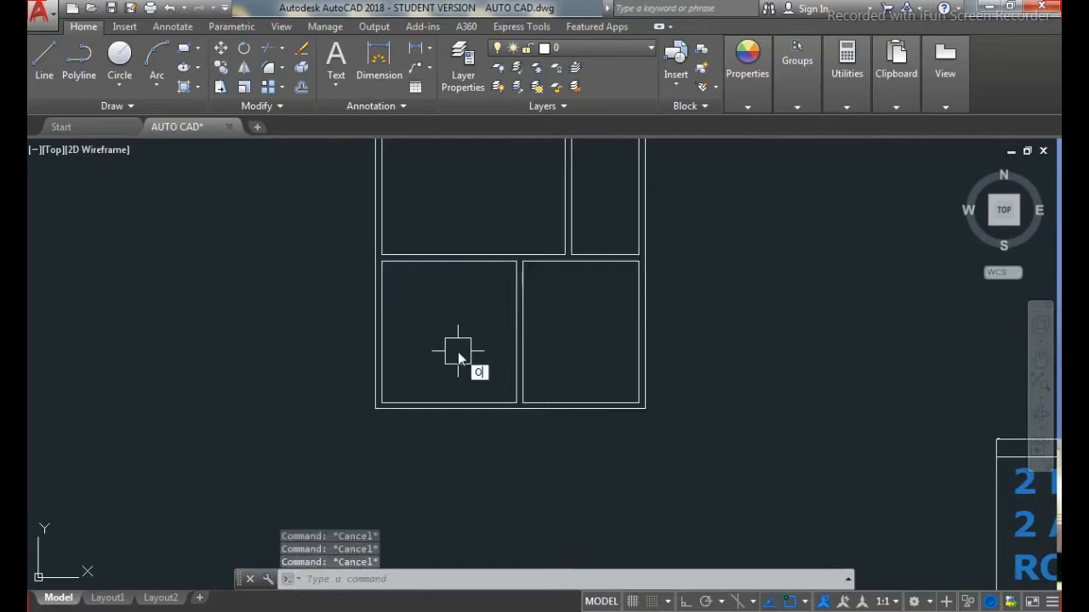
Step: Offset the top wall line of the lower-left room 4' downward
text(o)
key(Return)
text(4')
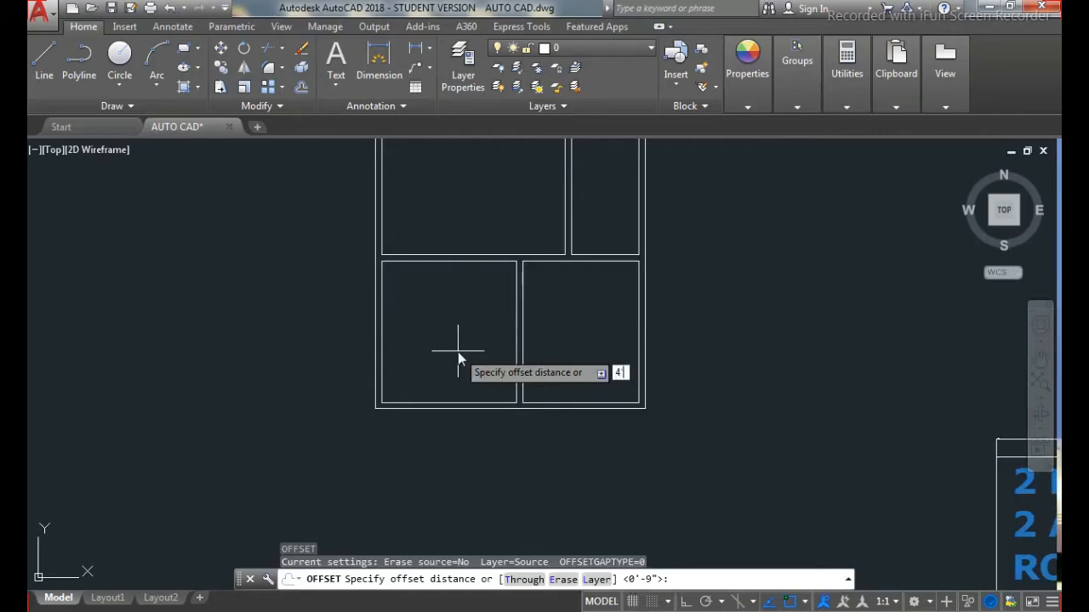
key(Return)
scroll(448, 270, up, 2)
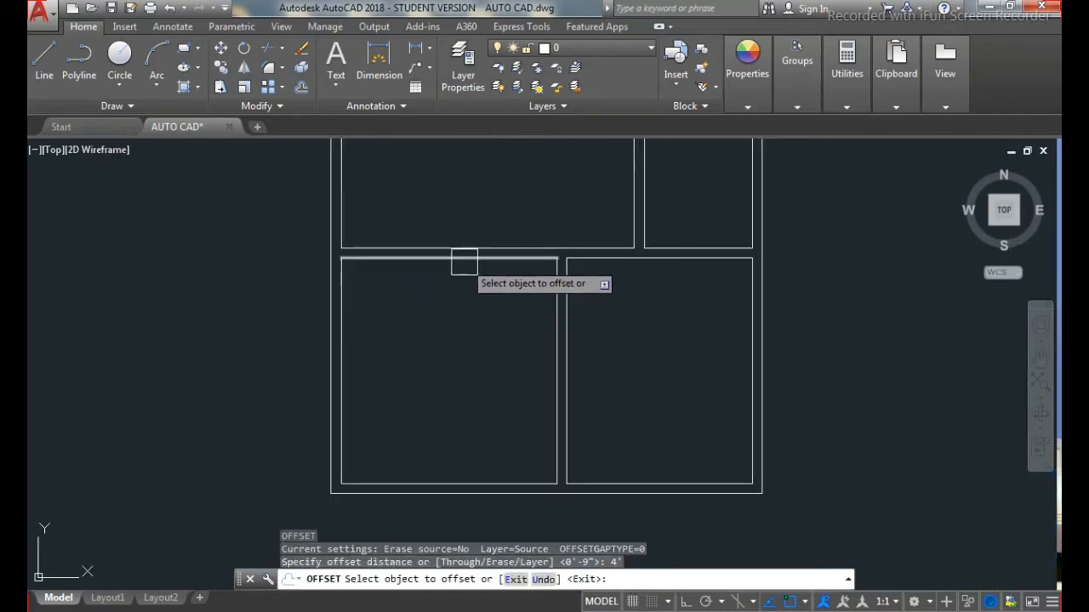
click(462, 259)
click(463, 288)
key(Return)
Step: Offset the new horizontal line 9" downward to form a wall across the lower-left room
key(Return)
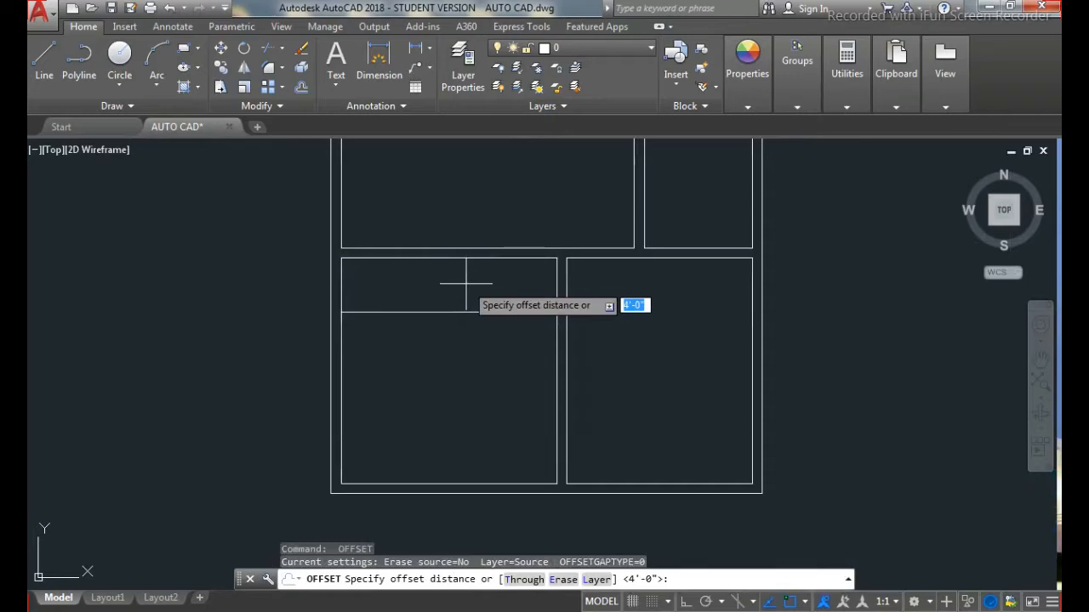
text(9)
key(Return)
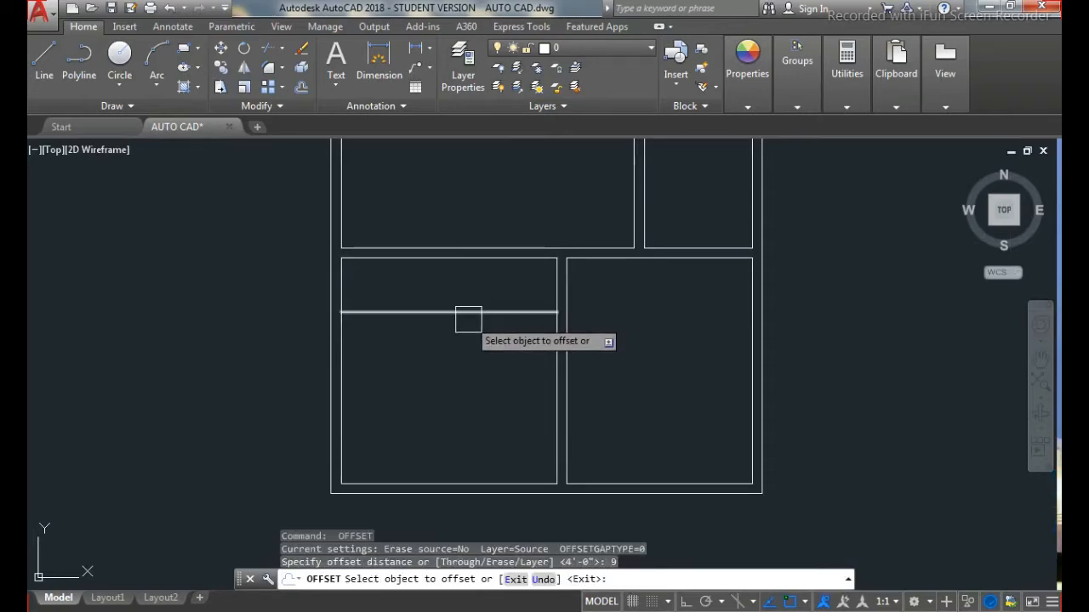
click(465, 312)
click(474, 353)
key(Escape)
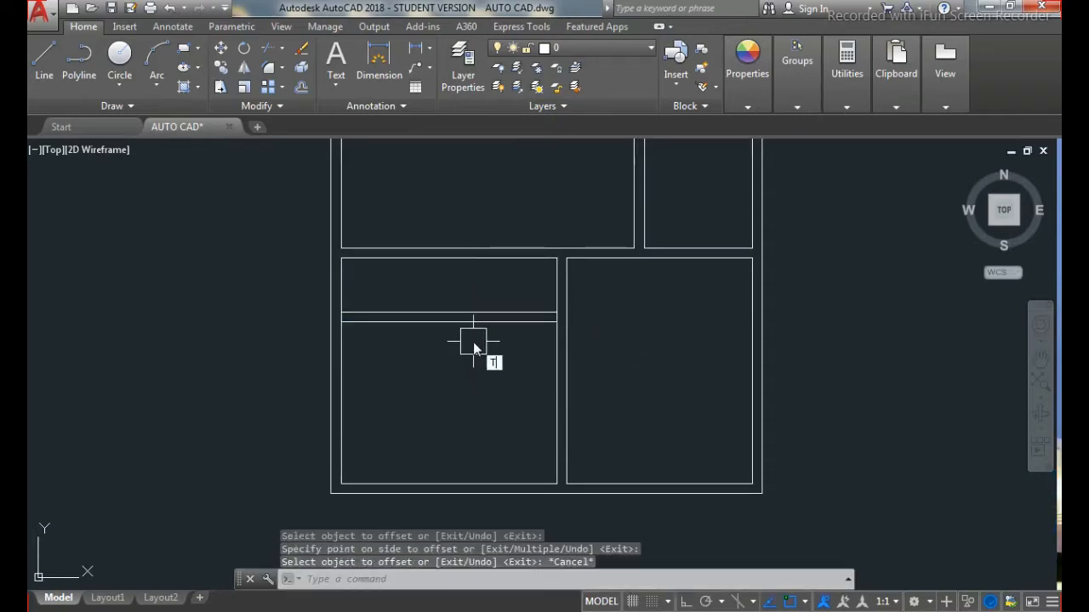
Step: Trim the vertical wall lines between the new 9" wall's two lines at its left and right ends
key(Return)
scroll(349, 327, up, 3)
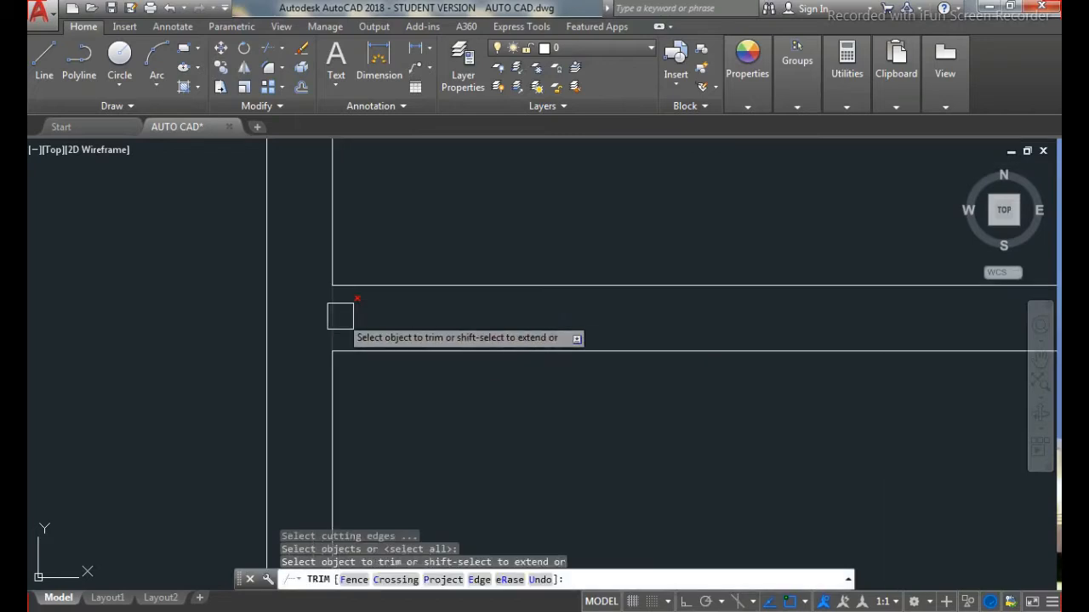
scroll(332, 314, down, 3)
scroll(663, 314, up, 3)
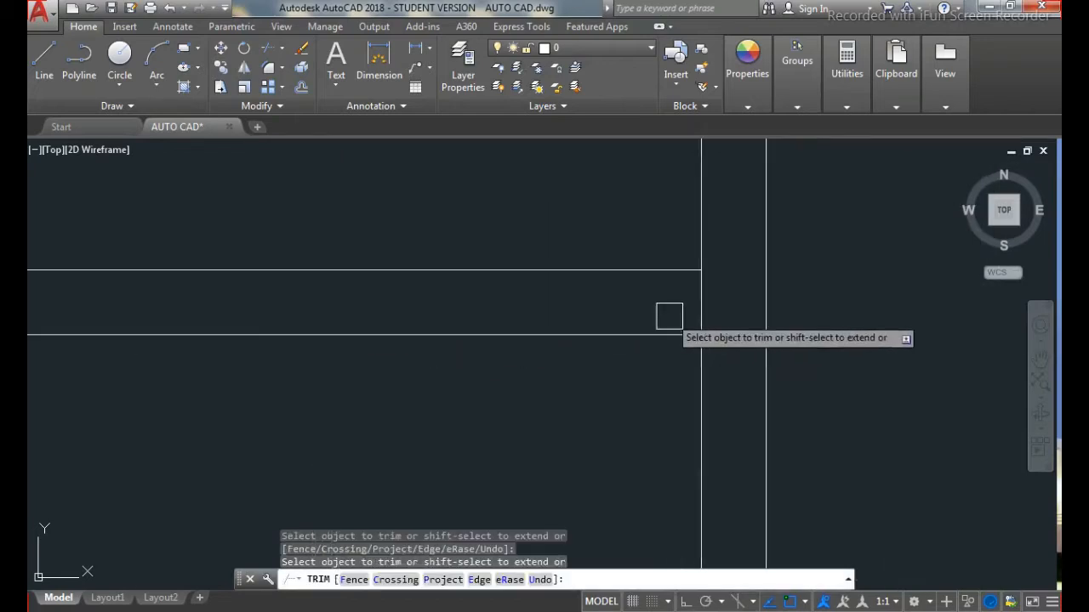
scroll(543, 377, down, 2)
key(Escape)
scroll(621, 433, down, 1)
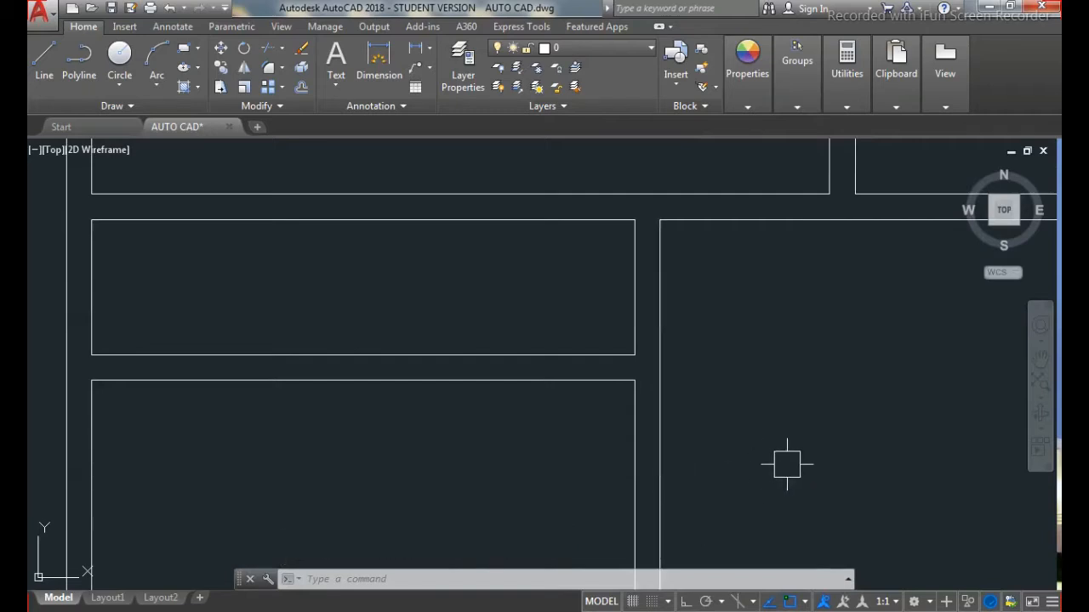
Step: Offset the right wall line of the narrow 4' room 10' to the left
text(o)
key(Return)
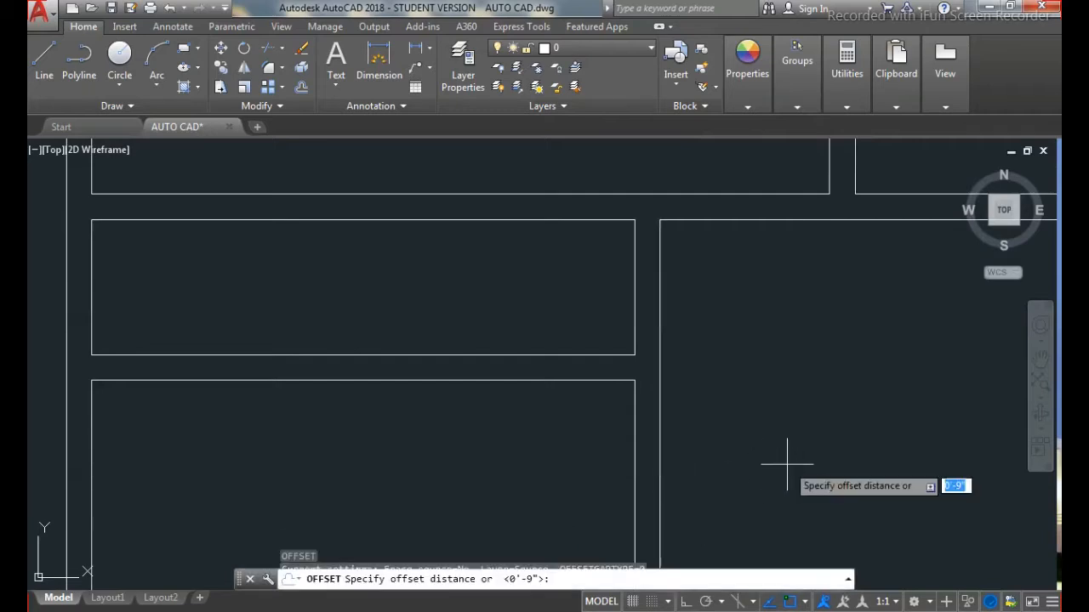
text(10')
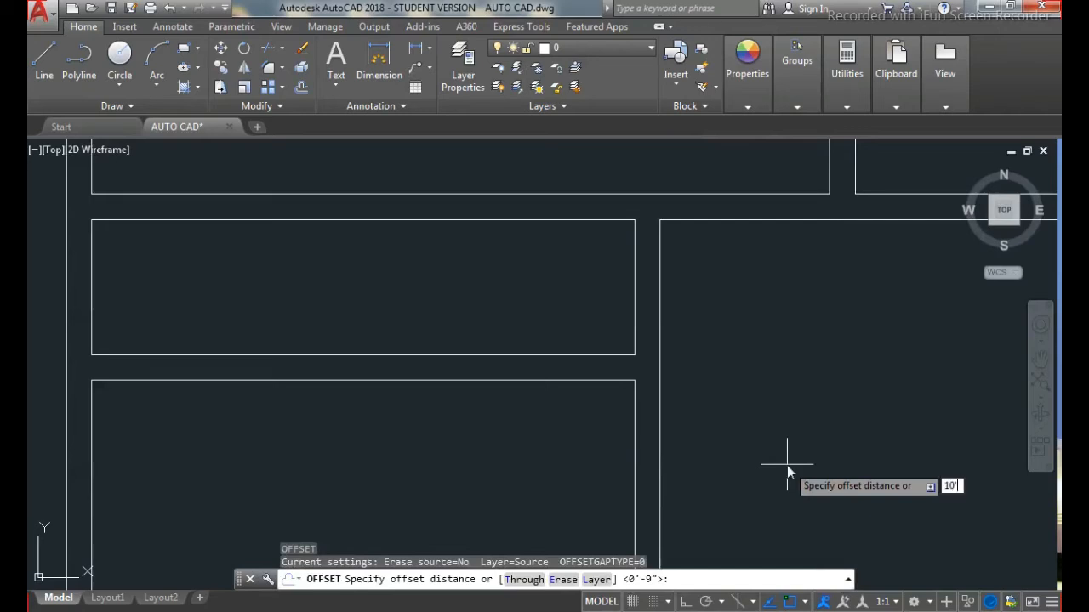
key(Return)
click(635, 327)
click(515, 306)
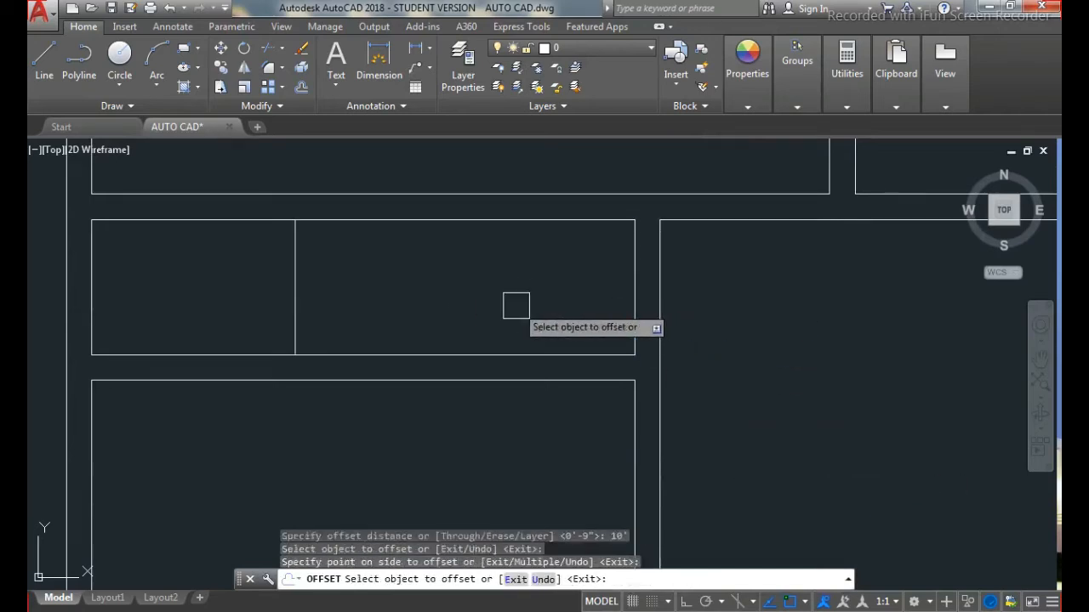
key(Return)
Step: Offset the new vertical line 4.5" to the left to form a thin partition in the narrow room
key(Return)
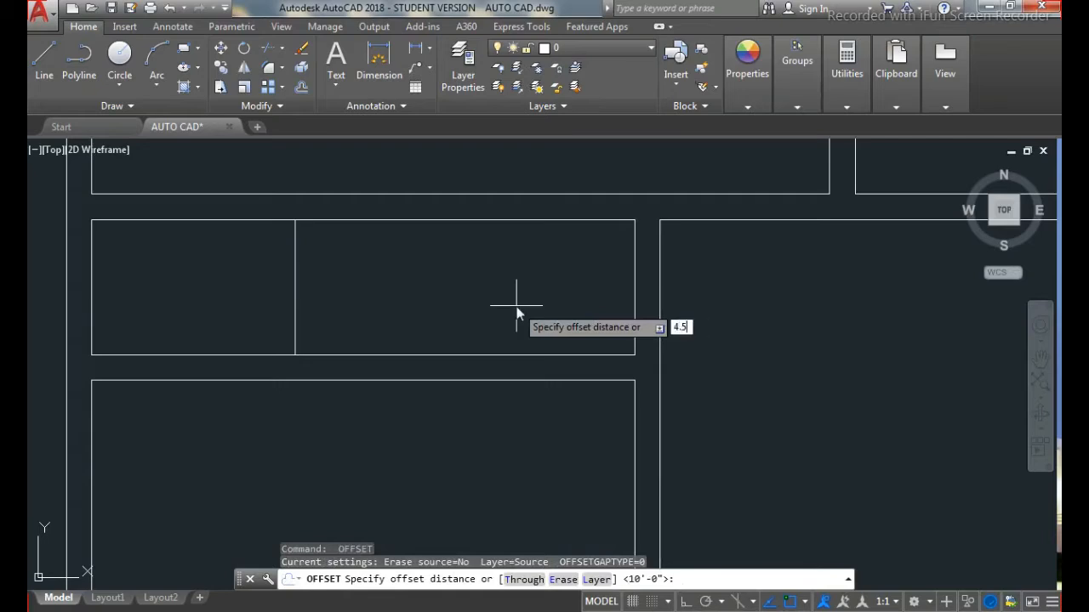
text(4.5)
key(Return)
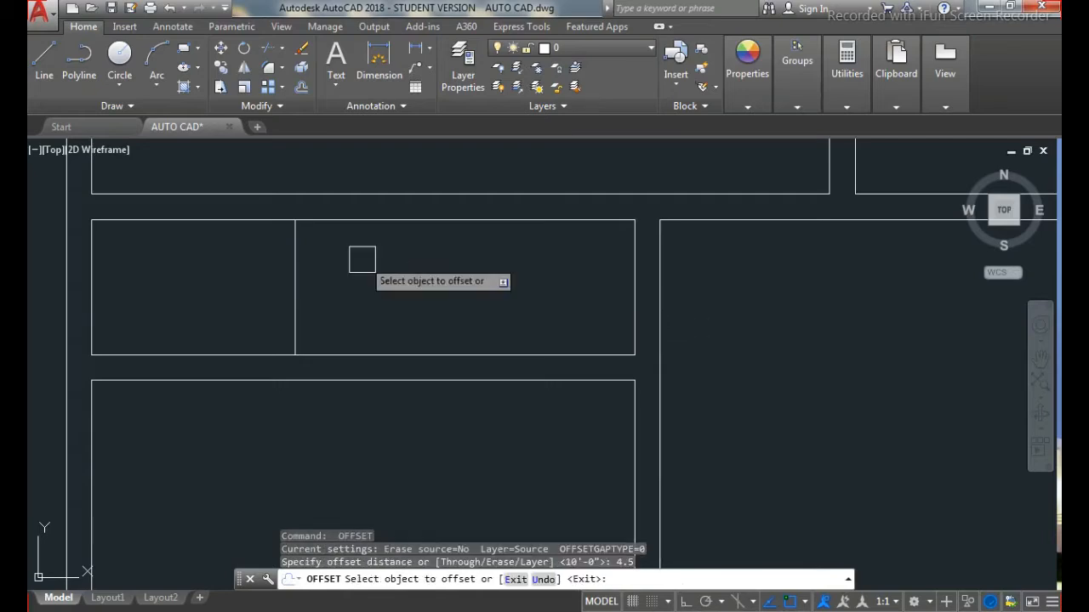
click(294, 263)
click(224, 283)
key(Escape)
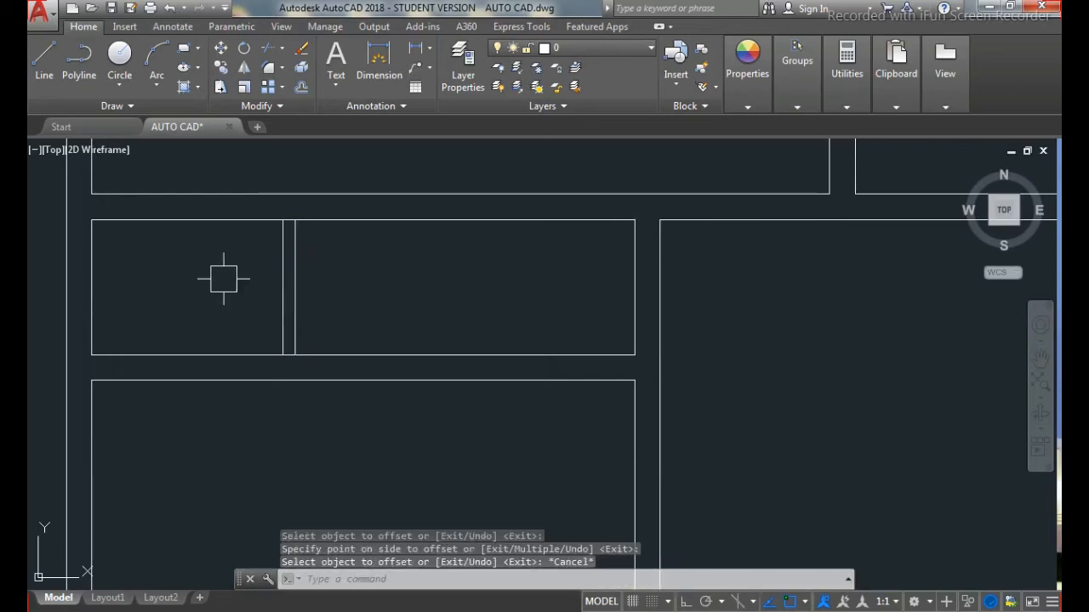
Step: Trim the narrow room's upper and lower wall lines between the two lines of the thin partition
text(TR)
key(Return)
key(Return)
scroll(246, 214, up, 6)
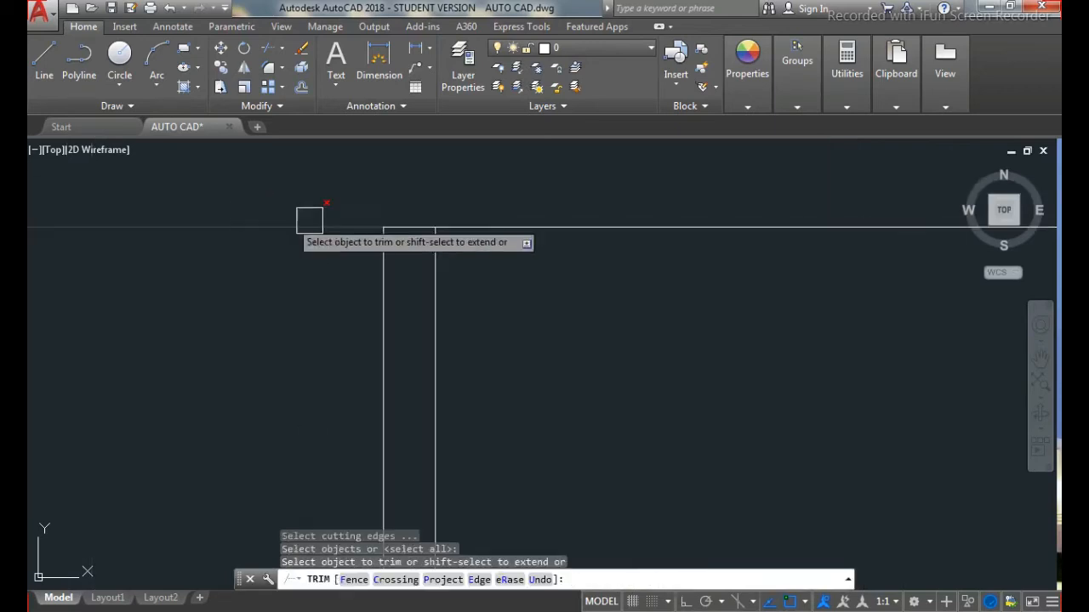
click(401, 228)
scroll(416, 204, down, 5)
scroll(415, 425, up, 5)
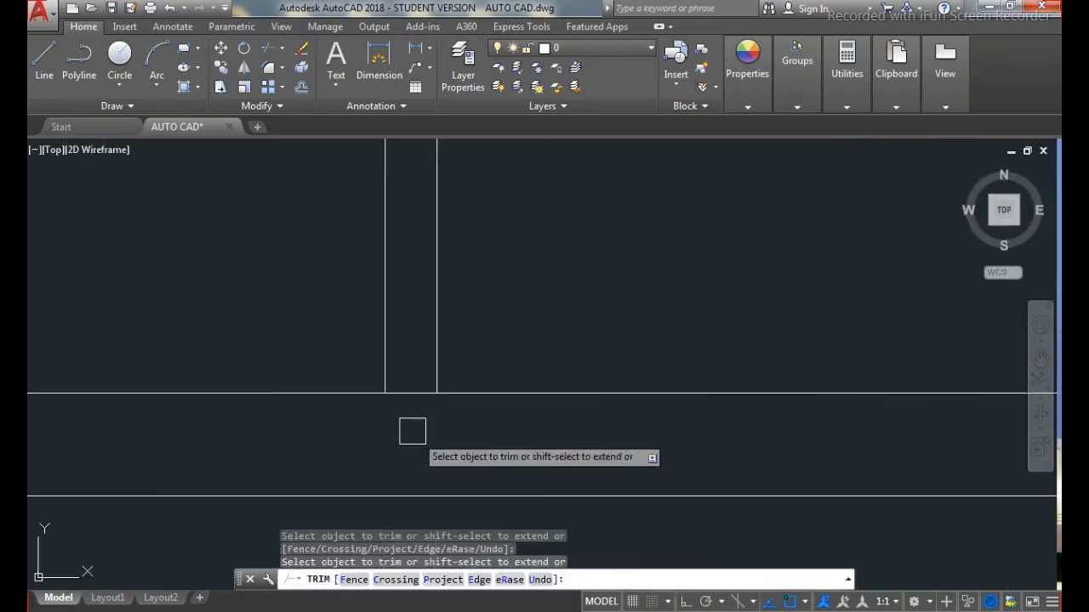
scroll(409, 405, down, 5)
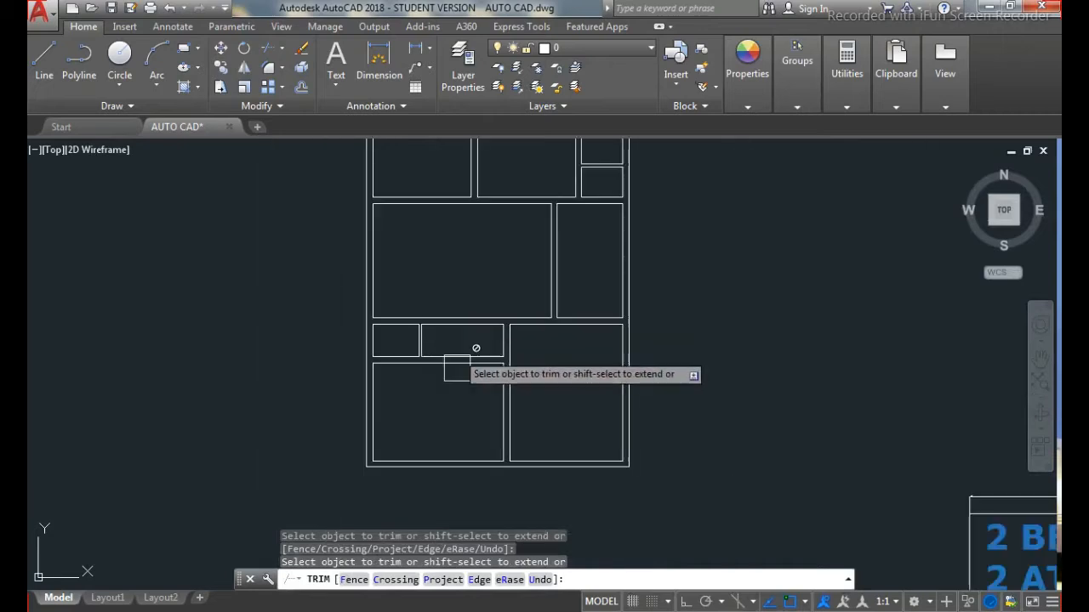
key(Escape)
key(Escape)
key(Escape)
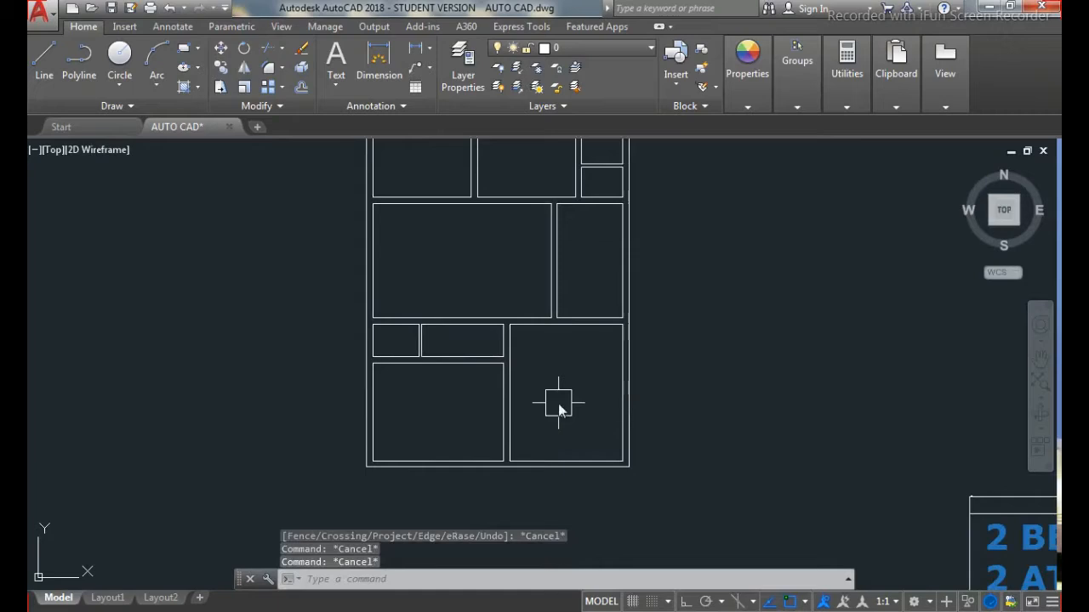
Step: Check the width and depth of the lower-left room with linear dimensions, without placing them
text(DLI)
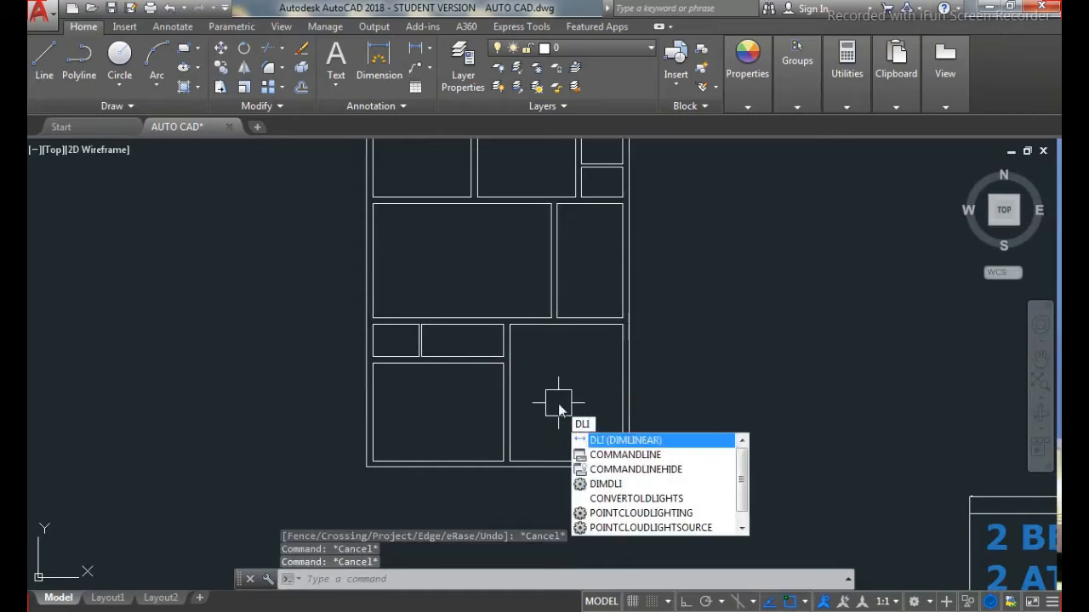
key(Return)
key(Return)
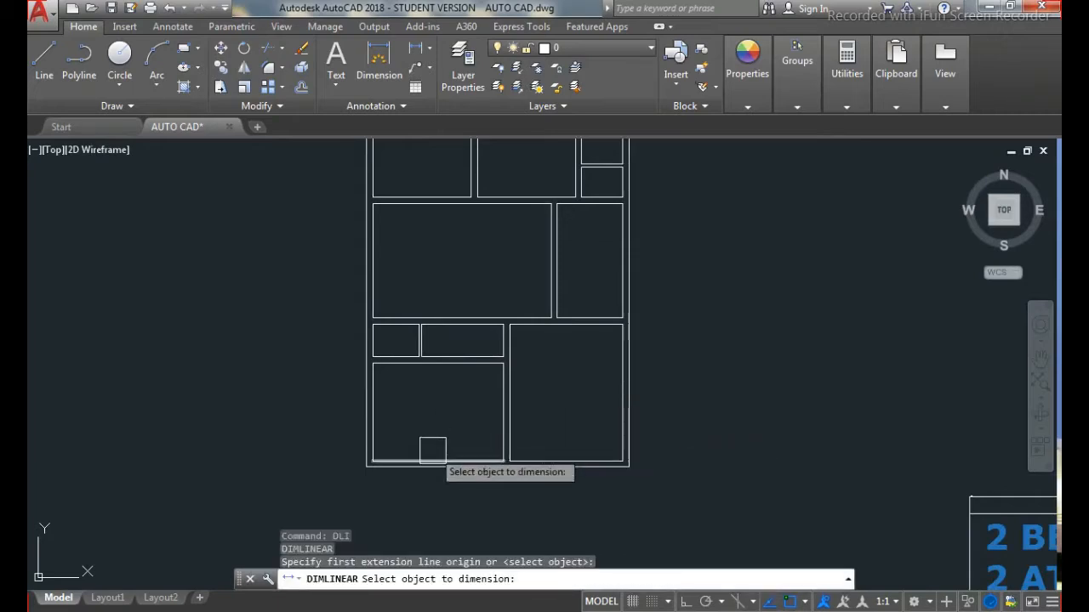
scroll(434, 455, up, 2)
click(437, 459)
key(Return)
key(Return)
key(Return)
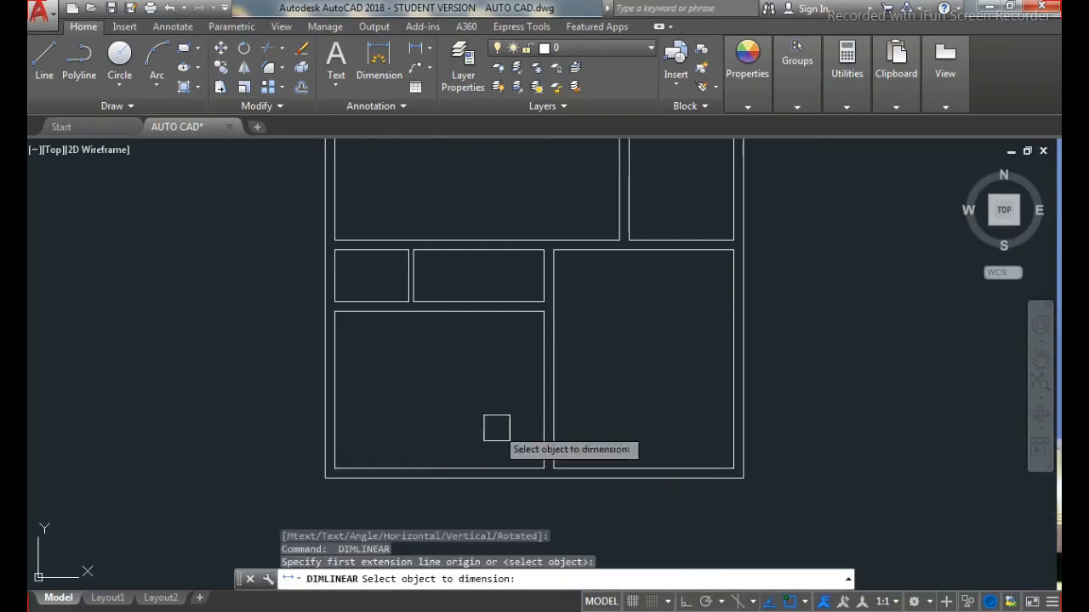
click(531, 418)
key(Escape)
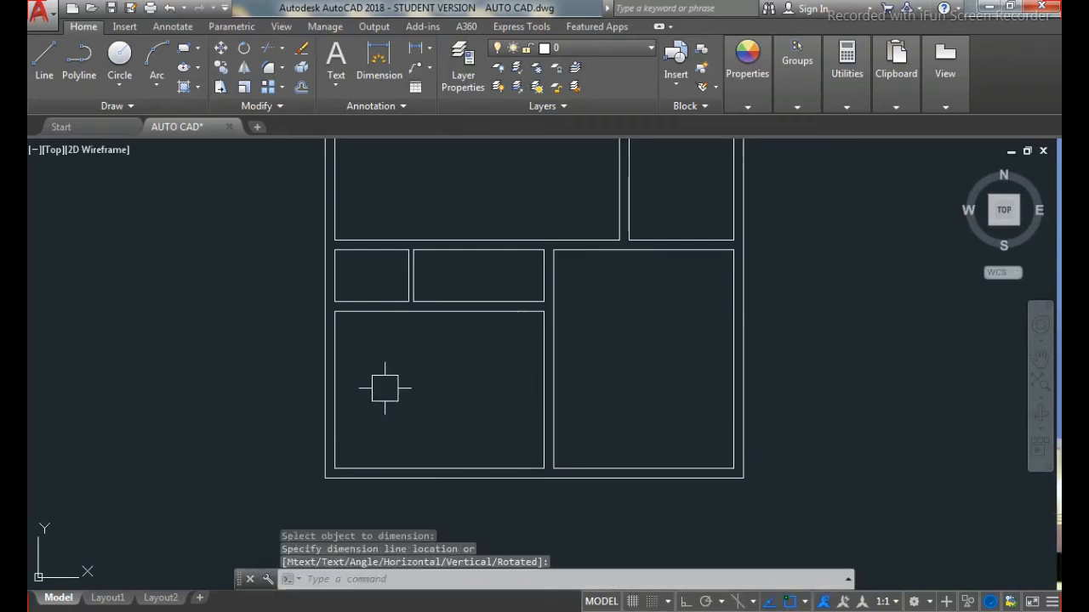
scroll(384, 388, down, 4)
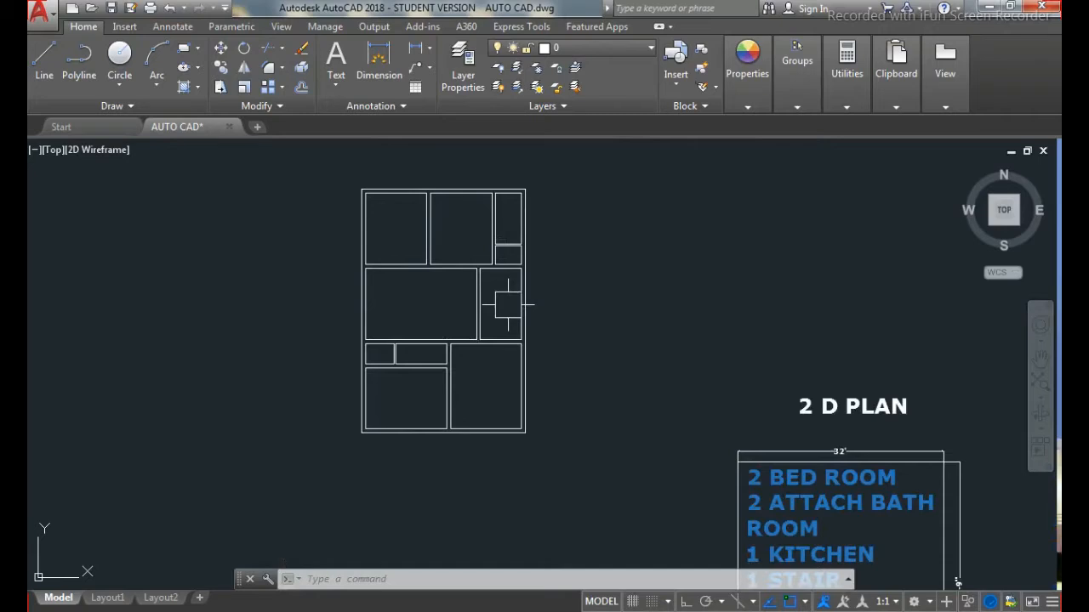
Step: Draw two short lines across the wall below the two upper bedrooms, continuing both faces of the partition between them
scroll(426, 268, up, 5)
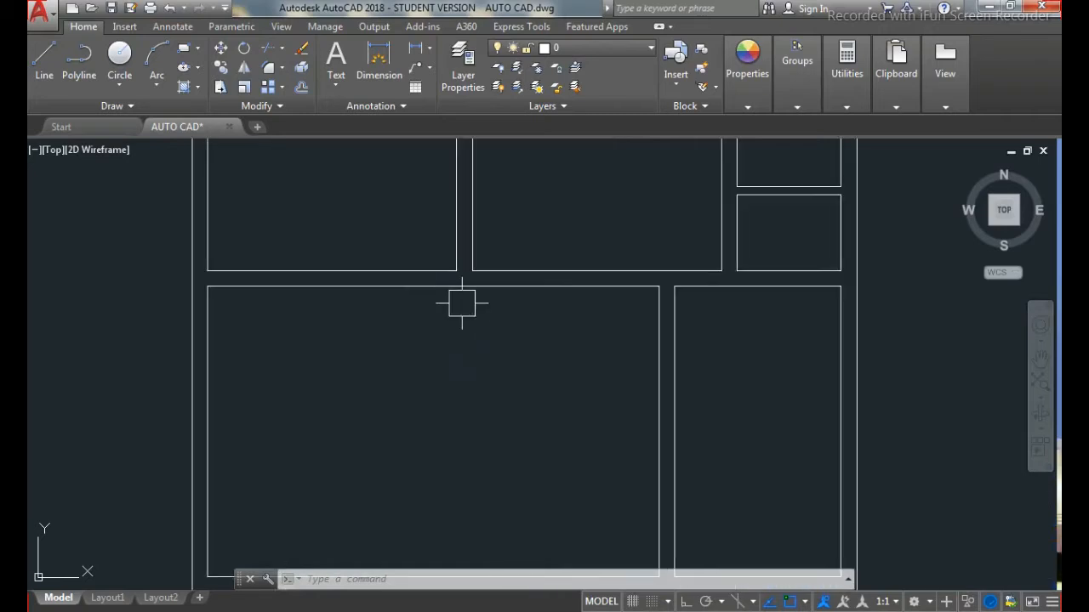
key(Escape)
key(Escape)
text(l)
key(Return)
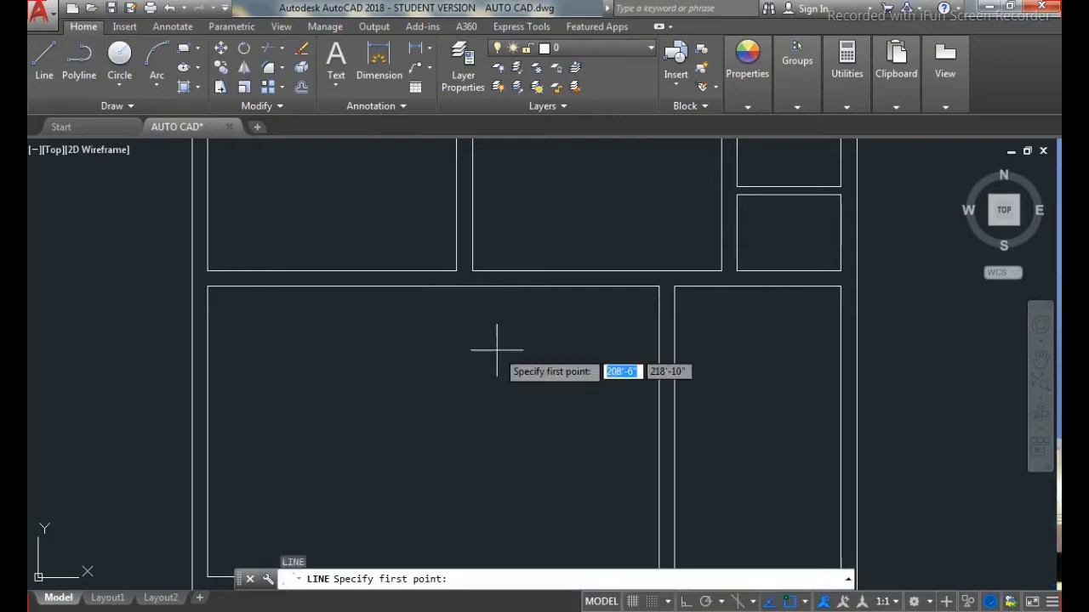
click(472, 287)
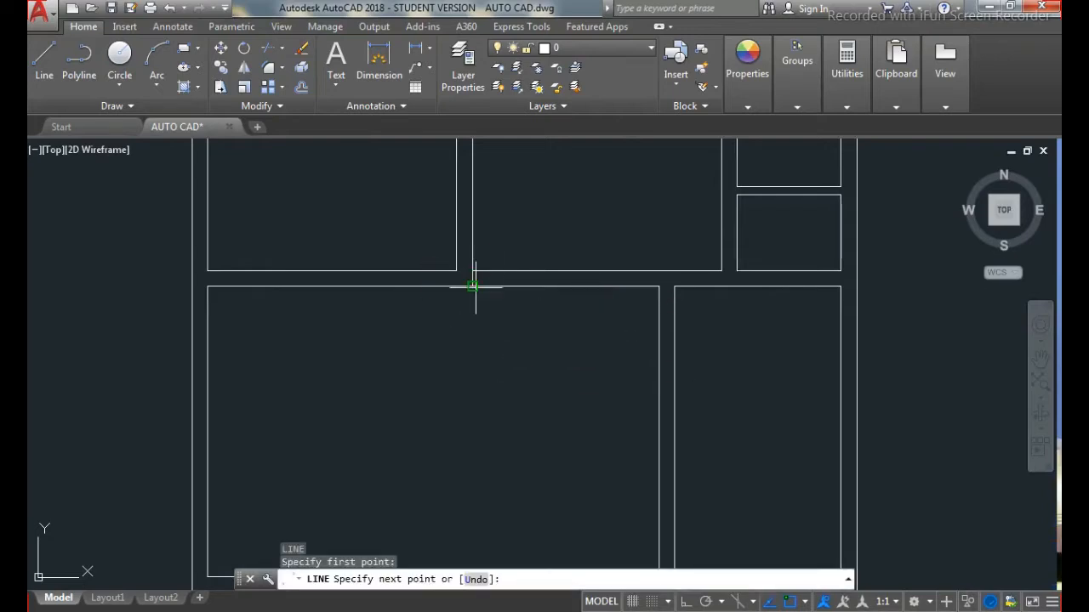
click(472, 287)
key(Return)
scroll(435, 259, up, 2)
key(Return)
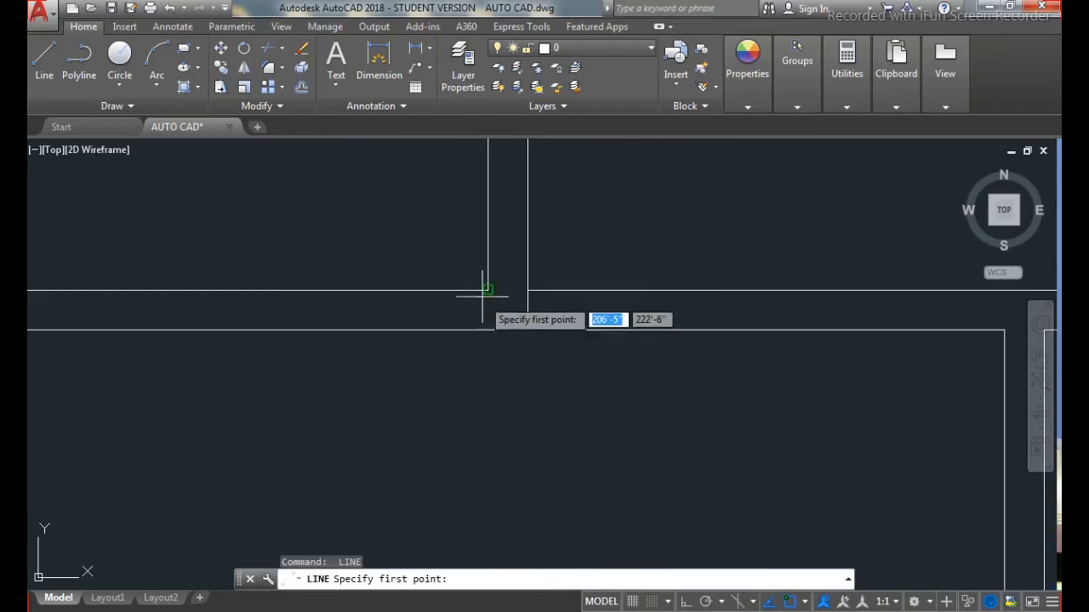
click(487, 291)
click(485, 329)
key(Return)
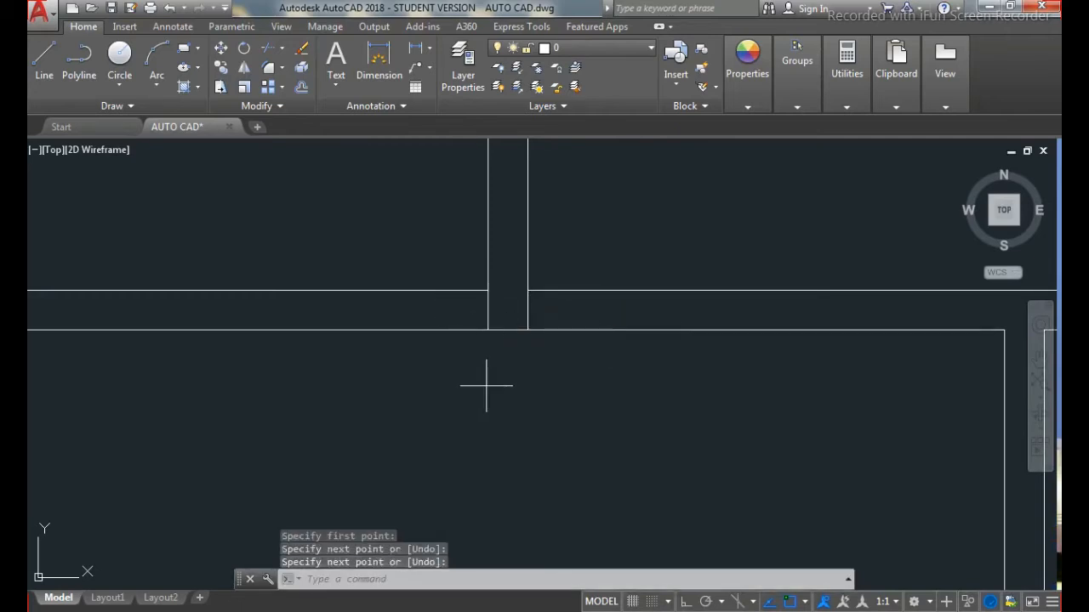
Step: Offset the two short lines 4.5" outward, one into each bedroom's lower wall
text(o)
key(Return)
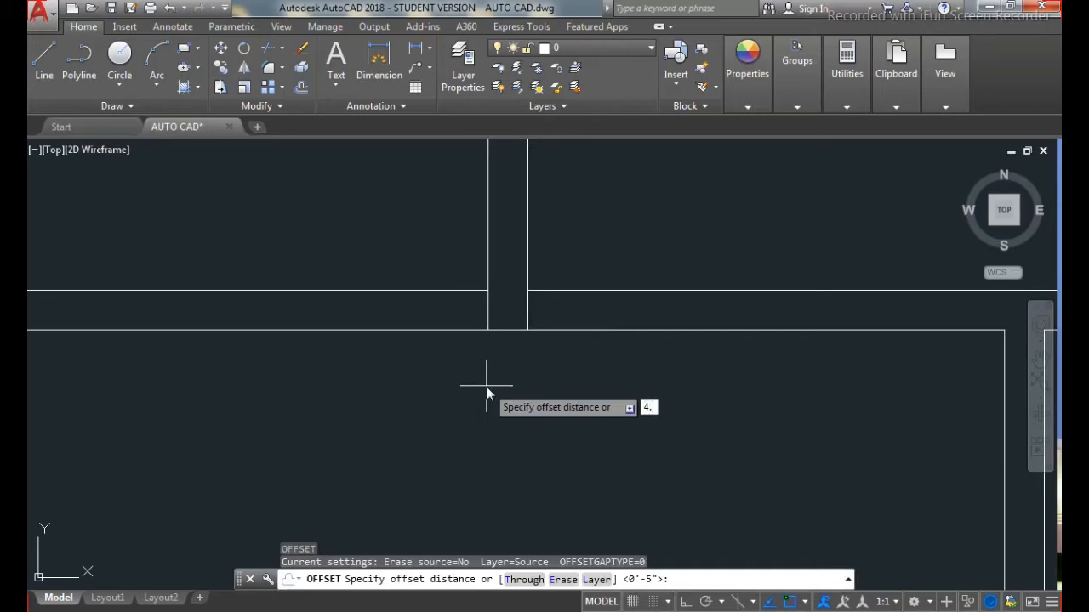
text(4.5)
key(Return)
click(527, 311)
click(552, 311)
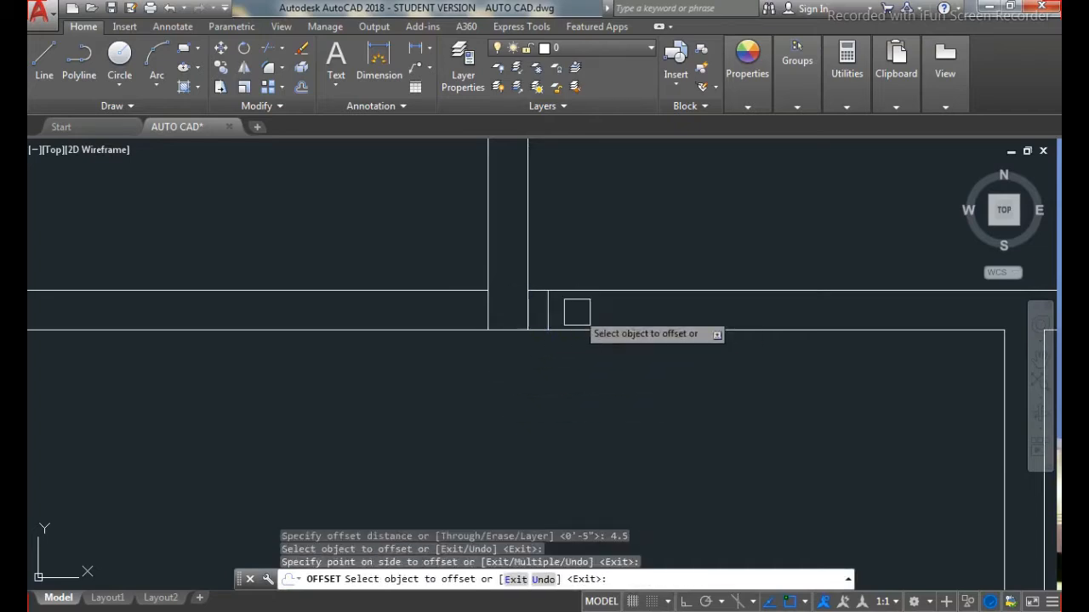
click(496, 320)
click(439, 312)
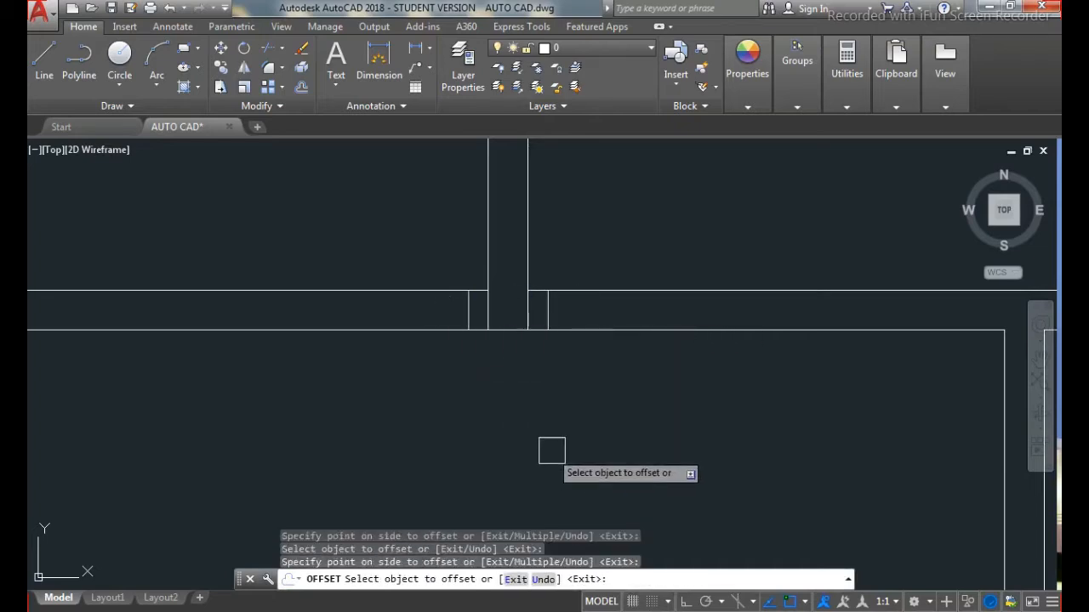
key(Escape)
Step: Offset the two outer short lines 3.5' away from the partition to mark the bedroom door widths
scroll(552, 442, up, 2)
click(550, 445)
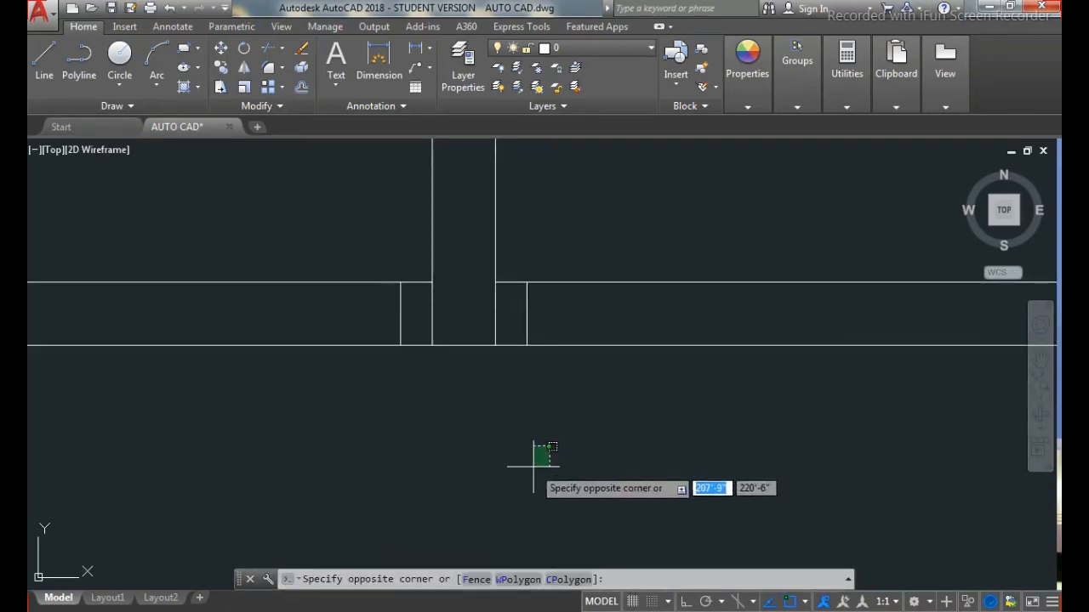
click(533, 467)
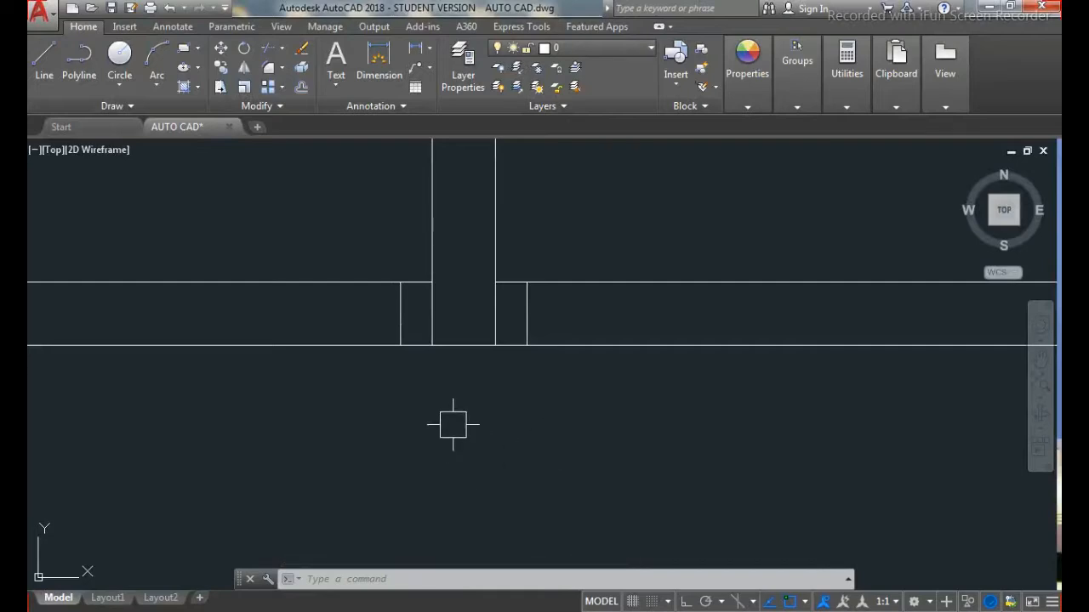
key(Return)
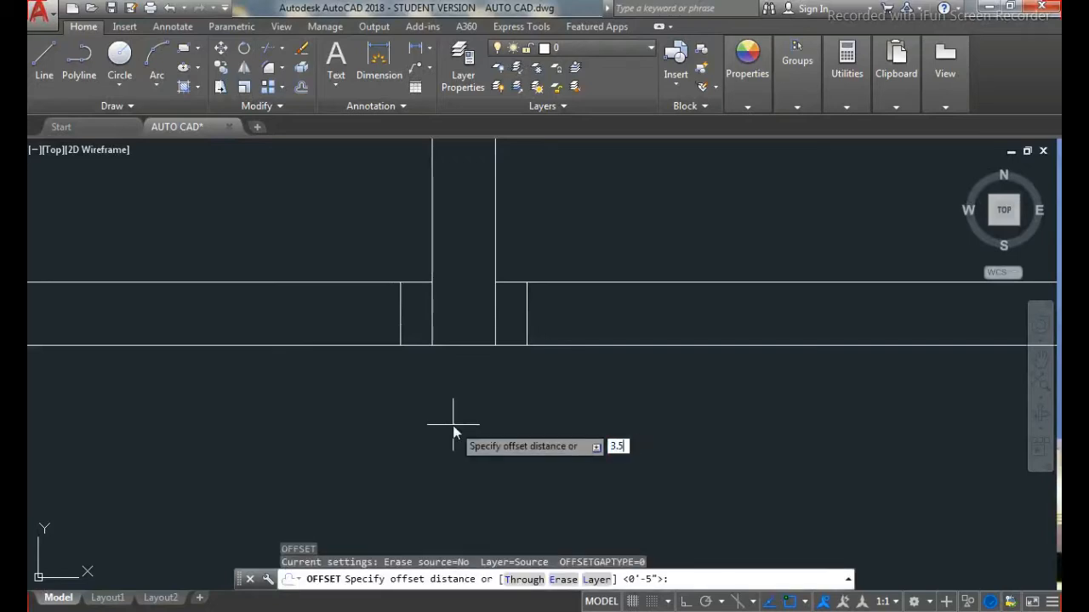
key(Return)
click(527, 320)
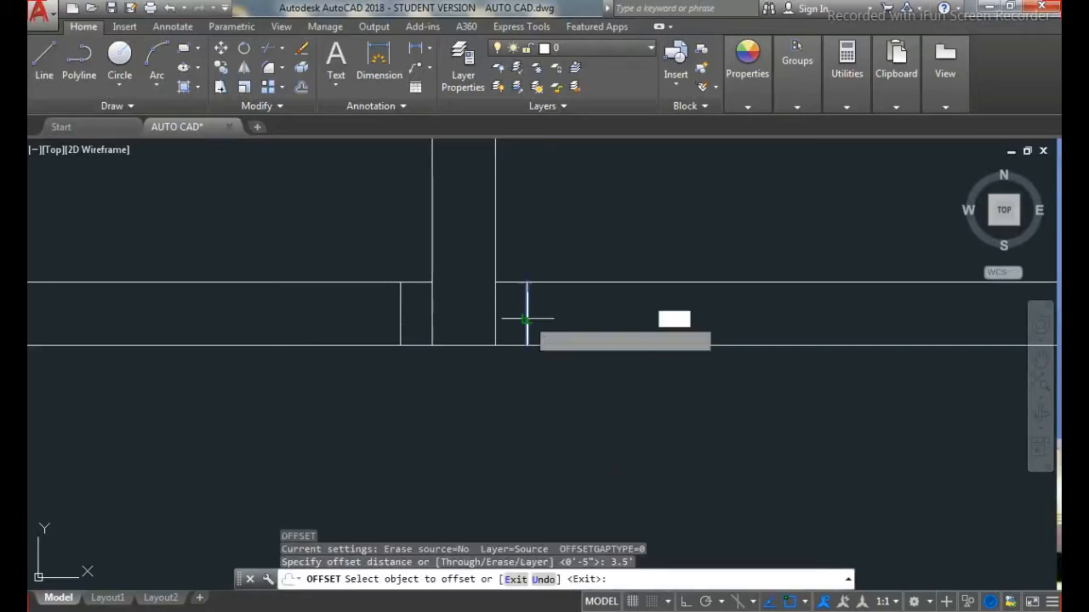
click(650, 327)
click(395, 315)
click(297, 310)
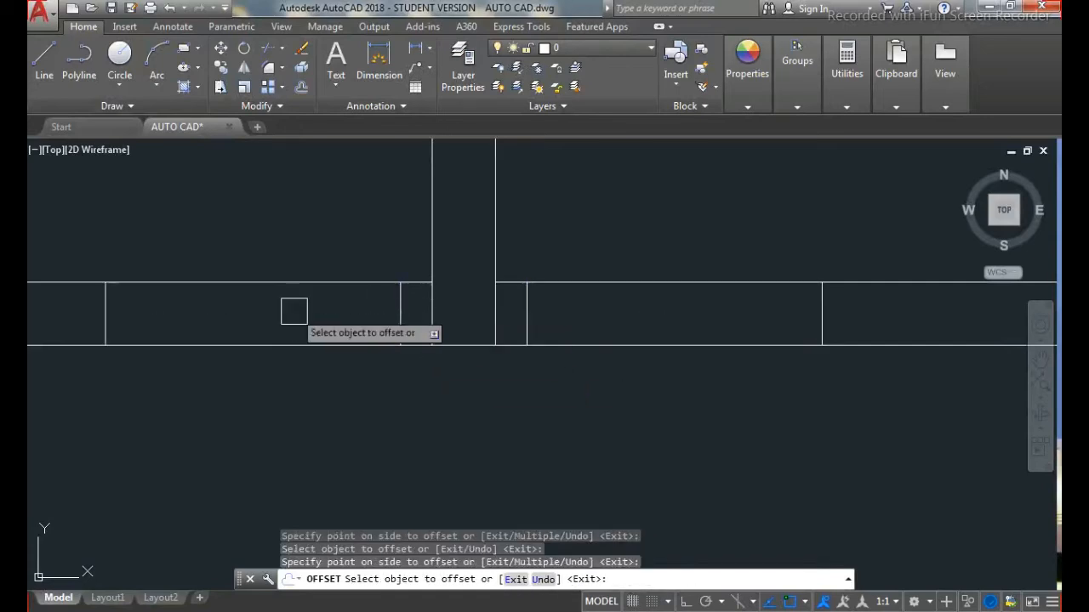
key(Escape)
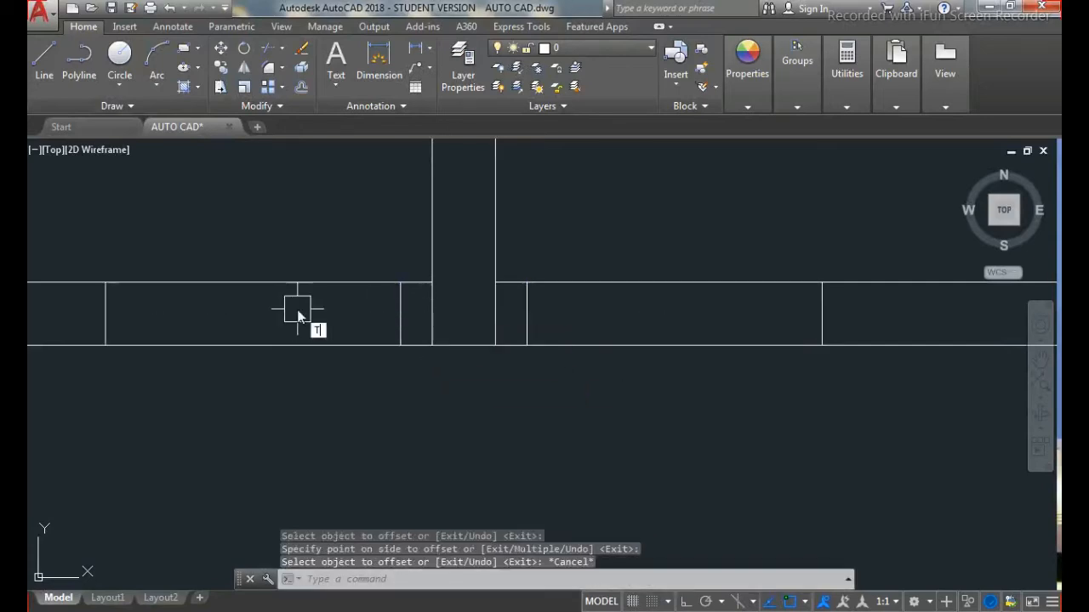
Step: Trim the wall lines between the door marks to open a doorway in each upper bedroom's lower wall
key(Return)
key(Return)
click(667, 237)
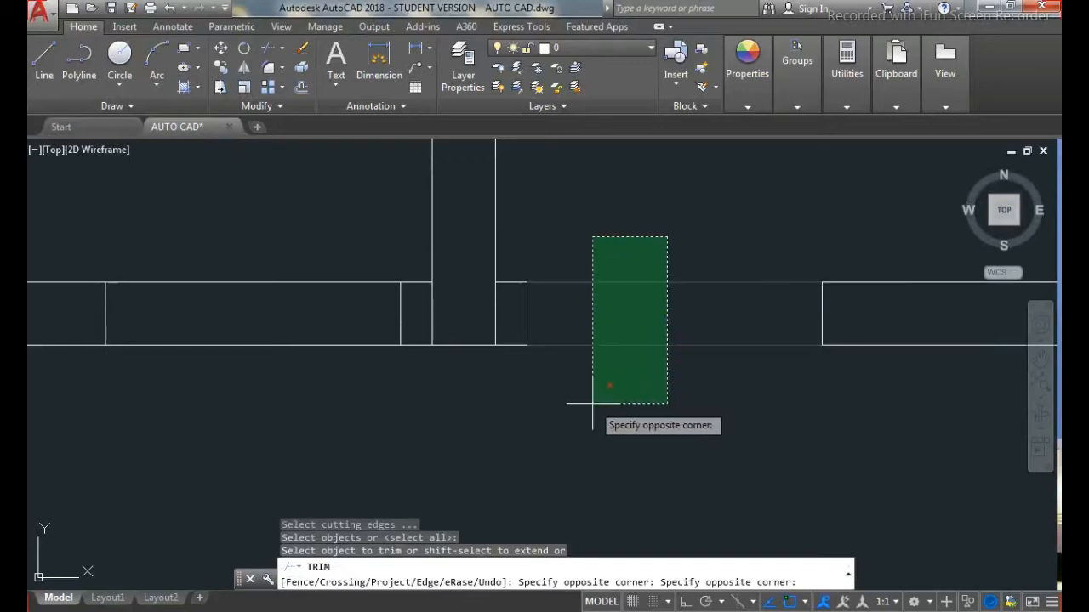
click(593, 403)
click(365, 226)
click(264, 374)
key(Return)
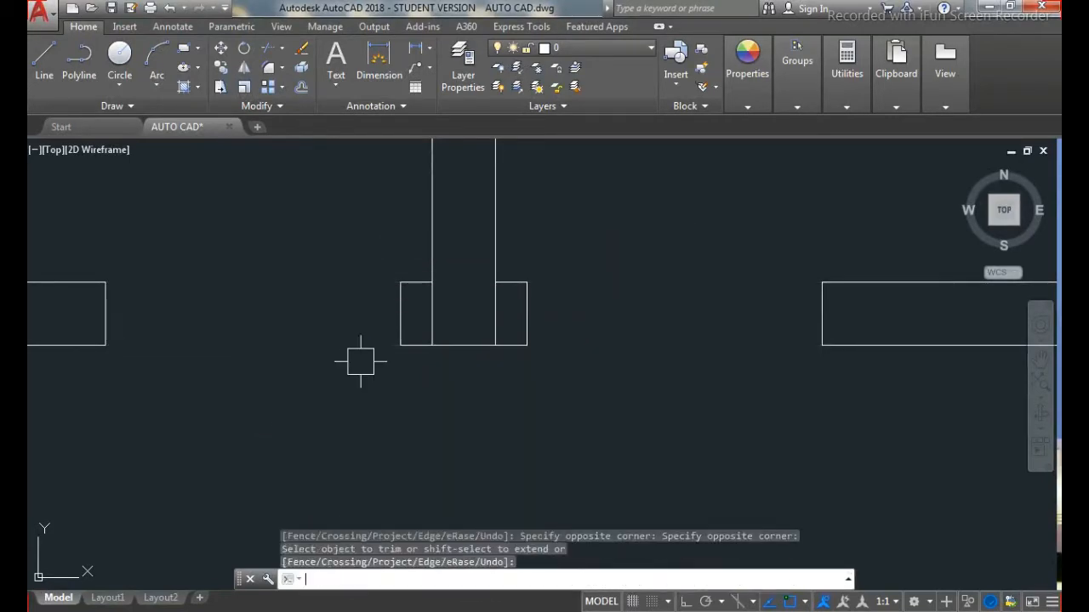
Step: Erase the two short construction lines at the foot of the partition between the bedroom doorways
click(431, 313)
click(495, 311)
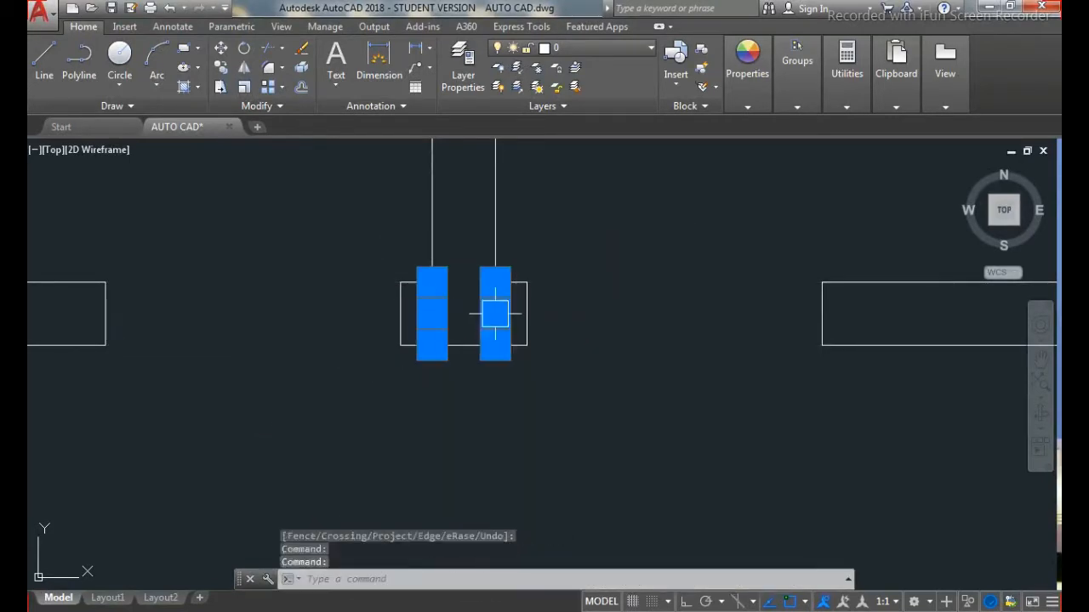
key(Delete)
scroll(382, 393, down, 5)
scroll(443, 442, down, 1)
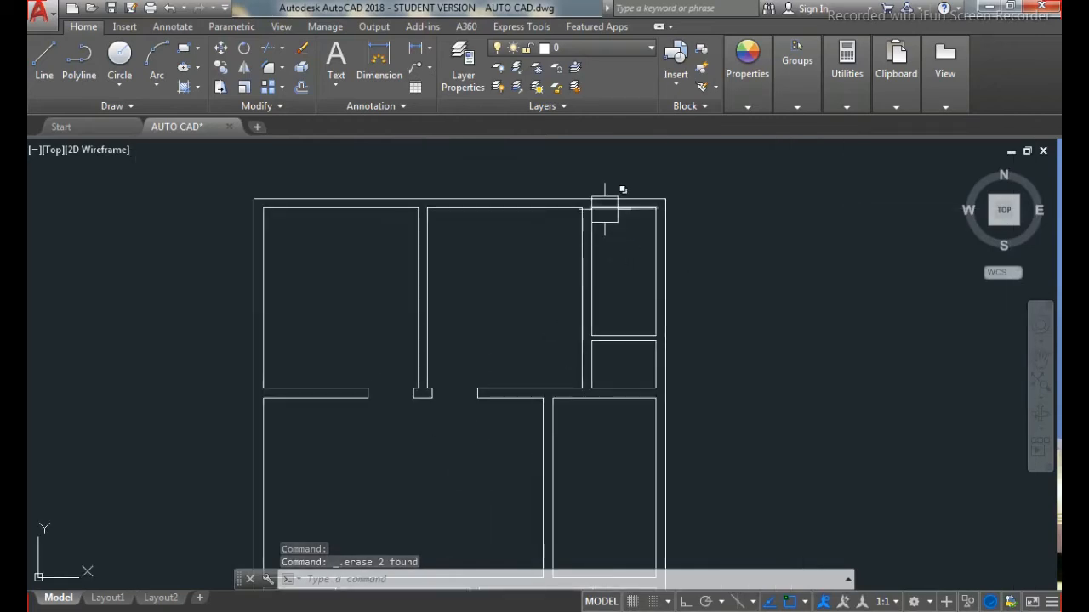
Step: Draw a short line across the upper end of the wall between the middle bedroom and the upper-right room
scroll(605, 204, up, 5)
scroll(520, 260, down, 2)
text(l)
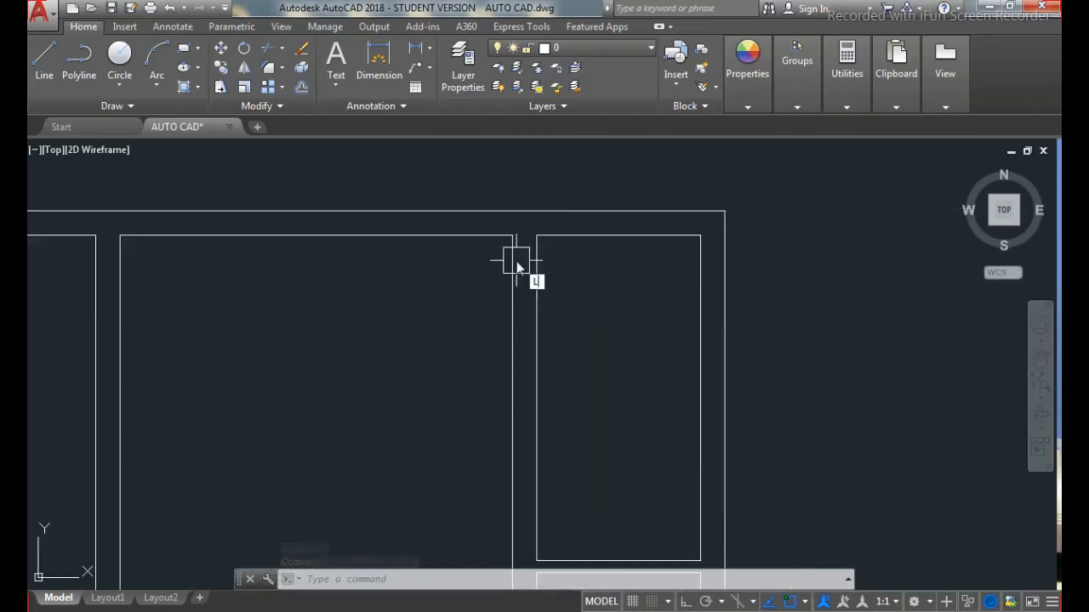
key(Return)
scroll(512, 241, up, 2)
click(509, 233)
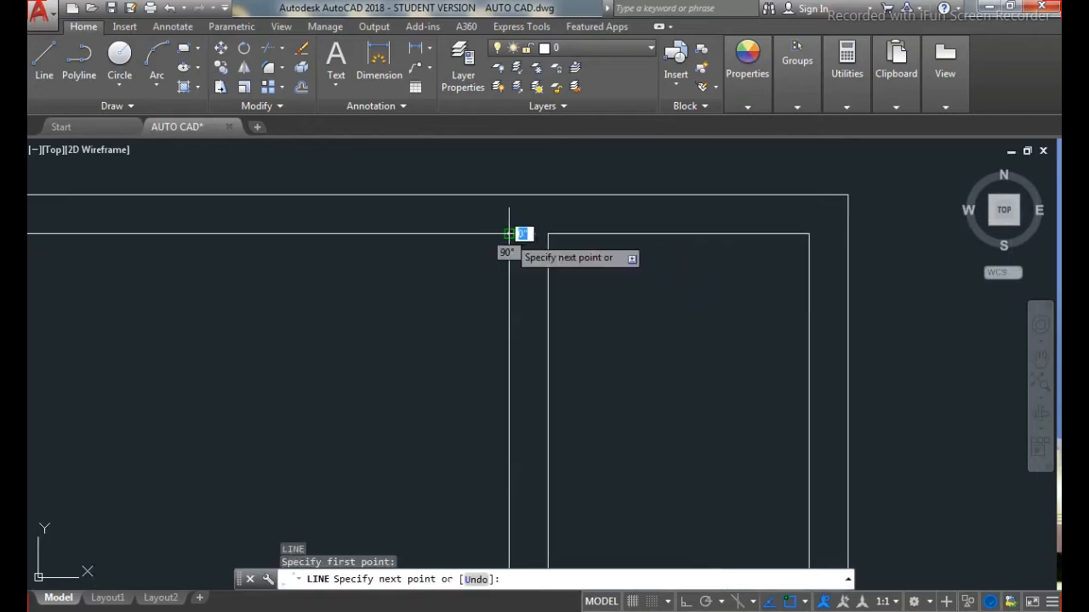
click(548, 233)
key(Escape)
key(Escape)
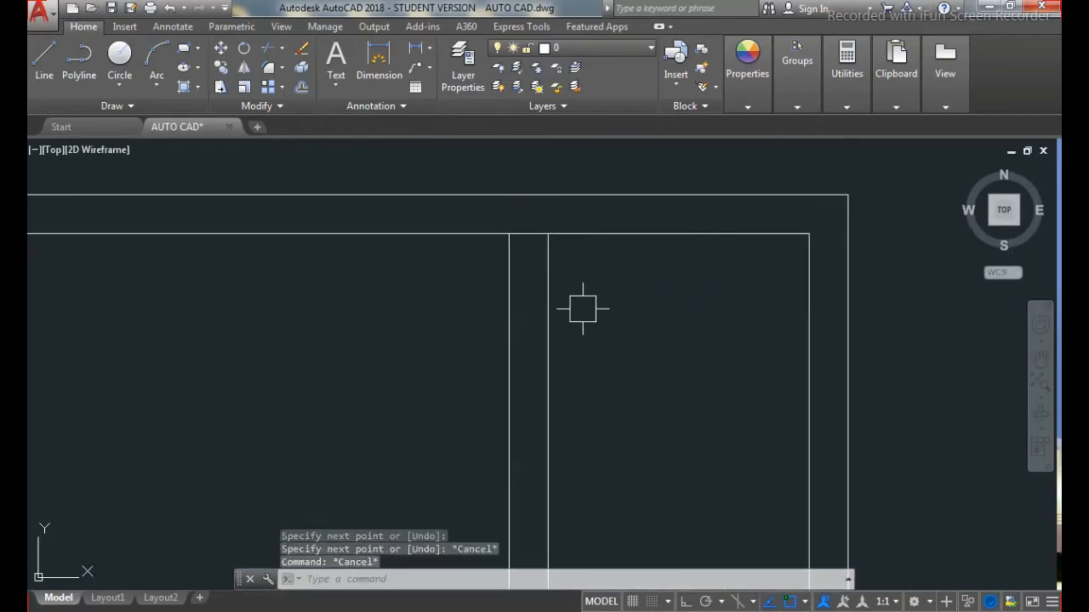
Step: Offset the short line across the upper end of the wall 4.5" downward
key(Return)
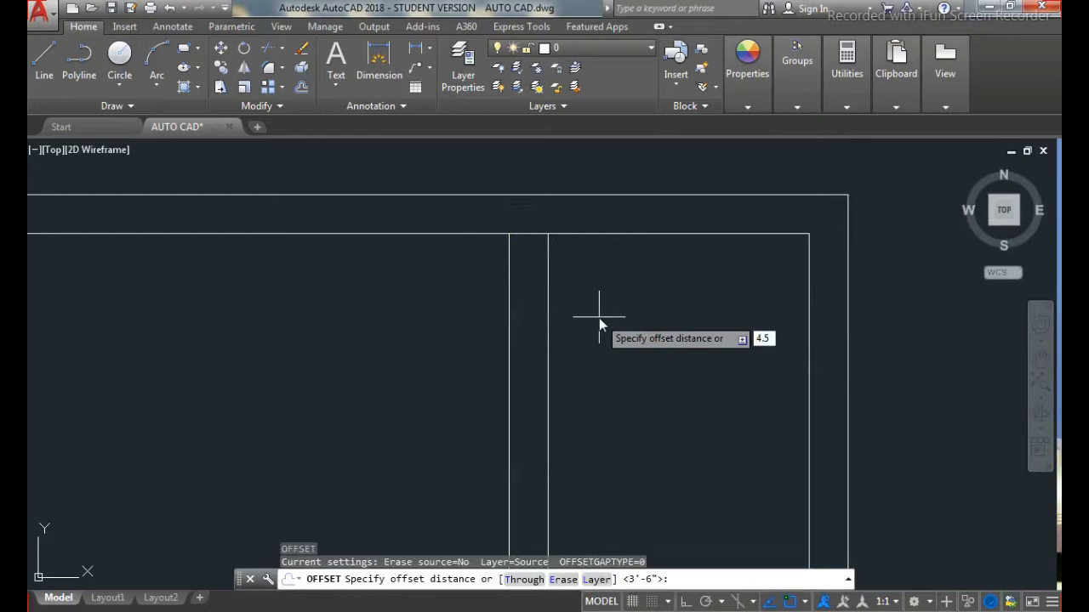
text(4.5)
key(Return)
click(522, 233)
click(527, 278)
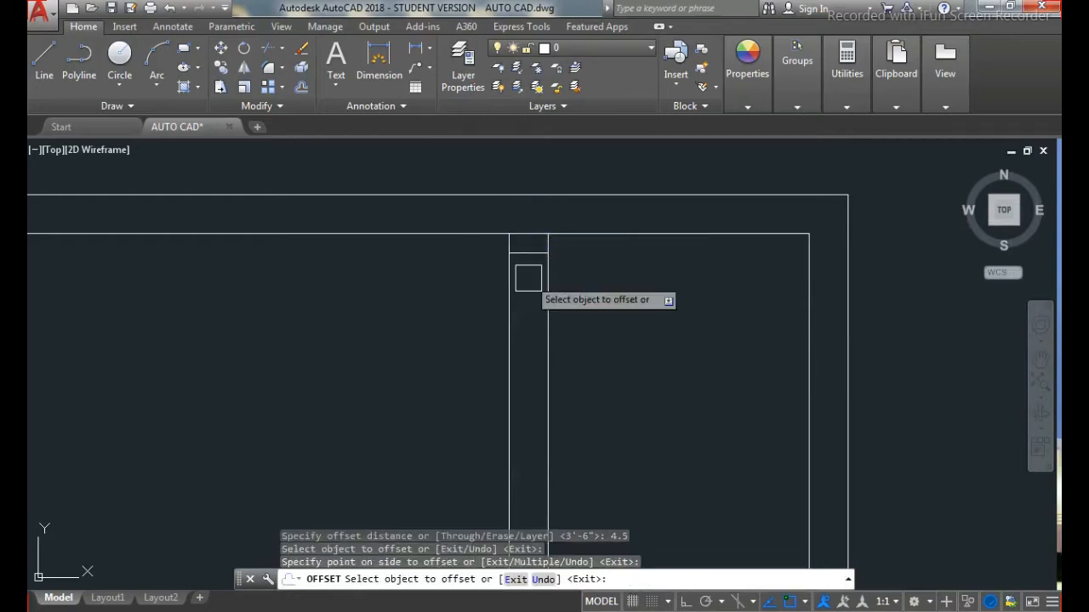
Step: Offset the lower short line 2.5' downward to mark the upper-right room's door width
key(Return)
key(Return)
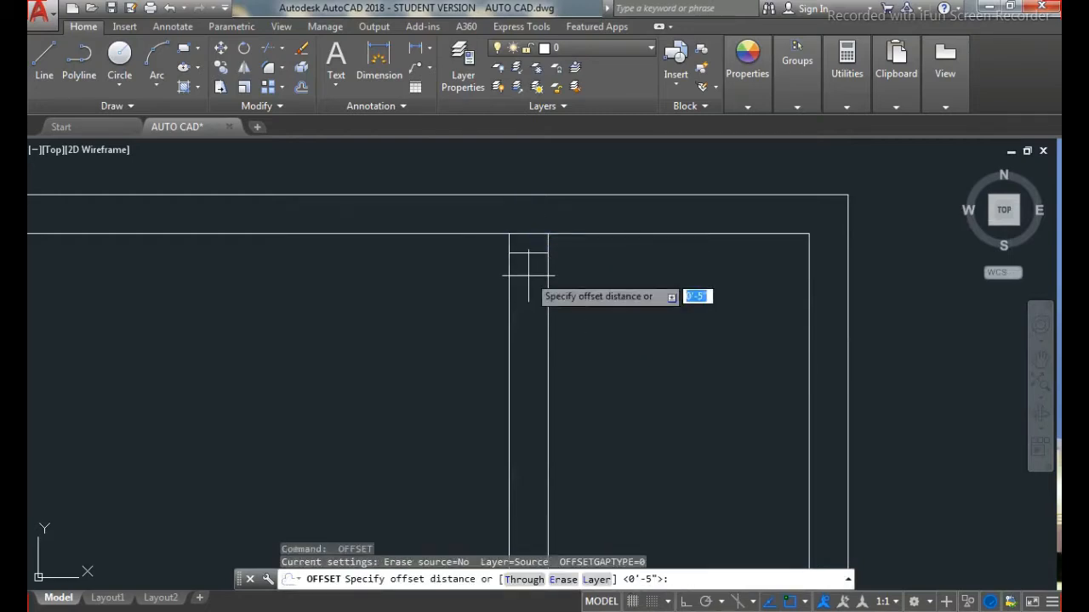
text(2.5')
key(Return)
click(525, 254)
click(533, 310)
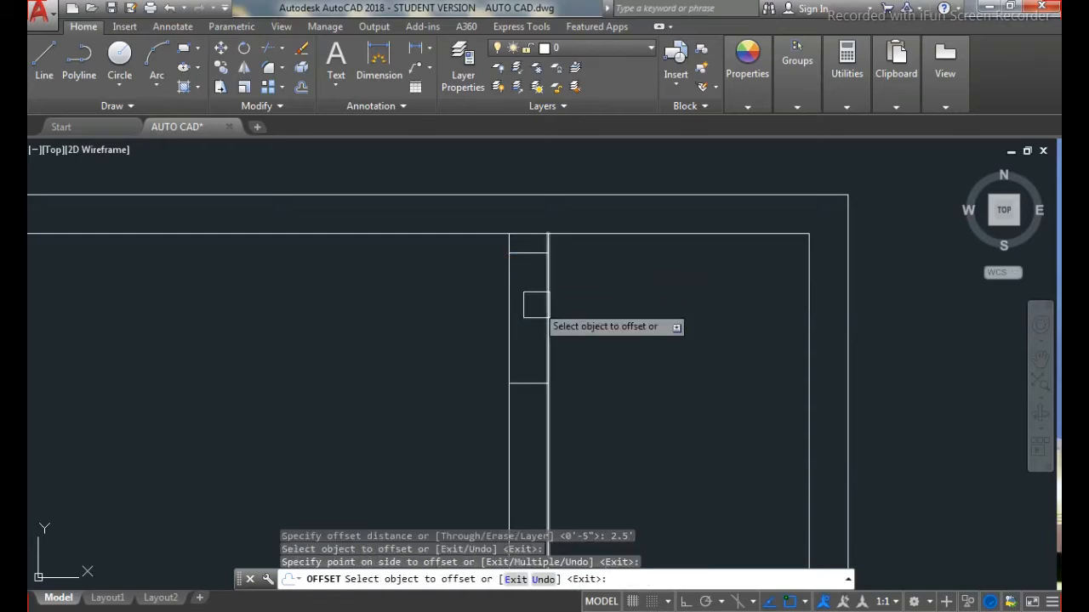
key(Escape)
Step: Trim both wall faces between the two door marks to open the upper-right room's doorway
text(TR)
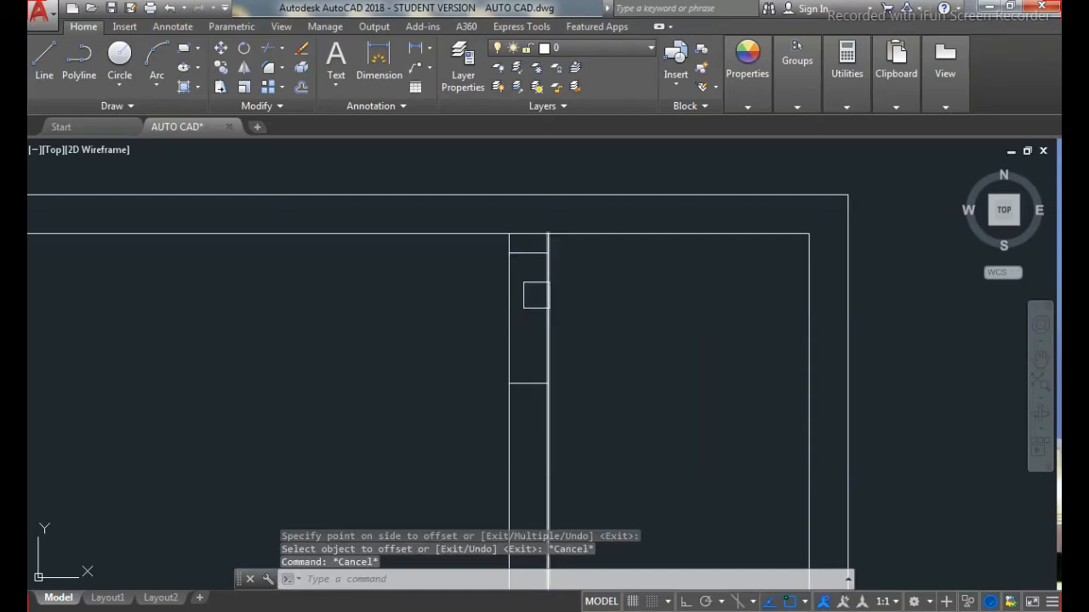
key(Return)
key(Return)
click(595, 293)
click(484, 311)
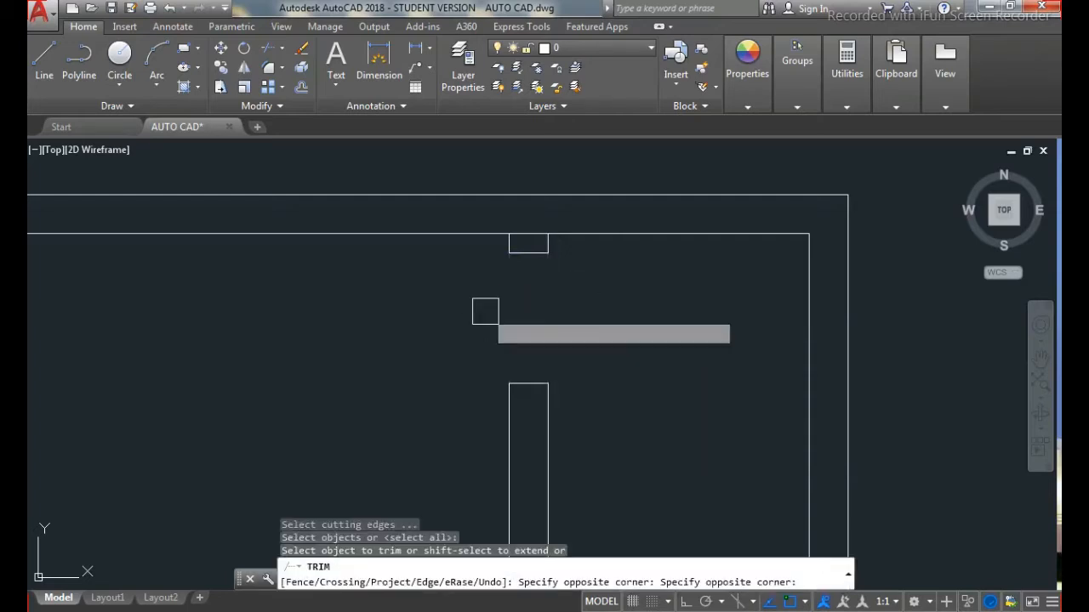
key(Escape)
Step: Erase the short construction line across the upper end of the wall above the new doorway
click(528, 229)
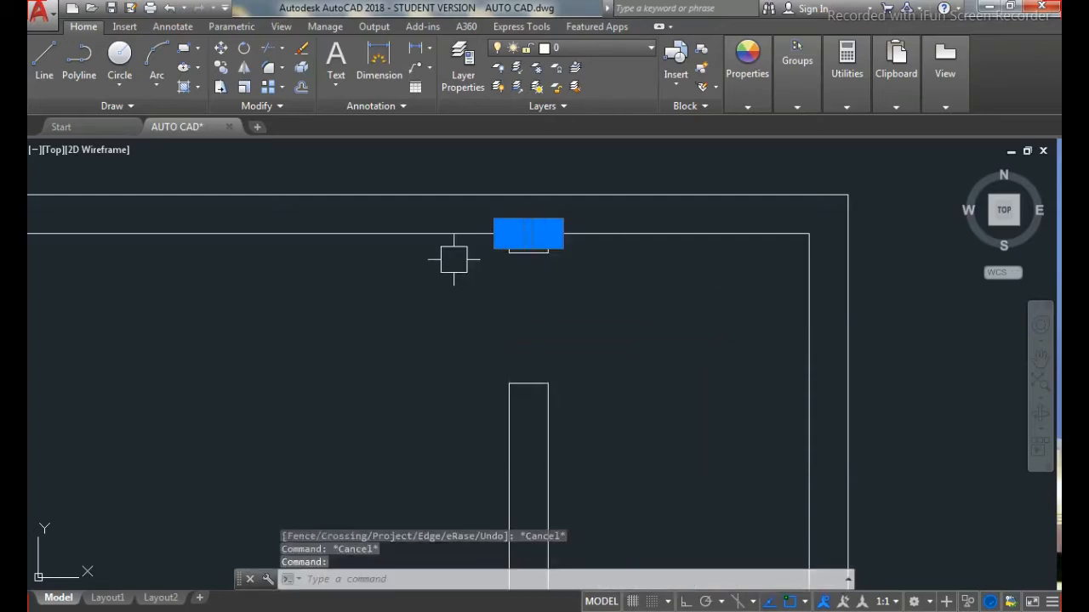
key(Delete)
scroll(506, 244, down, 4)
scroll(506, 243, down, 4)
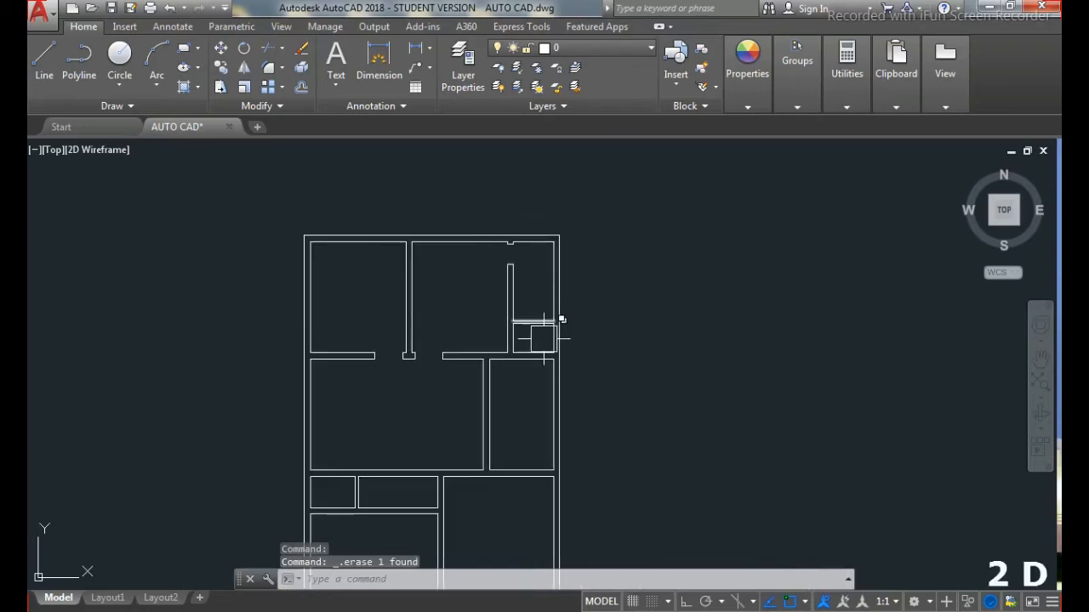
scroll(525, 295, up, 2)
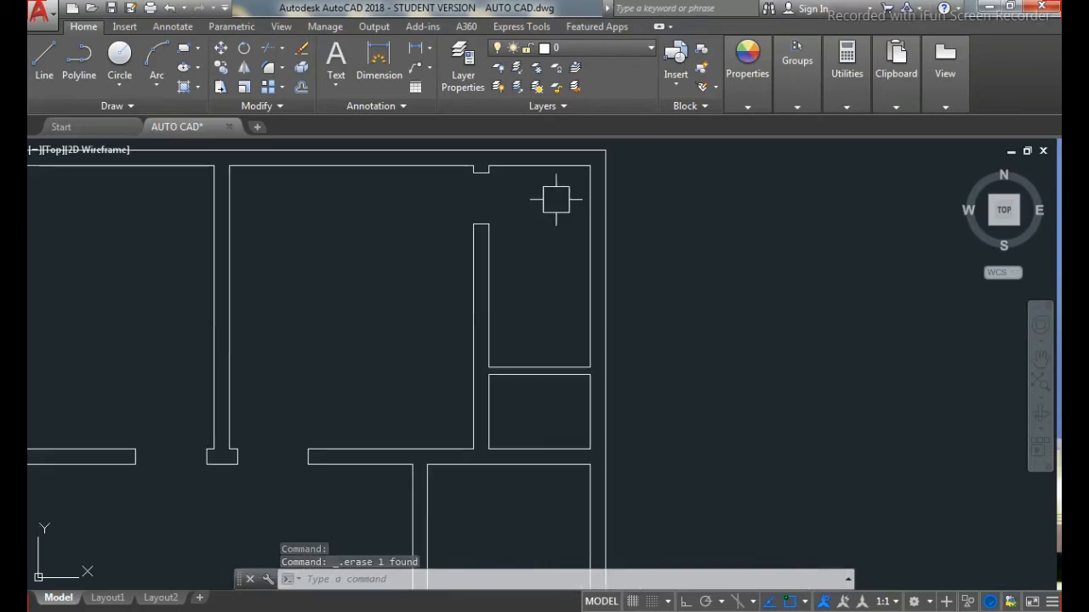
Step: Draw a short line across the bottom exterior wall from the lower-left room's inner left corner to the outer face
scroll(512, 229, down, 4)
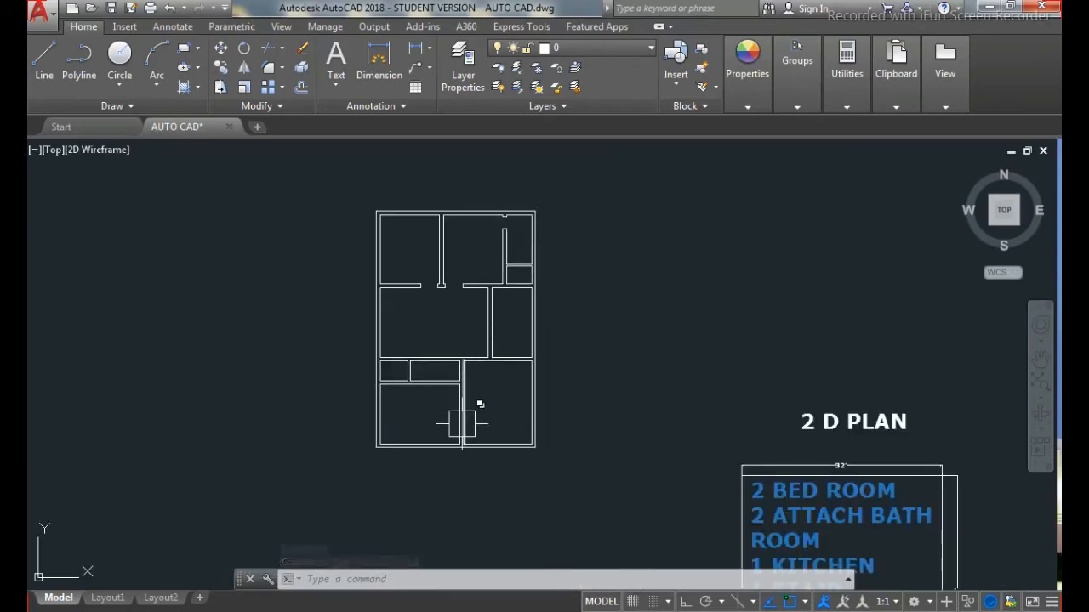
scroll(459, 426, up, 5)
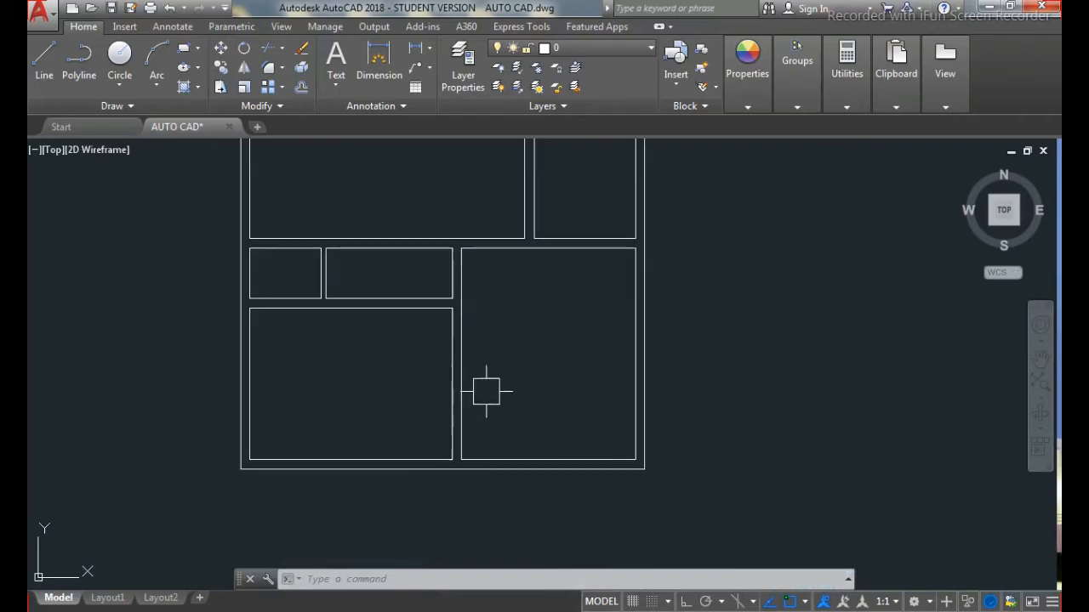
scroll(335, 473, down, 2)
scroll(335, 460, up, 6)
scroll(314, 416, up, 2)
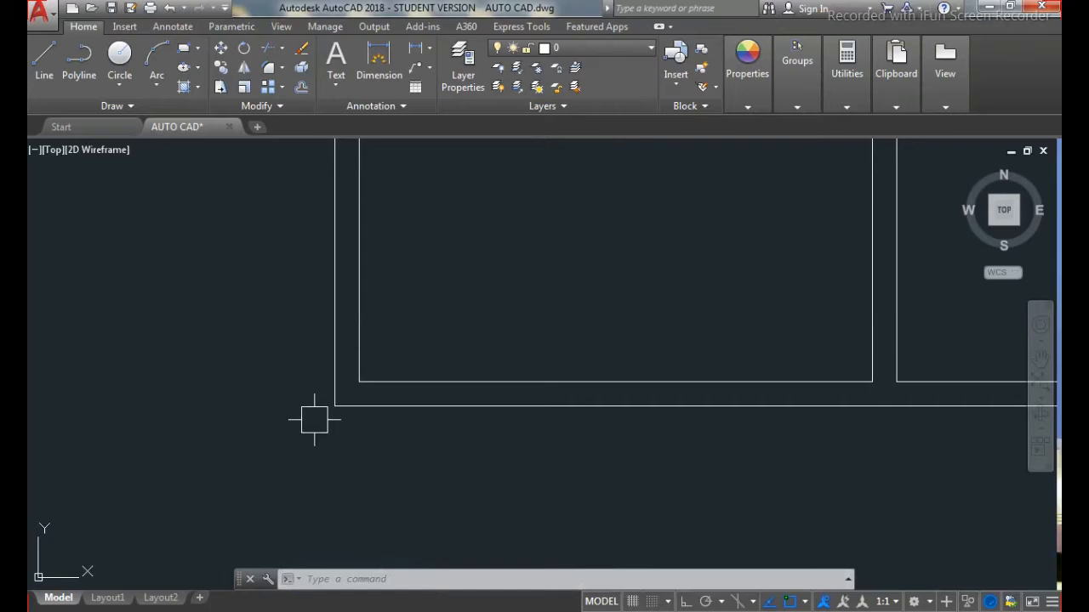
key(Return)
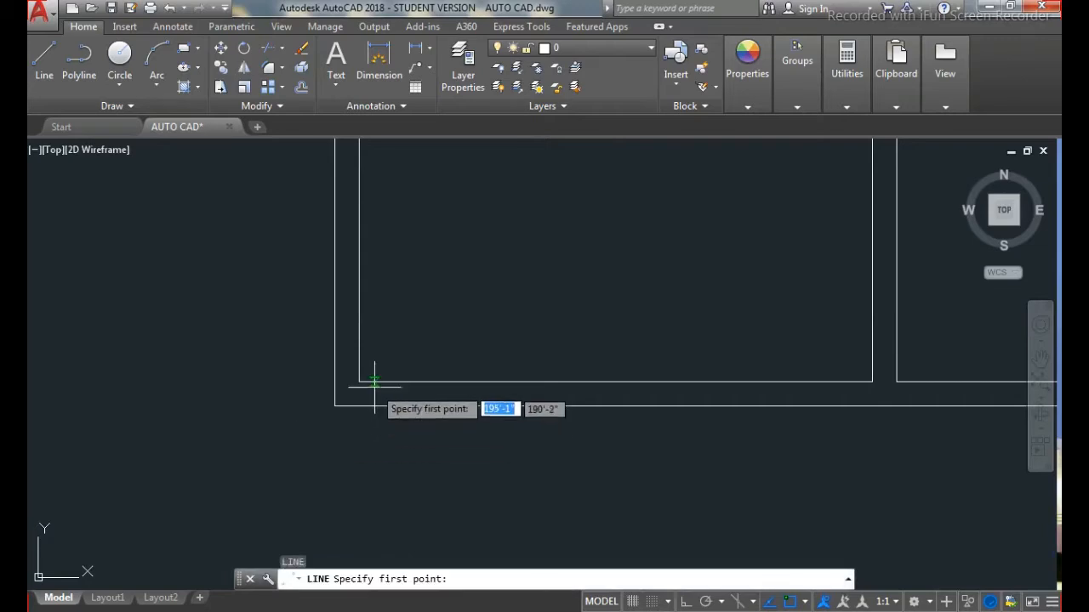
click(358, 405)
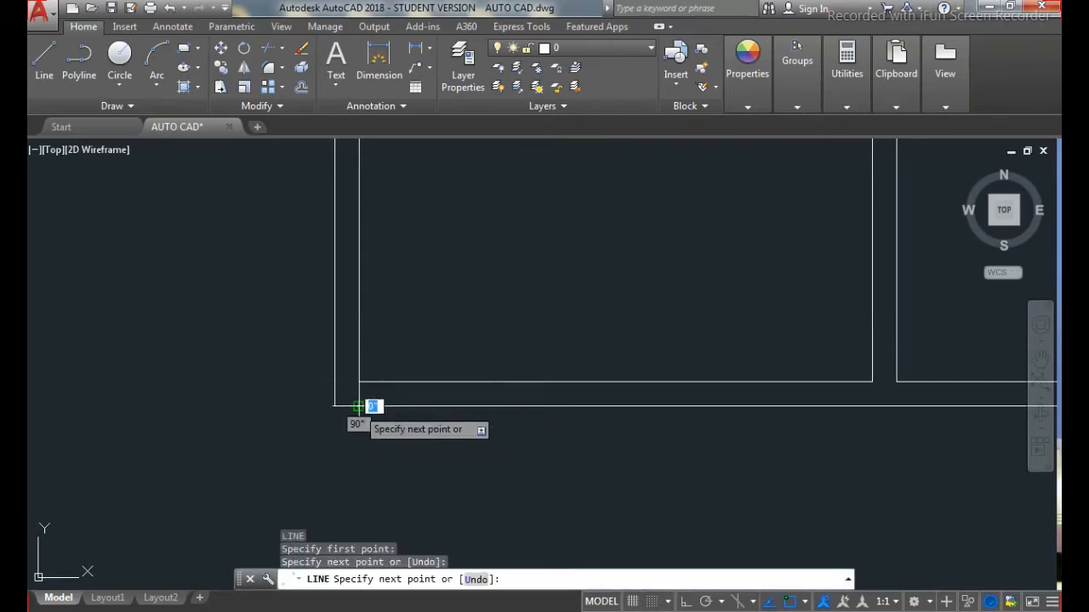
key(Escape)
Step: Offset the short line across the bottom exterior wall 4.5" to the right
scroll(358, 405, up, 2)
text(o)
key(Return)
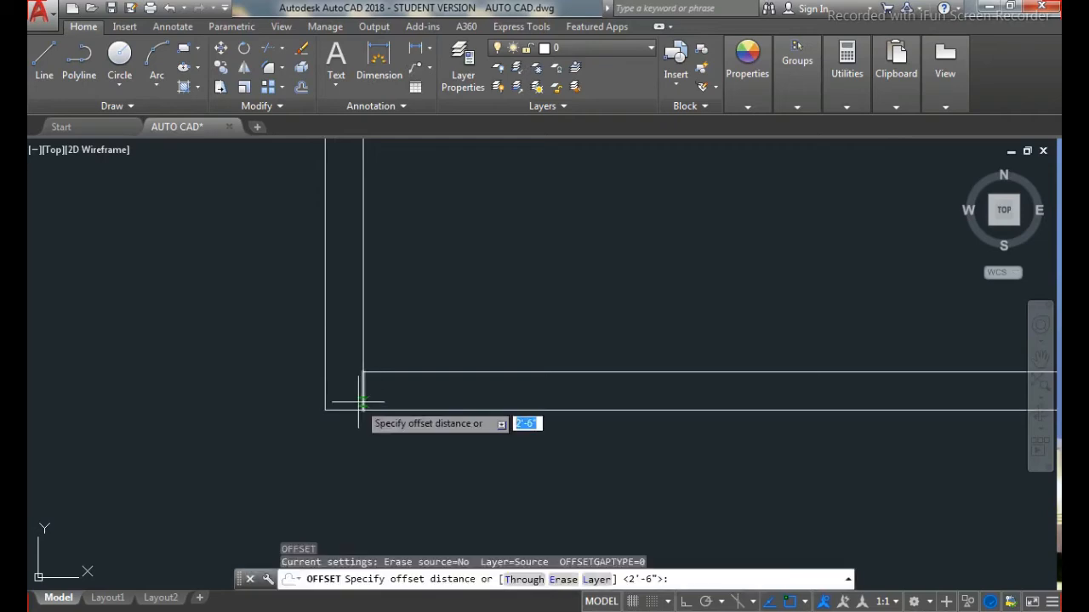
key(Return)
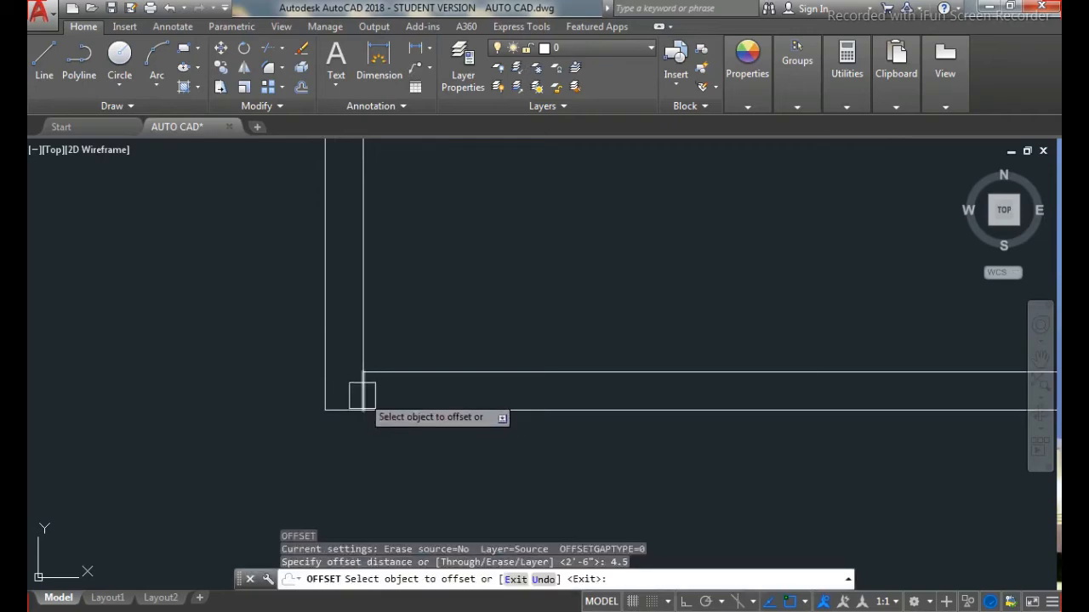
click(361, 389)
click(399, 393)
key(Return)
Step: Offset the new short line 4' to the right to mark the lower-left room's exterior door width
key(Return)
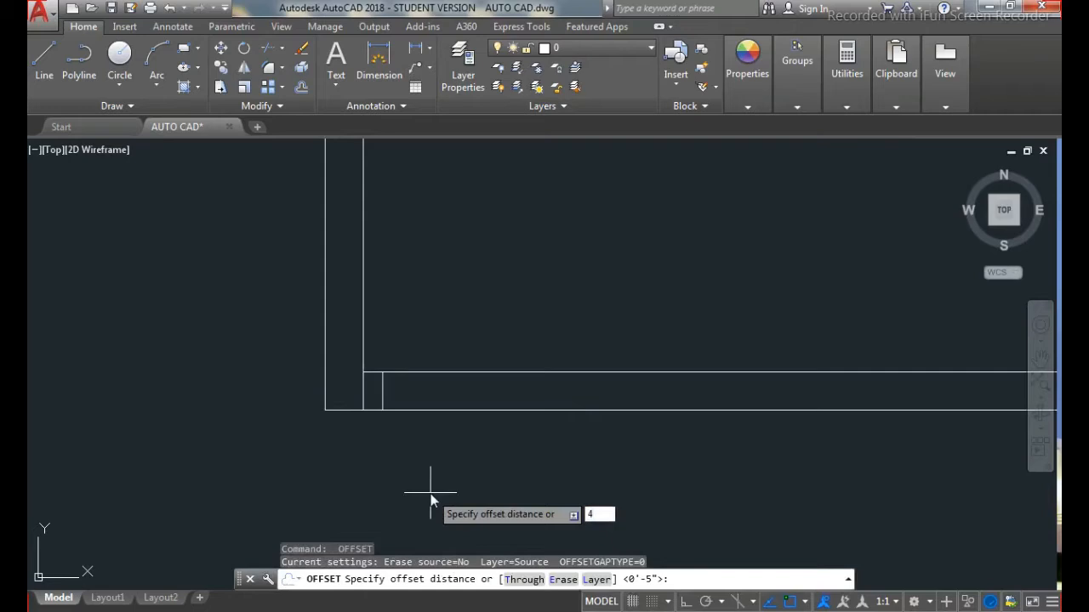
key(Return)
click(388, 390)
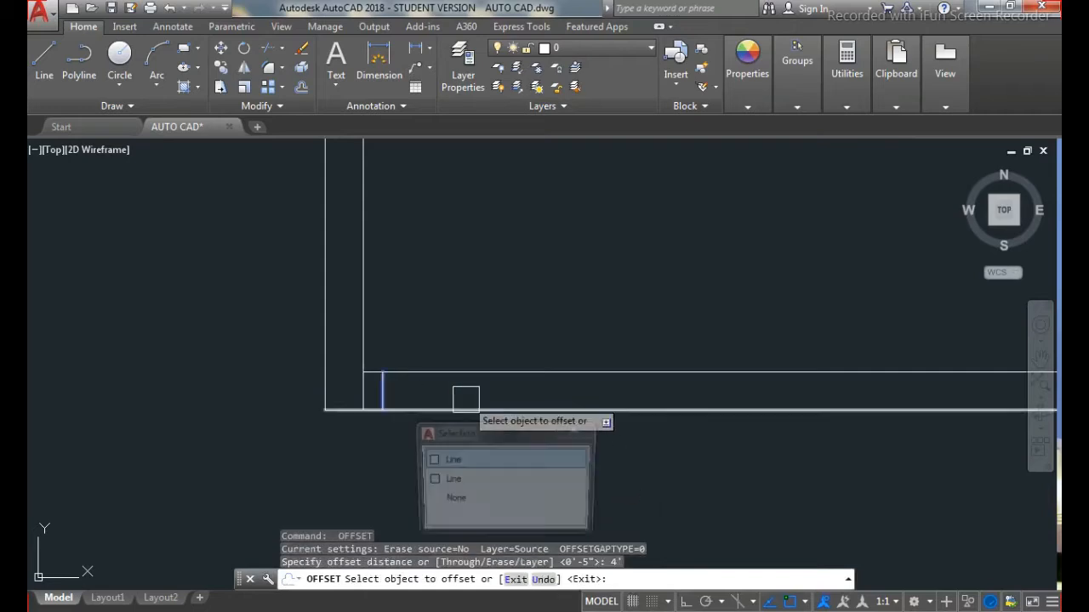
click(466, 398)
key(Escape)
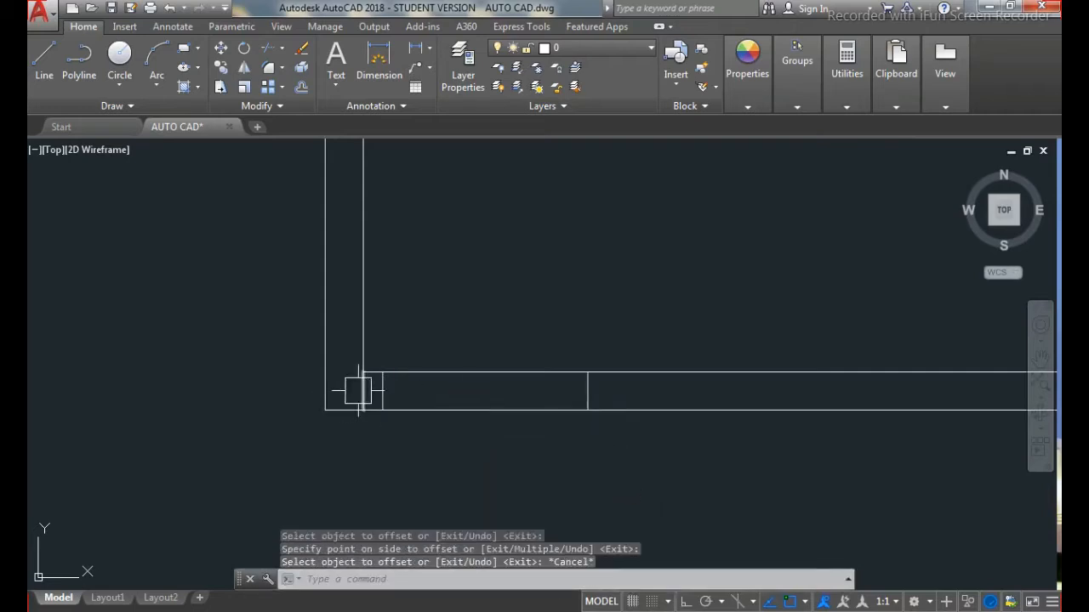
Step: Erase the short construction line at the lower-left room's inner left corner
click(358, 391)
key(Delete)
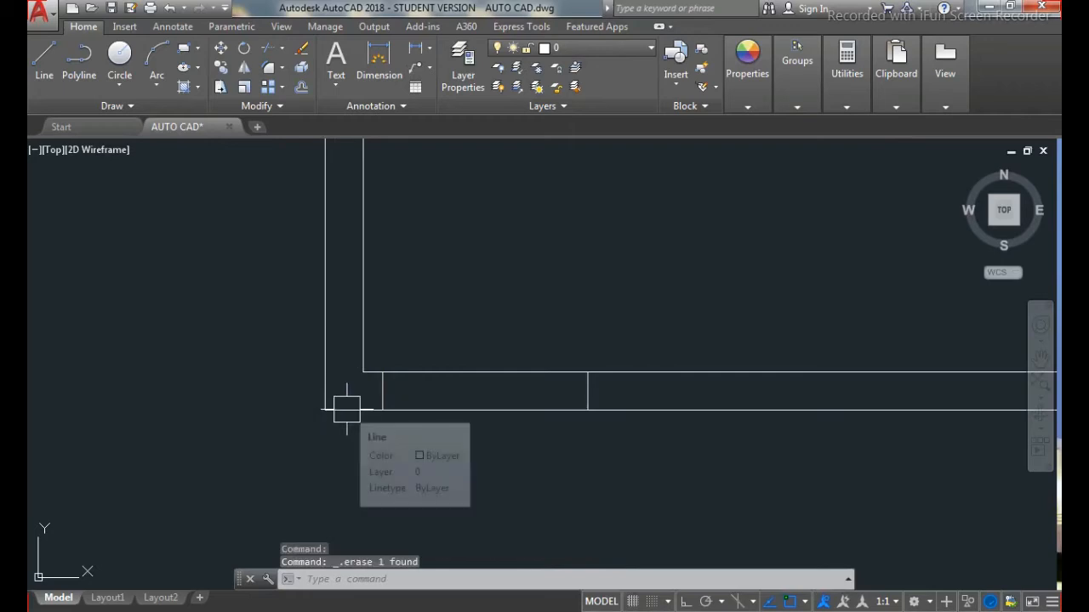
key(Escape)
key(Escape)
key(Escape)
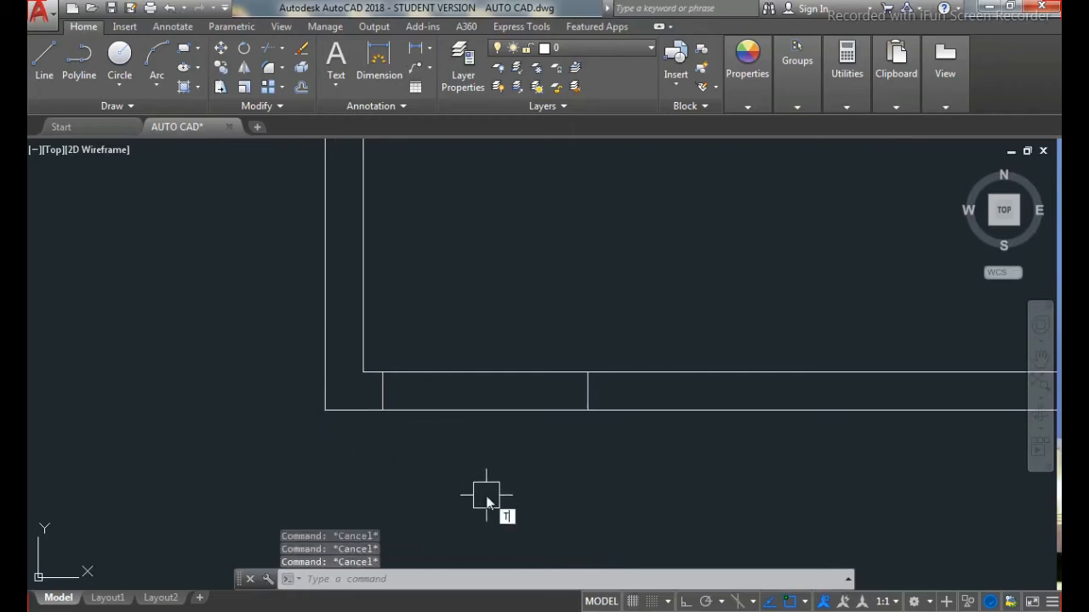
Step: Trim both faces of the bottom exterior wall between the two door marks to open the lower-left room's doorway
text(TR)
key(Return)
key(Return)
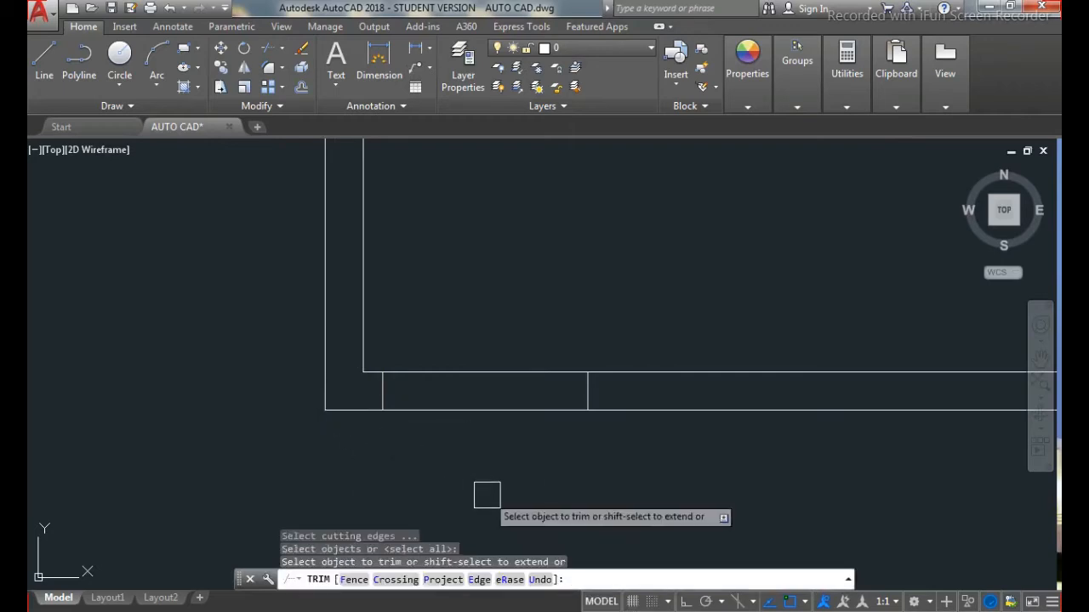
click(554, 311)
click(504, 443)
scroll(457, 432, down, 3)
key(Escape)
key(Escape)
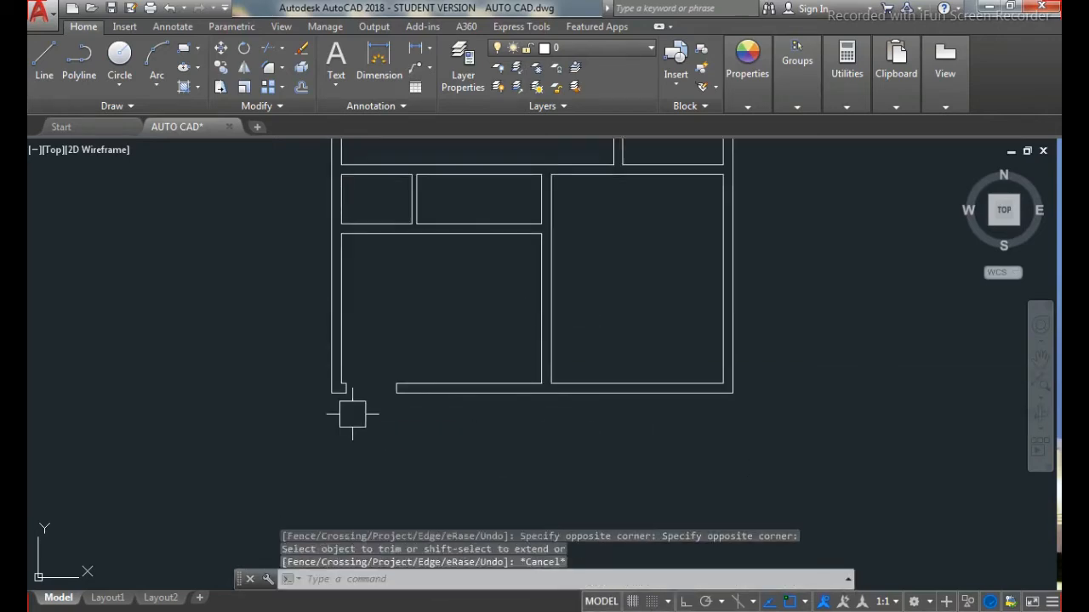
Step: Draw a short line across the lower end of the vertical wall between the two lower rooms
scroll(547, 381, up, 8)
text(L)
key(Return)
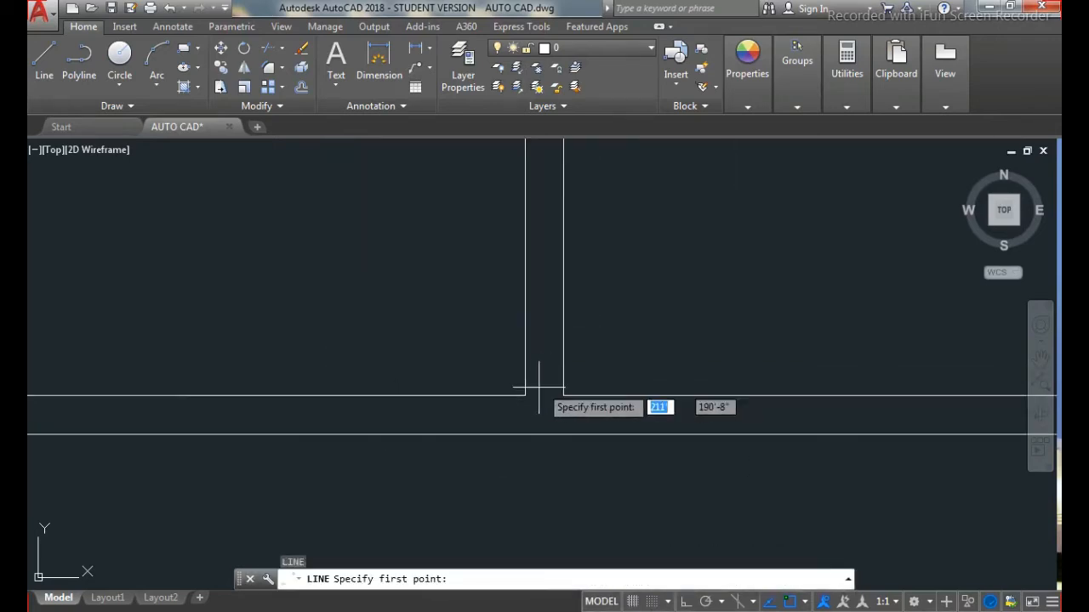
click(525, 396)
click(563, 396)
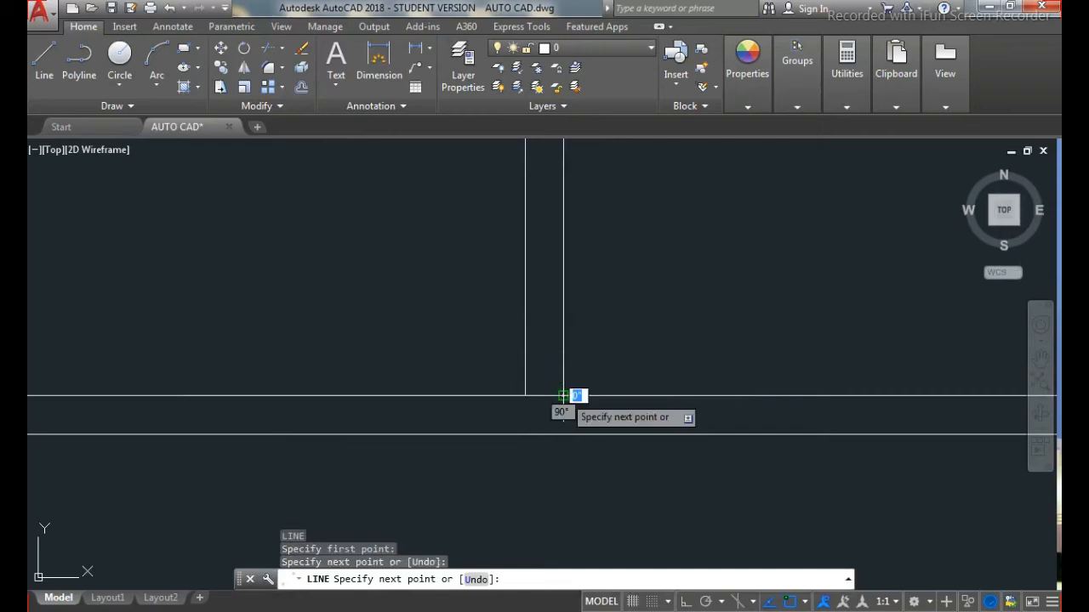
key(Return)
Step: Offset the short line at the base of the wall between the lower rooms 4.5" upward
text(o)
key(Return)
text(4)
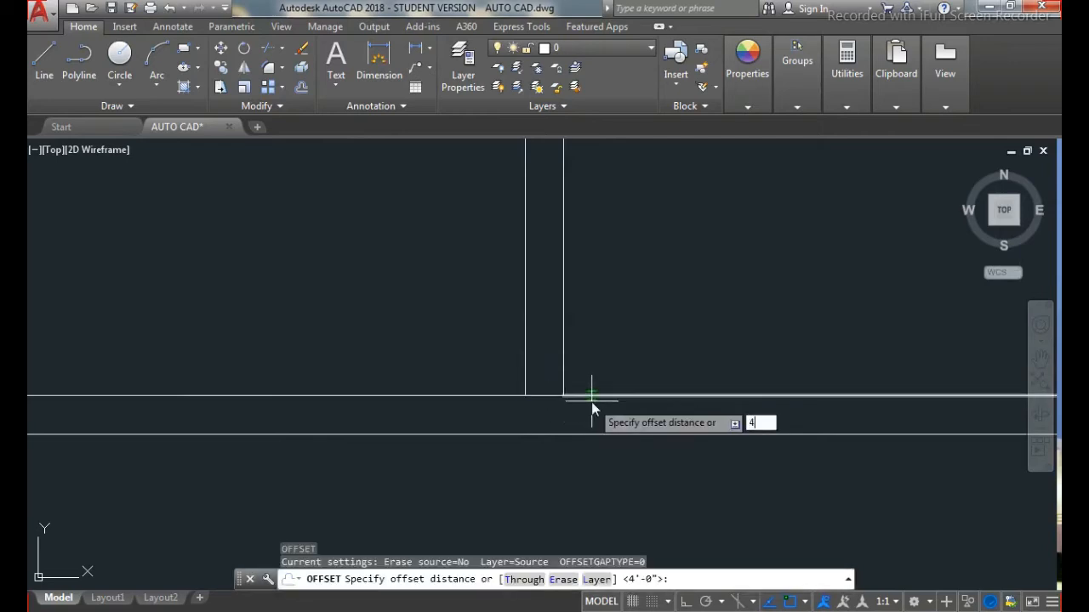
text(.5)
key(Return)
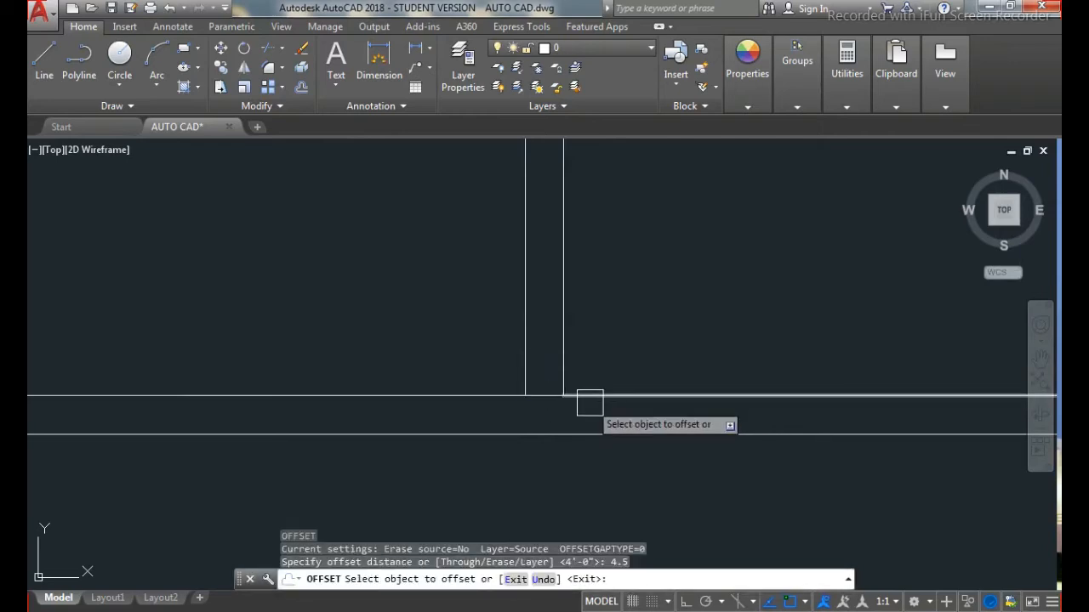
click(530, 397)
click(549, 325)
key(Return)
Step: Offset the upper short line 4' upward to mark the door width between the two lower rooms
key(Return)
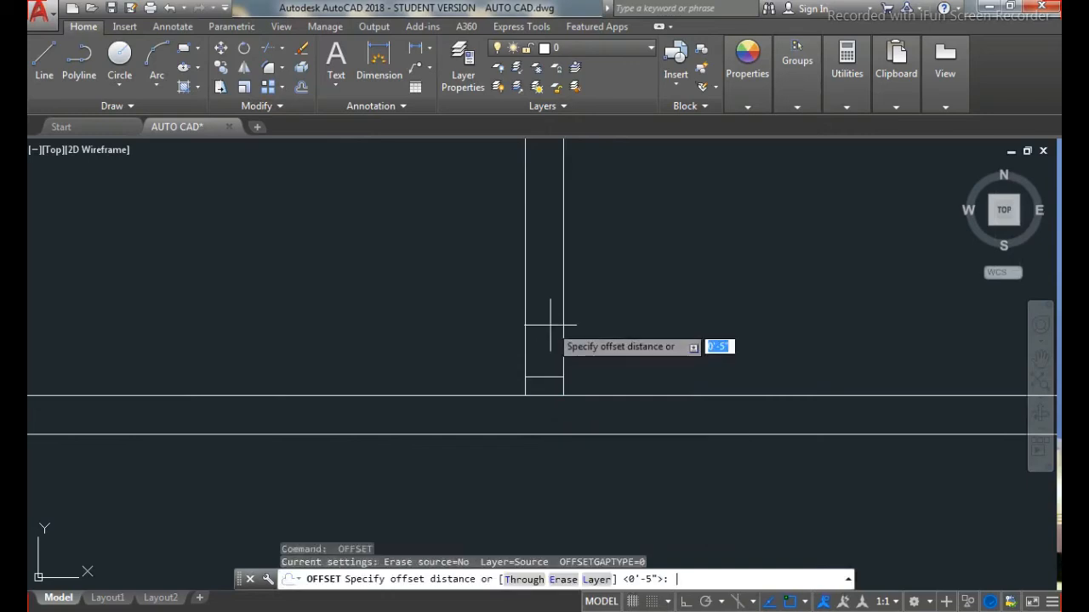
text(4)
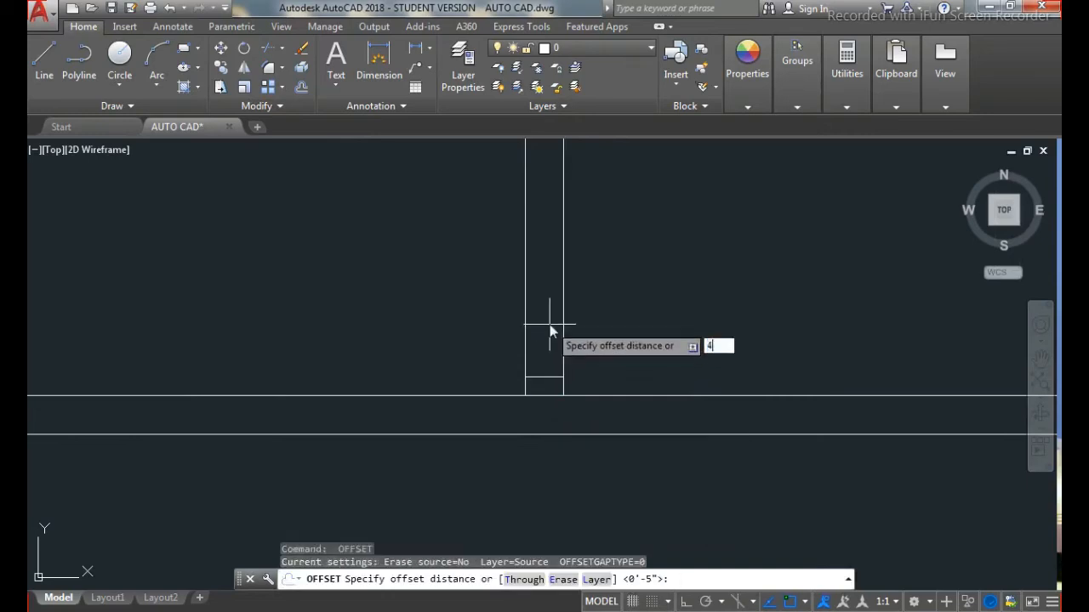
text(')
key(Return)
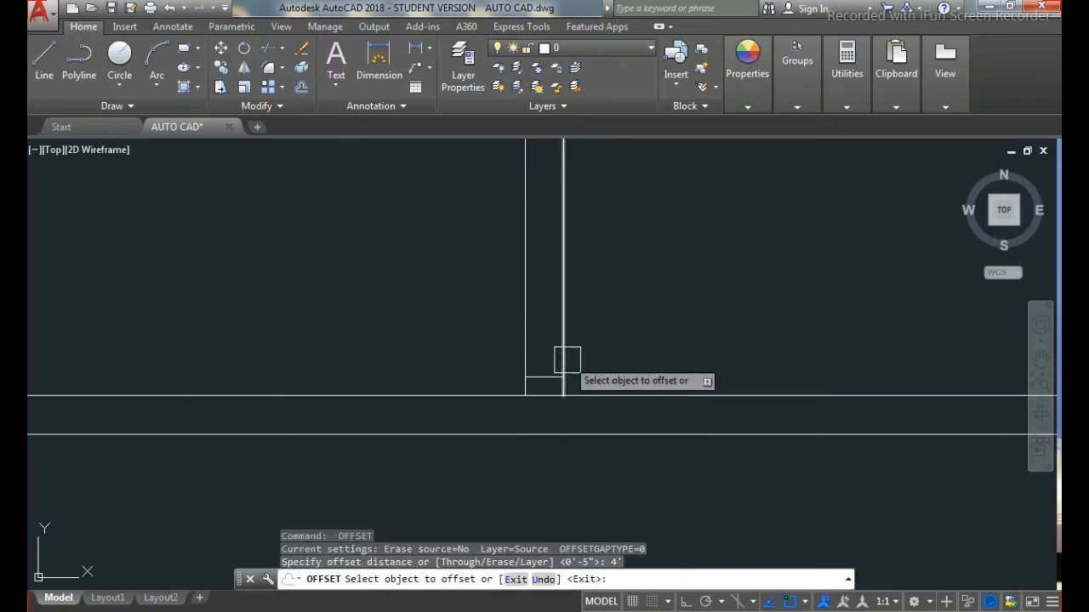
click(545, 377)
click(539, 318)
key(Escape)
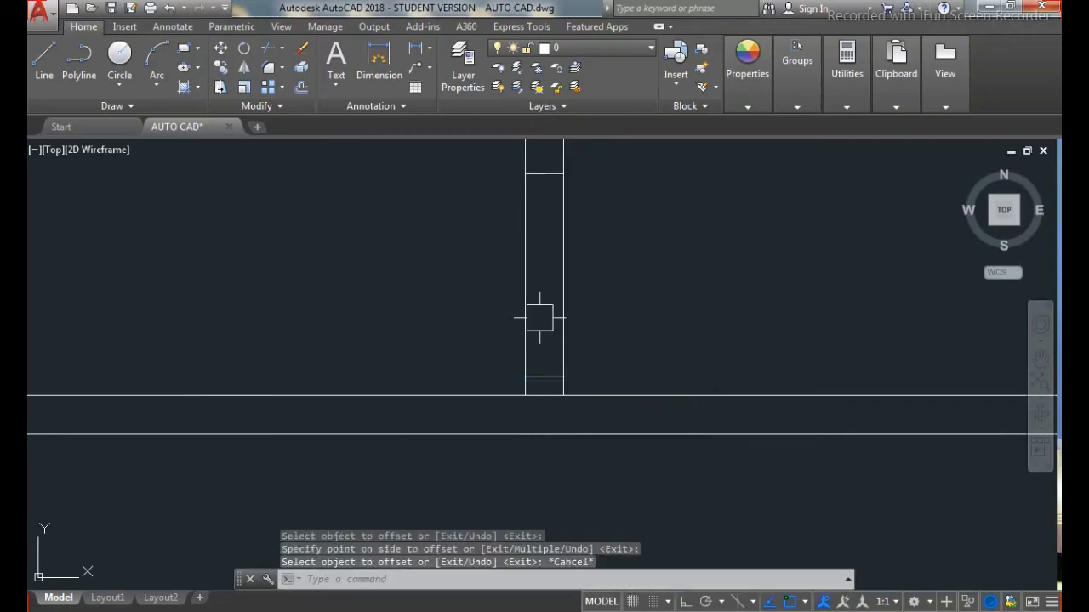
key(Escape)
key(Escape)
Step: Trim both faces of the vertical wall between the marks to open the doorway between the two lower rooms
key(Return)
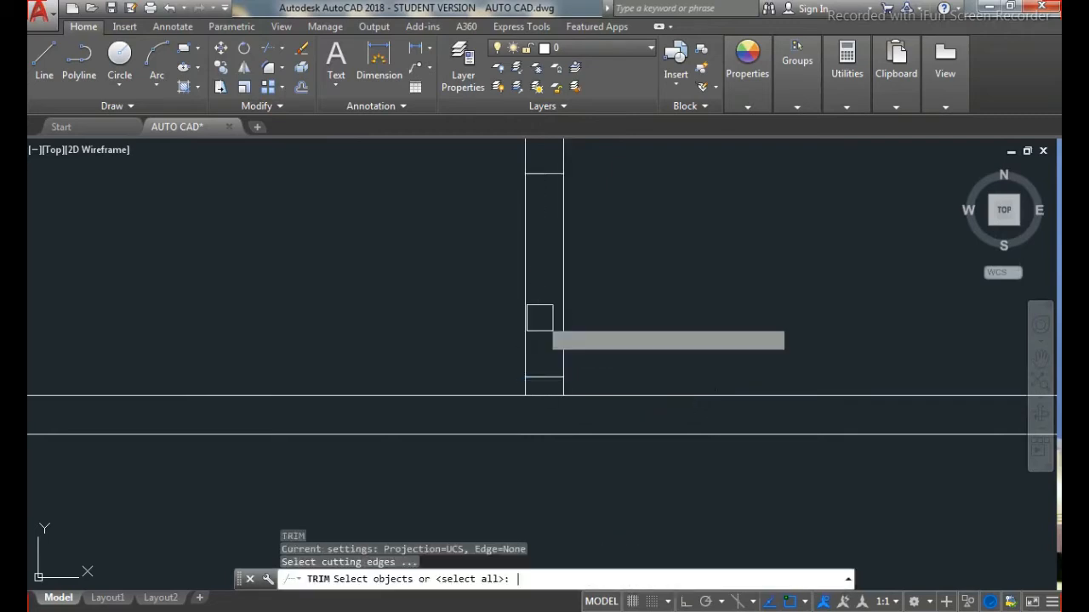
key(Return)
click(660, 263)
click(495, 305)
key(Escape)
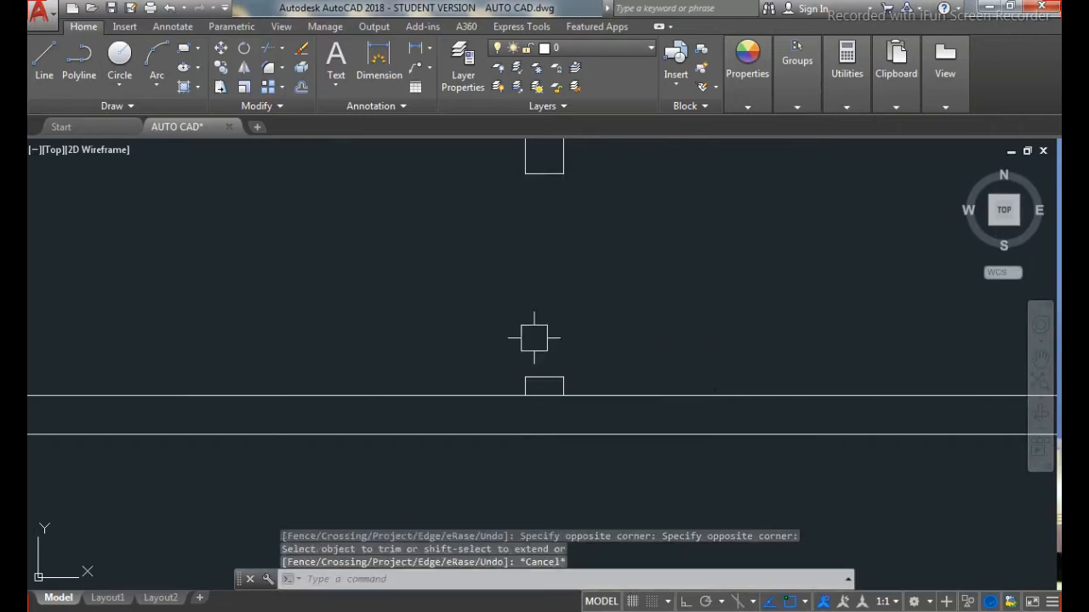
Step: Erase the short construction line at the base of the wall between the two lower rooms
click(535, 390)
key(Delete)
scroll(527, 368, down, 5)
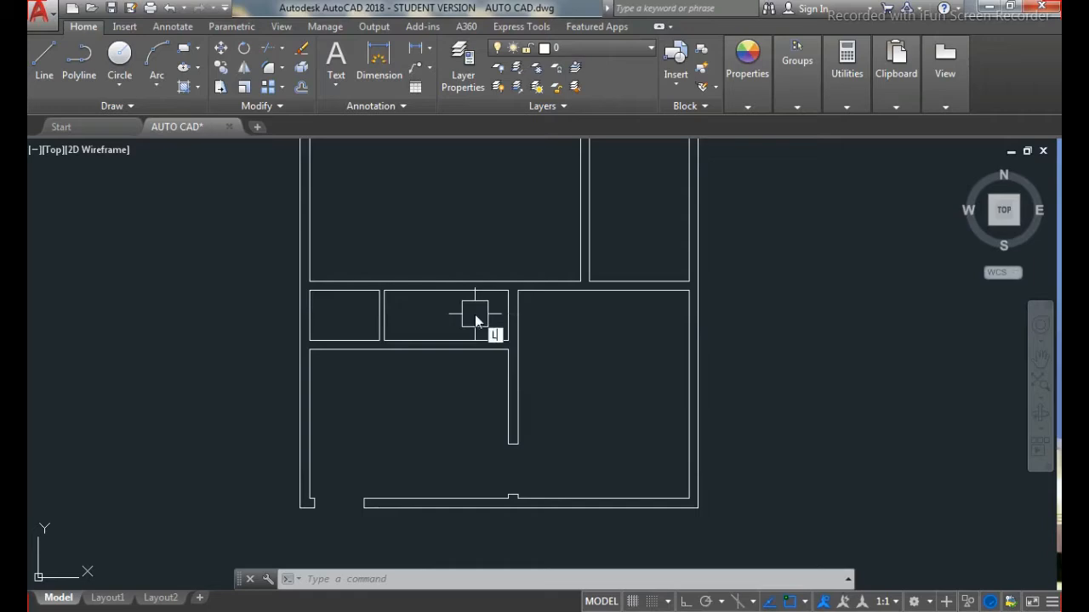
Step: Draw a short line across the right end of the horizontal wall above the lower-left room
key(Return)
scroll(486, 340, up, 5)
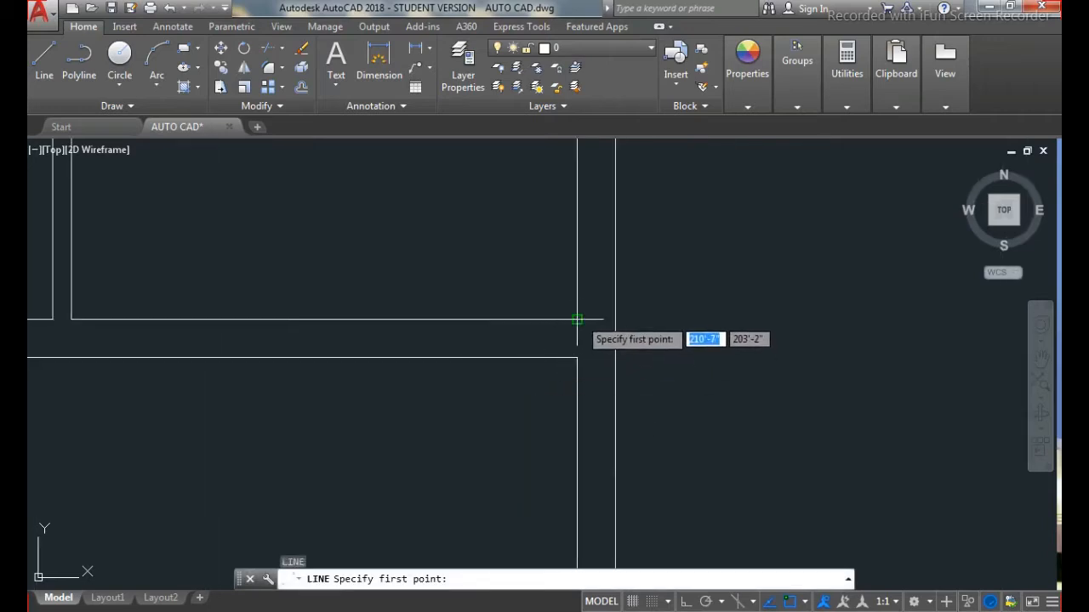
click(577, 319)
click(578, 358)
key(Return)
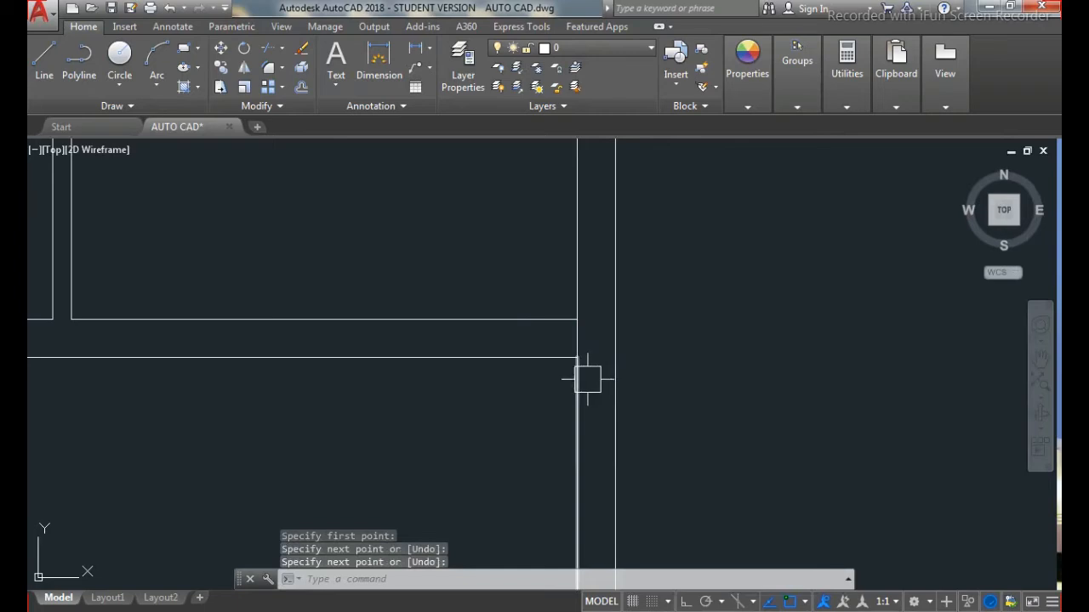
Step: Offset the short line at the right end of the wall above the lower-left room 4.5" to the left
text(o)
key(Return)
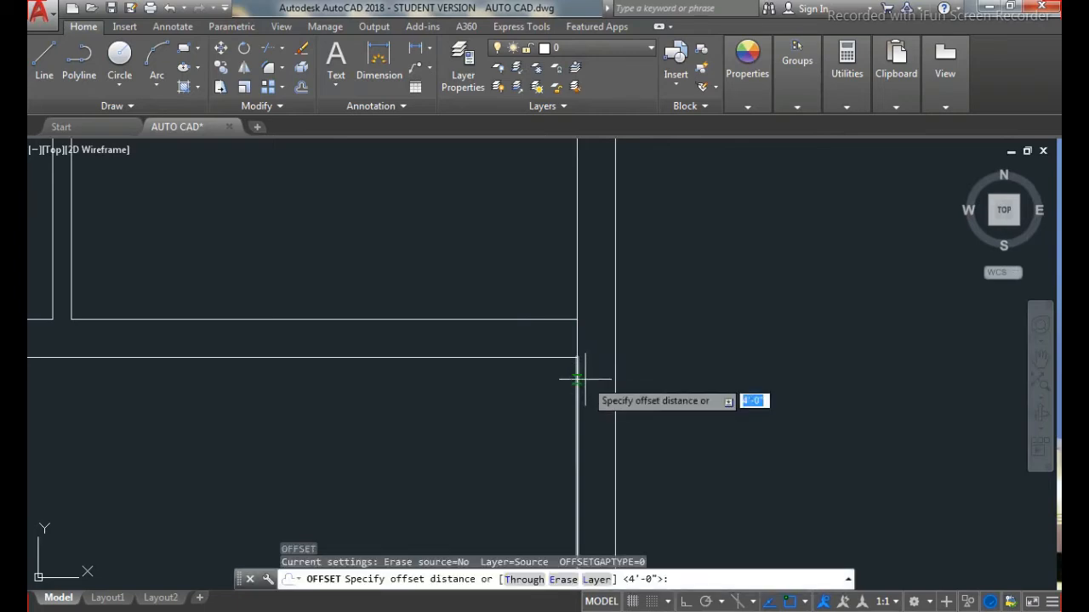
text(4.5)
key(Return)
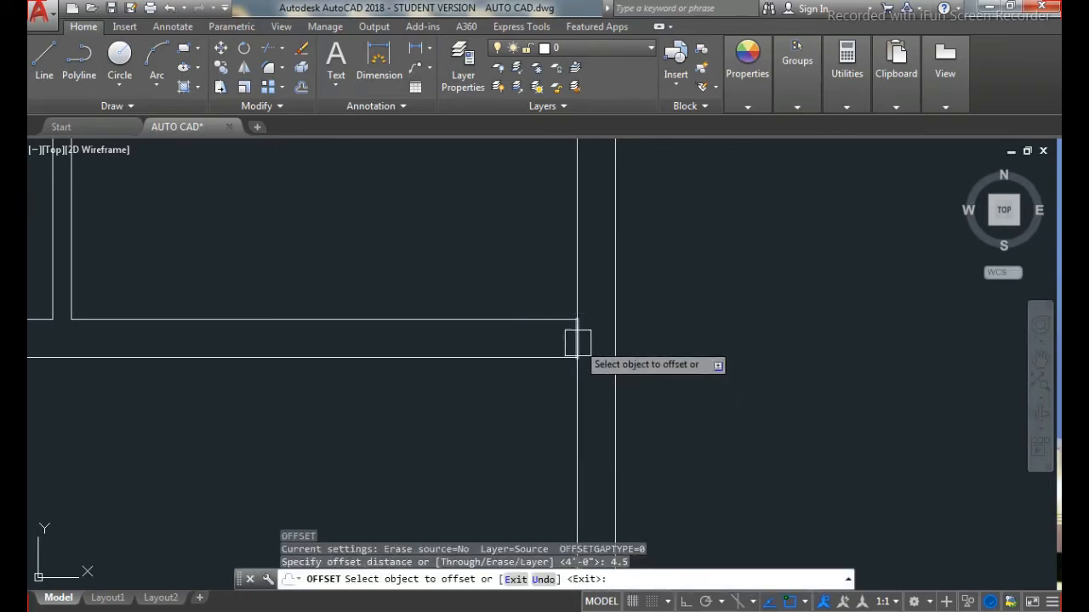
click(577, 341)
key(Return)
Step: Offset the new short line 2.5' to the left to mark the door width above the lower-left room
key(Return)
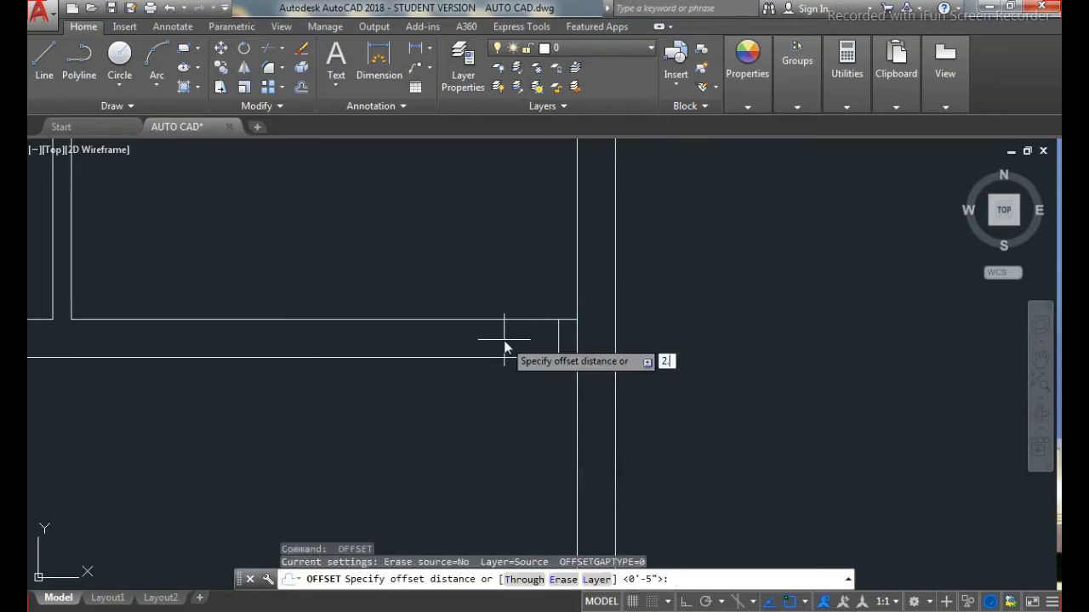
text(2.5')
key(Return)
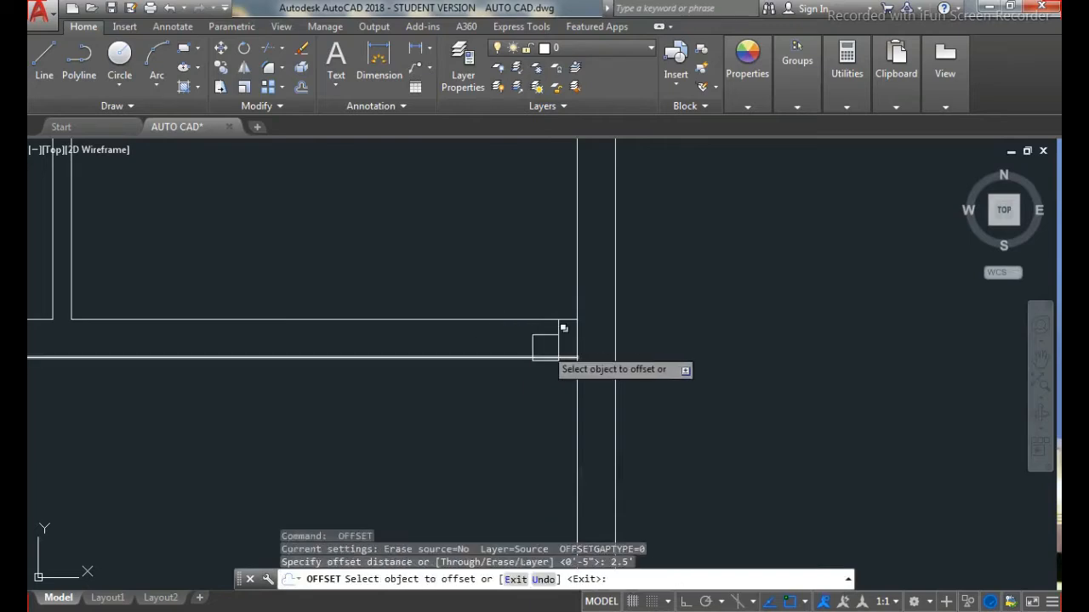
click(558, 336)
click(476, 336)
key(Escape)
key(Escape)
key(Escape)
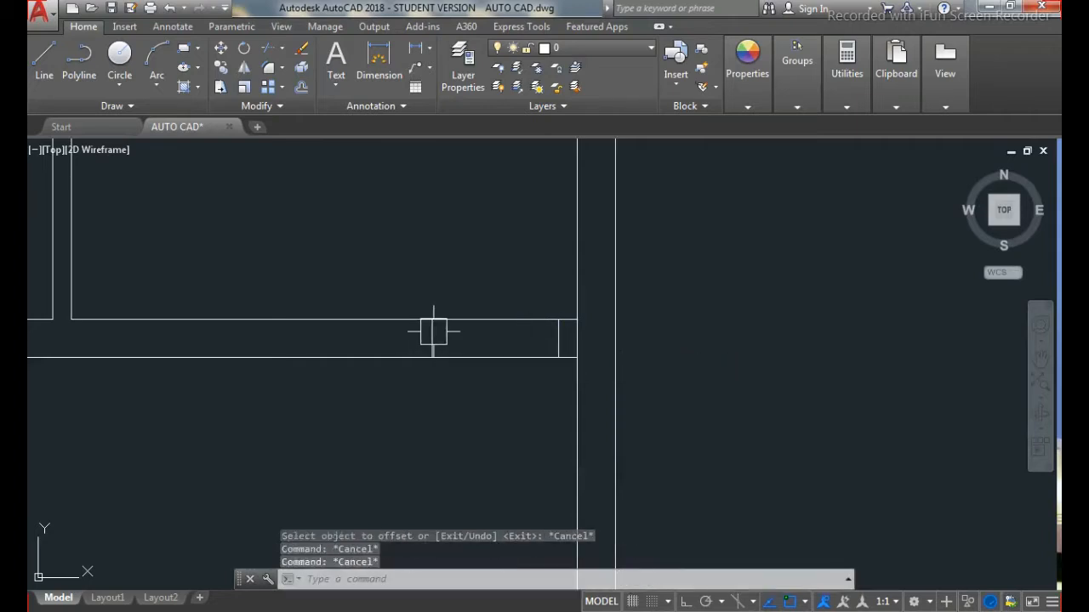
Step: Trim both faces of the horizontal wall between the two marks to open the doorway above the lower-left room
key(Return)
key(Return)
click(510, 275)
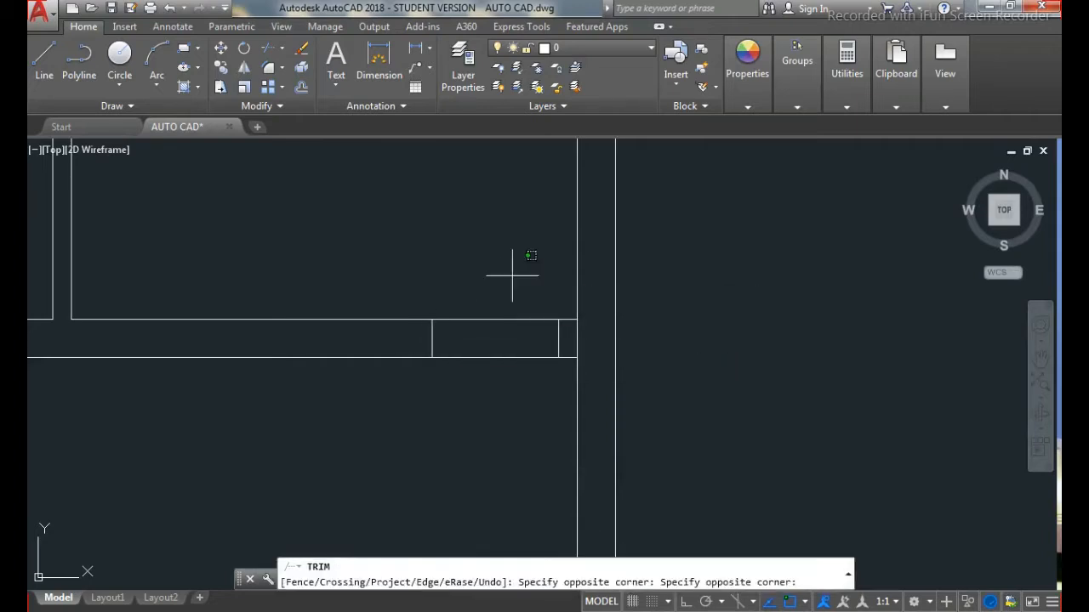
click(467, 383)
key(Escape)
Step: Erase the short construction line at the right end of the wall beside the new 2.5' doorway
click(576, 338)
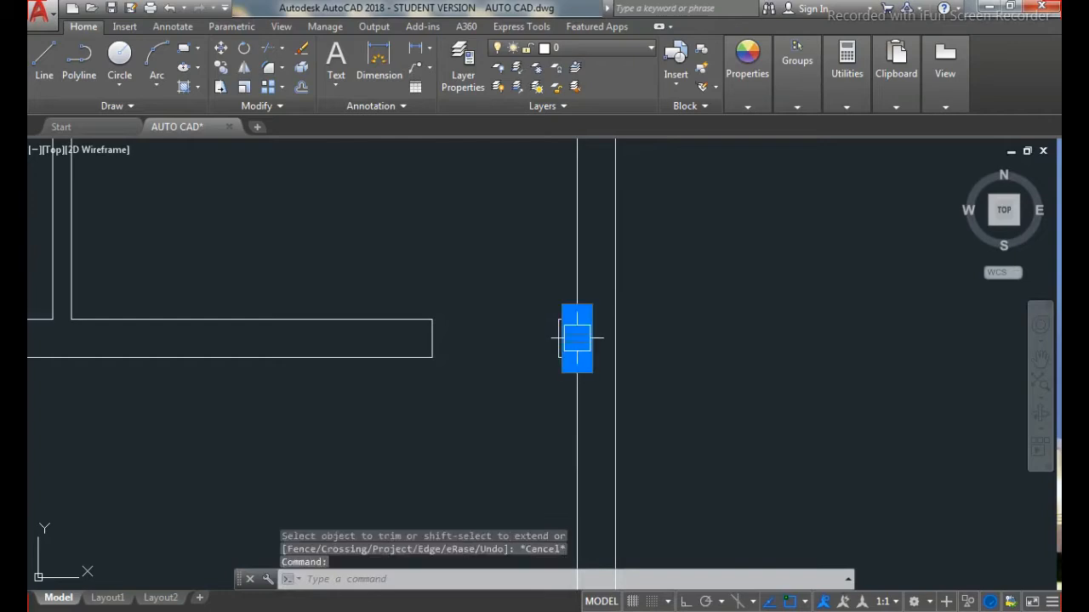
key(Delete)
scroll(503, 298, down, 3)
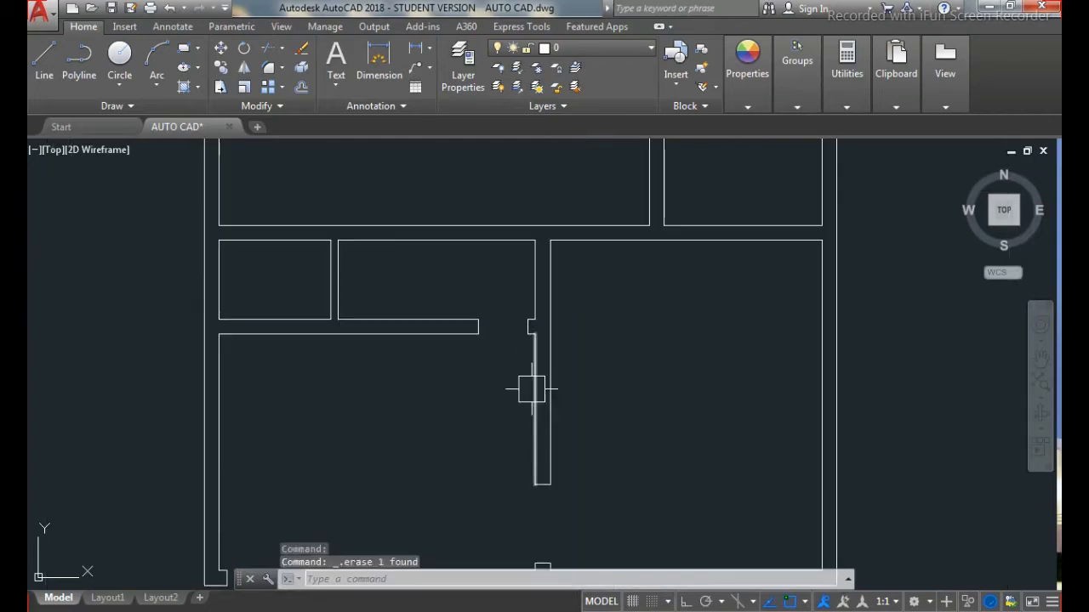
Step: Draw two short lines across the horizontal wall, continuing the lower vertical wall's right face and the upper vertical wall's left face
key(Escape)
key(Escape)
scroll(469, 372, down, 2)
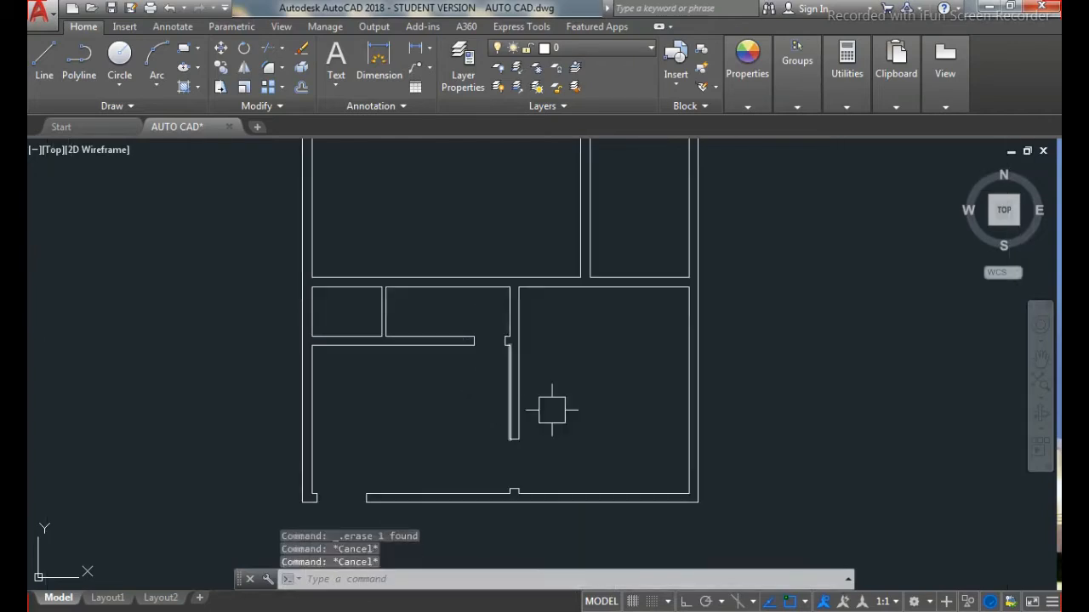
scroll(550, 275, up, 4)
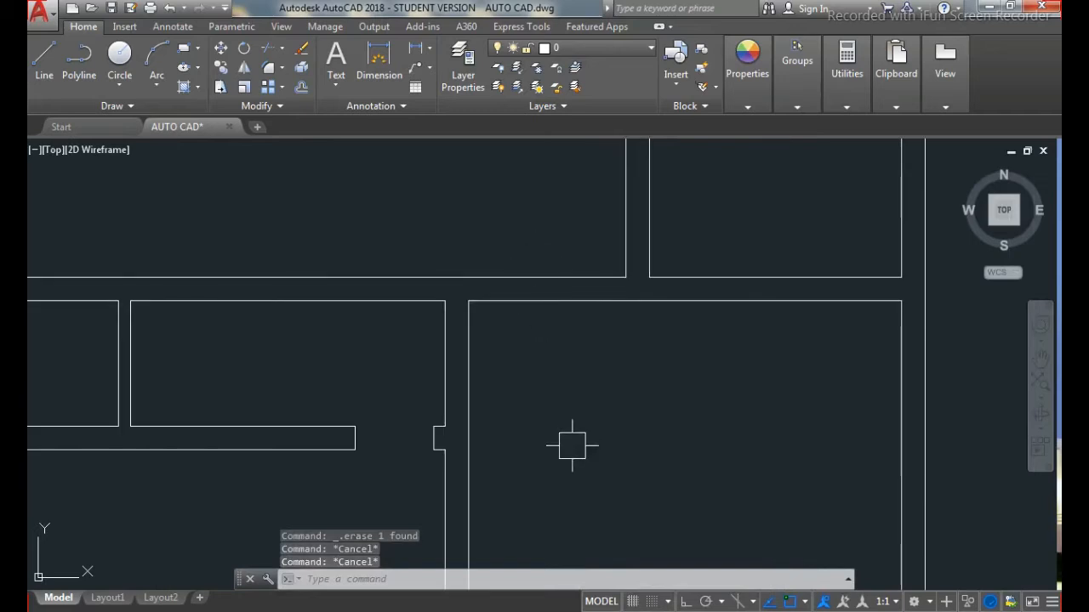
scroll(506, 427, down, 2)
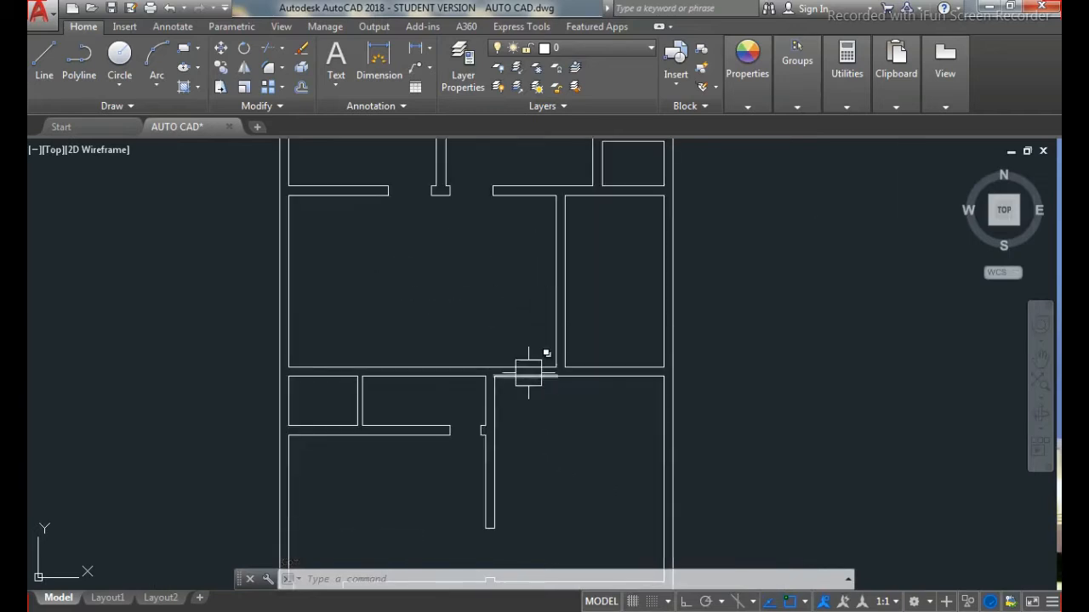
scroll(527, 373, up, 4)
key(Escape)
key(Escape)
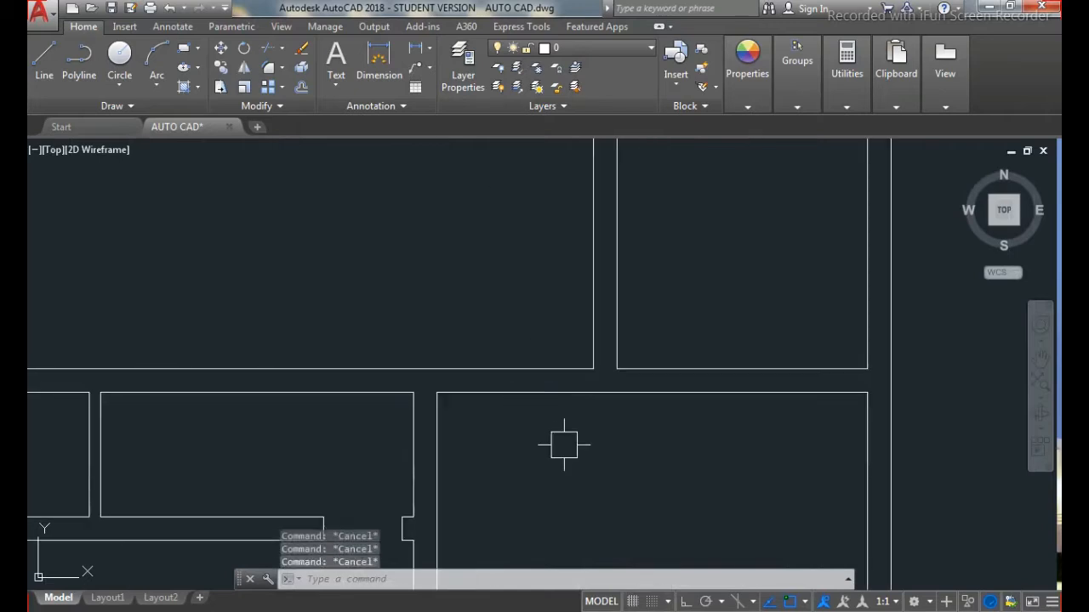
text(l)
key(Return)
scroll(594, 379, up, 2)
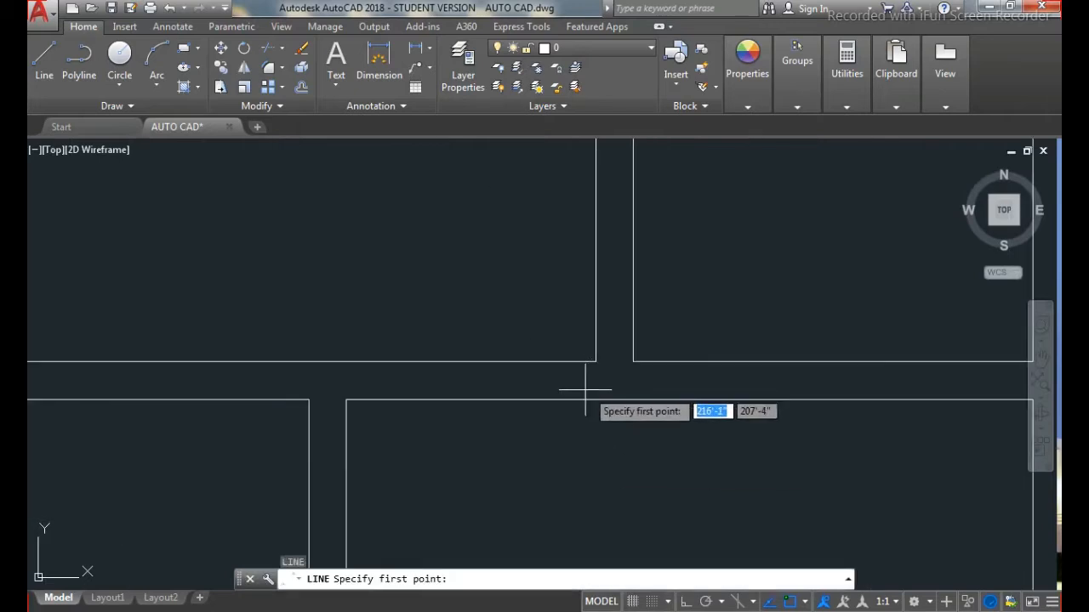
click(347, 363)
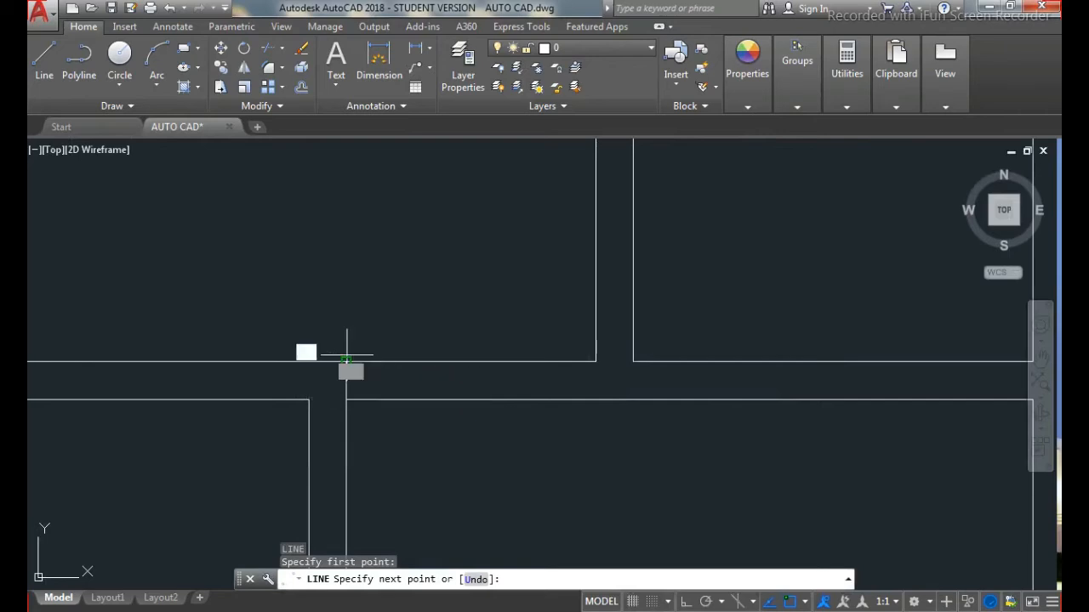
key(Return)
key(Return)
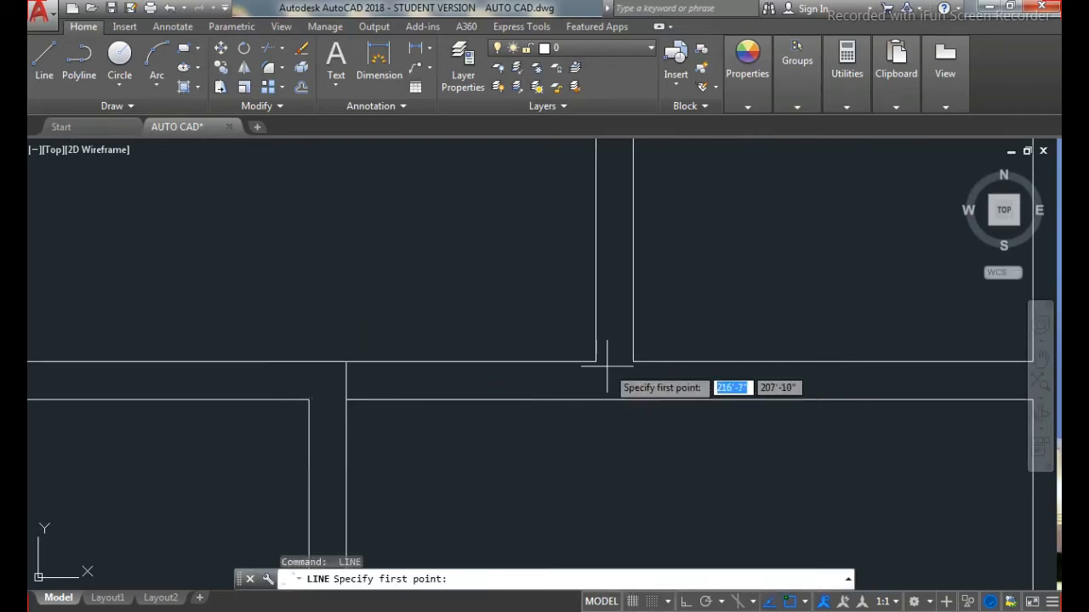
click(596, 361)
click(596, 400)
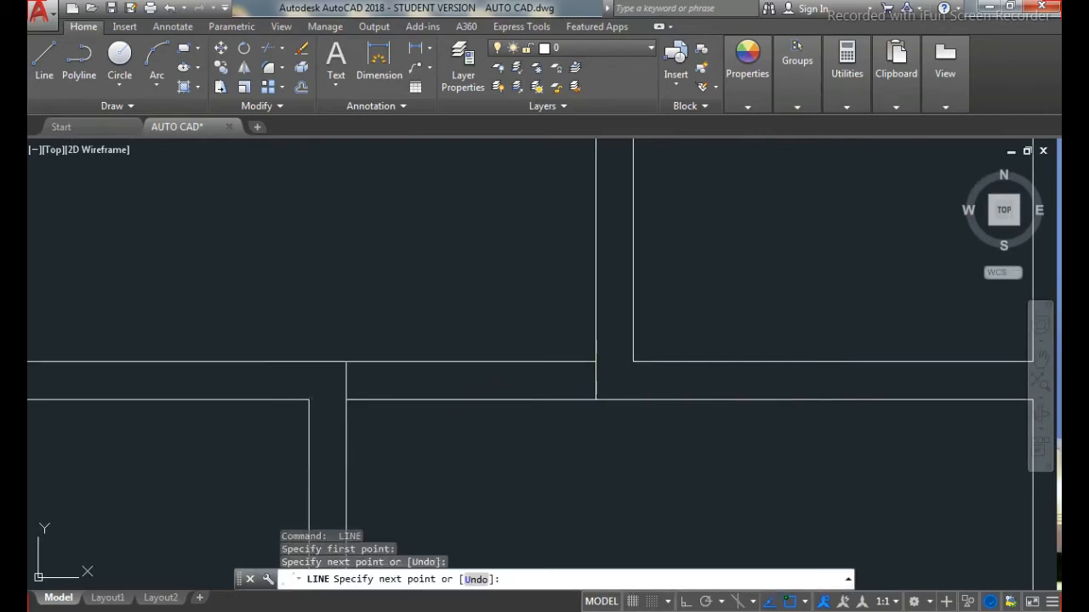
key(Return)
Step: Draw a line along the wall's lower face between the two short lines, and one across the wall at its midpoint
key(Return)
click(595, 399)
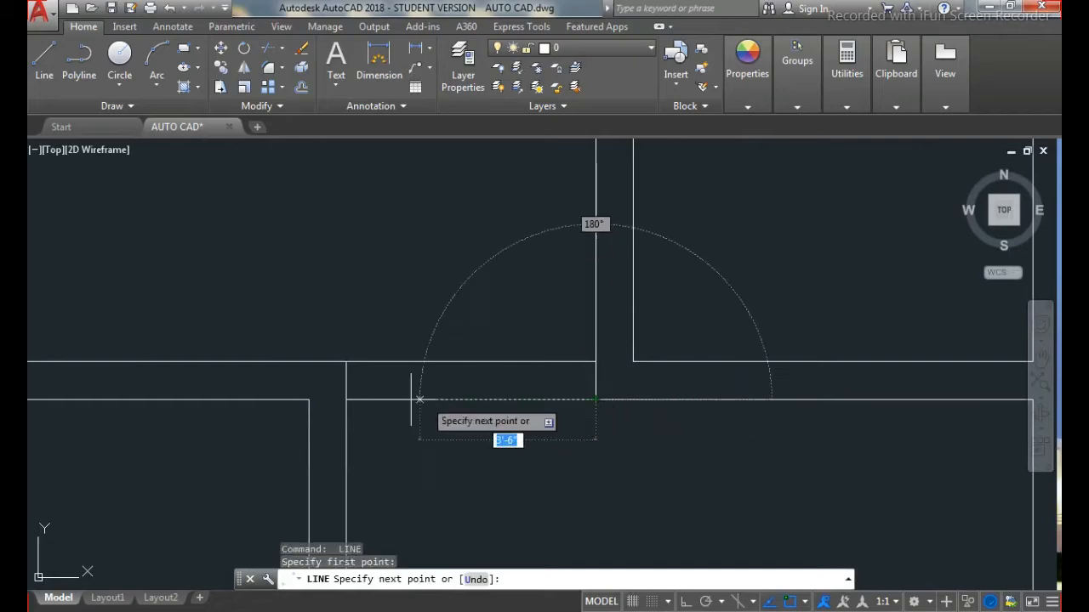
click(346, 399)
key(Return)
key(Return)
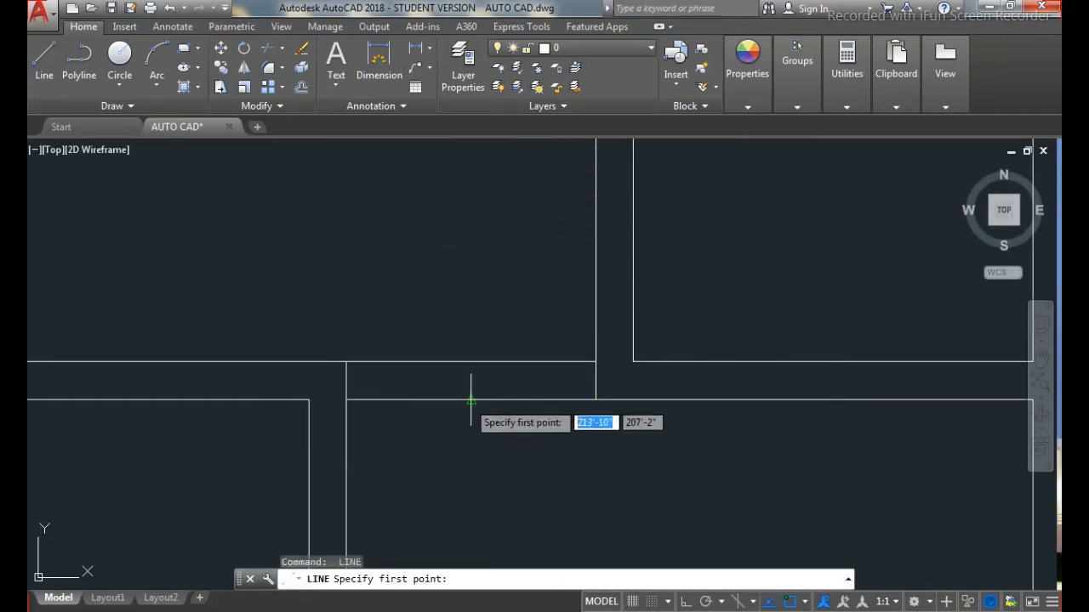
click(471, 400)
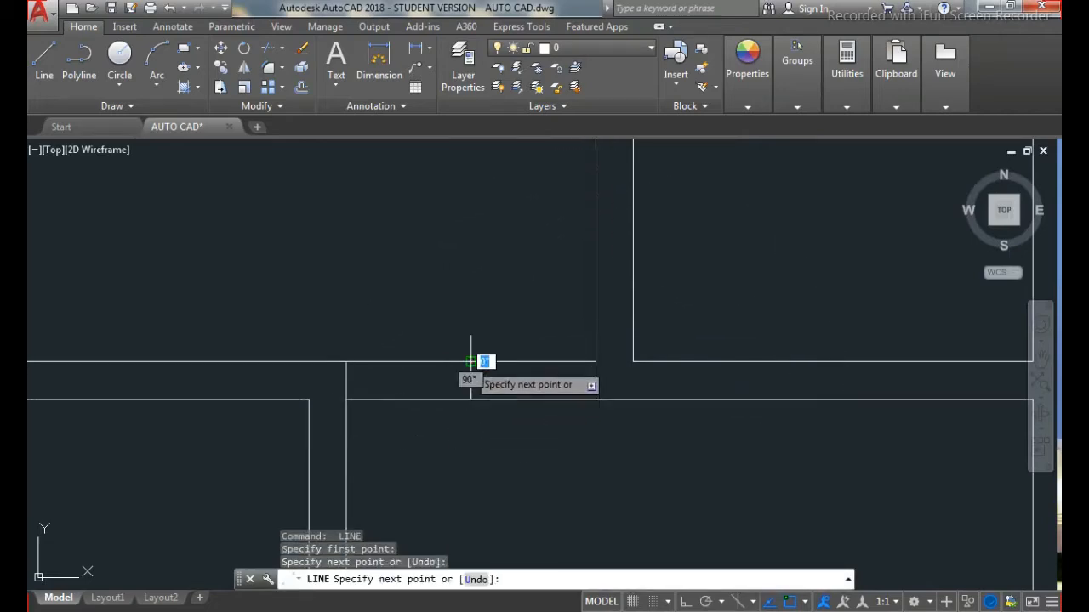
click(471, 362)
key(Escape)
Step: Offset the midpoint line across the horizontal wall 2' to both sides to mark the opening
text(O)
key(Return)
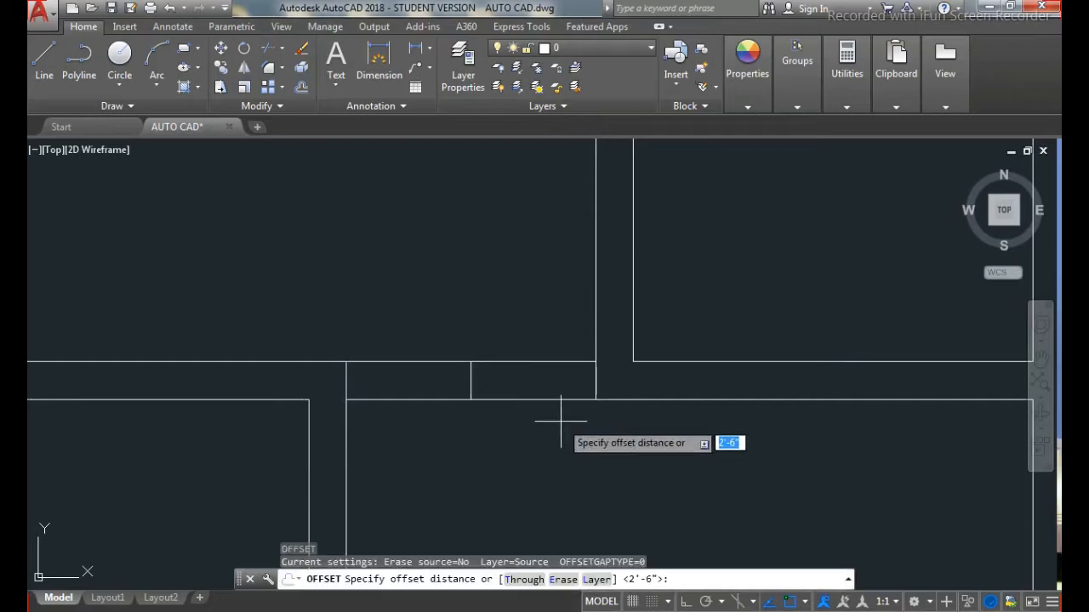
text(2')
key(Return)
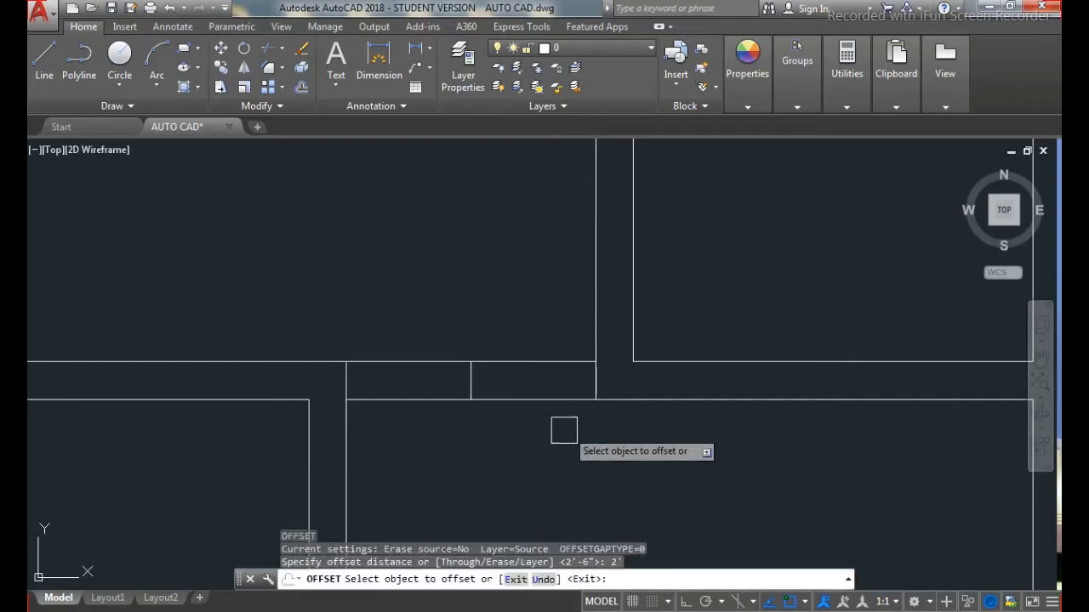
click(468, 384)
click(559, 381)
click(472, 385)
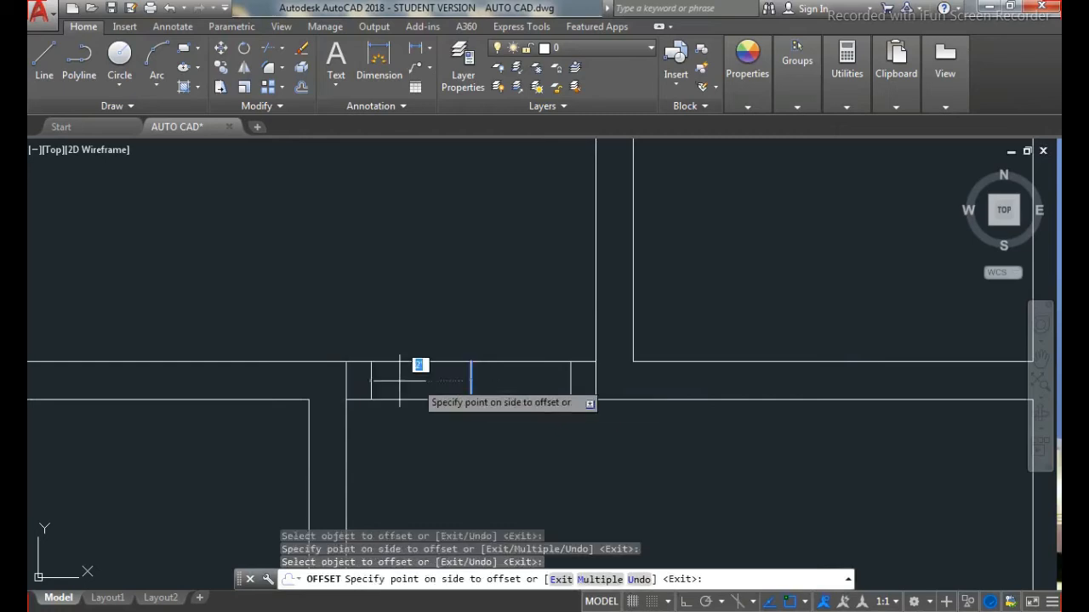
click(408, 375)
key(Escape)
Step: Erase the two outer short lines and the midpoint line across the horizontal wall, keeping the two 2' offsets
click(347, 376)
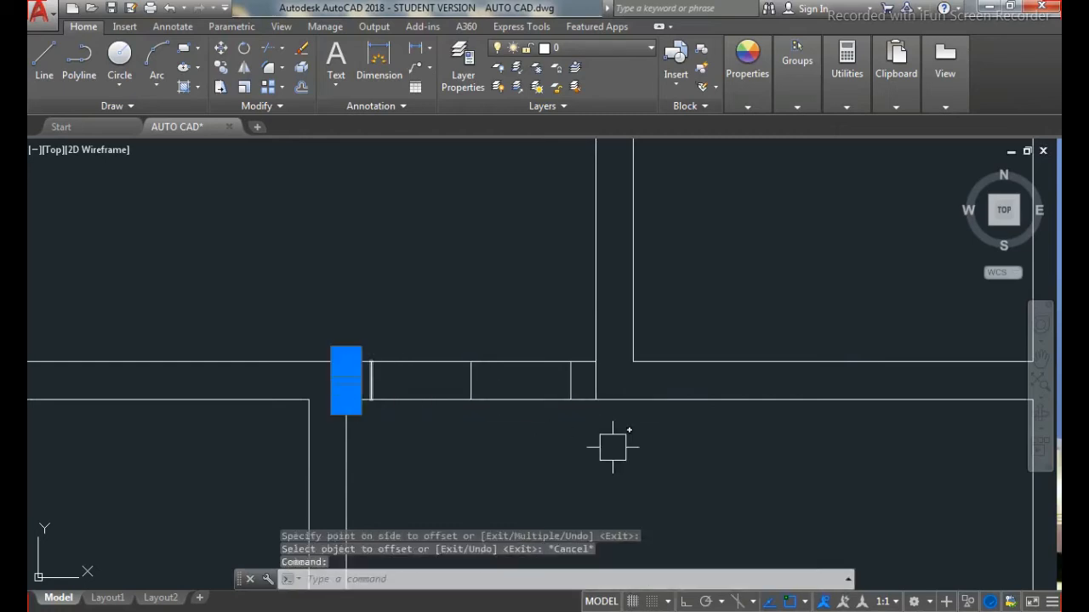
click(597, 379)
key(Delete)
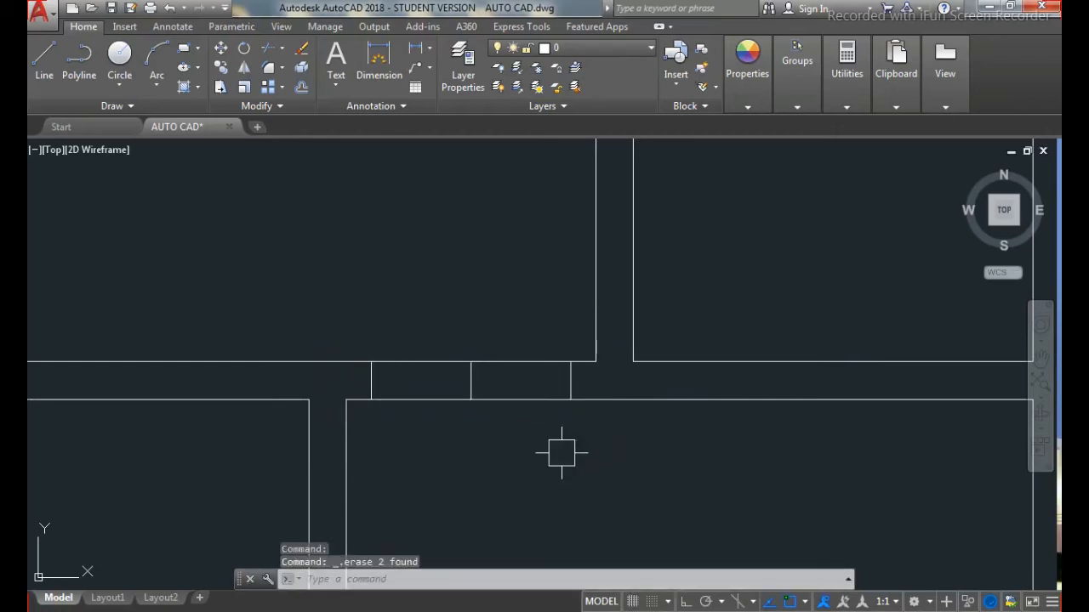
click(469, 391)
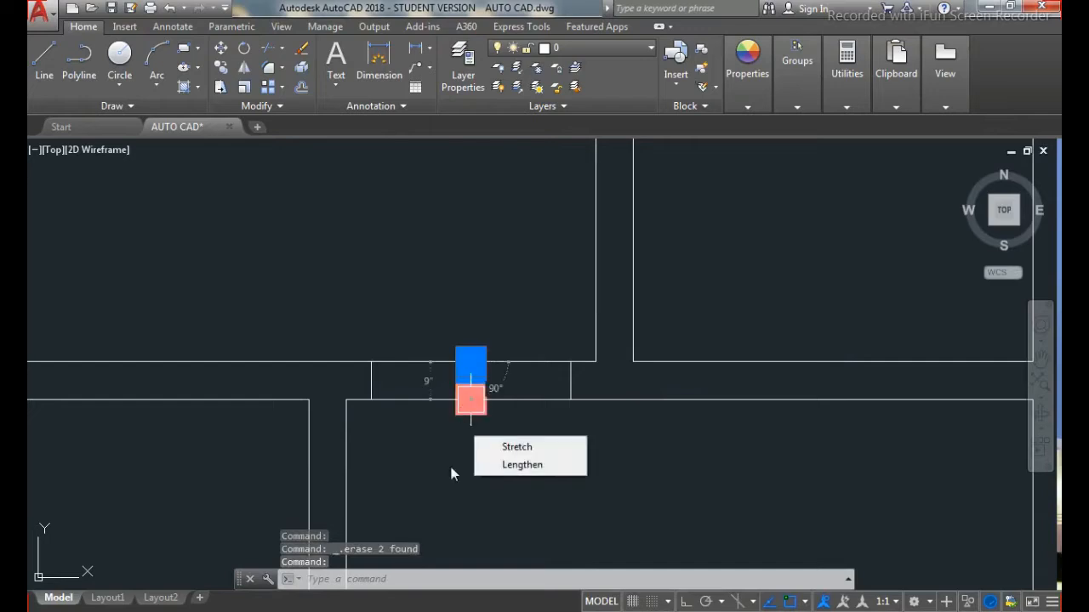
key(Delete)
Step: Trim both faces of the horizontal wall between the two offset marks to open the passage into the lower-right room
text(T)
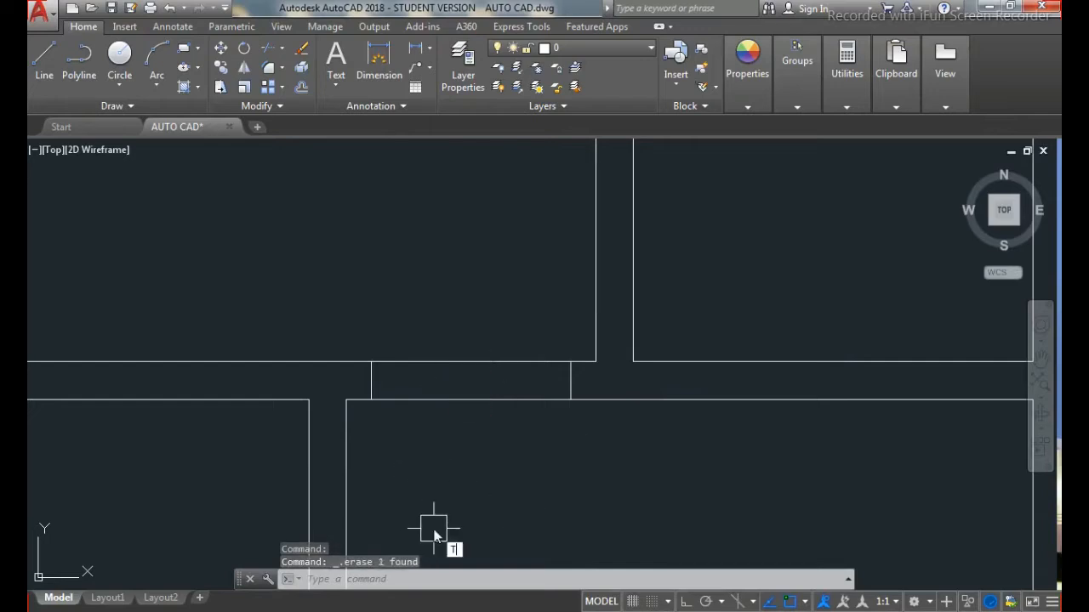
text(RIM)
key(Return)
key(Return)
click(504, 327)
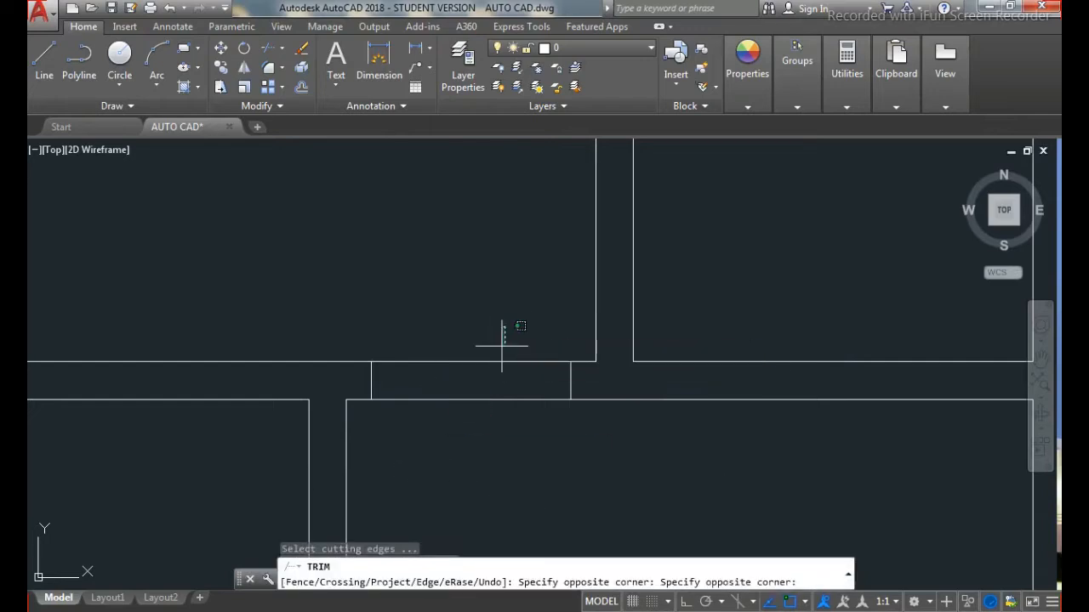
click(453, 440)
key(Escape)
Step: Measure the width of the new opening in the horizontal wall with a linear dimension, without placing it
text(D)
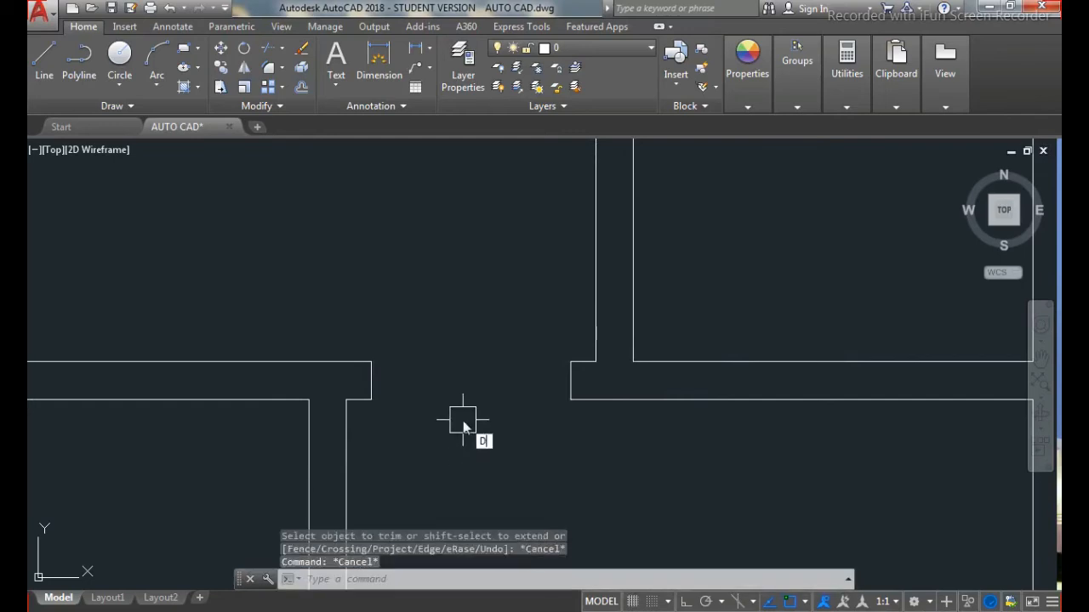
text(IMLI)
key(Return)
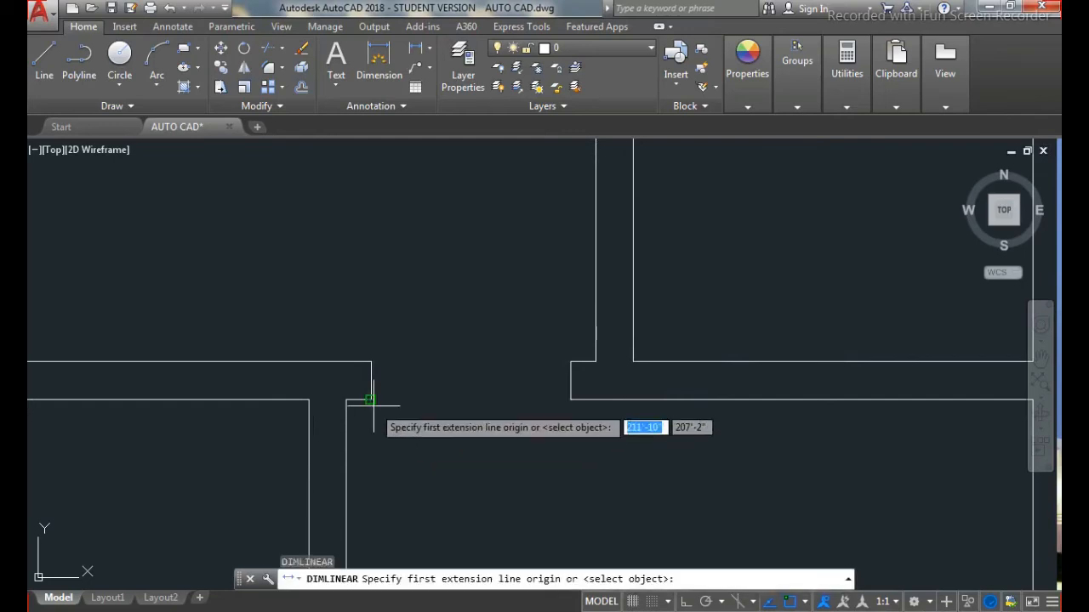
click(370, 389)
click(570, 389)
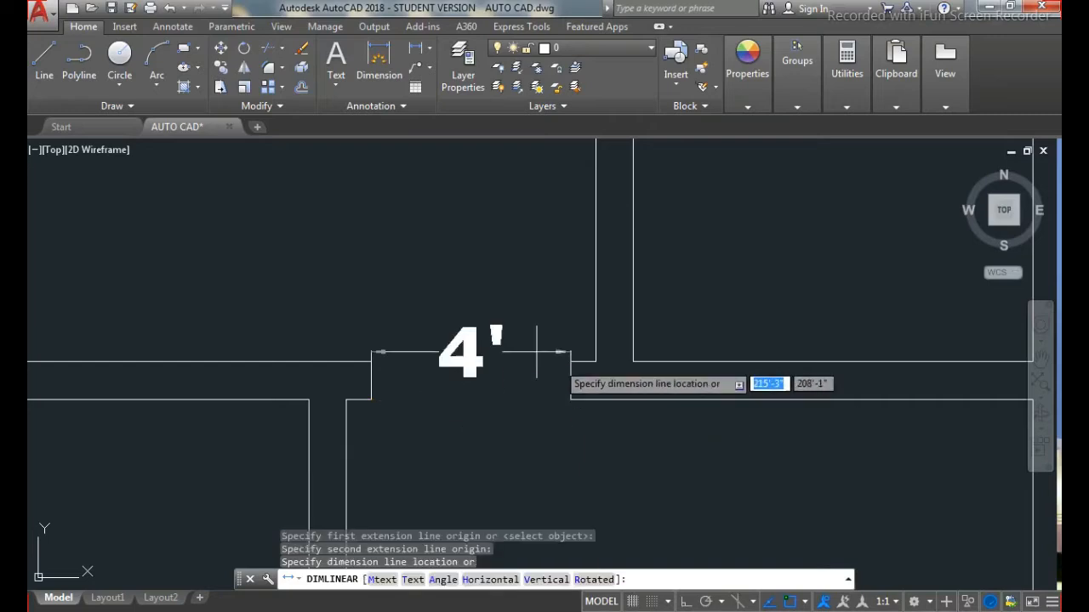
key(Escape)
key(Escape)
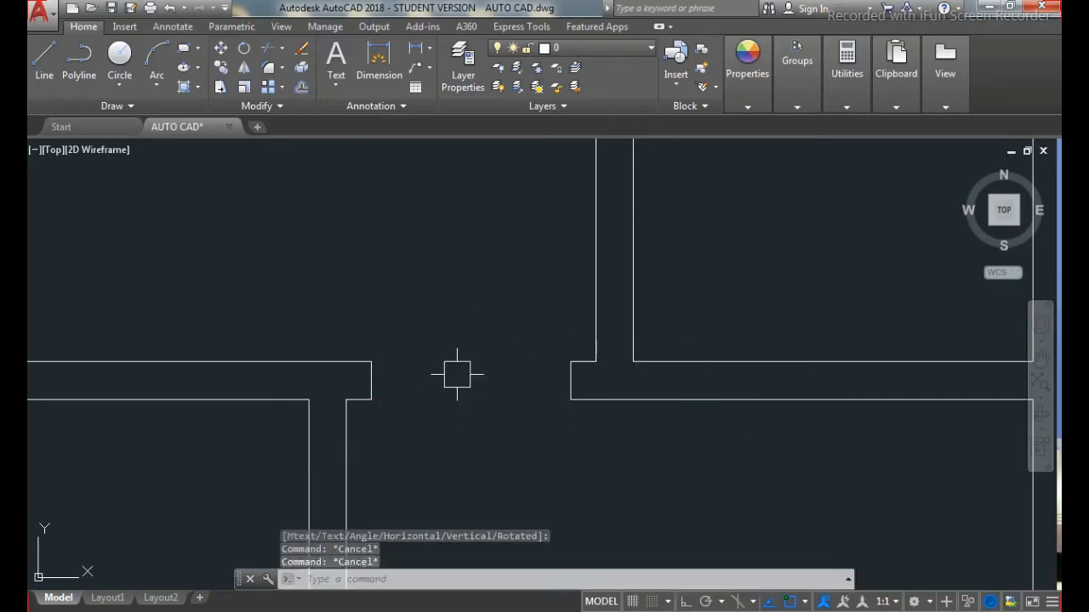
text(l)
key(Return)
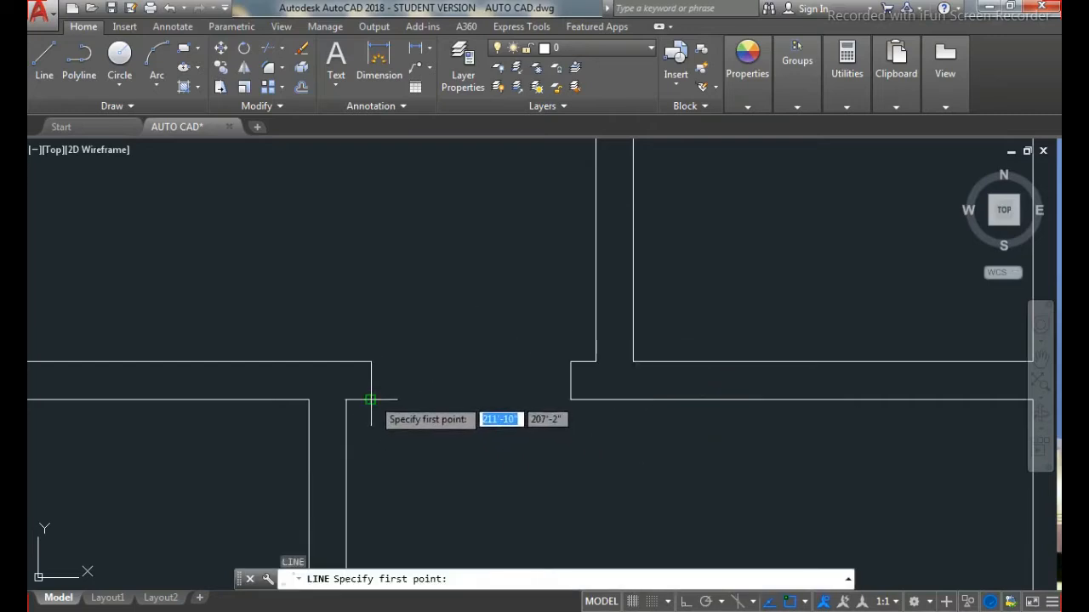
key(Escape)
Step: Draw a short line across the thin partition between the two small rooms at the midpoint of its faces
scroll(443, 382, down, 5)
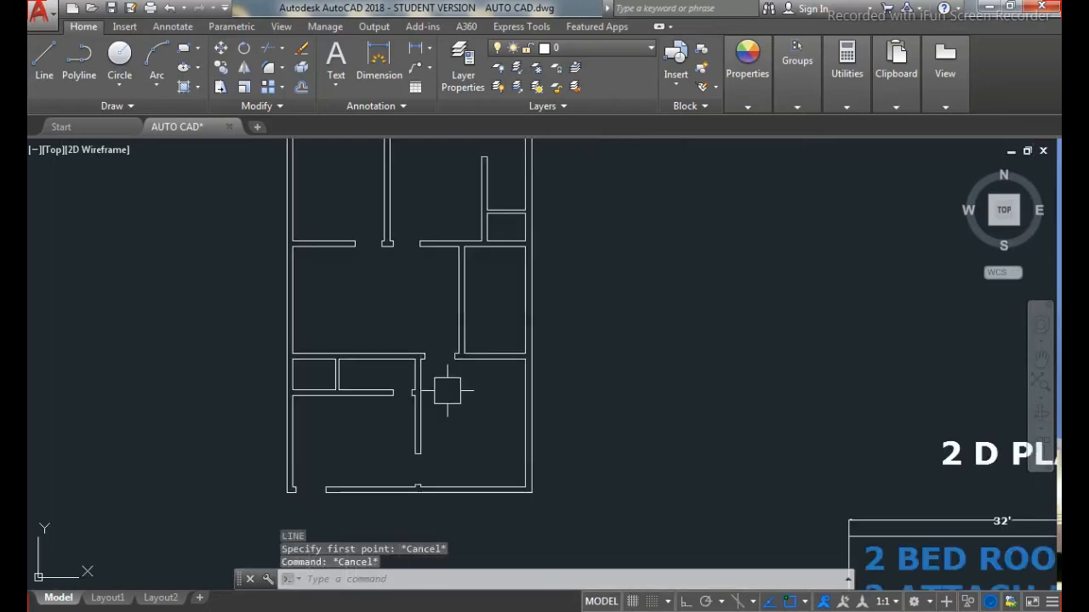
scroll(342, 377, up, 5)
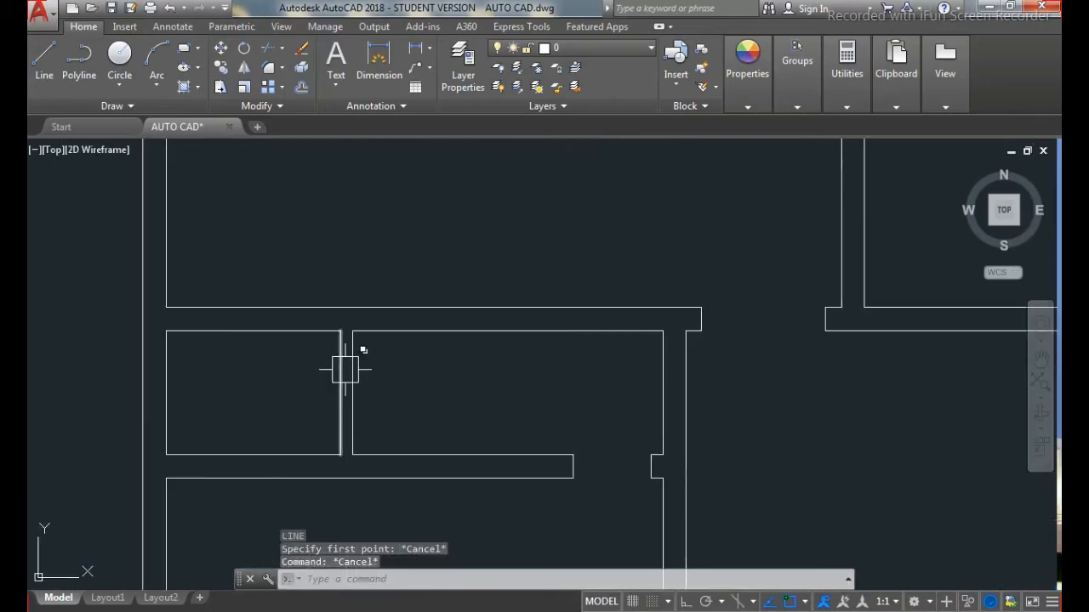
scroll(339, 394, up, 5)
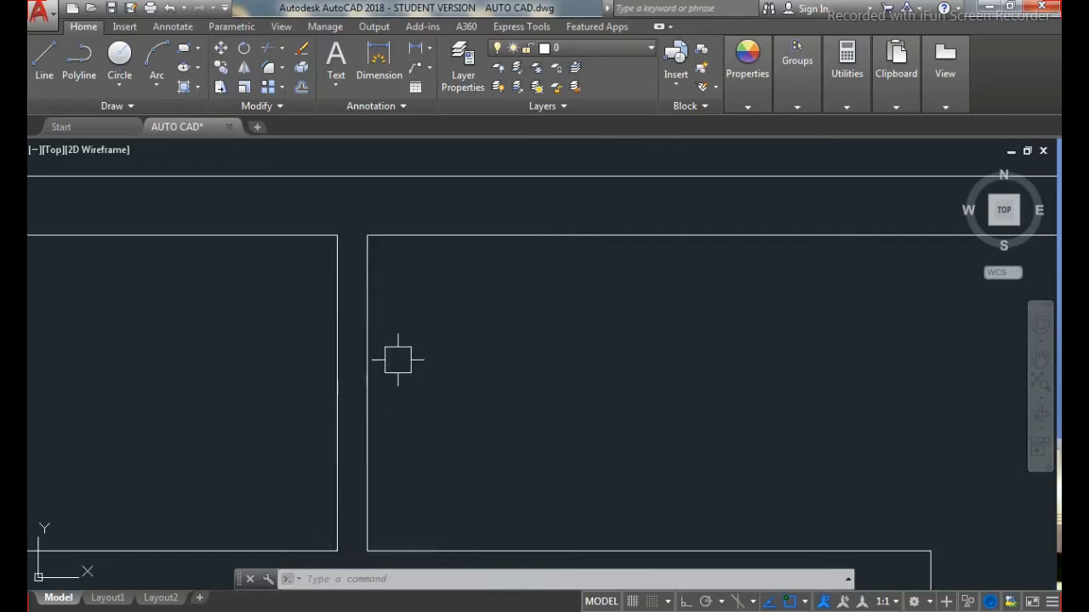
scroll(399, 359, down, 3)
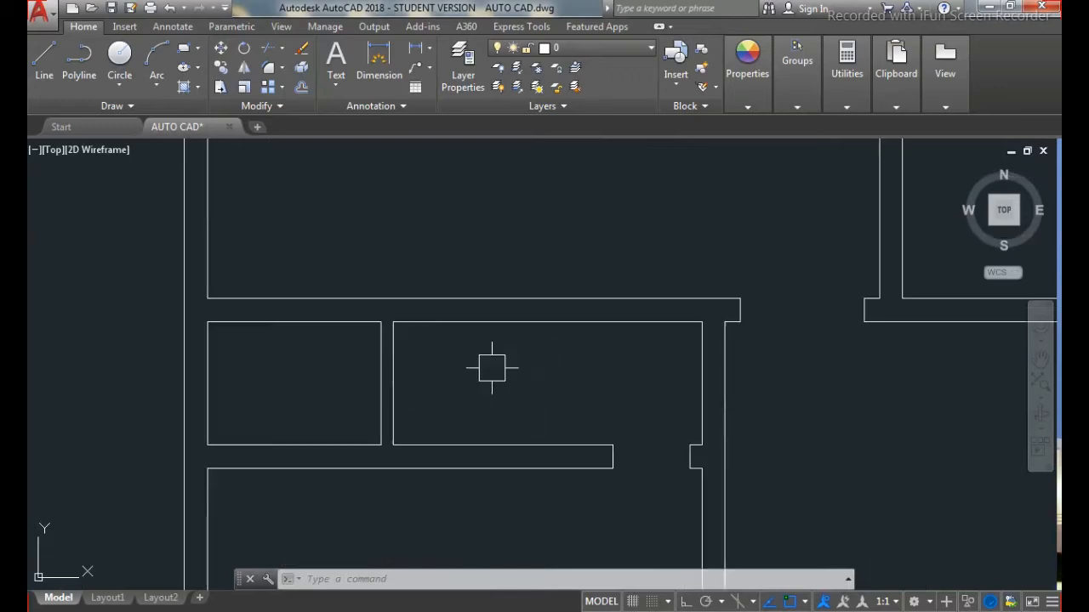
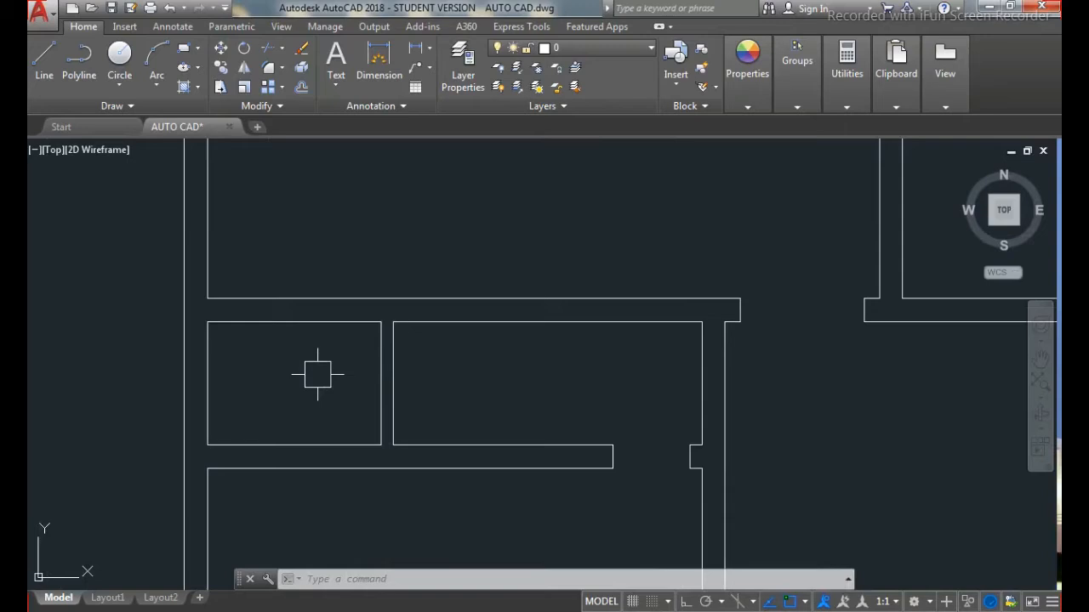
key(l)
key(Return)
scroll(369, 377, up, 2)
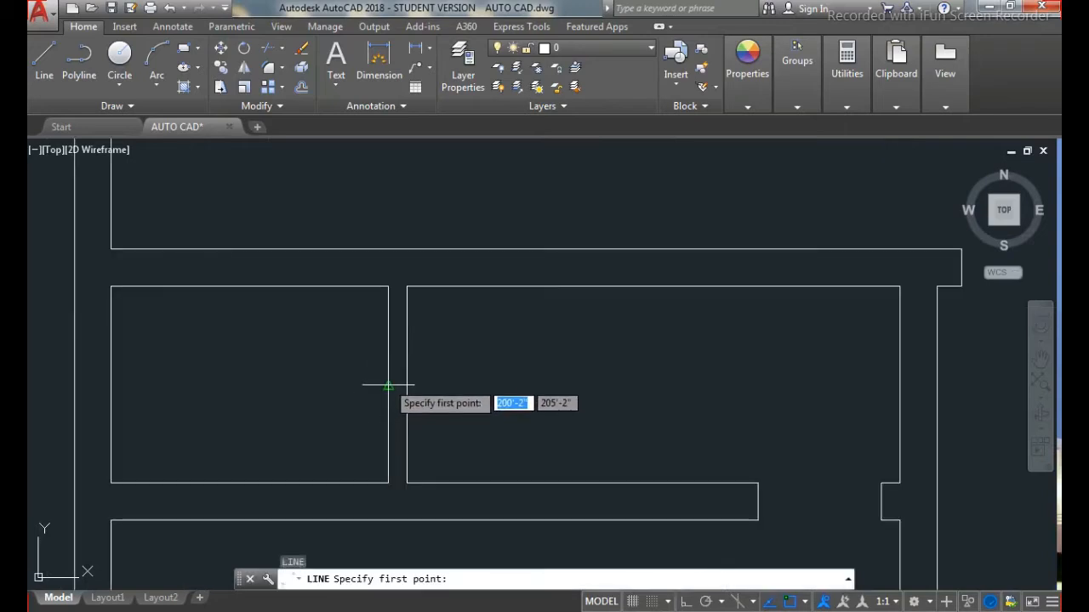
click(388, 385)
click(407, 385)
key(Return)
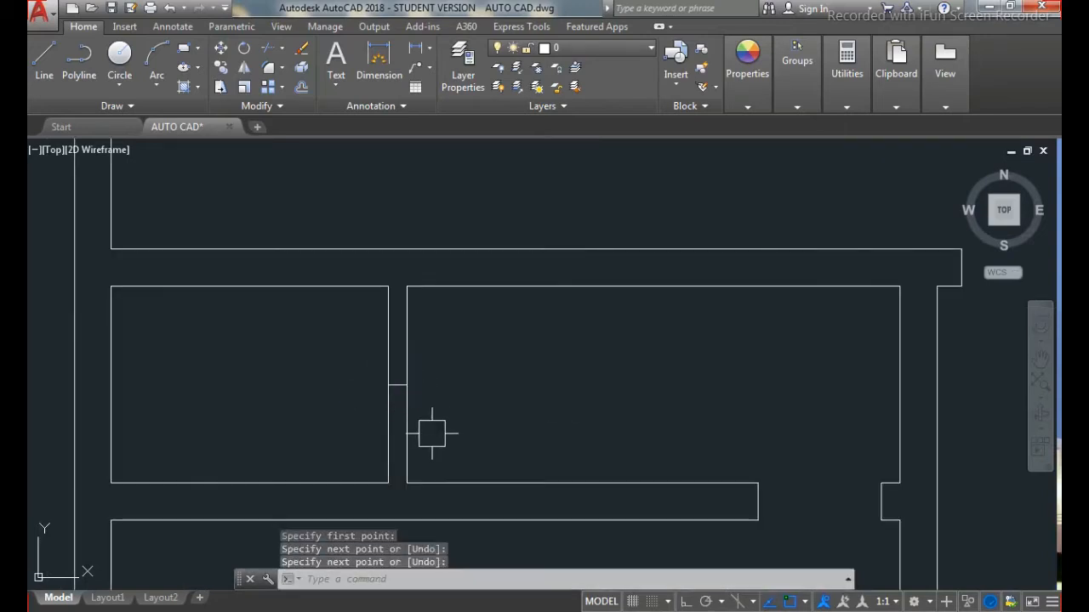
Step: Offset the midpoint line across the thin partition 6" upward and 6" downward
text(o)
key(Return)
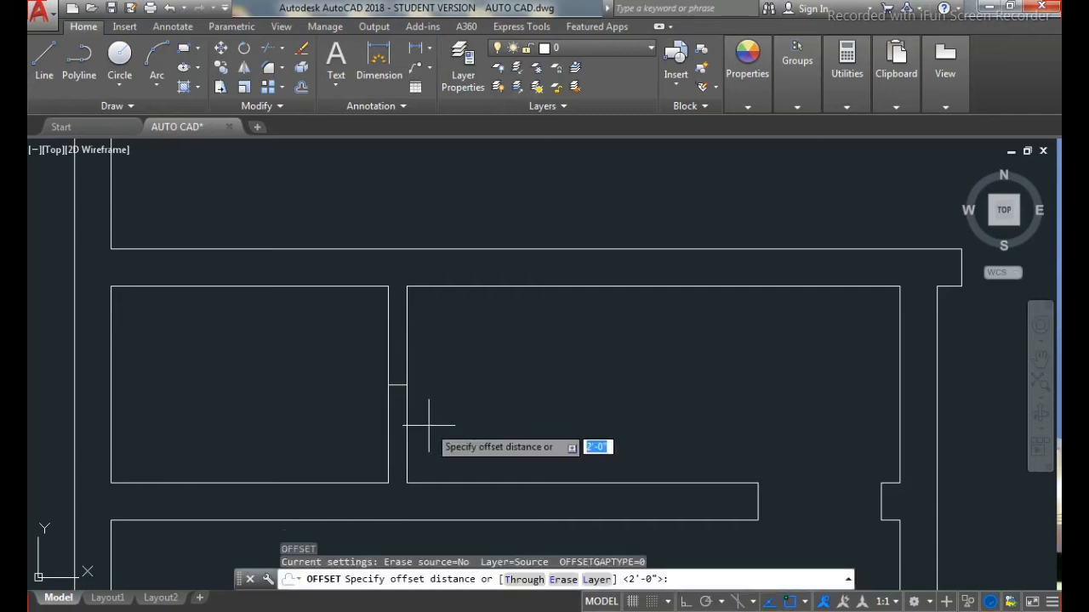
text(6)
key(Return)
click(397, 386)
click(394, 369)
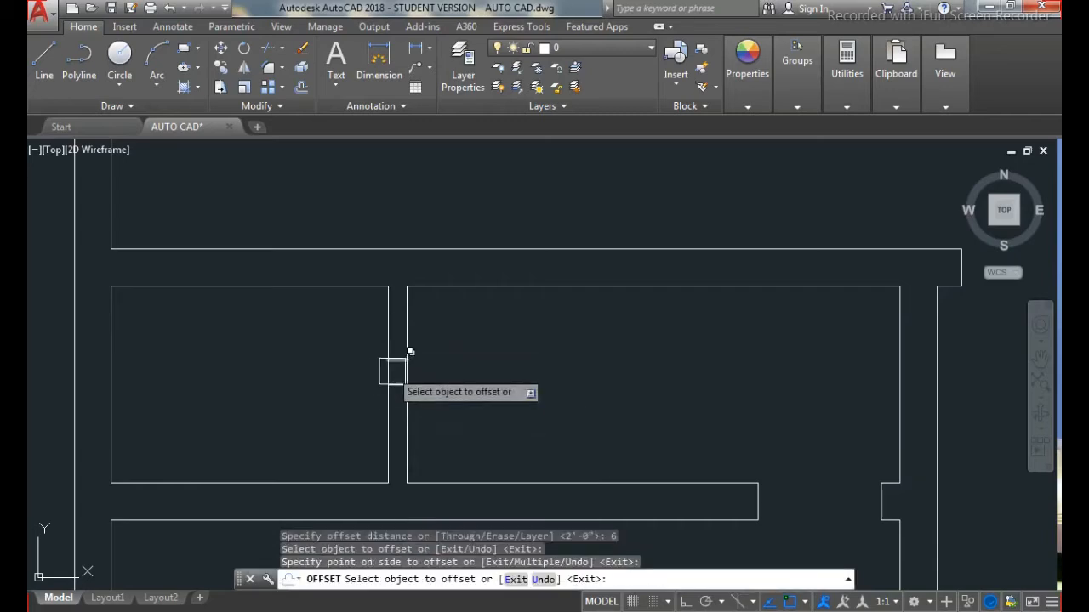
click(397, 383)
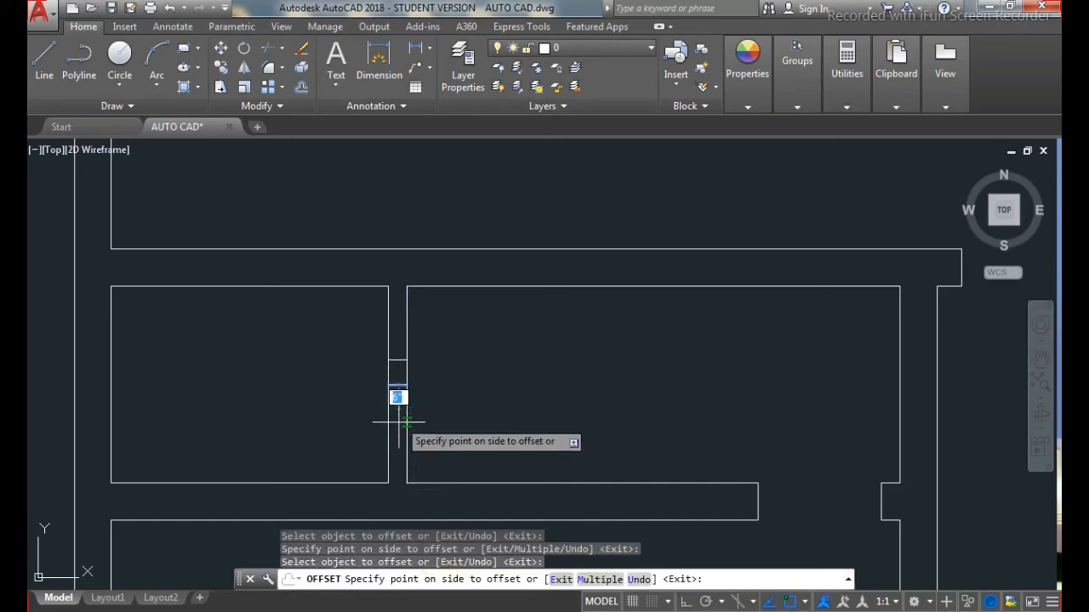
click(399, 421)
key(Escape)
Step: Delete the midpoint line in the thin vertical partition and connect the midpoints of its two offset marks with a center line
click(393, 384)
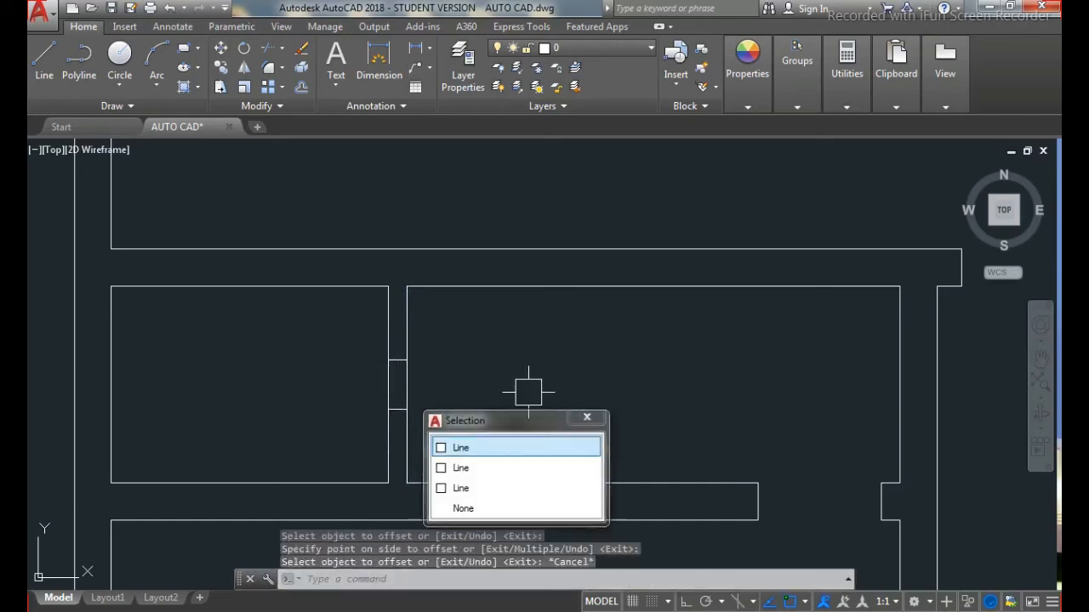
key(Delete)
text(l)
key(Return)
scroll(382, 335, up, 4)
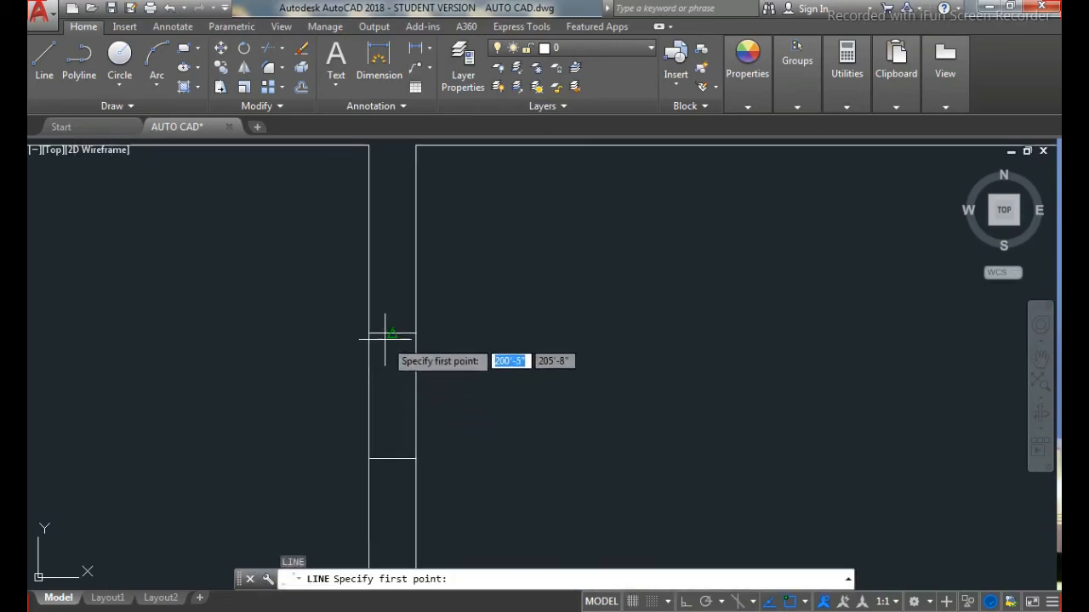
click(392, 333)
click(392, 460)
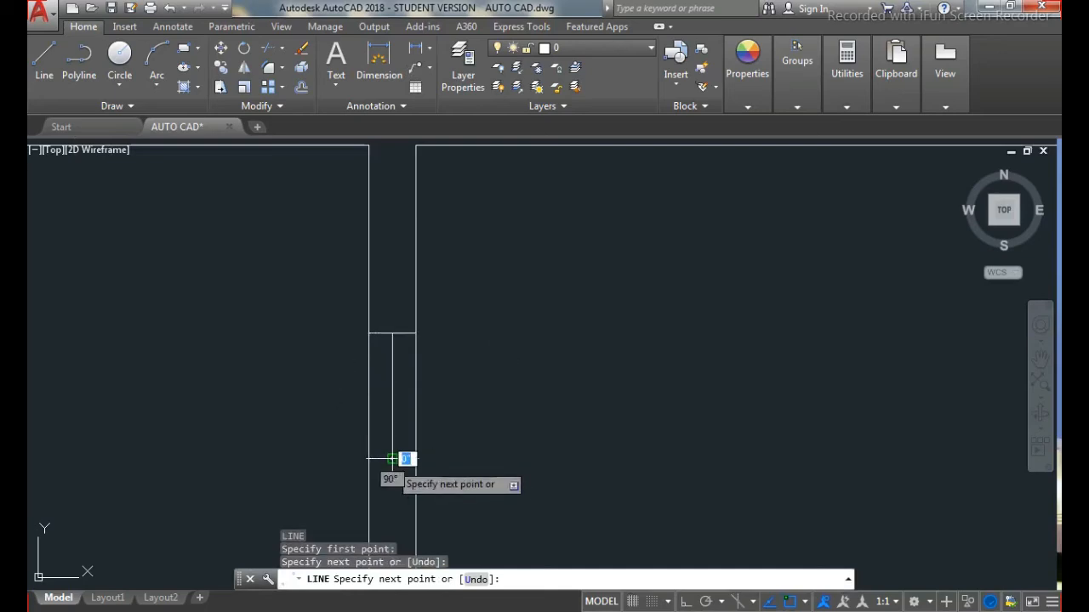
key(Return)
Step: Draw a short line across the thin horizontal partition in the upper-right bath area at the midpoint of its faces
scroll(383, 357, down, 4)
scroll(385, 356, down, 2)
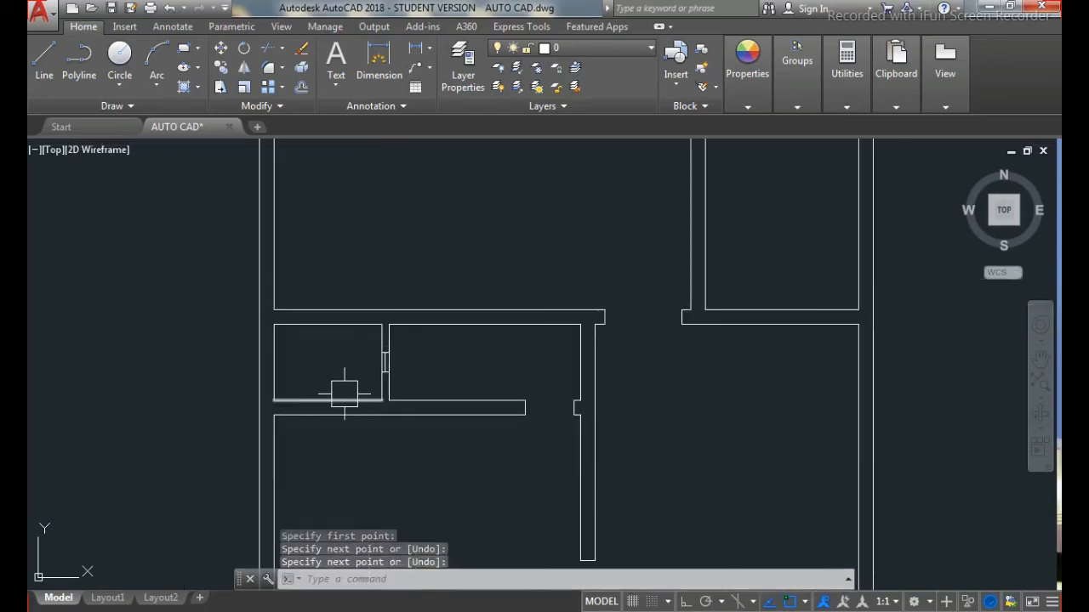
scroll(448, 365, down, 4)
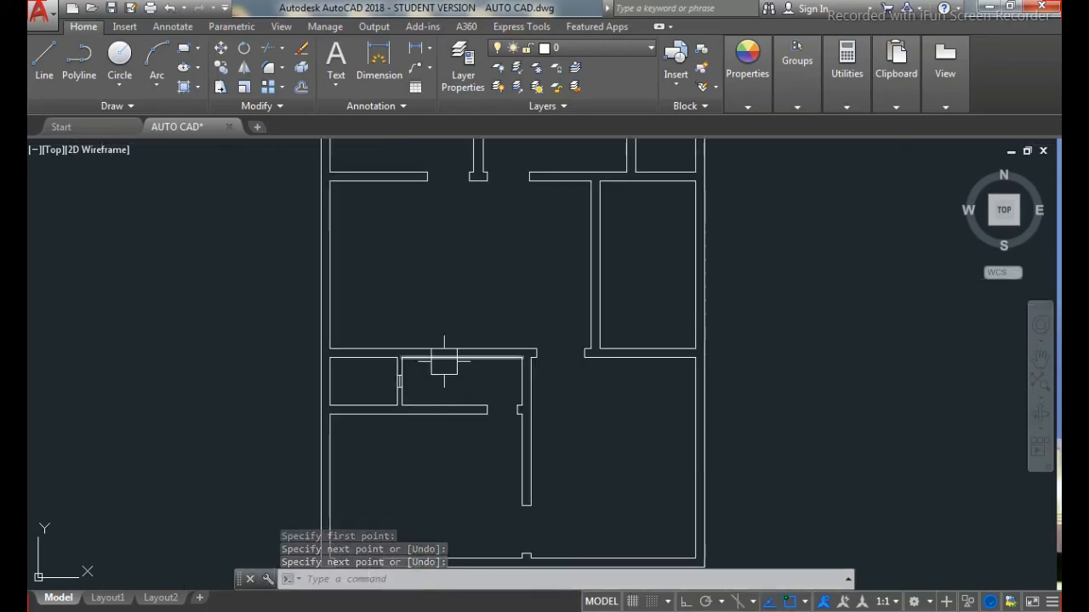
scroll(503, 426, down, 2)
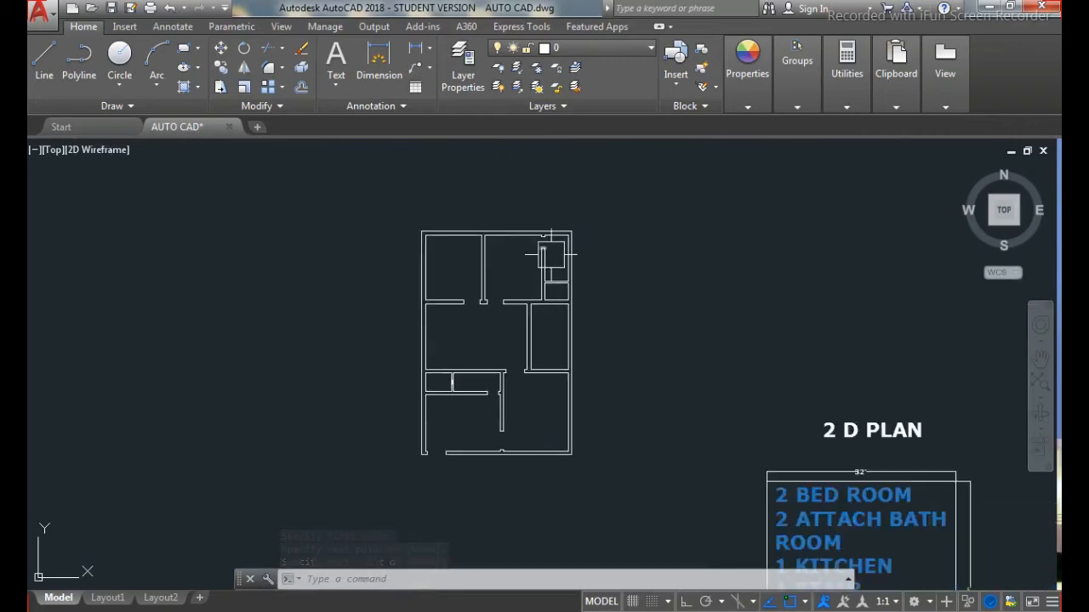
scroll(527, 366, up, 6)
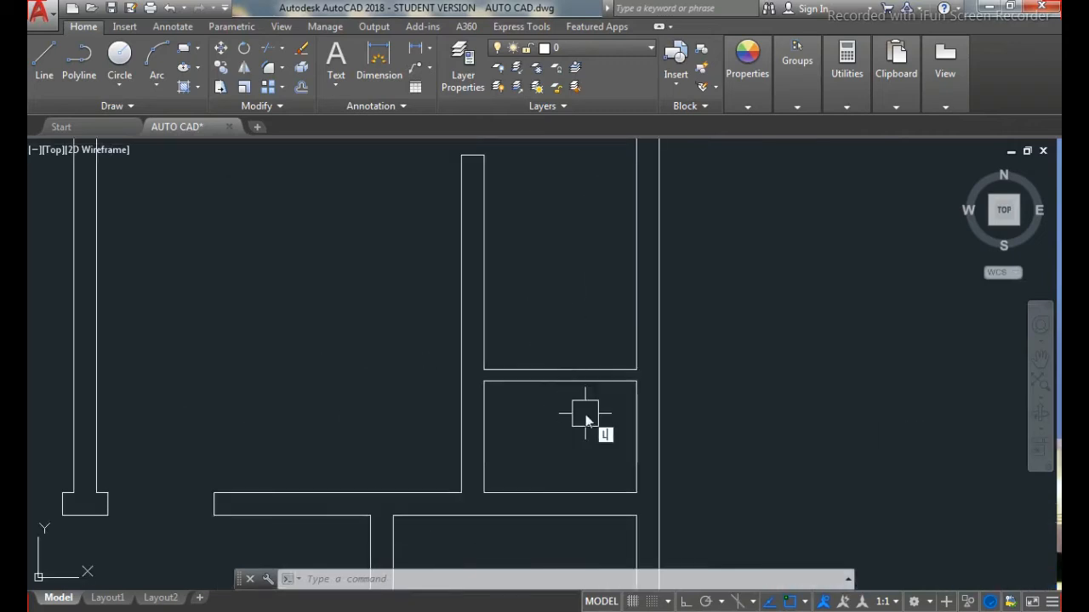
key(Return)
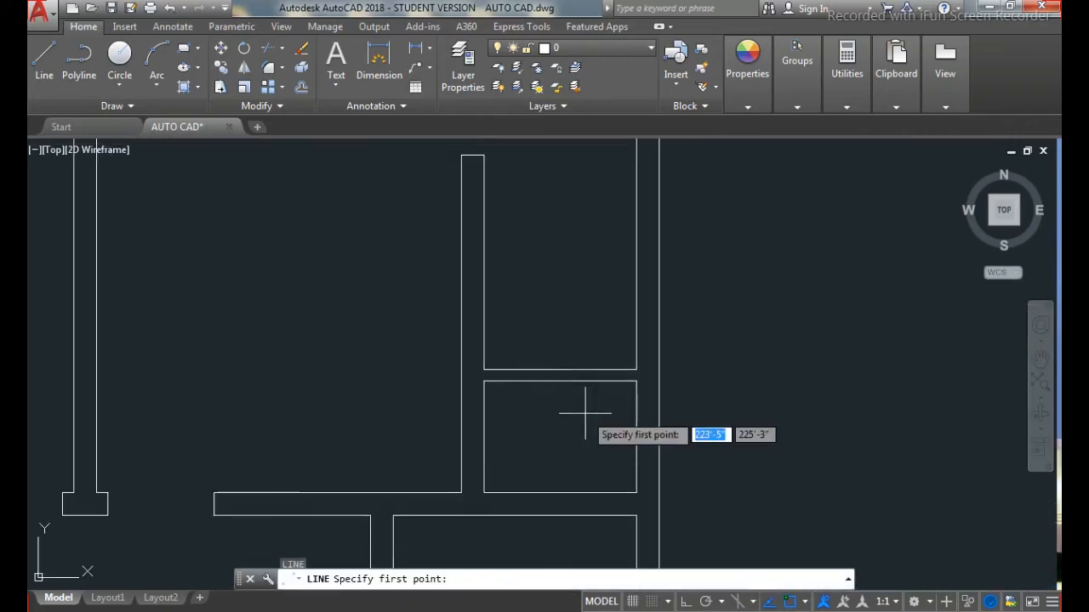
click(560, 370)
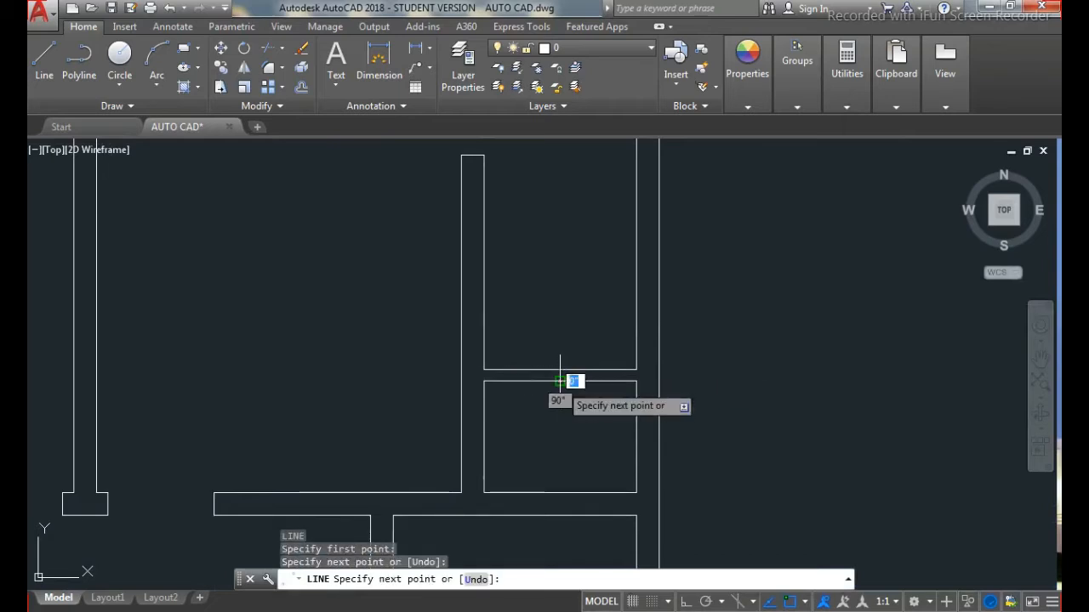
click(559, 381)
key(Escape)
key(Escape)
Step: Offset the midpoint line in the thin horizontal partition 6" to the right and 6" to the left
key(Return)
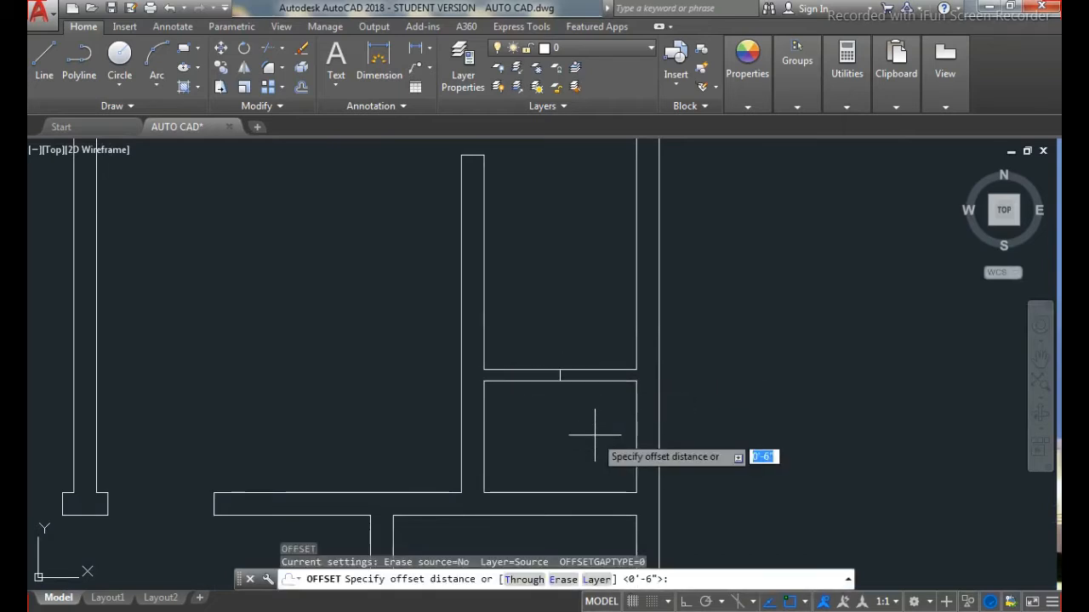
key(Return)
click(560, 376)
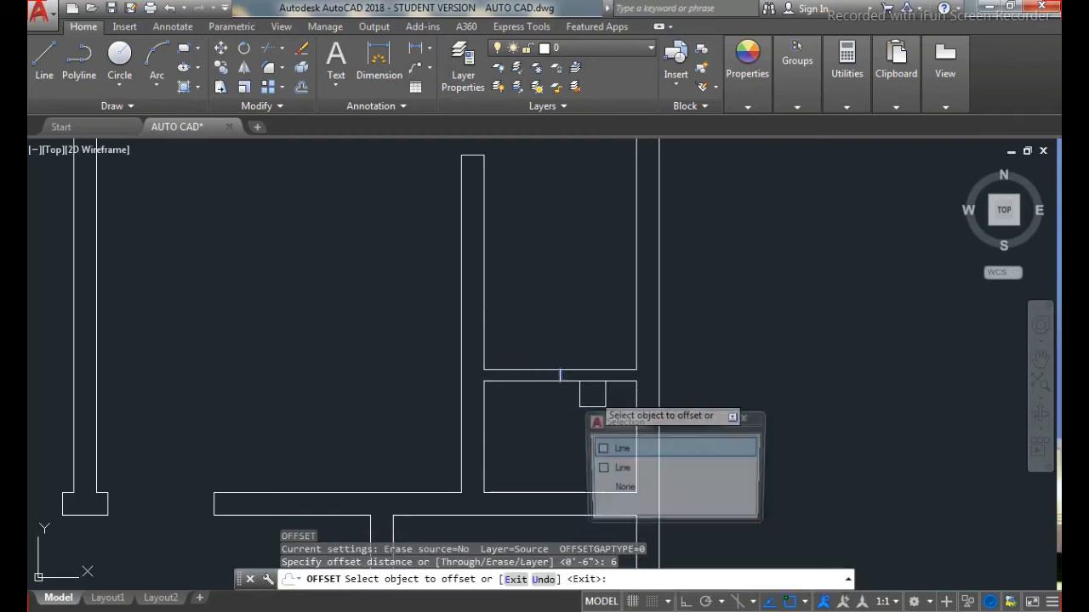
click(573, 394)
click(555, 384)
click(510, 394)
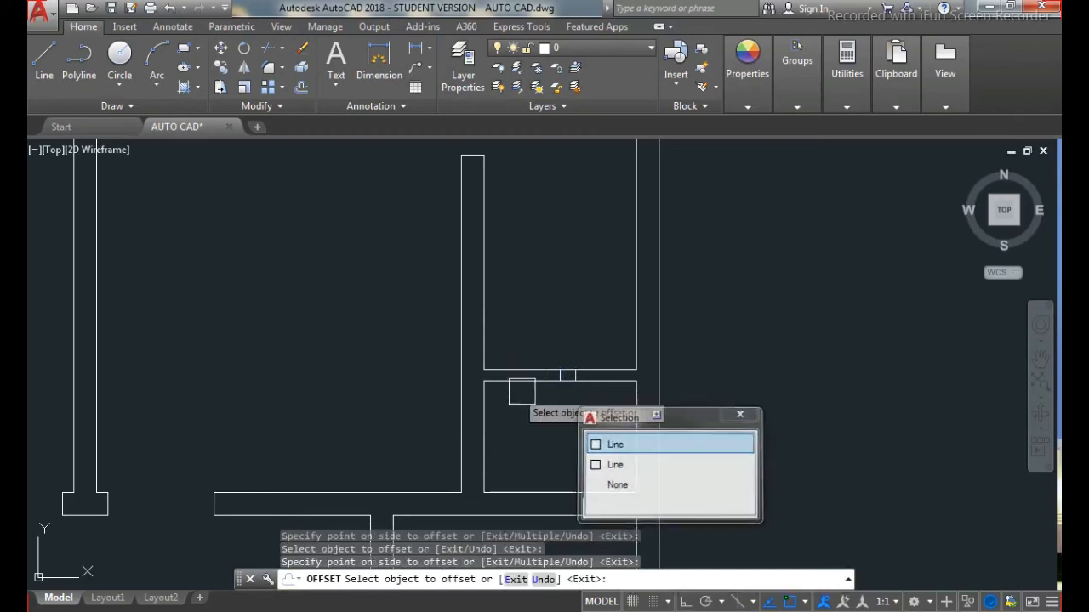
key(Escape)
Step: Delete the midpoint line in the thin horizontal partition and connect the midpoints of its two offset marks with a center line
scroll(561, 383, up, 6)
click(559, 377)
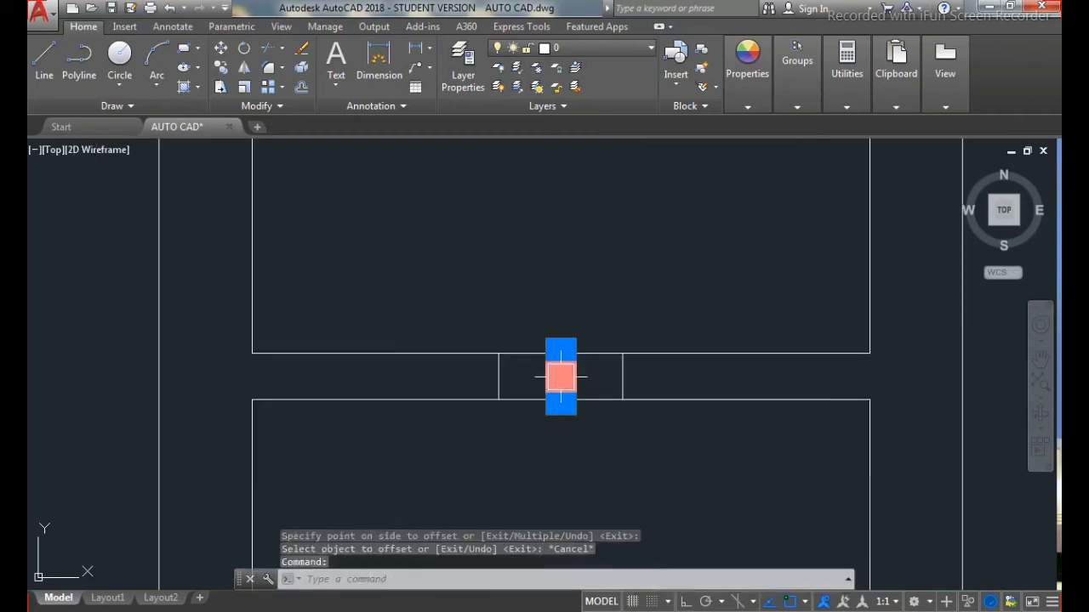
key(Delete)
key(Return)
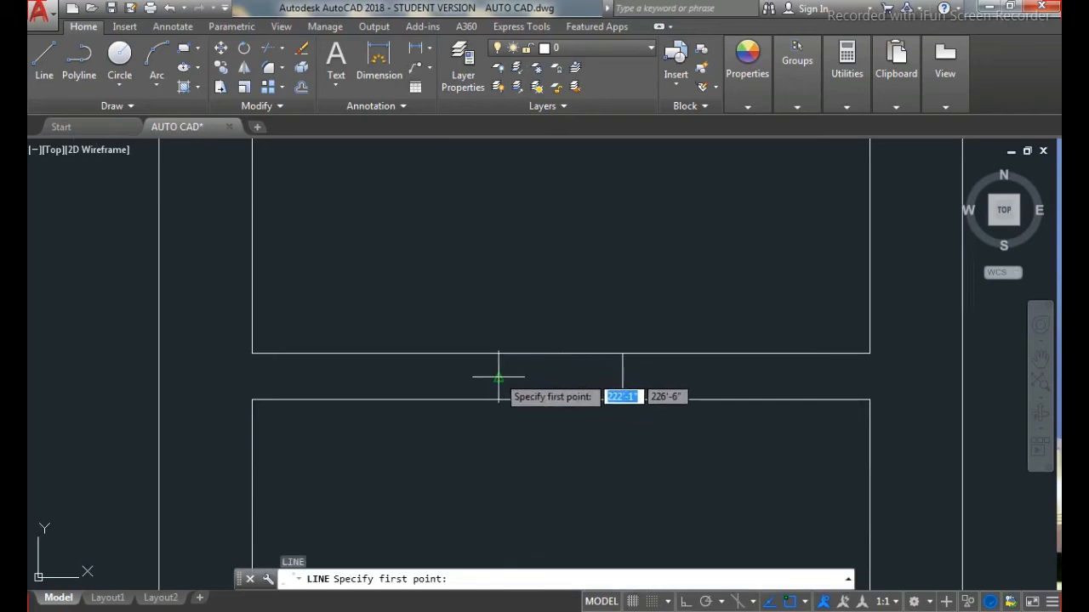
click(499, 378)
click(621, 378)
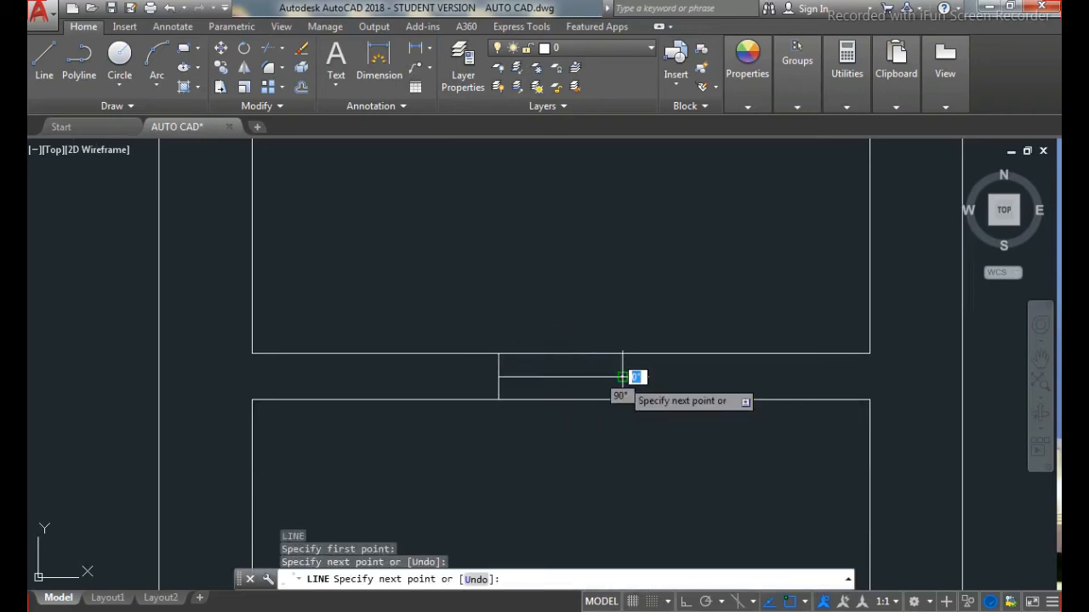
key(Escape)
Step: Draw a short line across the wall directly below the small upper-right room, from the midpoint of that wall's upper face
scroll(566, 306, down, 6)
scroll(564, 351, down, 5)
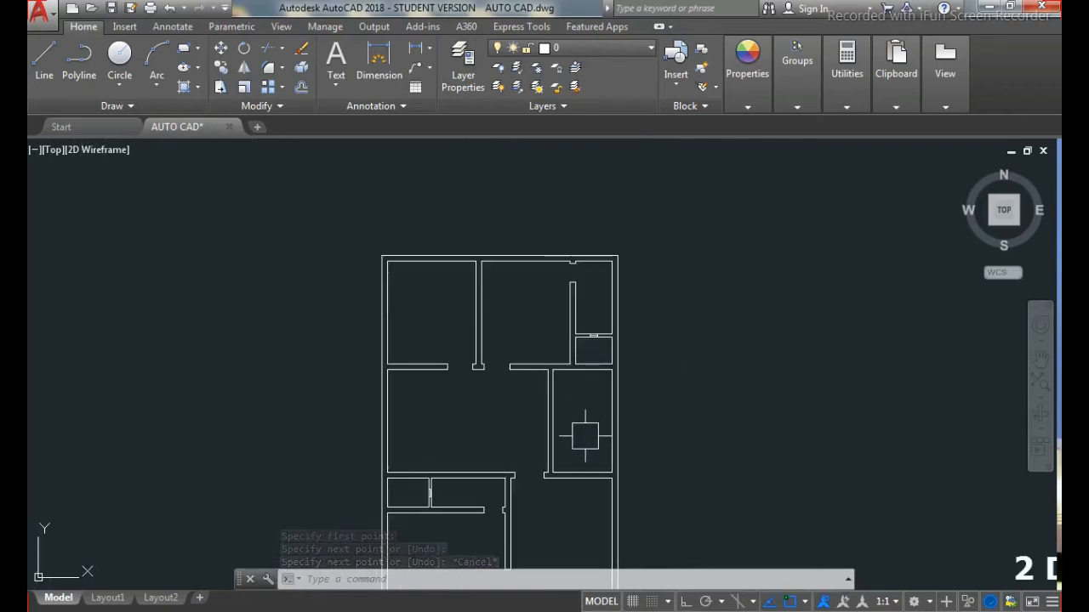
scroll(589, 374, up, 5)
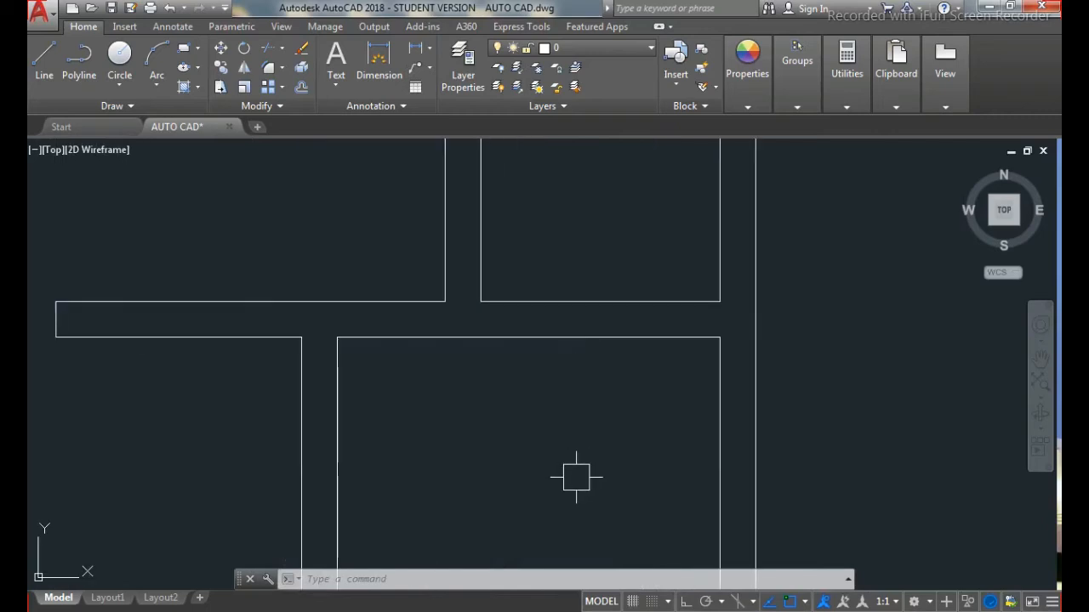
key(l)
key(Return)
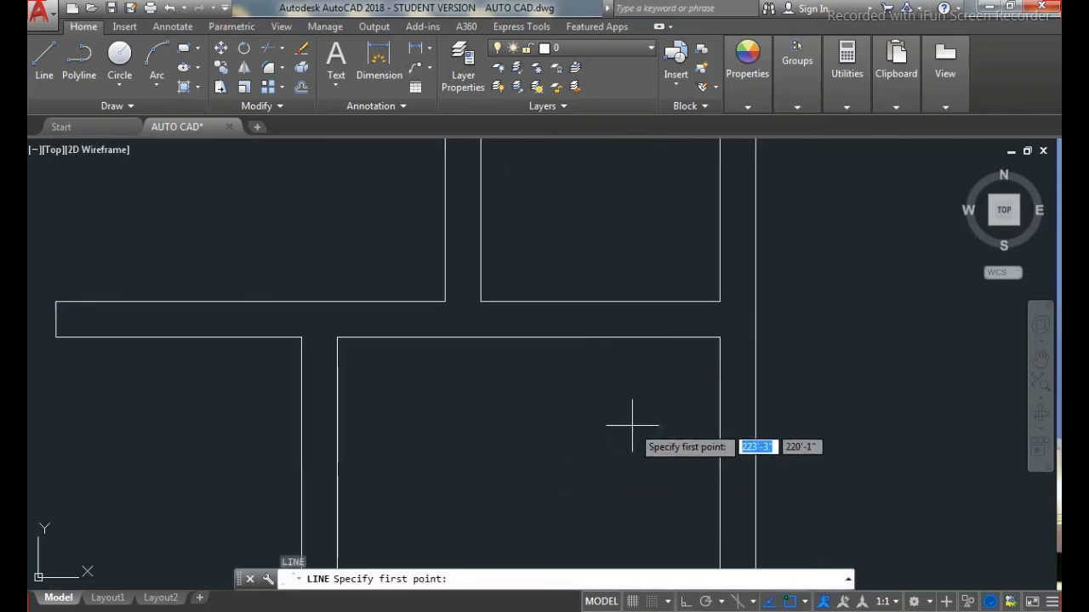
click(600, 302)
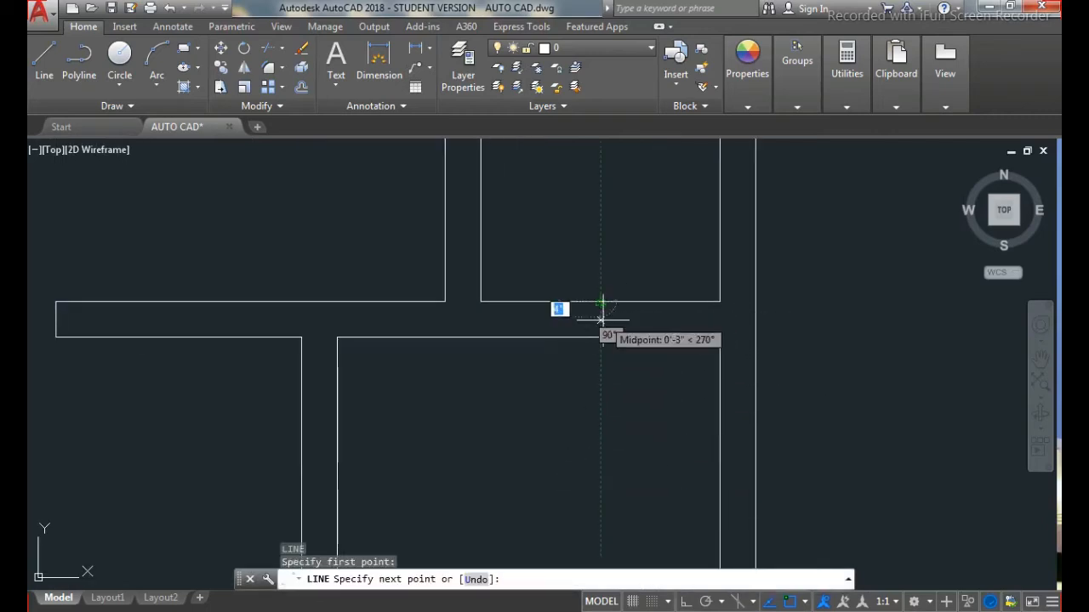
click(600, 338)
key(Escape)
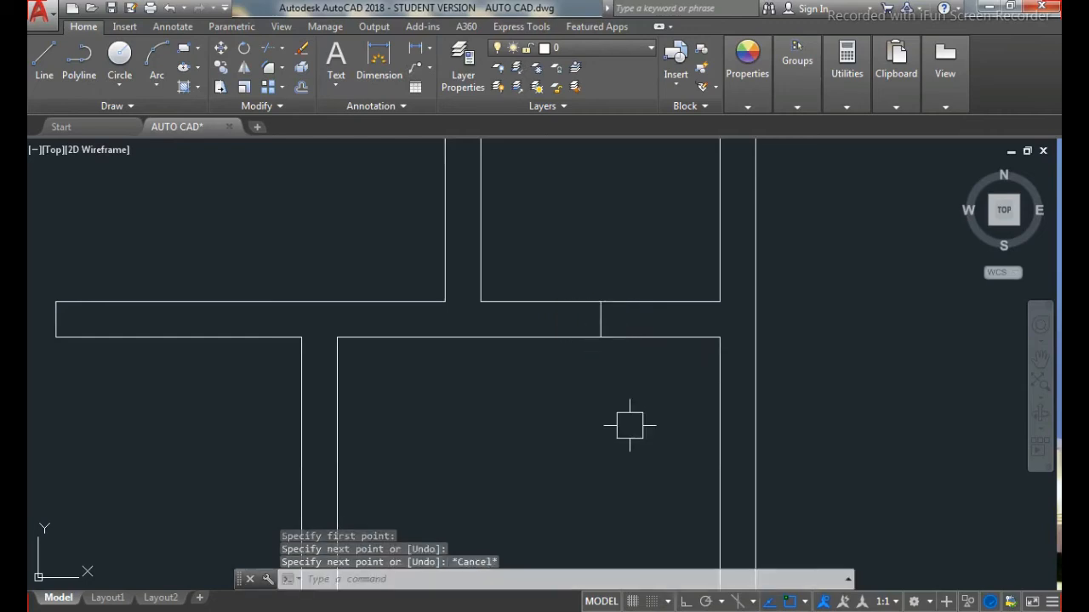
Step: Offset the line across the wall below the small upper-right room 1.5' to the right and 1.5' to the left
key(Return)
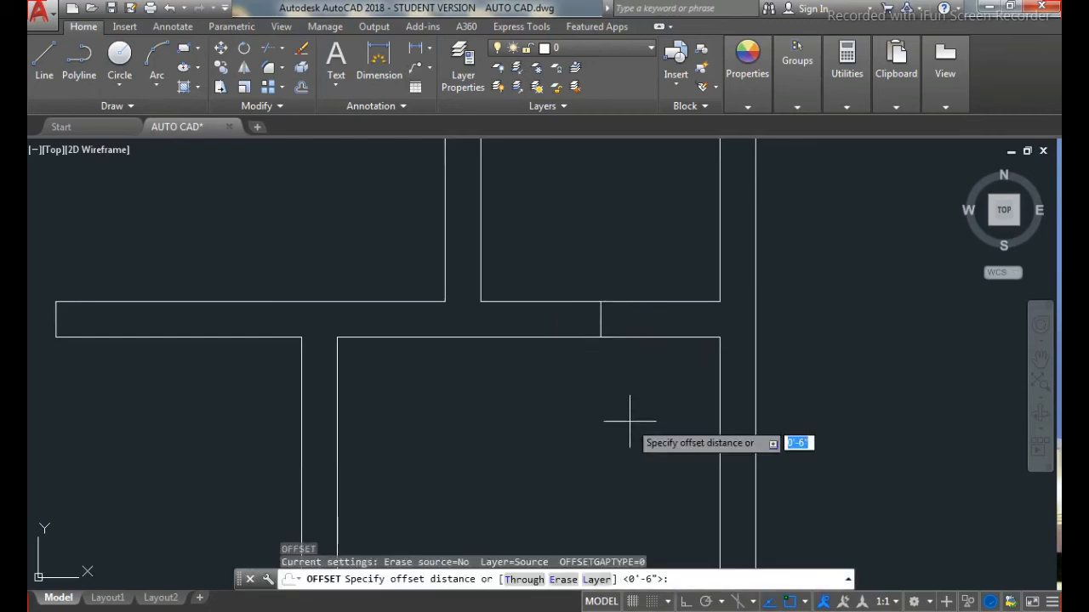
text(1.5)
key(Return)
click(601, 316)
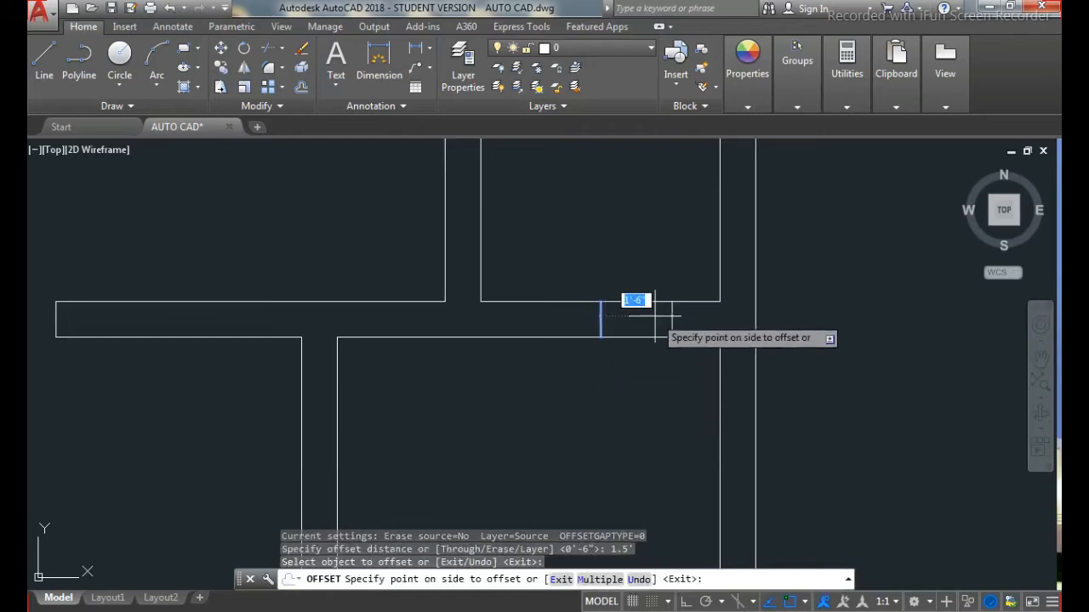
click(655, 316)
click(600, 317)
click(536, 317)
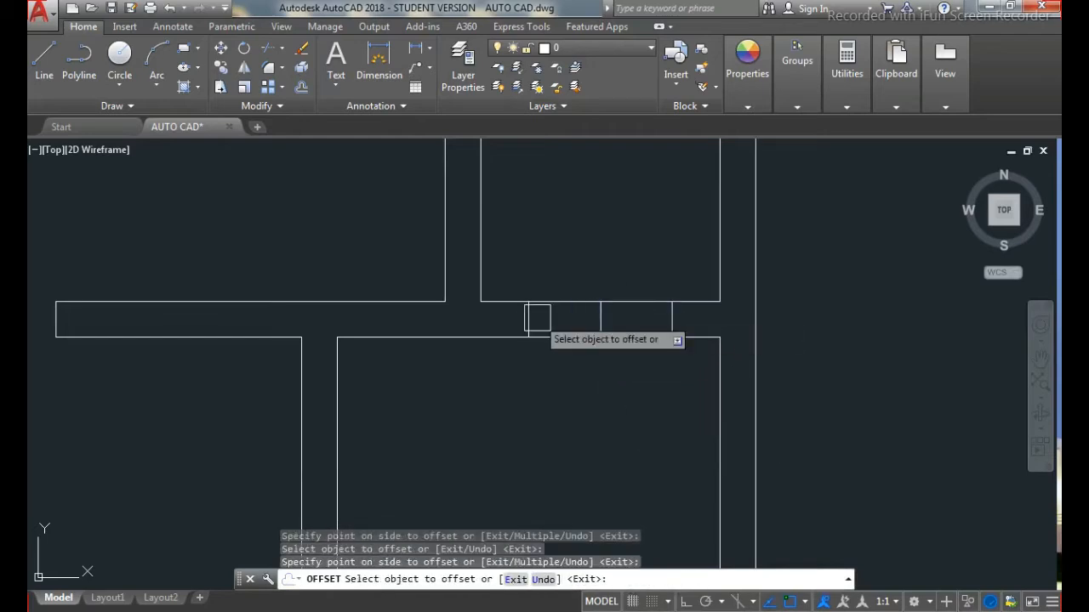
key(Escape)
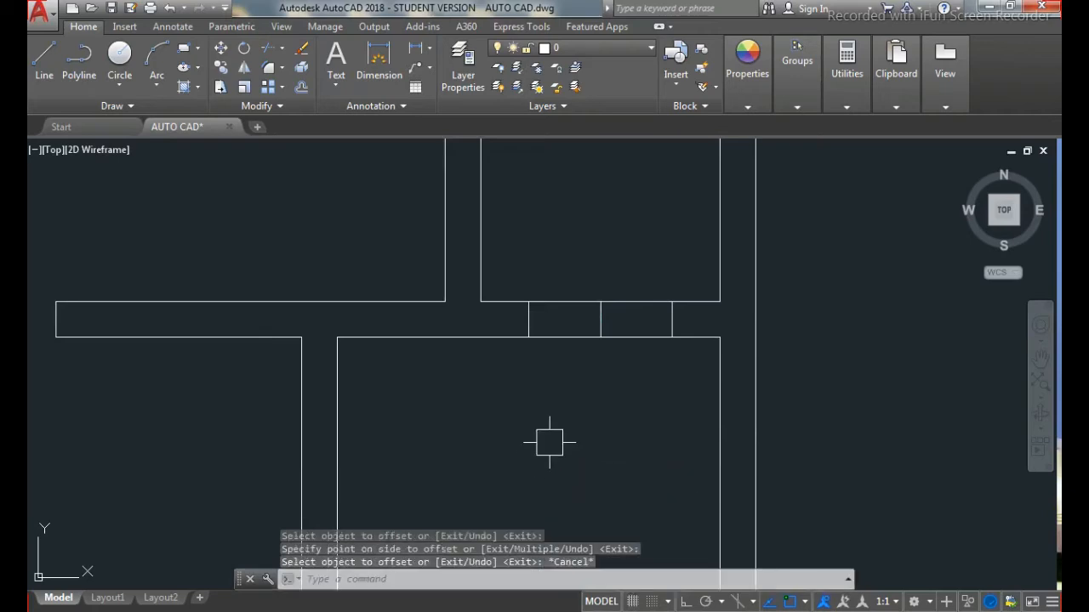
Step: Delete the middle line between the 1.5' offset marks and connect the marks' midpoints with a center line
click(602, 316)
key(Delete)
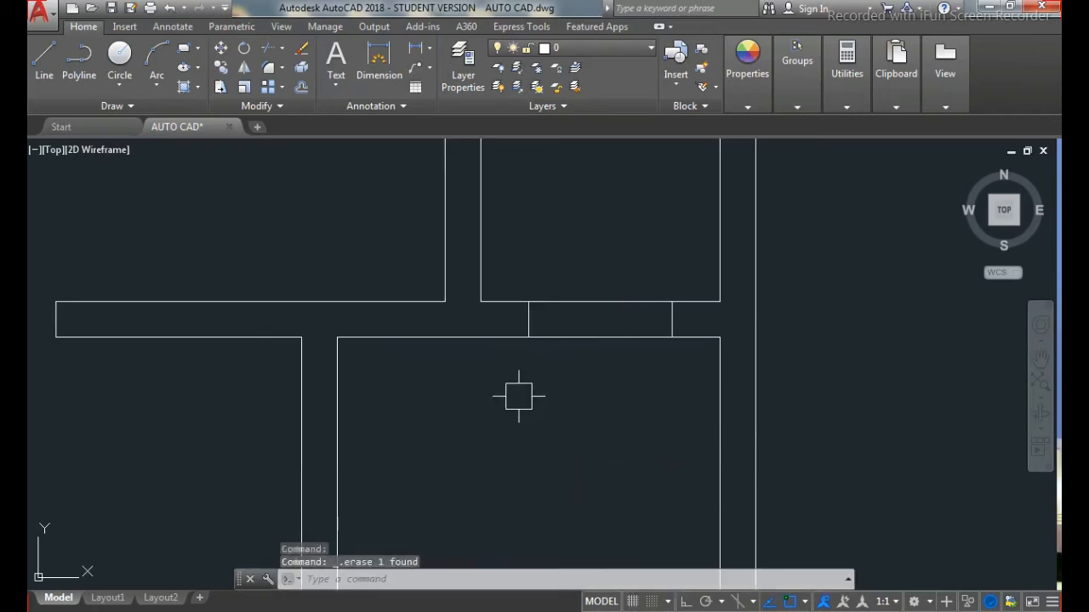
text(L)
key(Return)
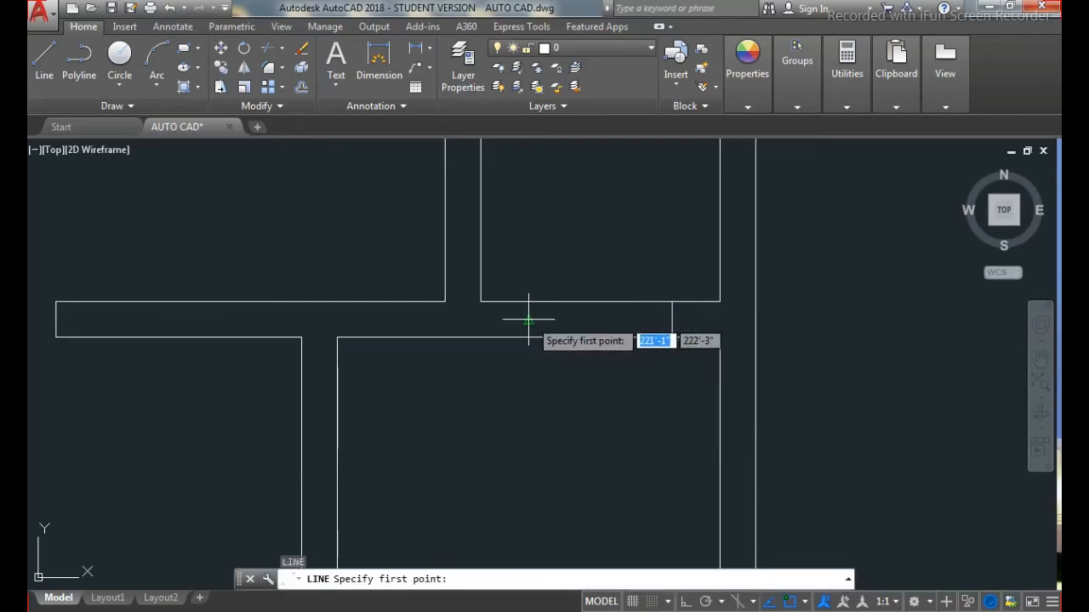
click(529, 319)
click(672, 319)
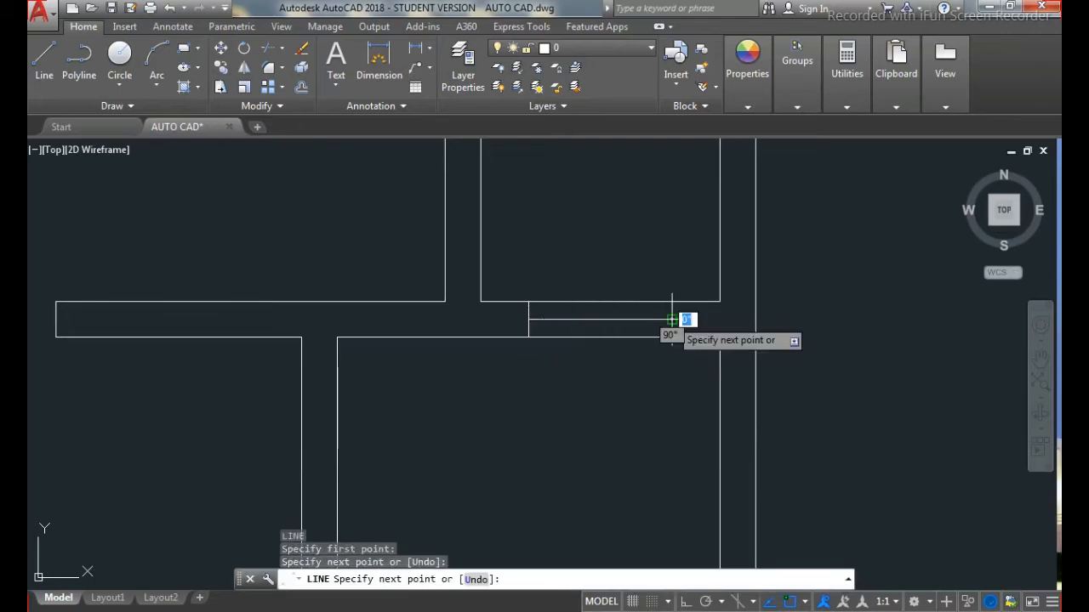
key(Escape)
Step: Draw a short line across the horizontal wall below the upper-left room at the midpoint of its upper face
scroll(668, 376, down, 5)
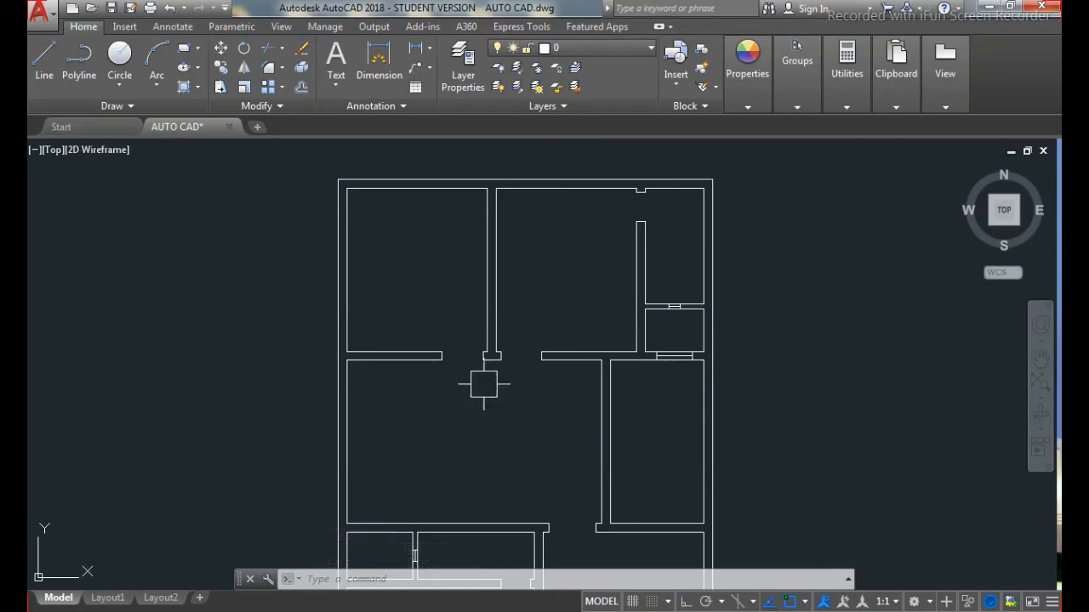
scroll(376, 356, up, 5)
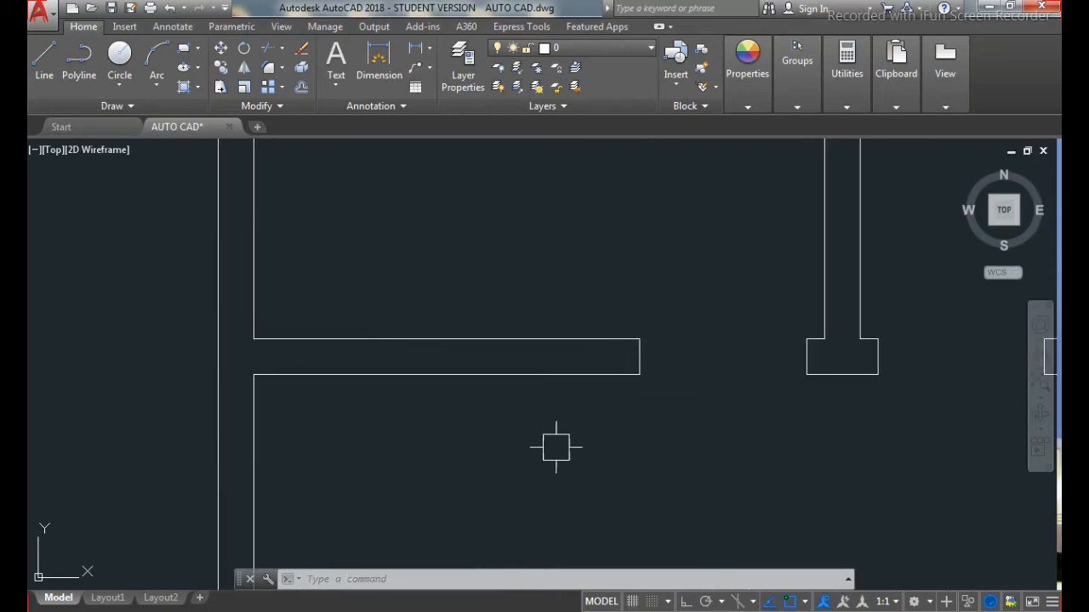
scroll(548, 402, down, 4)
text(l)
key(Return)
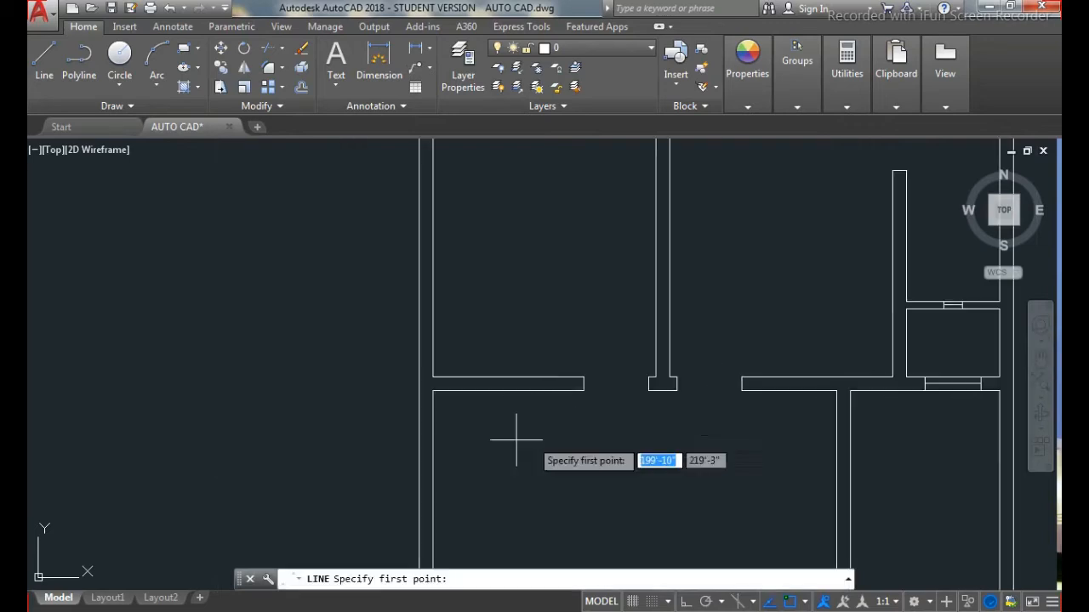
scroll(502, 370, up, 4)
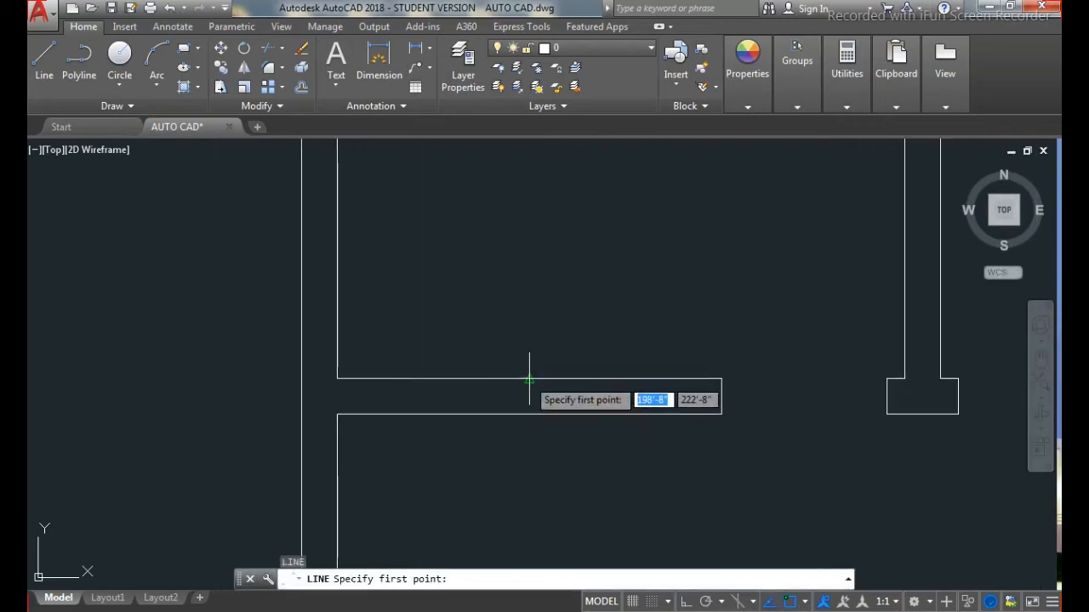
click(529, 379)
click(529, 414)
key(Escape)
Step: Offset the midpoint line in the wall below the upper-left room 2' to the right and 2' to the left
text(o)
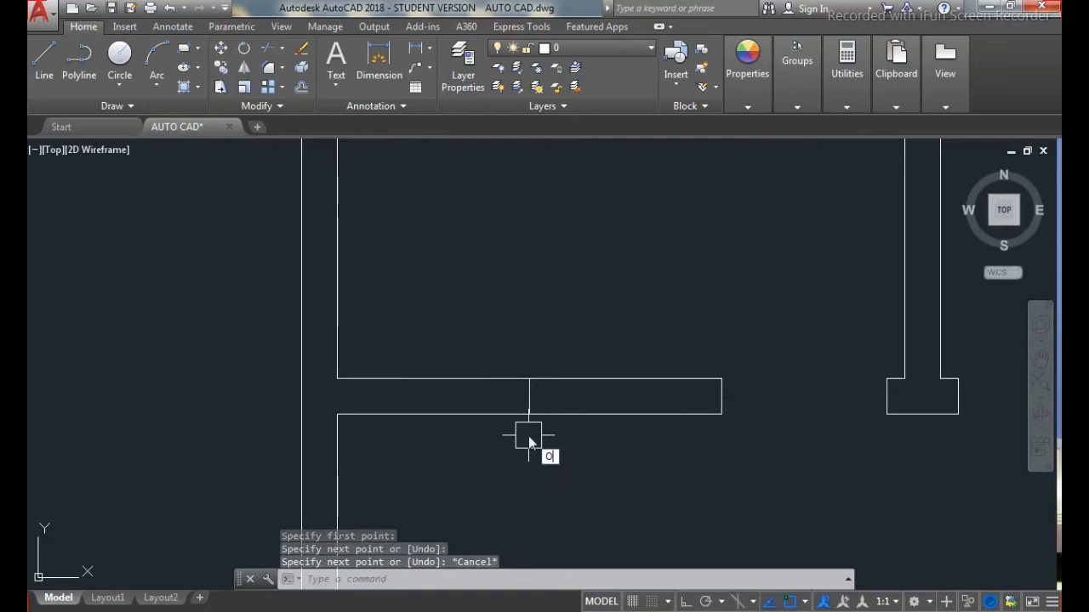
key(Return)
text(2)
key(Return)
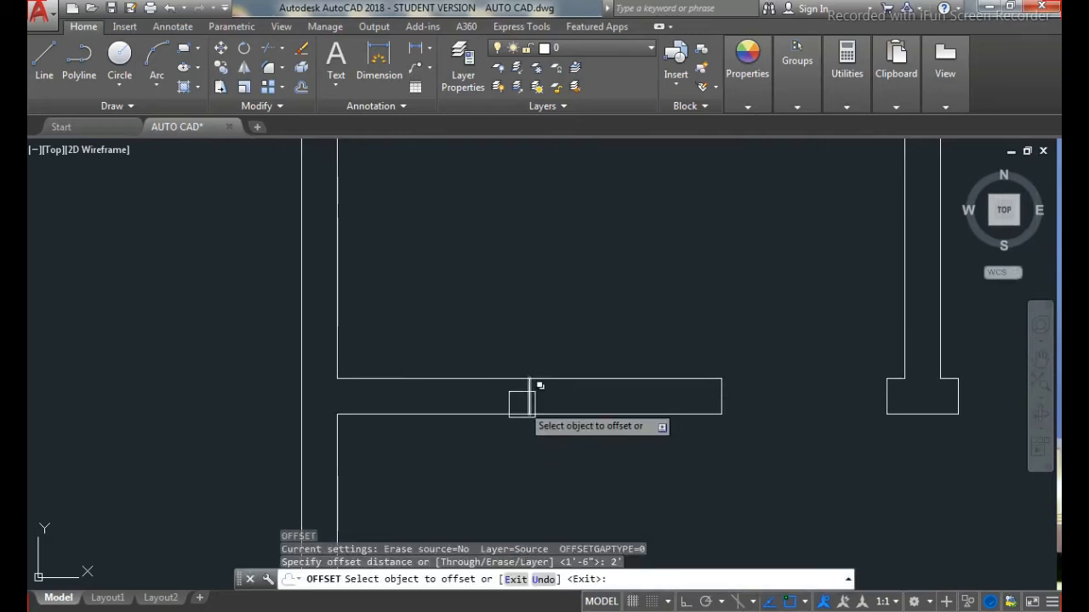
click(521, 404)
click(571, 396)
click(534, 399)
click(444, 398)
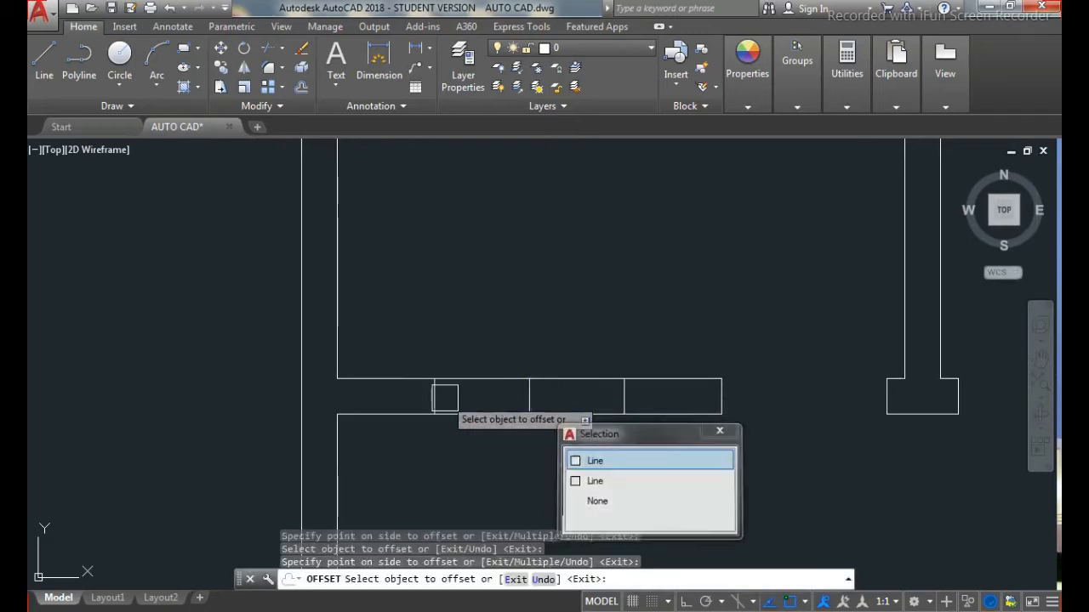
key(Escape)
key(Escape)
Step: Delete the middle line between the 2' offset marks in the upper-left room's lower wall and connect the marks' midpoints with a line
click(529, 396)
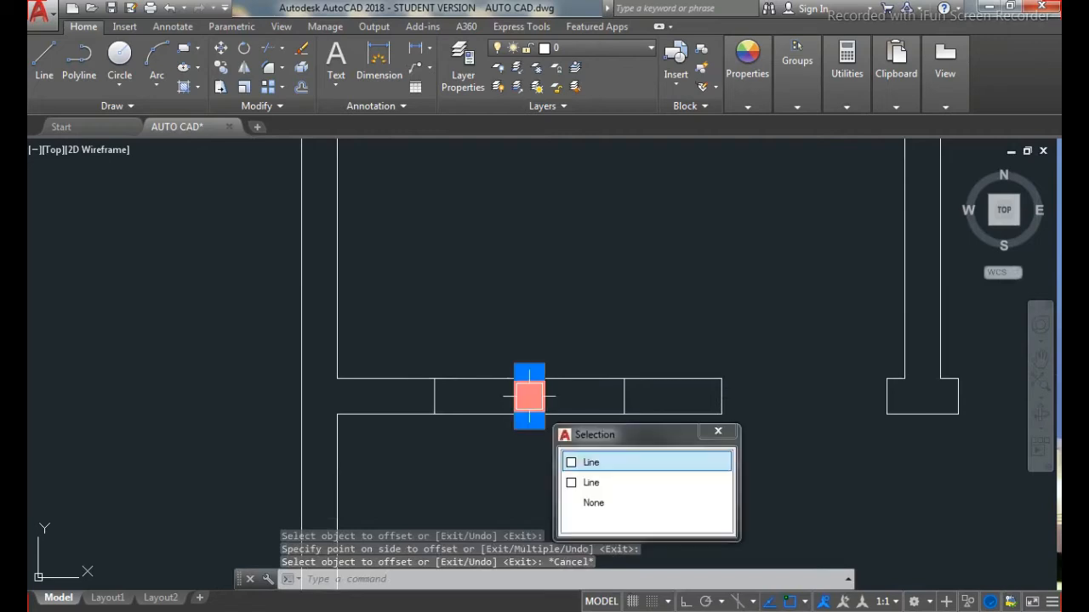
key(Delete)
text(l)
key(Return)
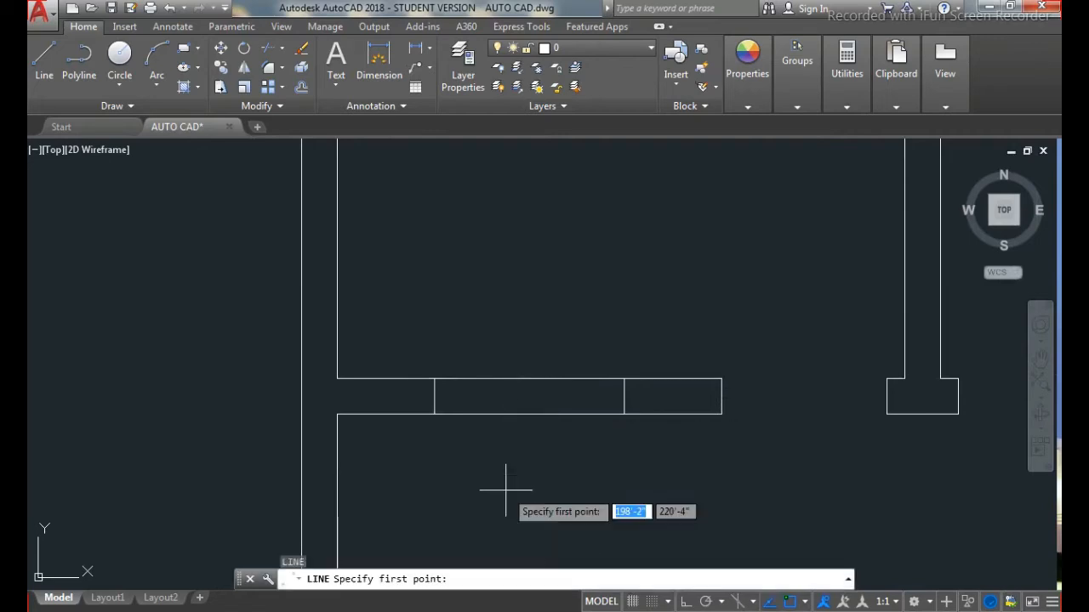
click(434, 397)
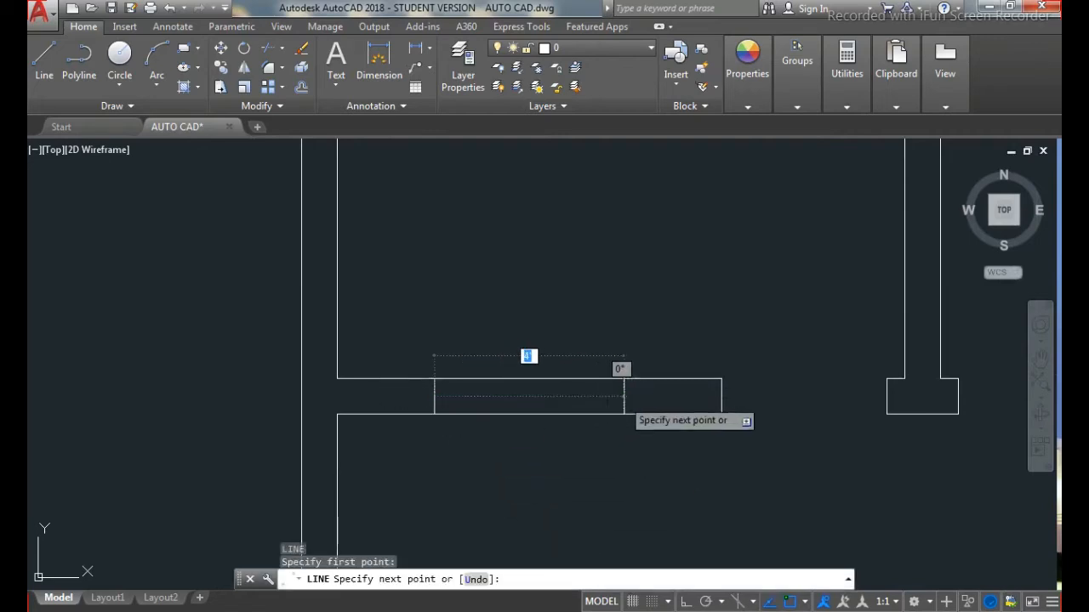
click(624, 397)
key(Escape)
scroll(510, 332, down, 4)
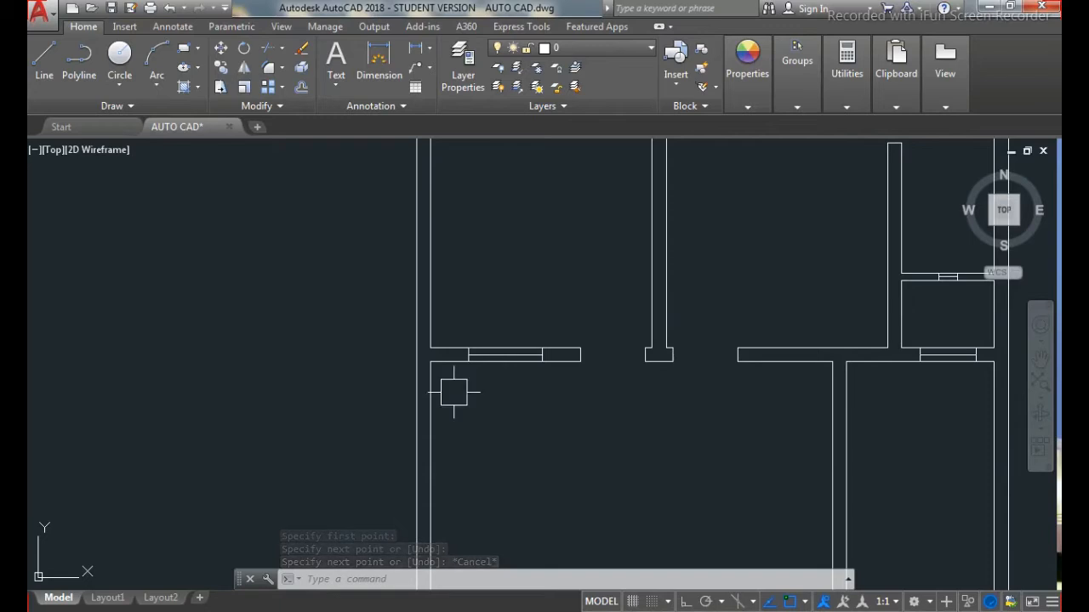
scroll(451, 263, down, 3)
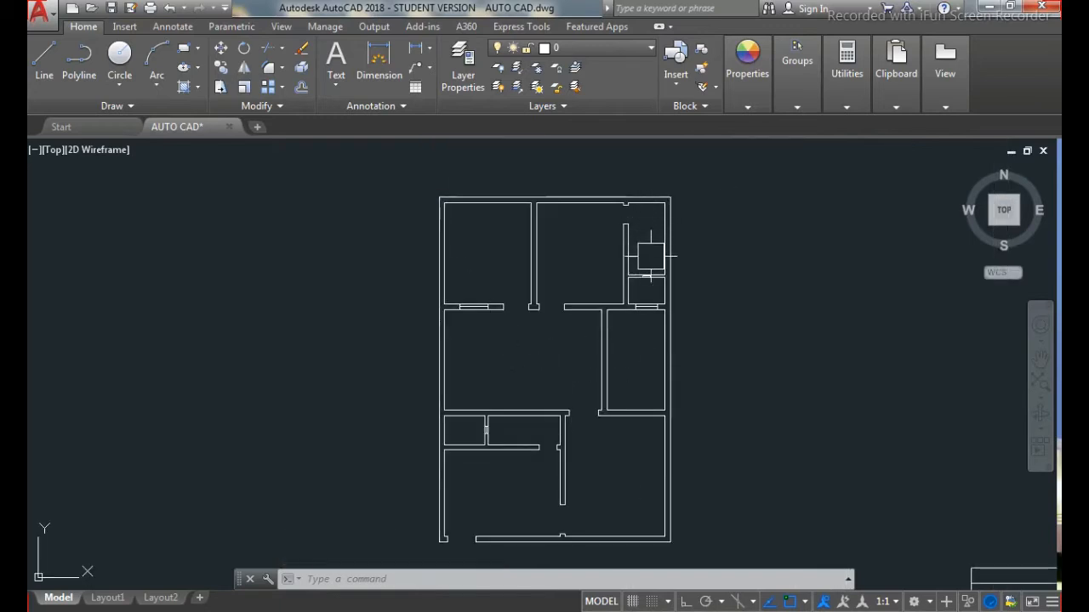
scroll(646, 248, up, 4)
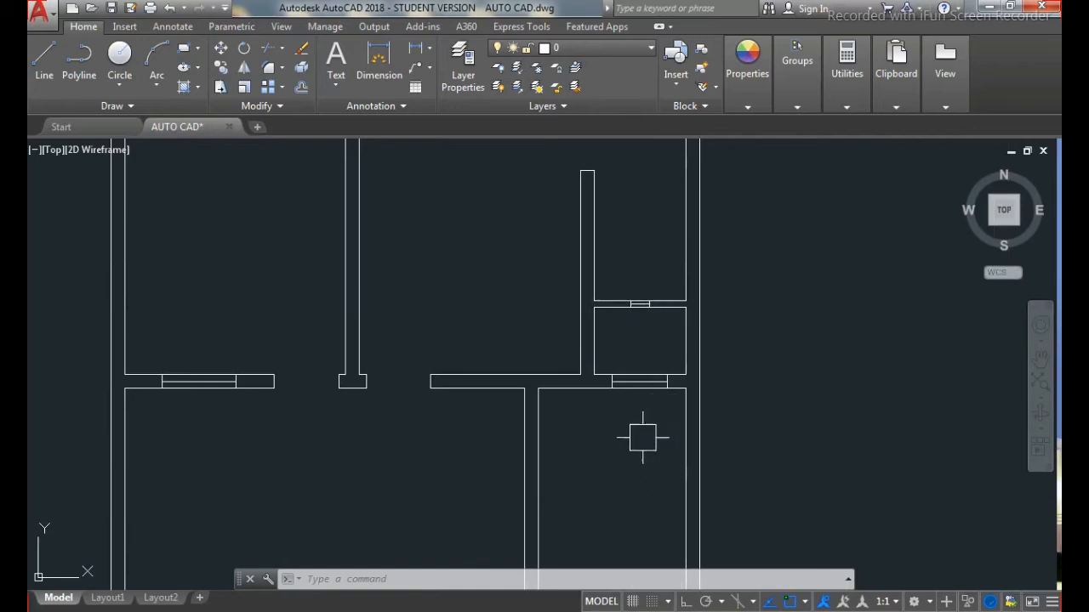
scroll(619, 387, down, 2)
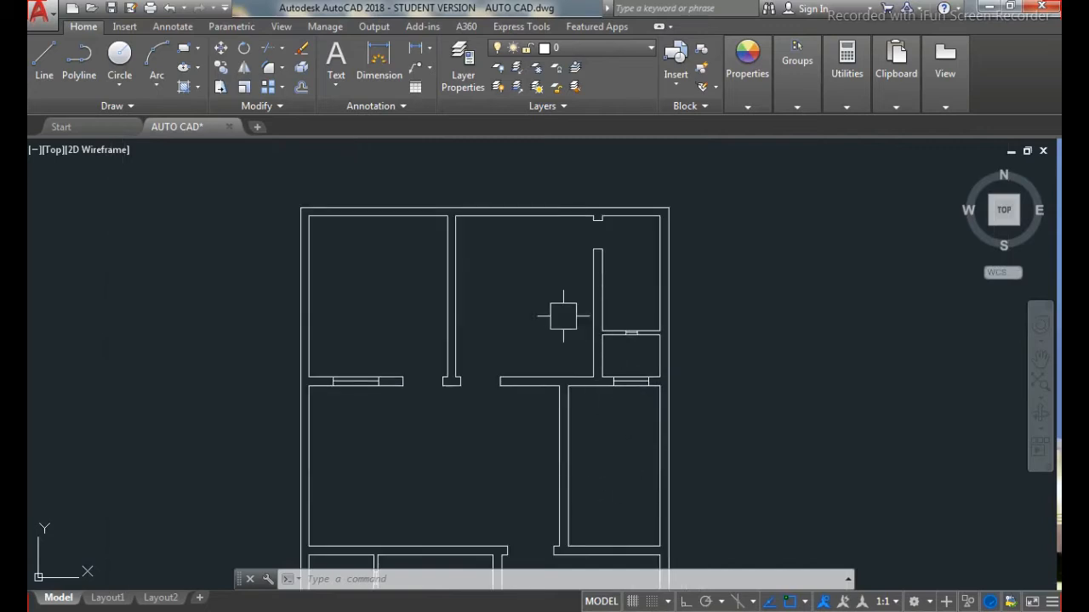
scroll(564, 311, down, 2)
scroll(583, 313, up, 3)
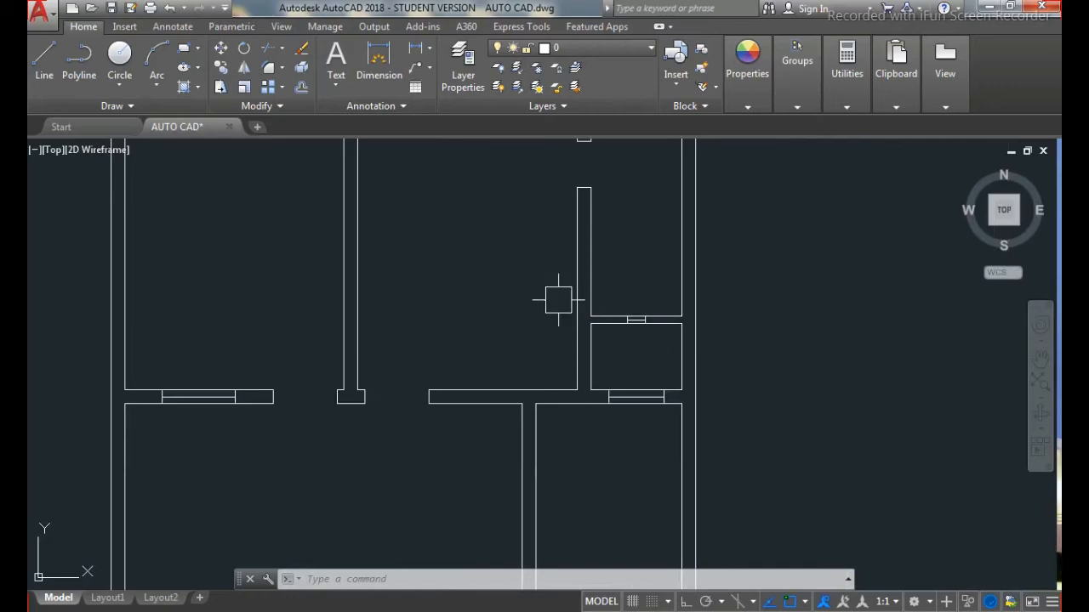
scroll(553, 306, down, 4)
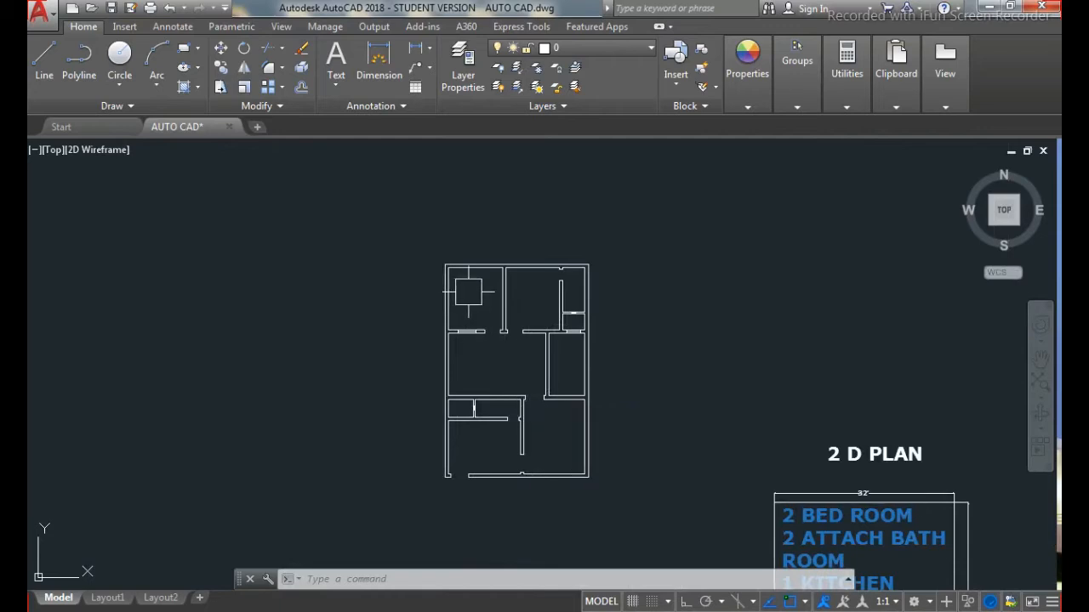
Step: Create multiline text spanning the upper-left room, reading "BED ROOM" with "12'X14'" on a second line
text(t)
key(Return)
scroll(470, 291, up, 2)
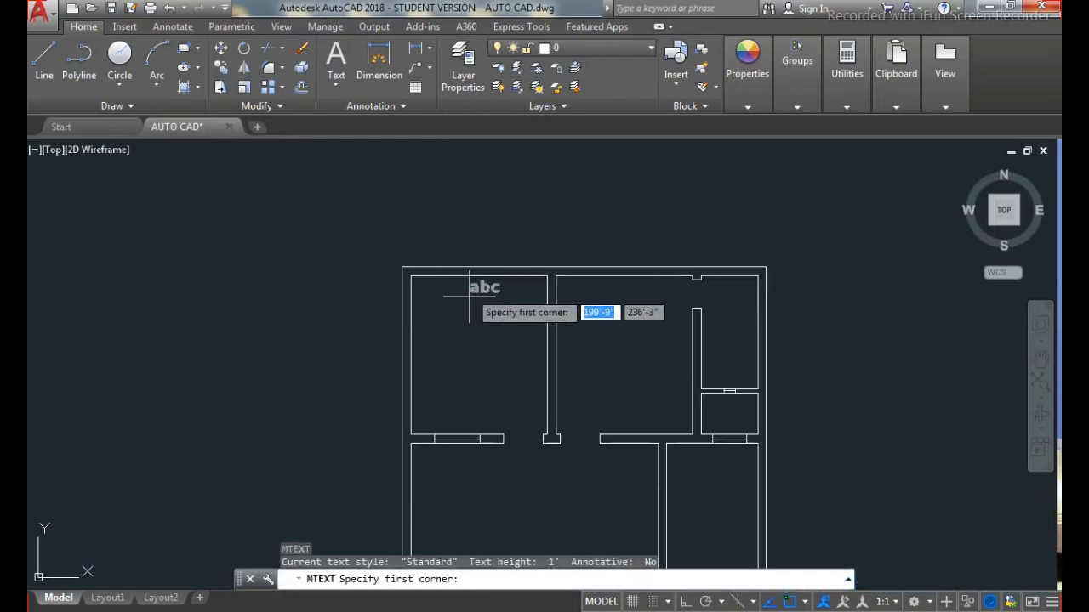
click(412, 277)
click(545, 439)
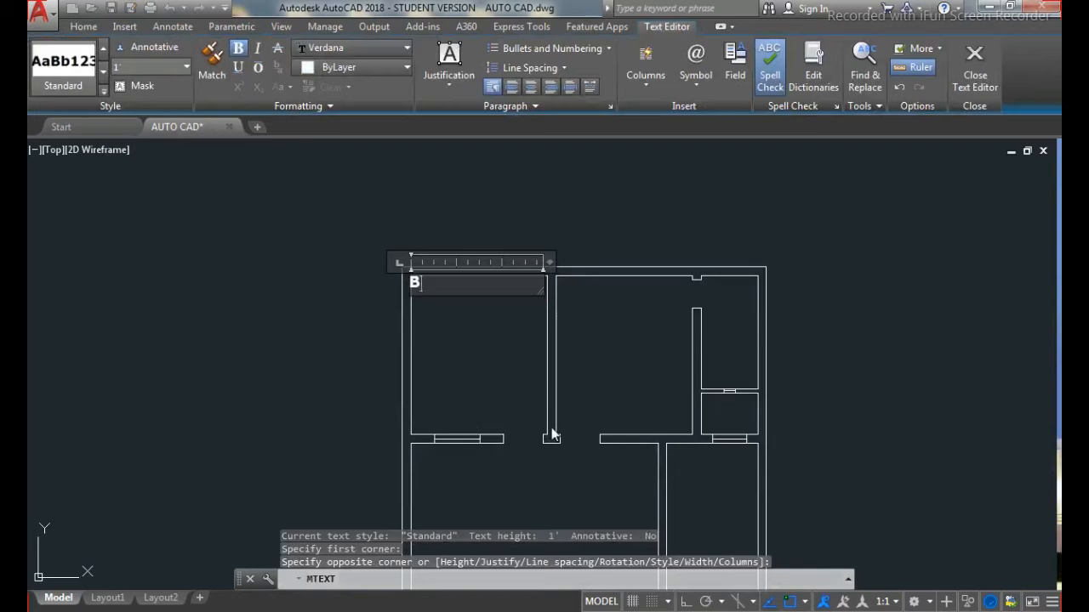
text(BED ROOM)
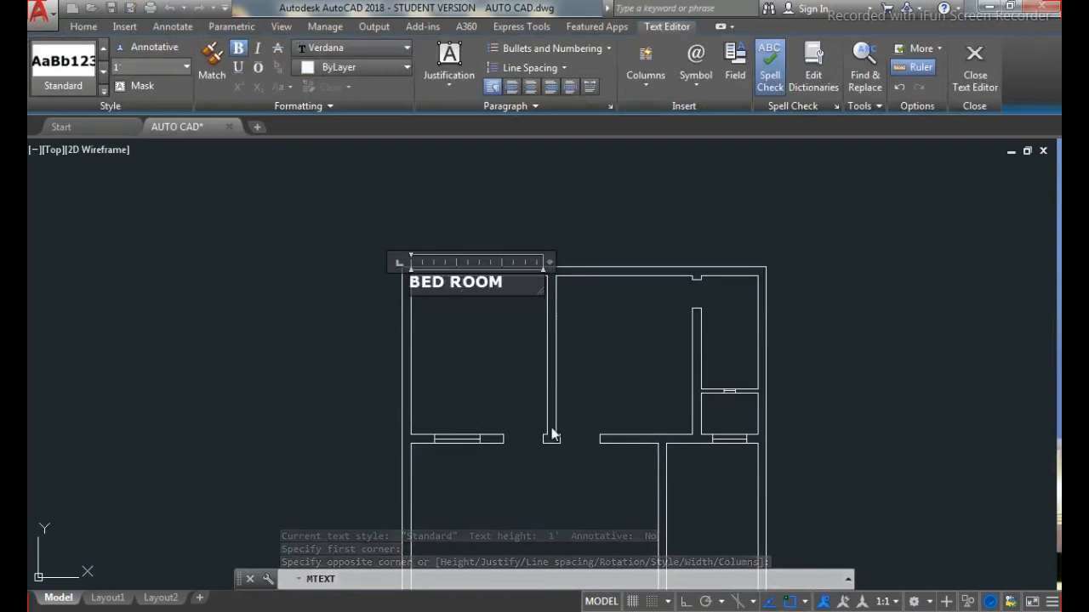
key(Return)
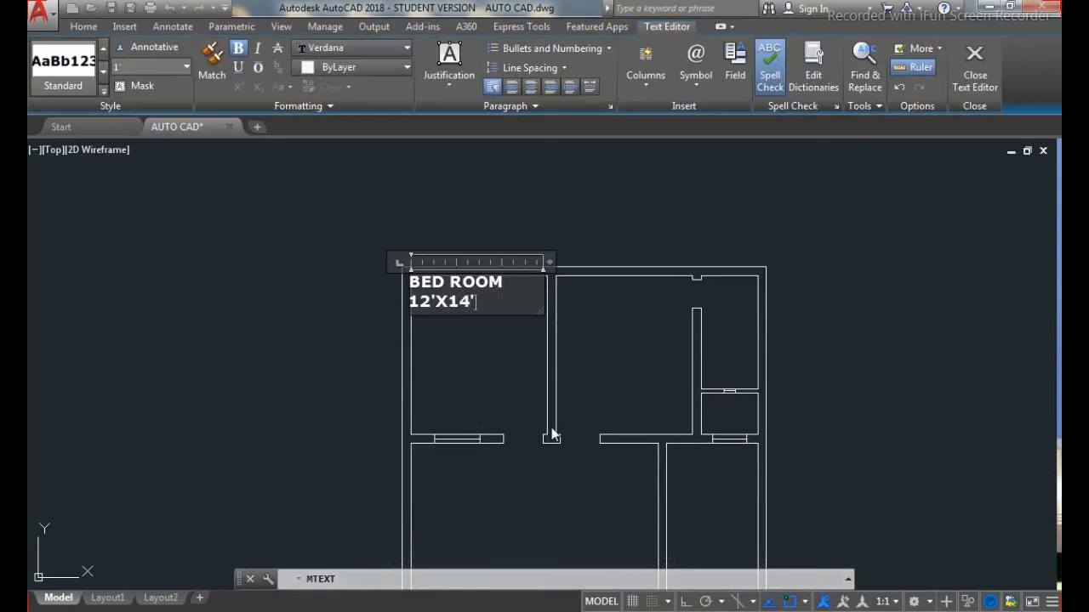
Step: Justify the upper-left room's label to Middle Center and finish the text
click(451, 67)
click(461, 183)
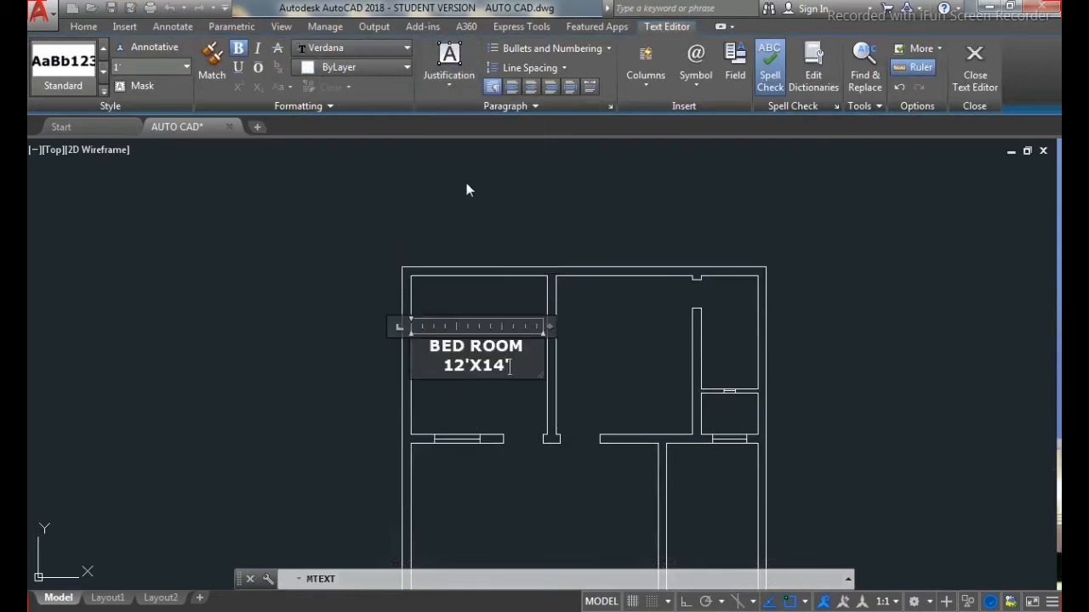
click(468, 202)
Step: Copy the "BED ROOM 12'X14'" label horizontally about 13'-3" to the right into the adjacent upper room
click(477, 353)
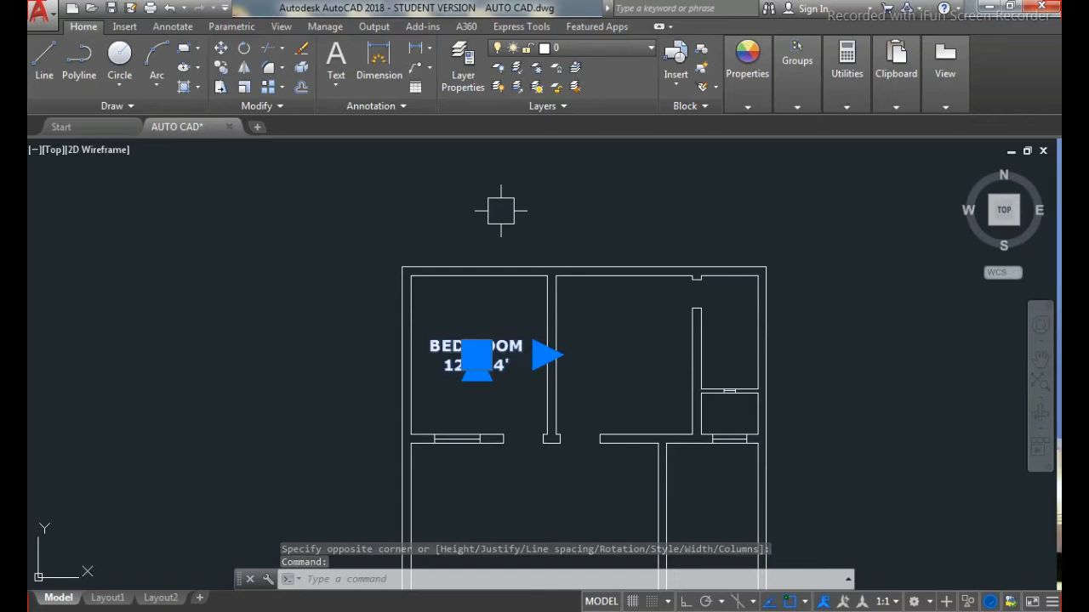
text(co)
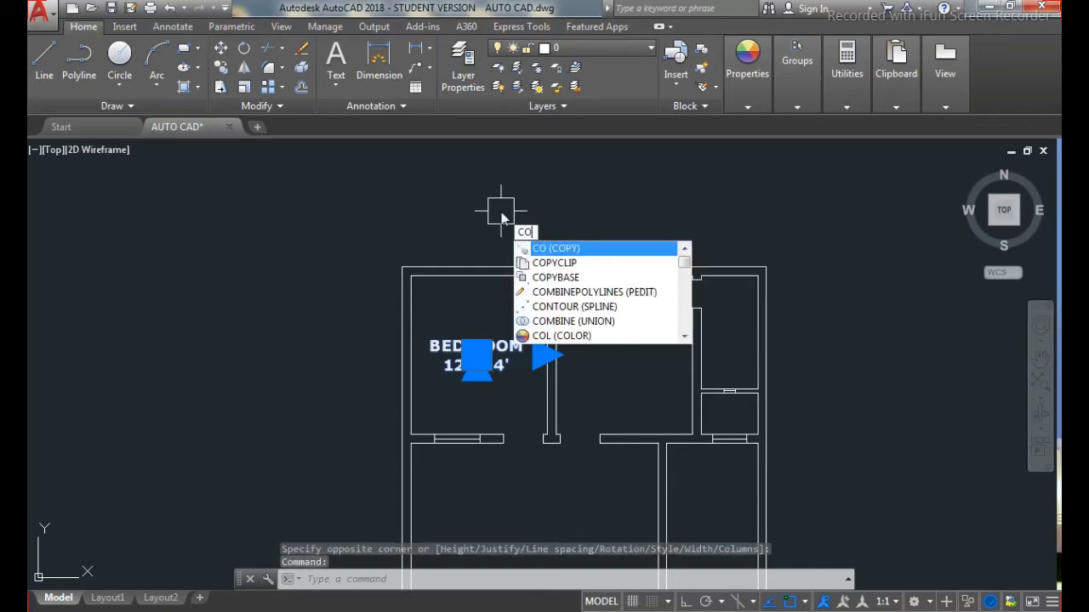
key(Return)
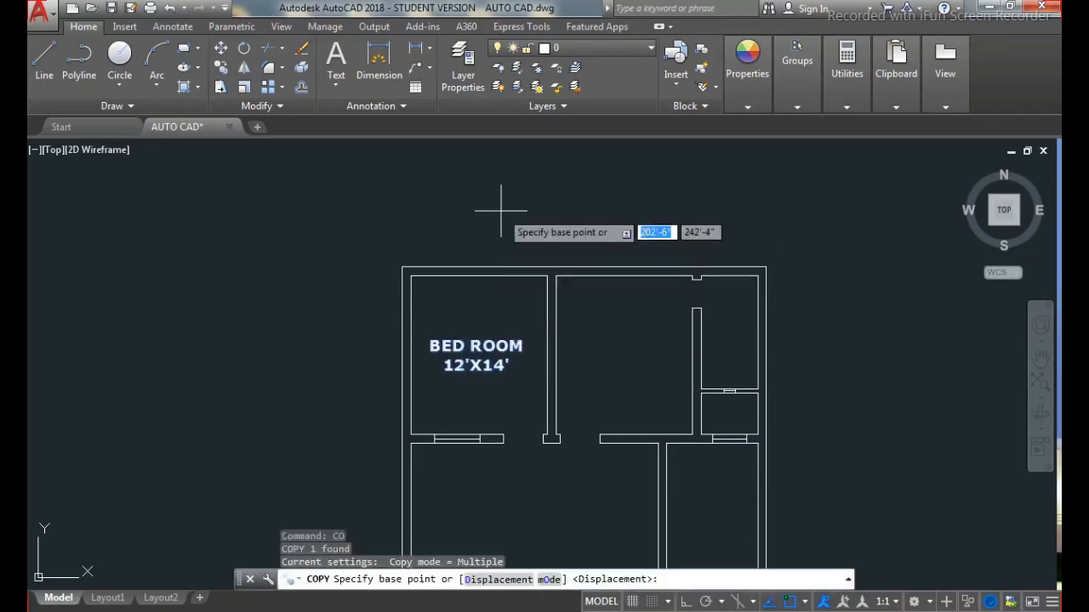
click(478, 354)
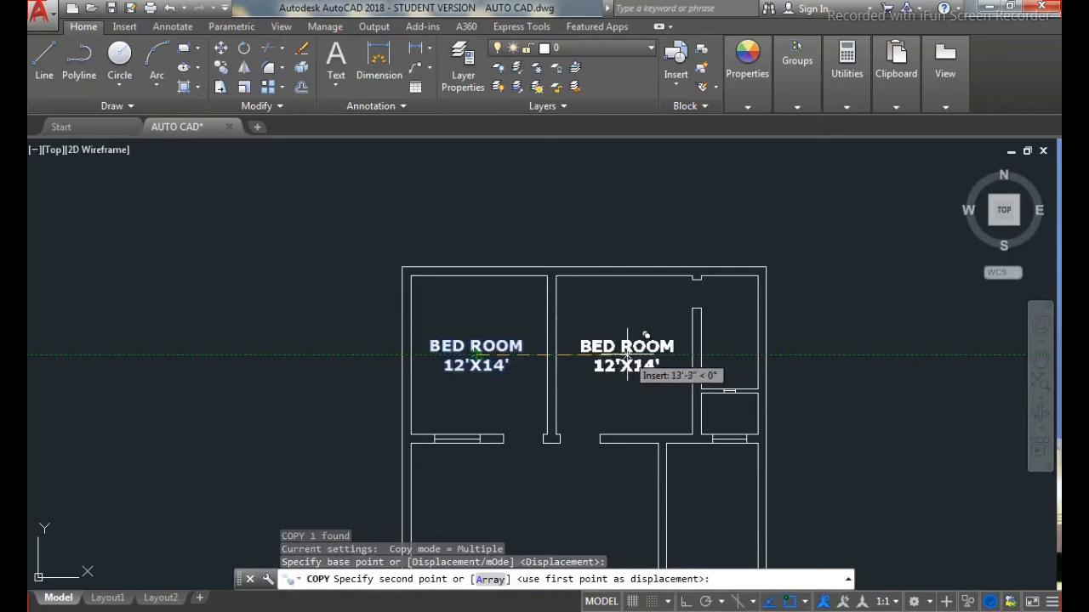
click(627, 354)
key(Escape)
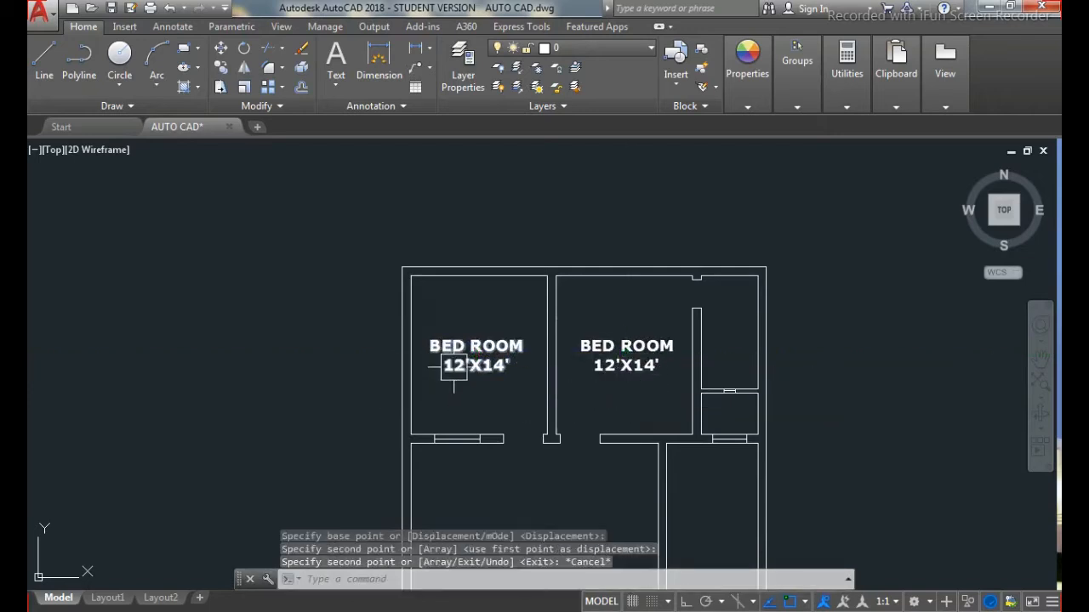
Step: Copy the upper-left room's "BED ROOM" label into the middle of the lower-left room
click(472, 361)
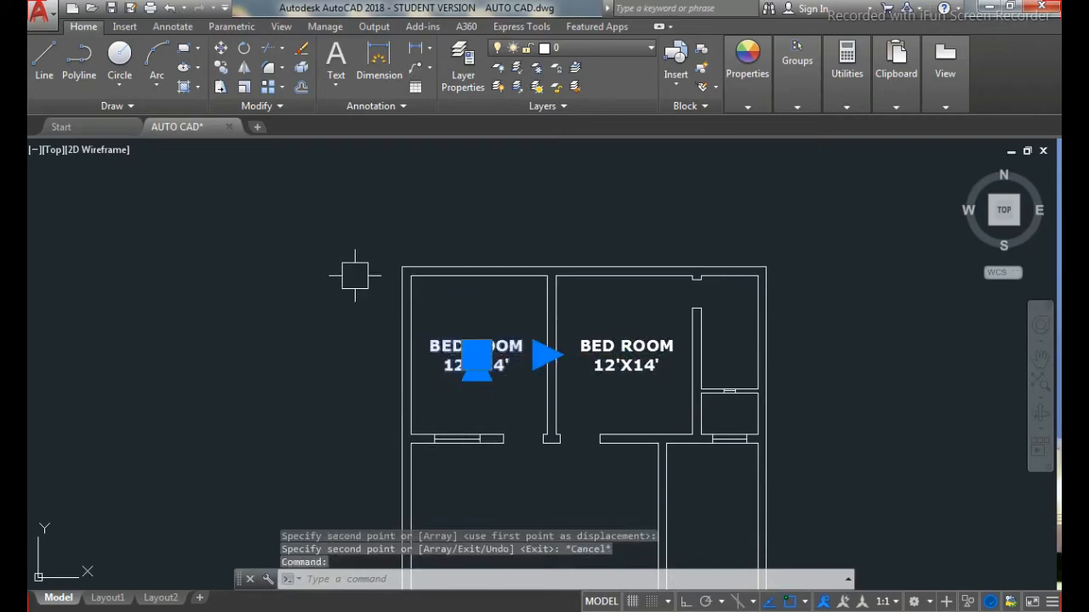
text(co)
key(Return)
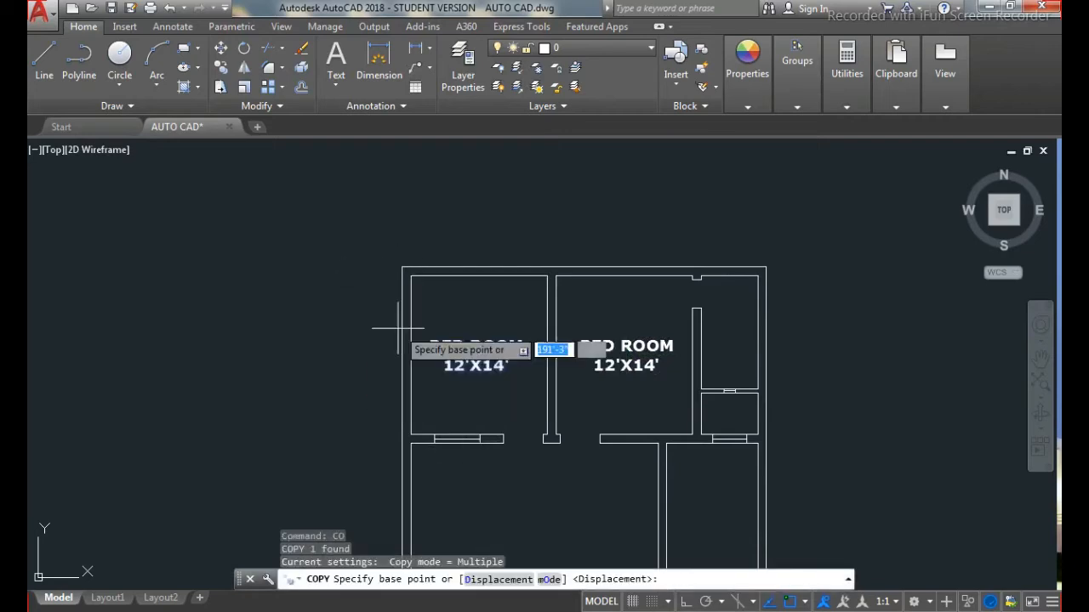
click(475, 356)
scroll(439, 234, down, 3)
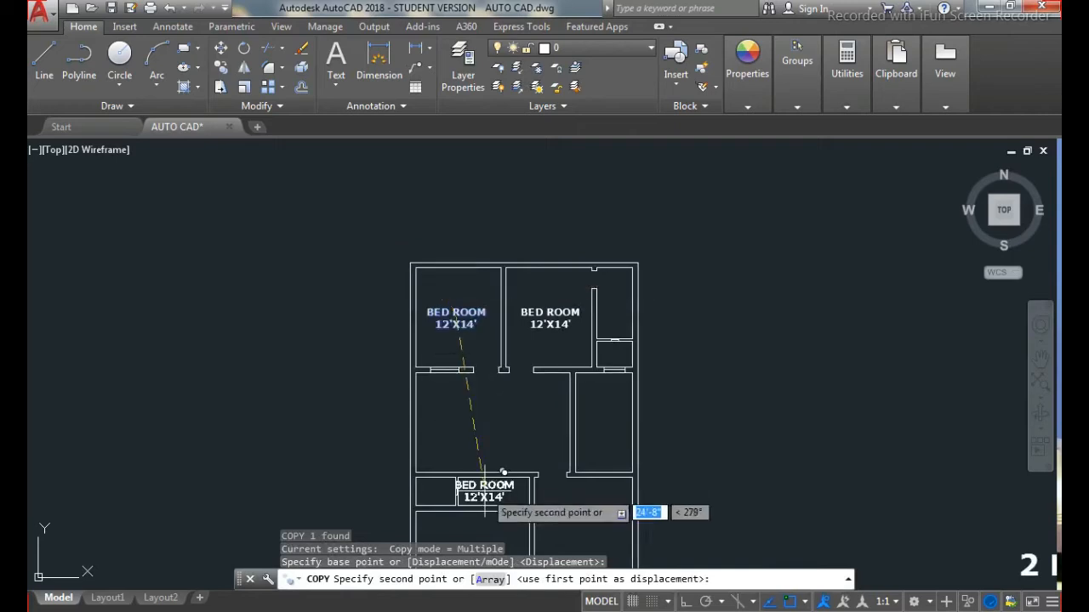
scroll(497, 289, down, 4)
scroll(479, 410, up, 3)
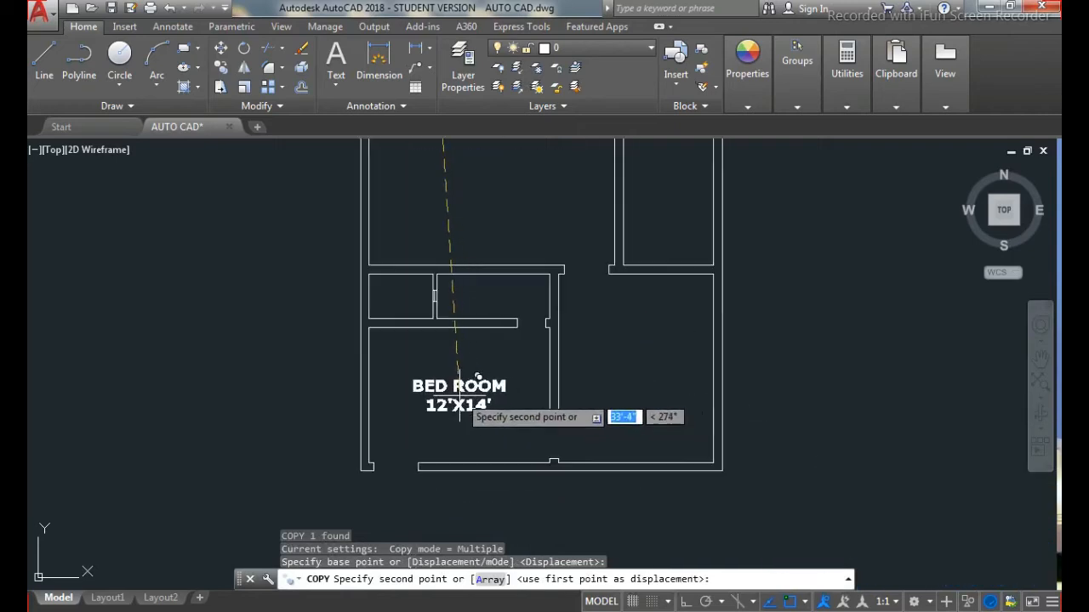
scroll(480, 381, up, 2)
click(451, 395)
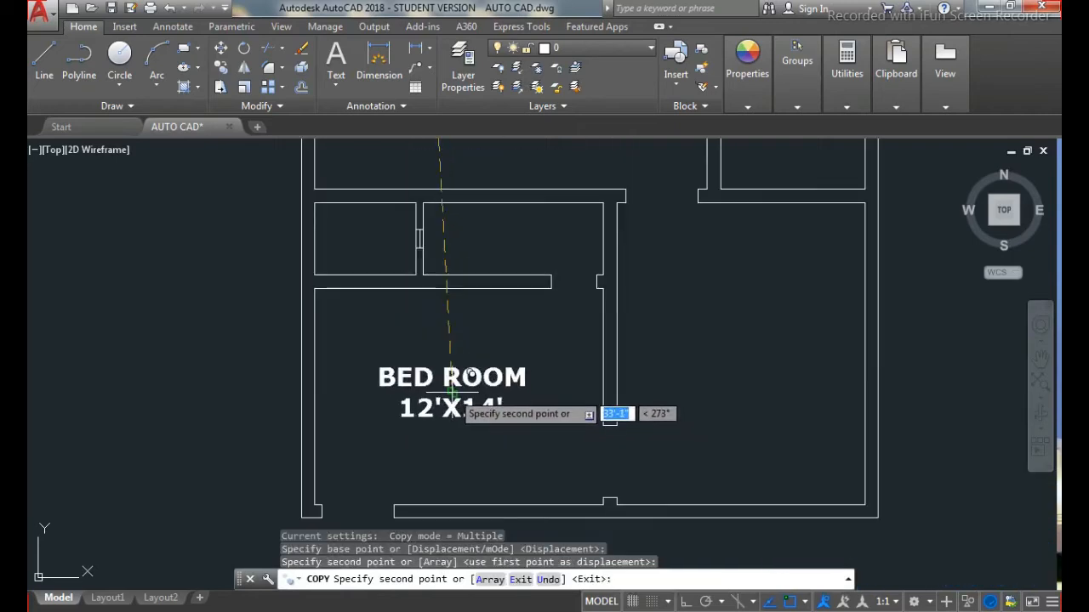
key(Escape)
key(Escape)
Step: Change the dimensions in the lower-left room's label to 16'X12'
scroll(432, 415, up, 2)
click(429, 412)
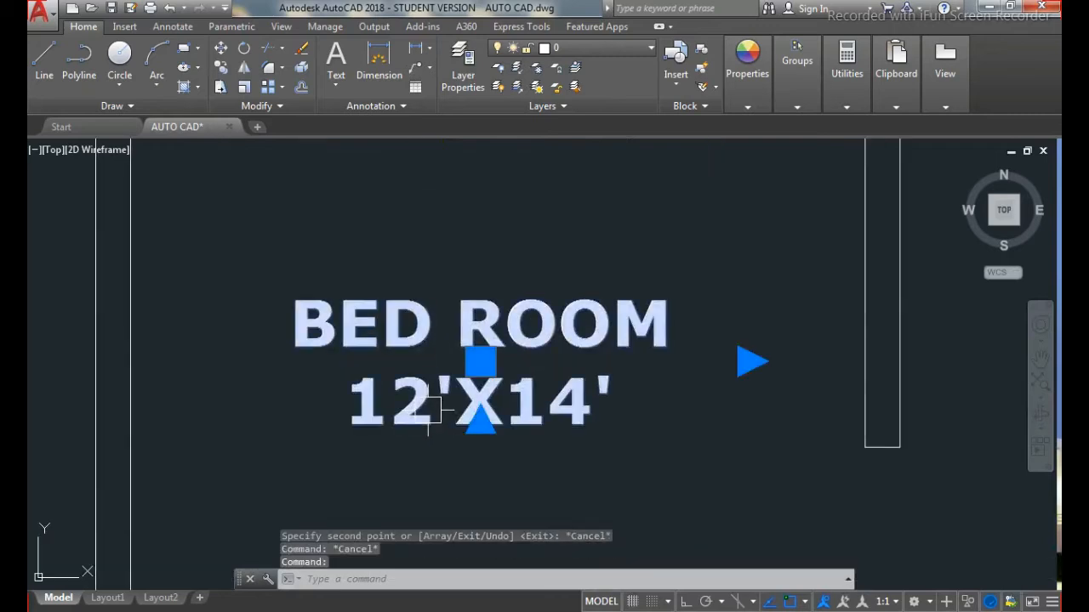
double_click(430, 413)
key(BackSpace)
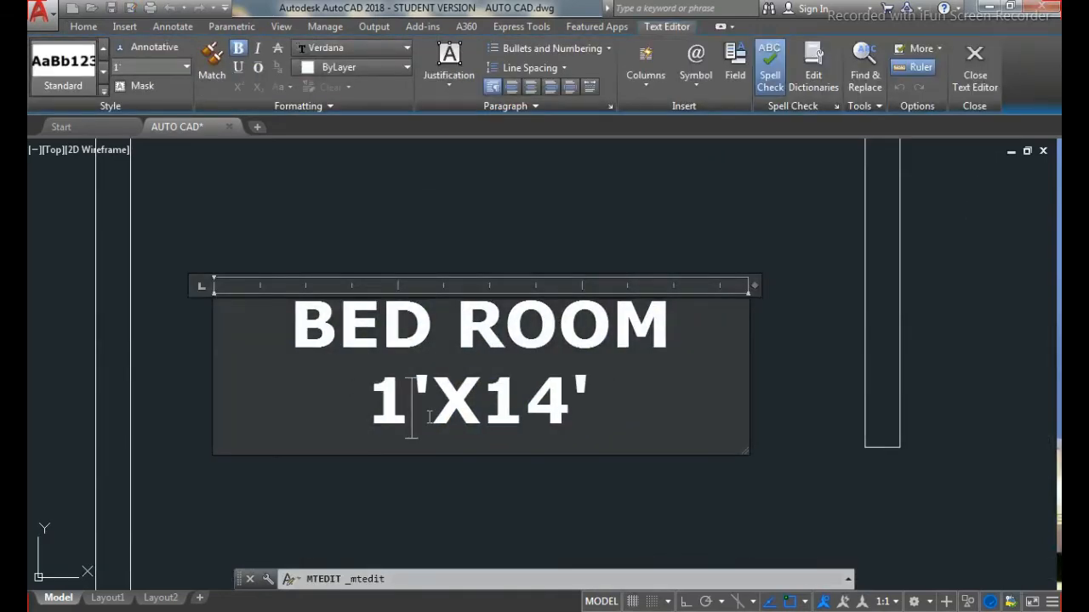
text(6)
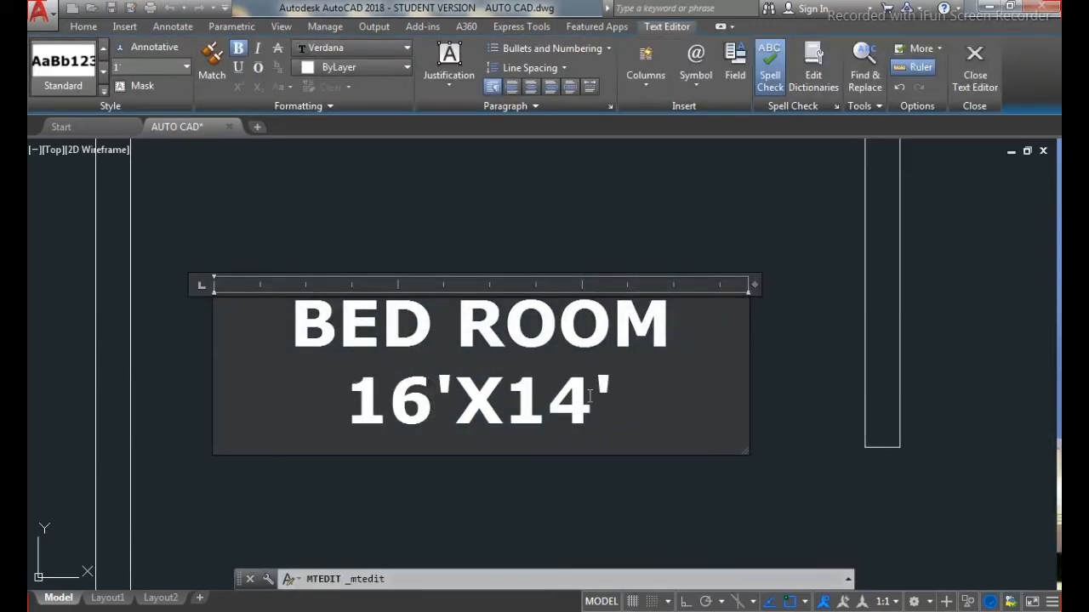
key(BackSpace)
text(2)
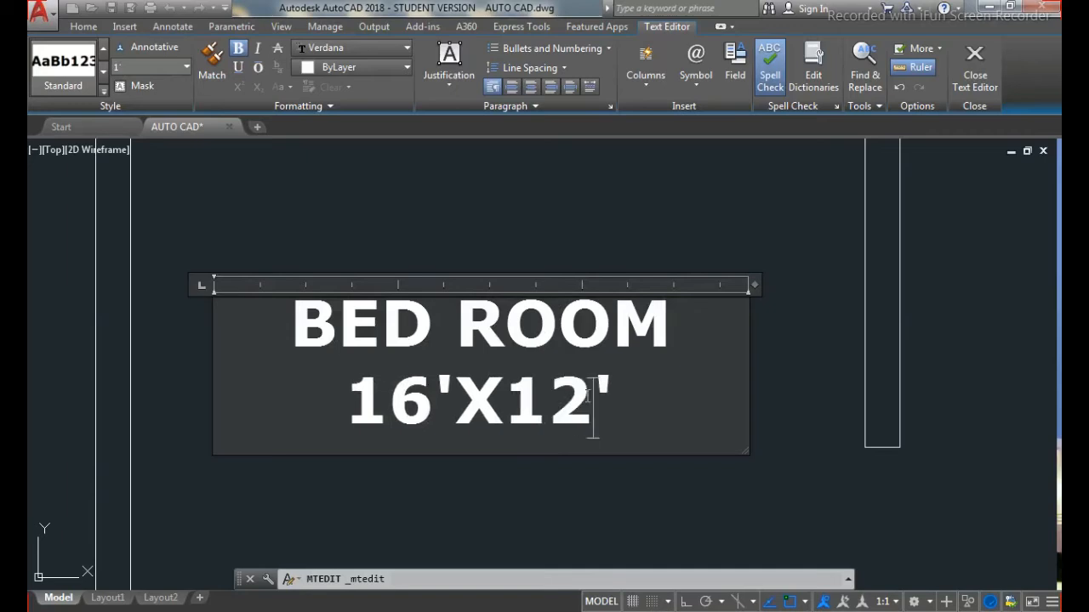
click(539, 485)
Step: Replace "BED" with "DRAWING" in the lower-left room's label so it reads "DRAWING ROOM"
double_click(379, 349)
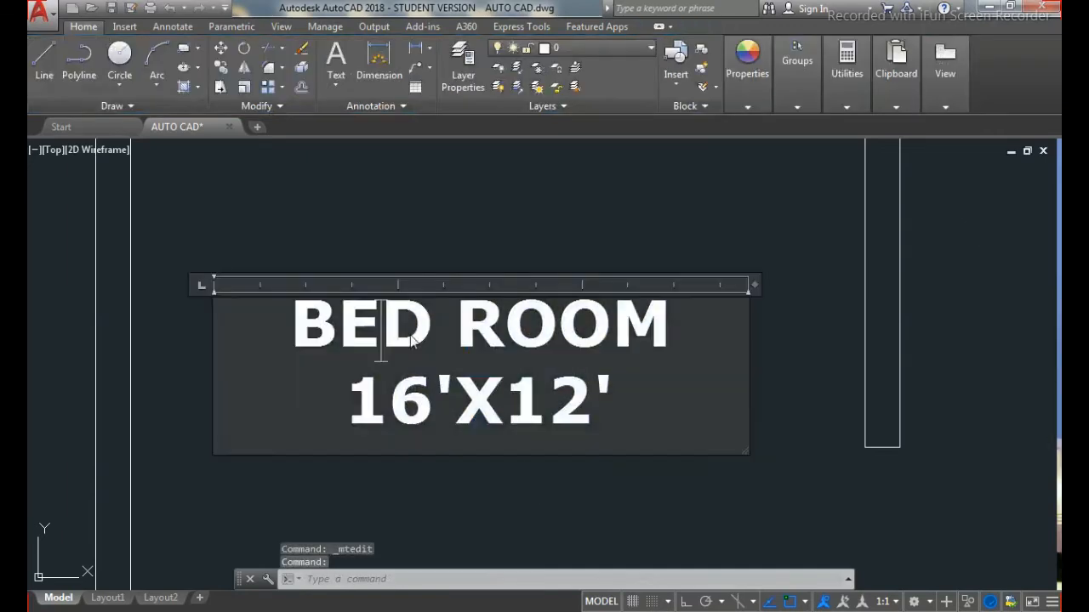
key(BackSpace)
key(BackSpace)
key(BackSpace)
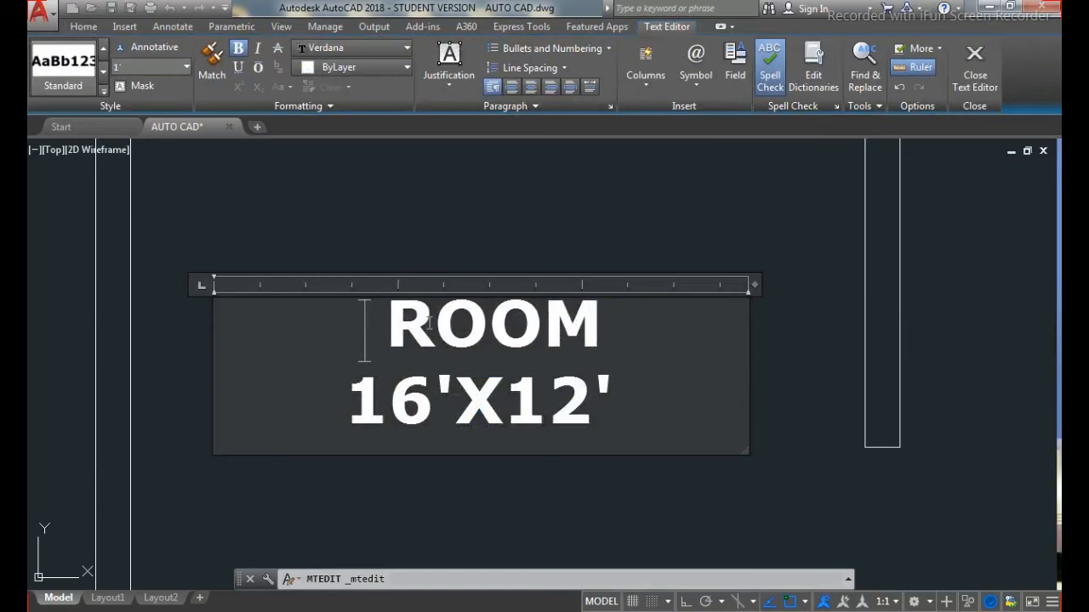
text(DRAWI)
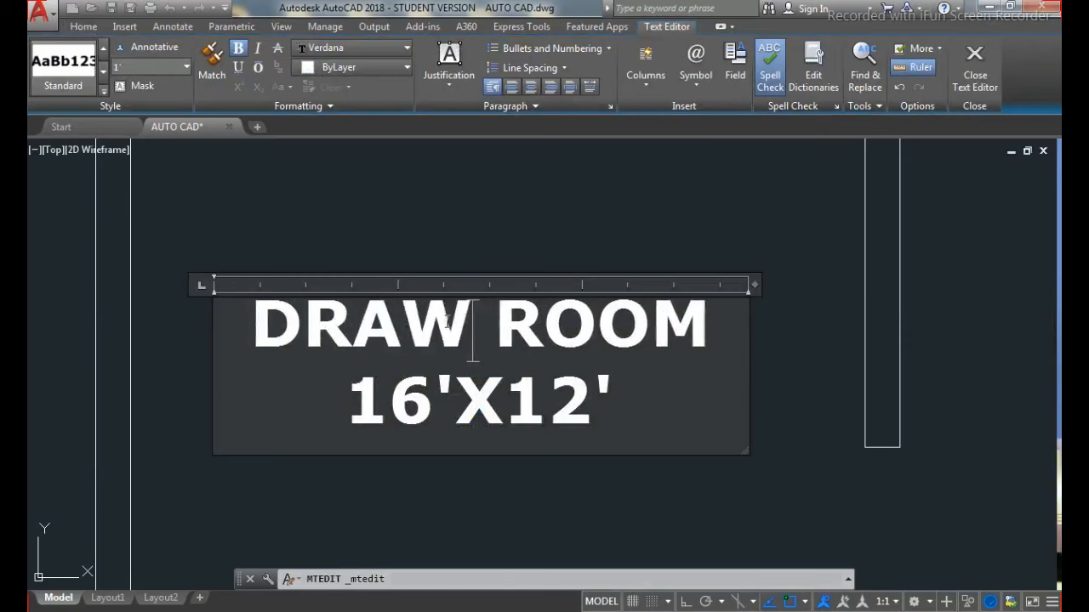
text(NG)
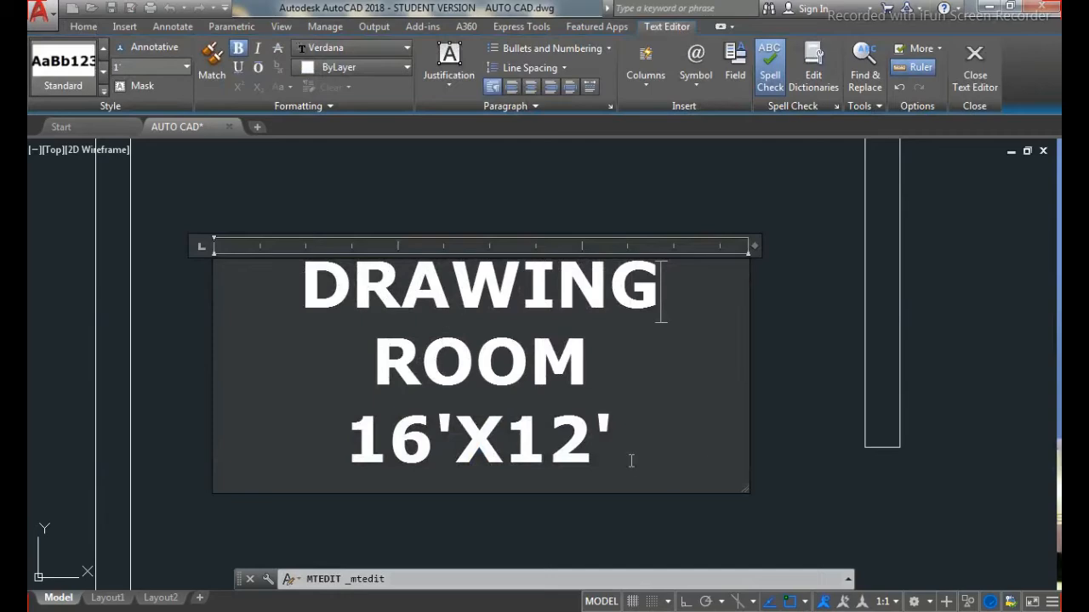
Step: Set the text height of the whole "DRAWING ROOM 16'X12'" label to 10" so its name fits on one line
scroll(417, 448, down, 3)
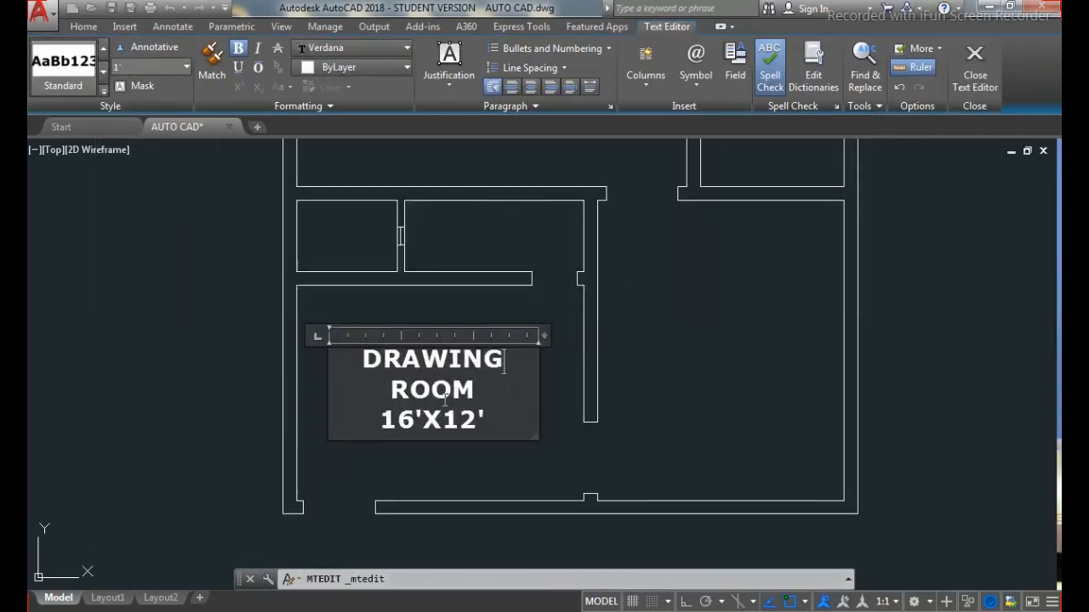
scroll(445, 400, up, 2)
drag(513, 444, 278, 307)
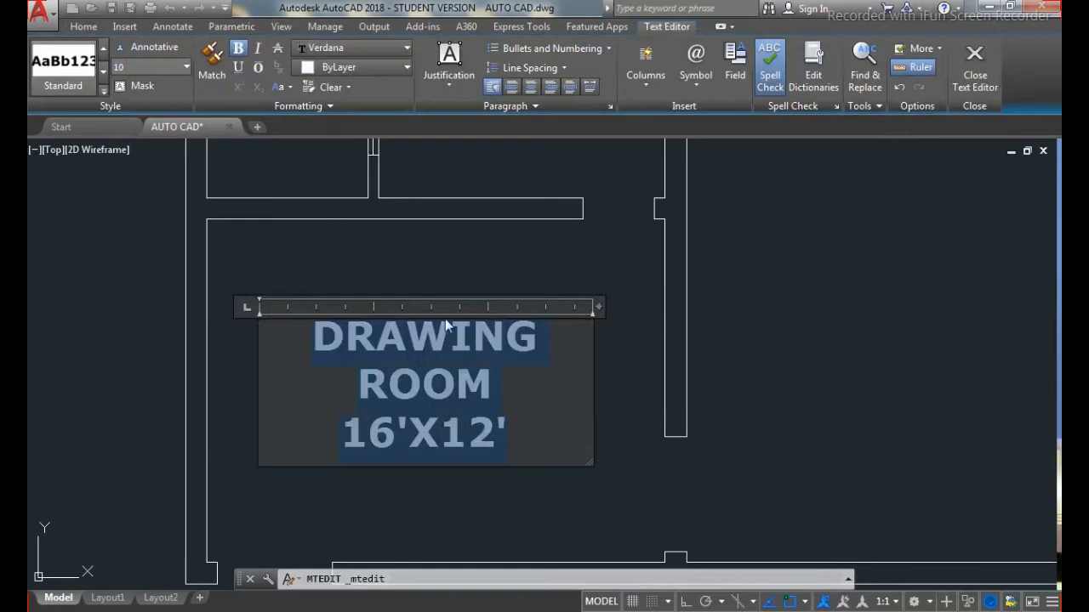
click(459, 269)
double_click(438, 344)
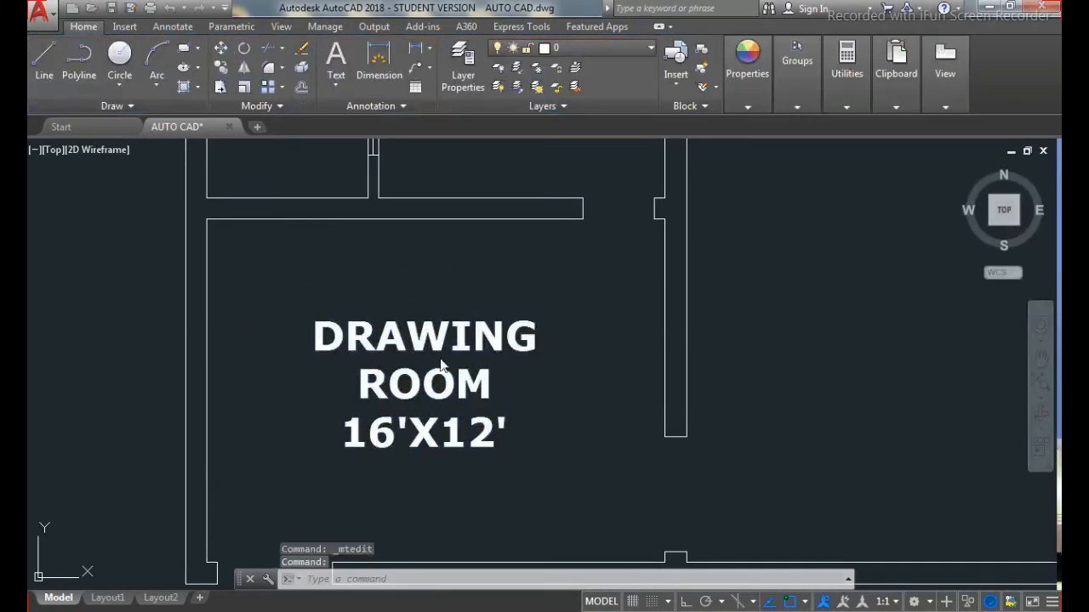
mouse_move(546, 439)
mouse_down()
mouse_move(297, 280)
mouse_move(342, 332)
mouse_up()
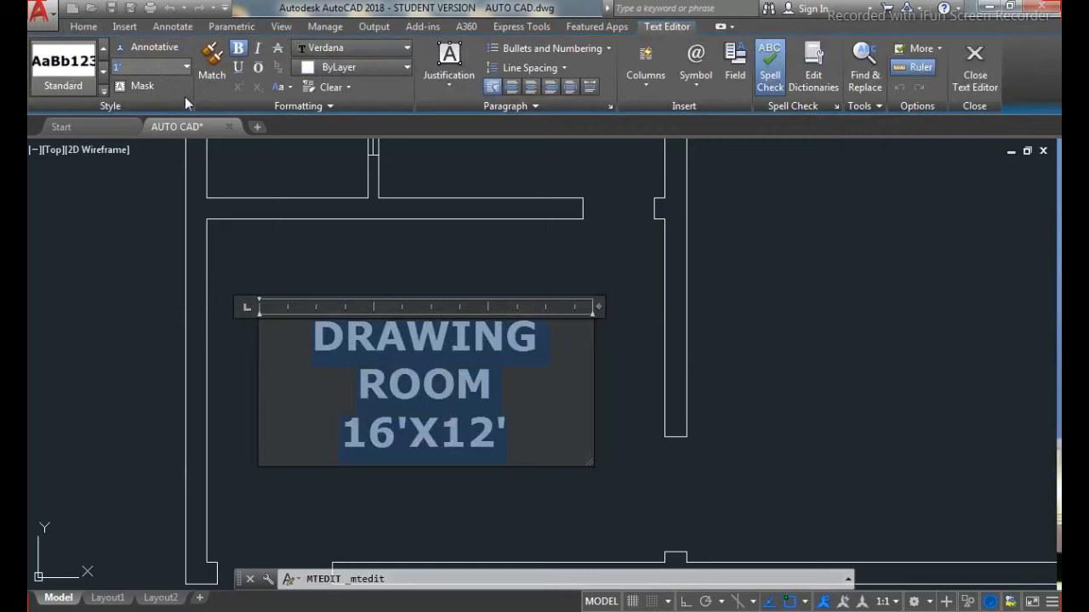
text(10)
key(Return)
click(437, 260)
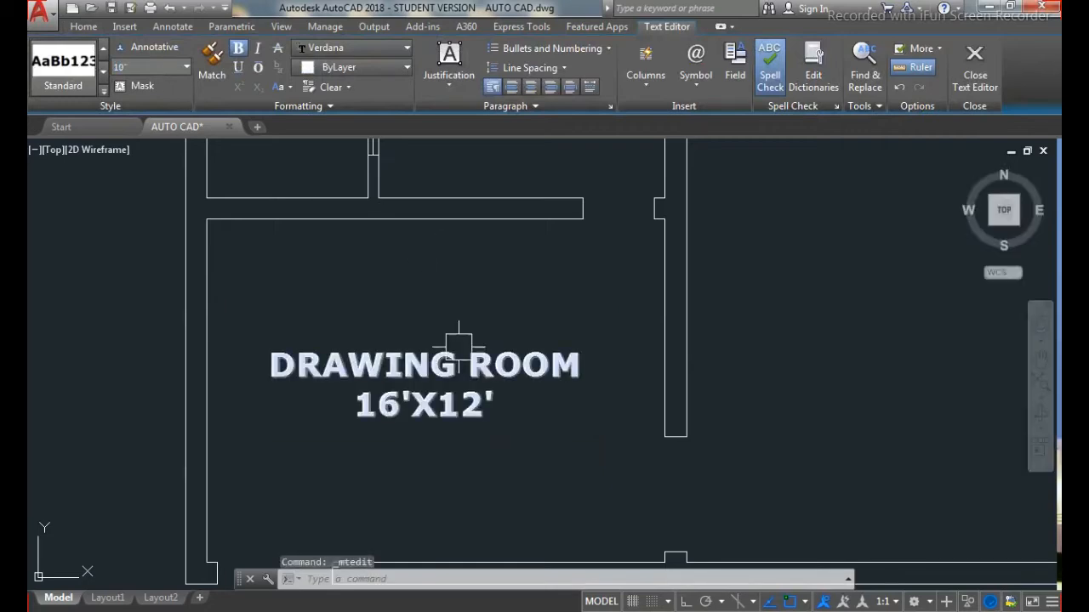
scroll(442, 360, down, 2)
key(Escape)
key(Escape)
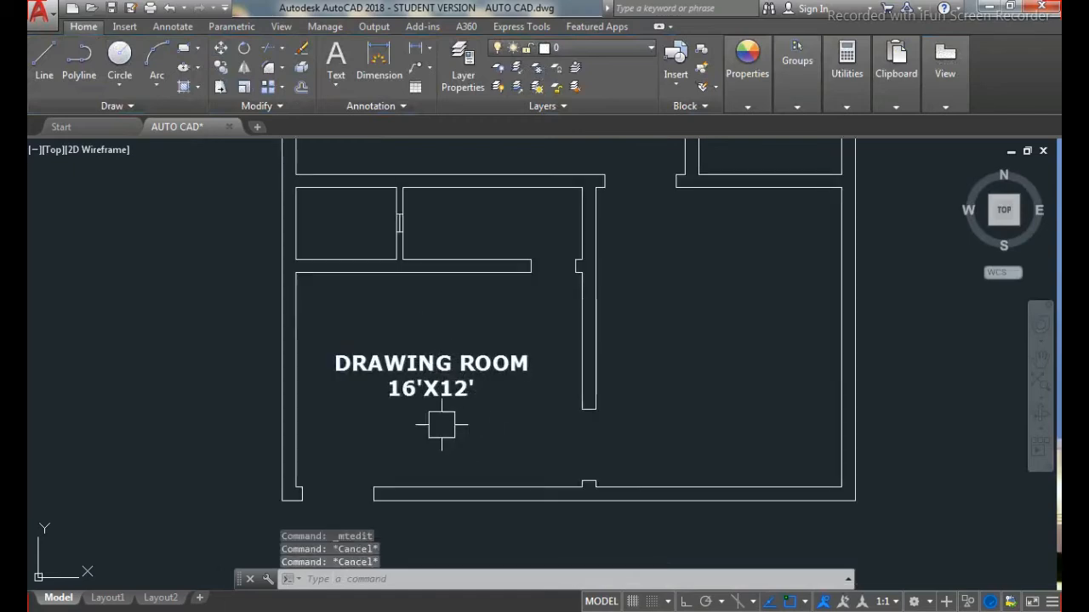
Step: Add a two-line multiline text "BATH ROOM" and "10'X4'" spanning the small room with the doorway directly above the drawing room
scroll(450, 399, down, 3)
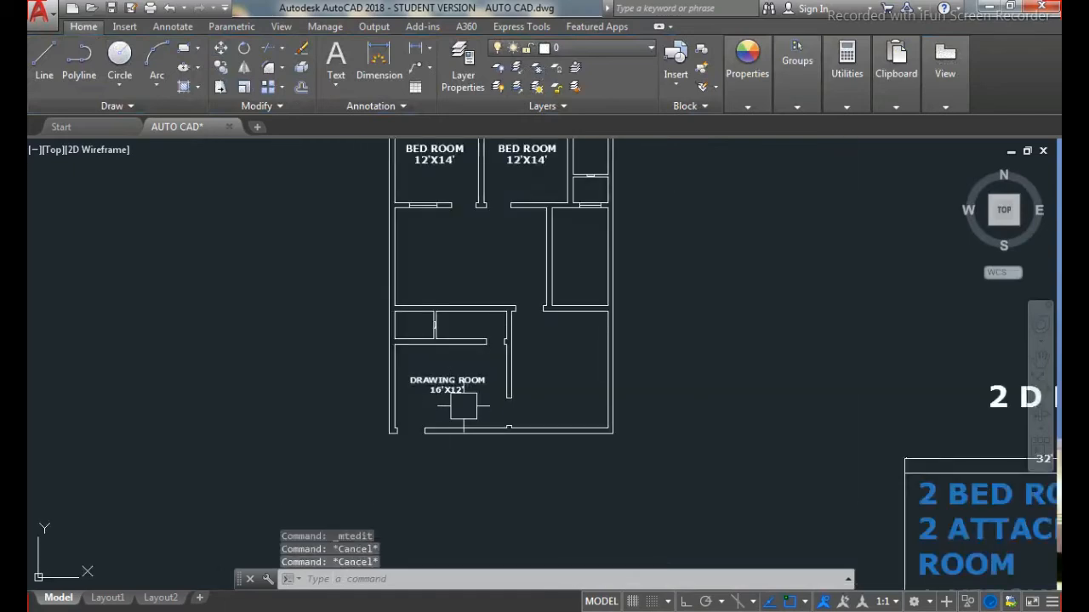
scroll(461, 317, up, 4)
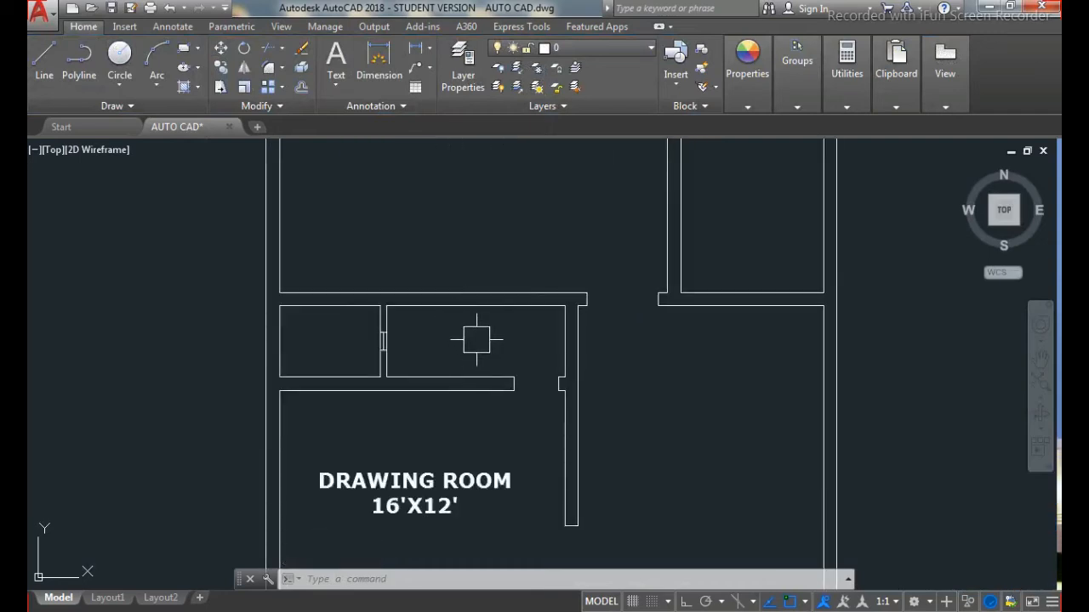
key(Return)
scroll(384, 309, up, 3)
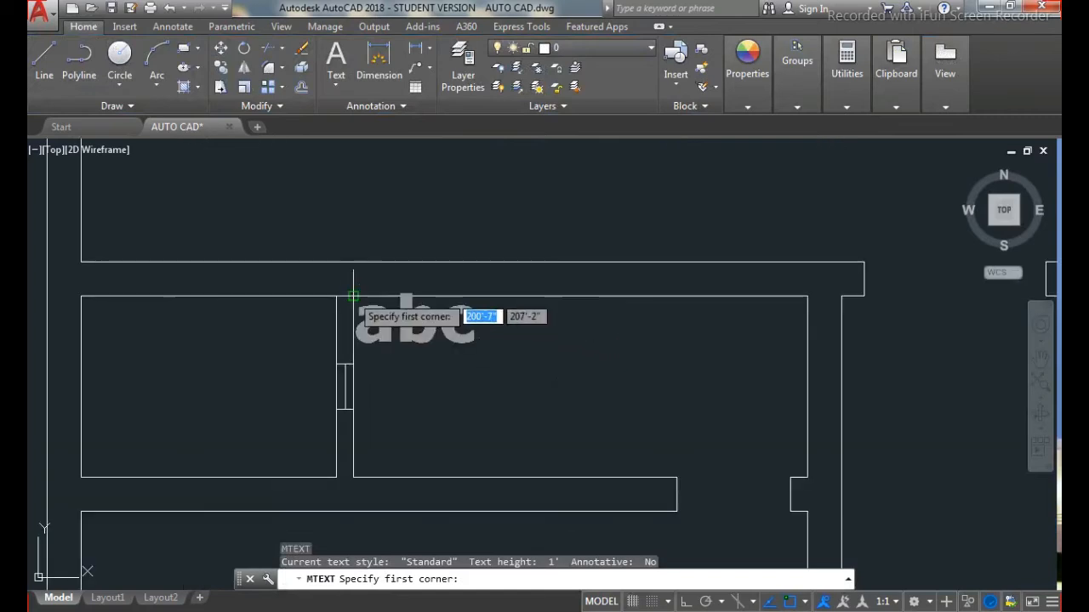
click(354, 297)
click(808, 474)
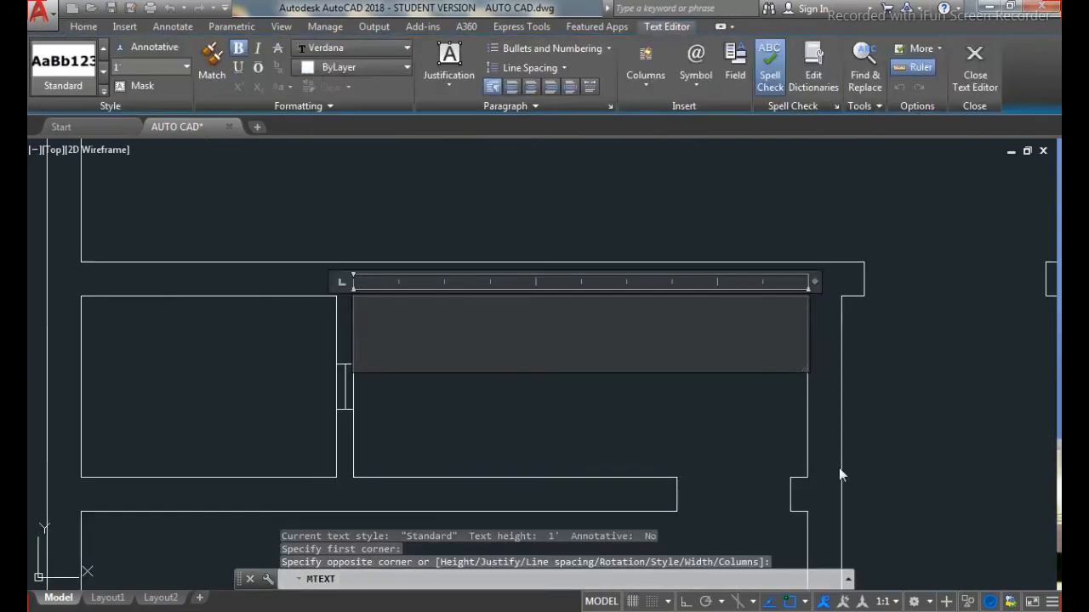
text(BATH)
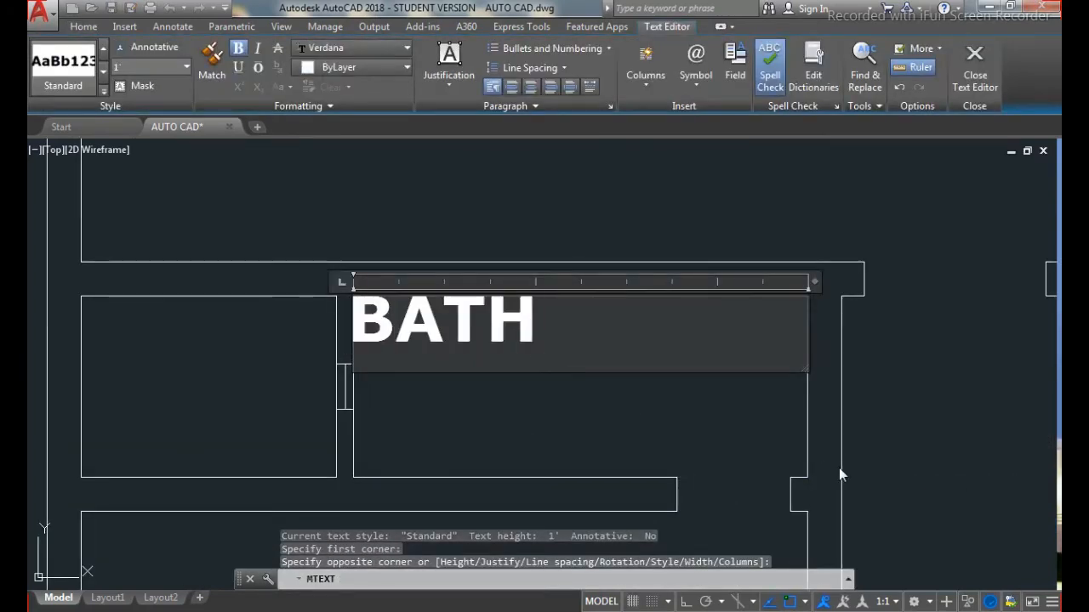
text( ROOM)
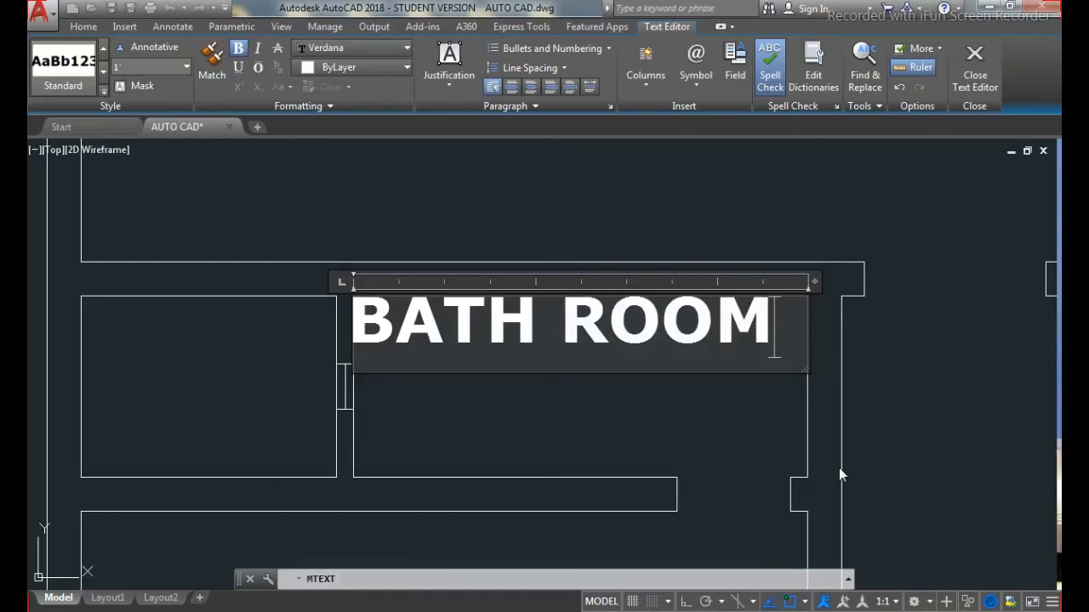
key(Return)
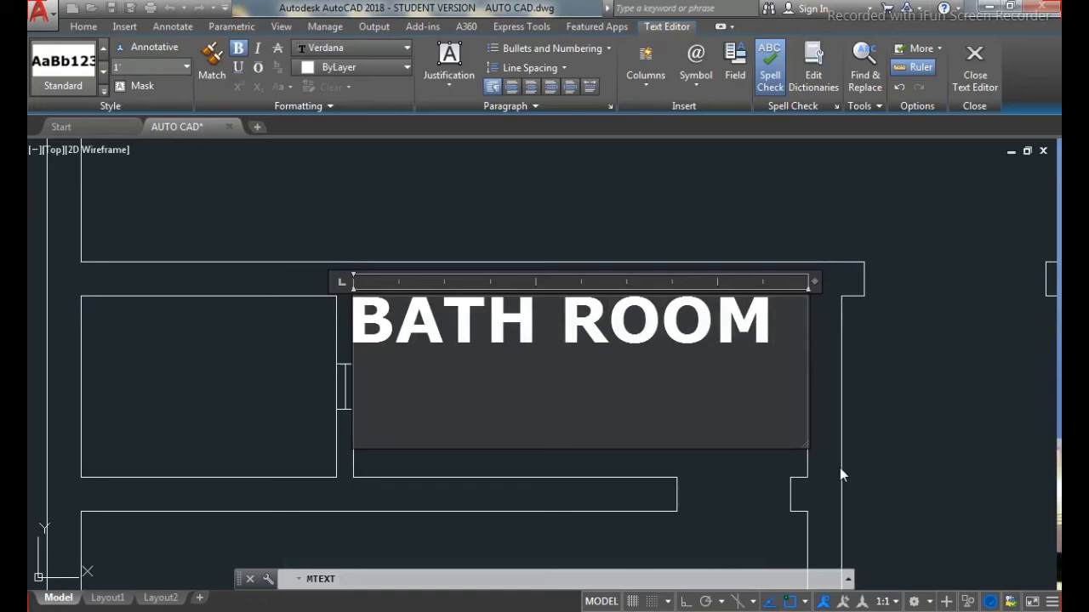
text(10)
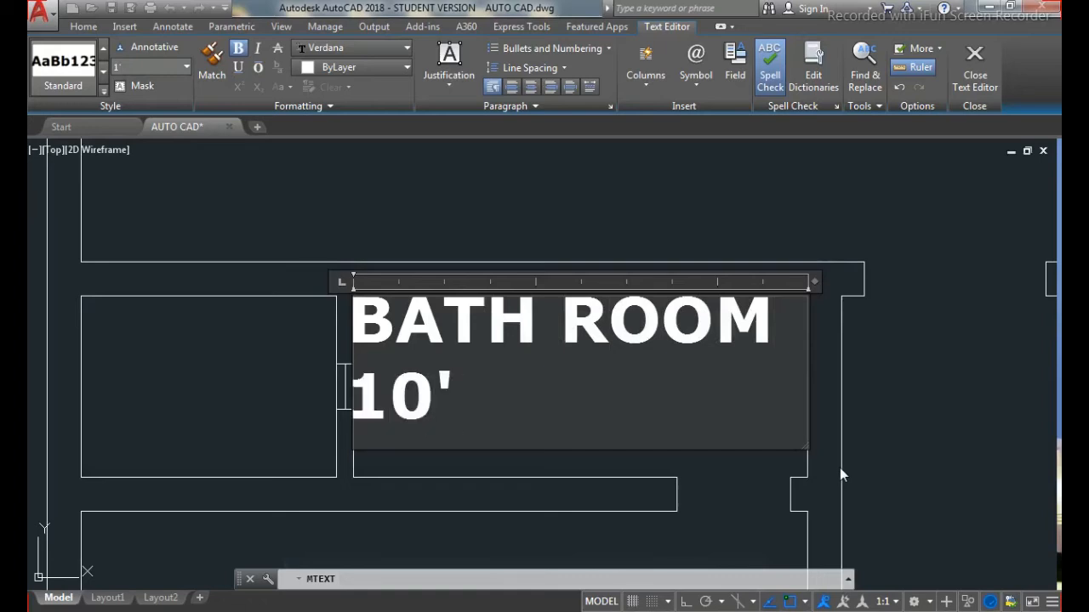
text('X4)
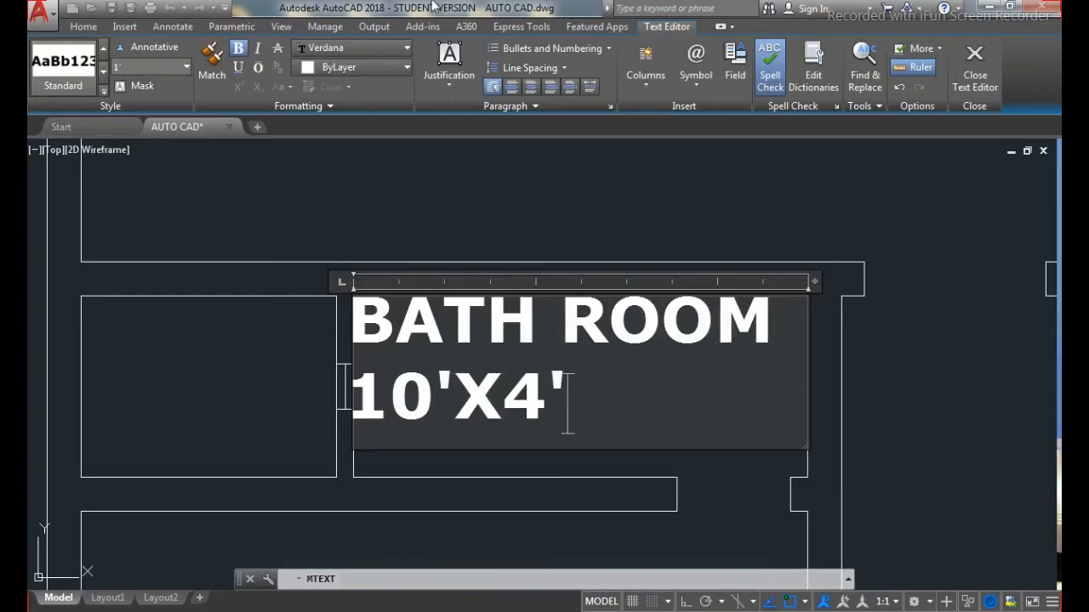
text(')
Step: Justify the "BATH ROOM 10'X4'" label Middle Center and set its text height to 8"
click(449, 67)
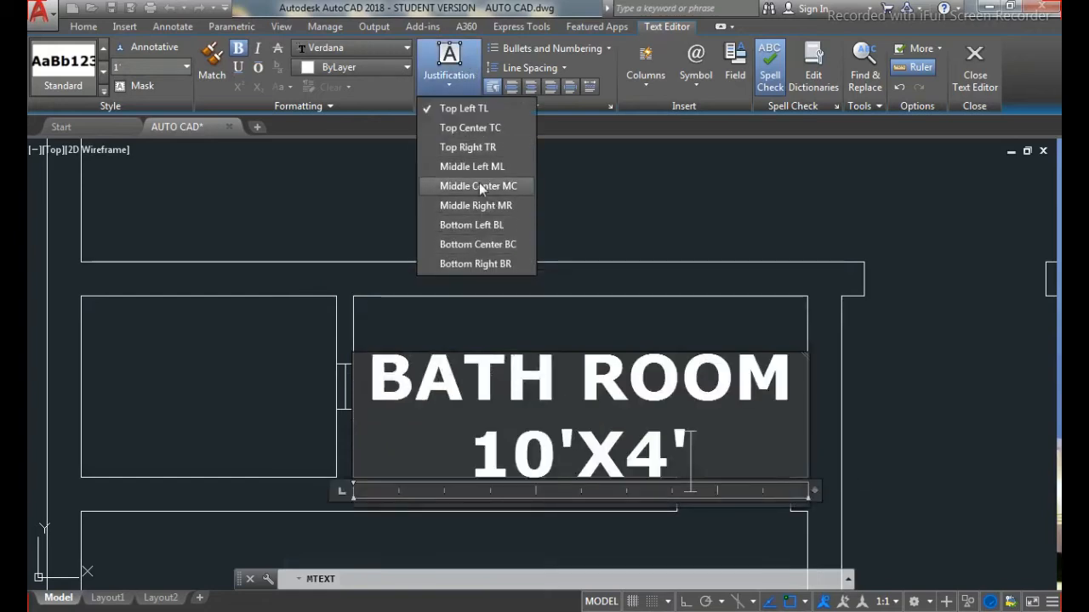
click(479, 185)
drag(557, 349, 336, 250)
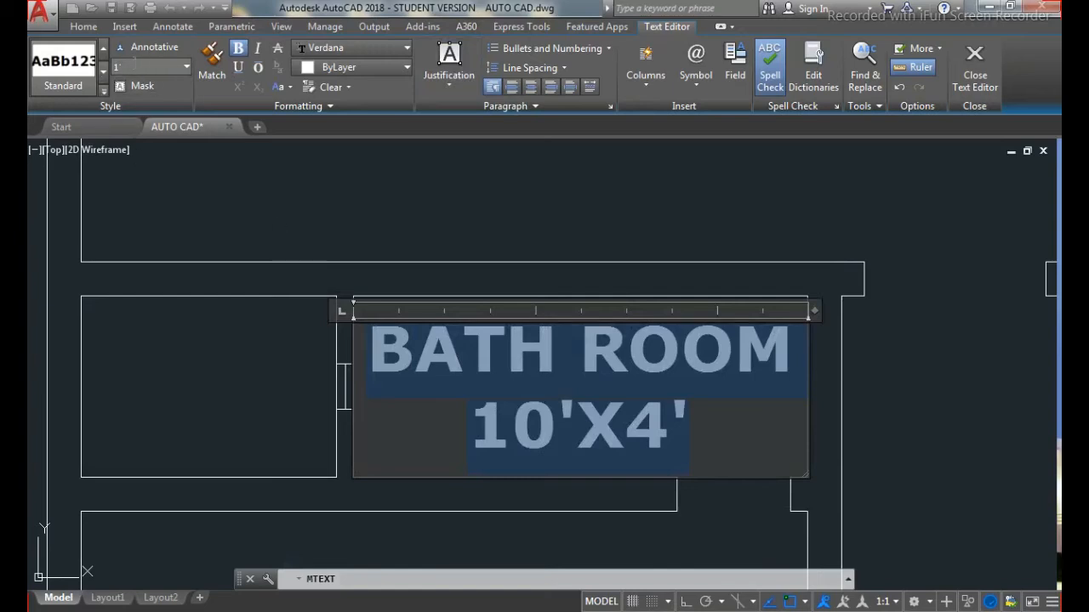
click(134, 64)
text(8)
key(Return)
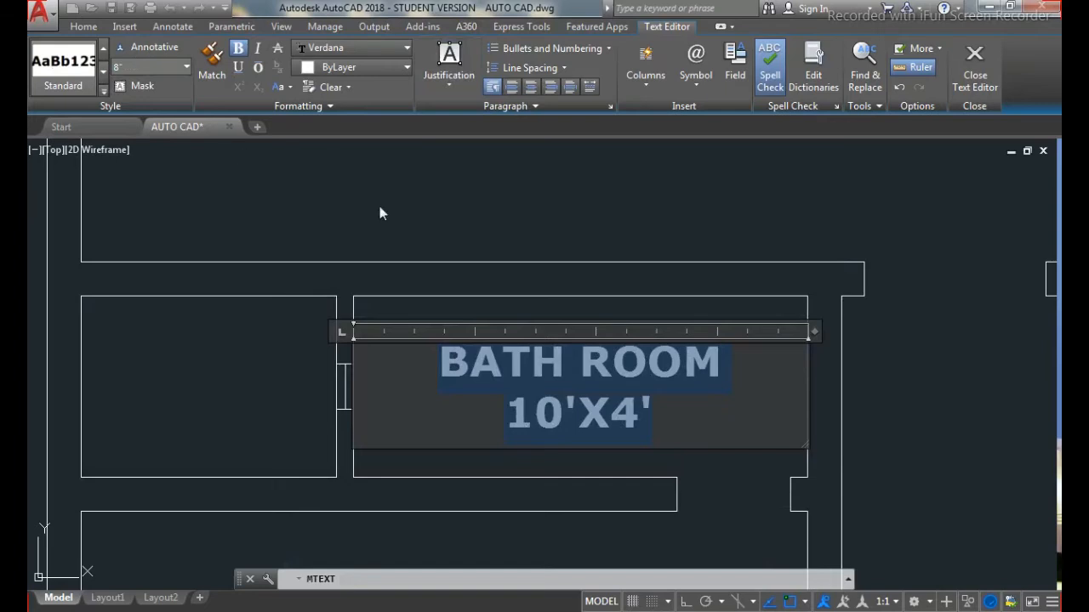
click(420, 209)
scroll(493, 262, down, 3)
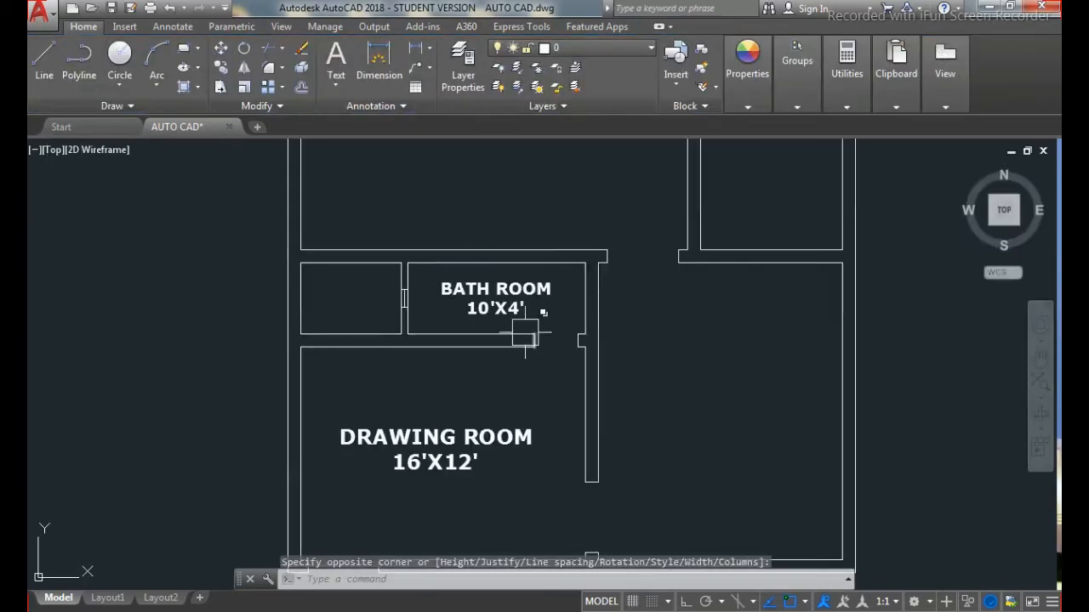
key(Escape)
key(Escape)
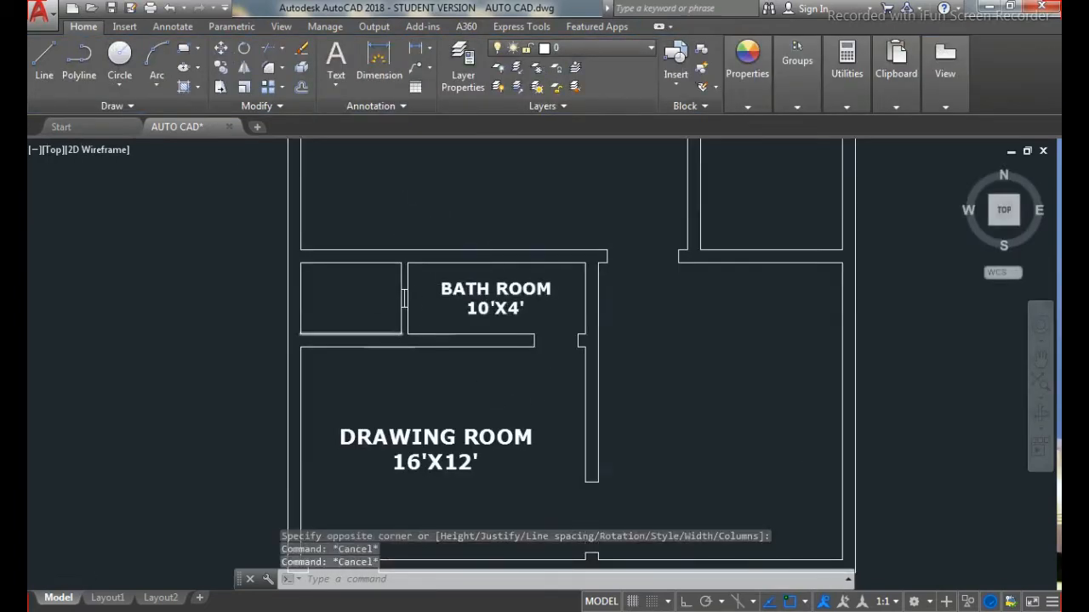
Step: Measure the inside width of the narrow room beside the upper-right bedroom with a temporary linear dimension
scroll(477, 281, down, 5)
scroll(532, 216, up, 6)
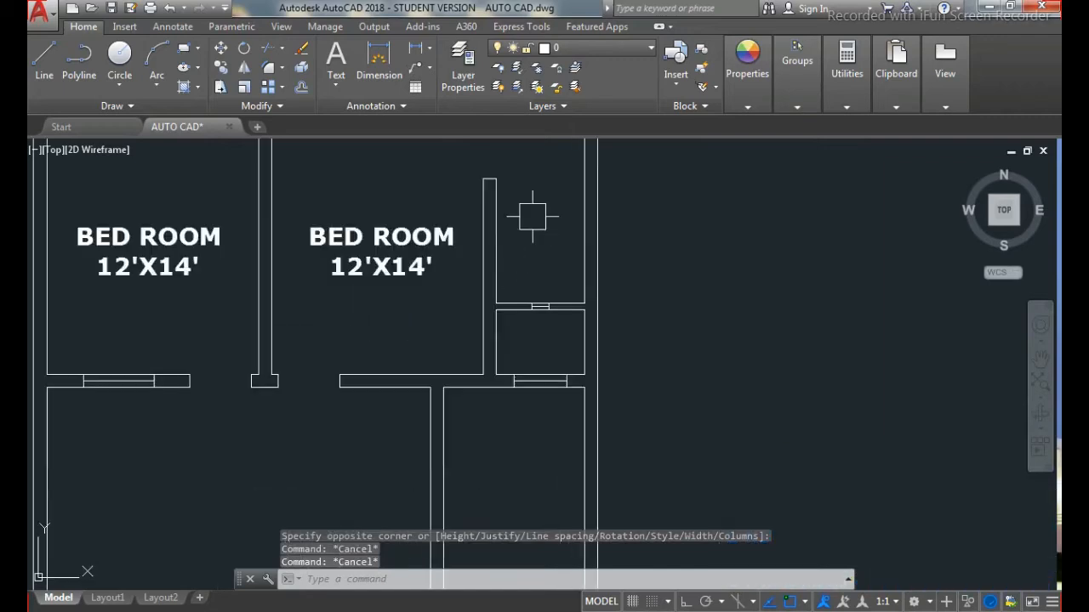
scroll(511, 255, down, 3)
scroll(529, 194, up, 4)
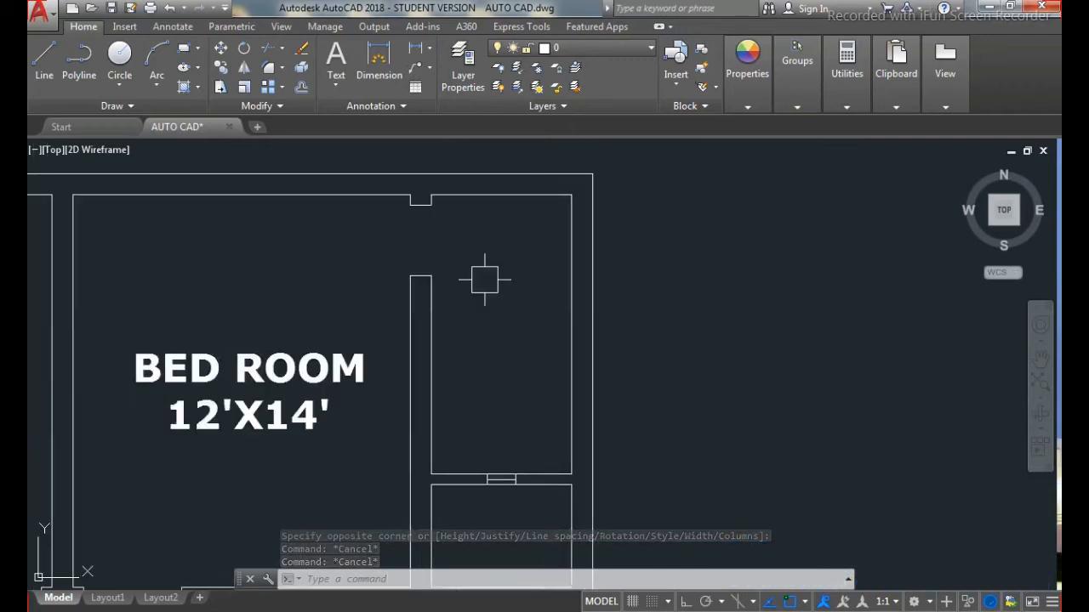
key(Escape)
text(DLI)
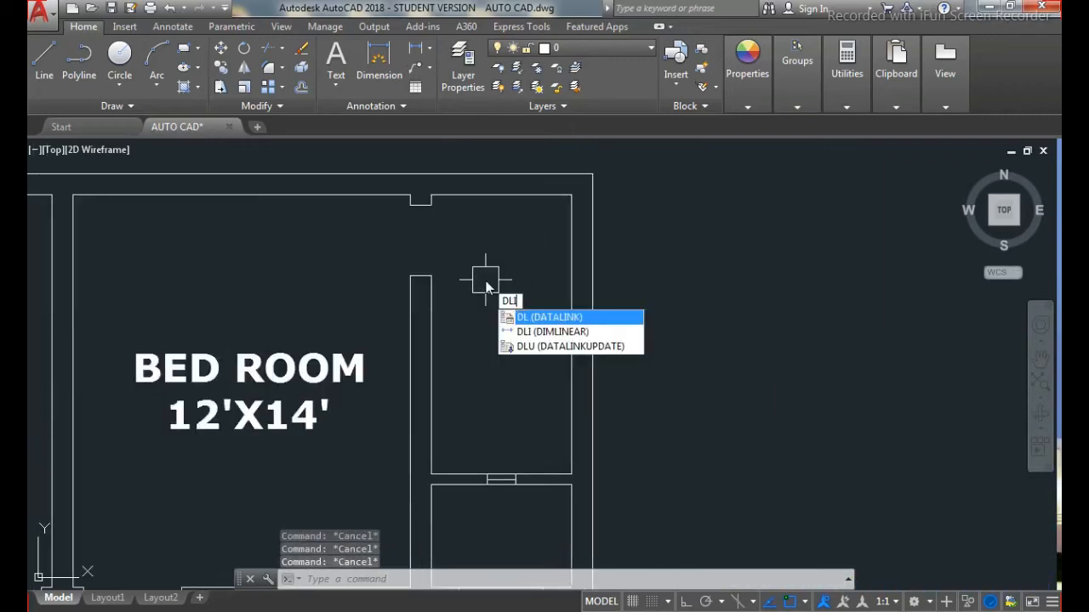
key(Return)
key(Return)
click(496, 195)
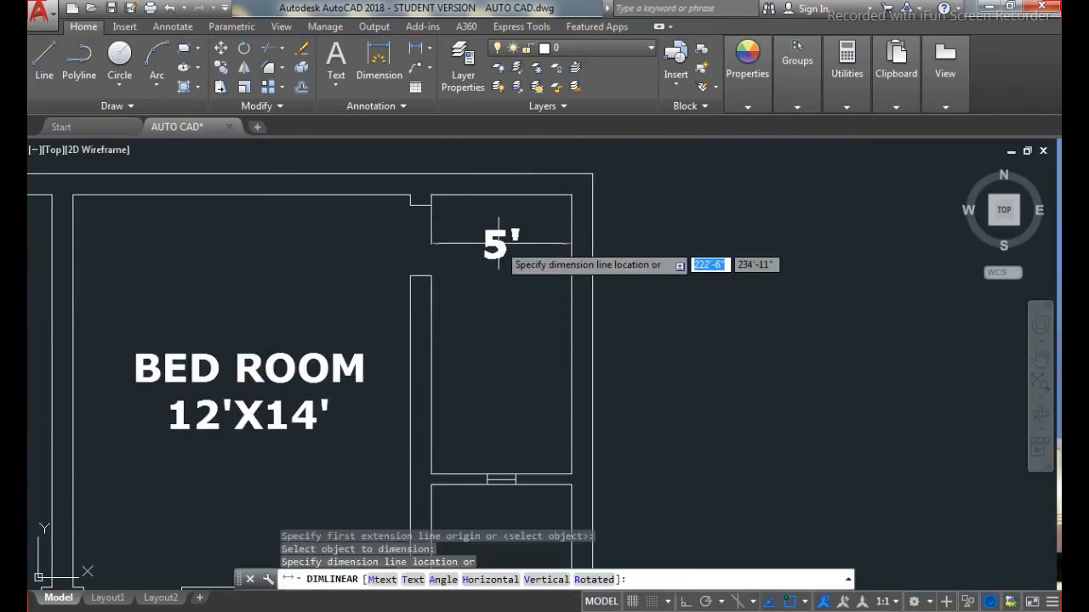
key(Escape)
Step: Measure the inside length of the same narrow room along its outer wall with a temporary linear dimension
key(Return)
key(Return)
click(570, 284)
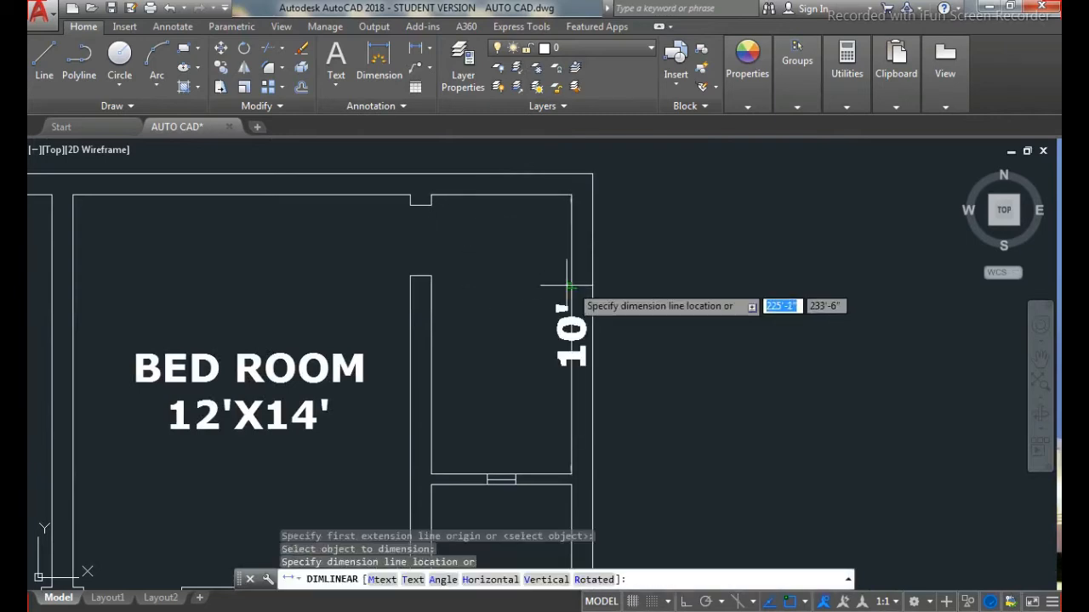
key(Escape)
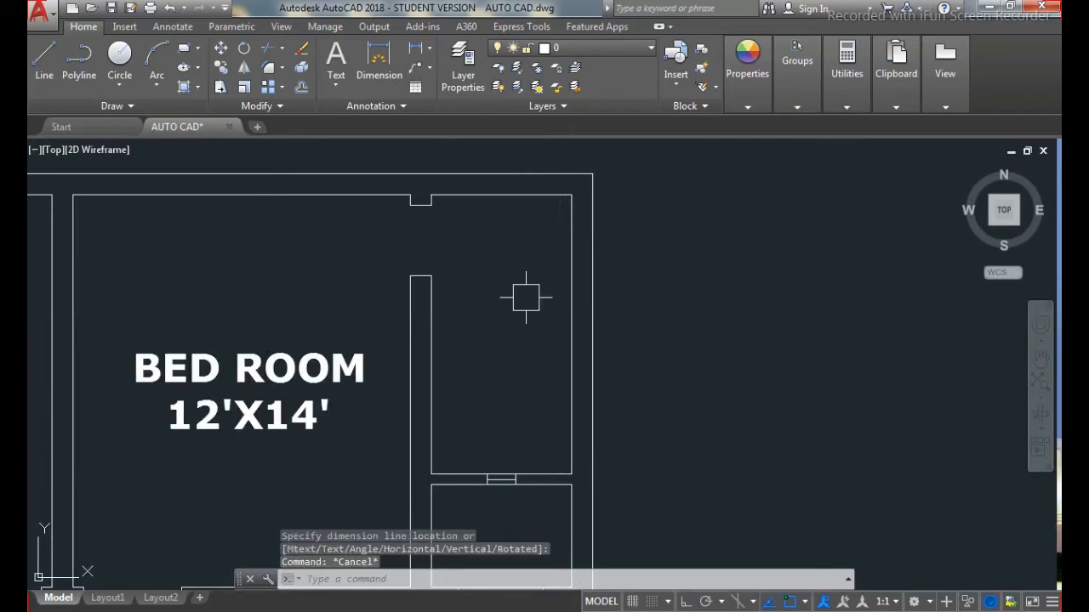
Step: Add multiline text "5'X10'" in a box spanning the narrow room beside the upper-right bedroom
text(mt)
key(Return)
click(432, 198)
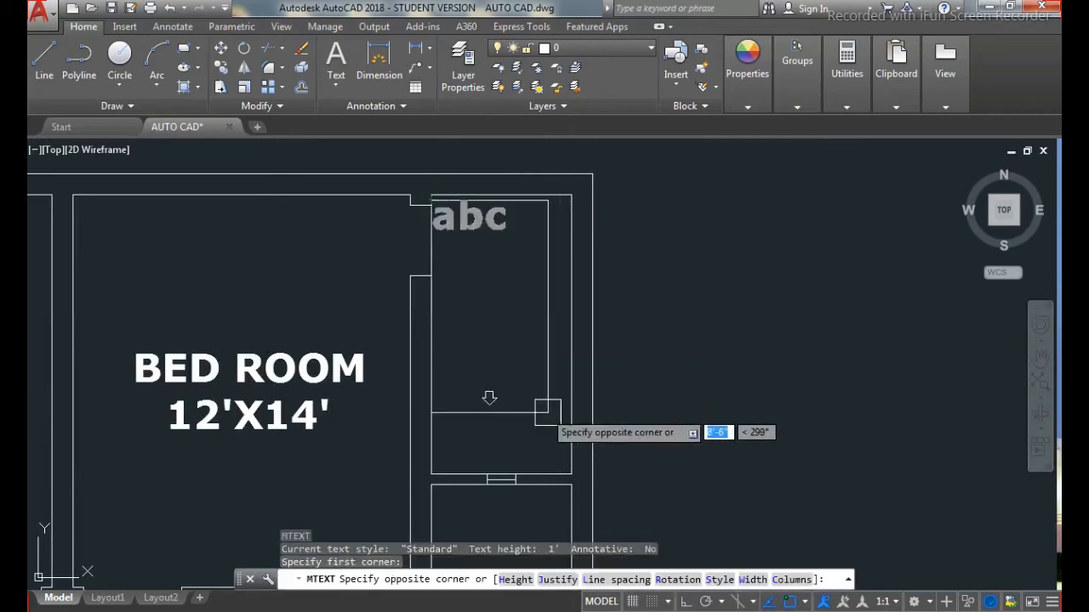
click(571, 473)
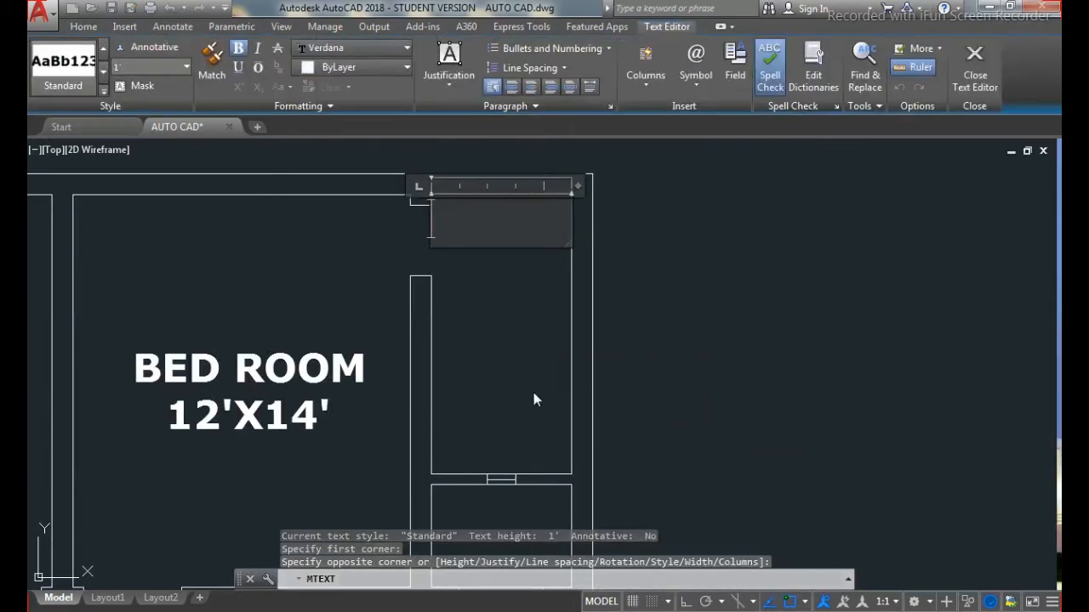
text(5')
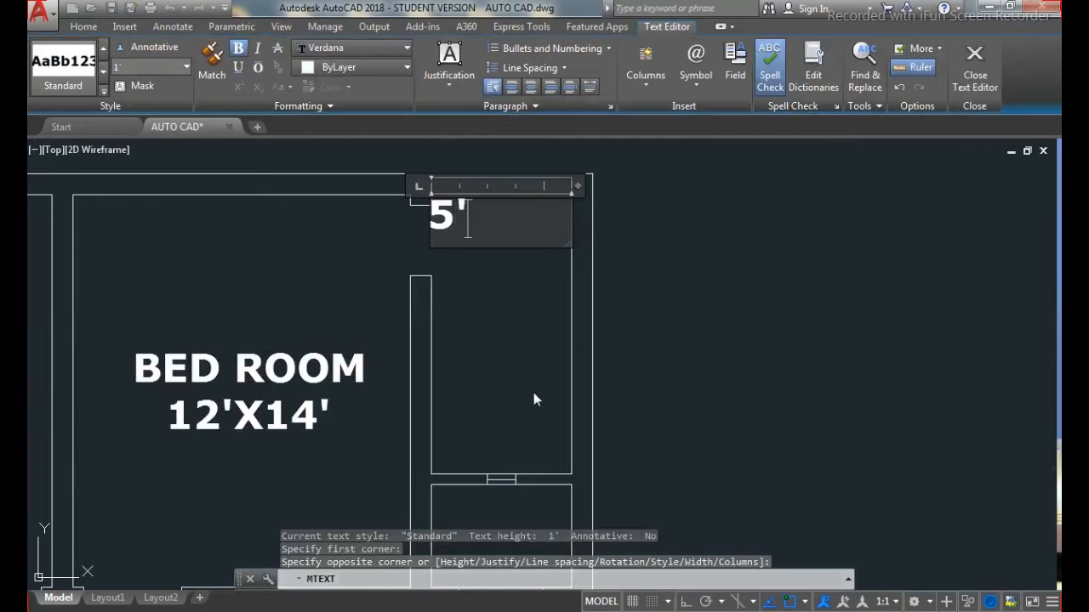
text(X10')
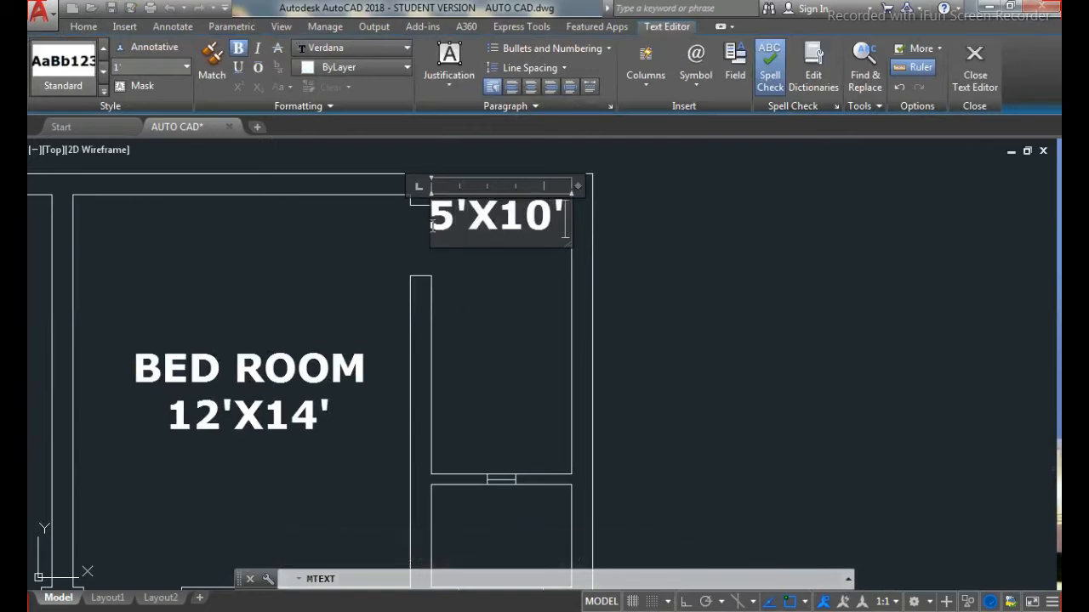
Step: Insert "BATH" and "ROOM" as two separate lines above "5'X10'" in the narrow room's label
text(BATH)
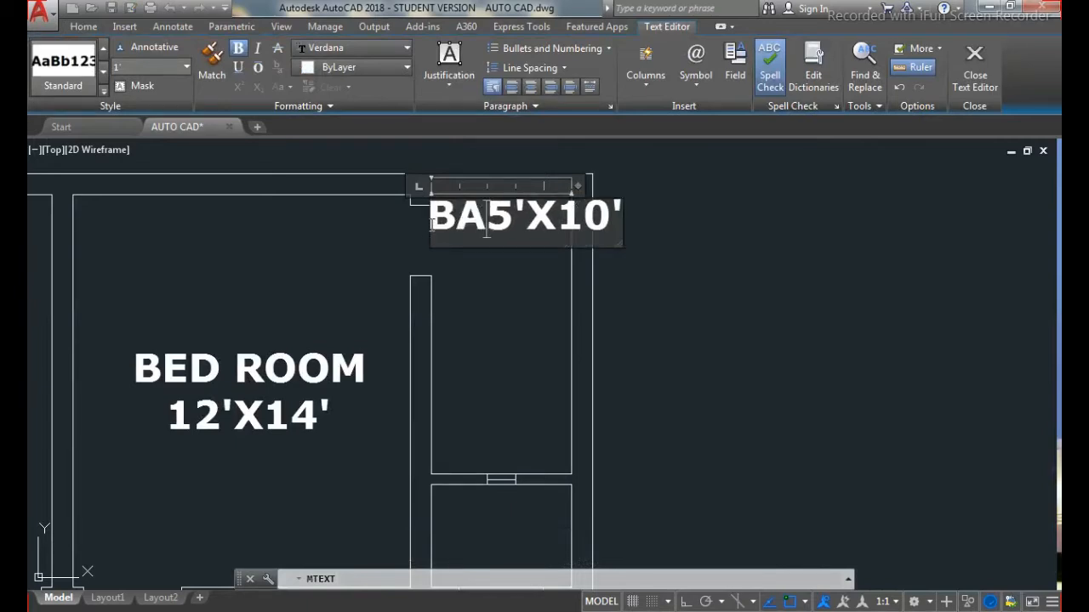
key(Return)
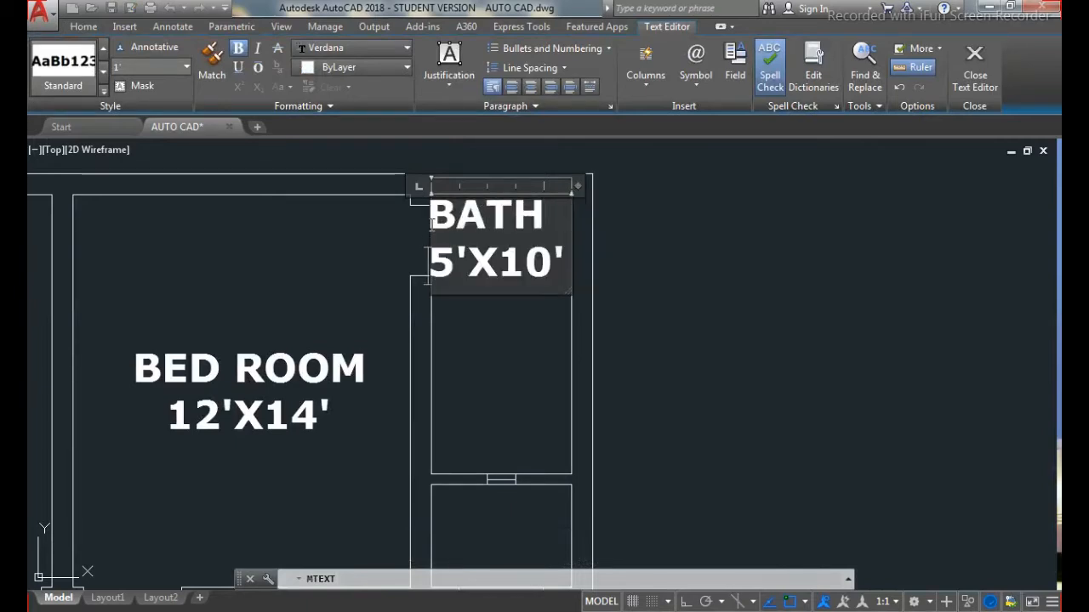
text(R)
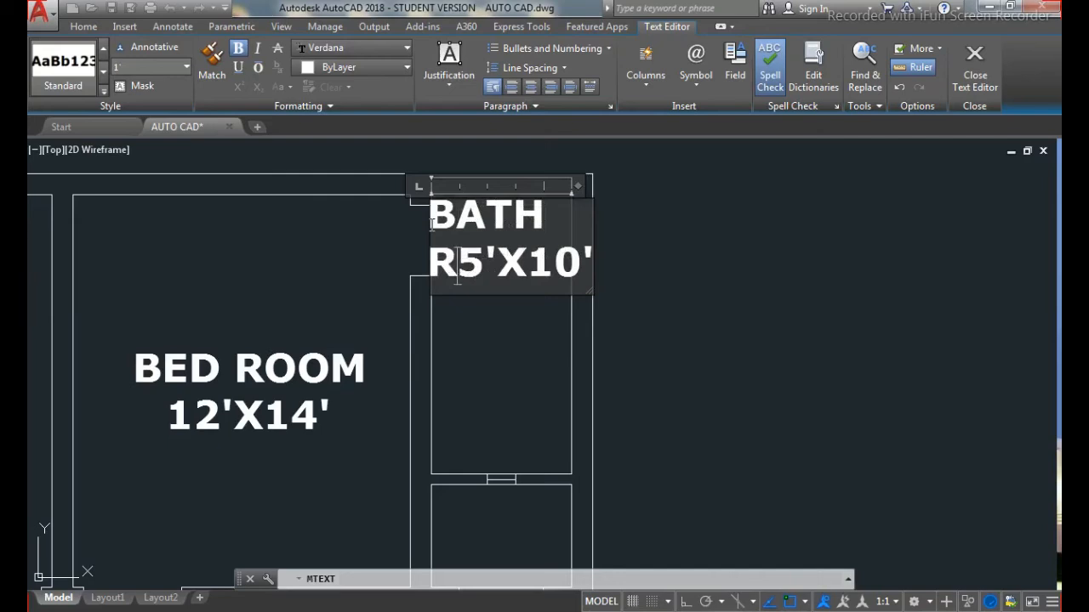
text(OOM)
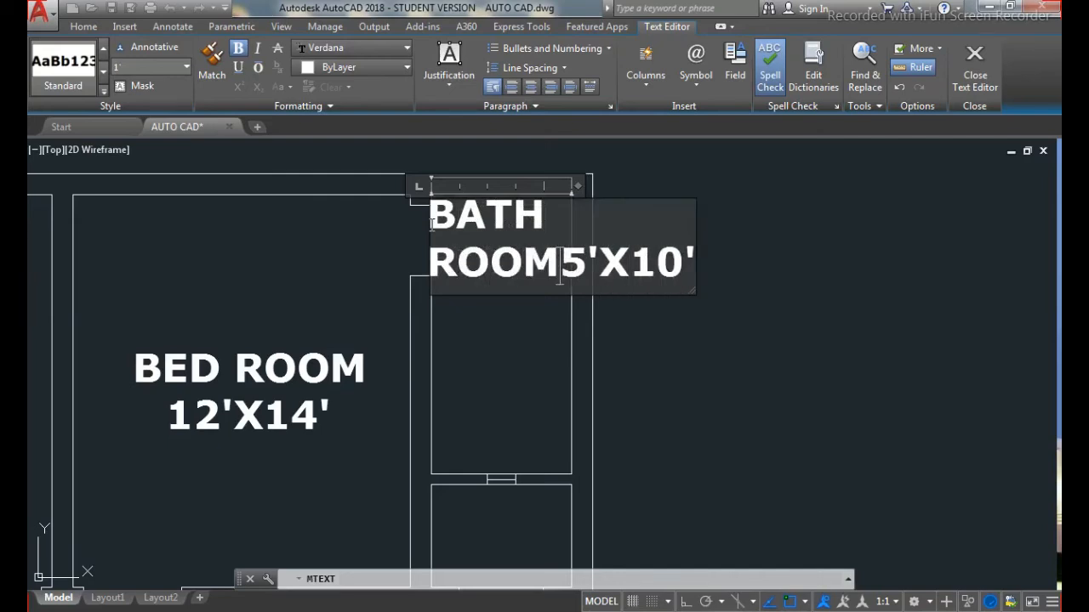
key(Return)
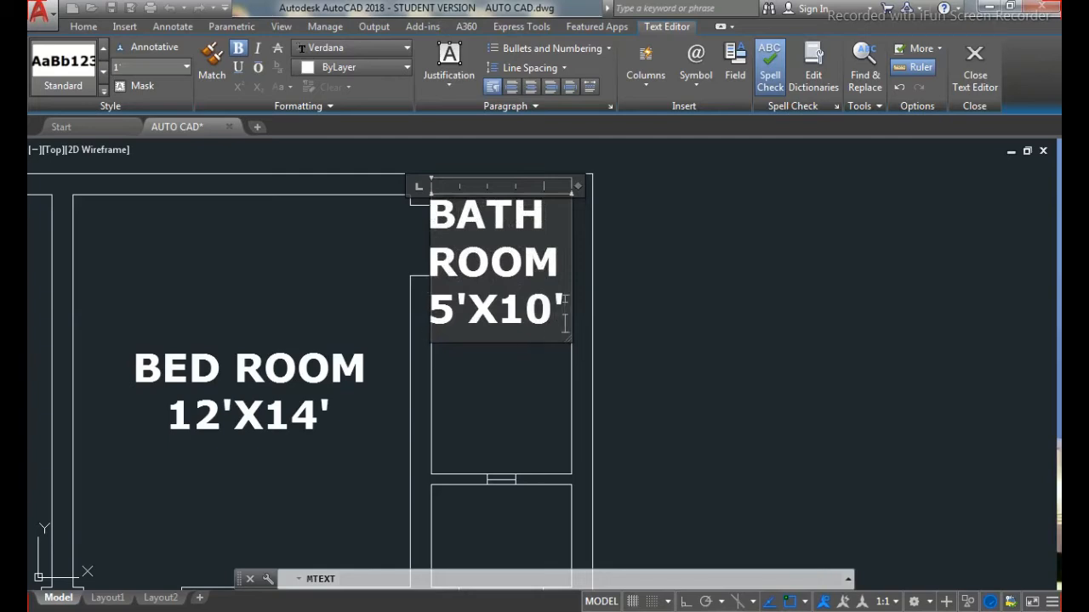
Step: Set the whole "BATH ROOM 5'X10'" label to a 6" text height with Middle Center justification and finish the text
drag(564, 322, 425, 200)
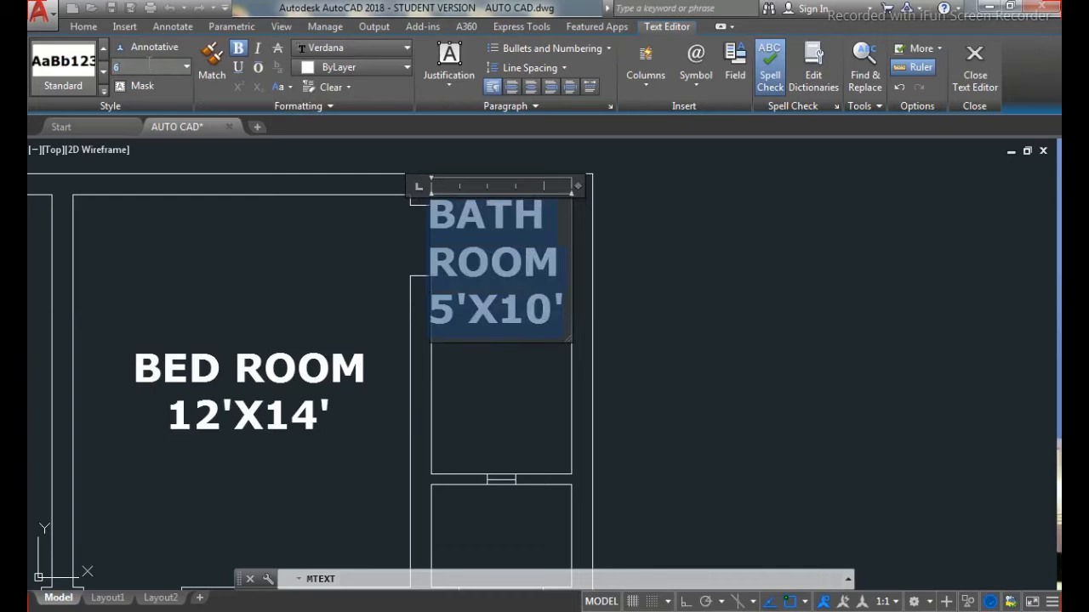
key(Return)
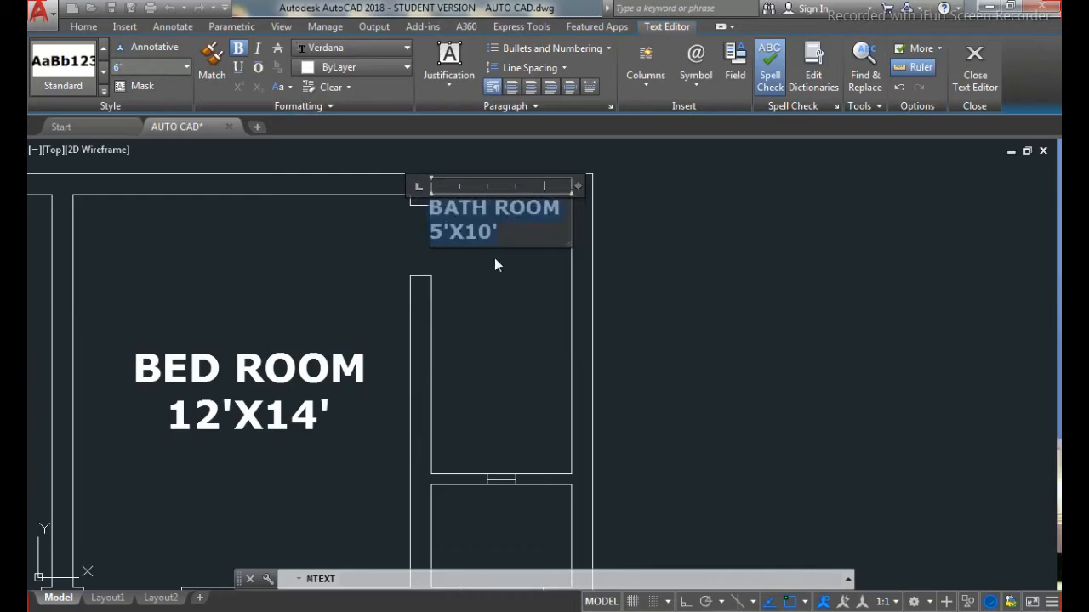
click(449, 78)
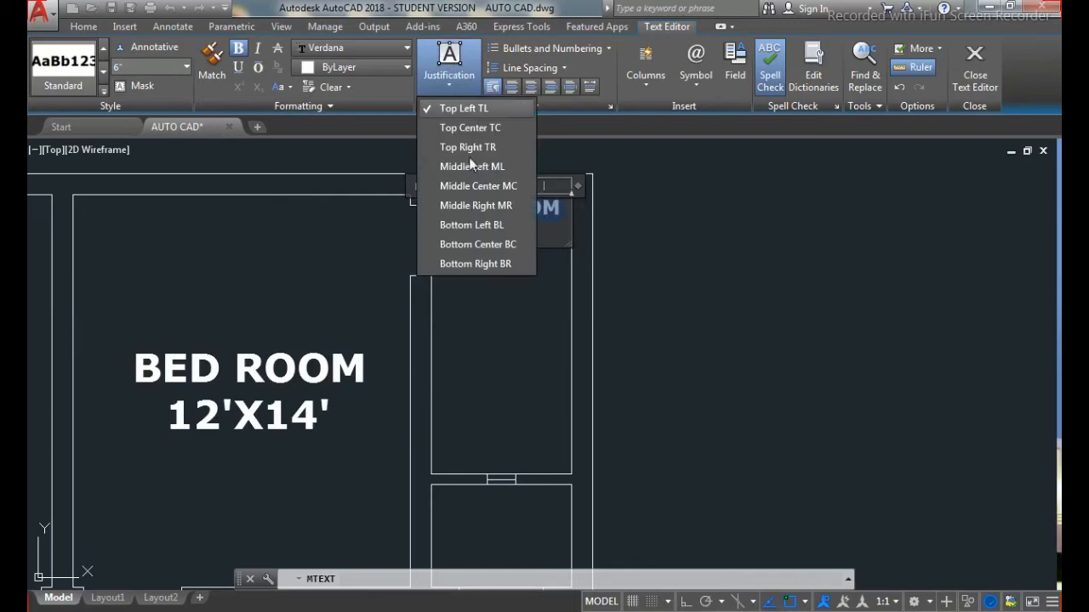
click(476, 186)
click(505, 262)
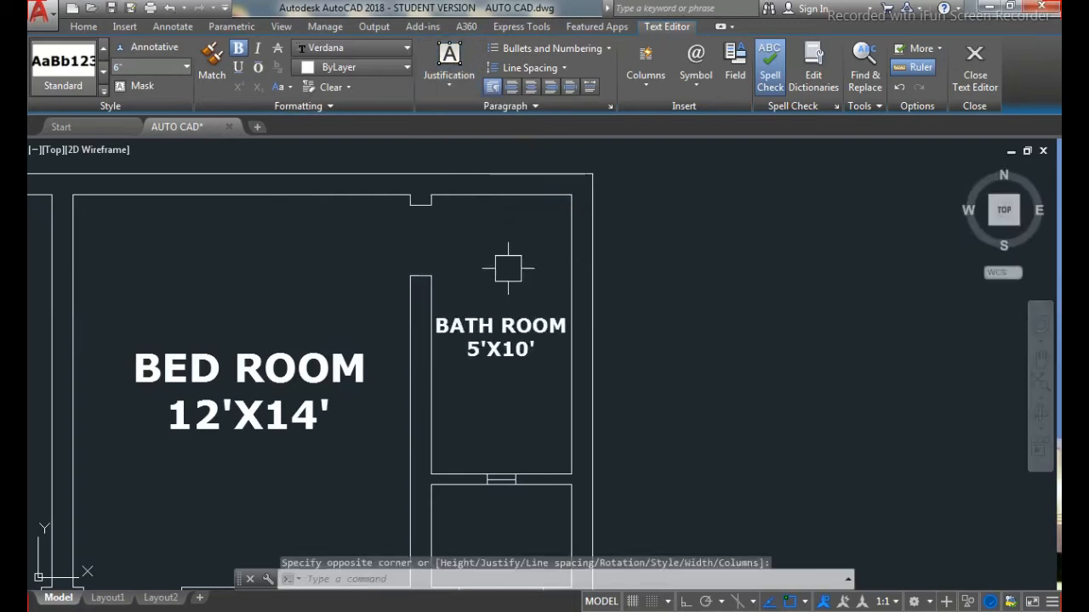
Step: Start a multiline text box at the upper-left inside corner of the unlabelled room along the plan's right outer wall, beside the central hall
scroll(487, 277, down, 2)
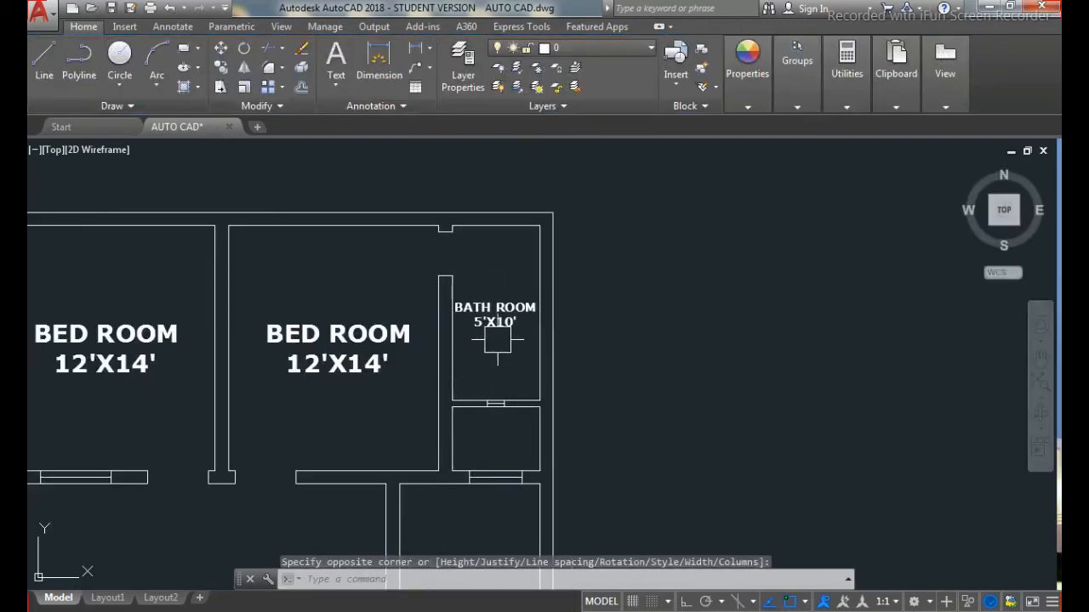
scroll(376, 280, down, 3)
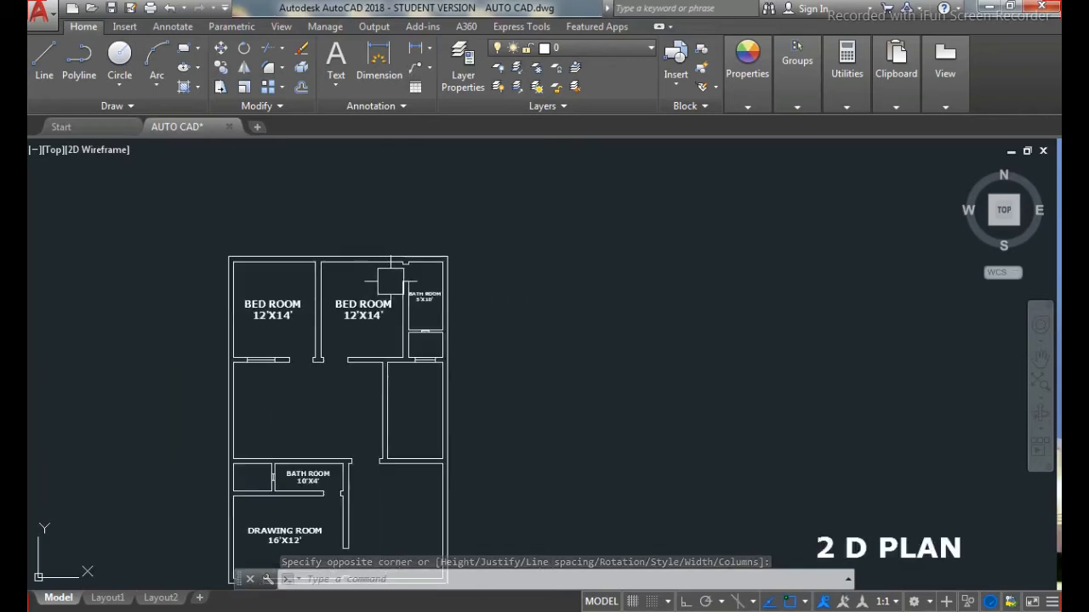
scroll(417, 365, up, 3)
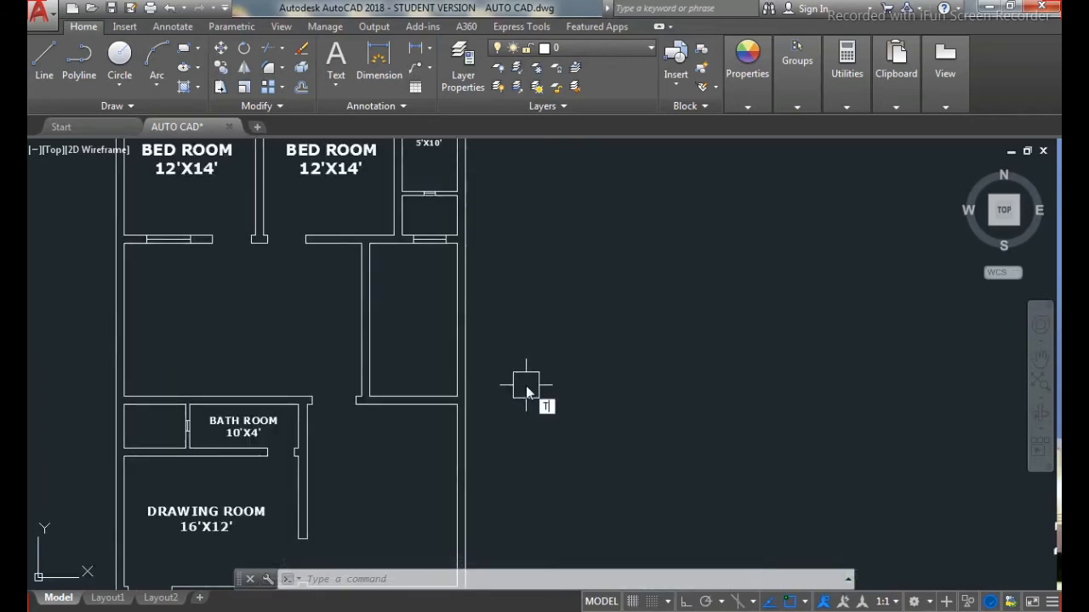
text(t)
key(Return)
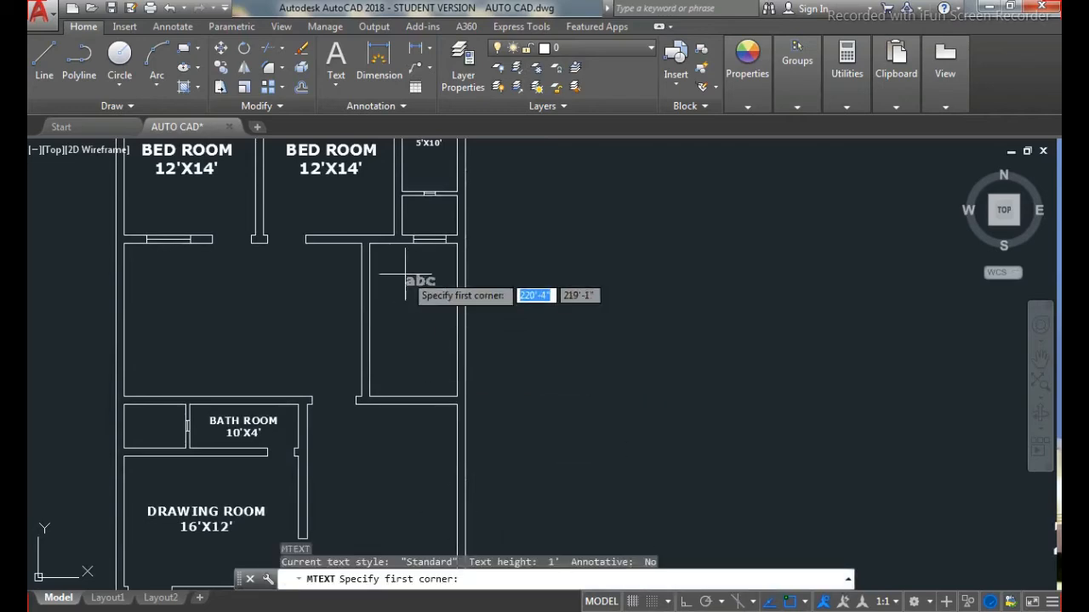
scroll(404, 275, up, 2)
click(354, 232)
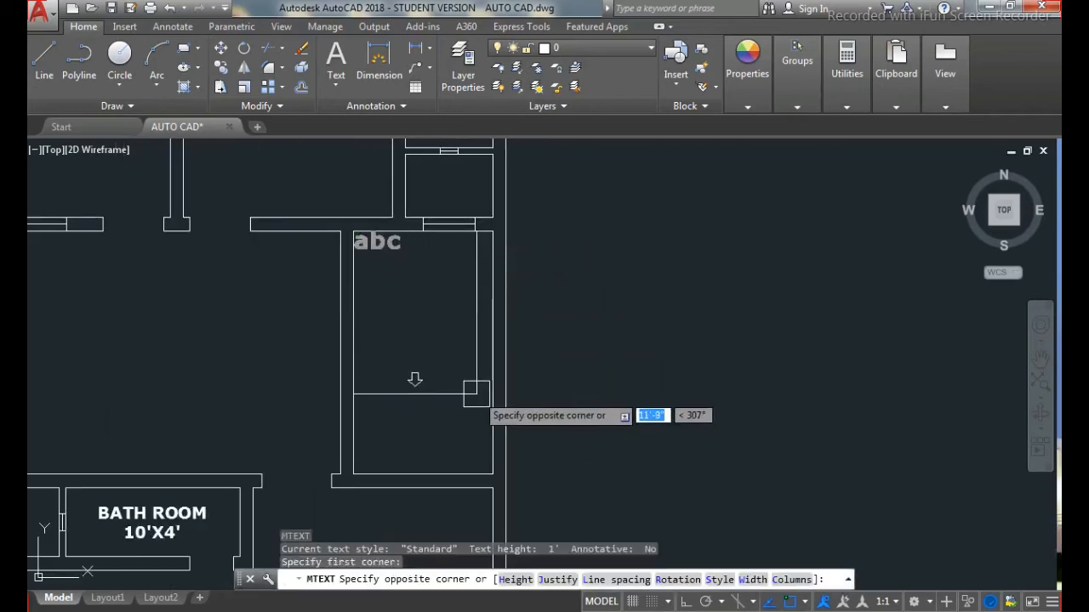
Step: Add a two-line text label KITCHEN 8'X14' spanning the empty room above the bath room's right, with Middle Center justification
click(492, 473)
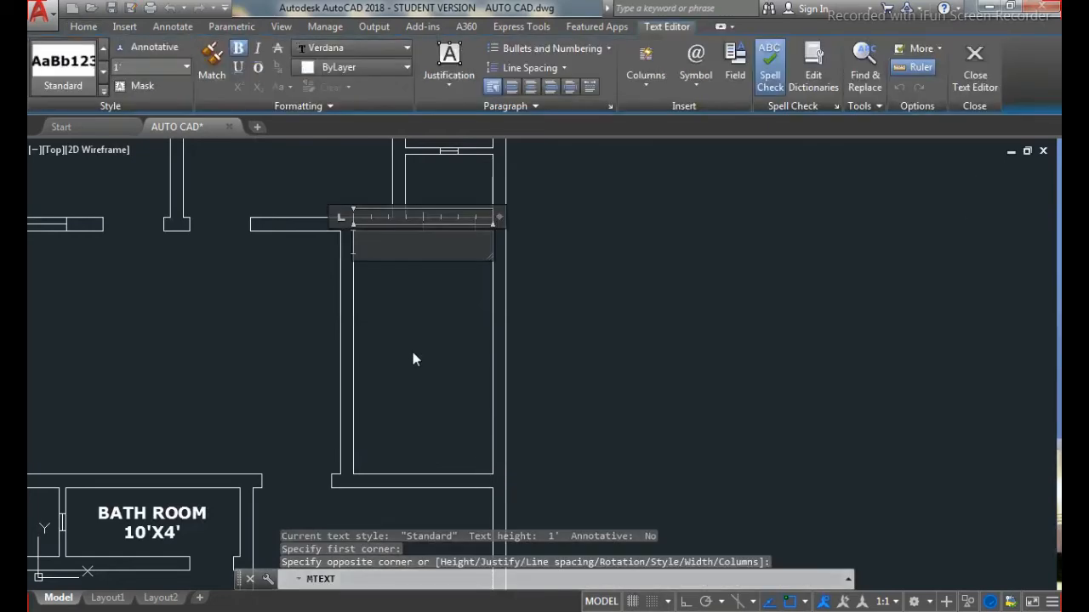
text(KITCH)
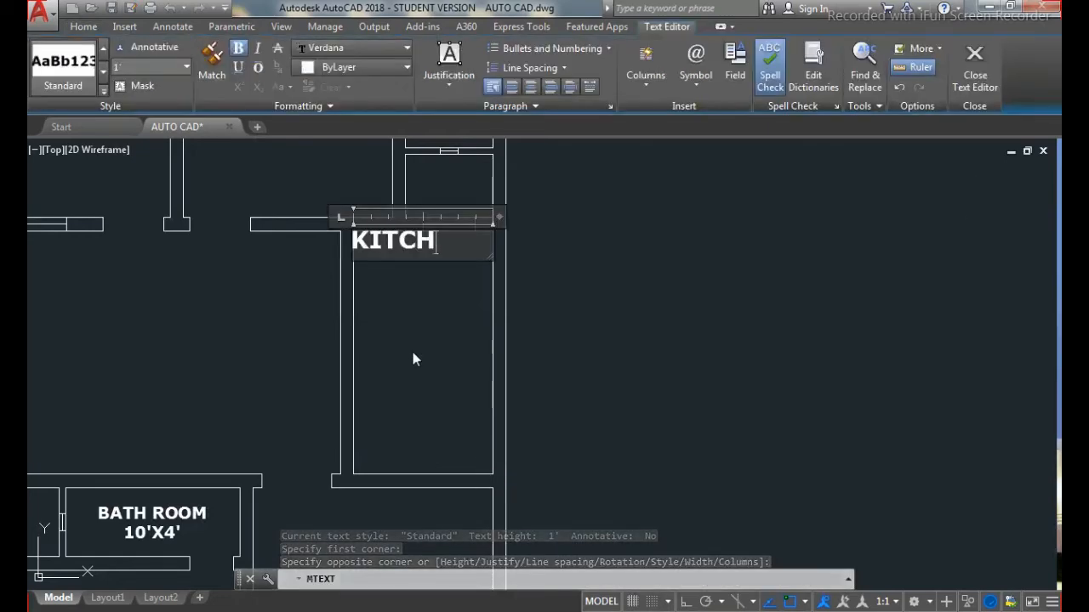
text(EN)
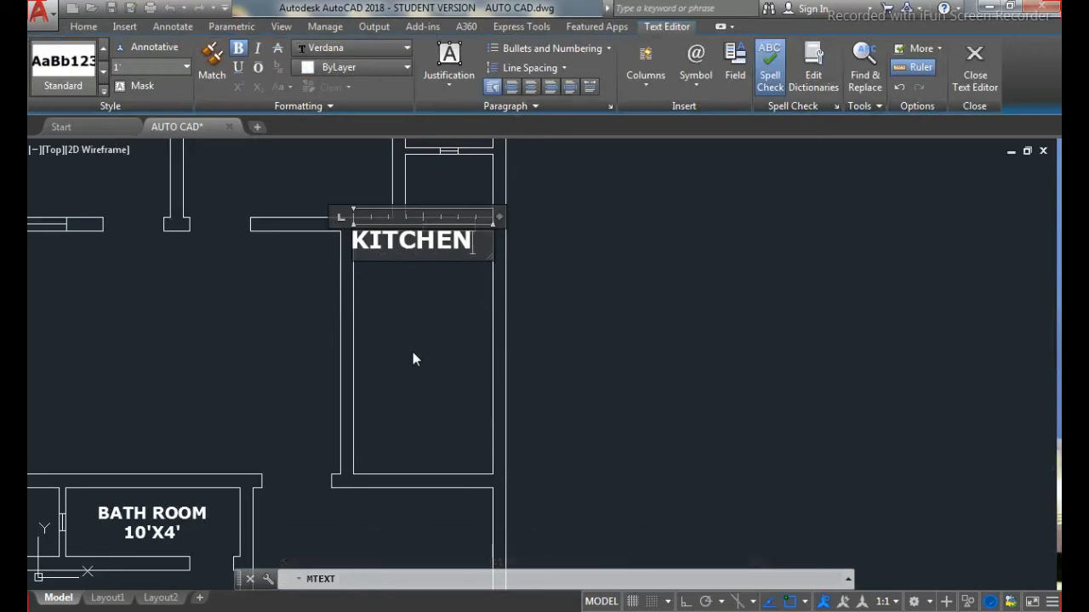
key(Return)
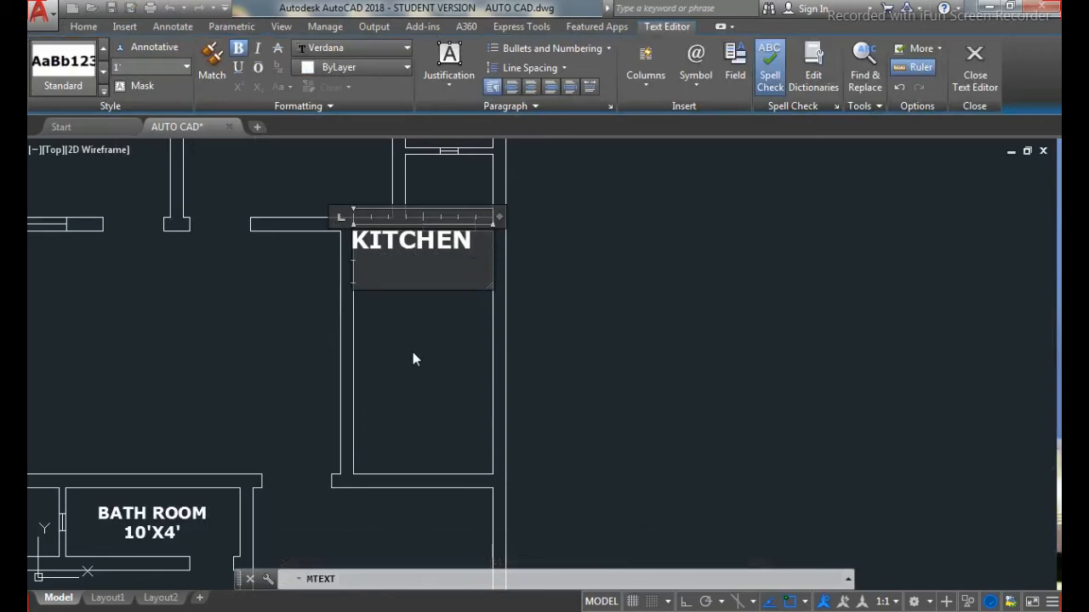
text(8'X14')
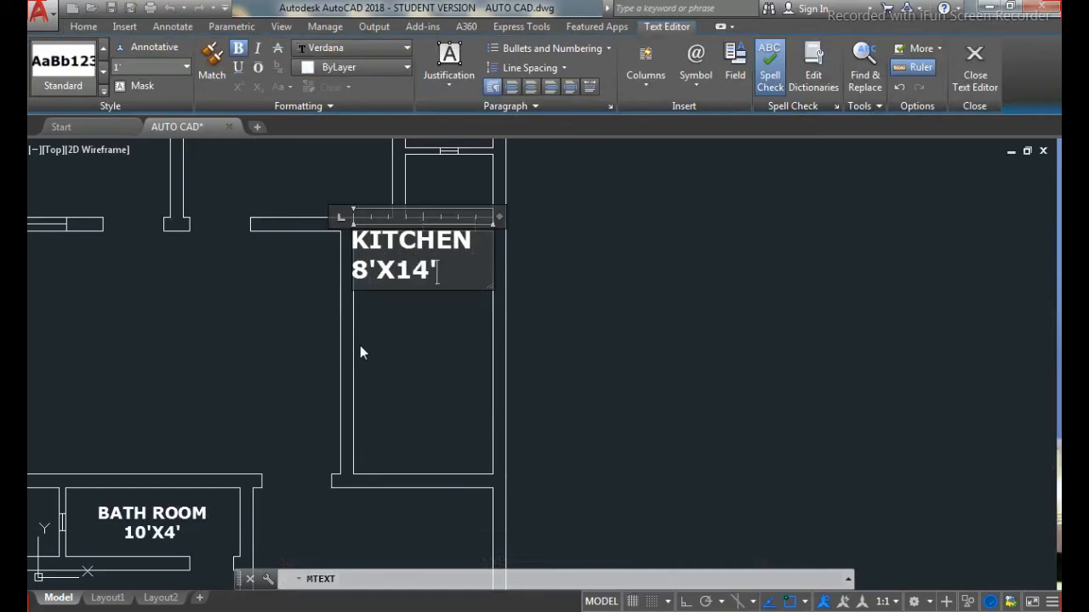
click(444, 78)
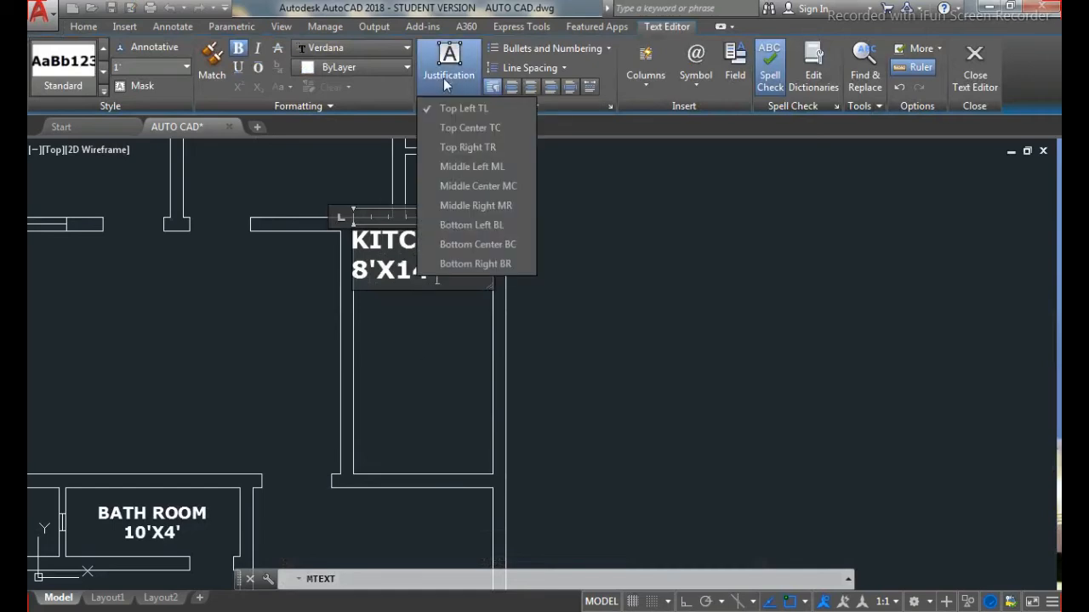
click(487, 186)
click(432, 282)
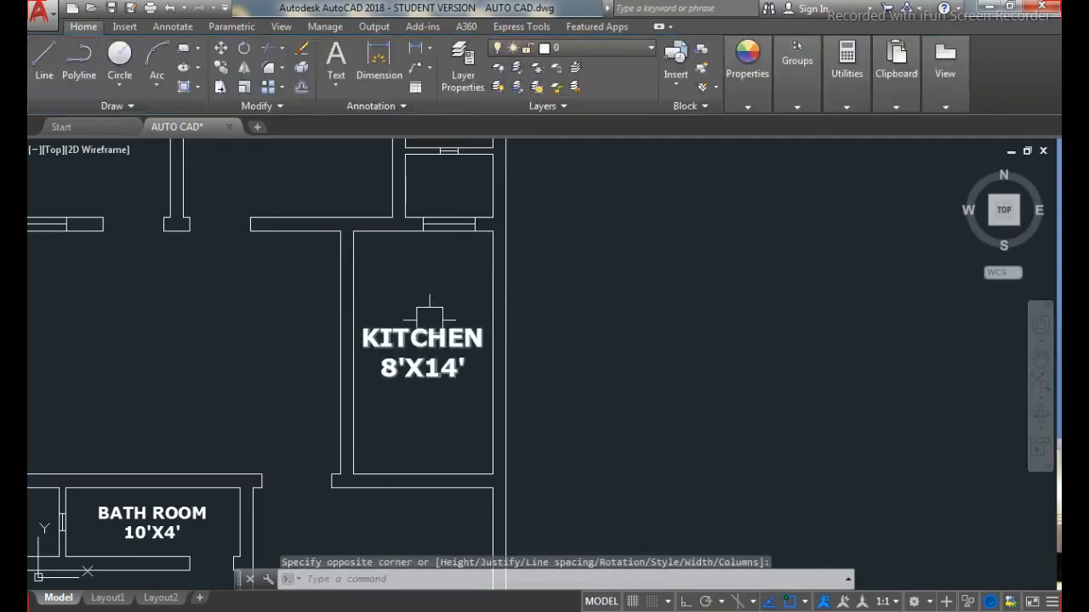
Step: Set the text height of the KITCHEN 8'X14' label to 7
double_click(426, 353)
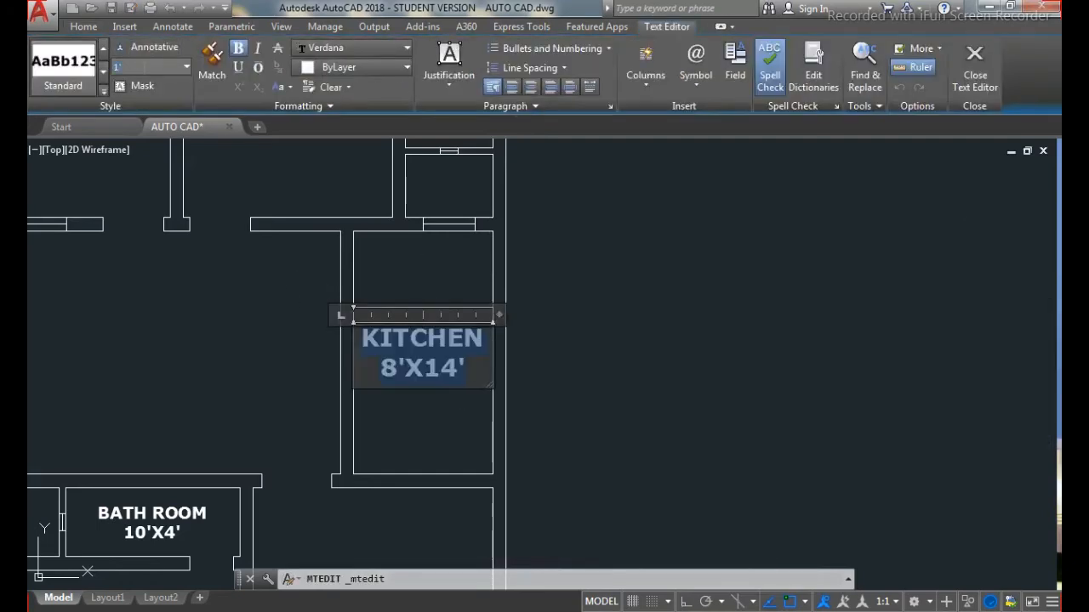
key(Return)
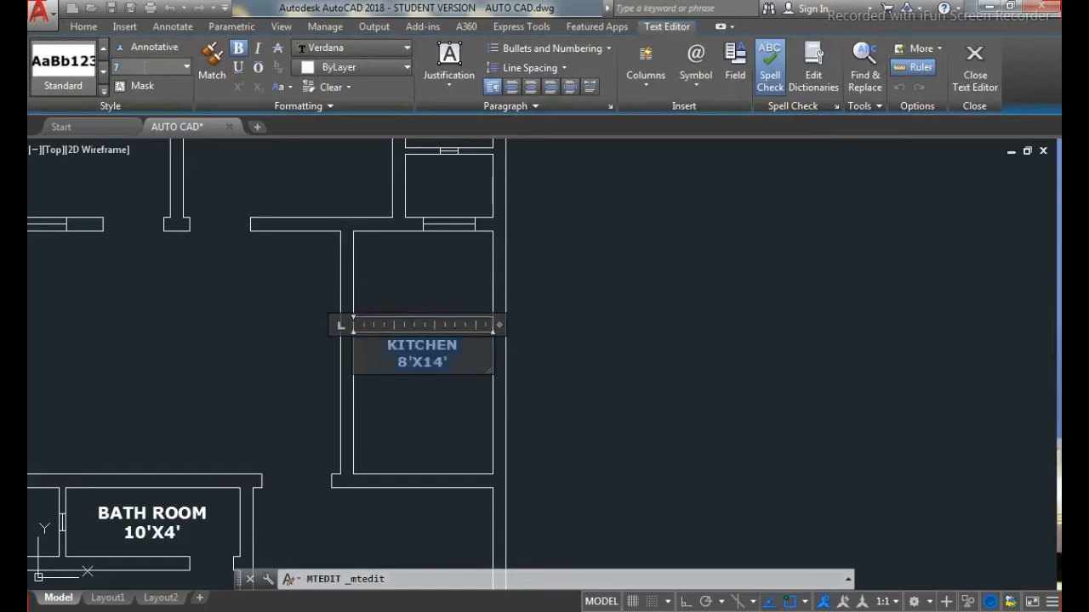
click(395, 306)
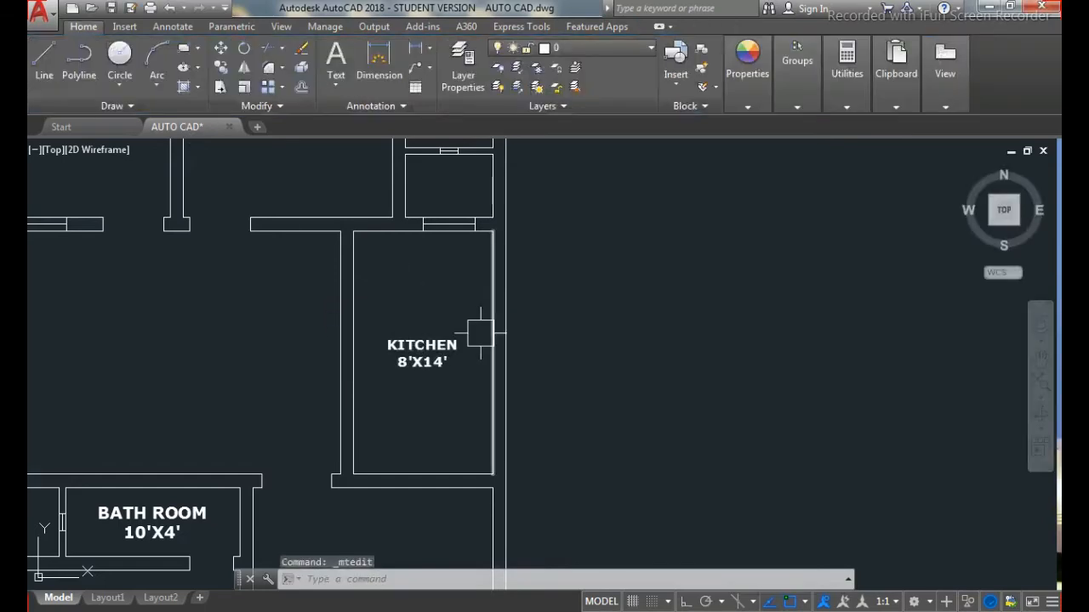
key(Escape)
key(Escape)
key(Escape)
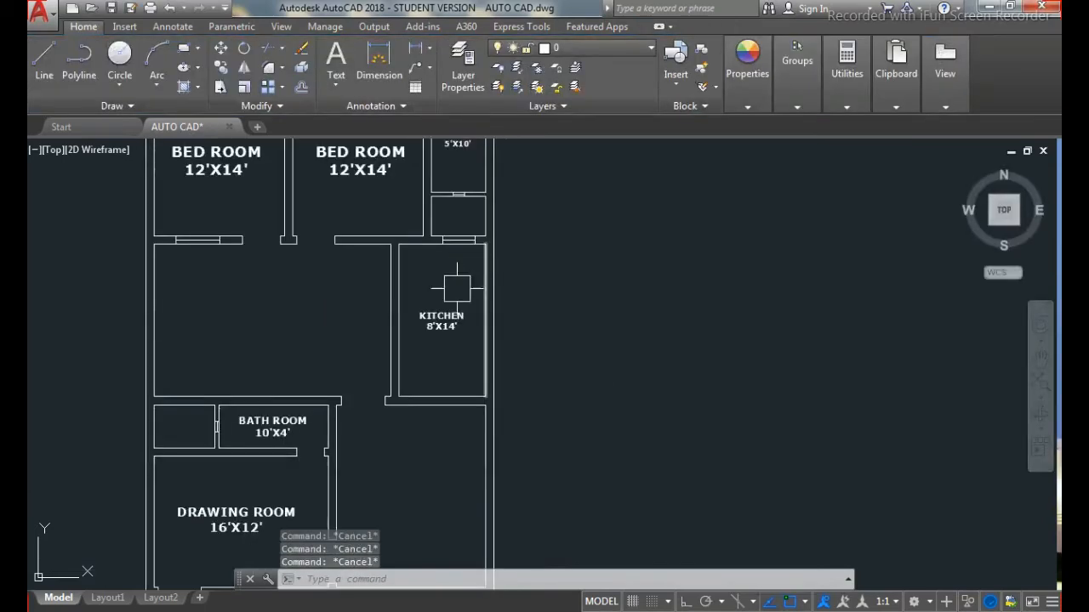
Step: Draw a line across the upper end of the kitchen's left wall, joining its two faces at the horizontal wall
scroll(444, 251, down, 2)
scroll(392, 241, up, 5)
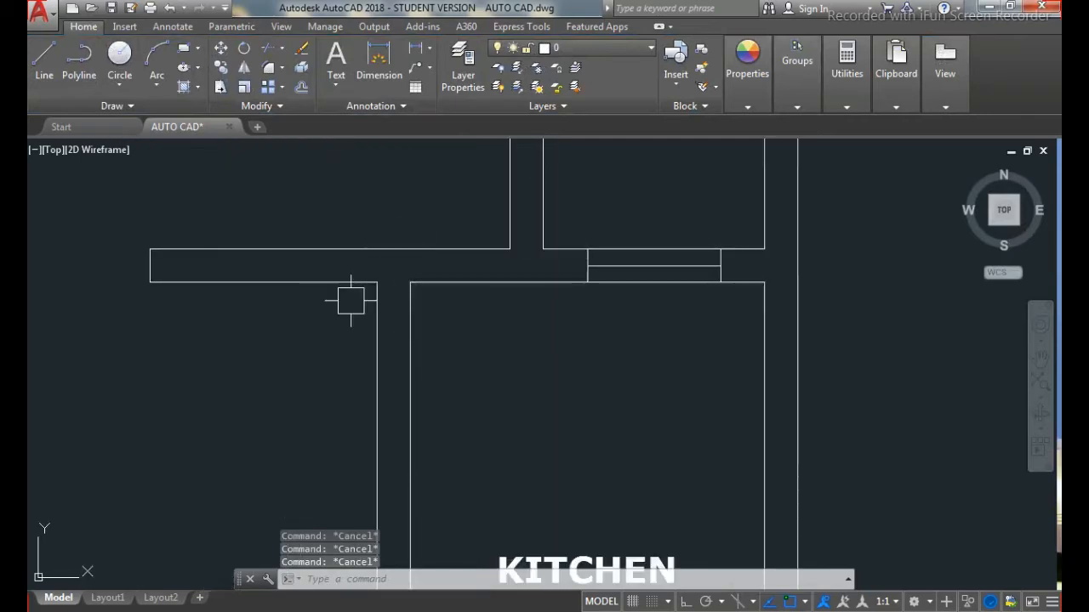
text(l)
key(Return)
click(376, 281)
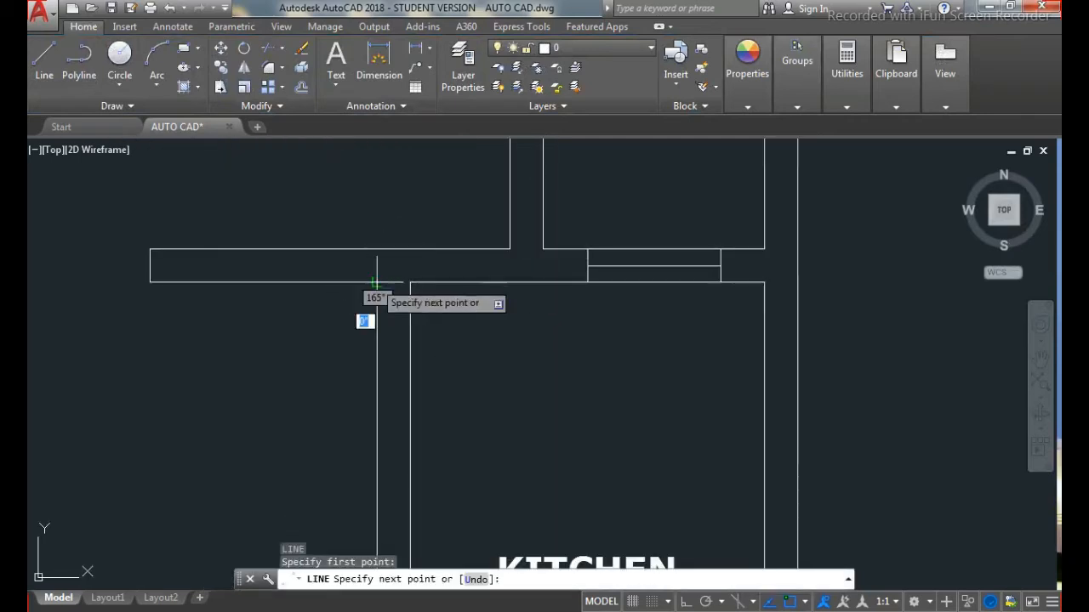
click(410, 282)
key(Escape)
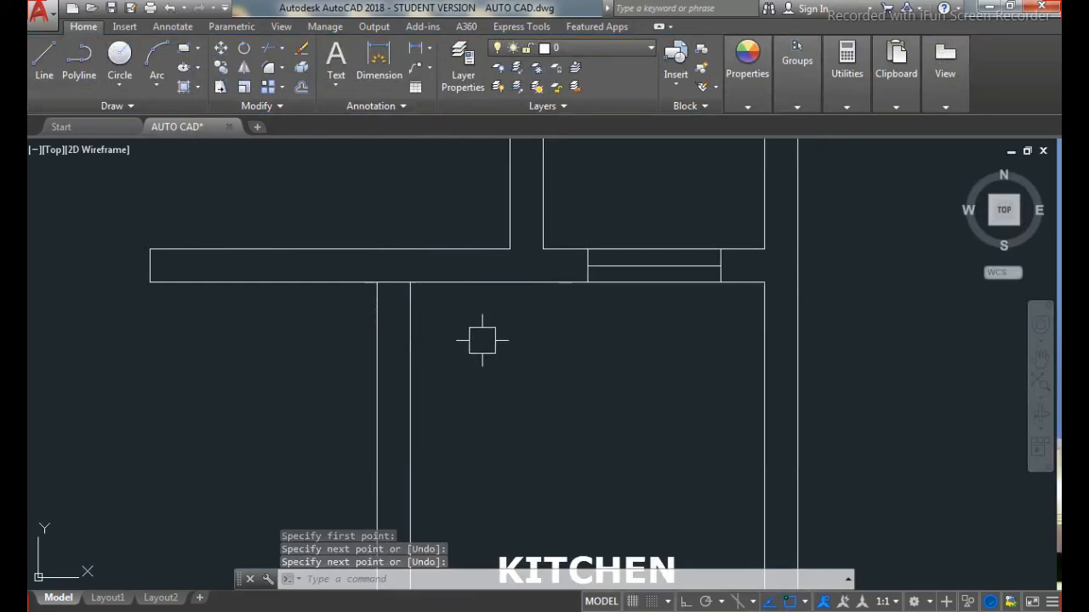
Step: Offset the short line across the kitchen's left wall 4.5 downward to mark the first door jamb
text(o)
key(Return)
text(4.5)
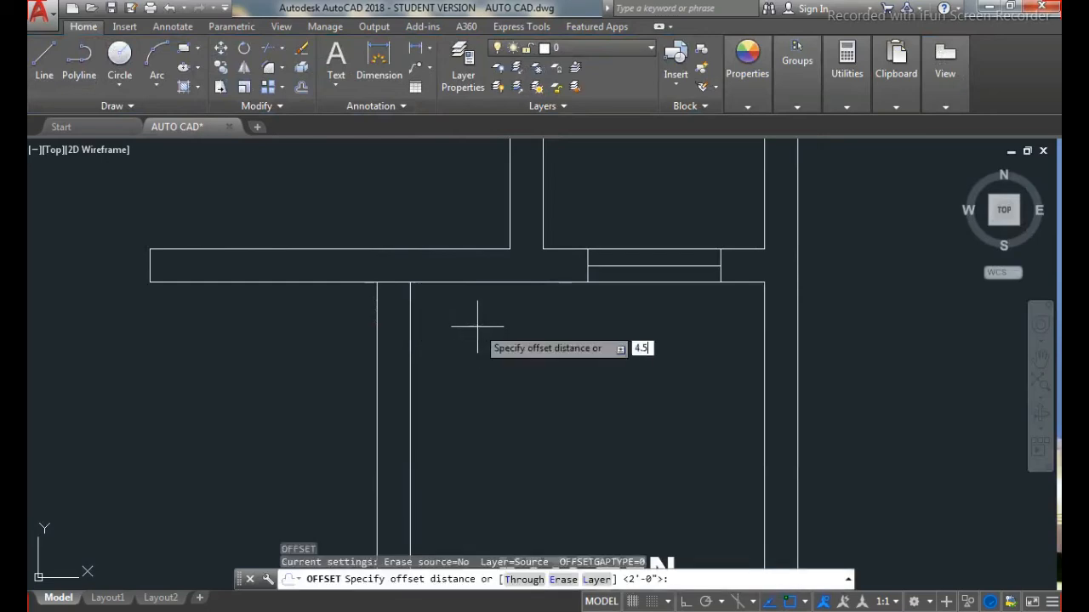
key(Return)
click(390, 284)
click(401, 338)
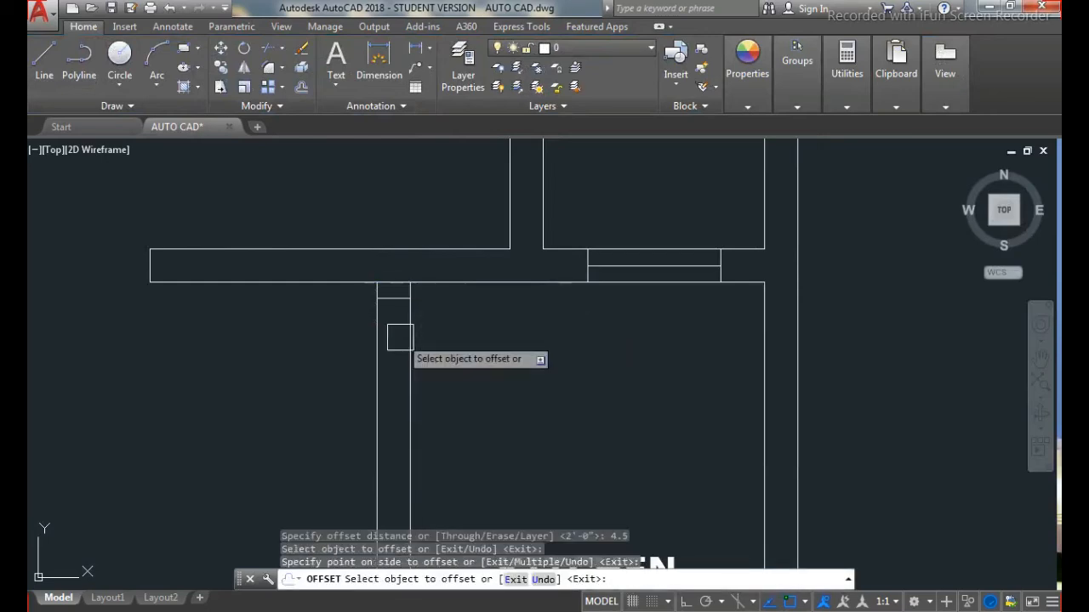
Step: Offset the first door jamb line 3' downward along the kitchen's left wall to mark the other jamb
key(Return)
key(Return)
text(3)
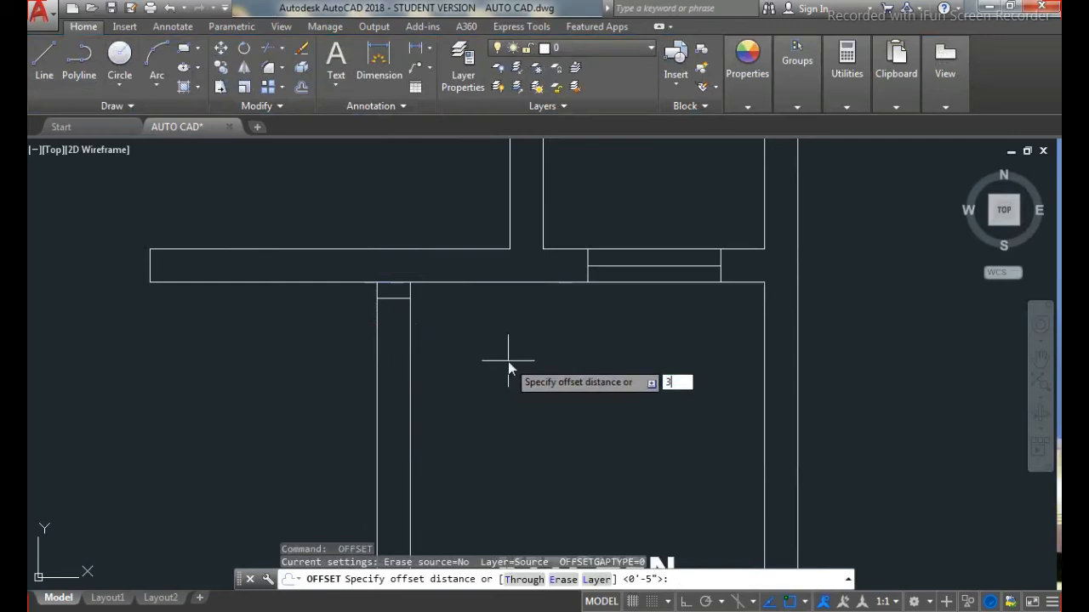
key(Return)
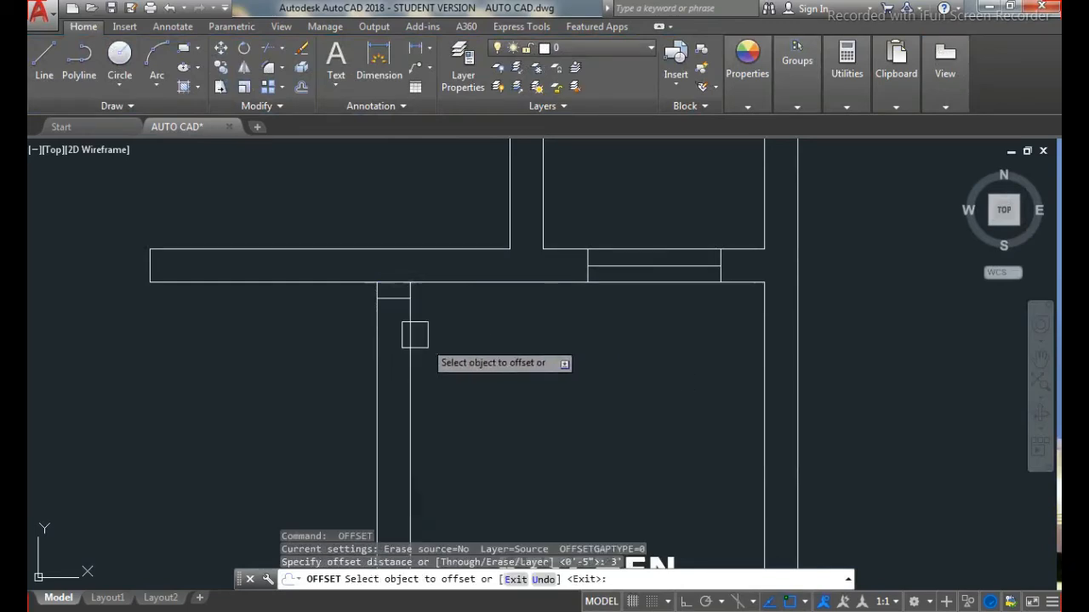
click(396, 305)
click(396, 356)
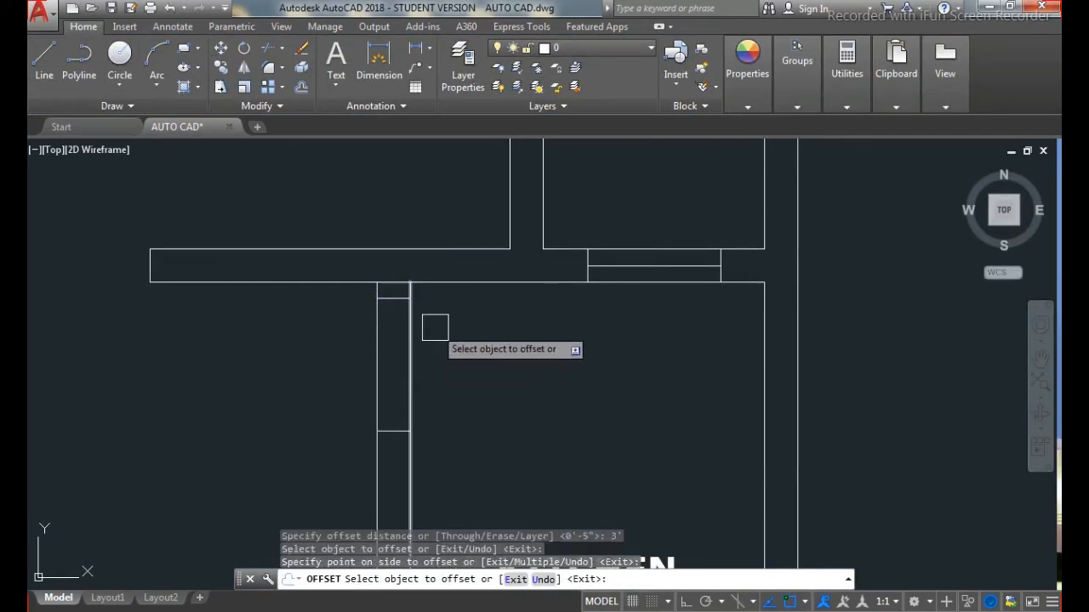
key(Escape)
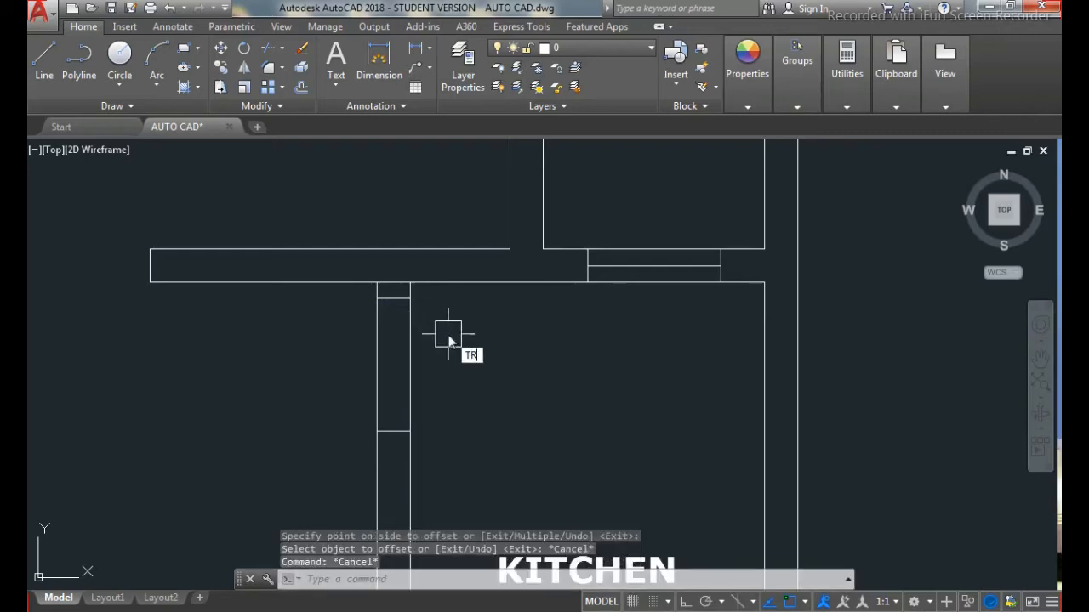
Step: Trim both faces of the kitchen's left wall between the two jamb lines to open the doorway
key(Return)
key(Return)
click(466, 343)
click(340, 362)
key(Escape)
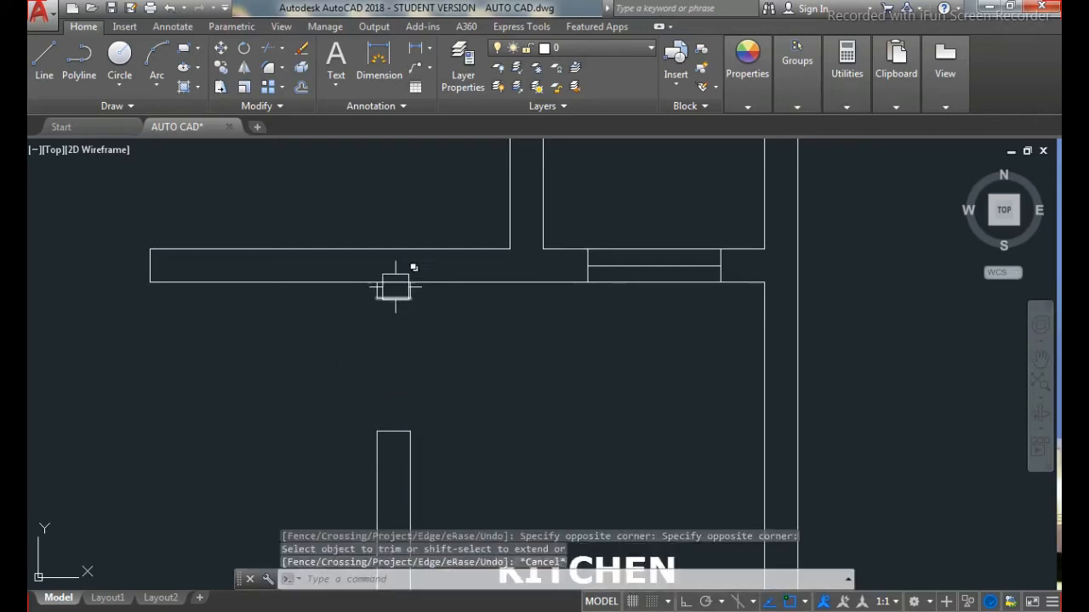
Step: Delete the short construction line where the kitchen's door stub meets the horizontal wall
click(395, 282)
key(Delete)
scroll(344, 277, down, 3)
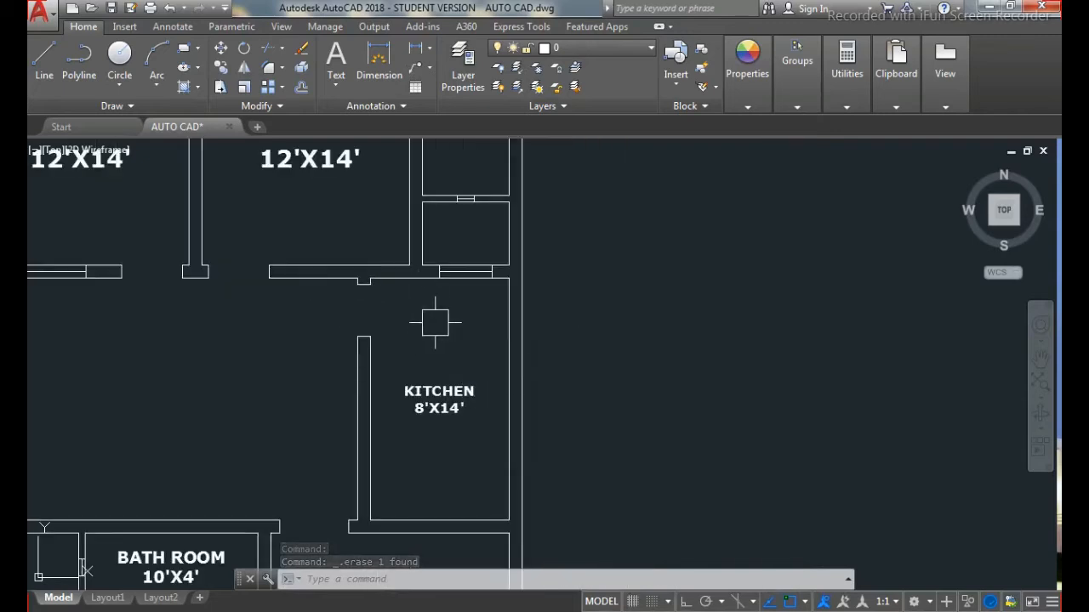
key(Escape)
key(Escape)
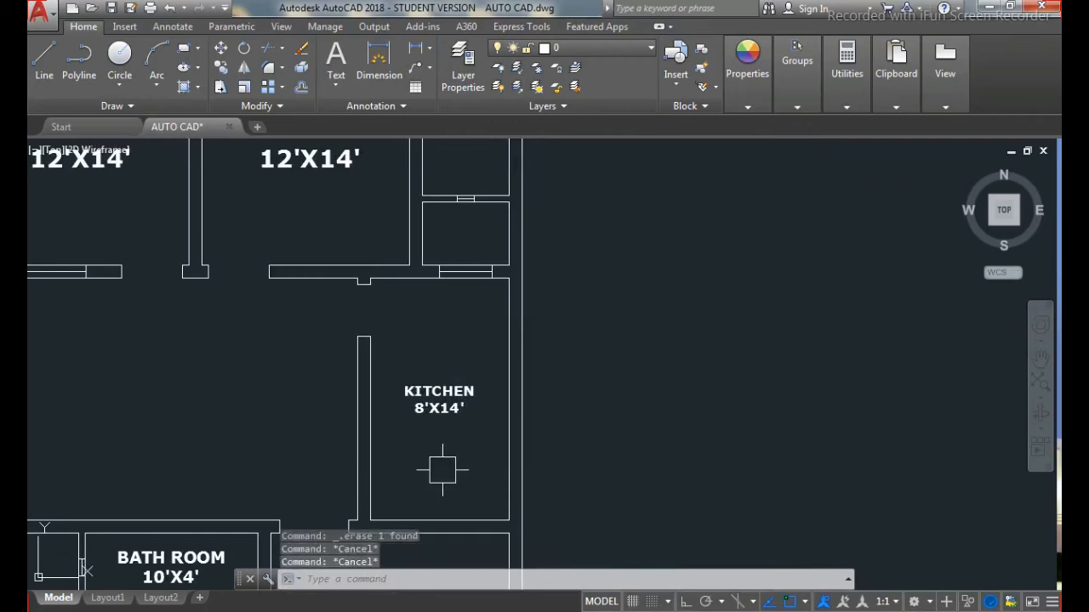
Step: Offset the inner faces of the kitchen's bottom and right walls 20 inward to outline an L-shaped counter
text(o)
key(Return)
text(2)
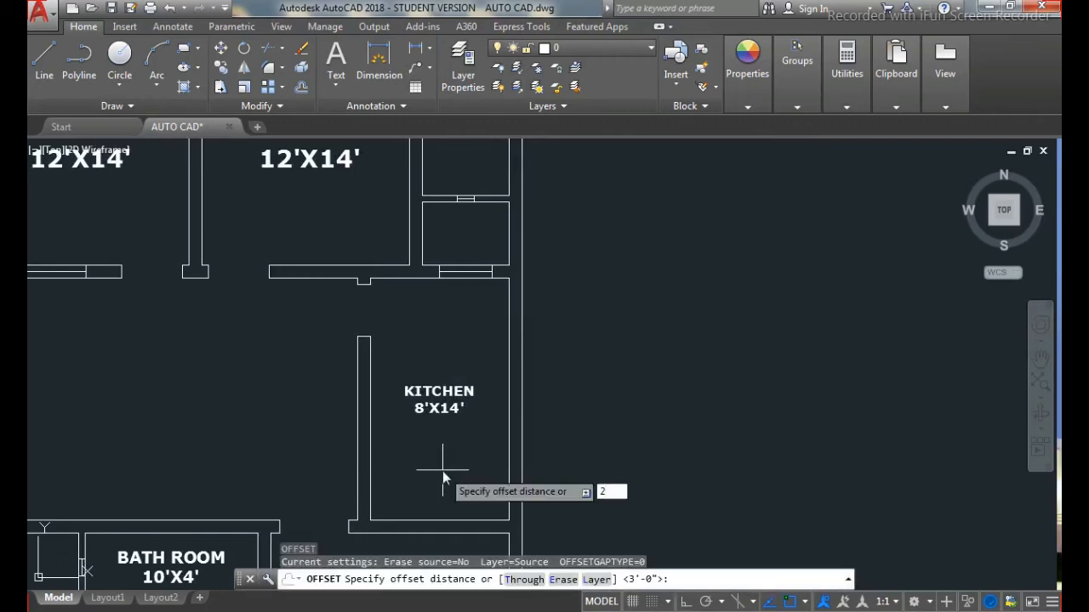
text(0)
key(Return)
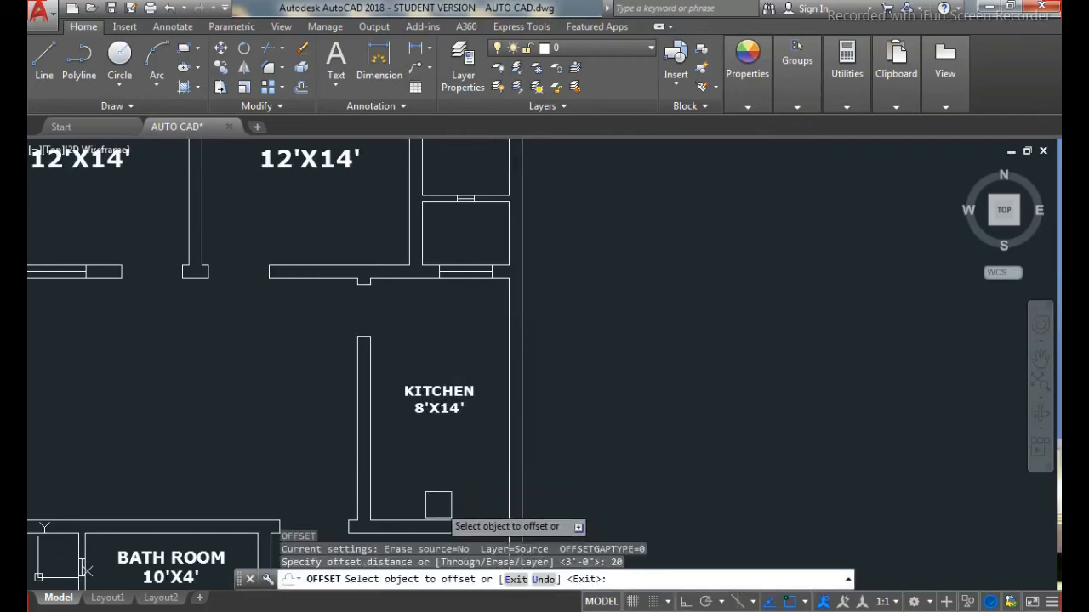
click(437, 519)
click(449, 484)
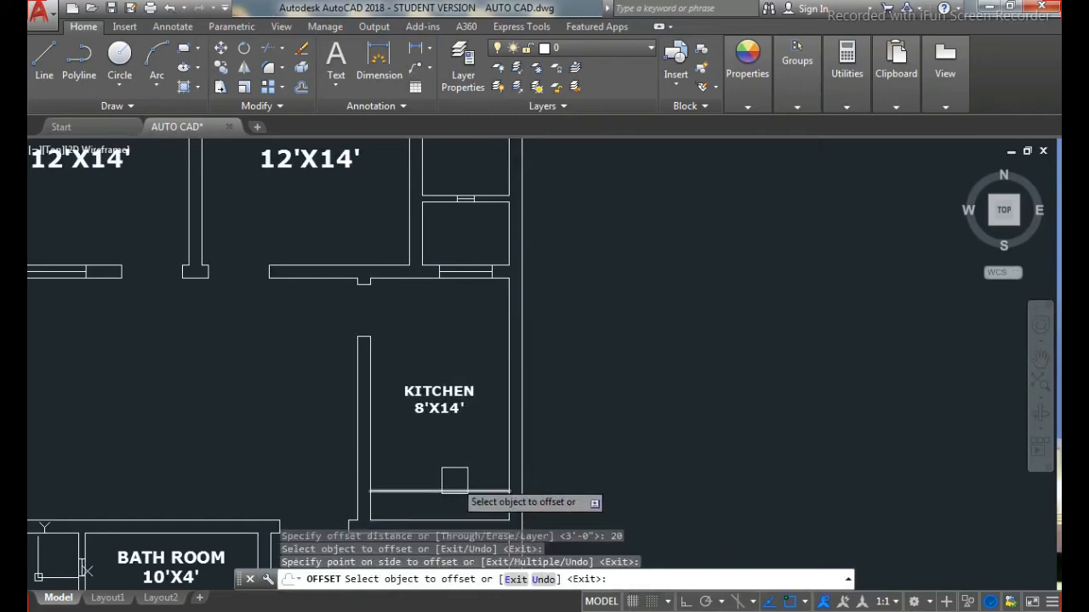
click(509, 462)
click(486, 461)
key(Escape)
Step: Move the KITCHEN 8'X14' label about 2' up and slightly left, into the floor area clear of the counter line
scroll(426, 416, up, 2)
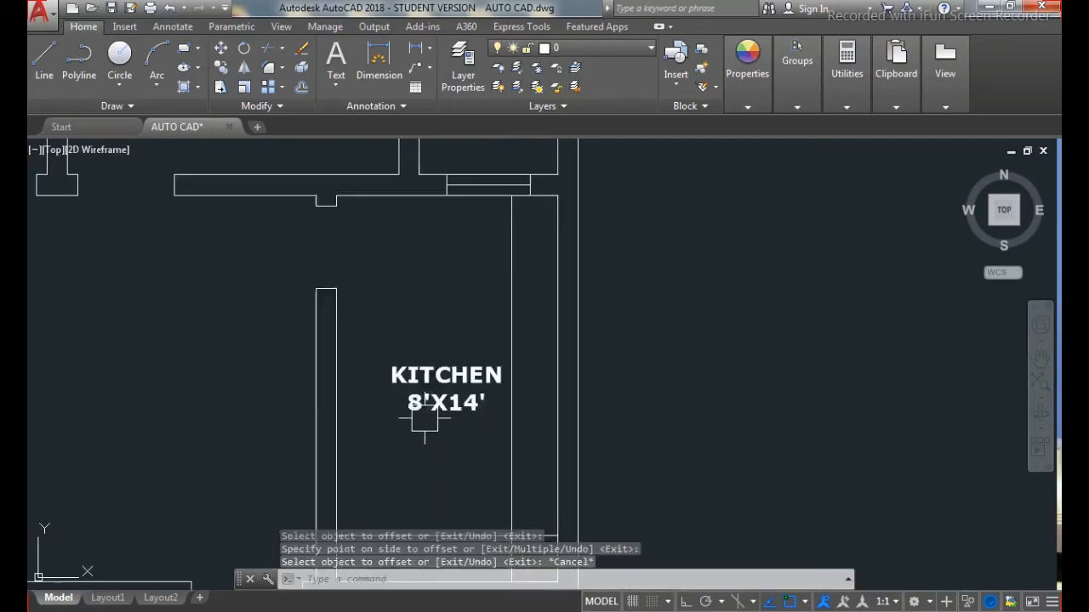
click(443, 391)
click(446, 389)
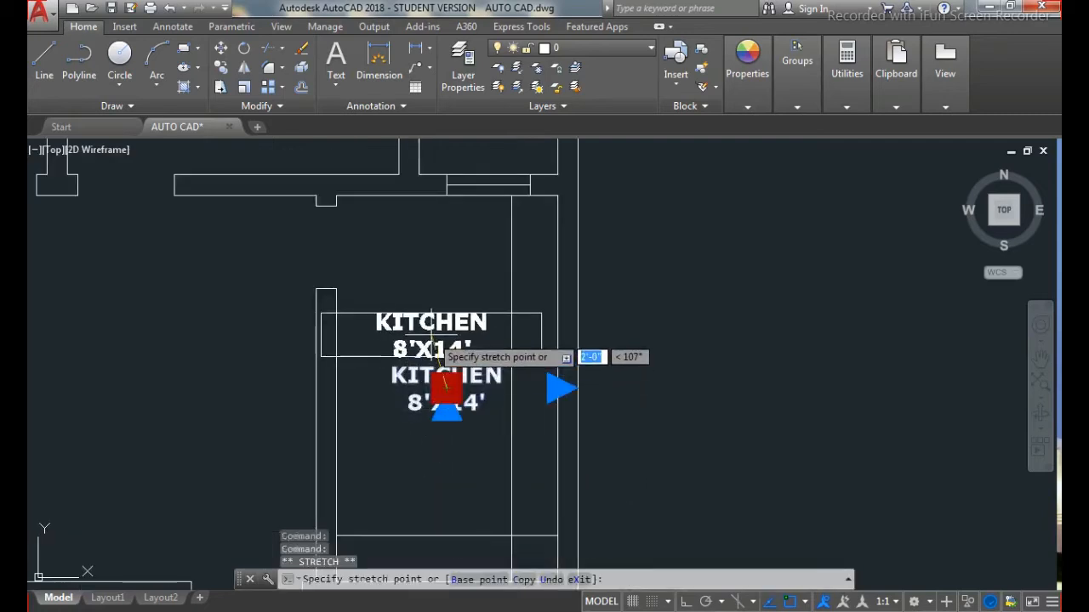
click(431, 336)
click(431, 336)
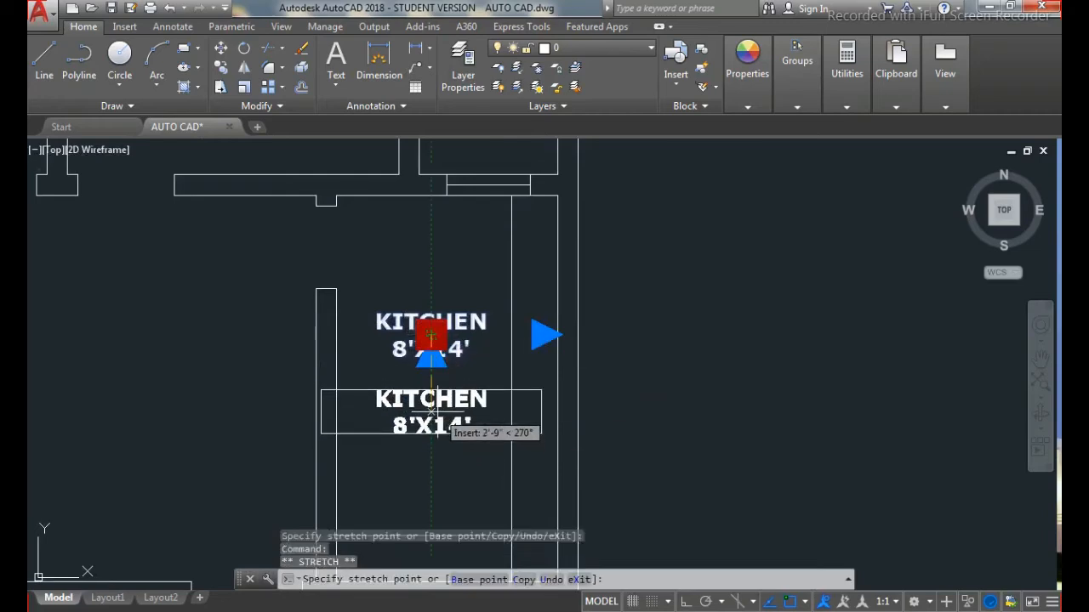
key(Escape)
Step: Trim the overlapping ends of the two counter lines at the kitchen's lower-right corner to form a clean L
scroll(421, 336, down, 3)
scroll(448, 423, up, 3)
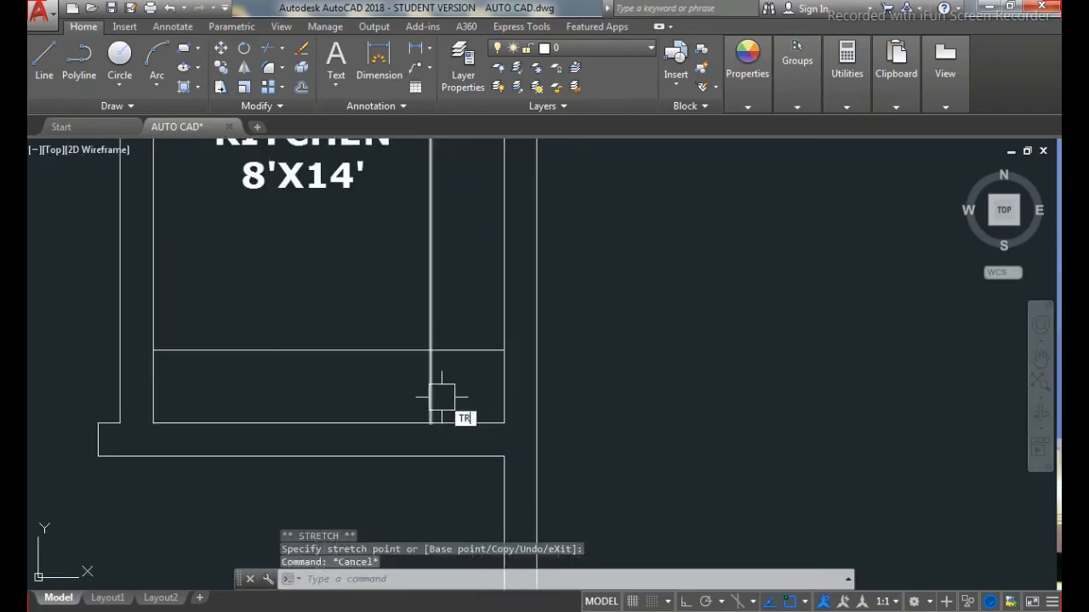
key(Return)
key(Return)
click(432, 394)
click(456, 355)
scroll(415, 407, down, 3)
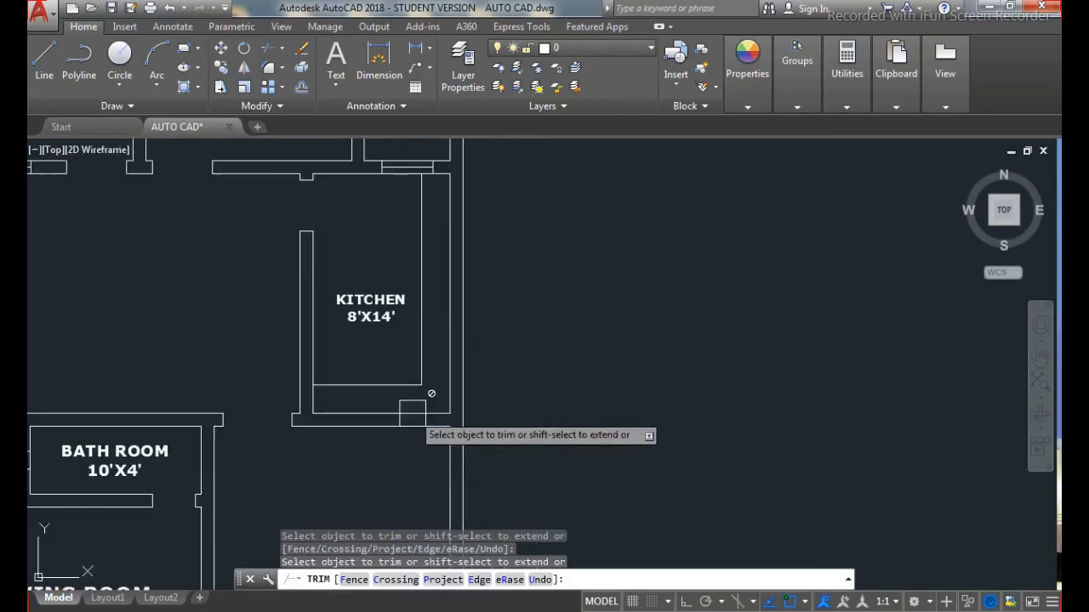
key(Escape)
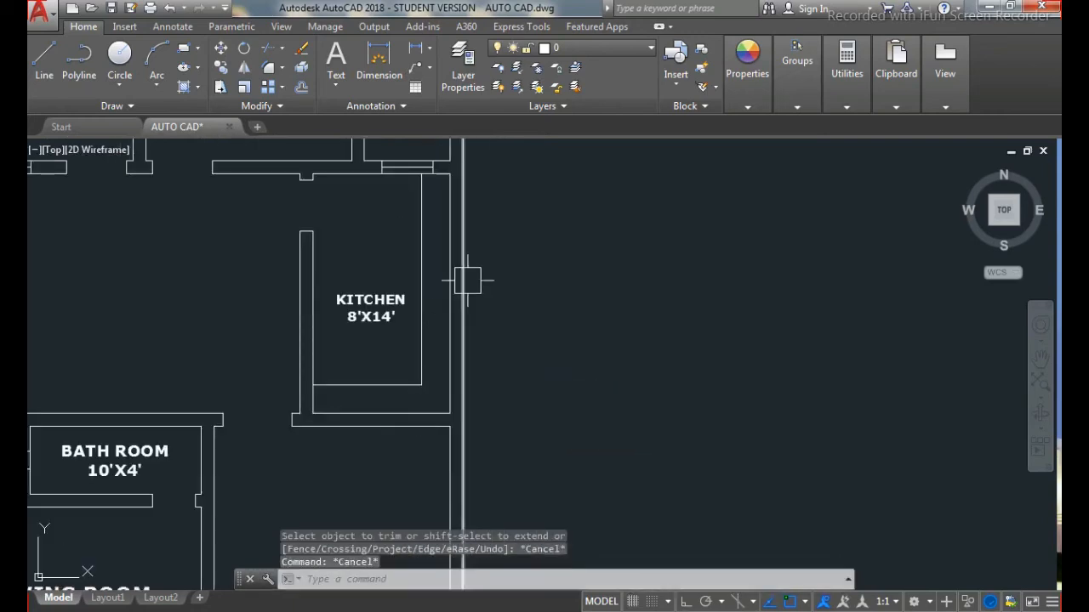
key(Escape)
key(Escape)
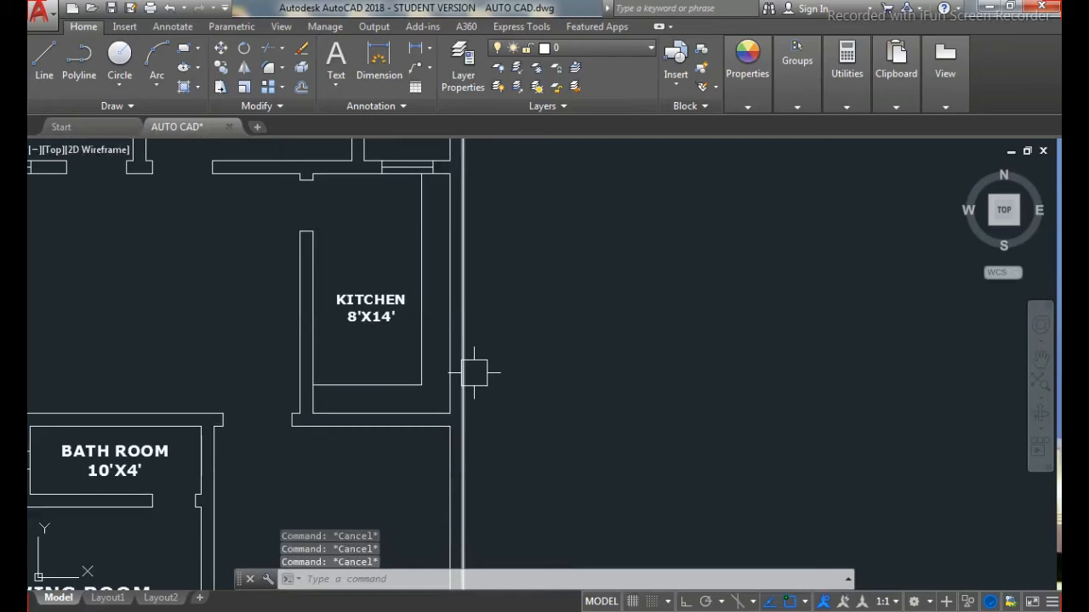
Step: Hatch the L-shaped counter along the kitchen's right and bottom walls with the GRAVEL pattern
text(H)
key(Return)
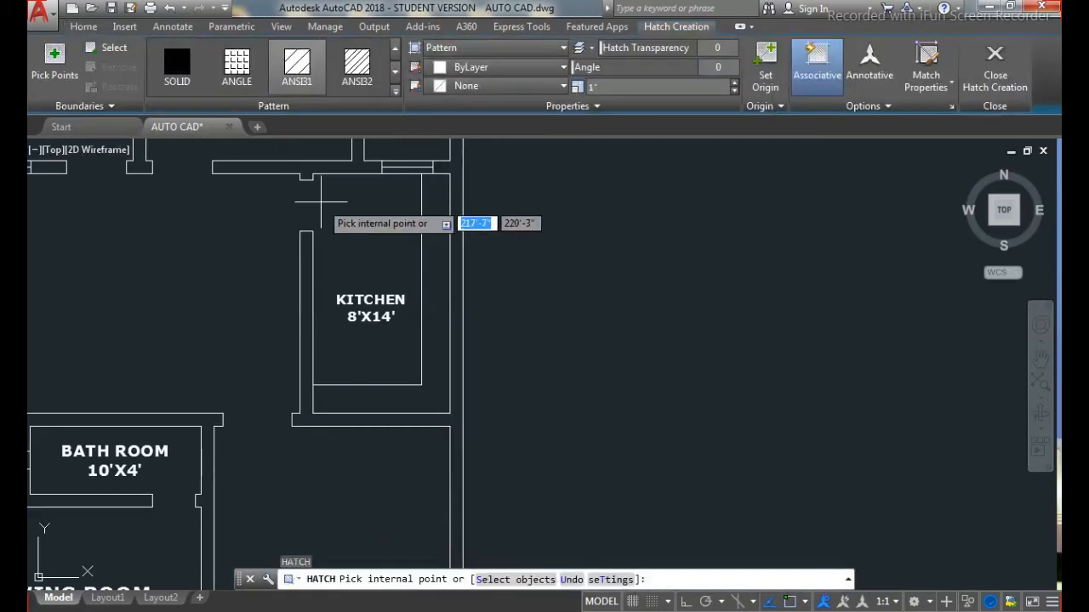
click(396, 93)
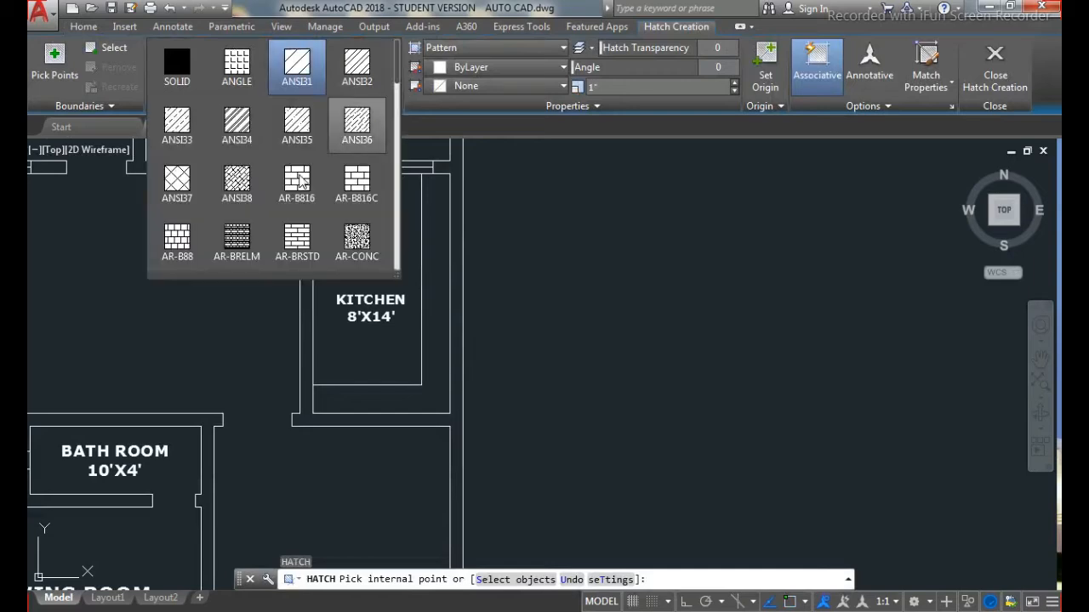
click(243, 175)
scroll(243, 181, down, 5)
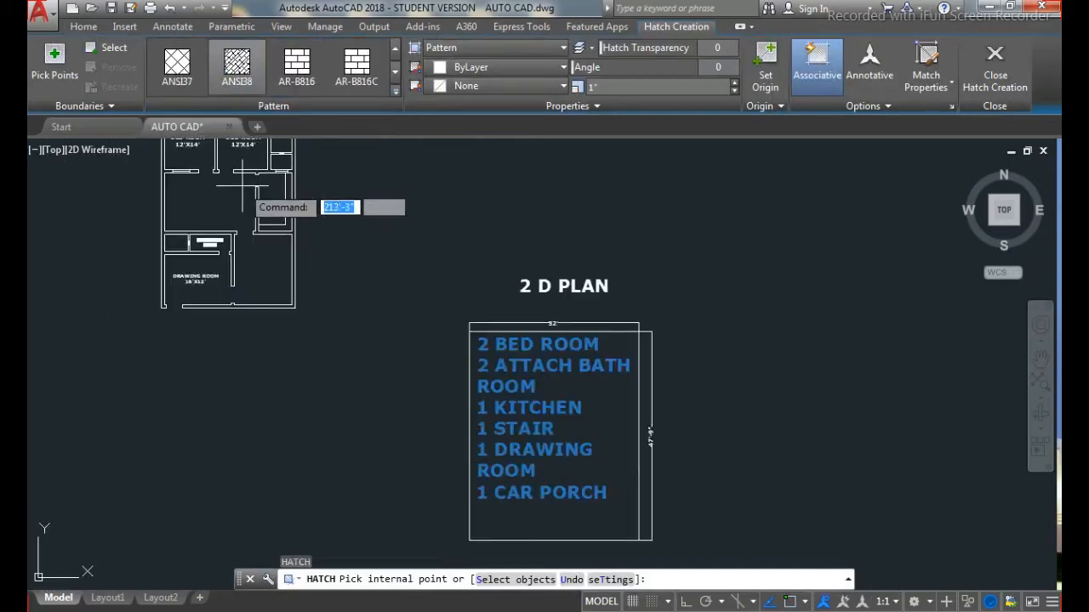
scroll(319, 176, up, 1)
click(396, 91)
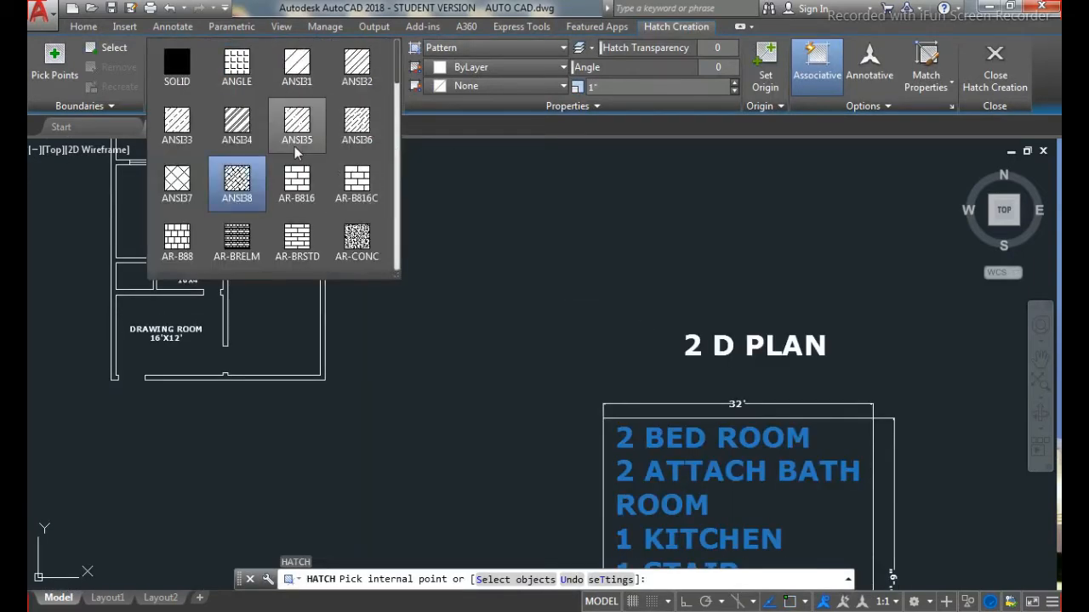
scroll(270, 185, down, 5)
scroll(271, 185, down, 1)
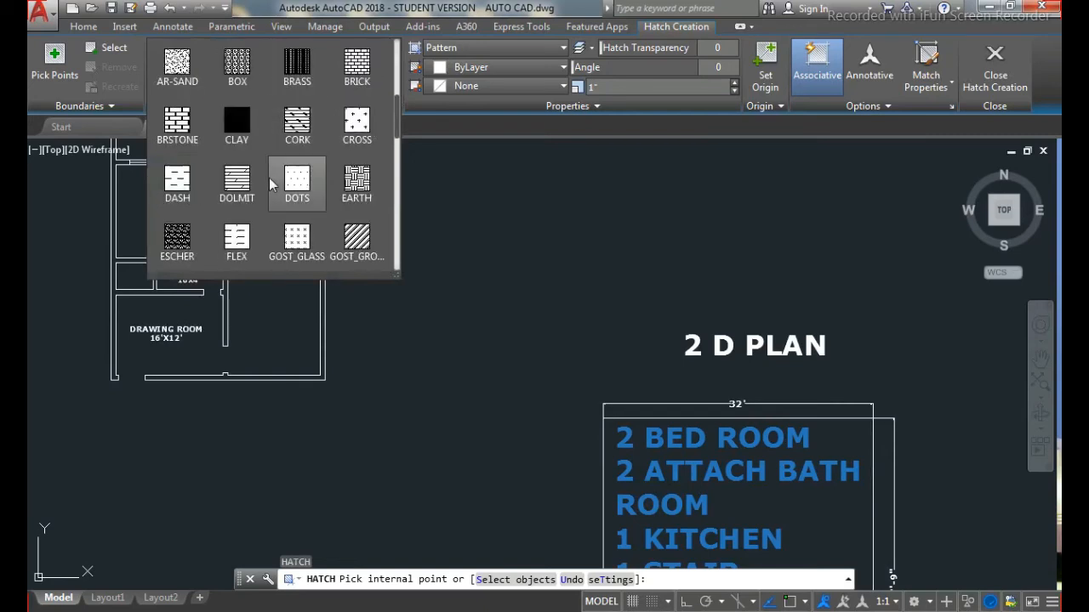
scroll(270, 184, down, 3)
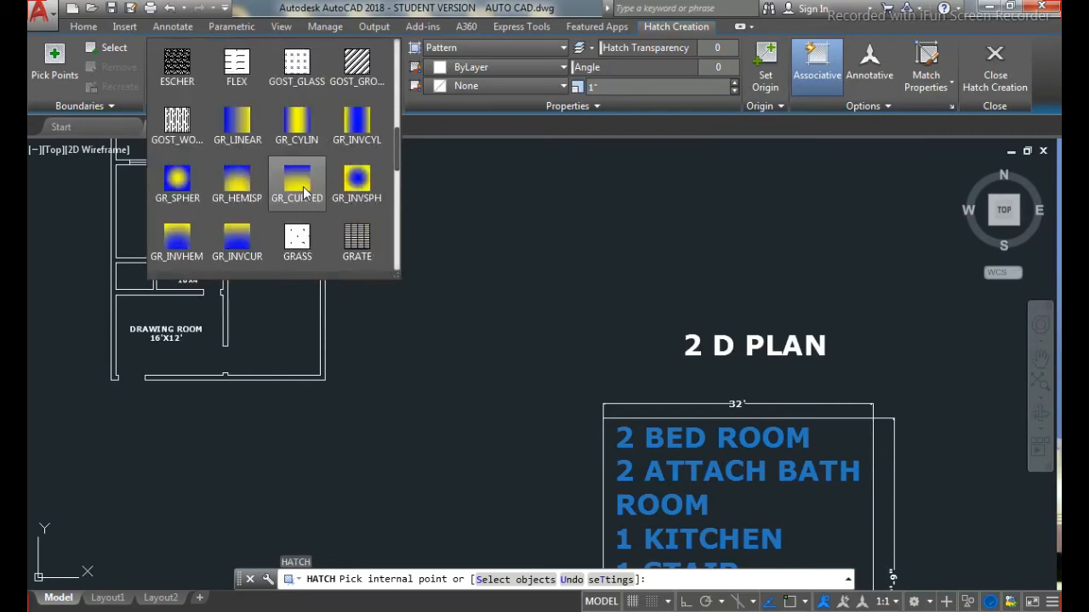
scroll(332, 194, down, 1)
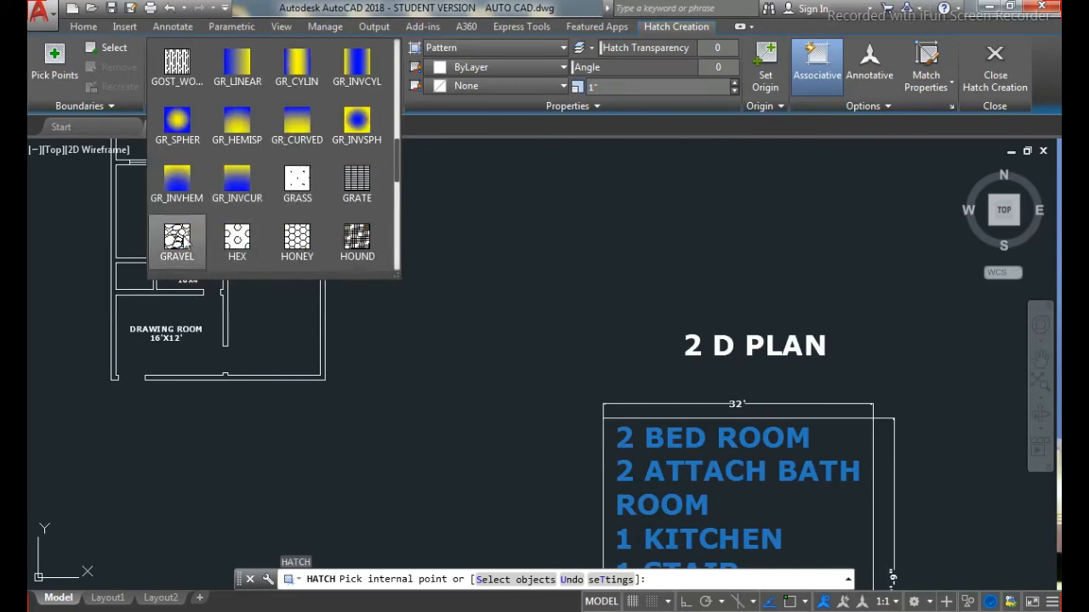
scroll(308, 242, up, 4)
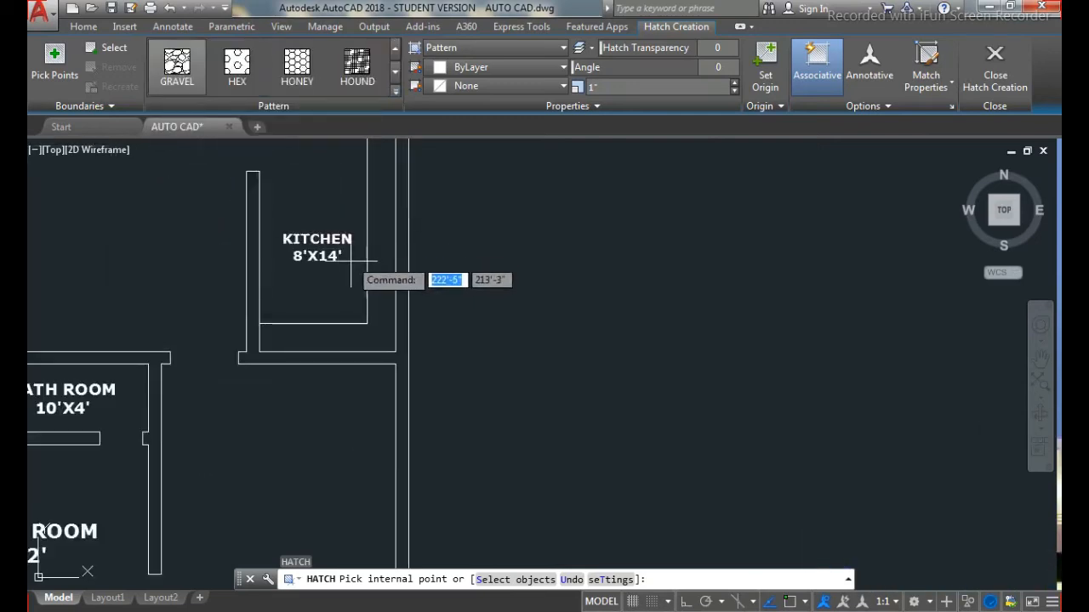
click(381, 306)
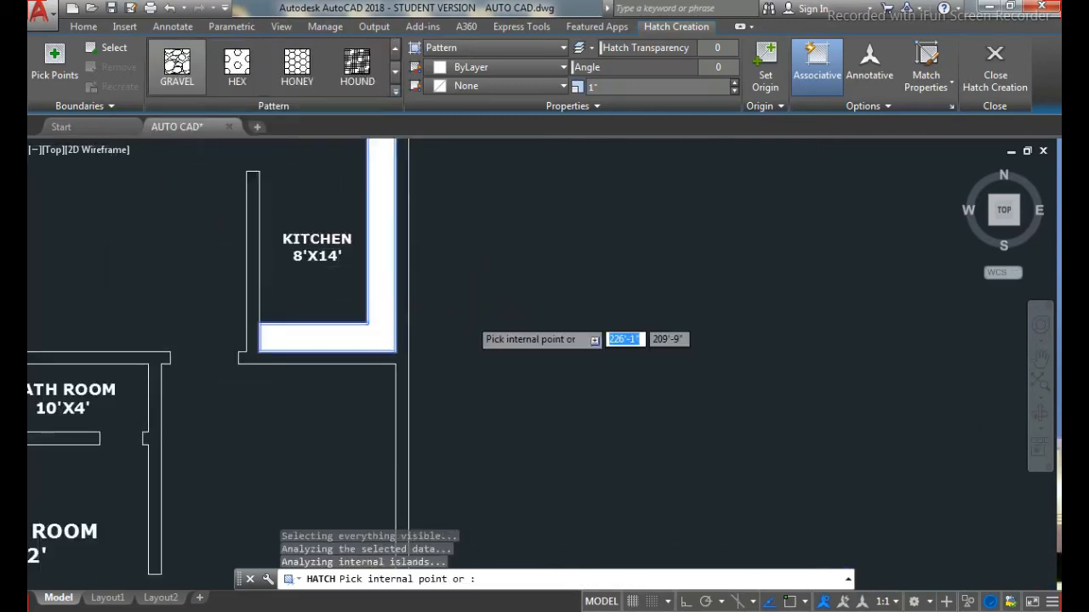
scroll(485, 316, down, 2)
key(Escape)
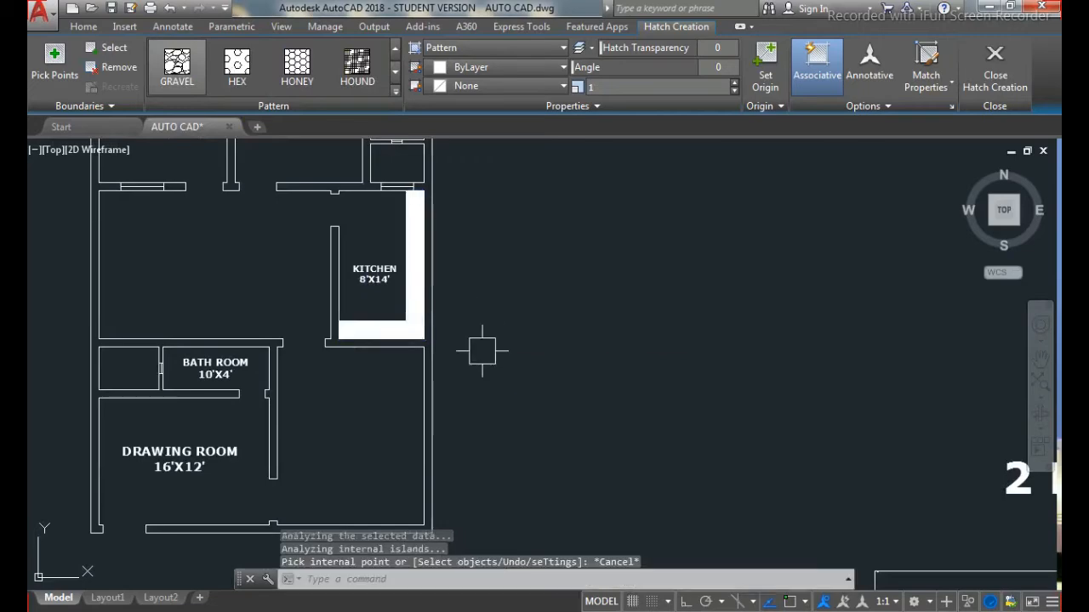
Step: Set the kitchen counter hatch's scale to 15
scroll(412, 300, up, 4)
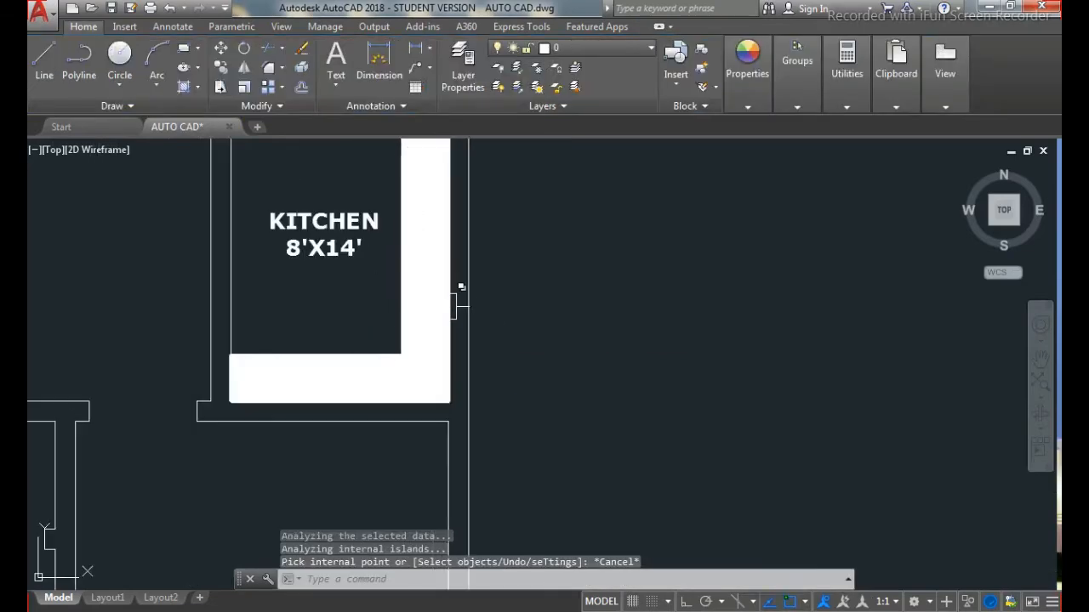
scroll(439, 313, up, 2)
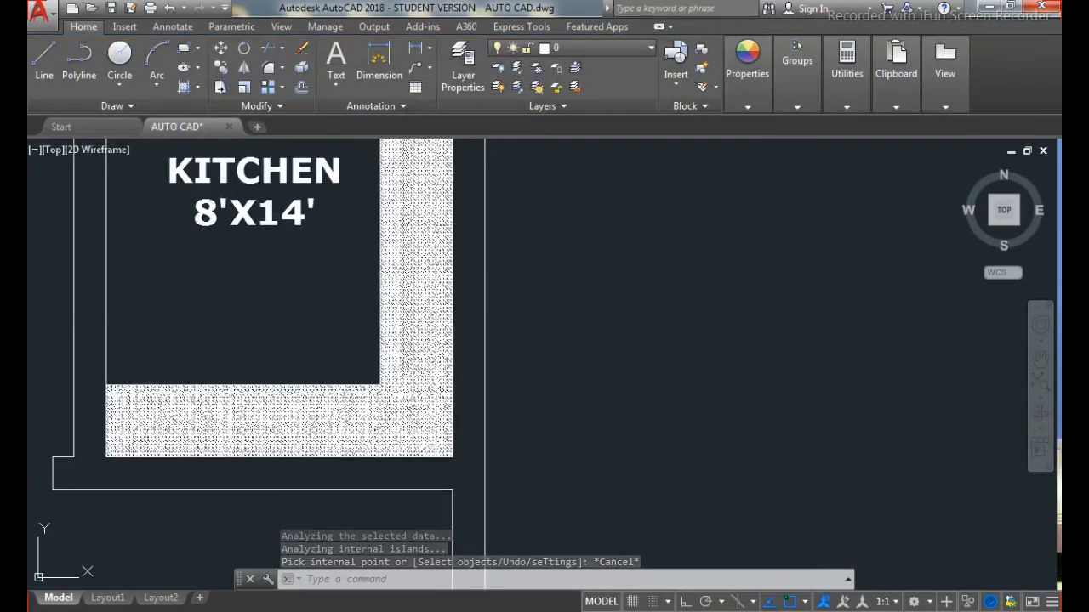
click(425, 297)
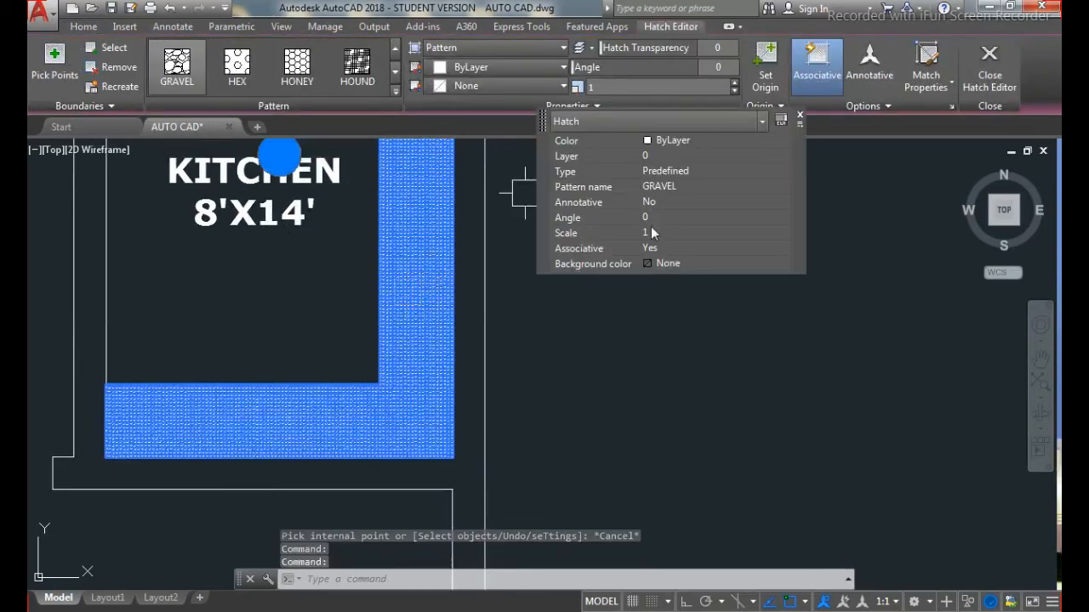
click(658, 232)
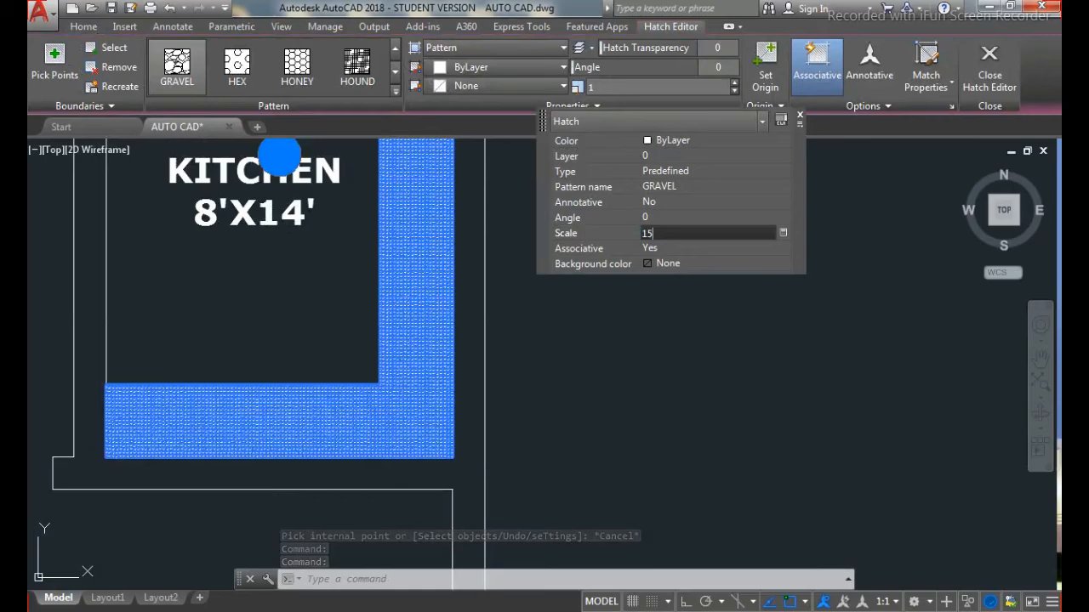
key(Return)
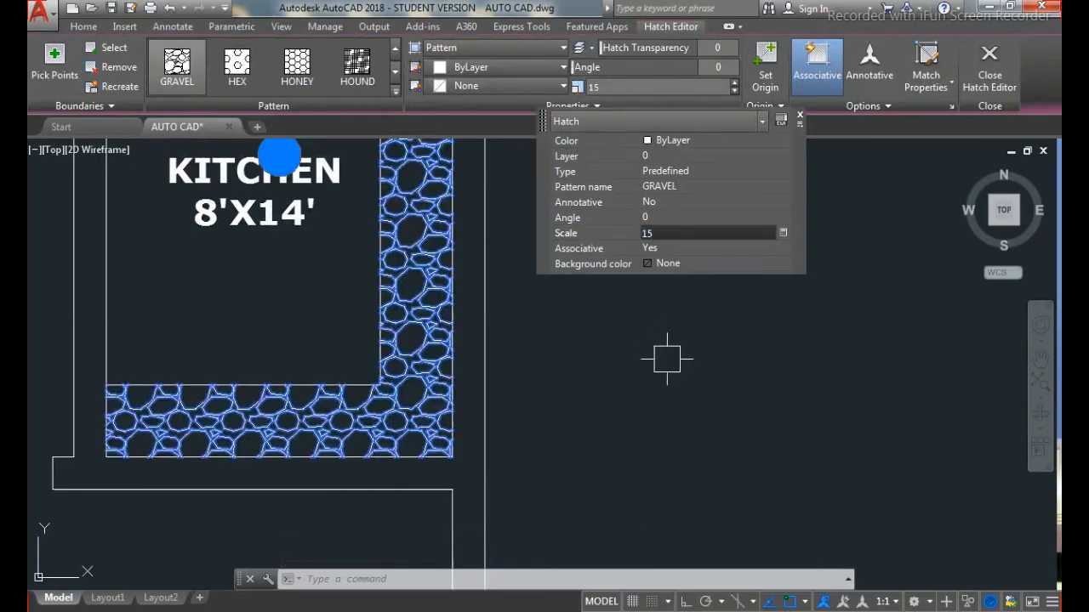
key(Escape)
scroll(640, 406, down, 3)
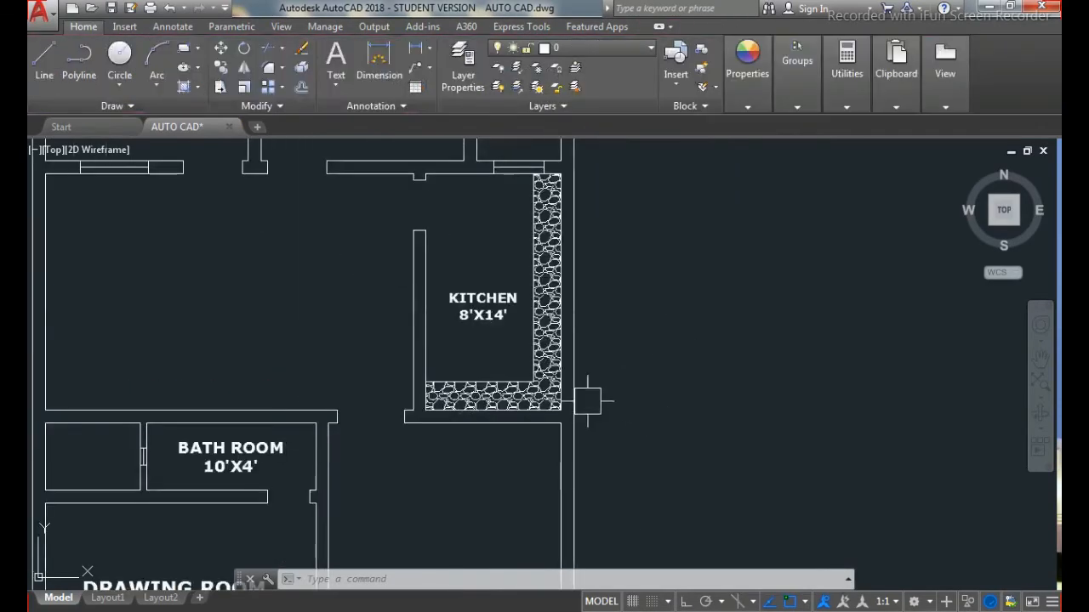
scroll(587, 400, down, 2)
scroll(595, 308, up, 5)
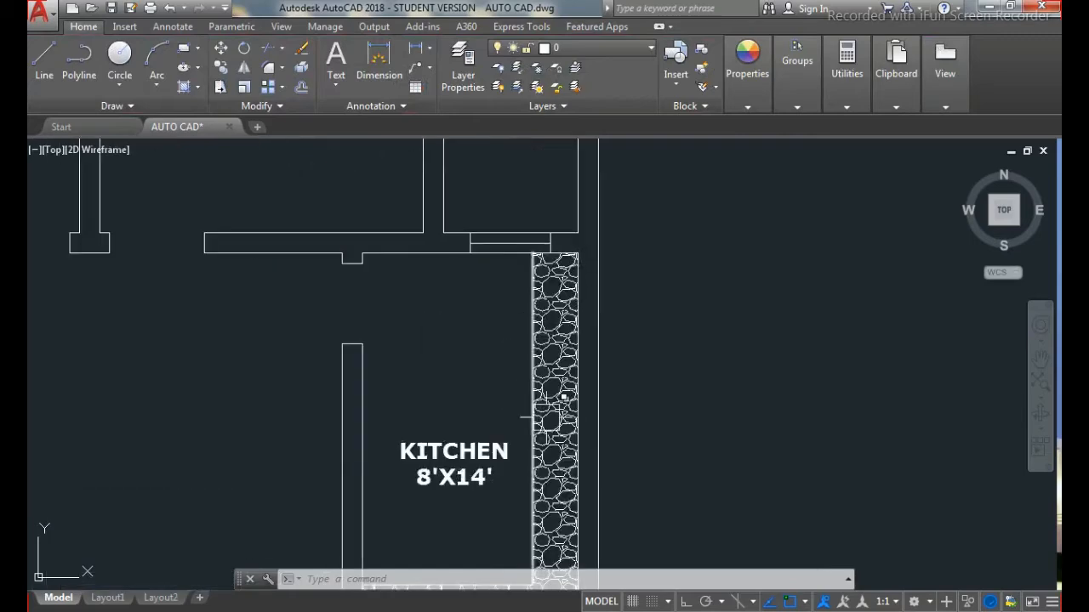
scroll(431, 314, down, 4)
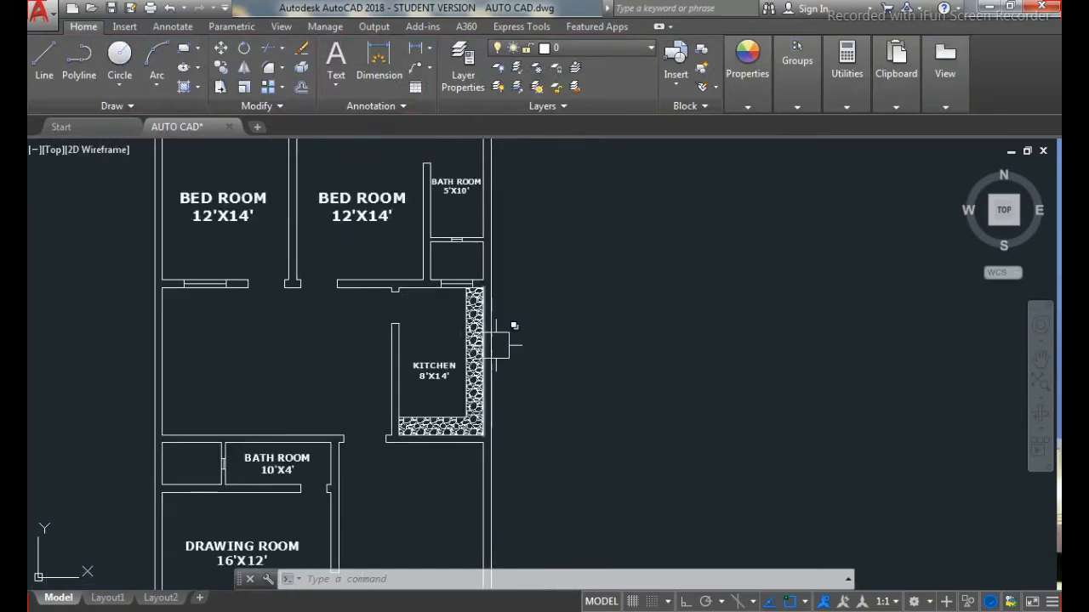
scroll(500, 345, down, 2)
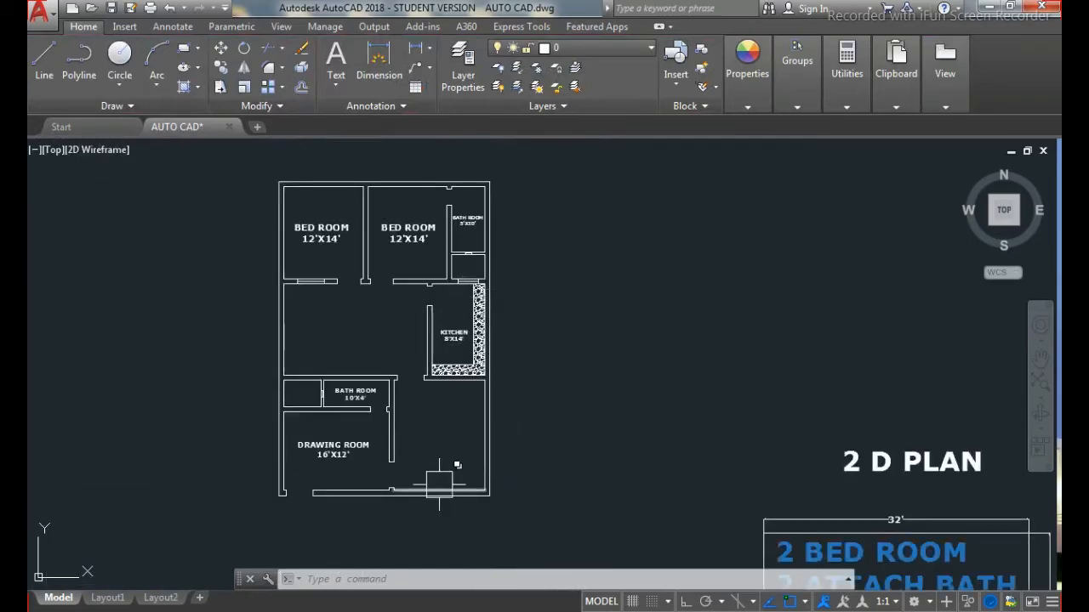
Step: Measure the width and depth of the small unlabelled room left of the 10'X4' bath room with linear dimensions, without keeping them
scroll(299, 394, up, 5)
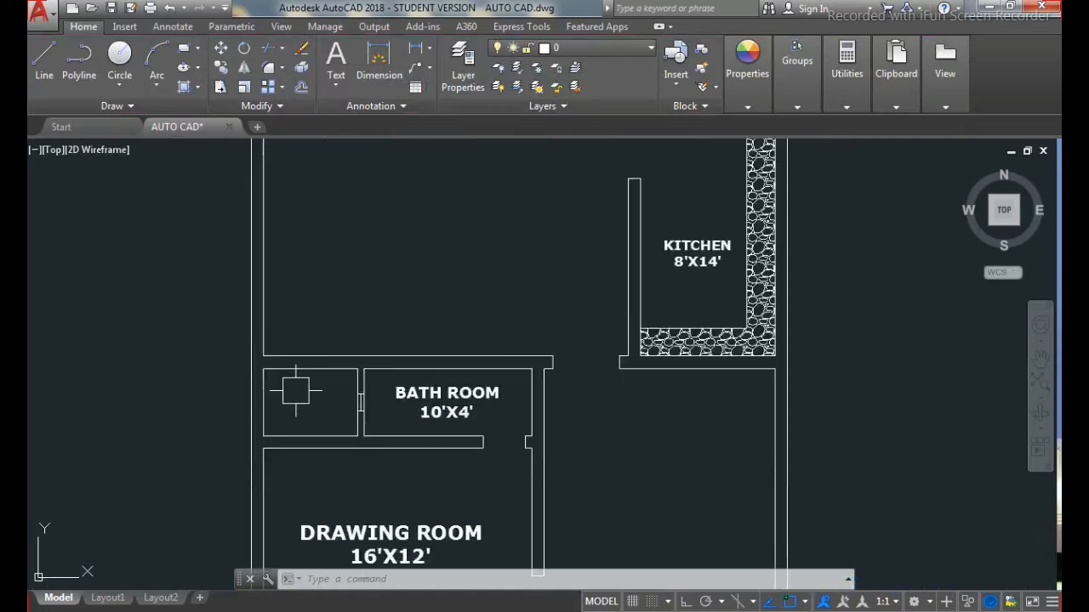
text(DLI)
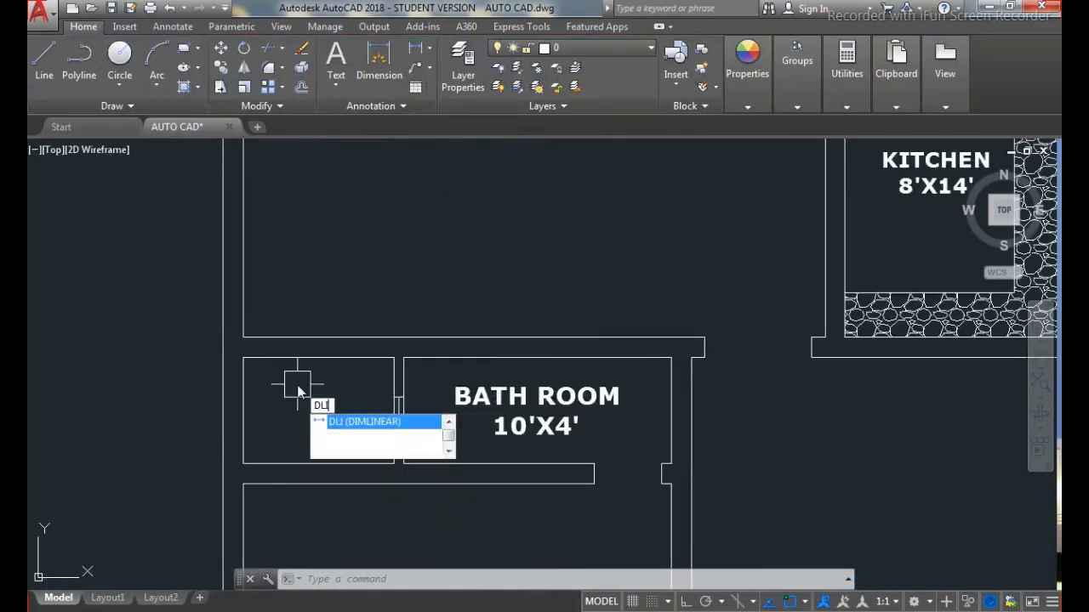
key(Return)
key(Return)
click(320, 452)
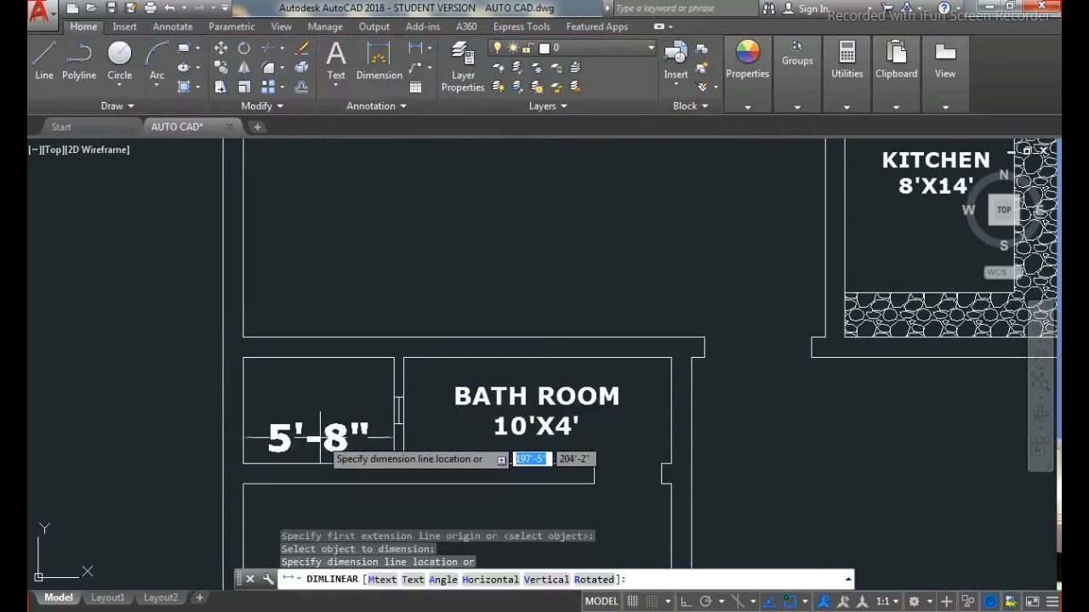
click(314, 433)
key(Return)
click(248, 417)
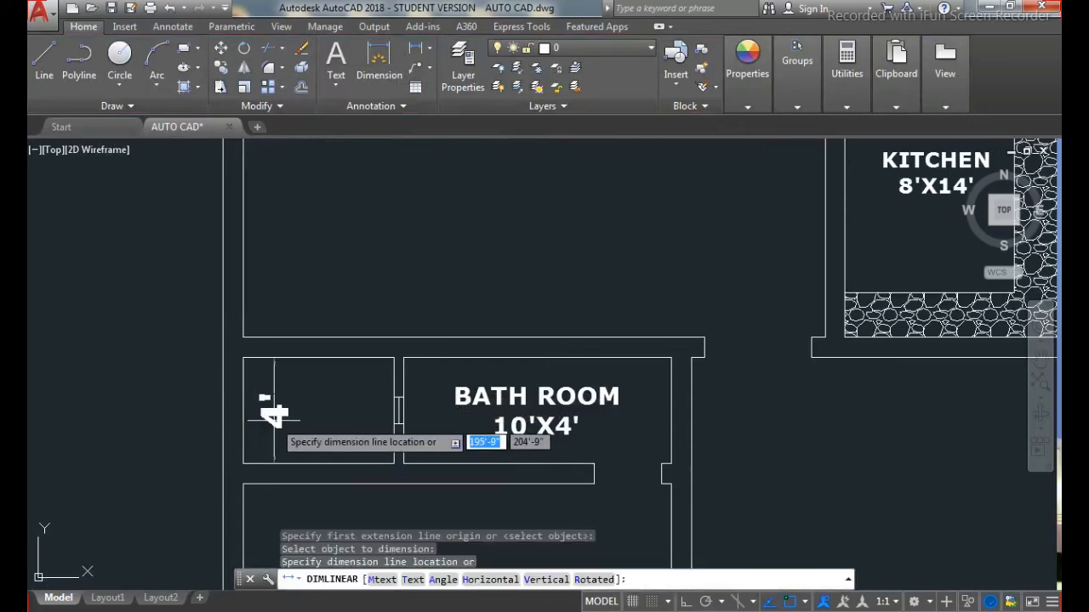
key(Escape)
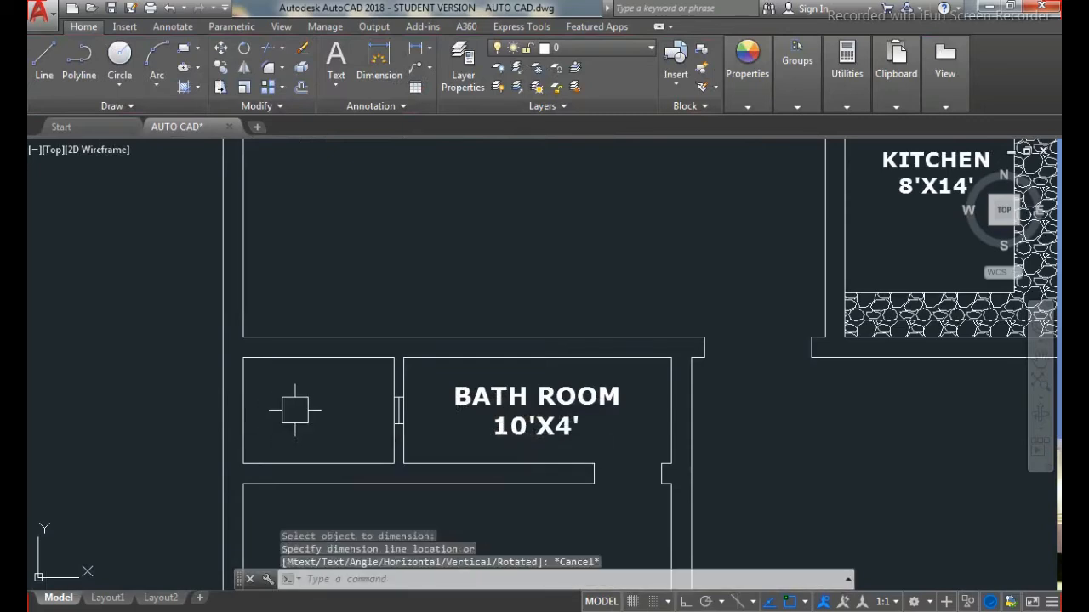
Step: Add a multiline text label spanning the small room beside the bath room, reading OTS with 5-8"X4' on the second line
key(Return)
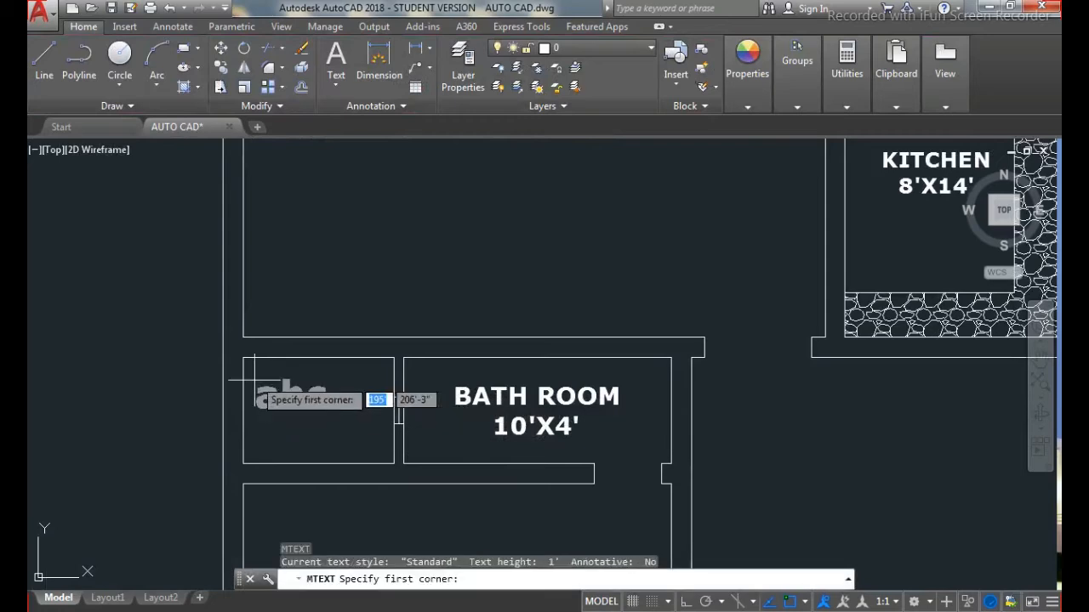
click(245, 358)
click(394, 462)
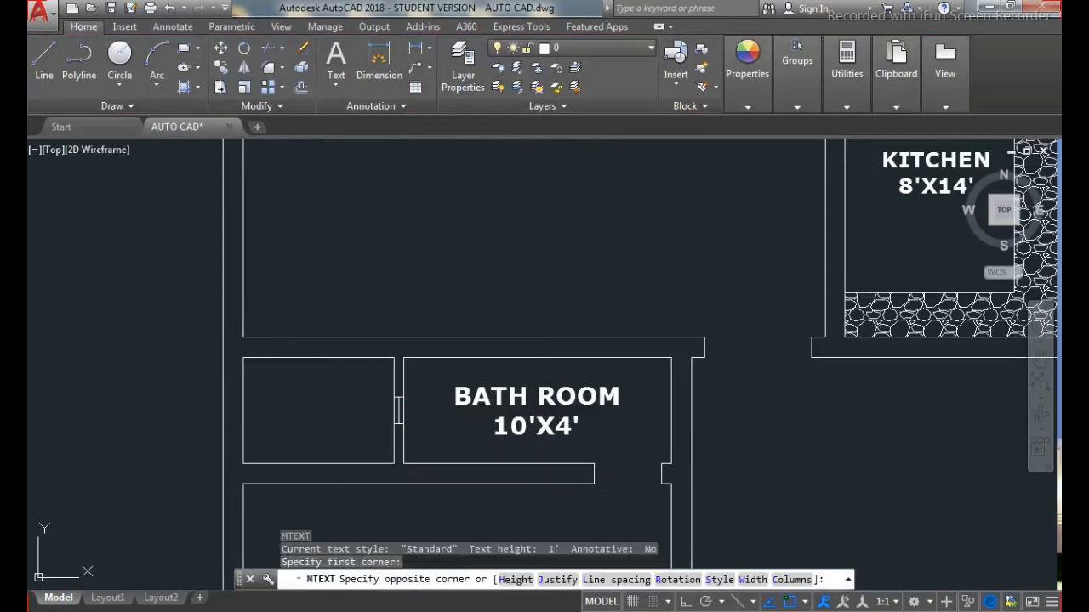
text(OTS)
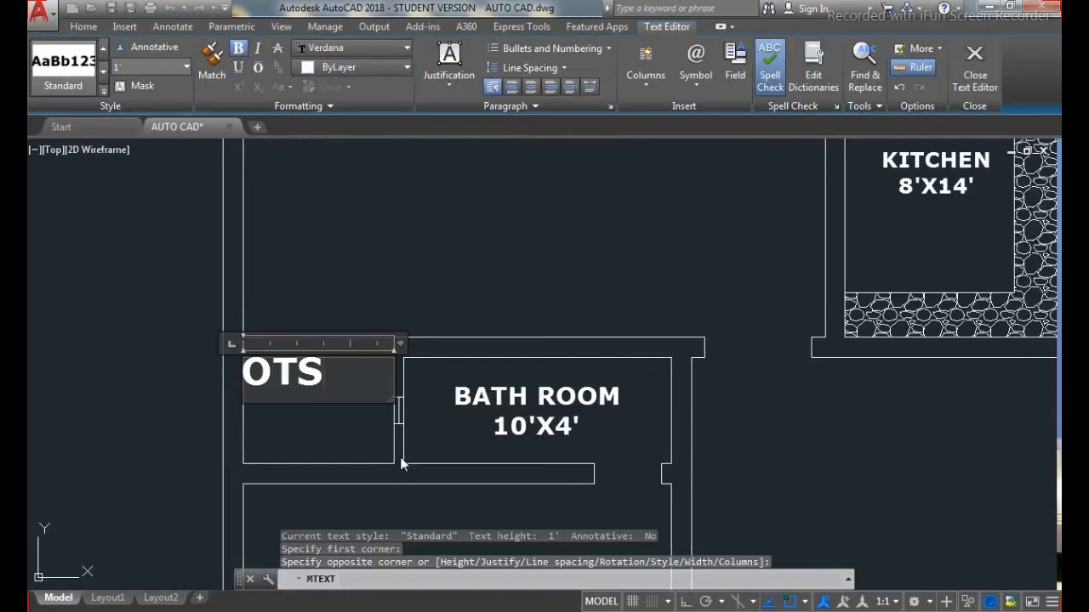
key(Return)
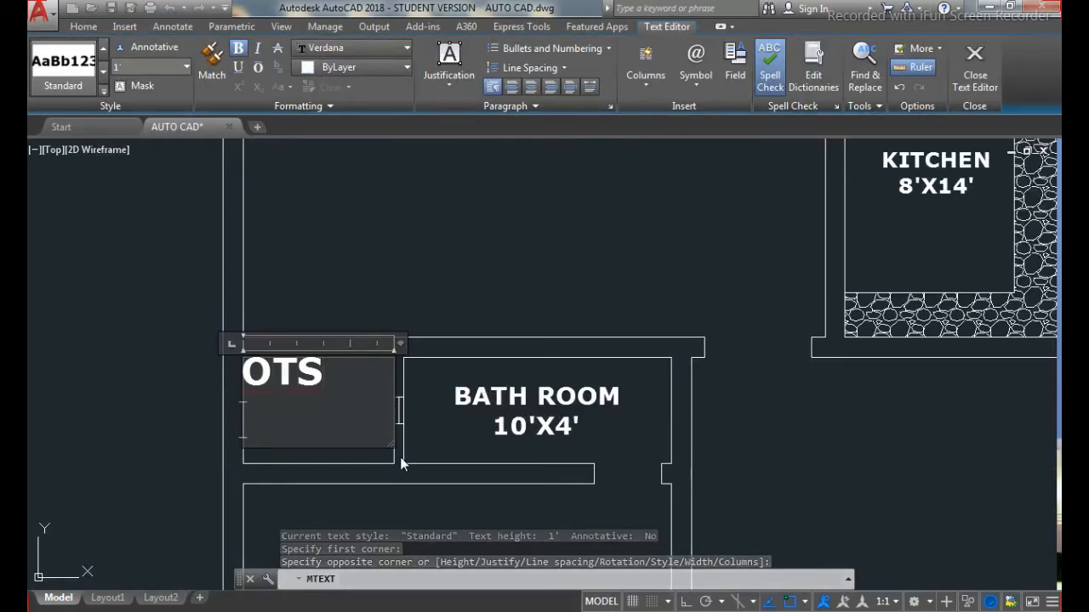
text(5-8)
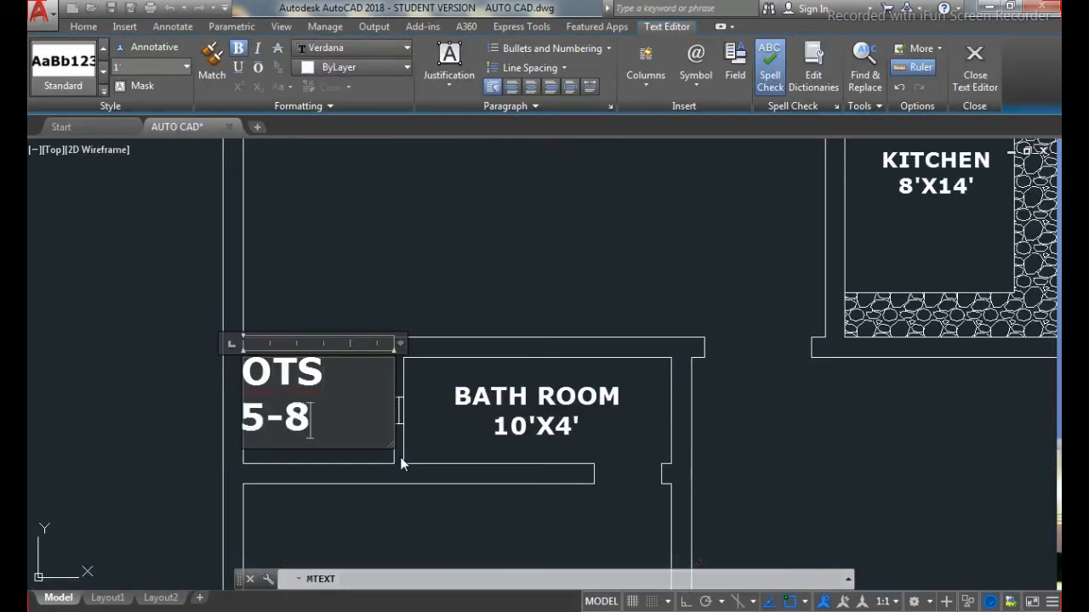
text("X)
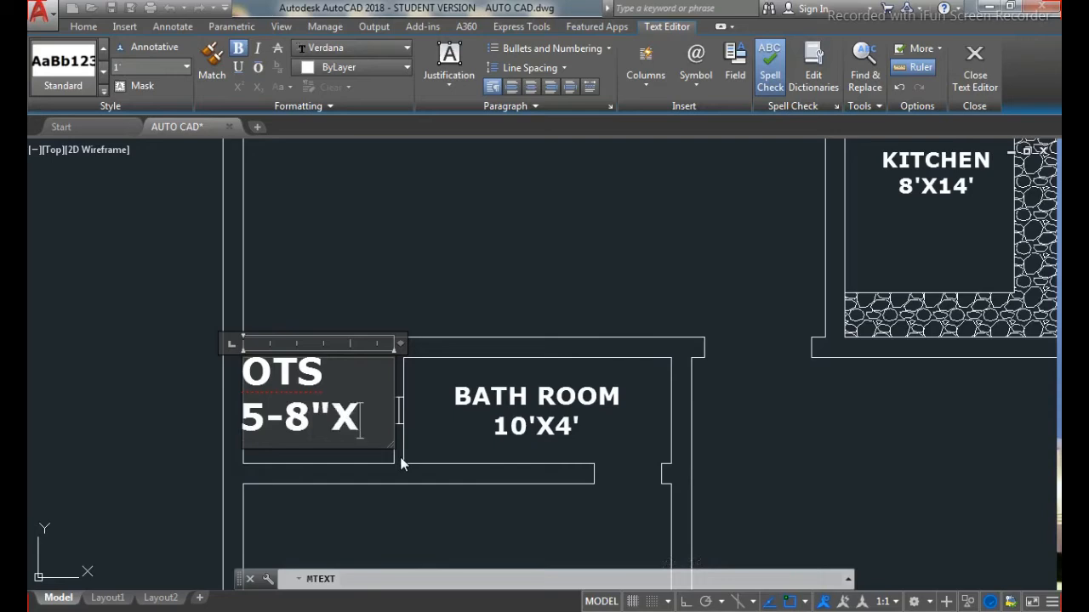
text(4')
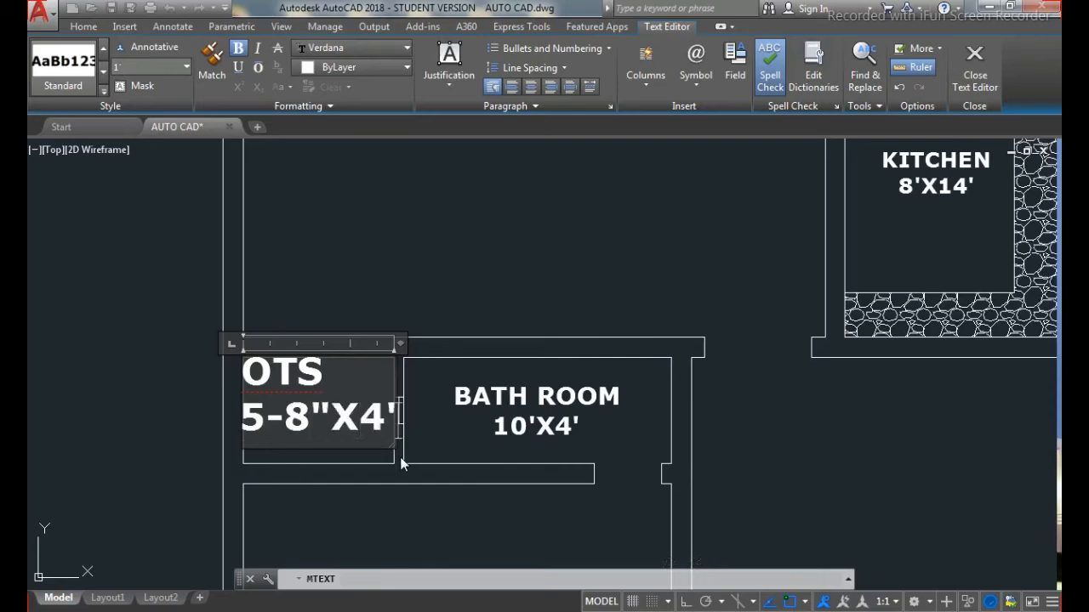
Step: Set the whole OTS label's text height to 6" and justify it to the middle centre of the small room
scroll(324, 417, up, 2)
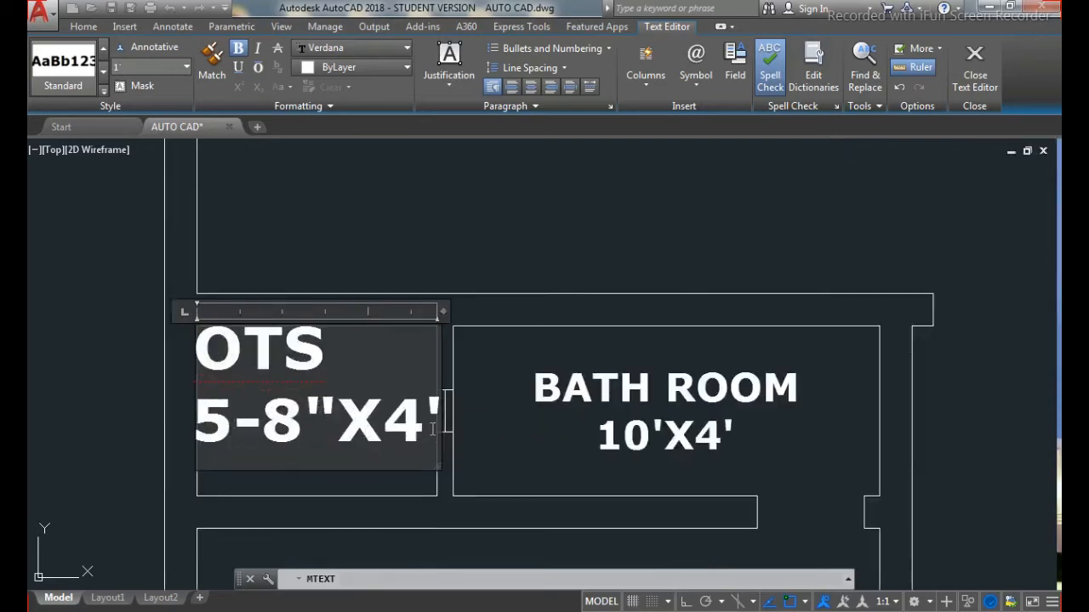
drag(437, 423, 164, 285)
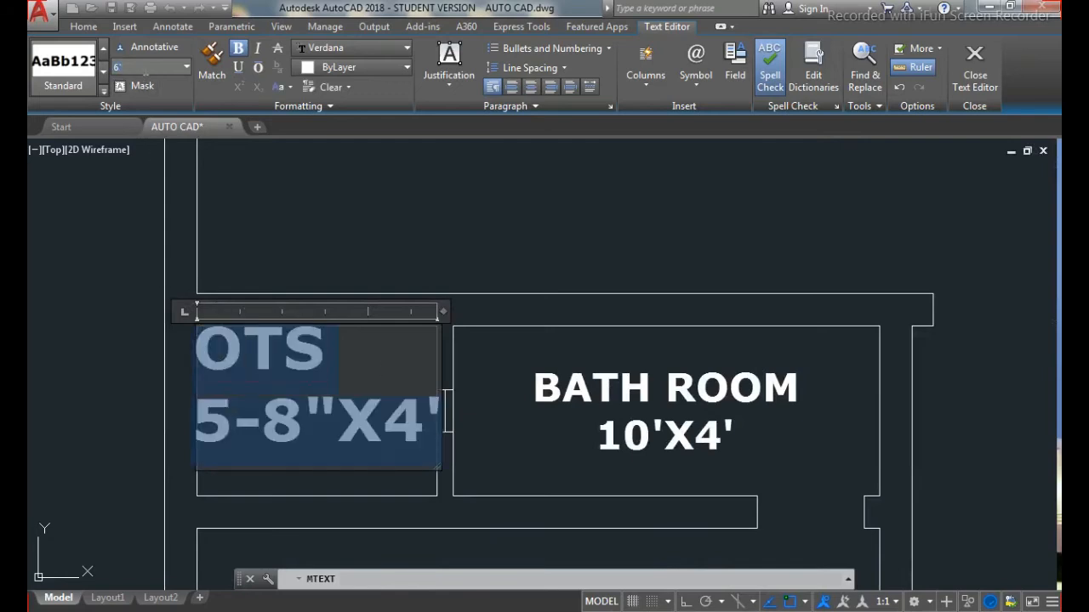
click(446, 58)
click(499, 186)
click(419, 275)
scroll(333, 255, down, 3)
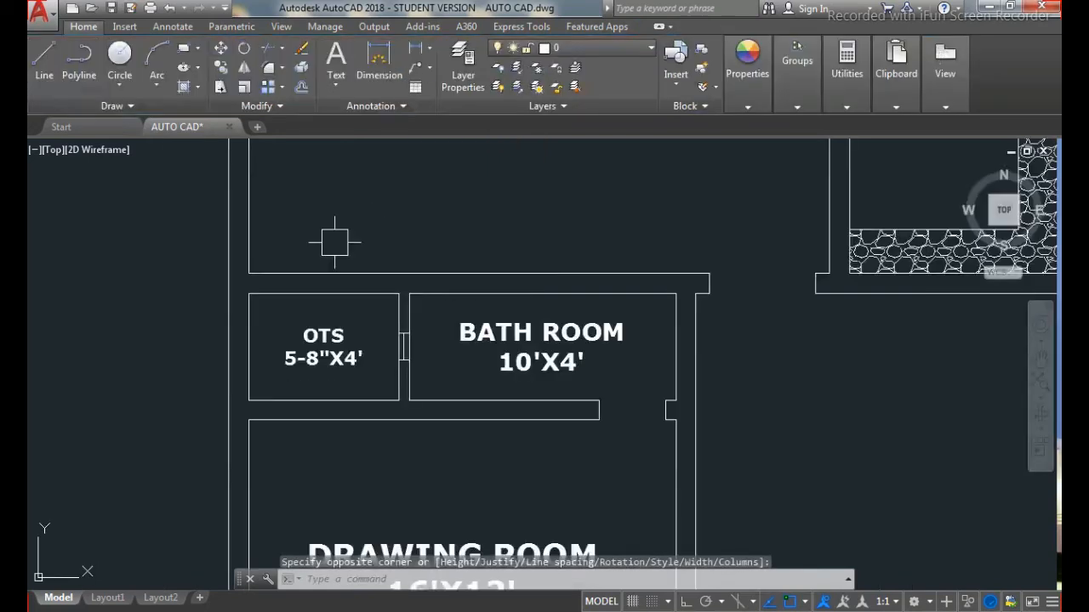
scroll(334, 262, down, 2)
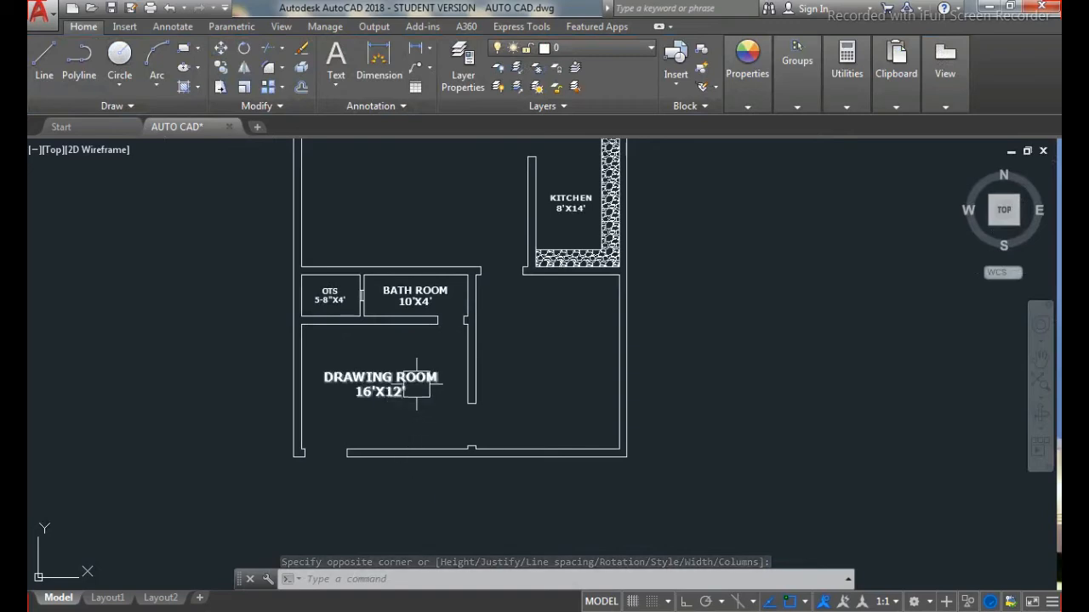
Step: Draw a short vertical line across the thickness of the drawing room's bottom exterior wall, near the middle of that wall
scroll(419, 484, up, 2)
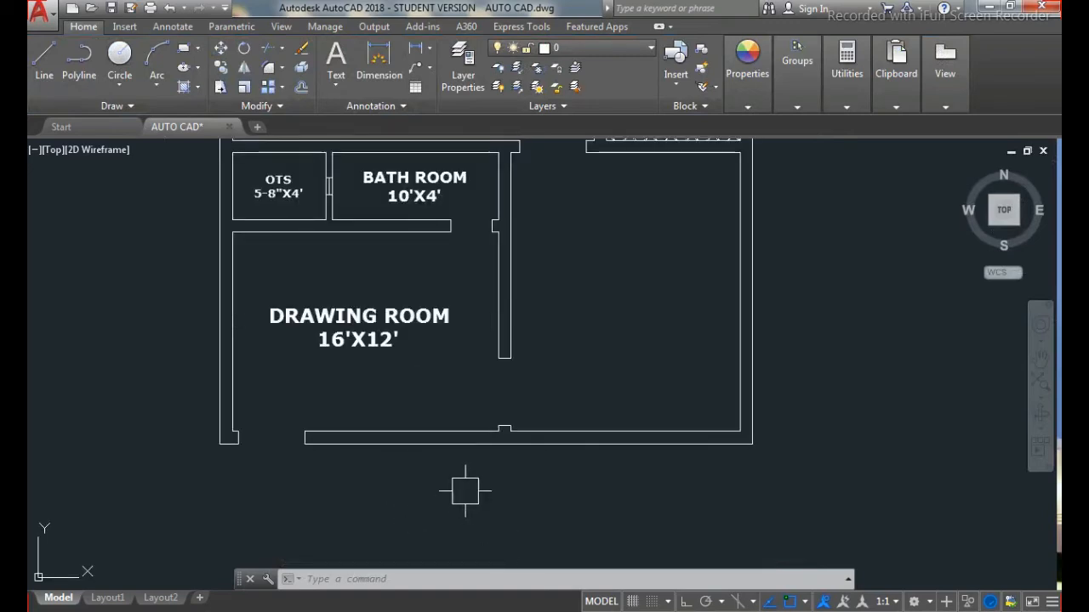
text(l)
key(Return)
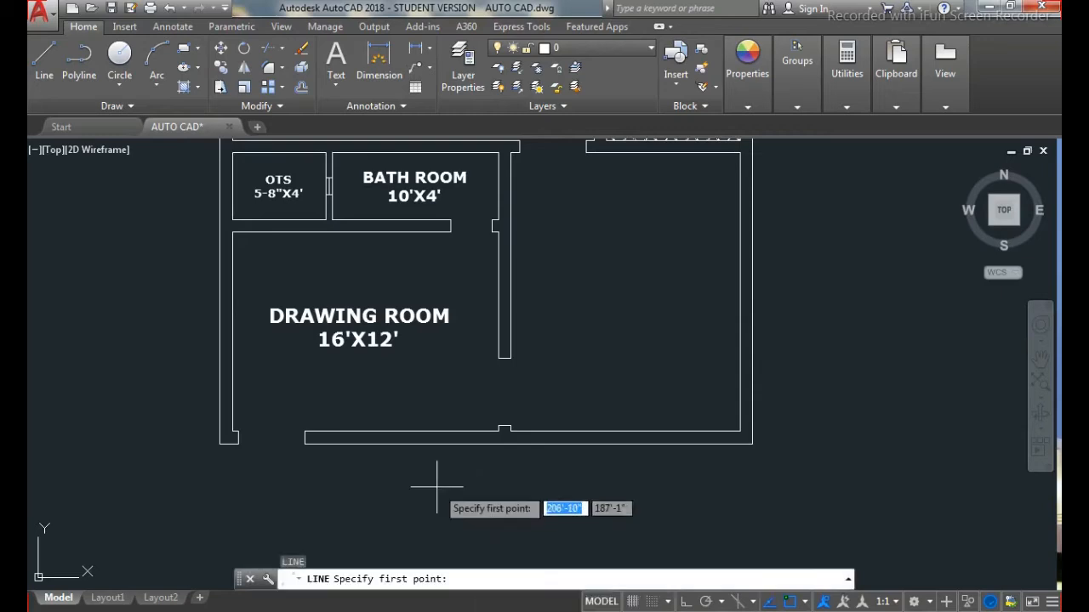
click(402, 432)
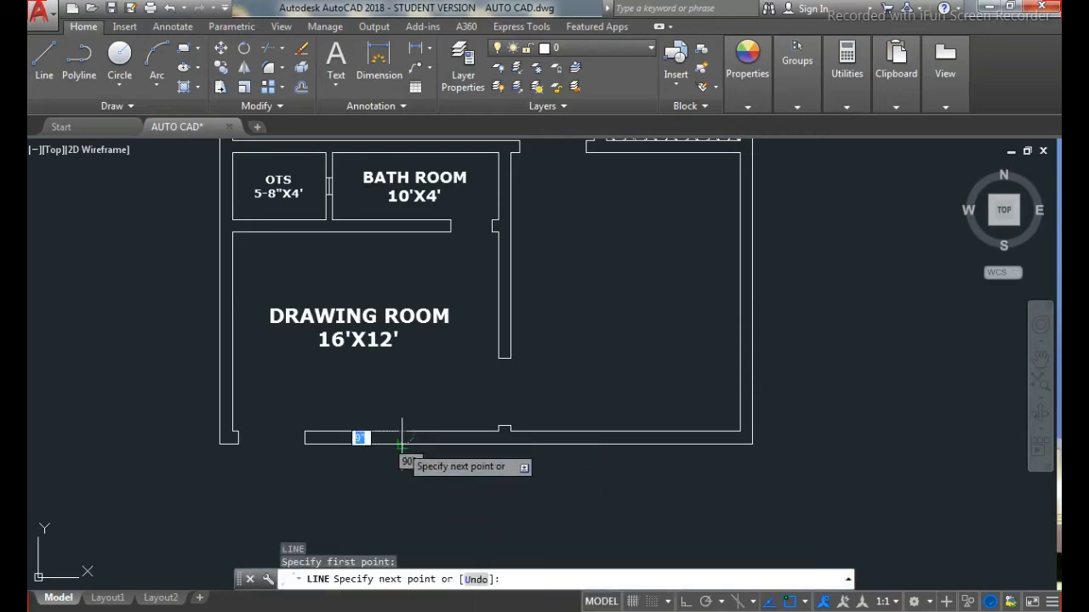
click(402, 443)
key(Return)
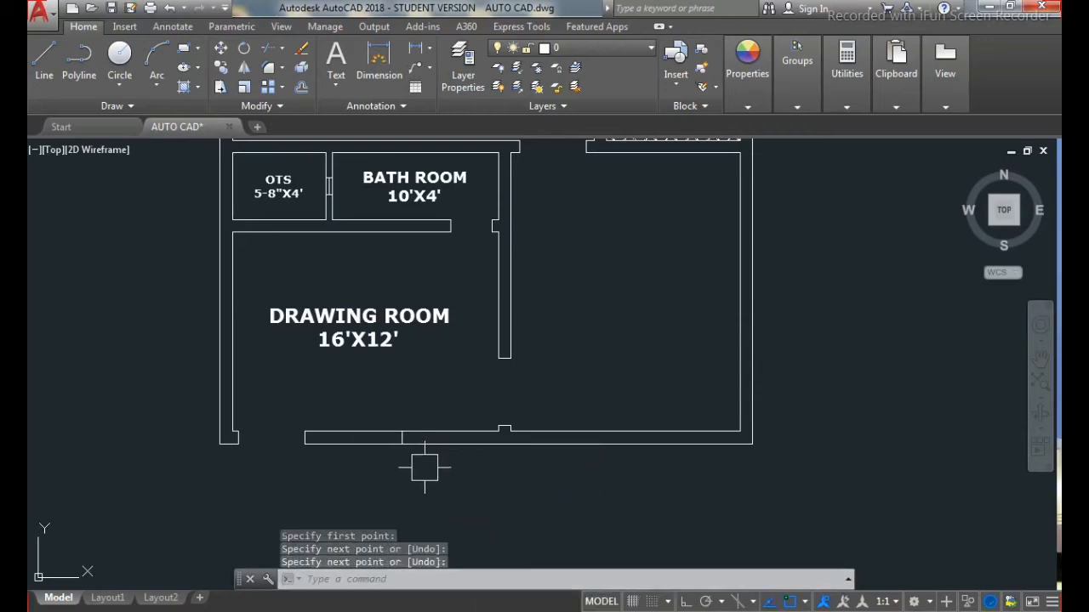
Step: Offset the short vertical line in the drawing room's bottom wall by 2' to both sides
text(o)
key(Return)
text(2')
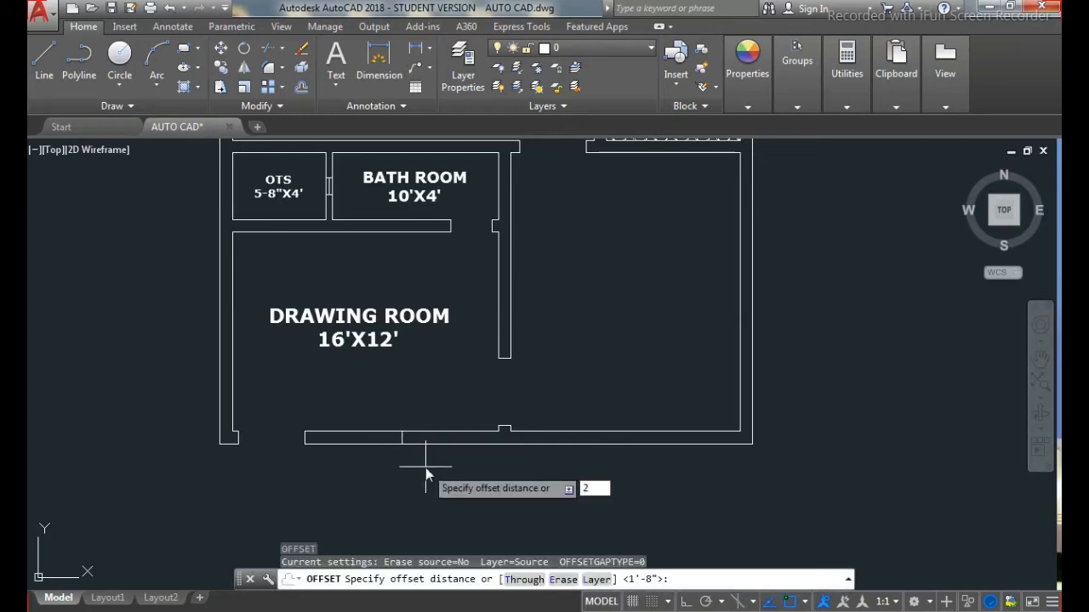
key(Return)
click(402, 449)
click(431, 451)
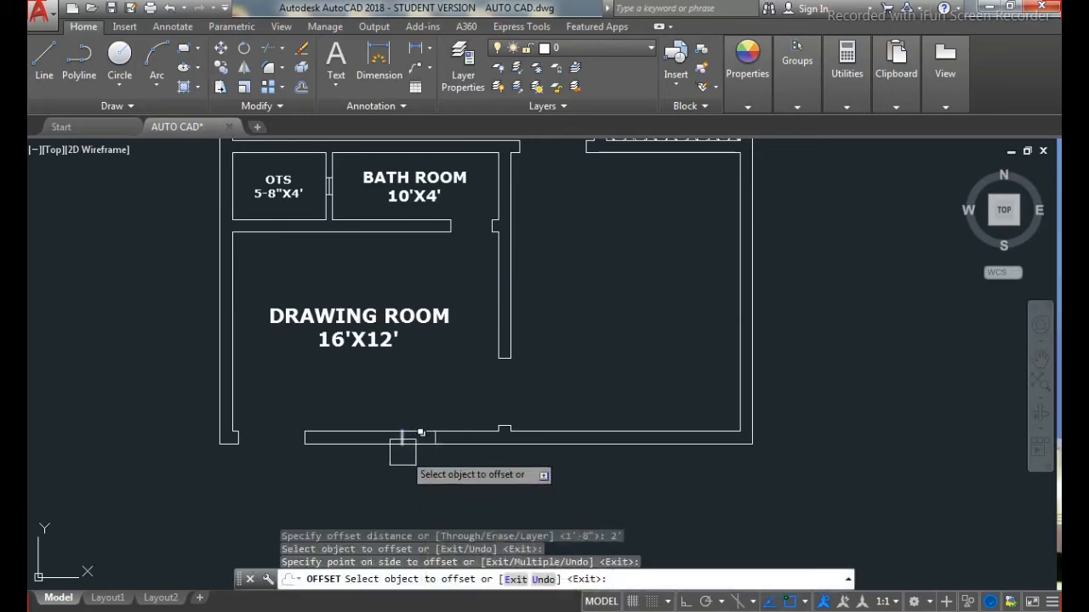
click(403, 450)
click(368, 458)
key(Escape)
Step: Erase the centre line between the two offset lines and join their midpoints with a horizontal line to form the window
scroll(393, 444, up, 2)
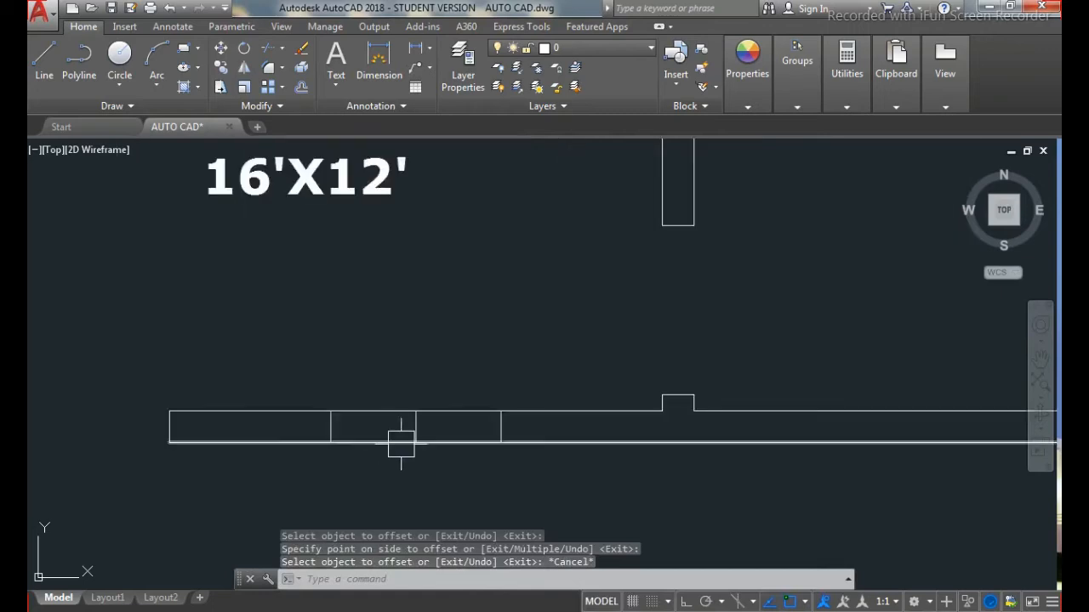
click(416, 427)
key(Delete)
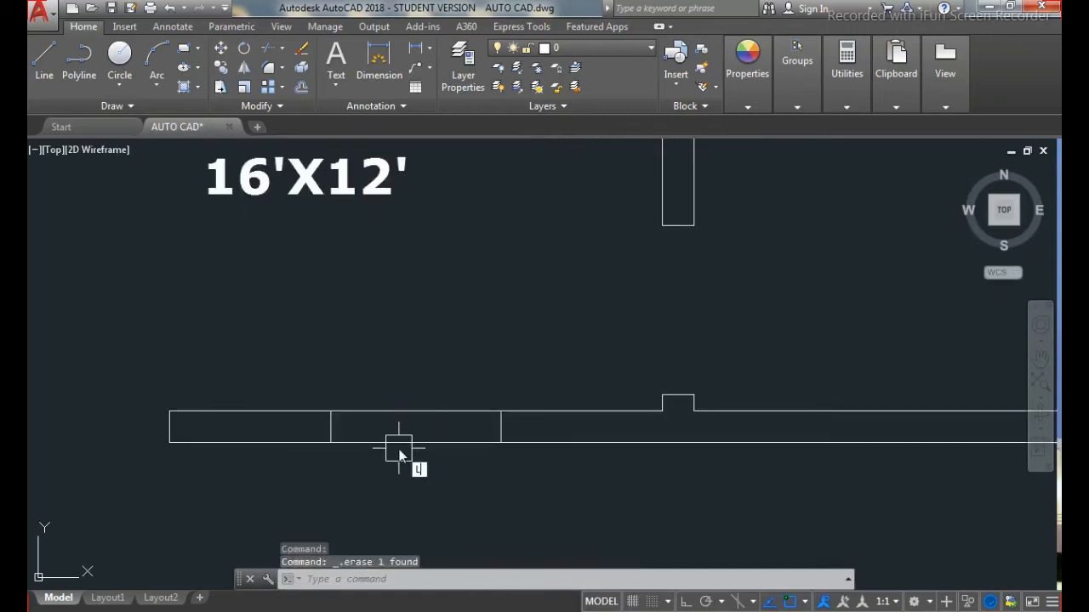
key(Return)
click(331, 427)
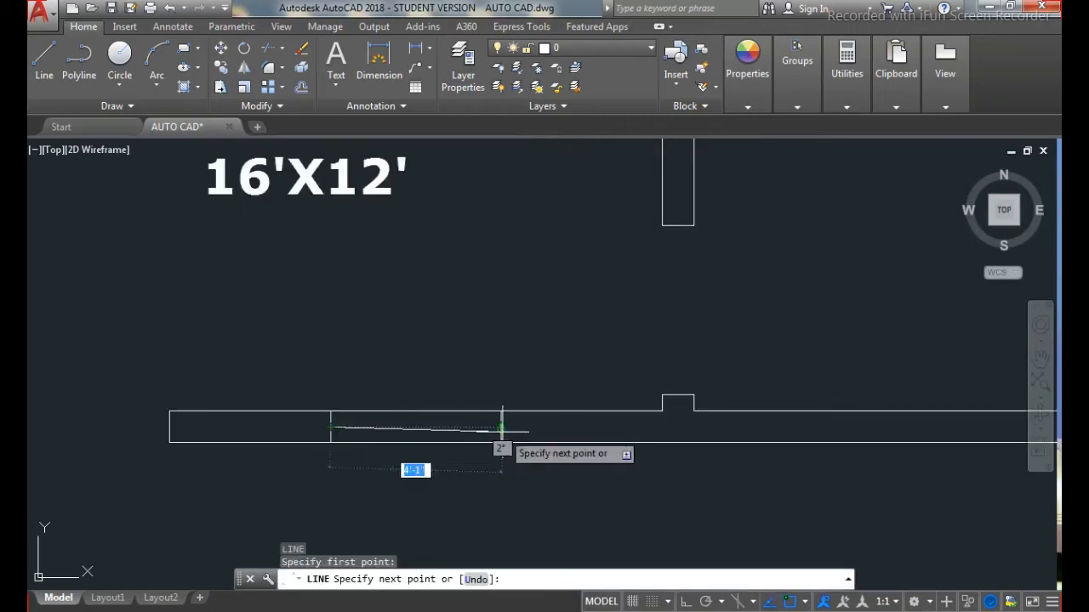
click(501, 426)
key(Escape)
Step: Measure the width and depth of the small unlabelled room below the 5'X10' bath room with linear dimensions, without keeping them
scroll(406, 469, down, 5)
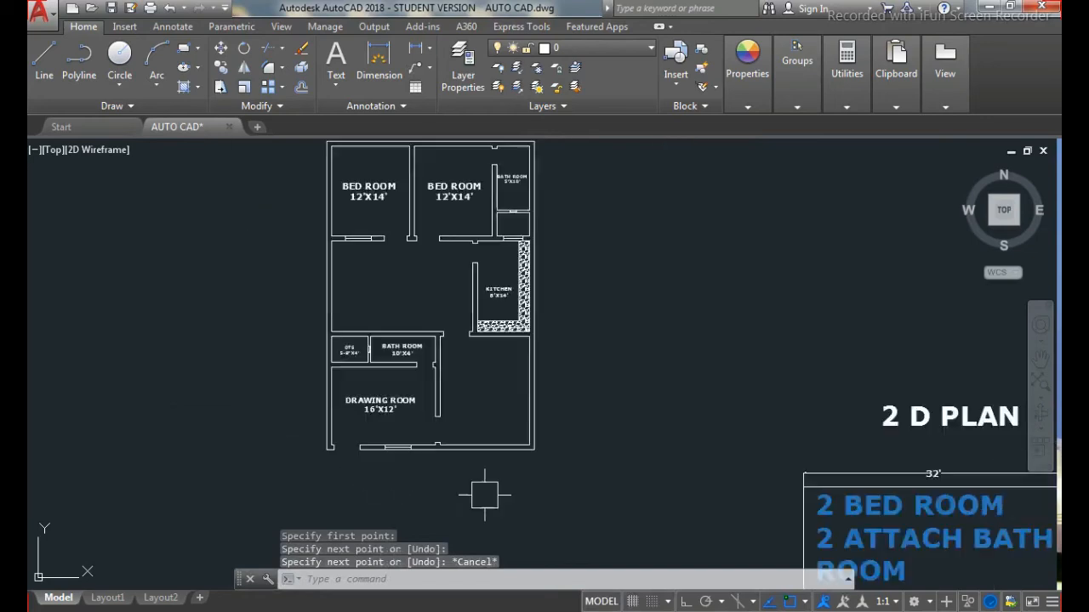
scroll(484, 494, down, 2)
scroll(469, 394, up, 2)
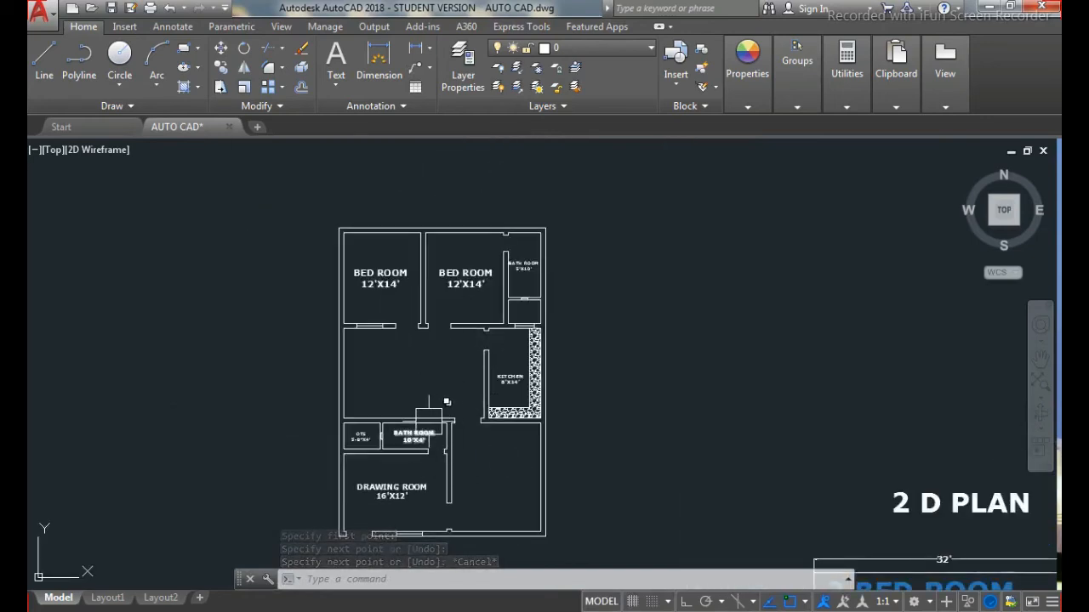
scroll(519, 313, up, 5)
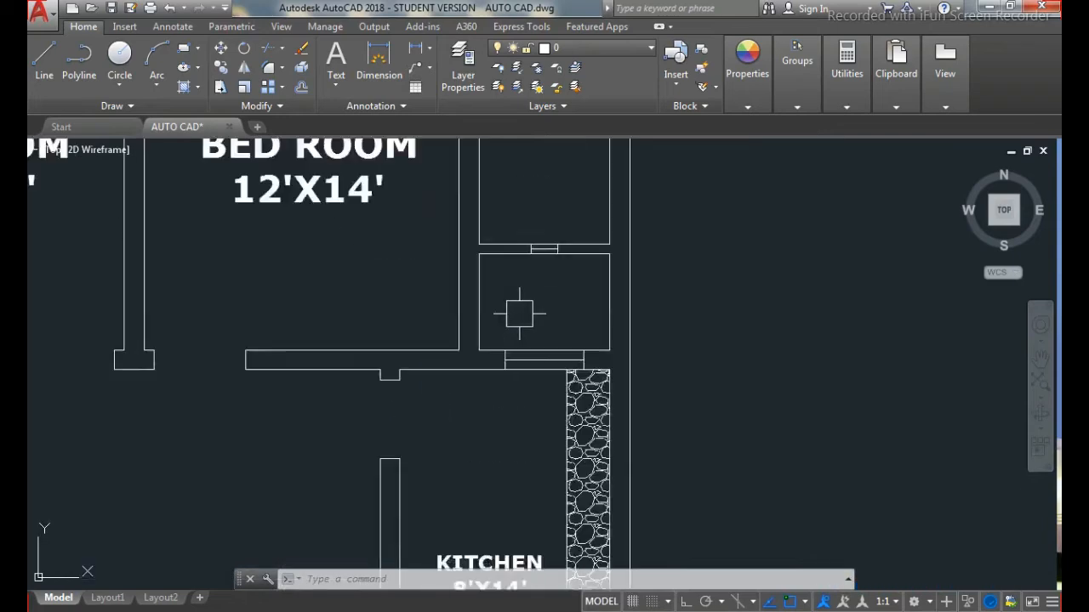
scroll(519, 313, up, 2)
text(LI)
key(Return)
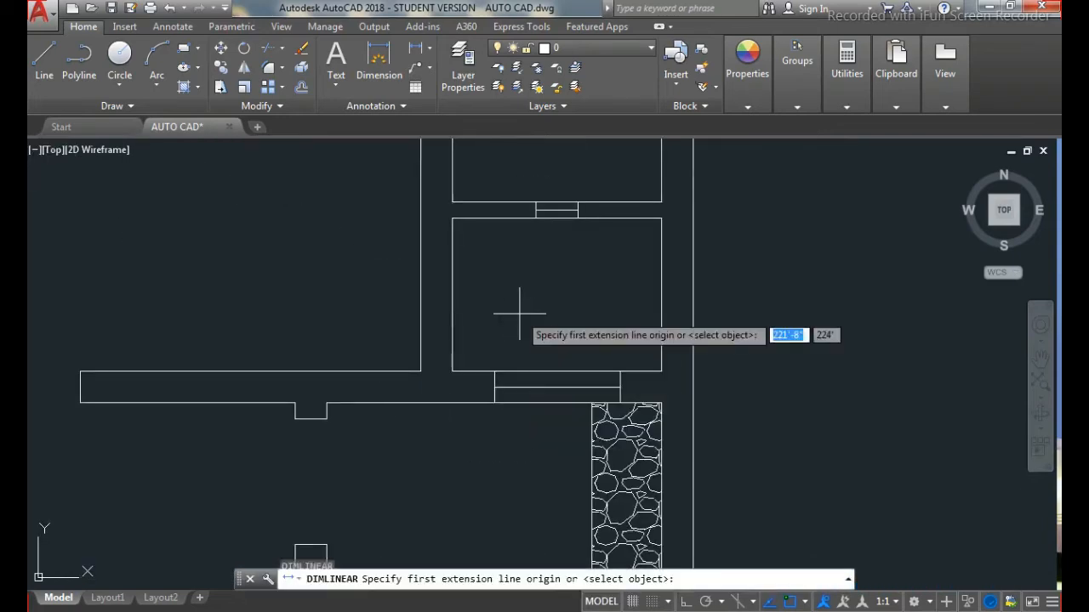
key(Return)
click(636, 362)
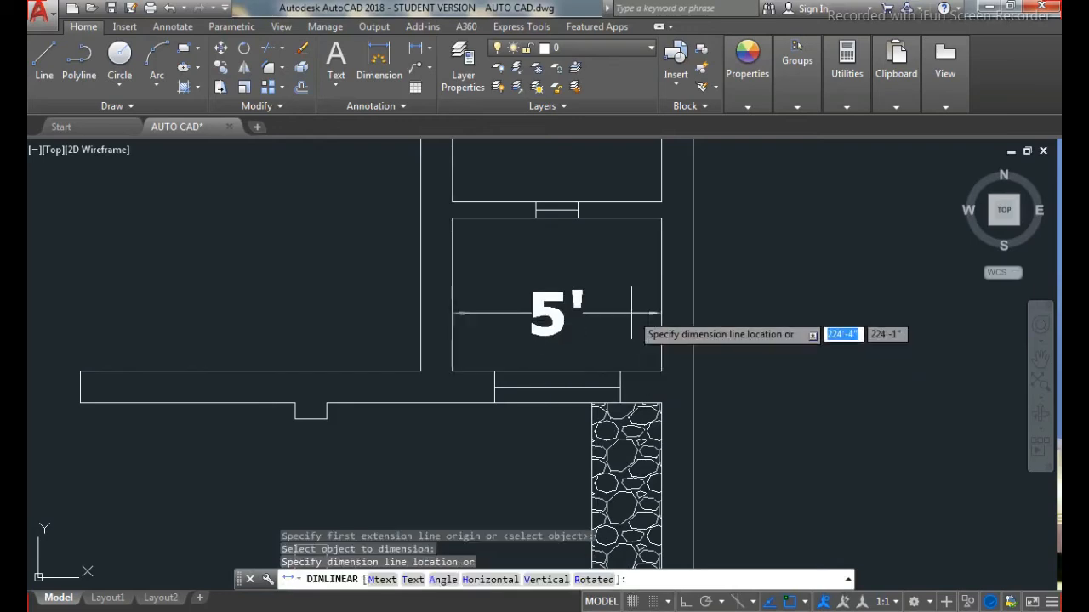
key(Escape)
key(Return)
key(Return)
click(652, 313)
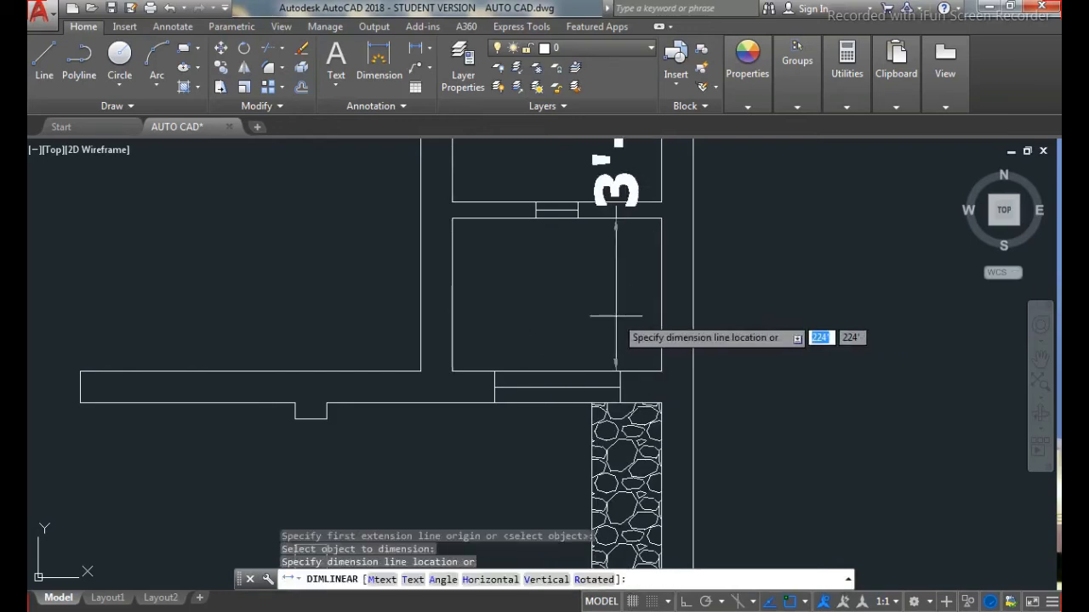
scroll(614, 326, down, 2)
key(Escape)
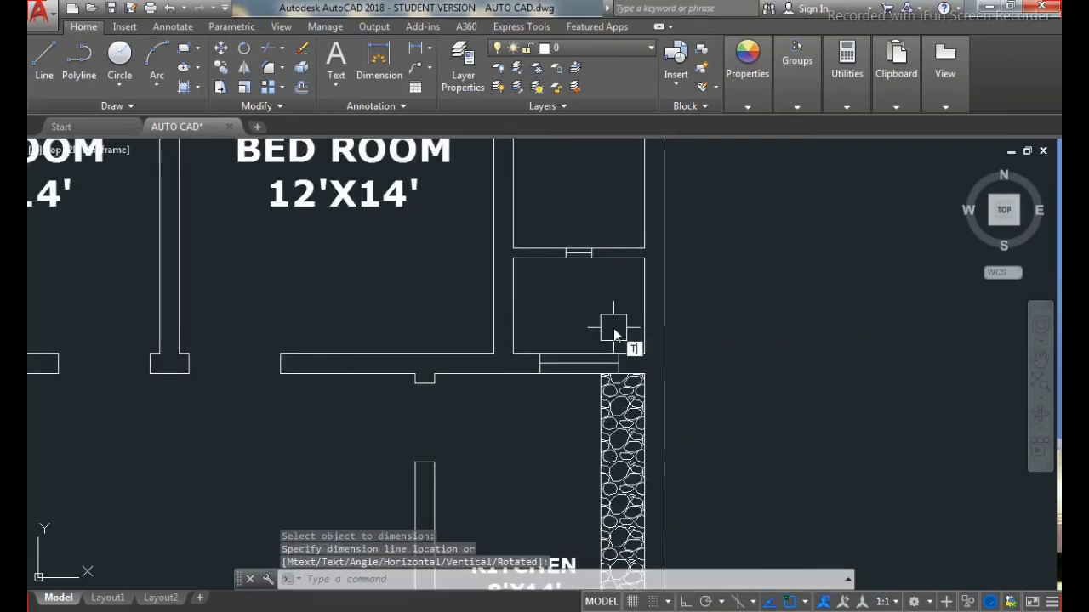
Step: Add a multiline text label spanning the small room above the kitchen, reading OTS with 5'X3'-8" on the second line
text(t)
key(Return)
click(512, 255)
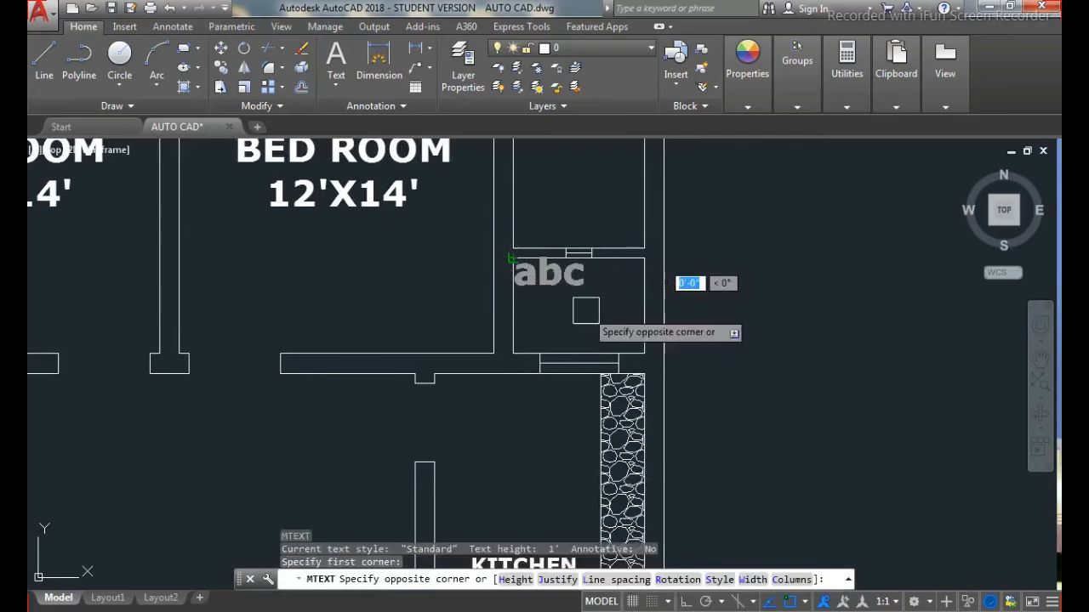
click(644, 353)
text(O)
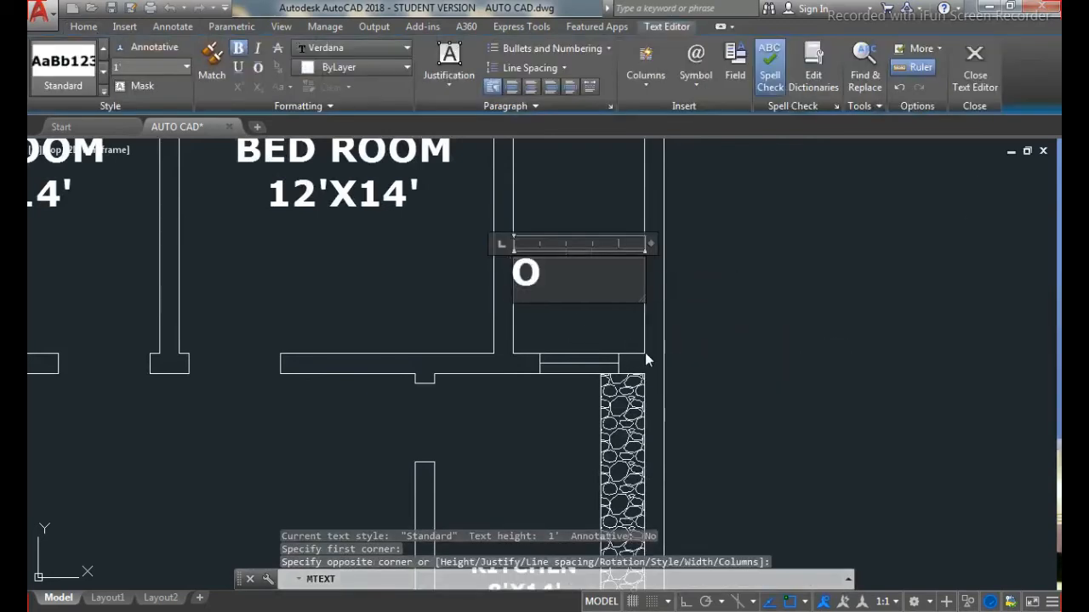
text(TS)
key(Return)
key(Return)
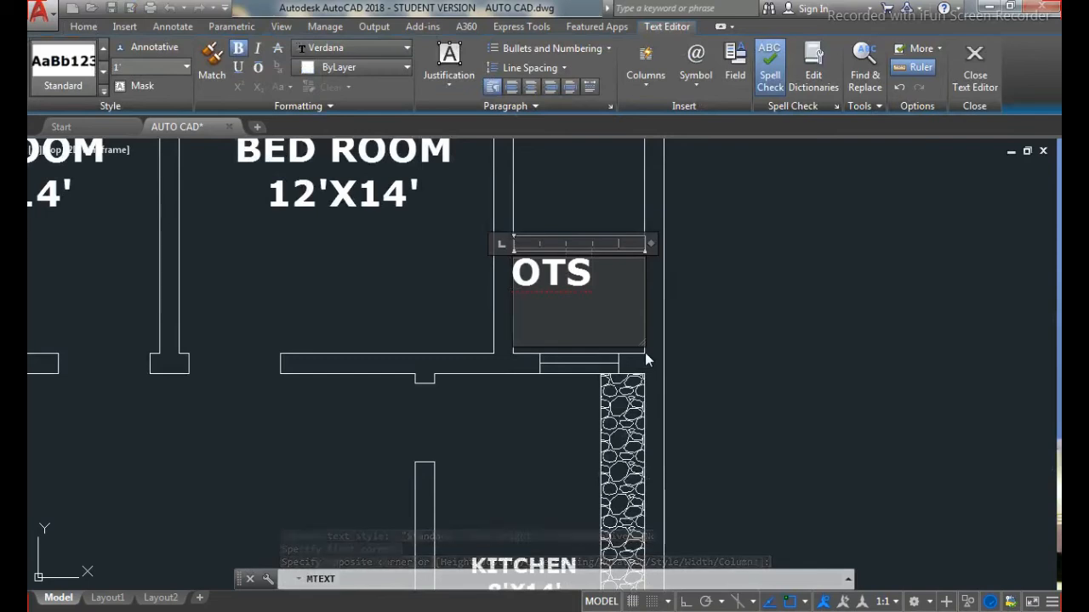
text(5')
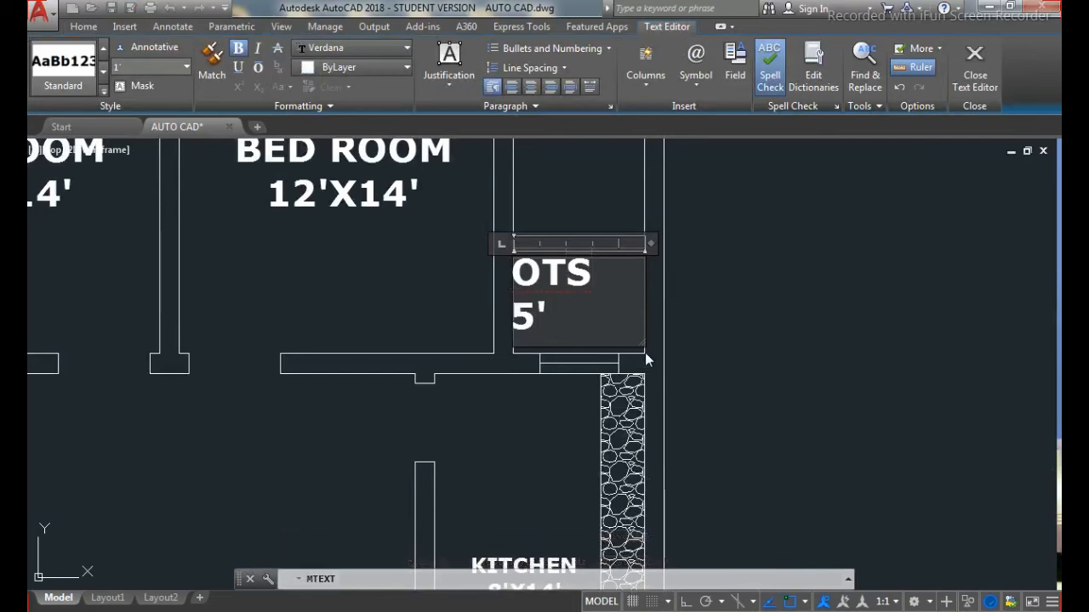
text(-8")
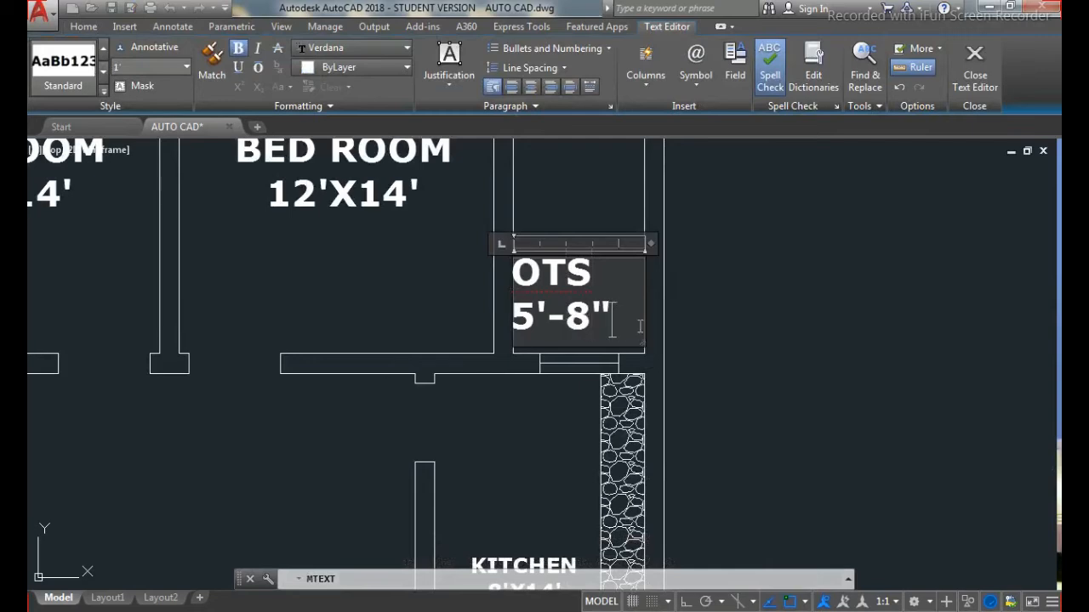
text(X)
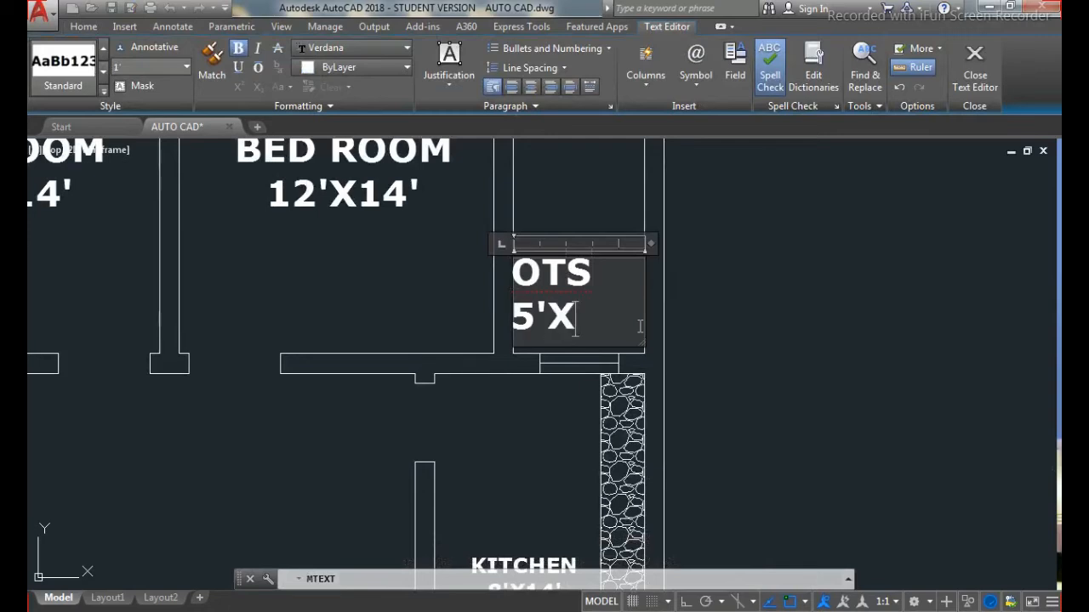
text(3'8)
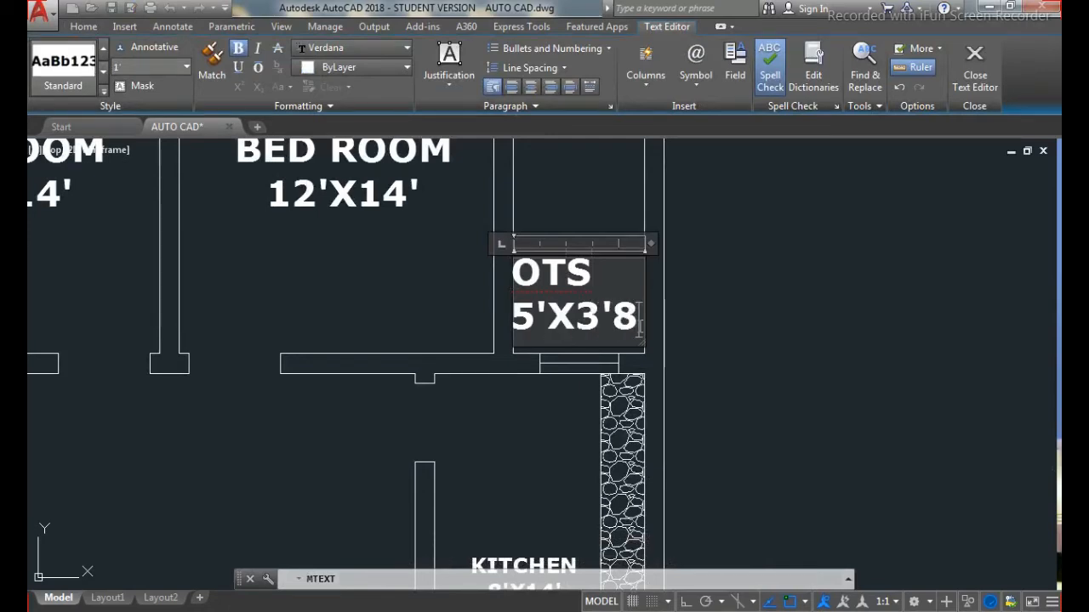
text(")
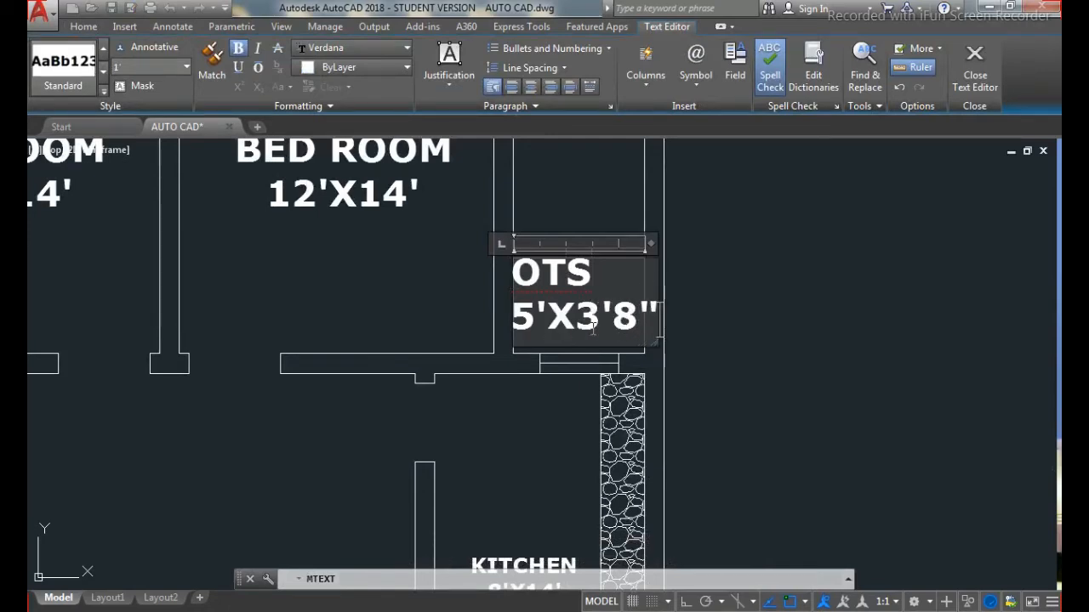
click(613, 318)
text(-)
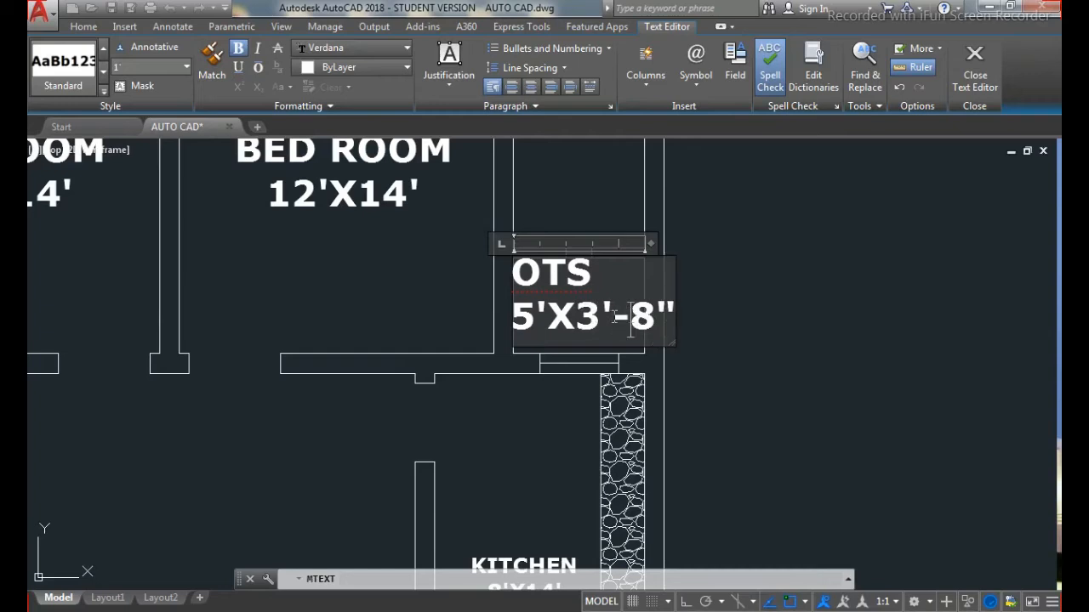
Step: Set the whole 5'X3'-8" OTS label's text height to 6" and justify it to the middle centre
scroll(613, 318, up, 2)
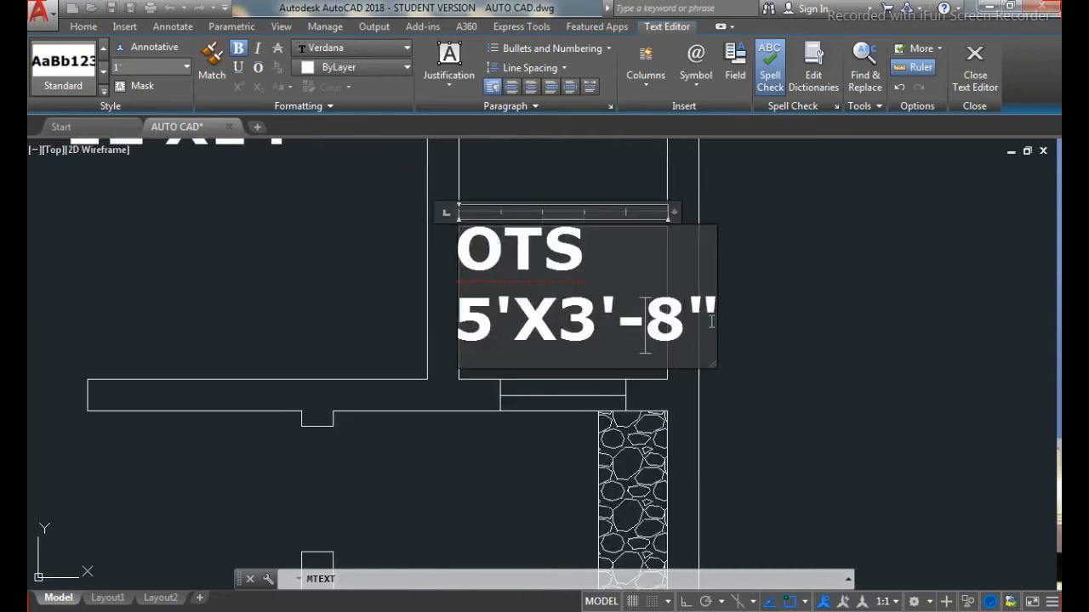
drag(713, 321, 426, 201)
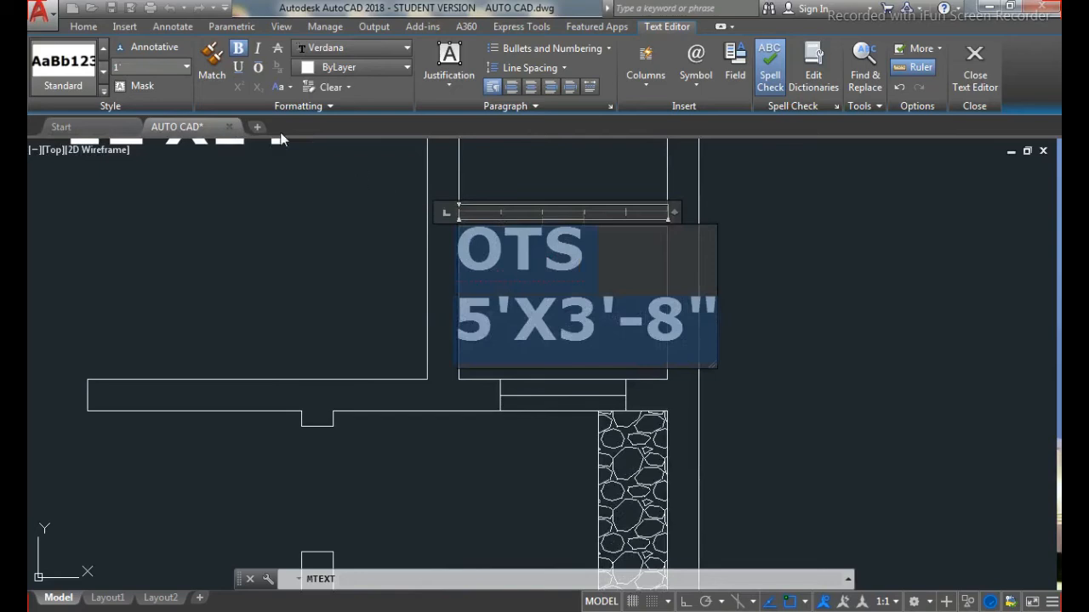
text(6")
key(Return)
click(456, 68)
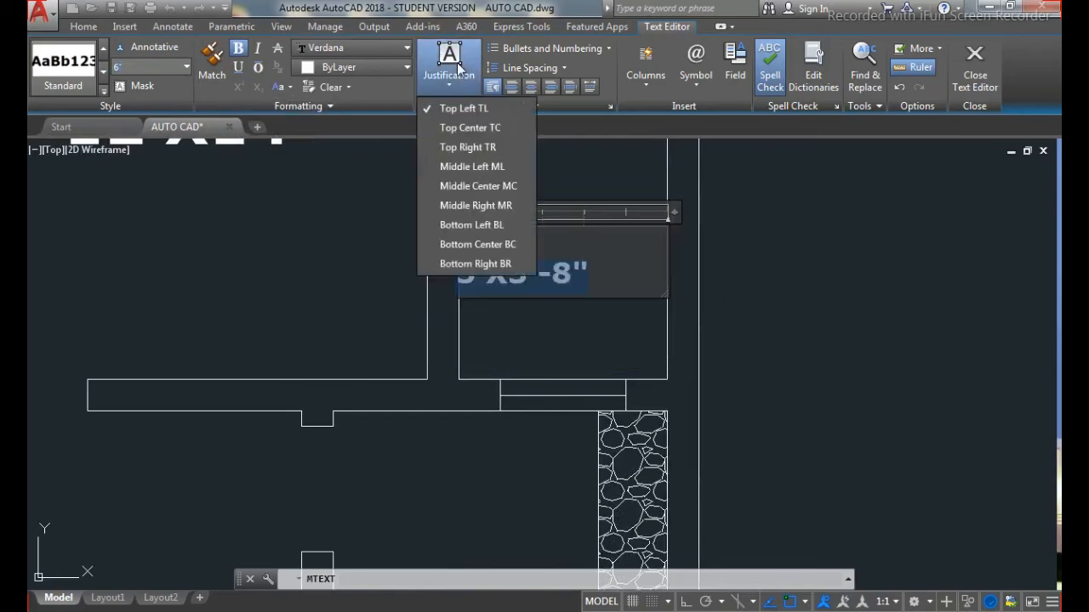
click(478, 185)
click(536, 223)
scroll(421, 298, down, 4)
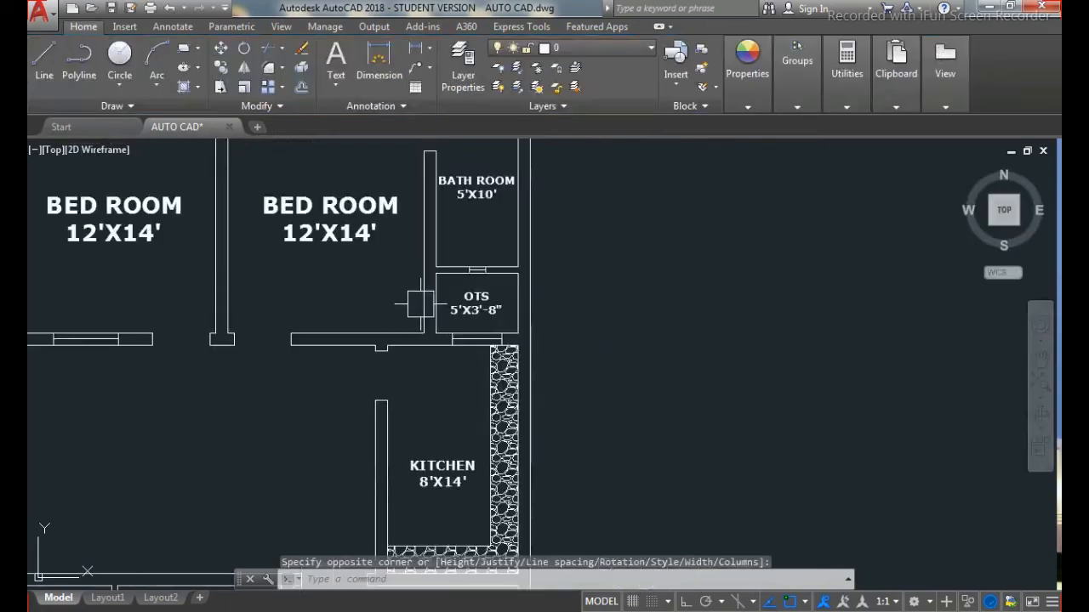
Step: Recheck the width and depth of the OTS above the kitchen with linear dimensions, without keeping them
key(Escape)
key(Escape)
text(DLI)
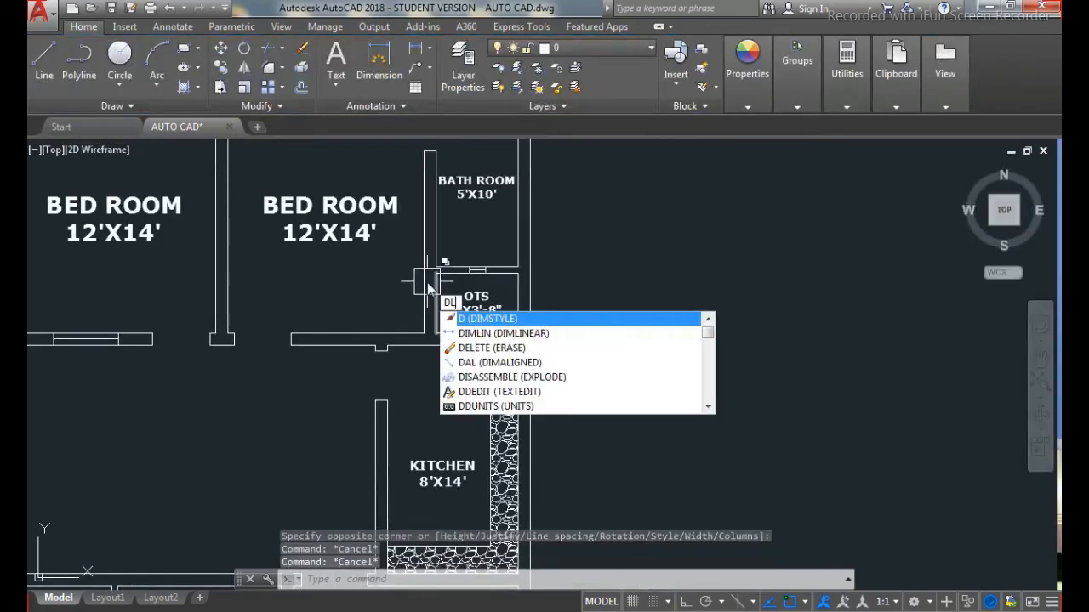
key(Return)
scroll(428, 293, up, 4)
key(Return)
click(490, 340)
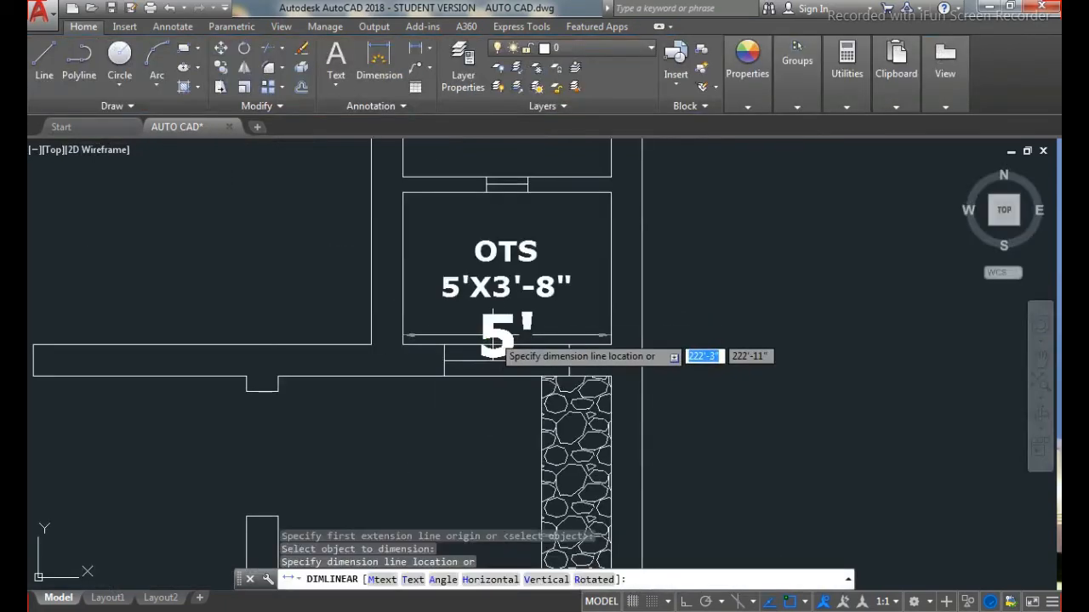
key(Return)
key(Return)
key(Return)
click(610, 296)
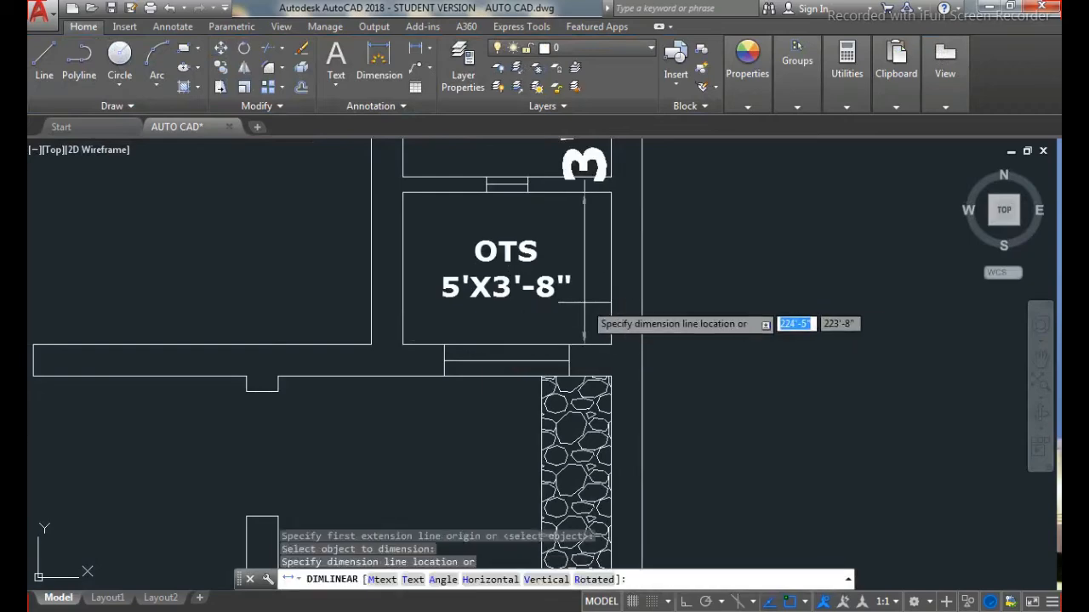
scroll(566, 315, down, 1)
scroll(566, 330, down, 1)
key(Escape)
Step: Measure the large unlabelled room between its lower outer-wall corner and the kitchen wall with a linear dimension, without keeping it
scroll(515, 277, down, 2)
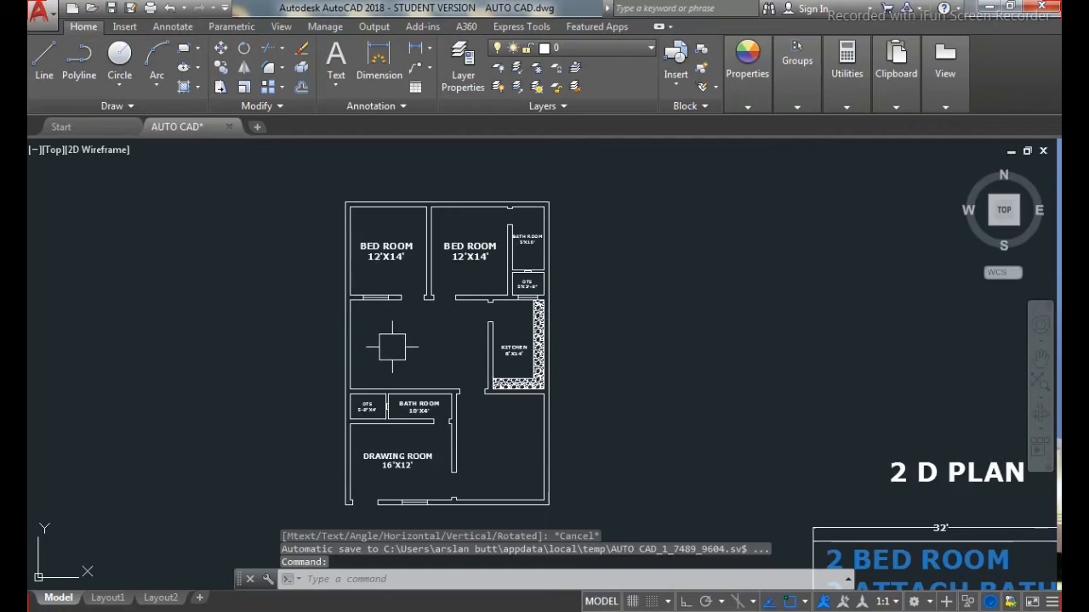
scroll(392, 346, up, 2)
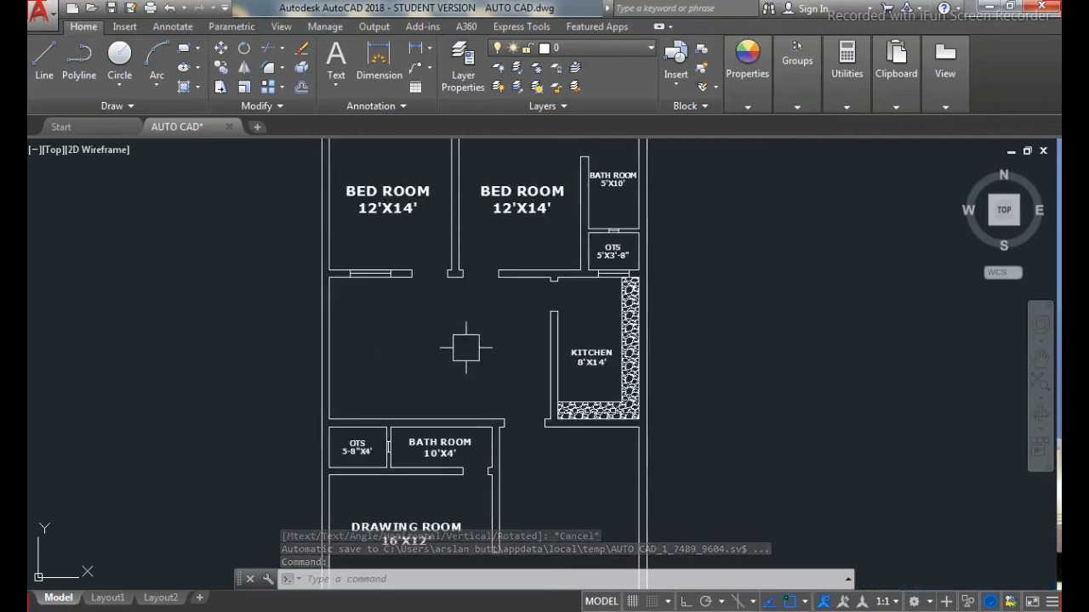
text(DLI)
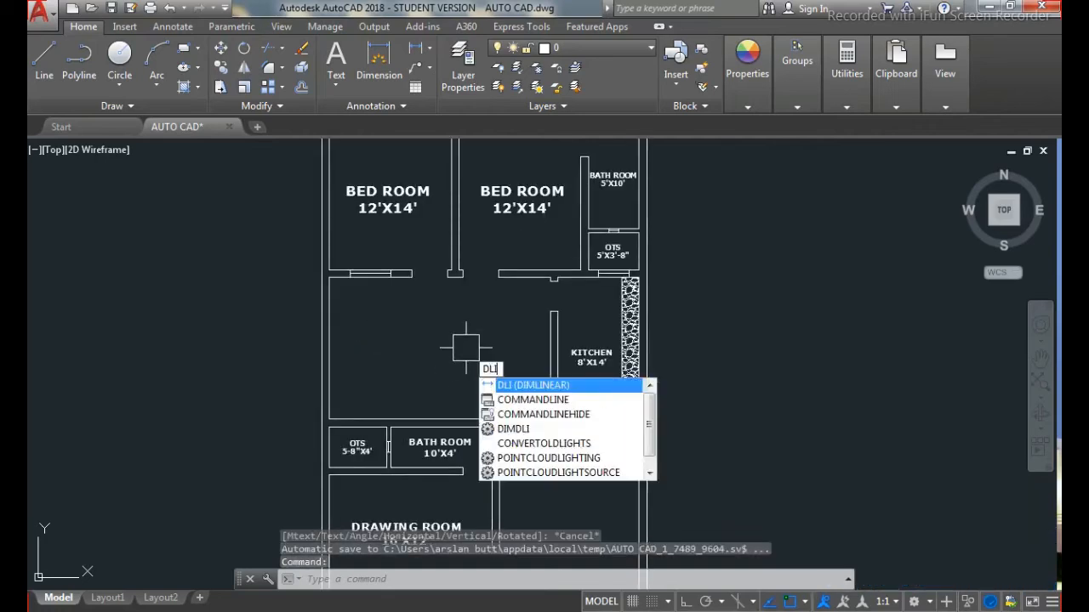
key(Return)
key(Return)
key(Escape)
key(Return)
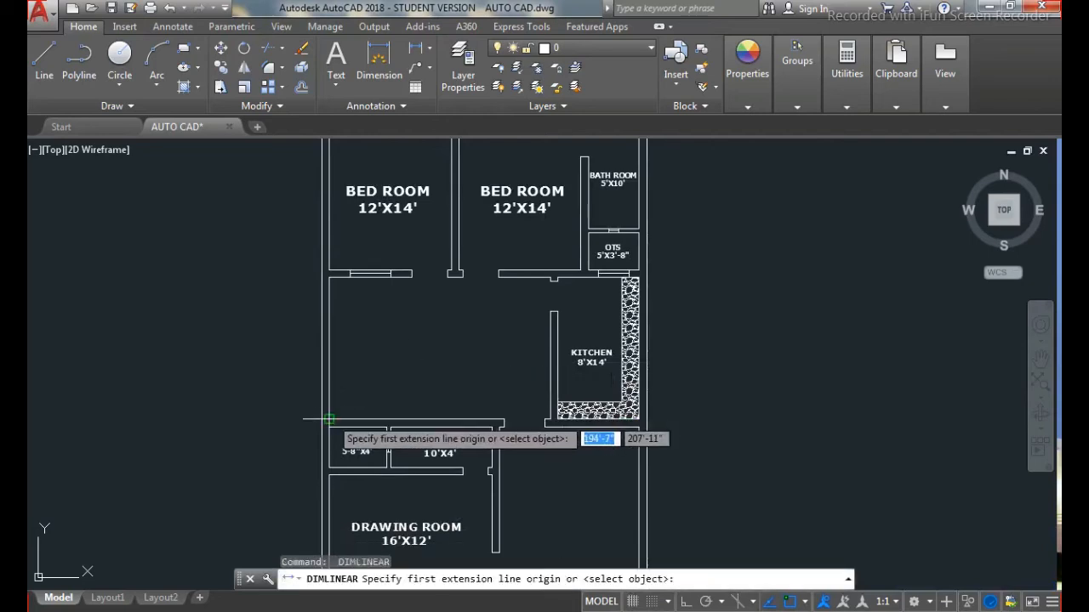
click(328, 419)
click(557, 312)
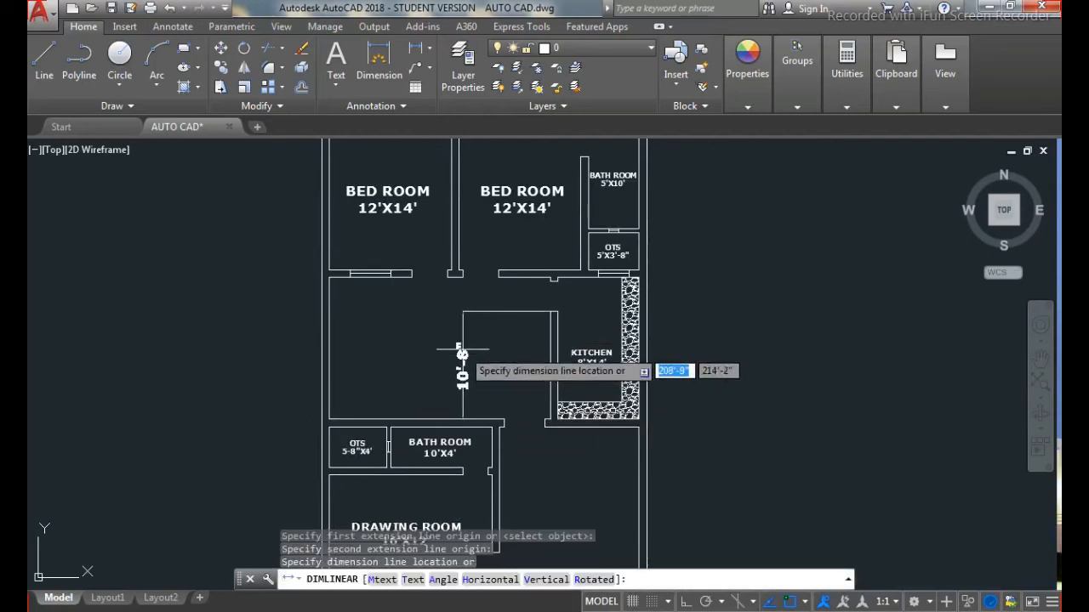
click(462, 324)
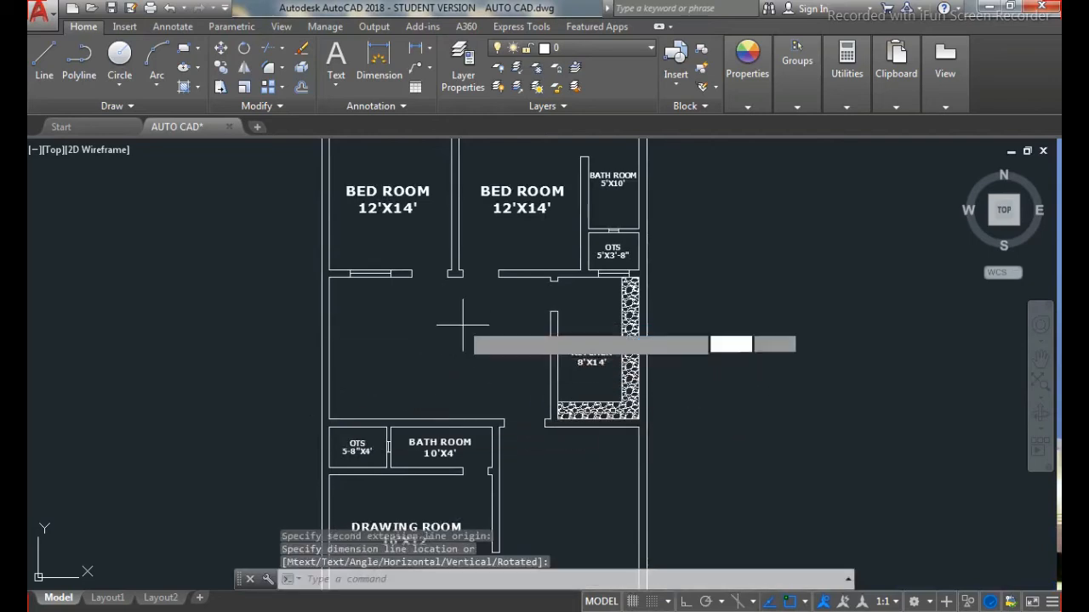
Step: Measure the depth of the large unlabelled room below the bed rooms with a linear dimension, without keeping it
key(Return)
click(455, 277)
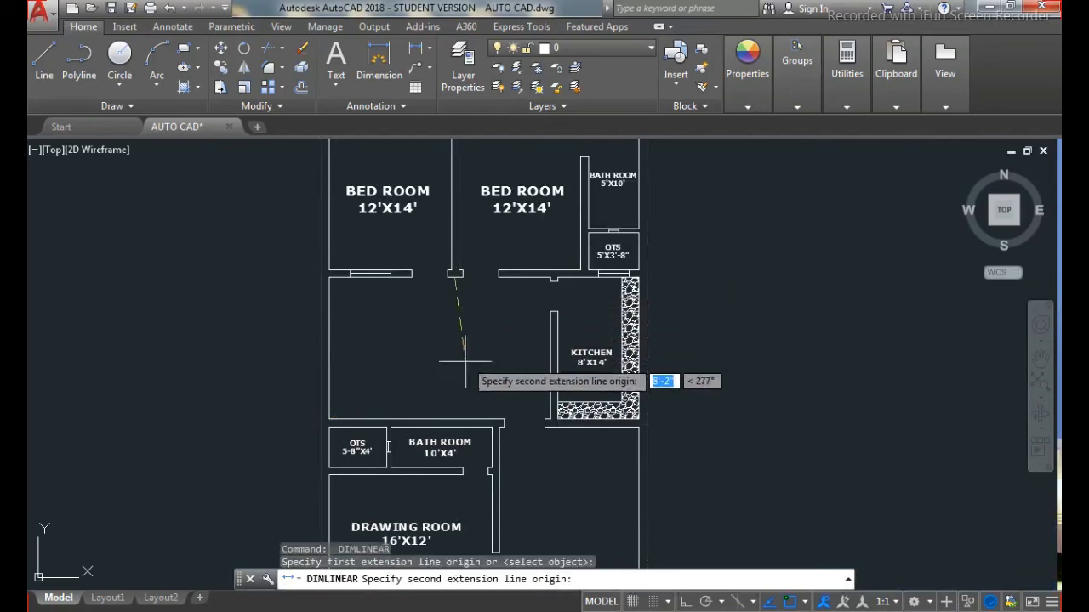
click(455, 420)
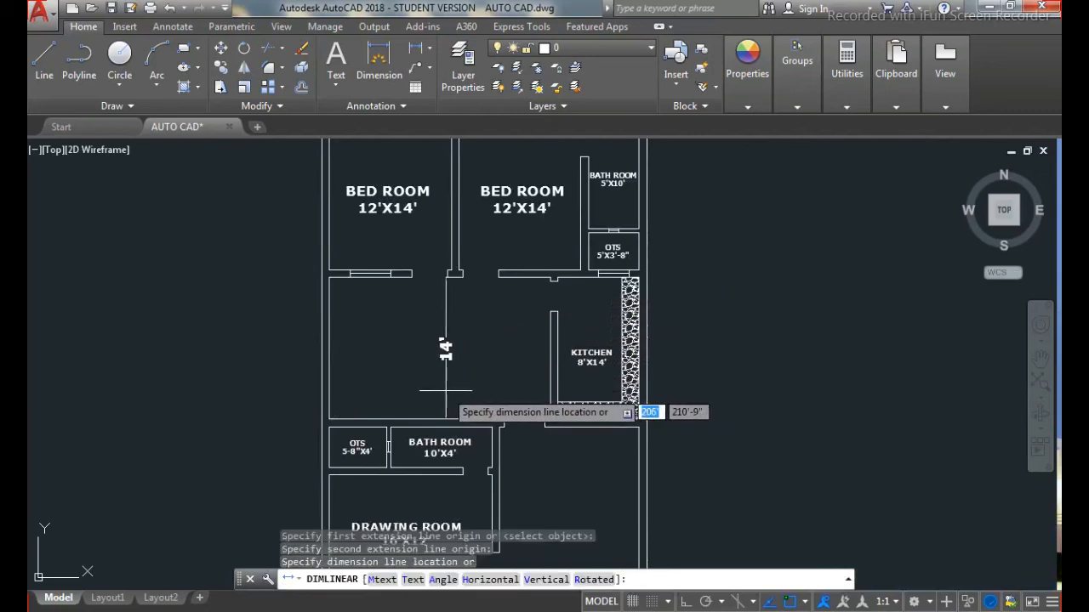
key(Escape)
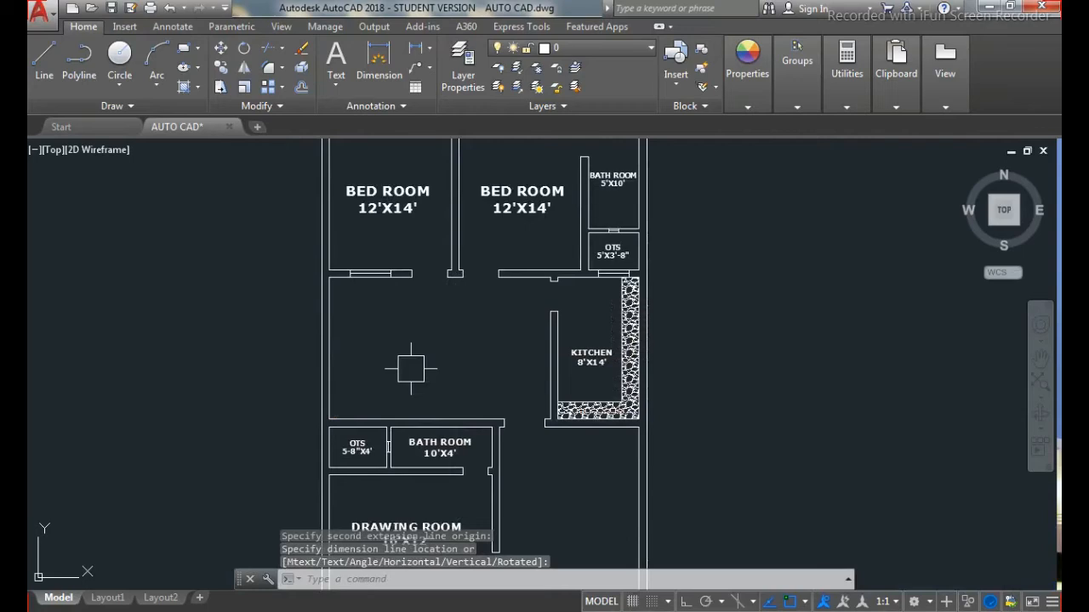
Step: Add a multiline text label across the large room beside the kitchen, reading T-V LOUNGE with 21'-9"X14' on the second line
text(t)
key(Return)
click(365, 313)
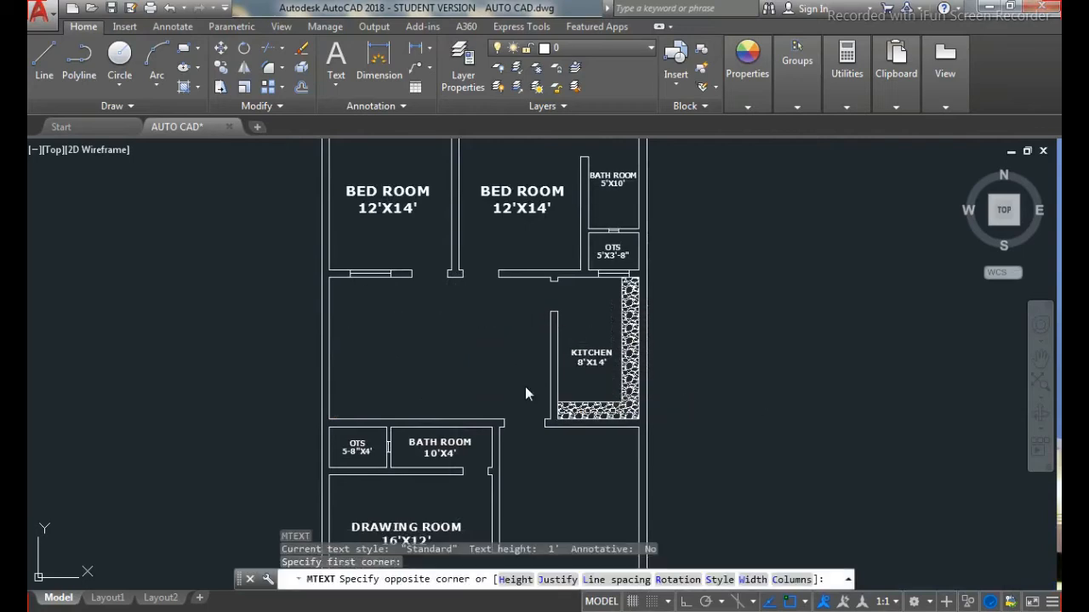
click(540, 375)
text(T-)
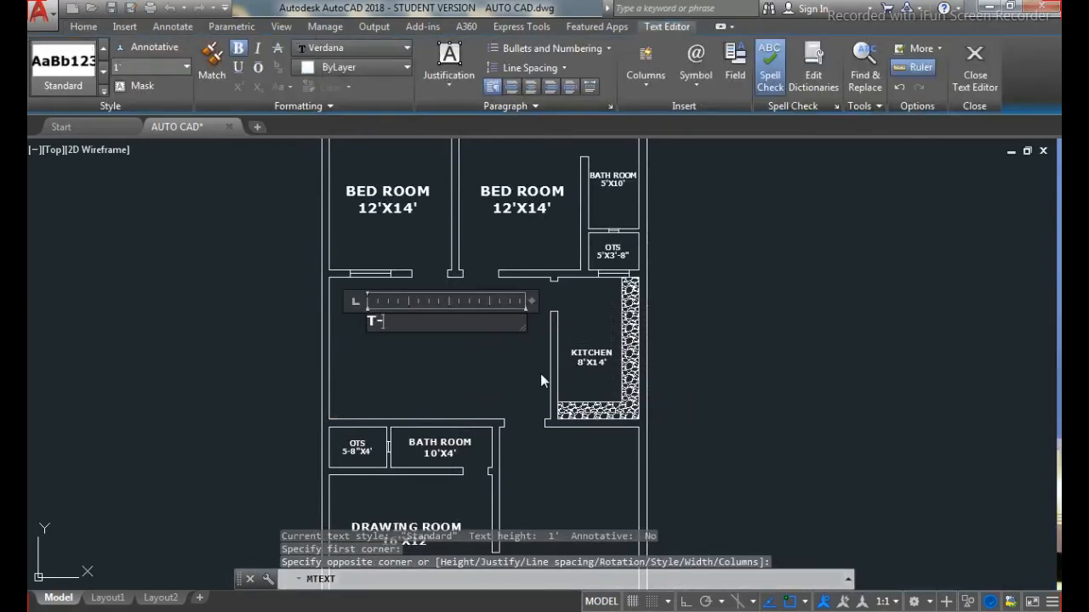
text(V LOU)
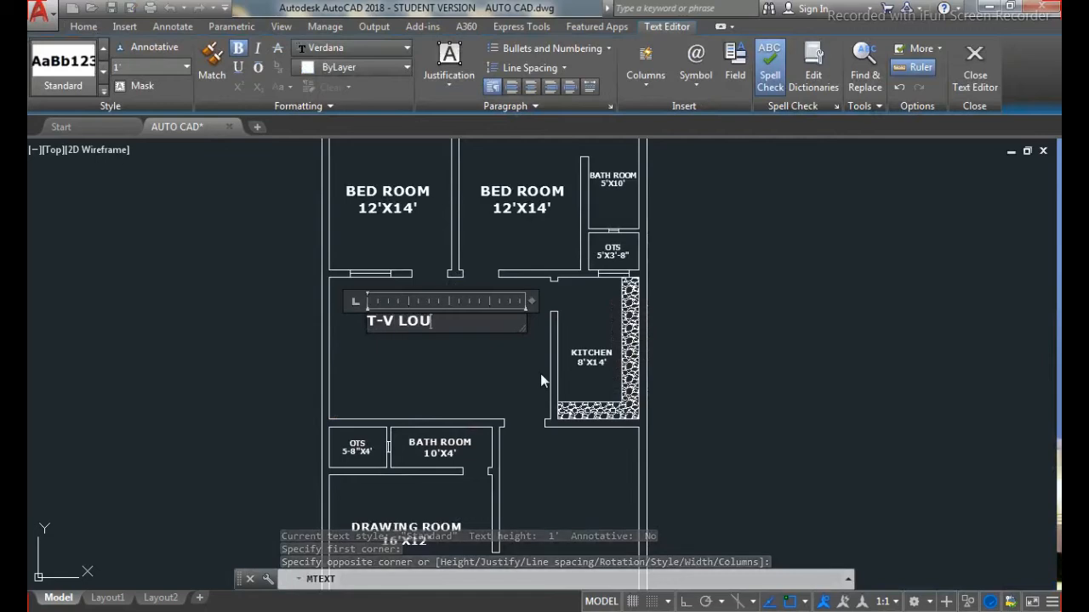
text(NGE)
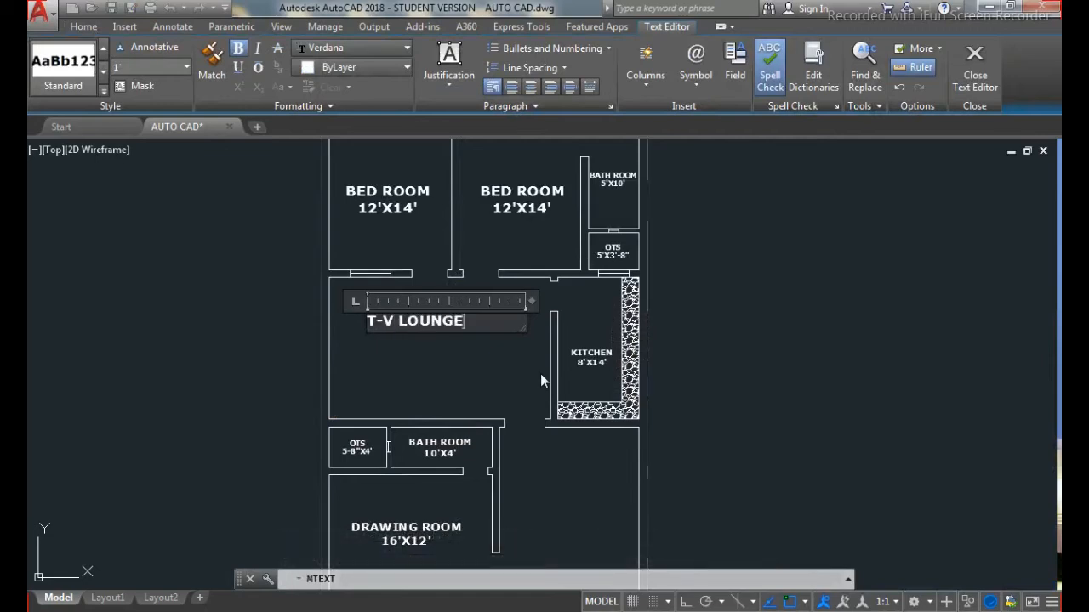
key(Return)
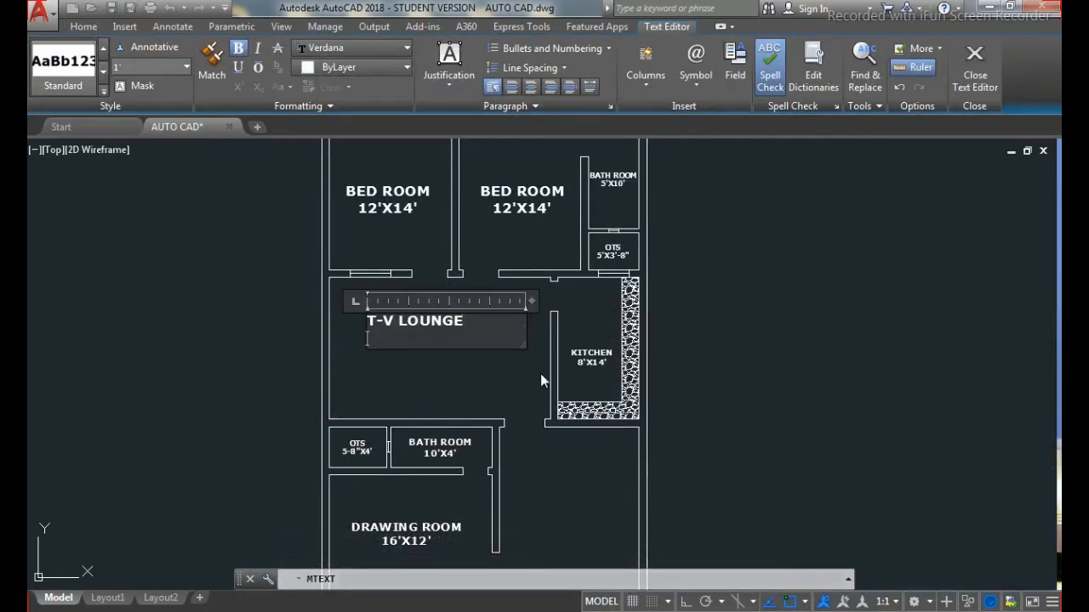
text(21)
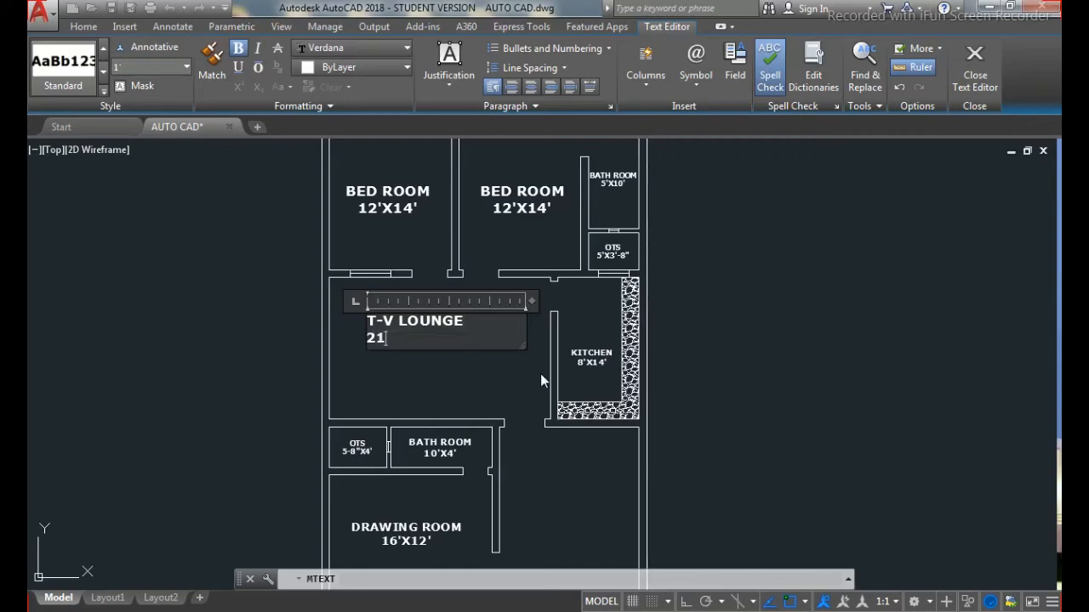
text('-9"X14')
Step: Justify the T-V LOUNGE label to the middle centre and finish the text
click(449, 64)
click(473, 186)
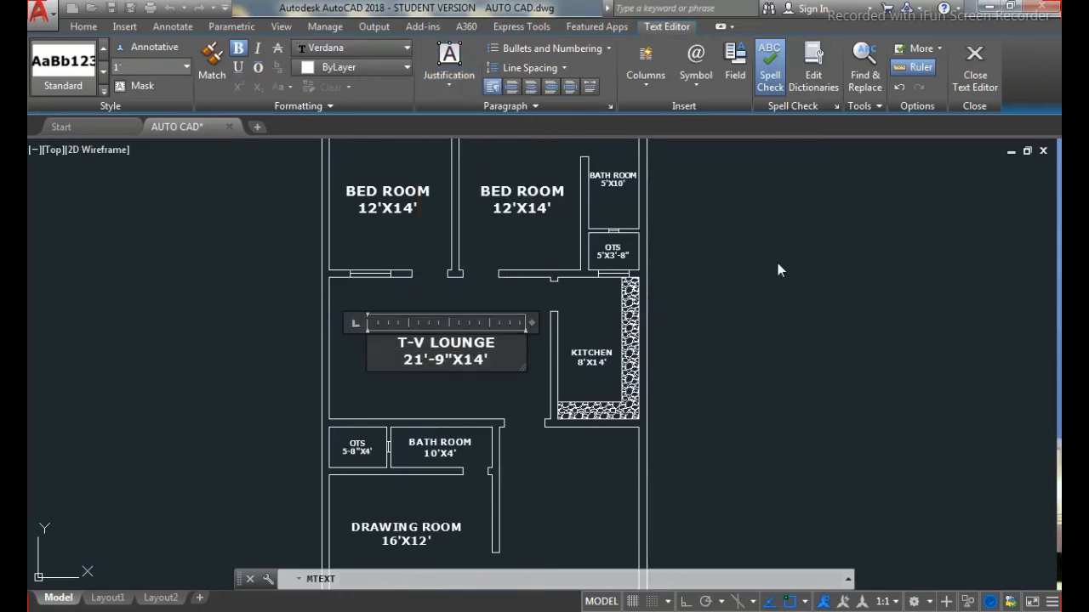
click(778, 263)
Step: Draw a horizontal line across the opening below the T-V lounge, joining the lower corners of its two wall ends
scroll(429, 255, down, 2)
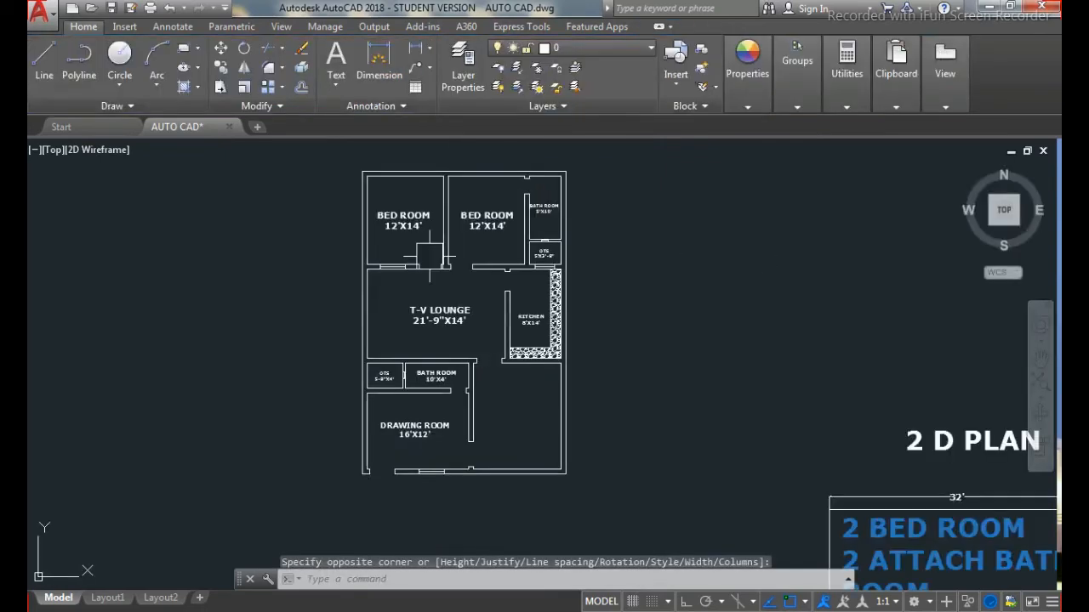
scroll(519, 390, up, 2)
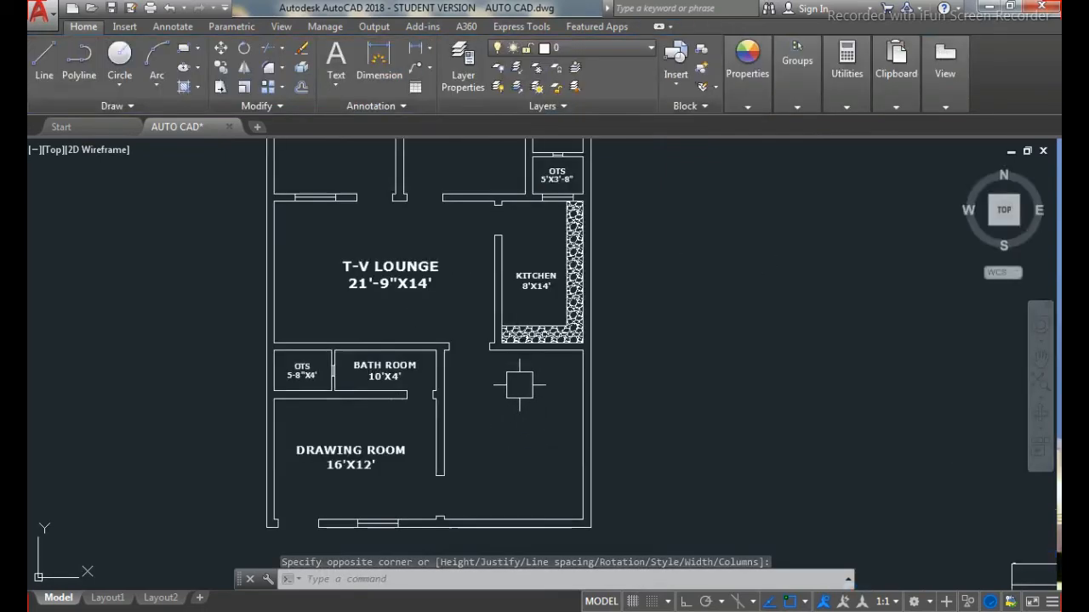
scroll(478, 405, up, 3)
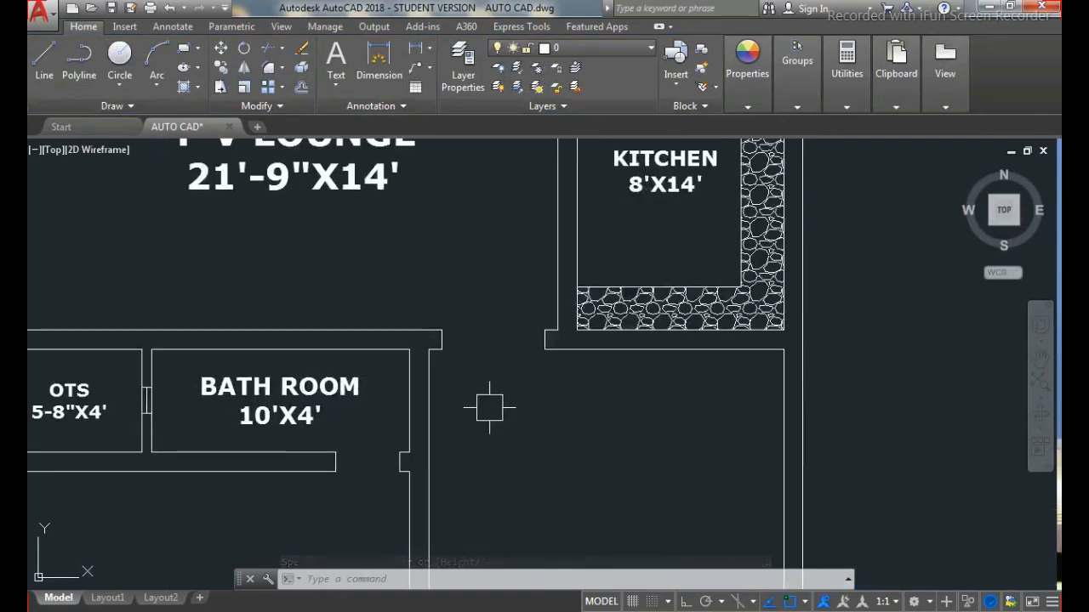
key(Escape)
key(Escape)
key(Escape)
key(Return)
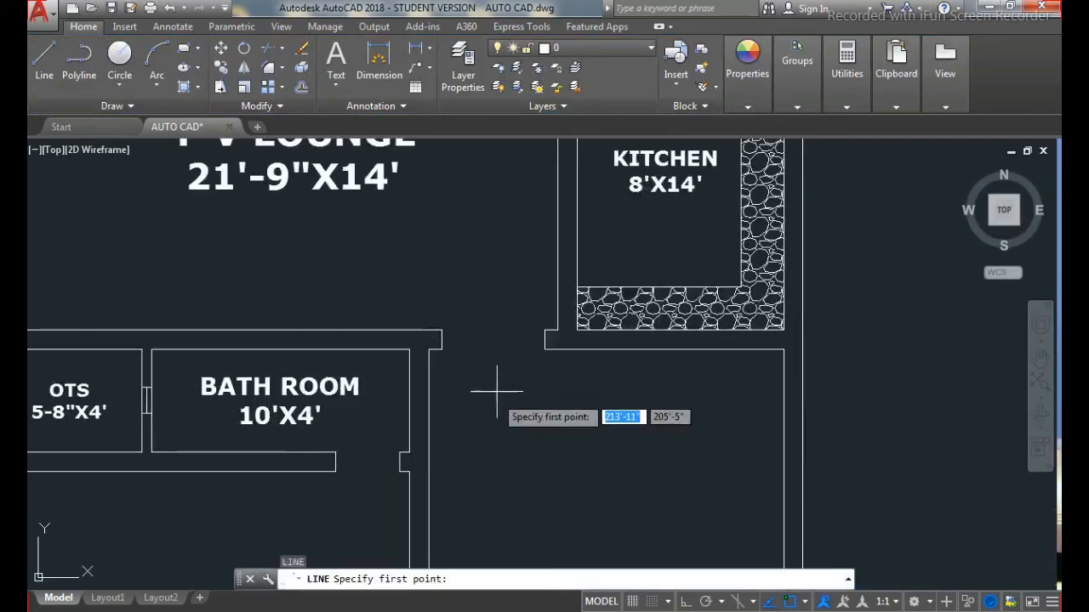
click(441, 349)
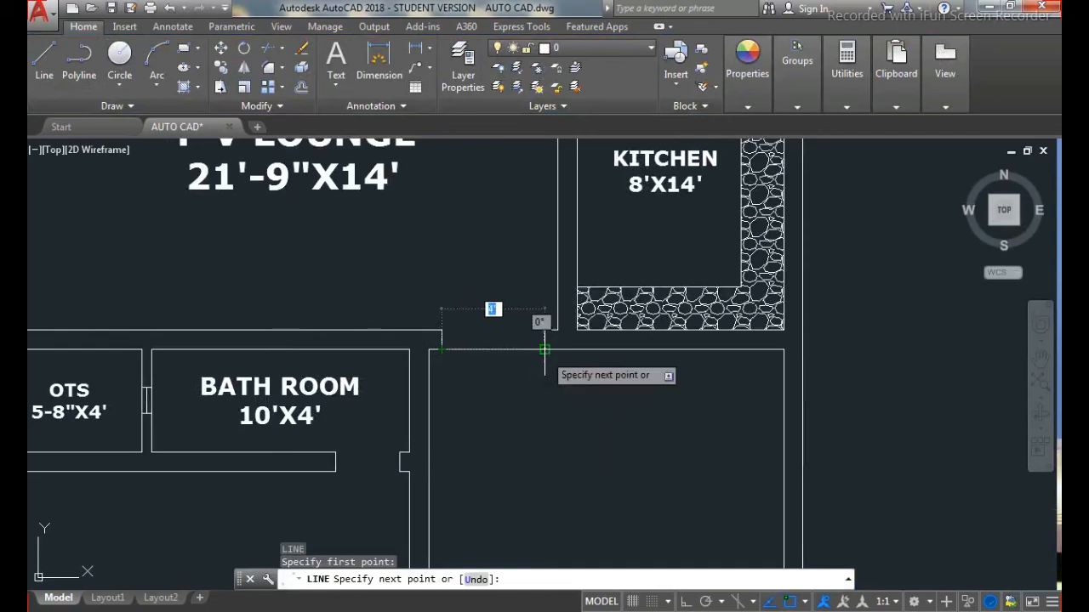
click(534, 352)
key(Escape)
key(Escape)
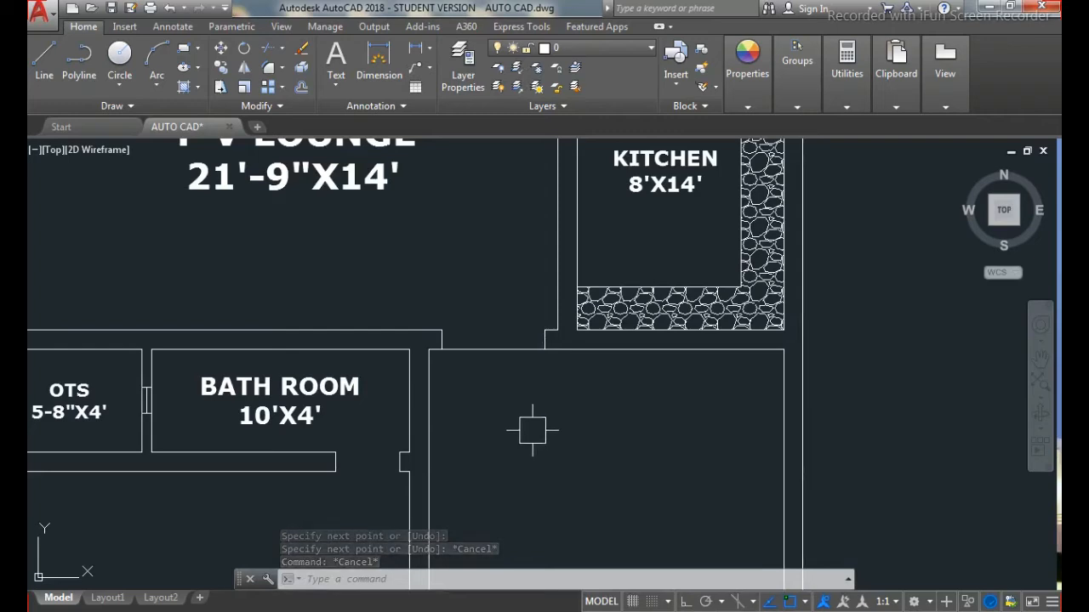
Step: Try offsetting the opening line 6" into the unlabelled room below the kitchen, and erase the offset copy
text(o)
key(Return)
key(Return)
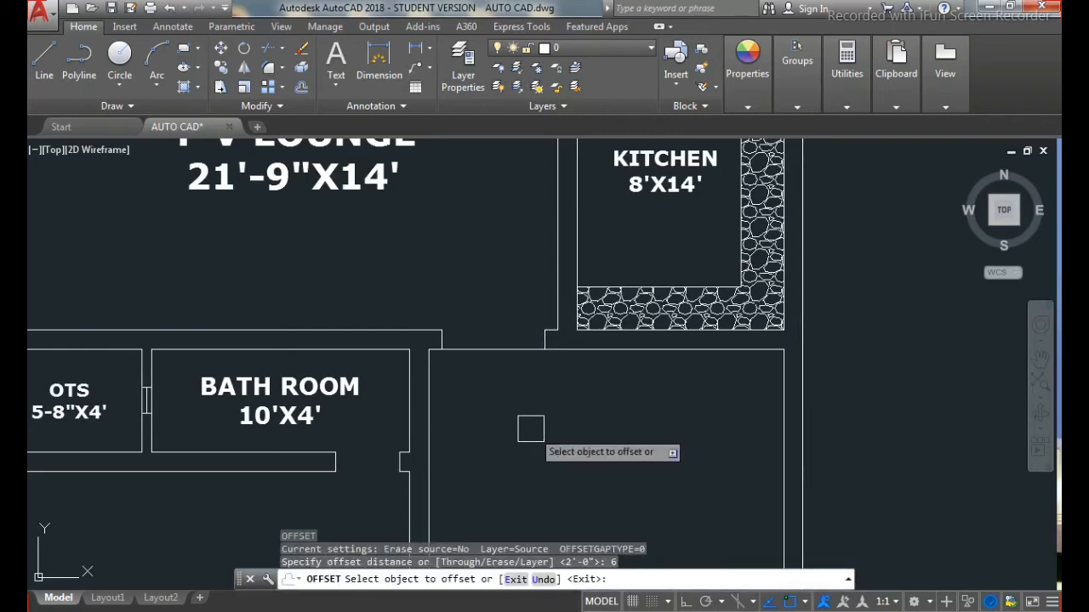
click(521, 349)
click(522, 409)
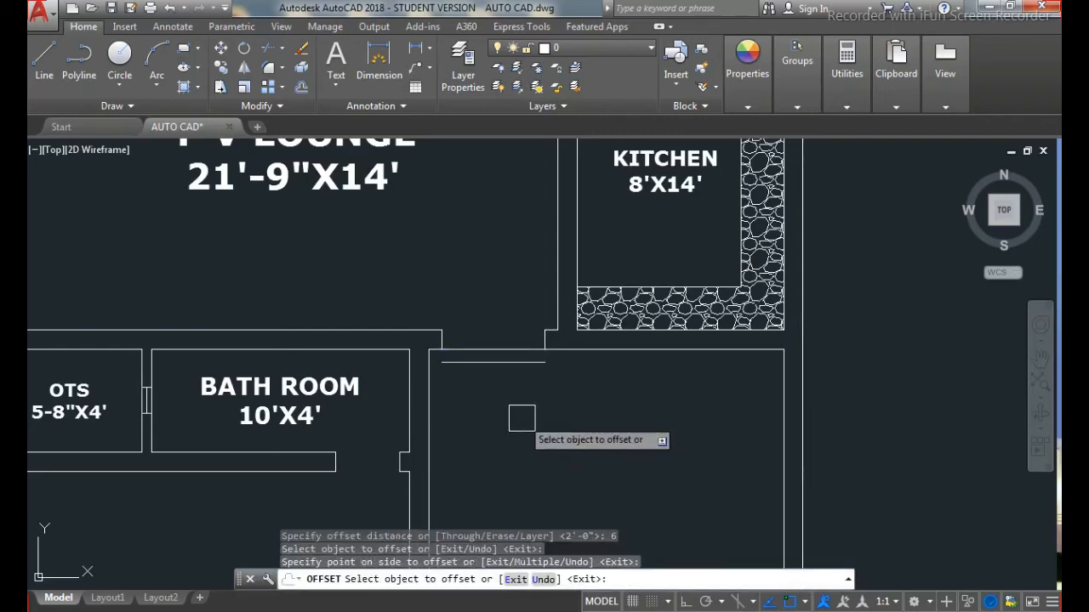
key(Escape)
click(521, 363)
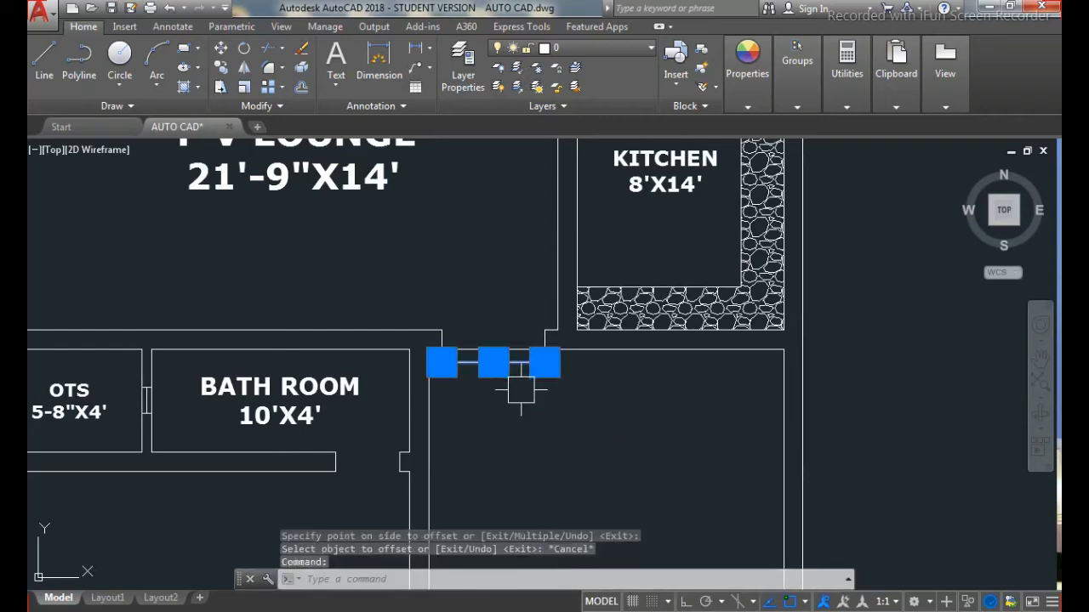
key(Delete)
key(Escape)
key(Escape)
key(Escape)
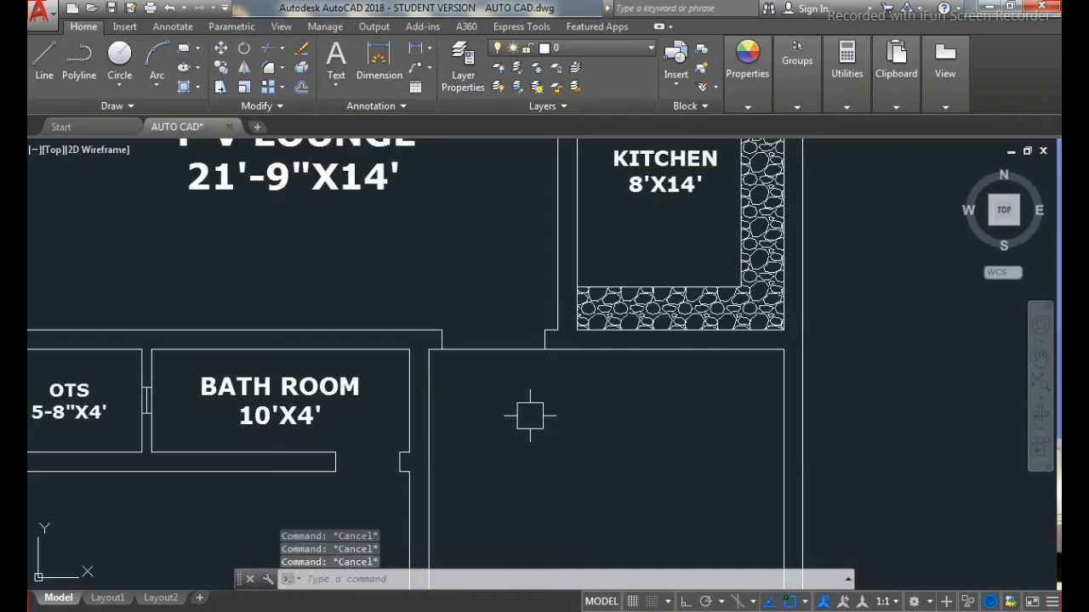
Step: Offset the opening line 10" into the unlabelled room below the kitchen
text(o)
key(Return)
text(10)
key(Return)
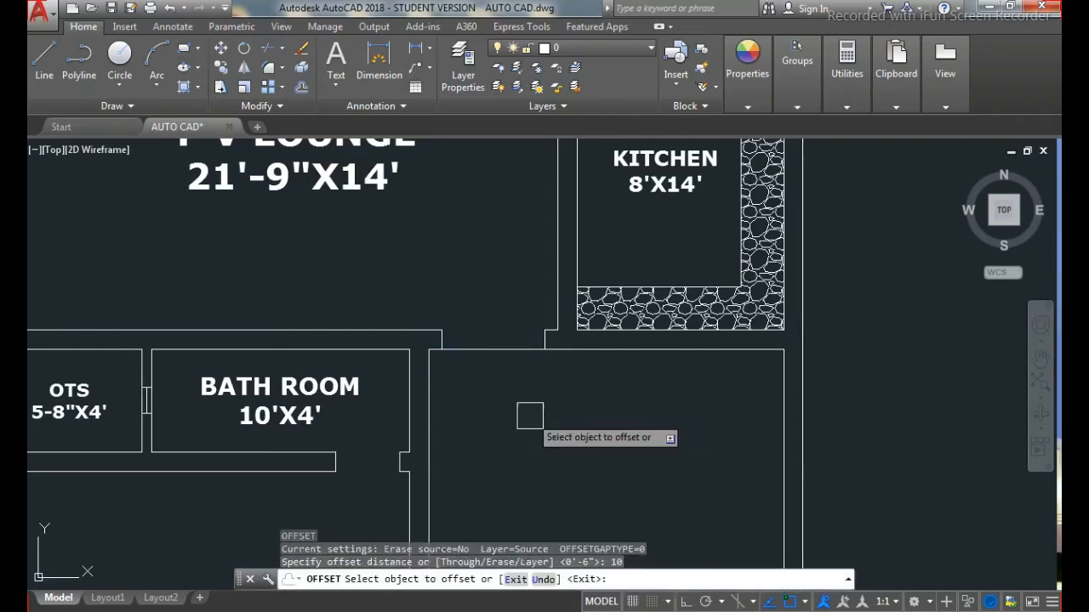
click(488, 350)
click(496, 379)
key(Escape)
key(Escape)
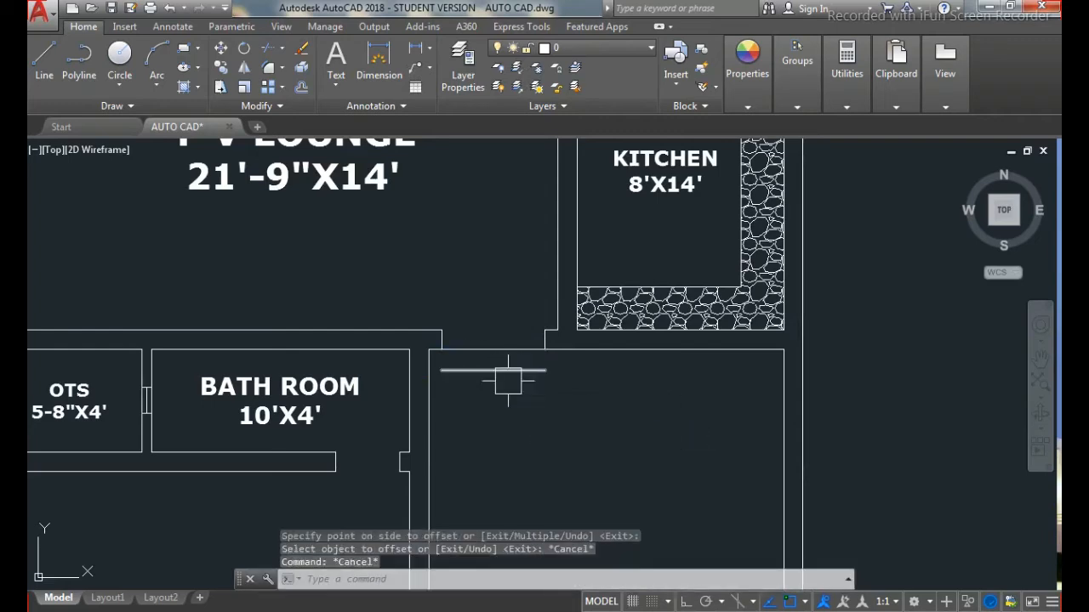
Step: Draw vertical lines joining both ends of the opening line to the ends of its 10" offset copy
text(l)
key(Return)
scroll(530, 369, up, 4)
click(555, 339)
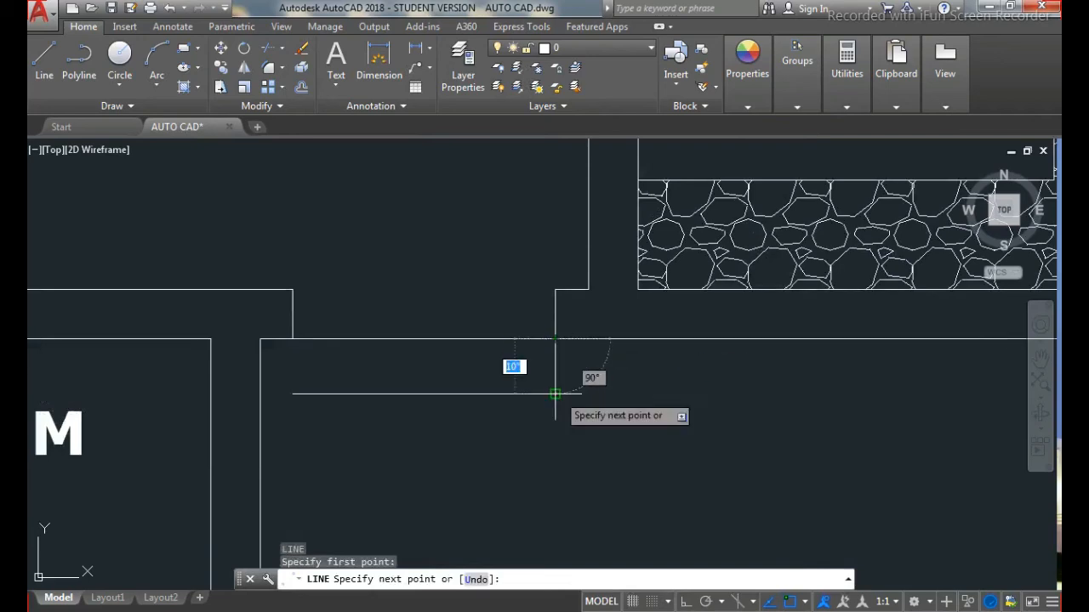
click(554, 394)
key(Return)
key(Return)
click(293, 339)
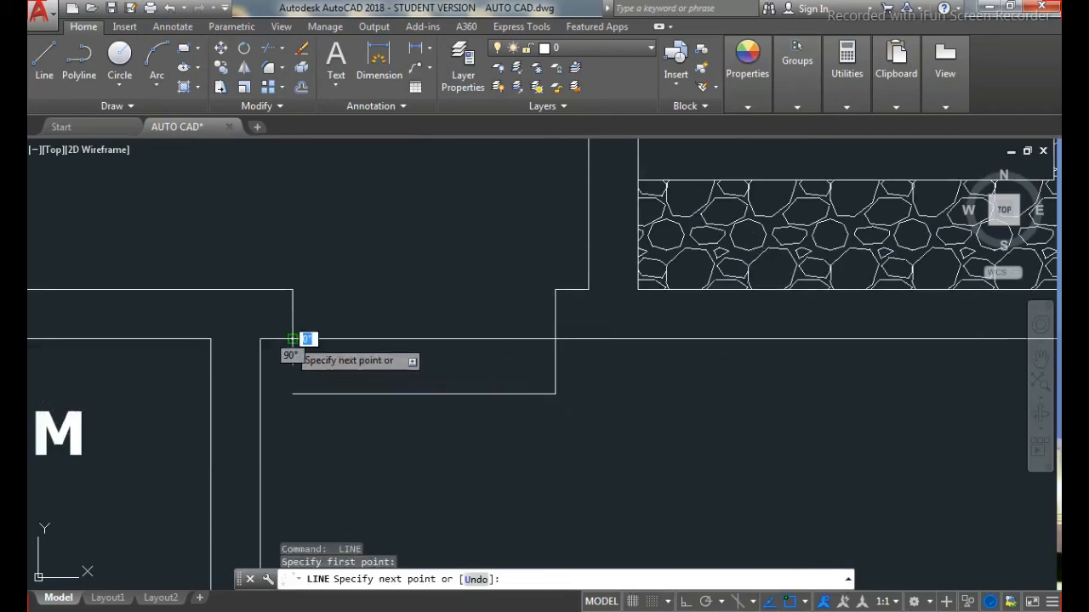
click(293, 394)
key(Escape)
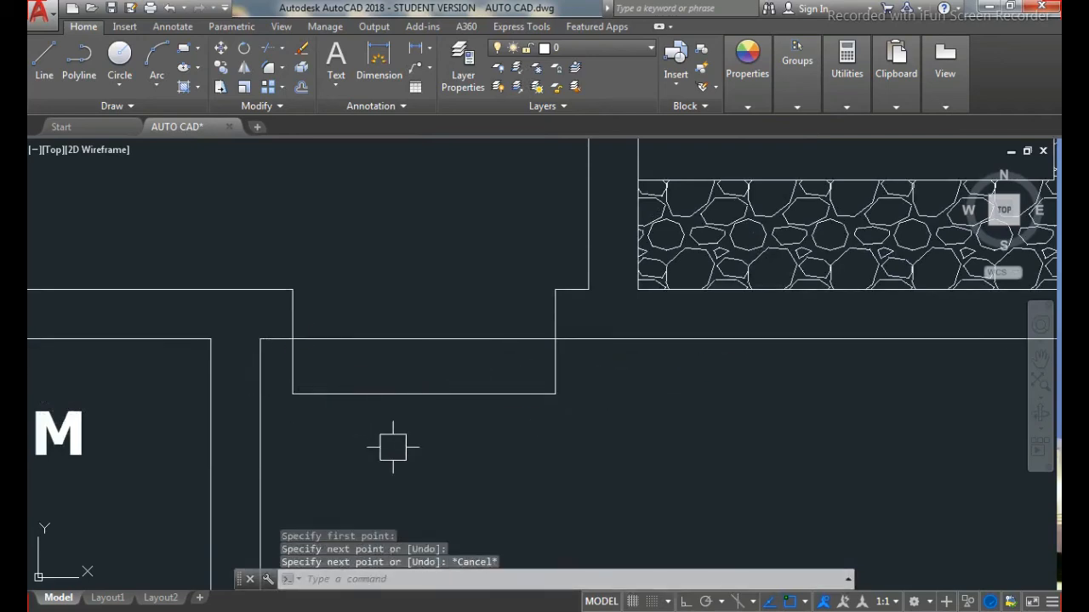
Step: Extend the 10" offset line to the wall on the bath room side, and erase the short vertical line nearest that wall
text(ex)
key(Return)
key(Return)
key(Escape)
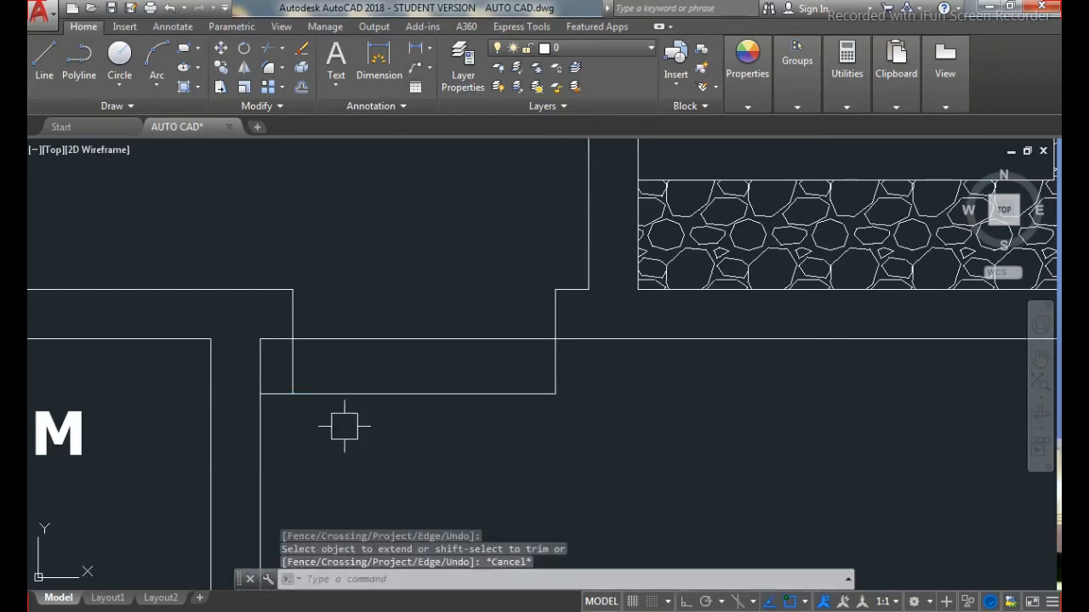
click(298, 366)
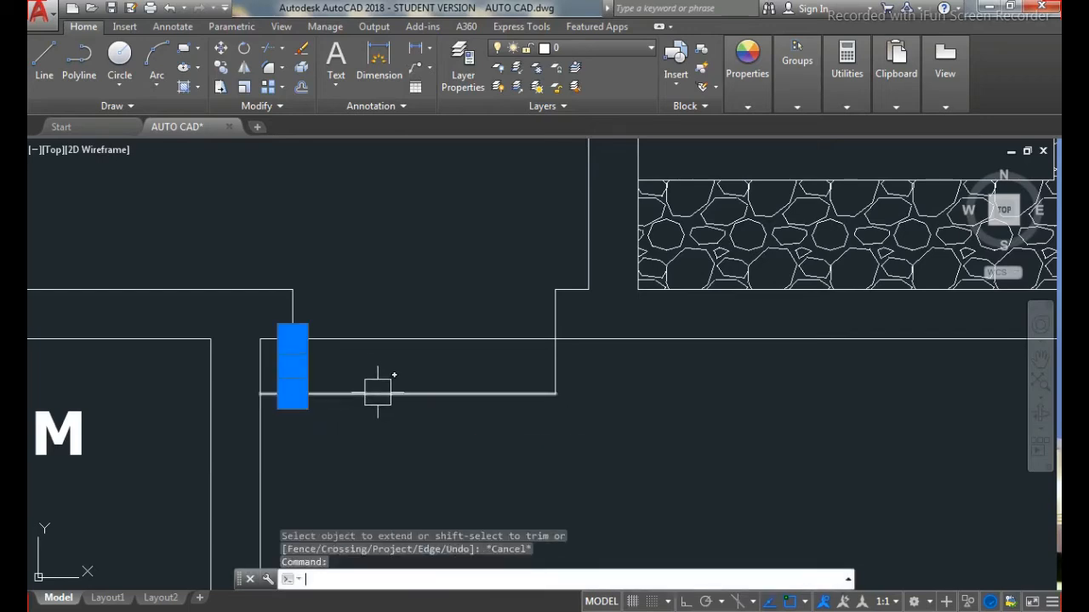
key(Delete)
scroll(564, 365, down, 5)
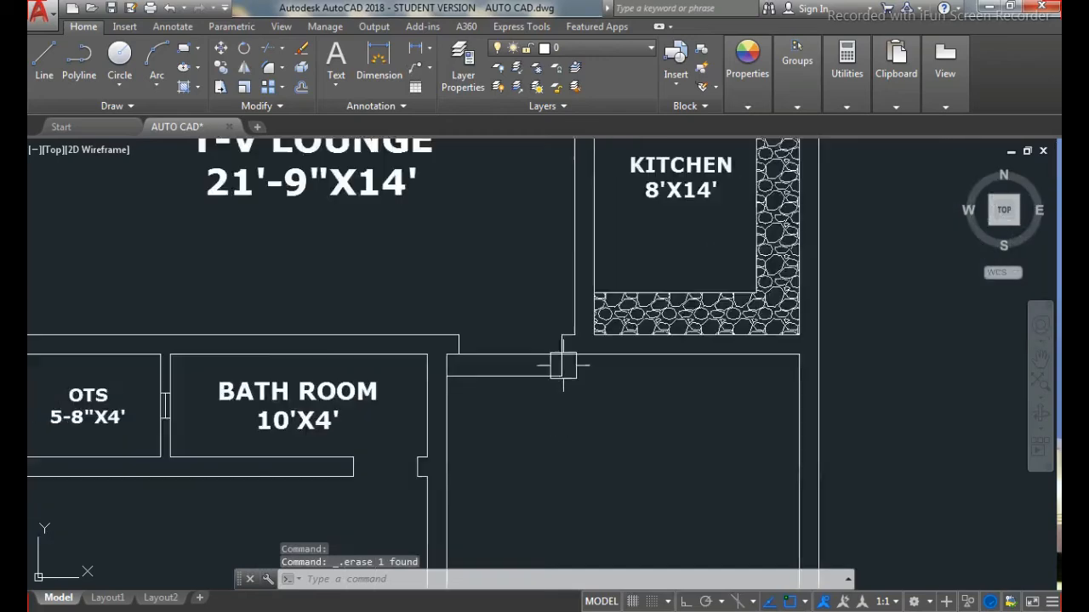
scroll(498, 352, down, 2)
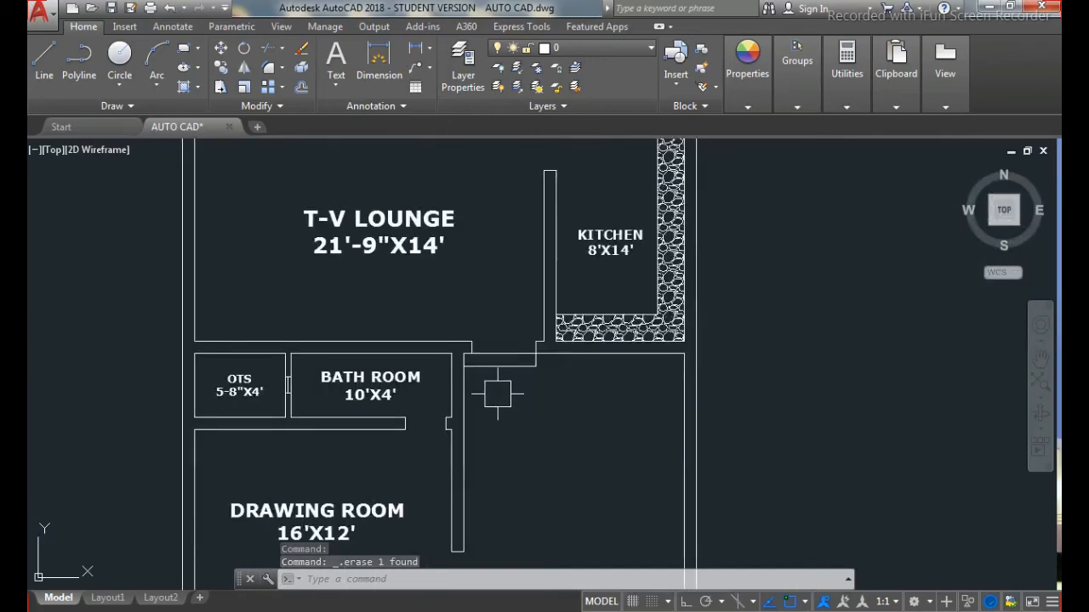
Step: Draw a line along the outer wall face across the drawing room's door opening in the front wall
scroll(486, 336, down, 2)
scroll(499, 377, down, 2)
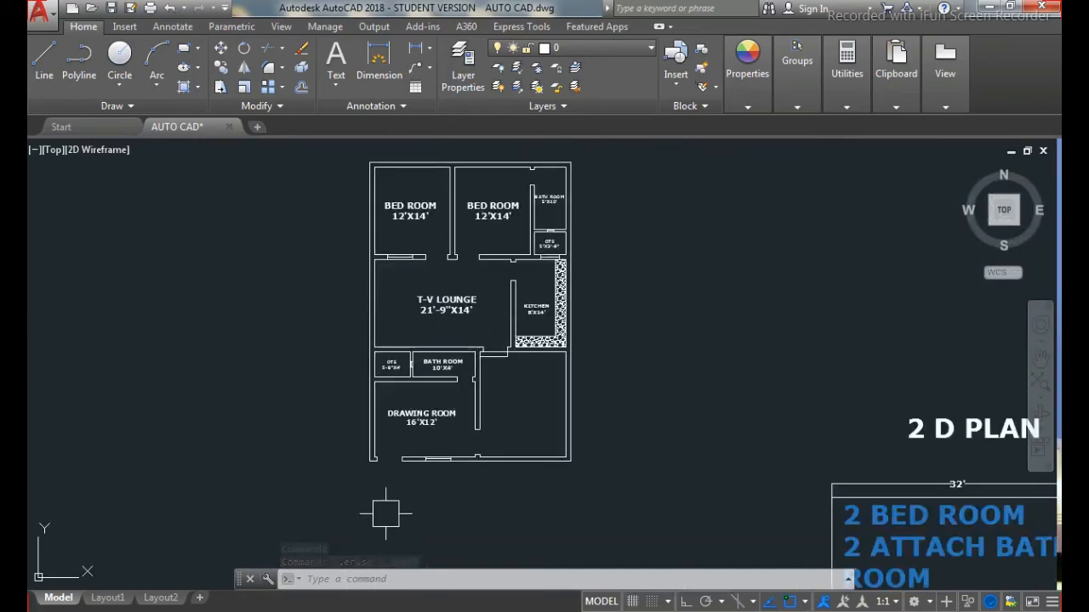
scroll(379, 484, up, 4)
key(Return)
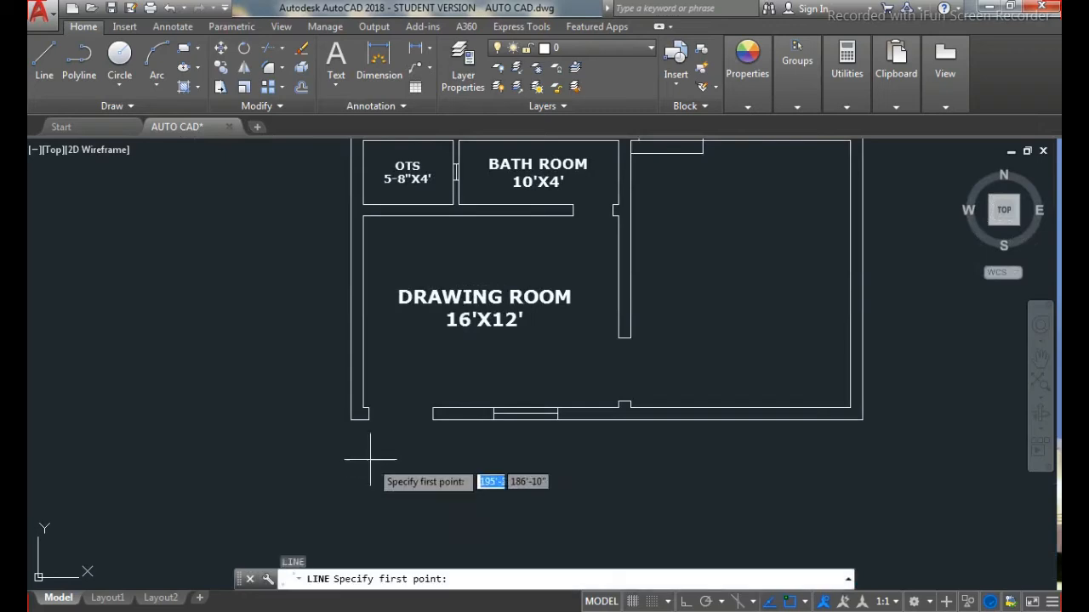
scroll(369, 449, up, 4)
click(366, 377)
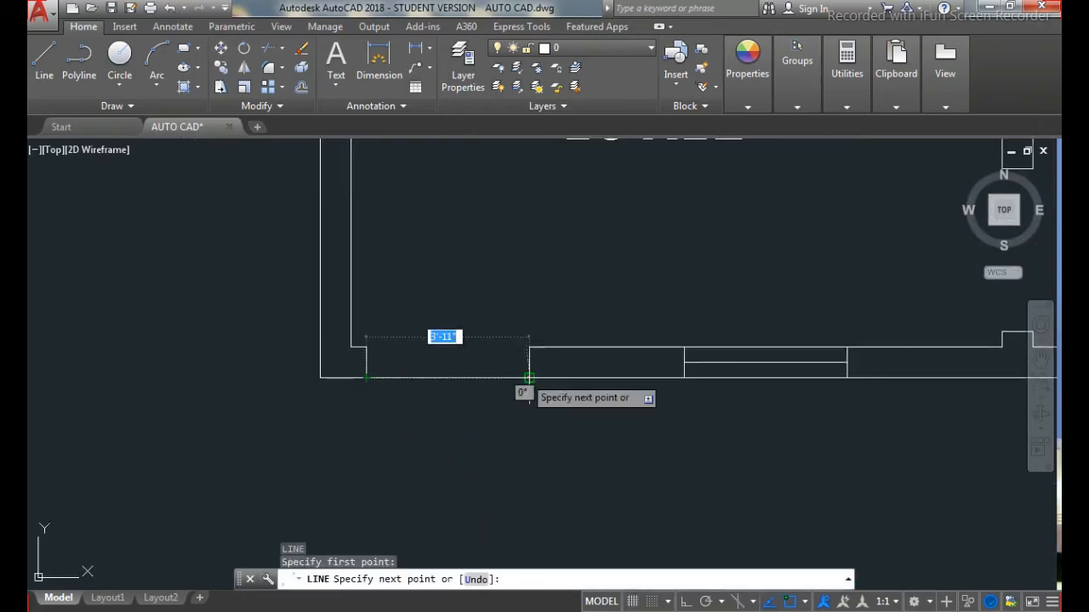
click(529, 377)
key(Escape)
key(Escape)
key(Escape)
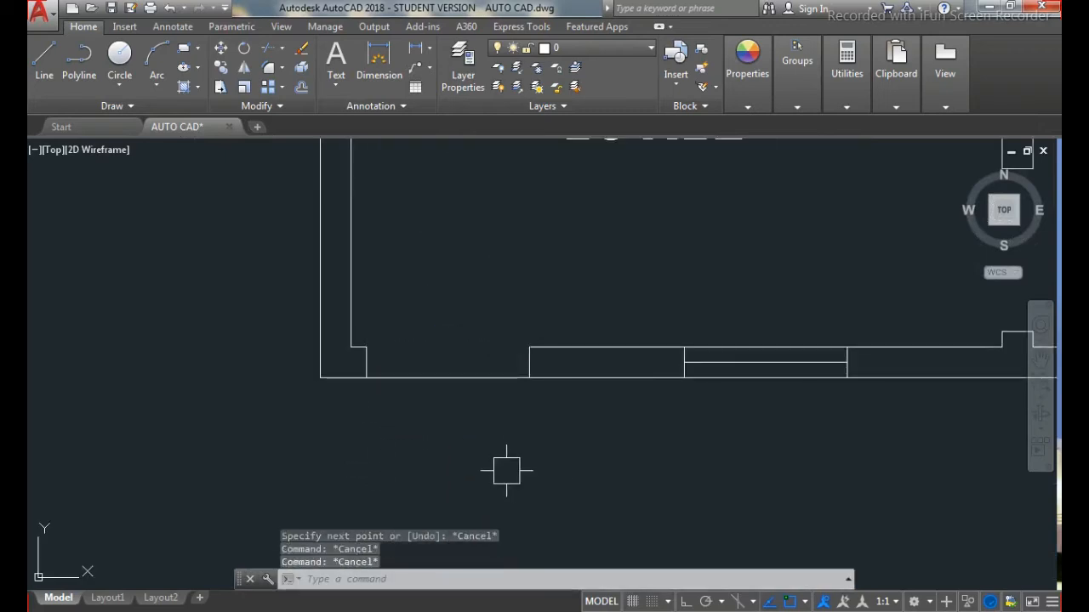
Step: Offset the drawing room's door opening line outward twice at 10" spacing to form two step lines
text(o)
key(Return)
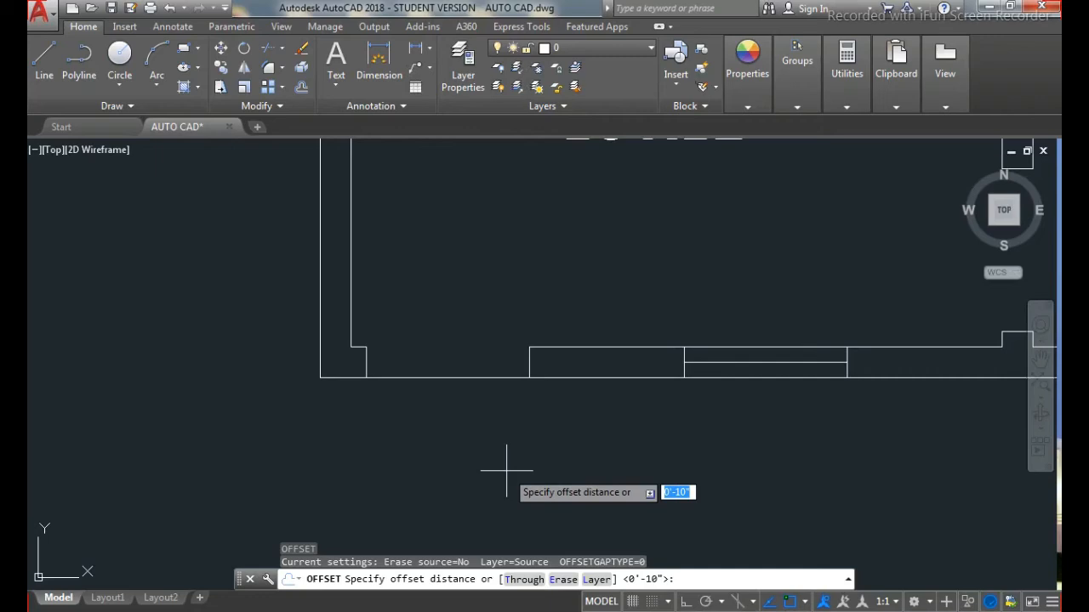
key(Escape)
key(Return)
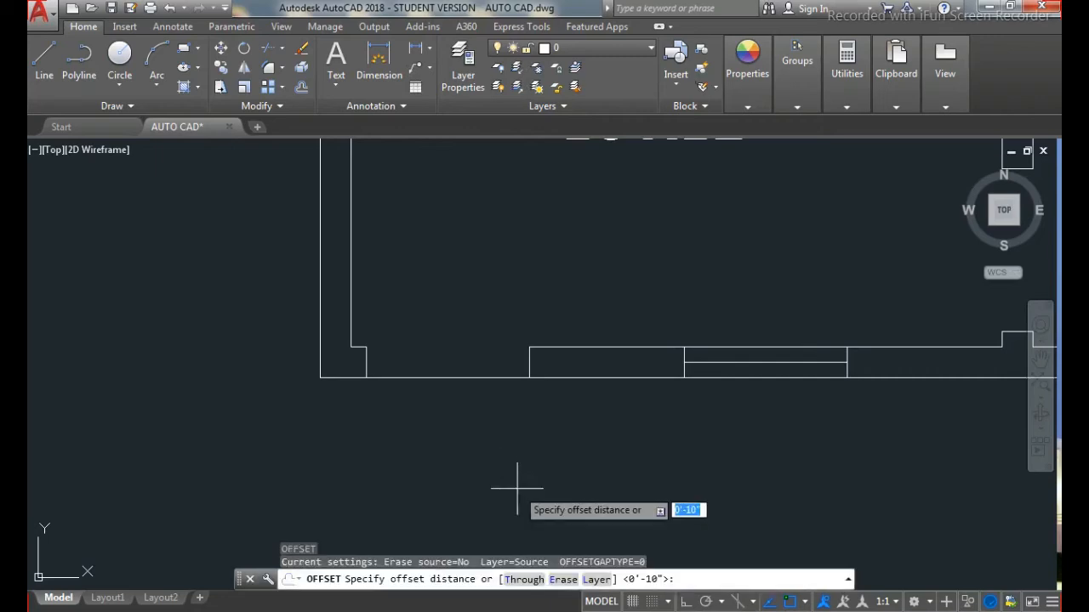
text(10)
key(Return)
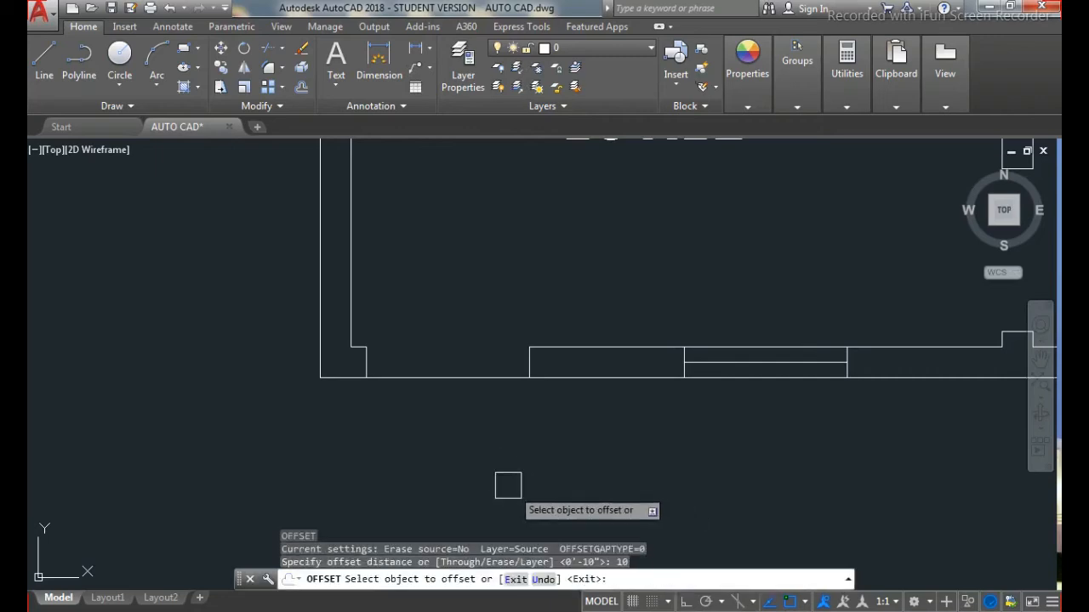
click(482, 377)
click(488, 437)
click(495, 412)
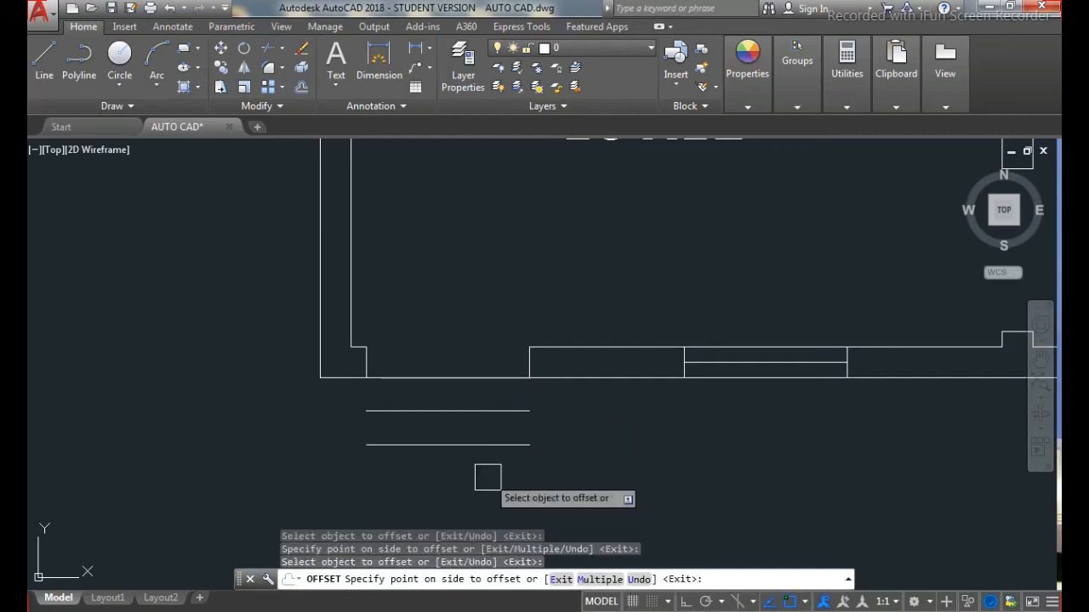
click(489, 469)
key(Escape)
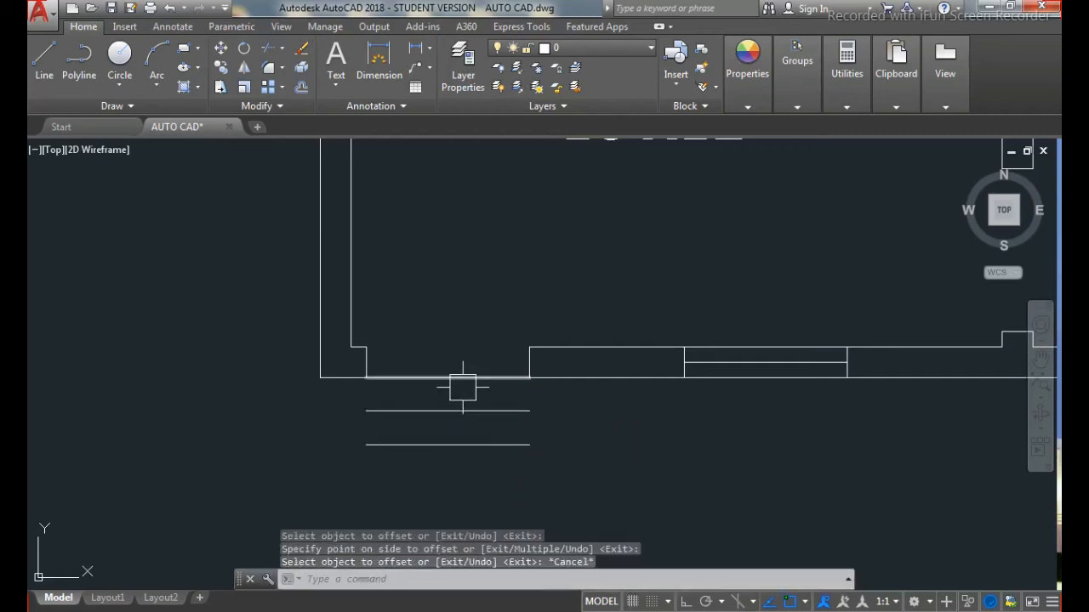
Step: Draw vertical lines joining both ends of the drawing room's door opening line to the outermost step line
text(l)
key(Return)
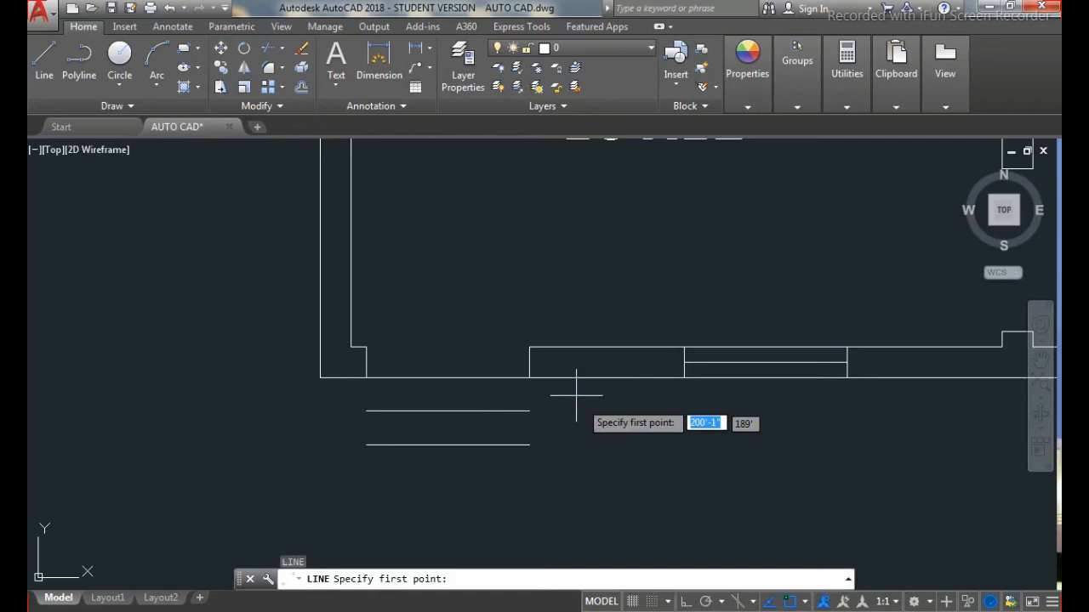
click(529, 377)
click(529, 445)
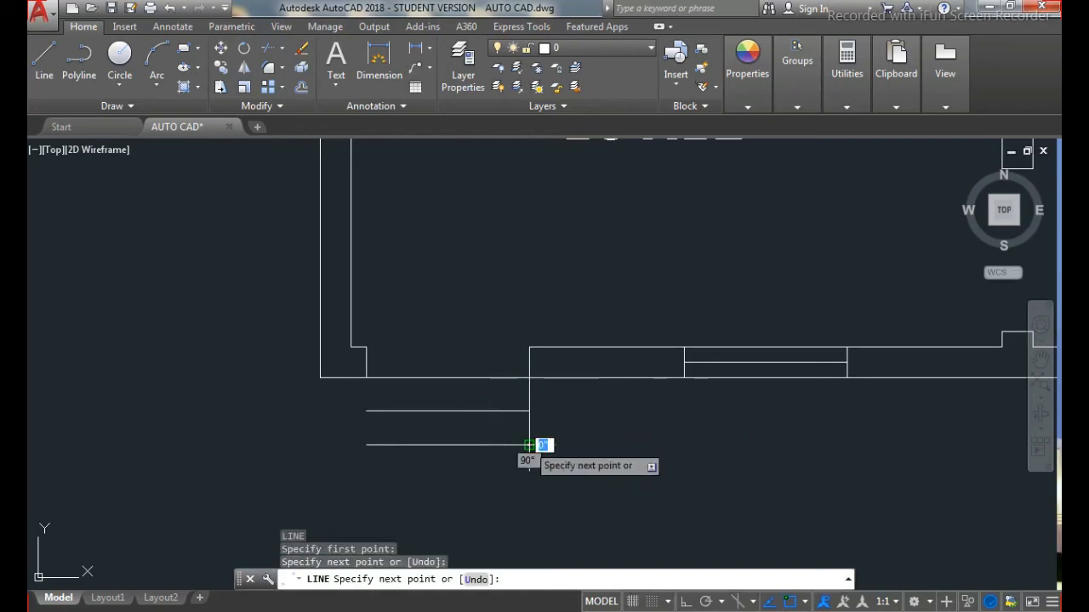
key(Return)
key(Return)
click(366, 377)
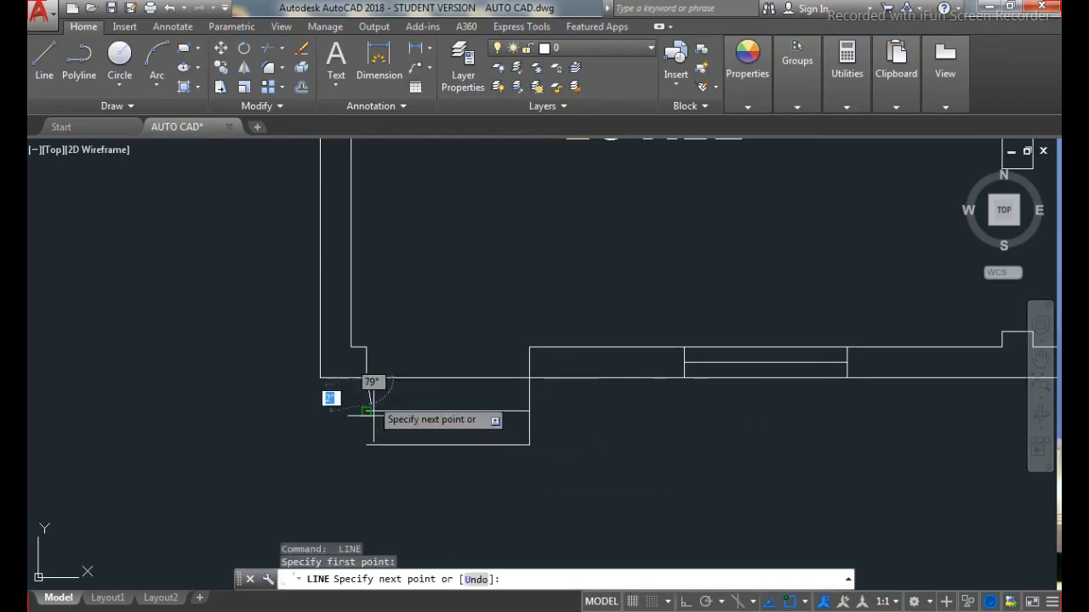
click(366, 445)
key(Return)
scroll(352, 323, down, 5)
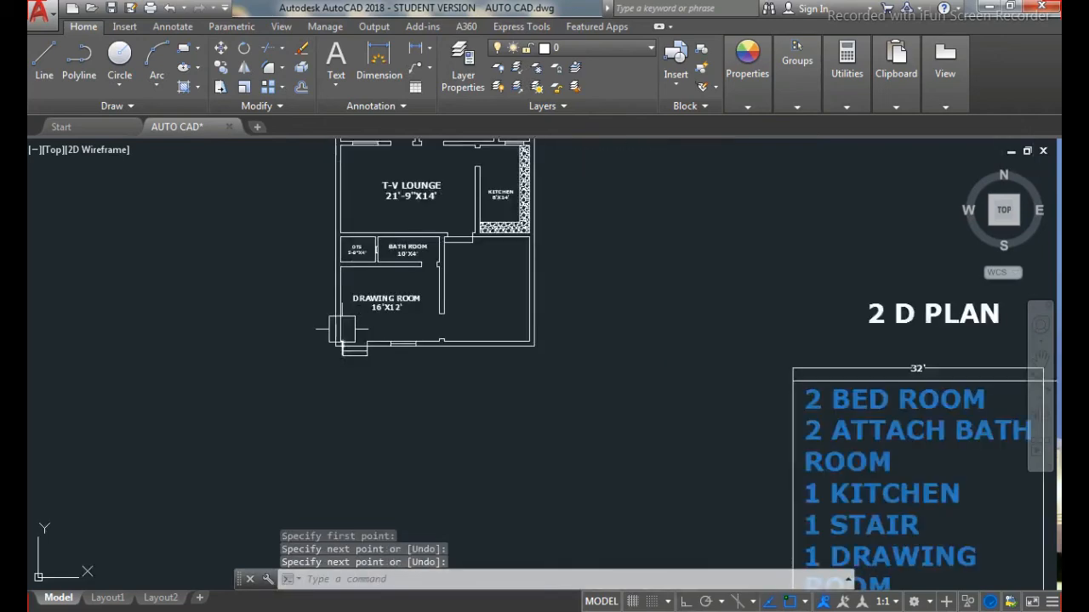
scroll(458, 374, up, 4)
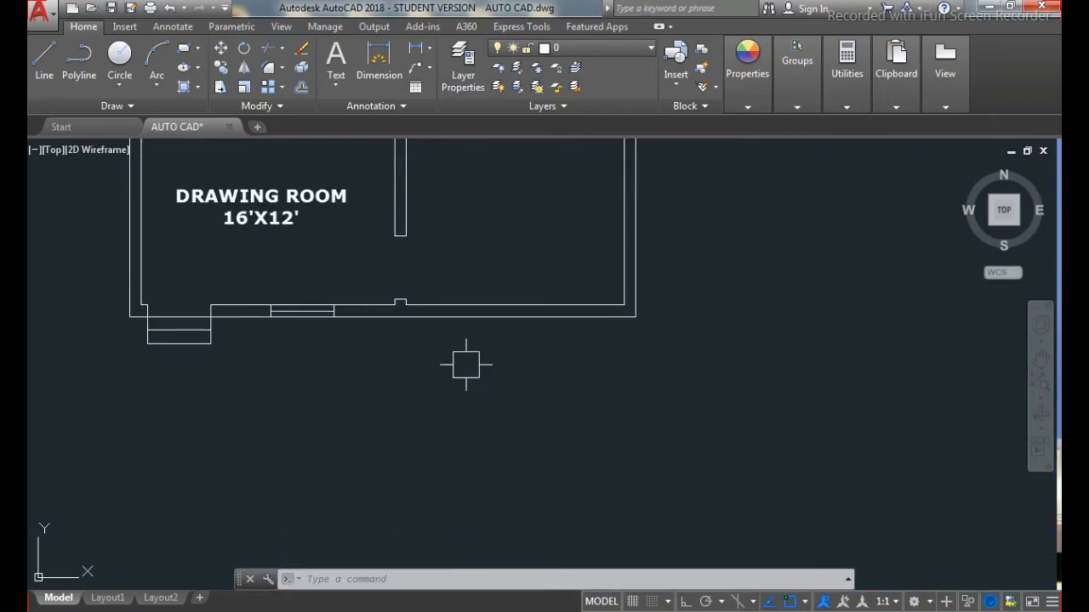
Step: Draw a short line across the front wall's thickness at the midpoint of the unlabelled room's wall
key(Escape)
key(Escape)
key(Escape)
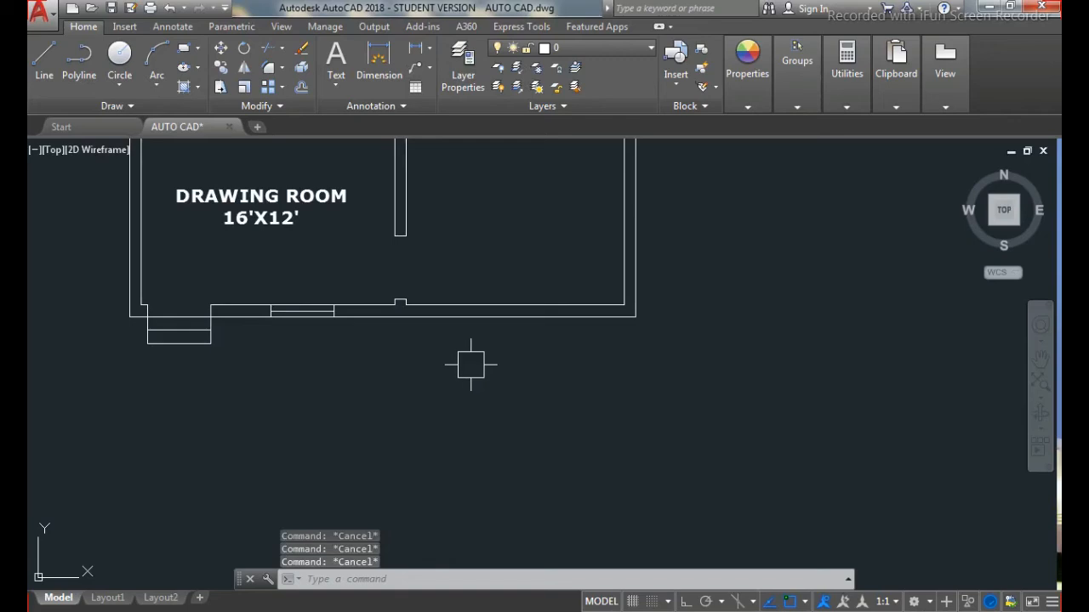
text(l)
key(Return)
click(513, 315)
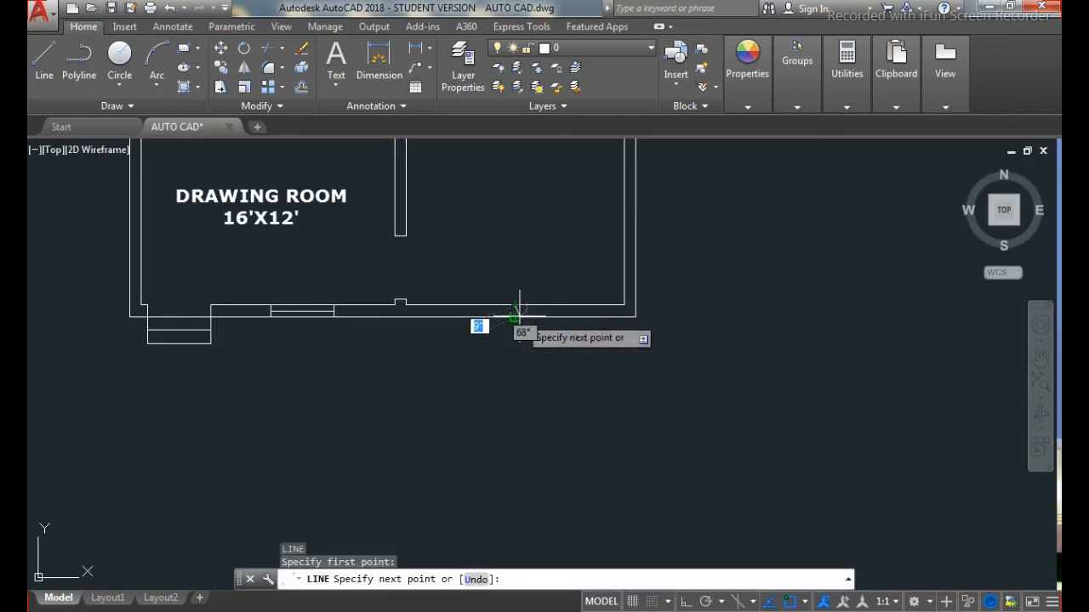
click(515, 316)
key(Return)
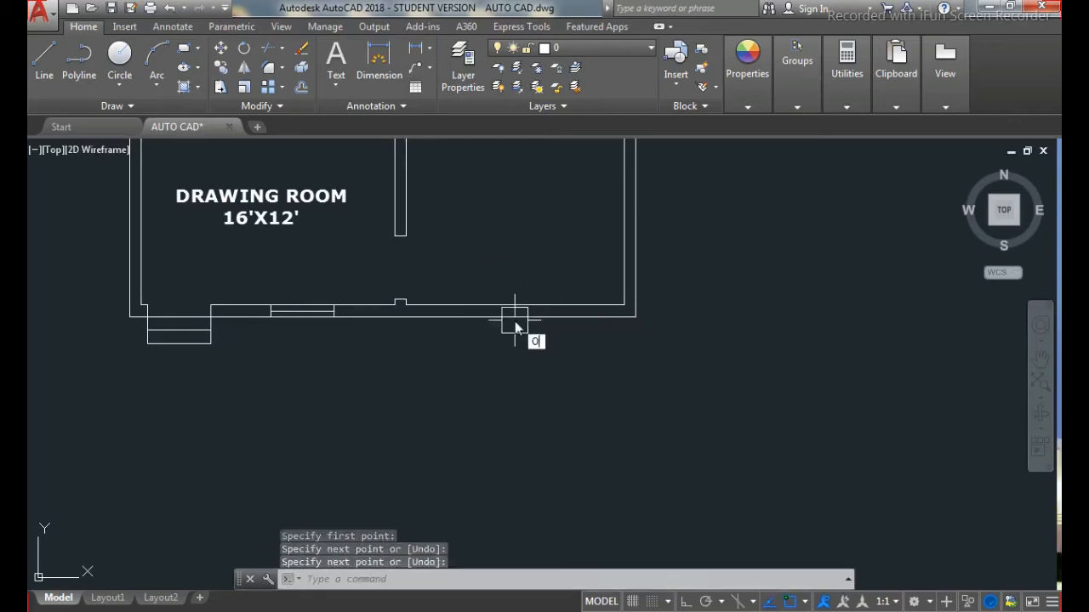
Step: Offset the short wall midline 5' to both sides, and erase the original midline
key(Return)
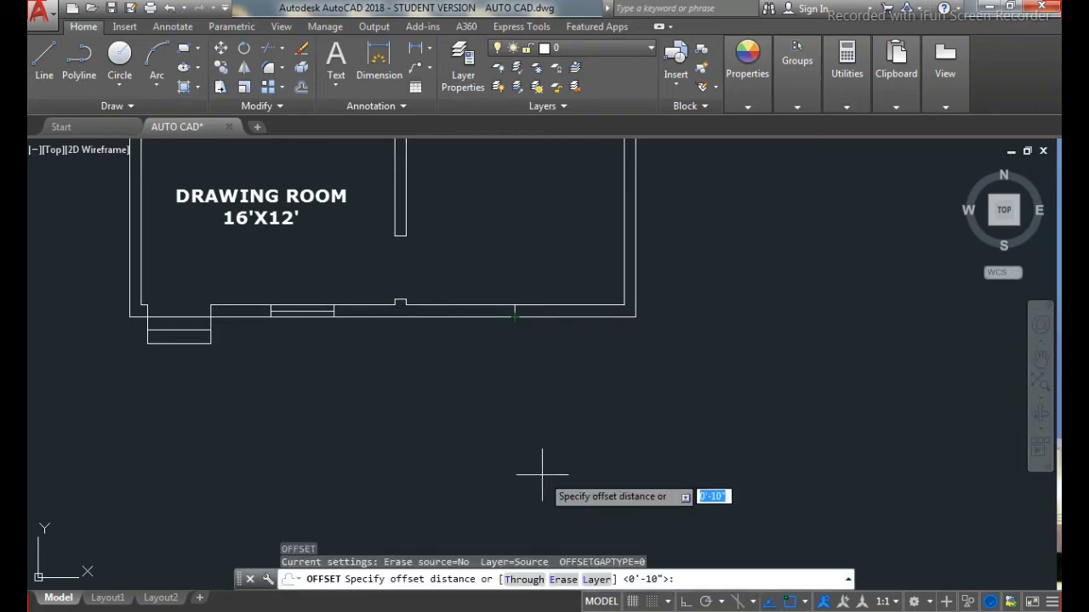
text(5')
key(Return)
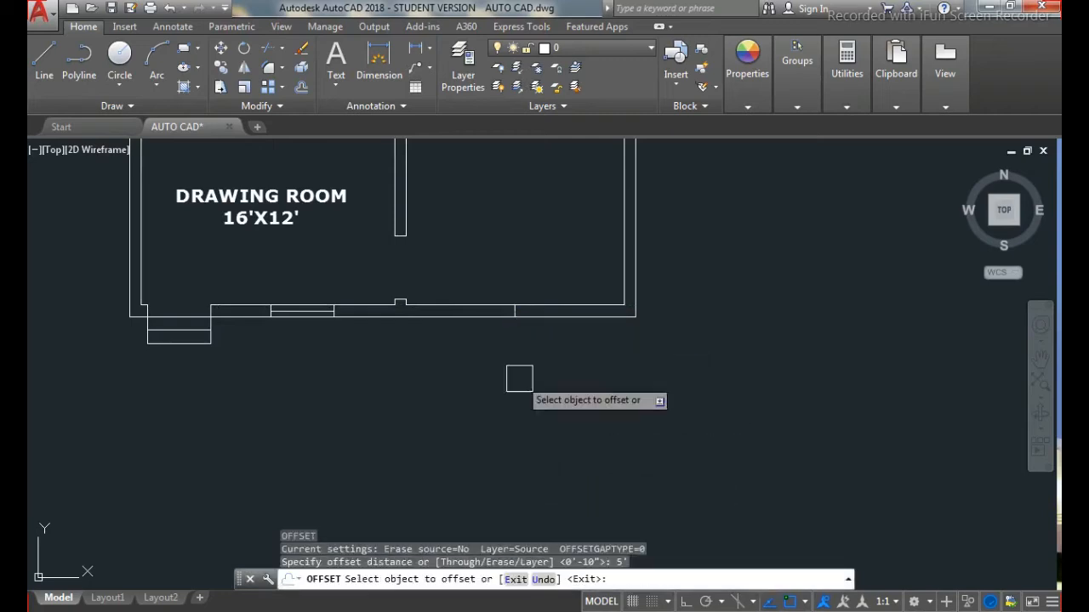
scroll(514, 307, up, 5)
click(481, 315)
click(547, 316)
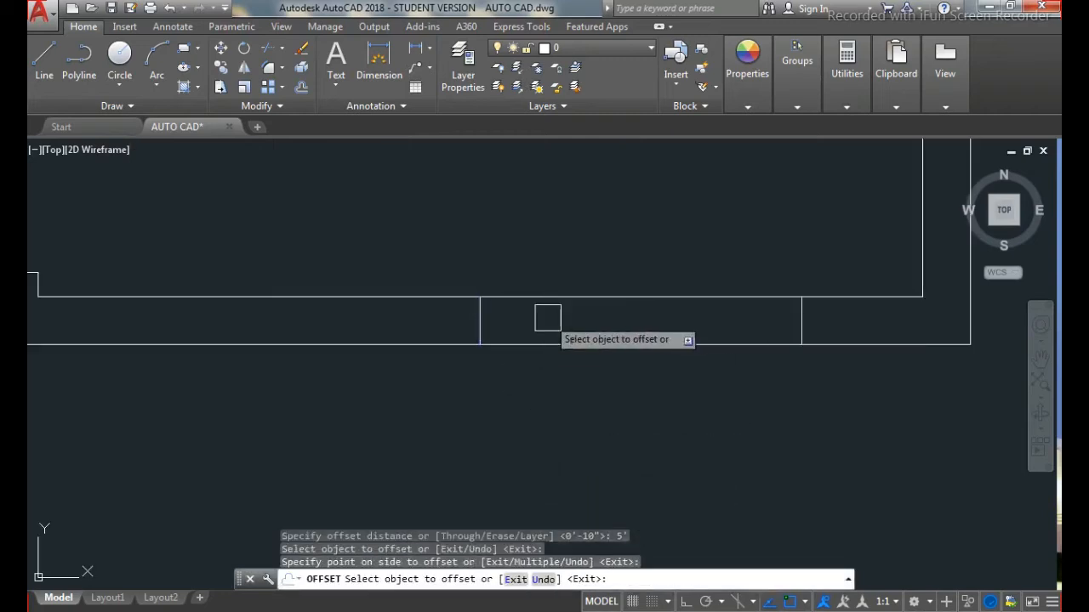
click(484, 316)
click(369, 332)
key(Escape)
click(481, 315)
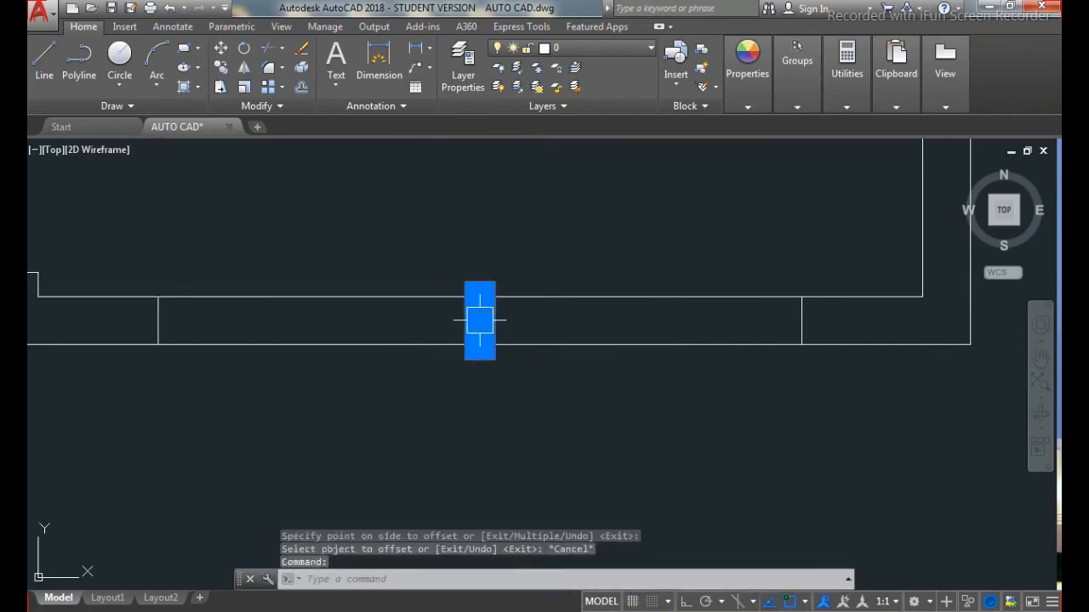
key(Delete)
Step: Trim both front wall lines between the two offset lines to open the unlabelled room's entrance, and save the drawing
key(Return)
key(Return)
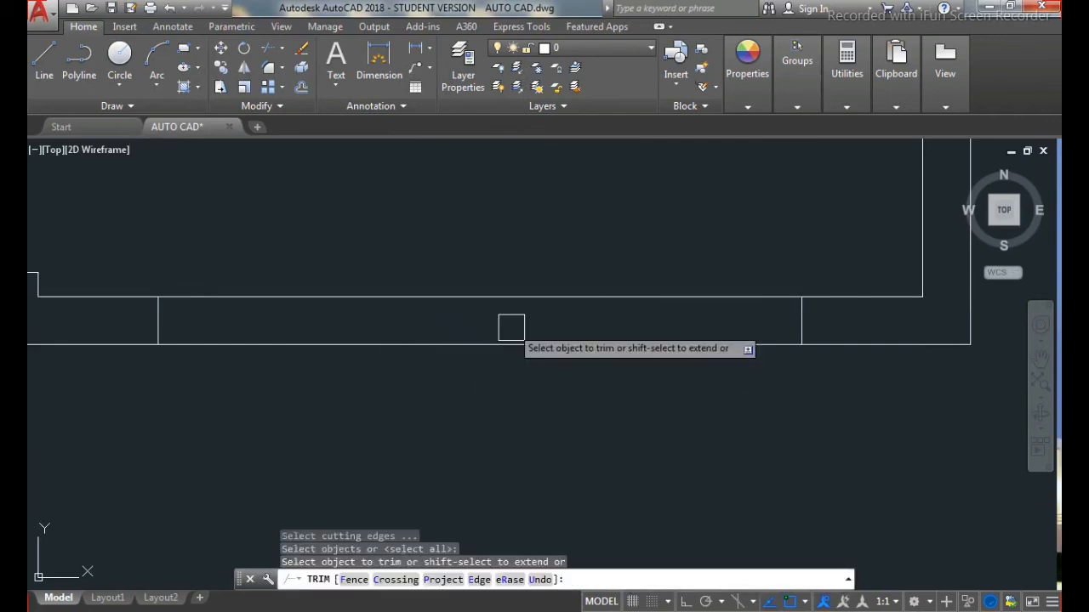
click(554, 250)
click(459, 402)
scroll(486, 336, down, 8)
key(Escape)
key(Escape)
key(Escape)
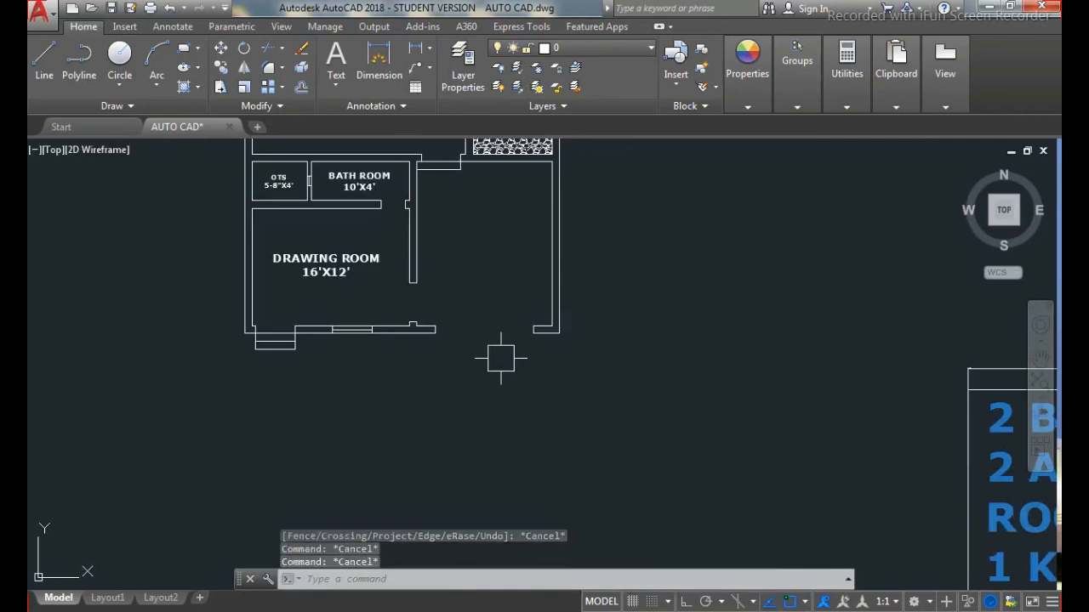
key(ctrl+s)
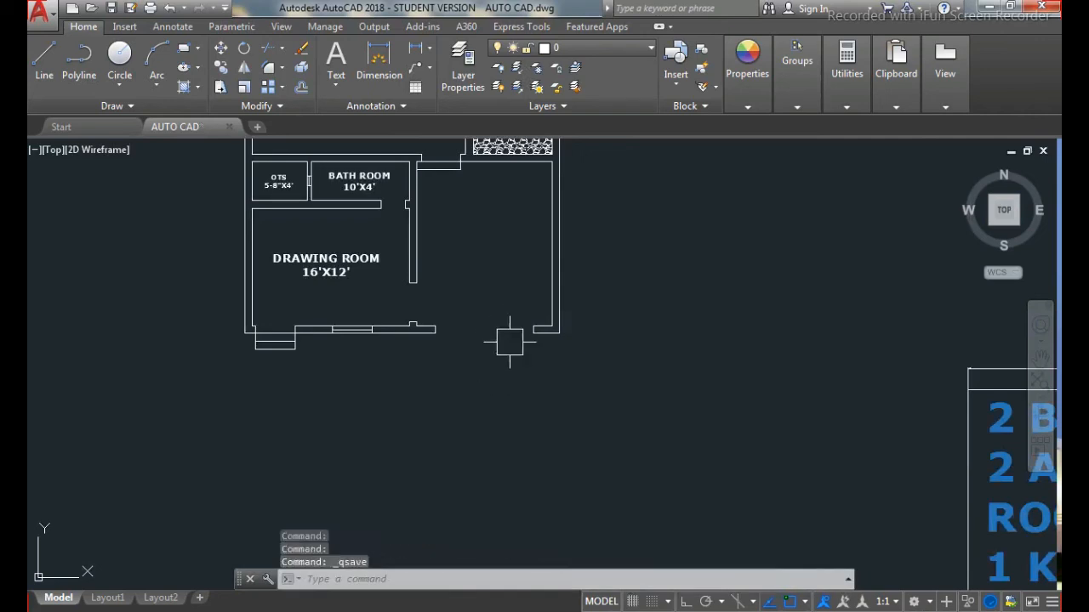
Step: Draw a line along the outer wall face across the unlabelled room's front opening
text(l)
key(Return)
scroll(488, 331, up, 4)
click(356, 324)
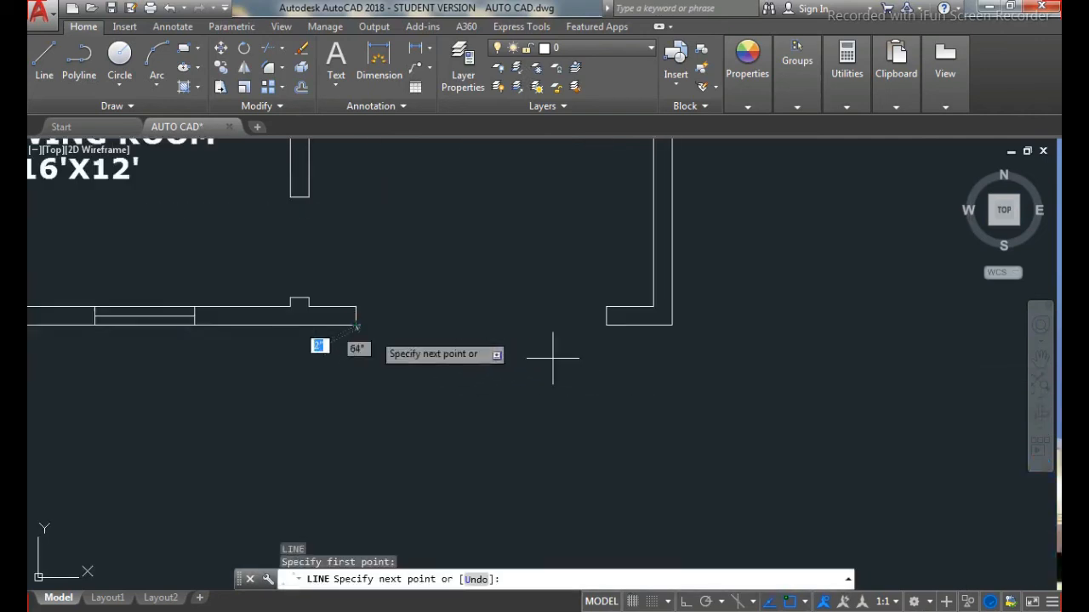
click(606, 324)
key(Escape)
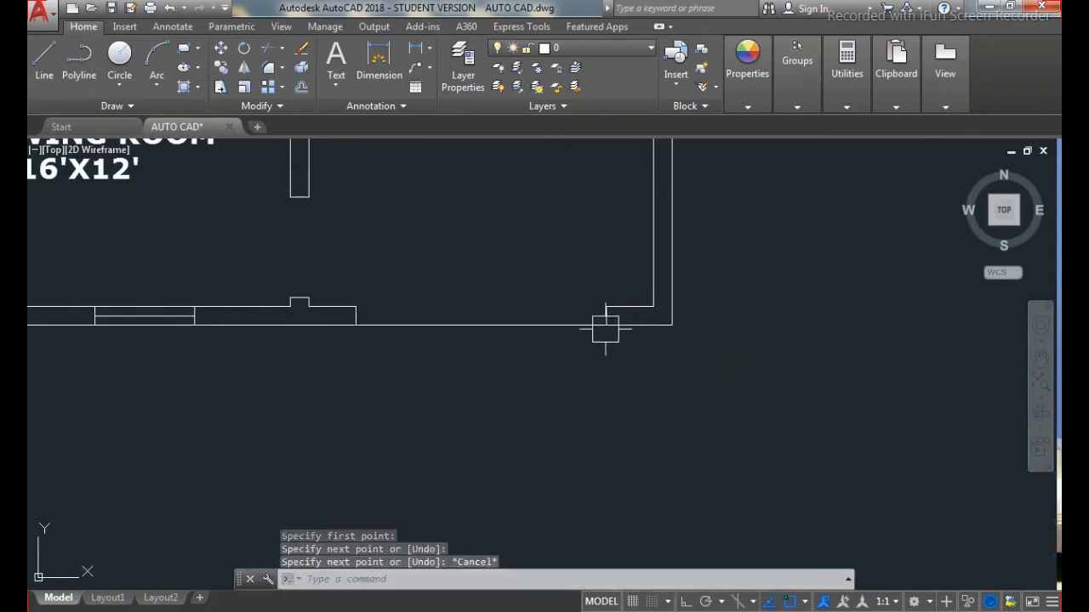
Step: Offset the unlabelled room's front opening line outward with the Multiple option at 3" spacing to add six parallel lines
text(o)
key(Return)
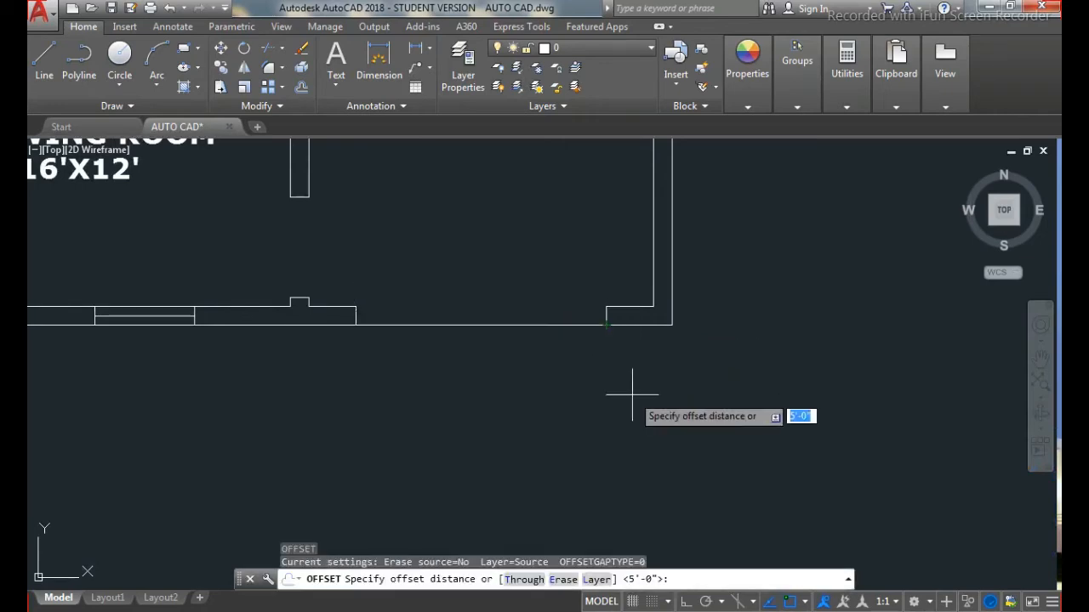
key(Return)
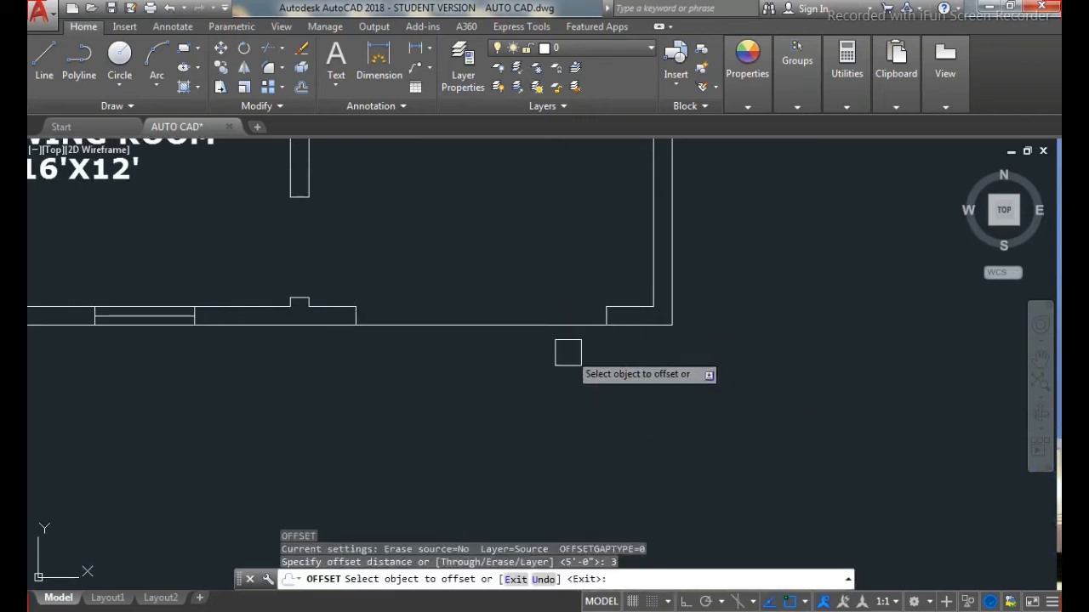
click(565, 326)
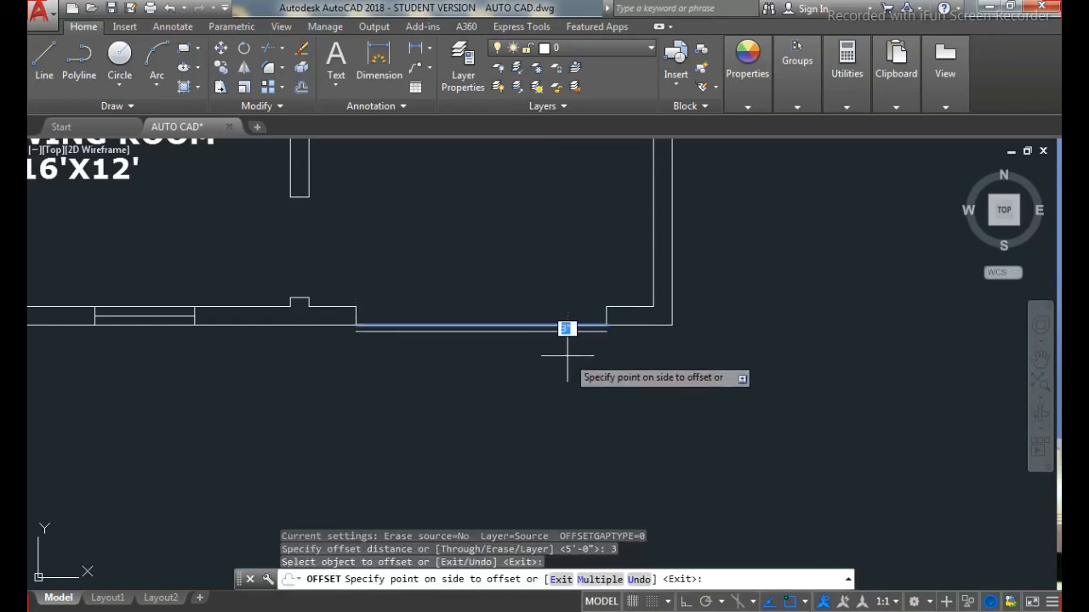
click(600, 580)
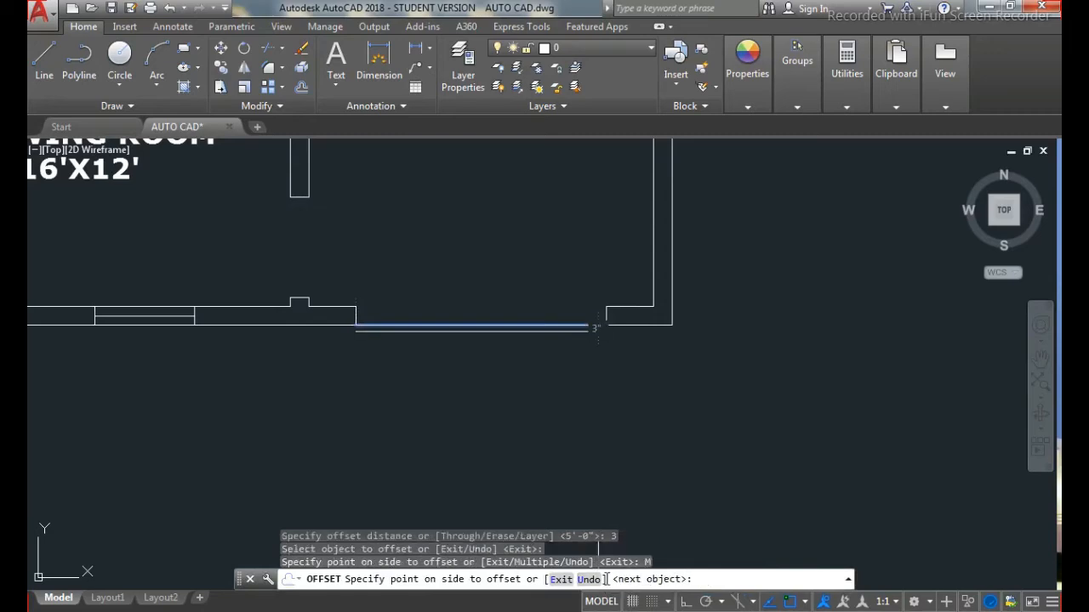
click(537, 456)
click(536, 456)
click(539, 448)
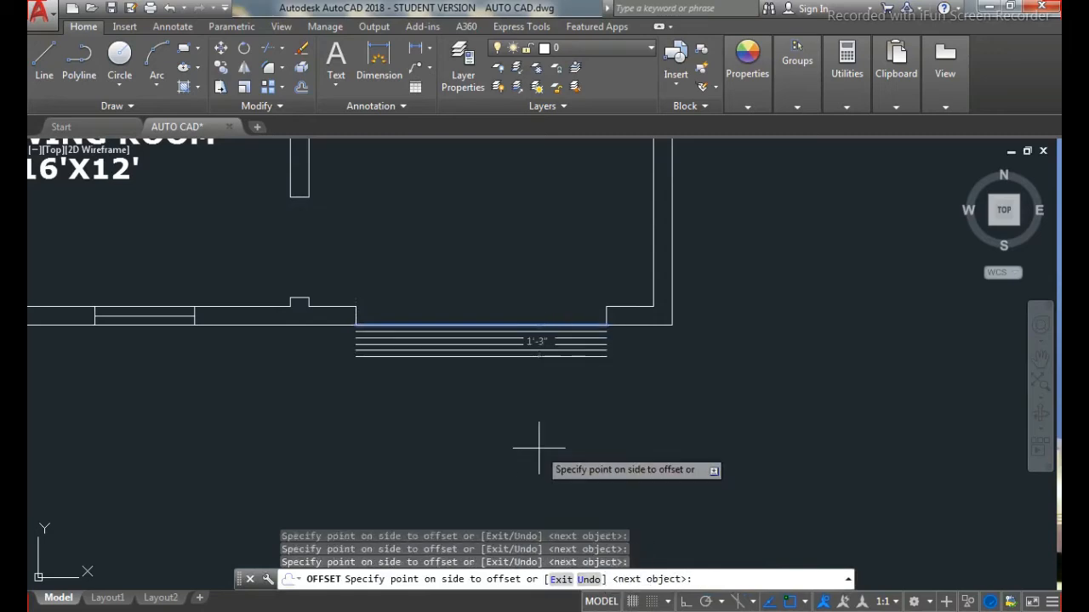
click(548, 430)
click(563, 426)
key(Escape)
scroll(613, 391, down, 3)
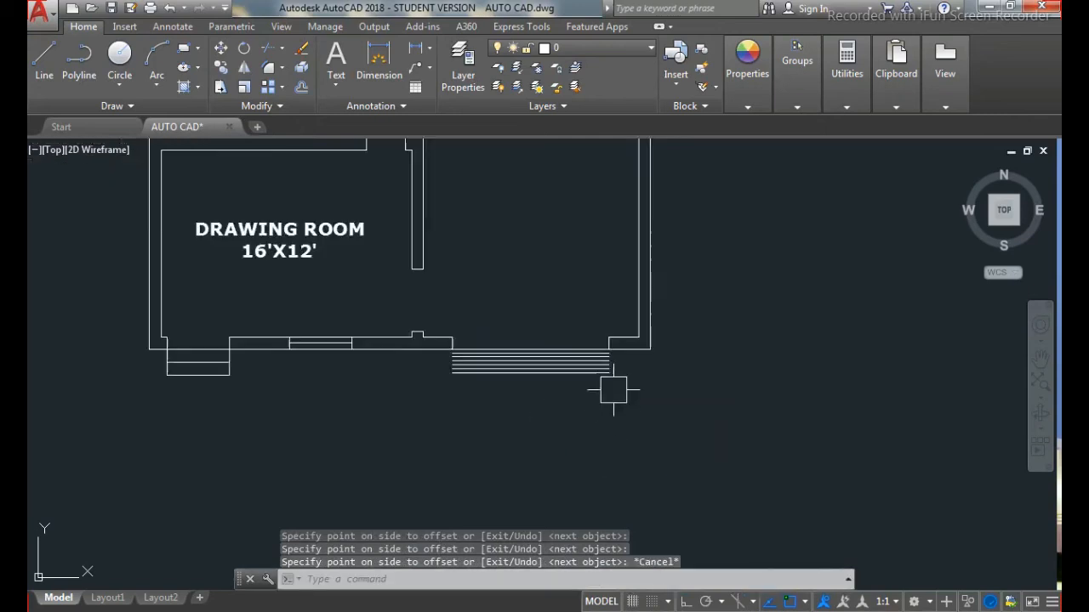
Step: Draw a vertical line at each end of the front ramp lines, from the outer wall face to the outermost line
scroll(613, 390, down, 2)
scroll(545, 400, up, 2)
text(l)
key(Return)
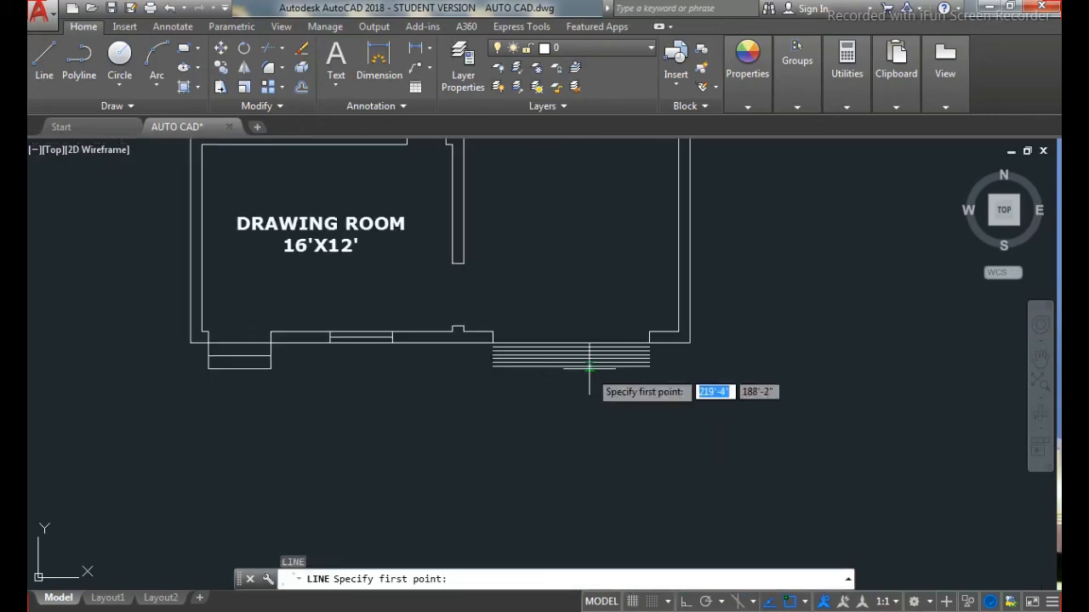
scroll(583, 369, up, 4)
click(740, 306)
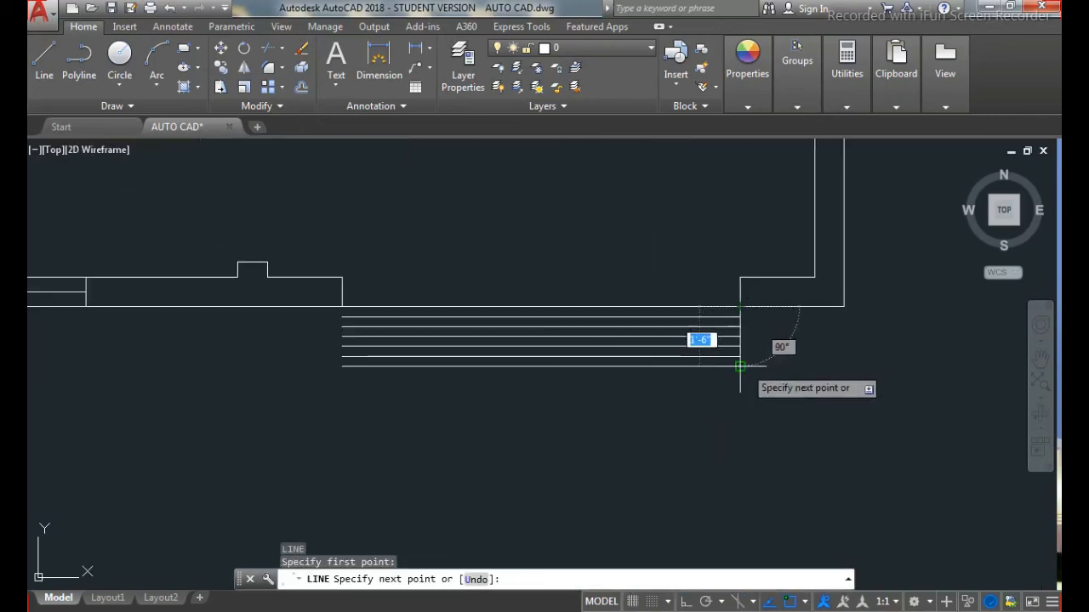
click(740, 367)
key(Return)
key(Return)
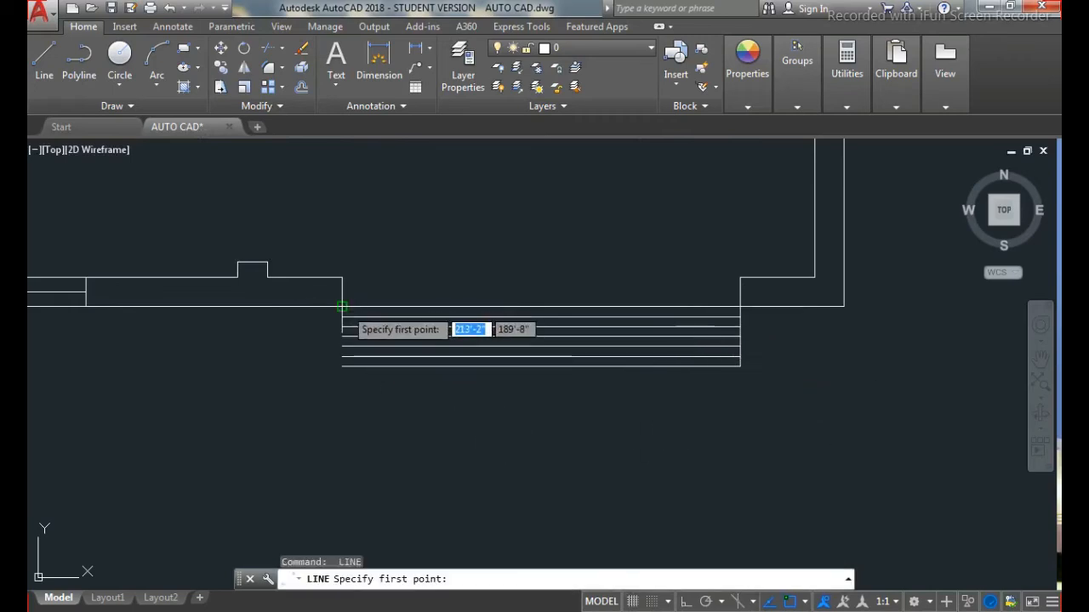
click(342, 306)
key(Escape)
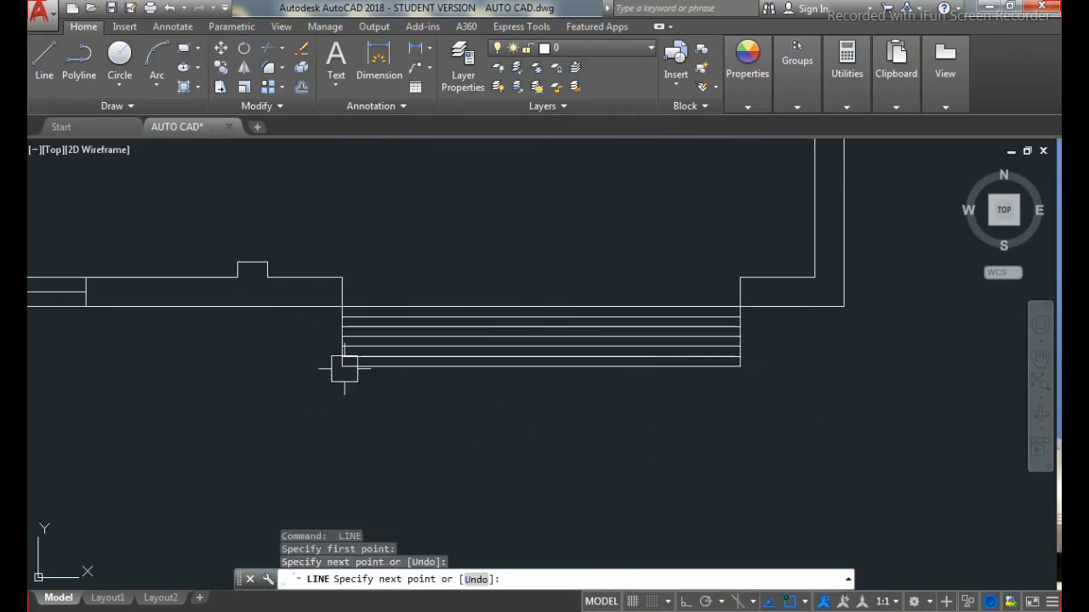
Step: Draw a vertical line across the opening between the drawing room and the unlabelled room, along the wall's unlabelled-room face
scroll(484, 459, down, 4)
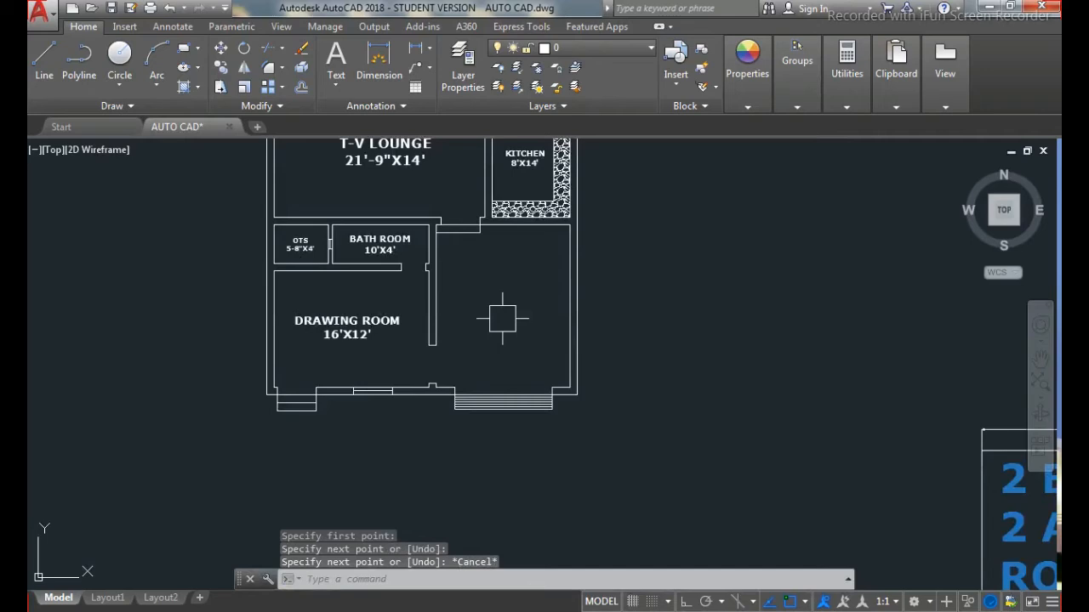
key(Return)
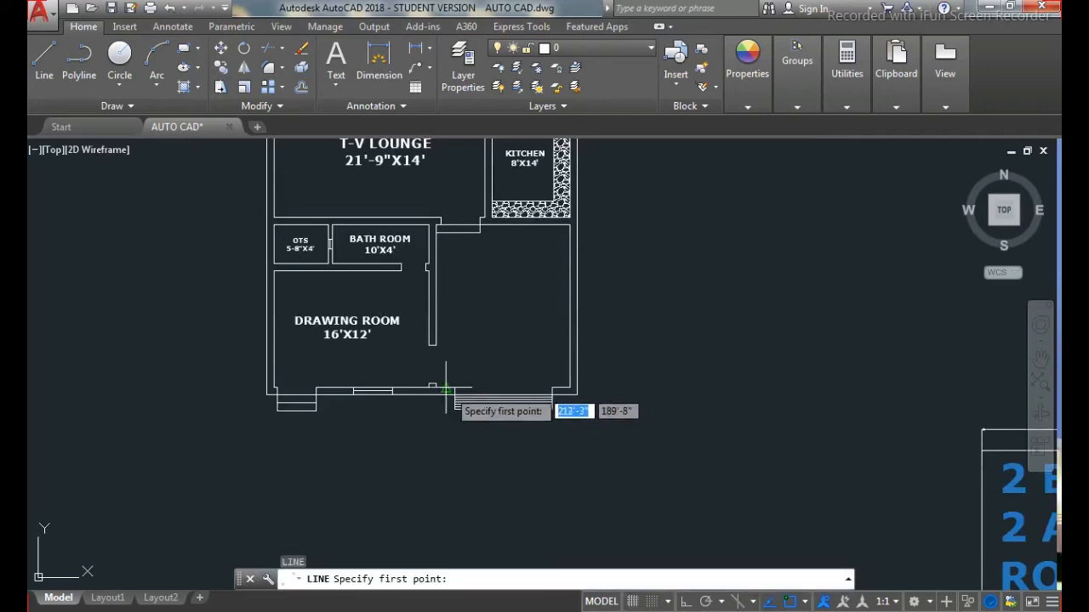
scroll(443, 370, up, 3)
click(428, 316)
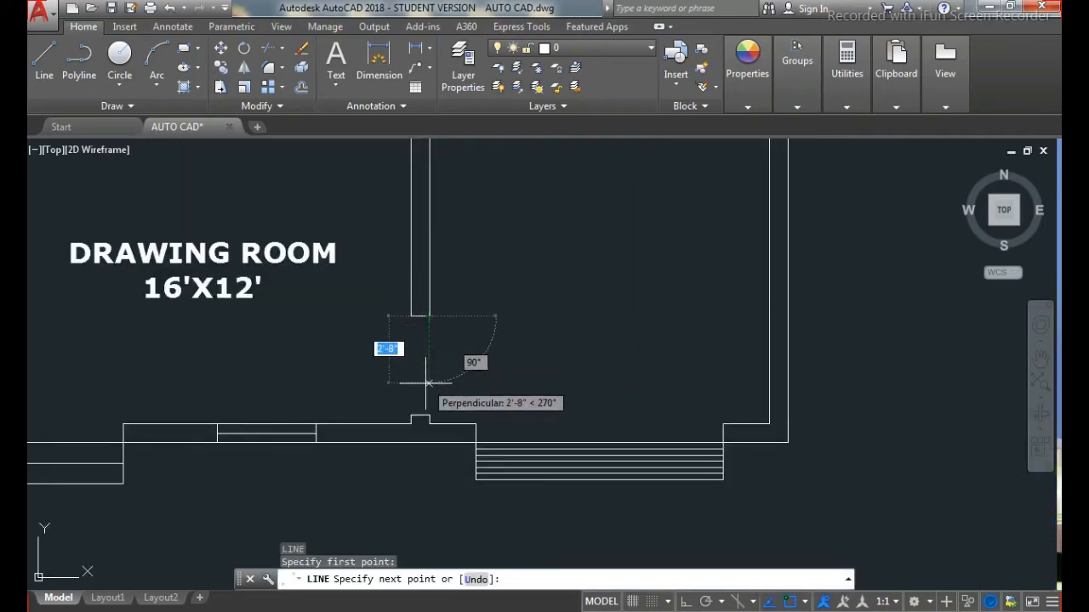
click(430, 421)
key(Return)
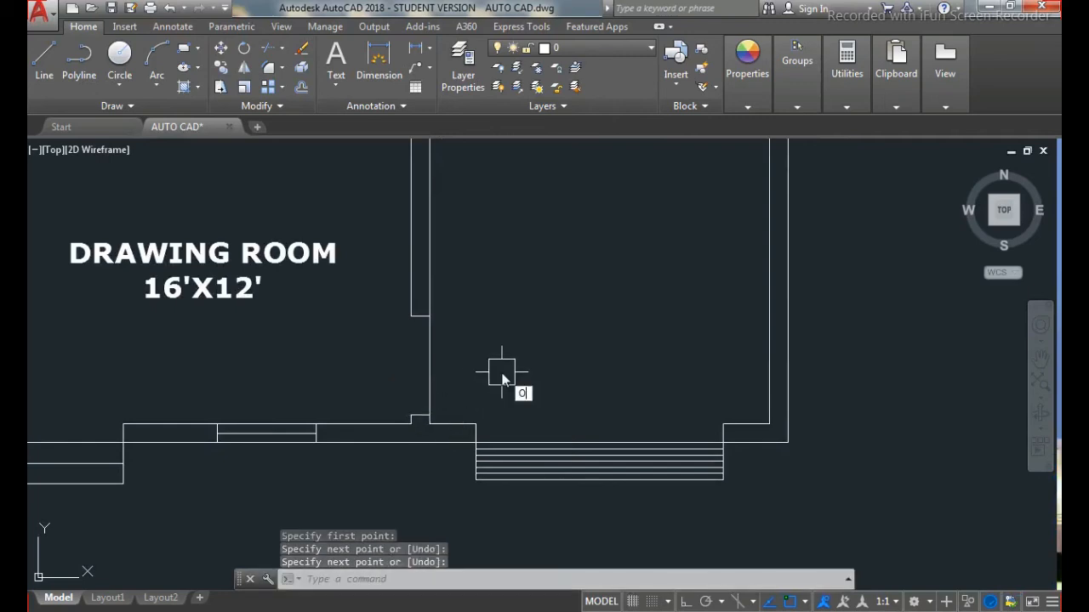
Step: Offset the drawing room's side opening line 10" into the unlabelled room to form a step
key(Return)
text(10)
key(Return)
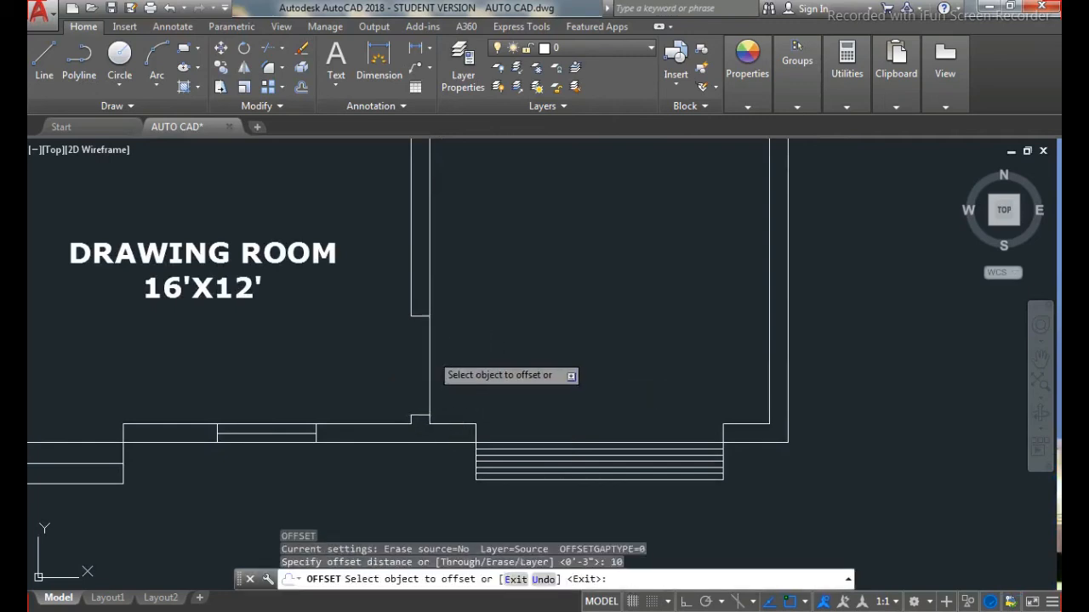
click(430, 366)
click(511, 352)
key(Escape)
Step: Draw a short horizontal line joining the upper ends of the opening line and the step's offset line
text(l)
key(Return)
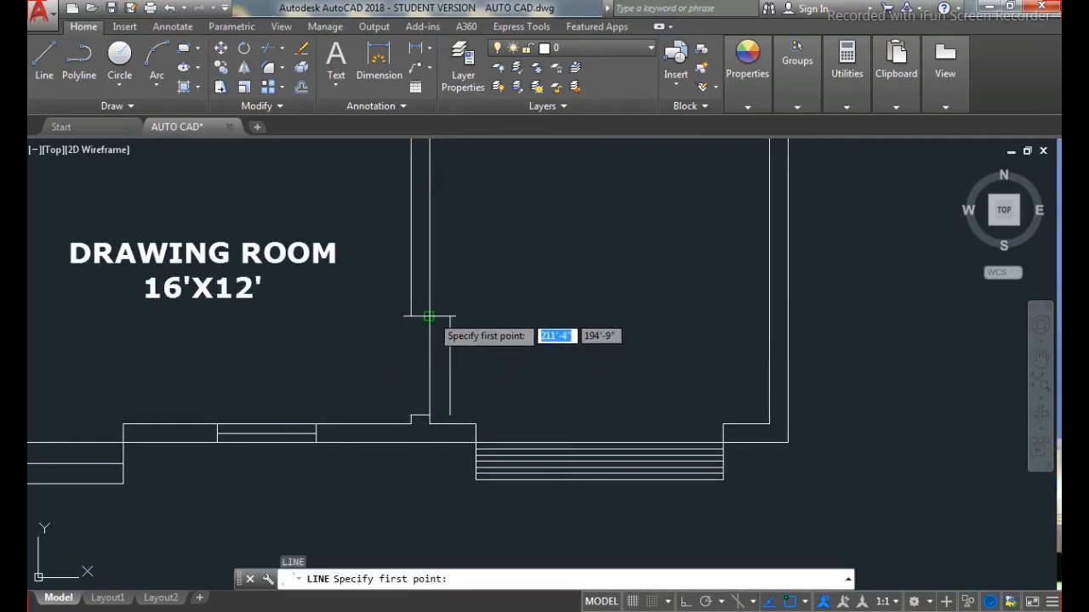
click(429, 316)
click(449, 316)
key(Return)
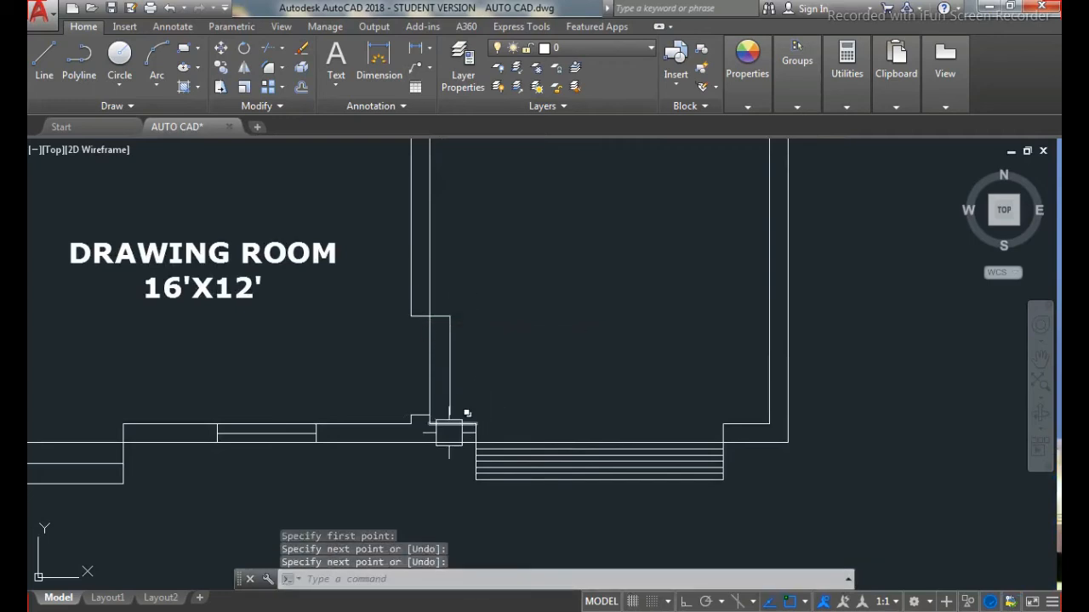
key(Escape)
Step: Extend the step's offset line down to the inner face of the front wall
scroll(452, 443, up, 2)
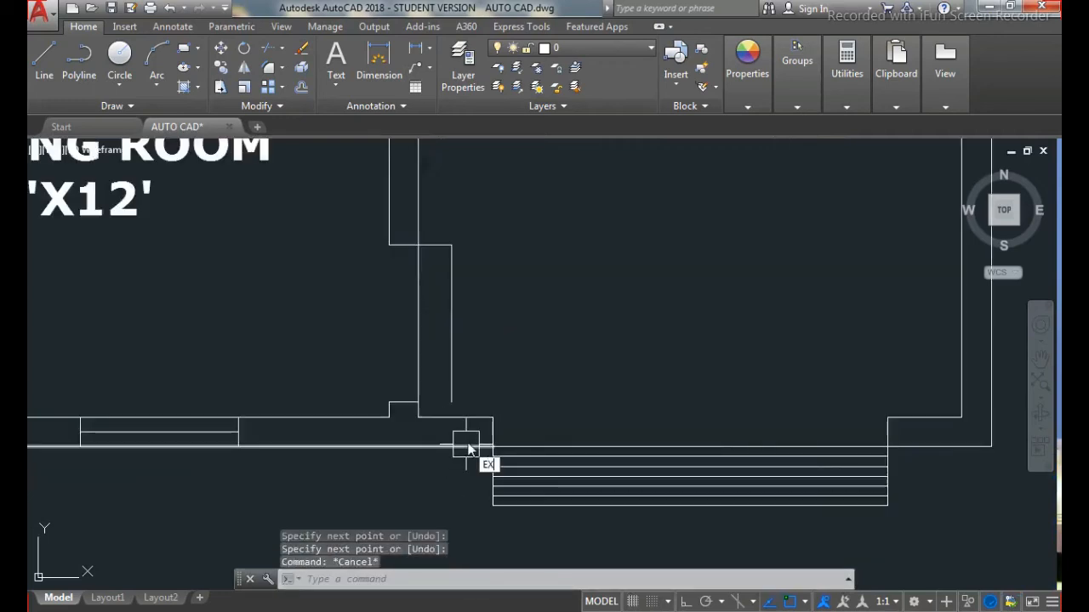
text(EX)
key(Return)
key(Return)
click(451, 366)
key(Escape)
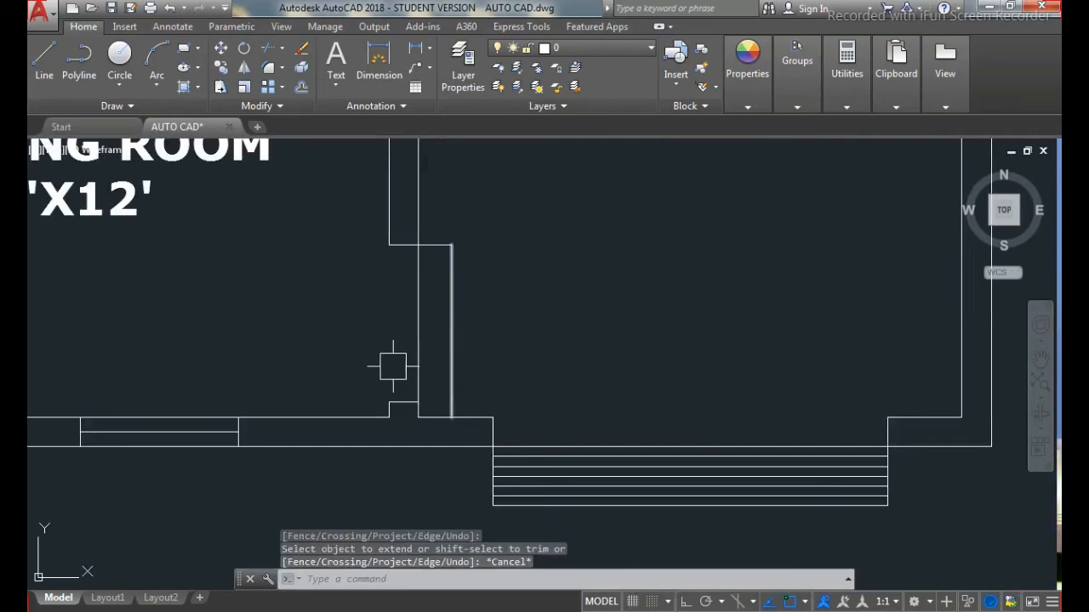
scroll(392, 366, down, 3)
key(Escape)
key(Escape)
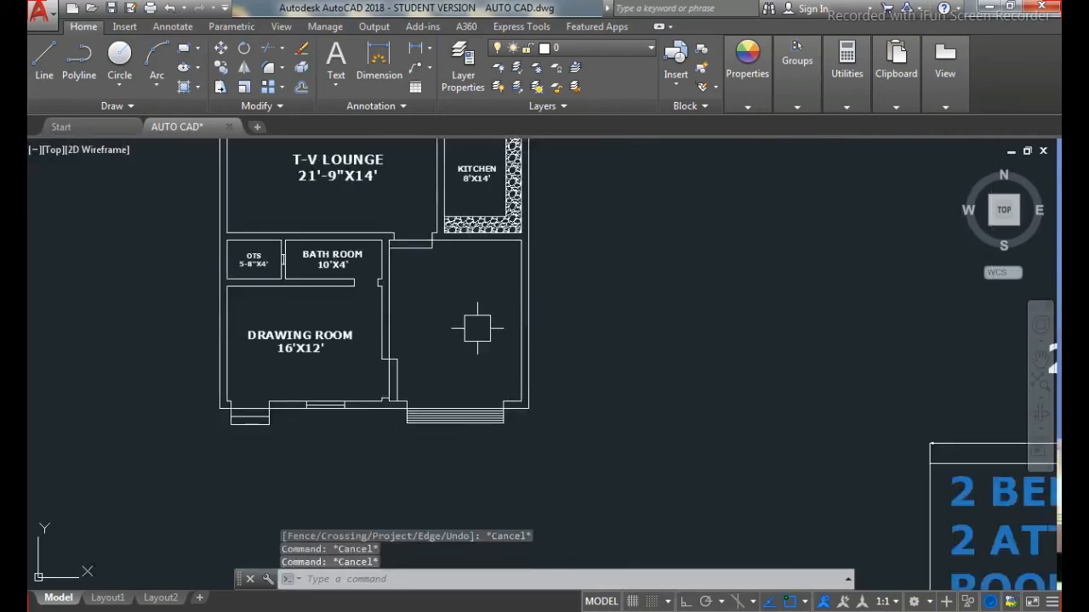
Step: Measure the unlabelled room's width and depth with linear dimensions, without placing them
text(DIMLI)
key(Return)
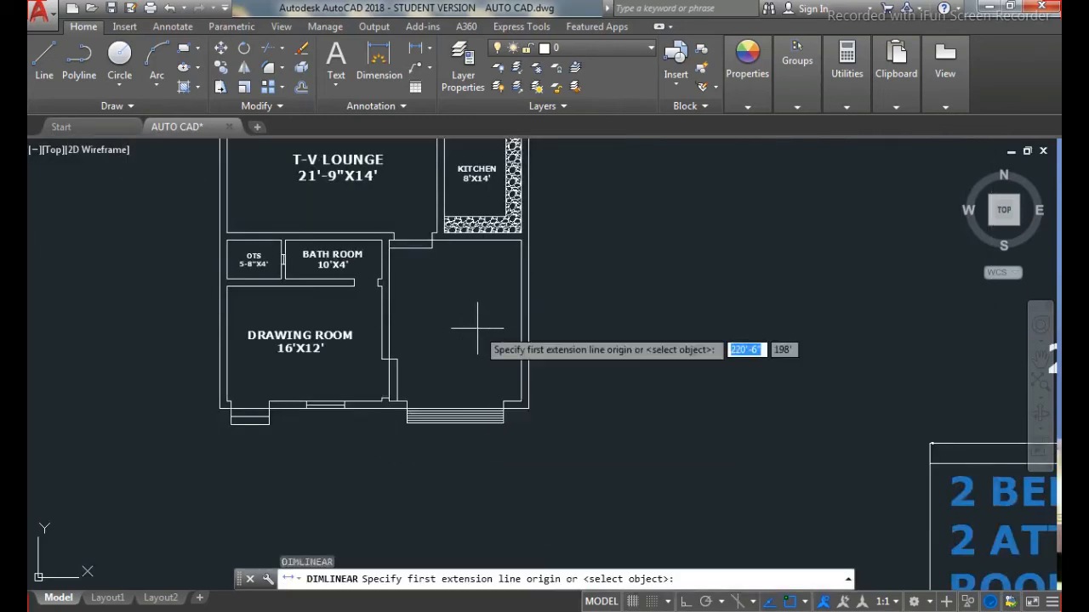
scroll(425, 284, up, 2)
click(389, 248)
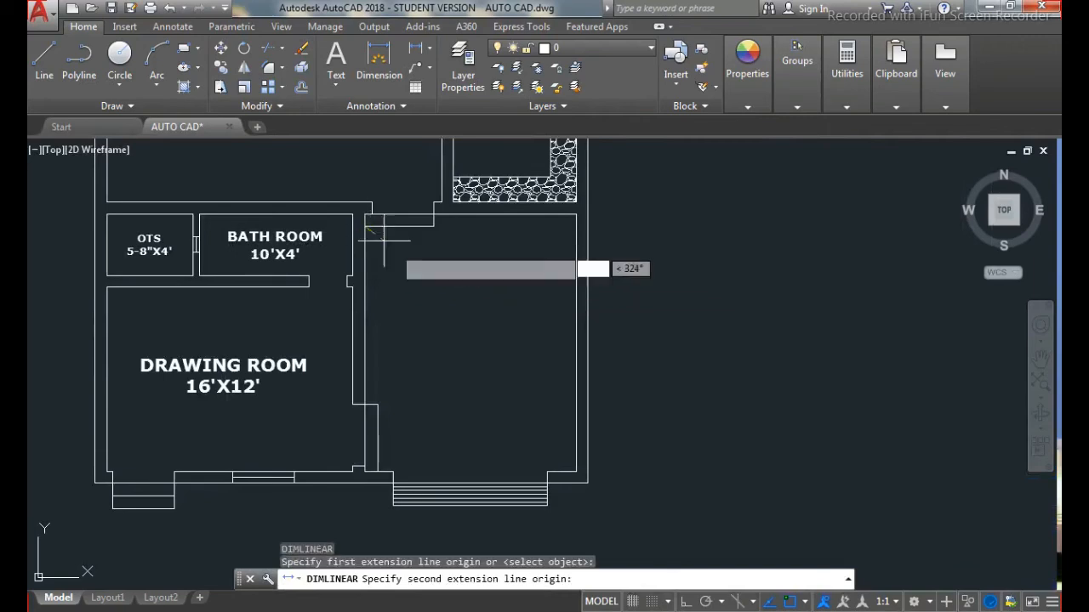
click(577, 214)
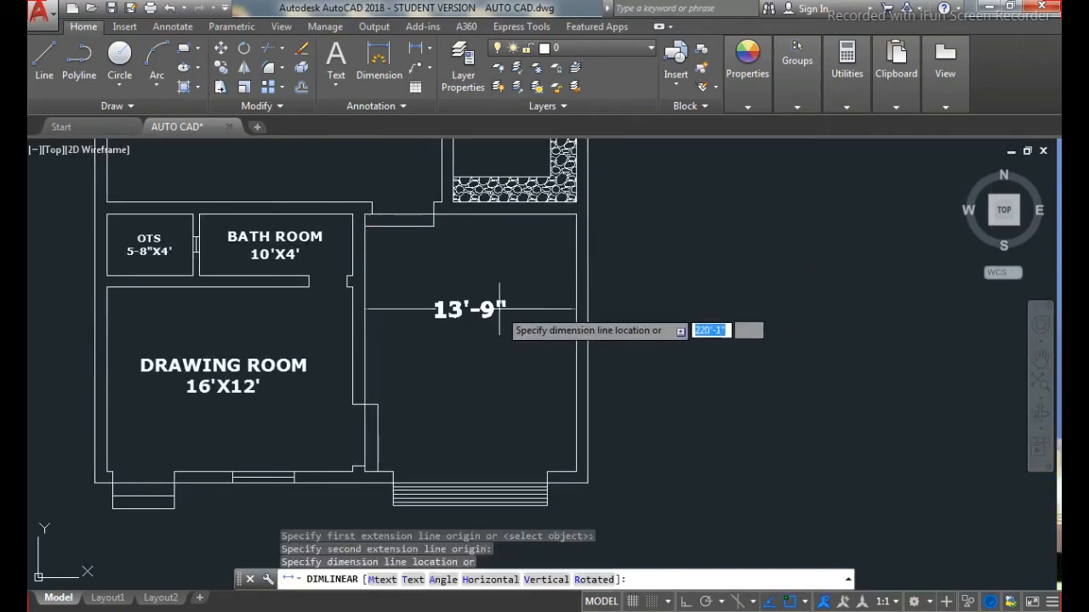
key(Escape)
key(Return)
key(Return)
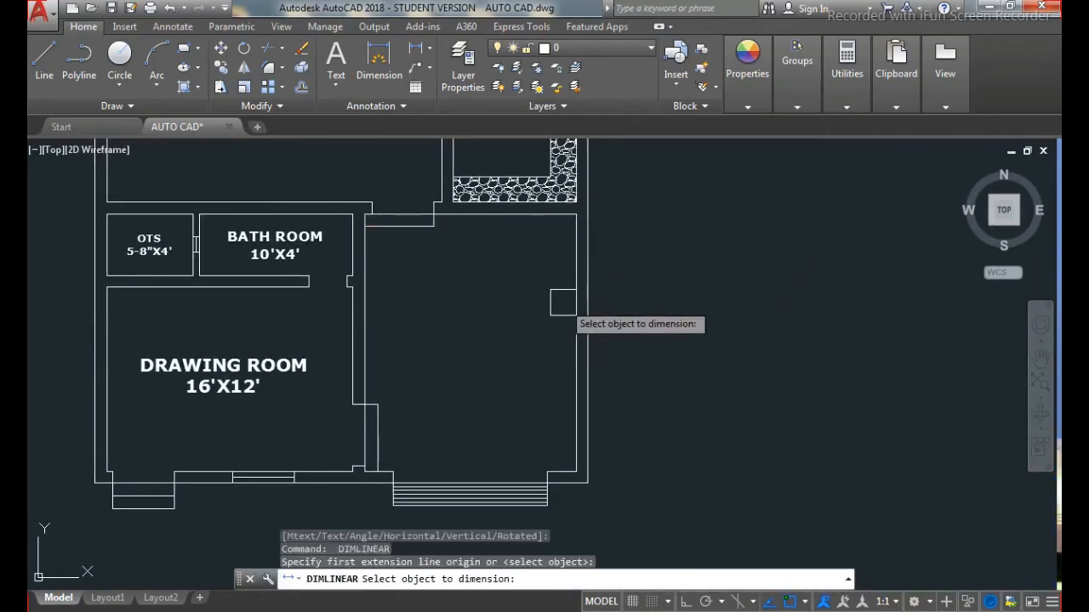
click(576, 300)
key(Escape)
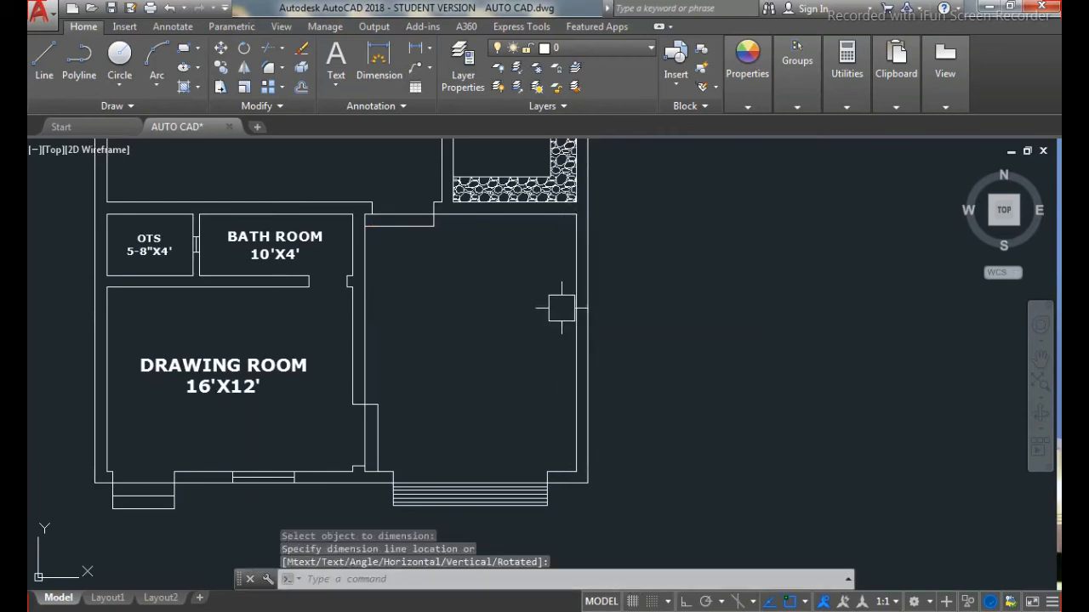
Step: Add multiline text inside the unlabelled room reading "CAR PORCH" with "13'-9"X16'-9"" on the line below
text(mt)
key(Return)
click(401, 274)
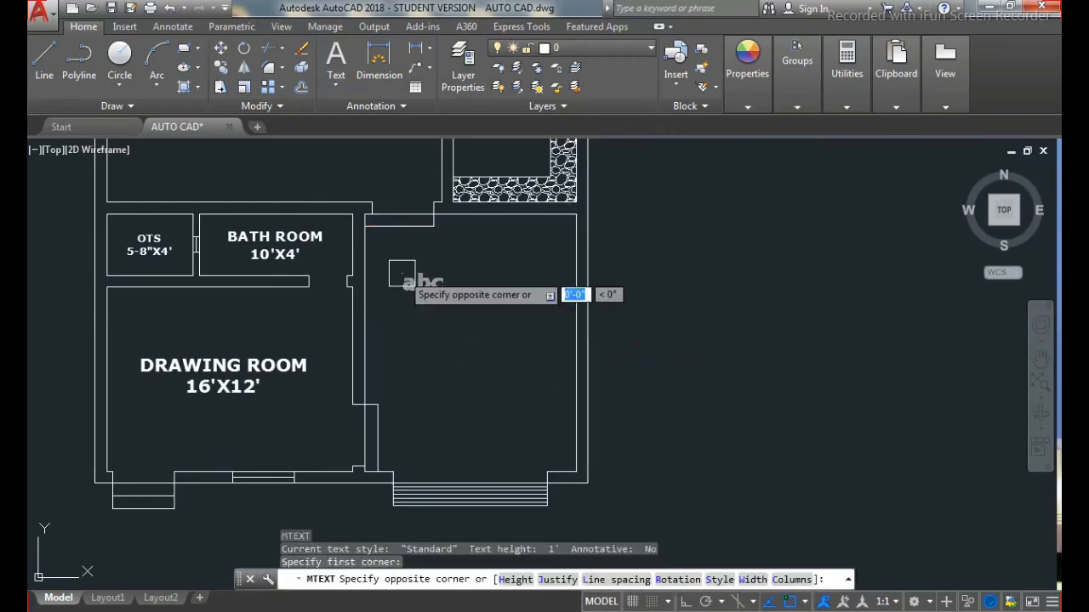
click(516, 360)
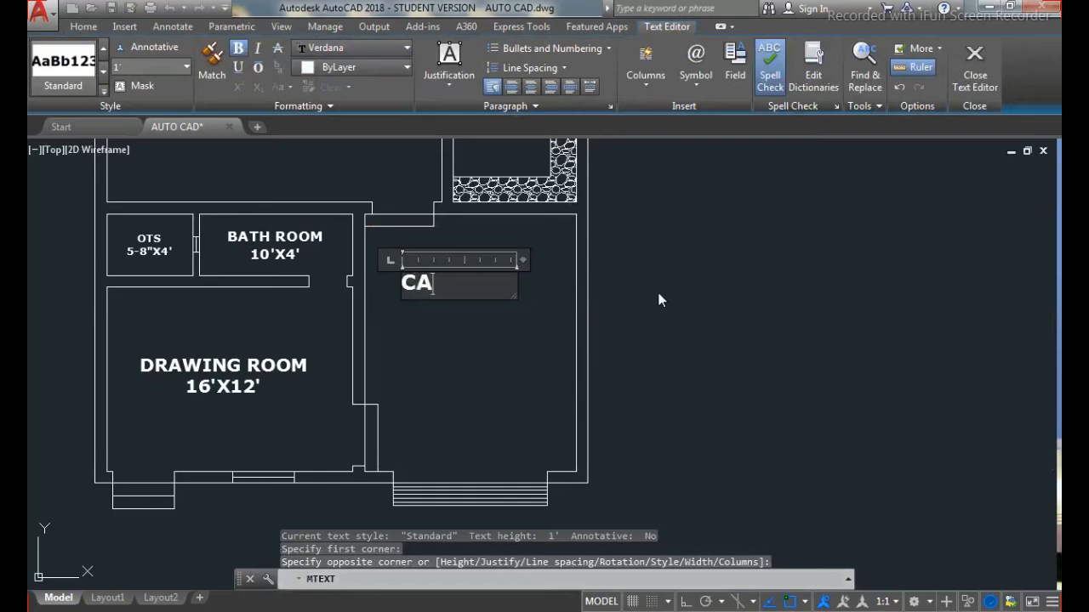
text(CAR PORCH)
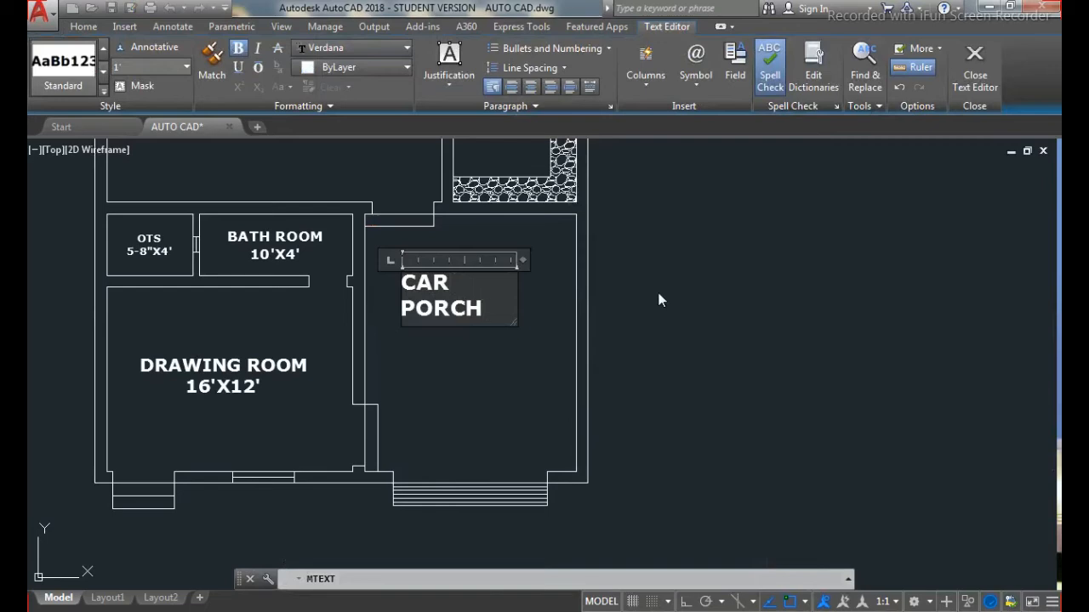
key(Return)
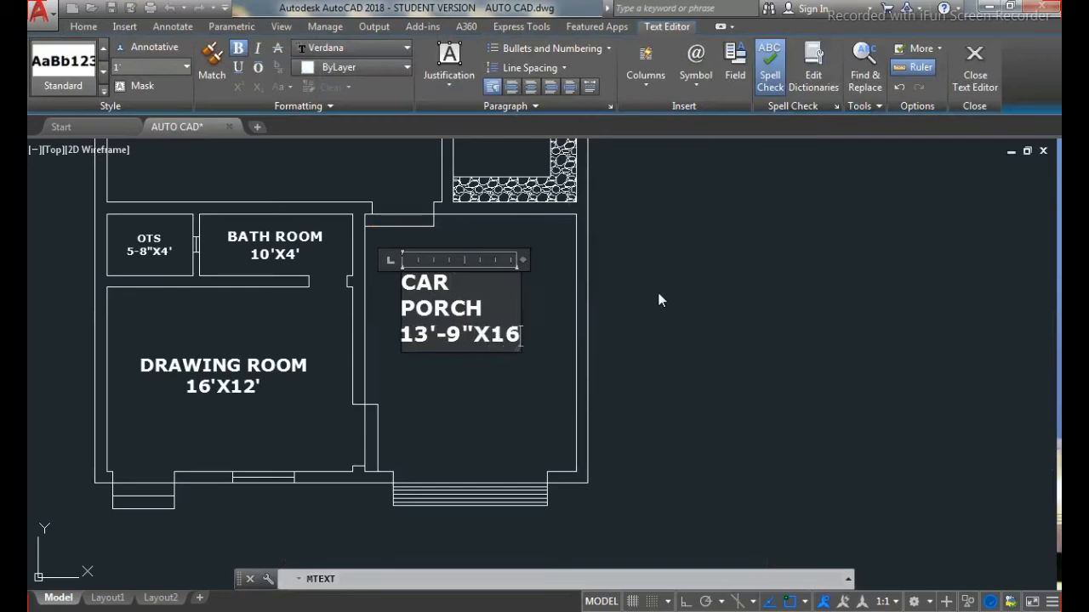
text(13'-9"X16'-9)
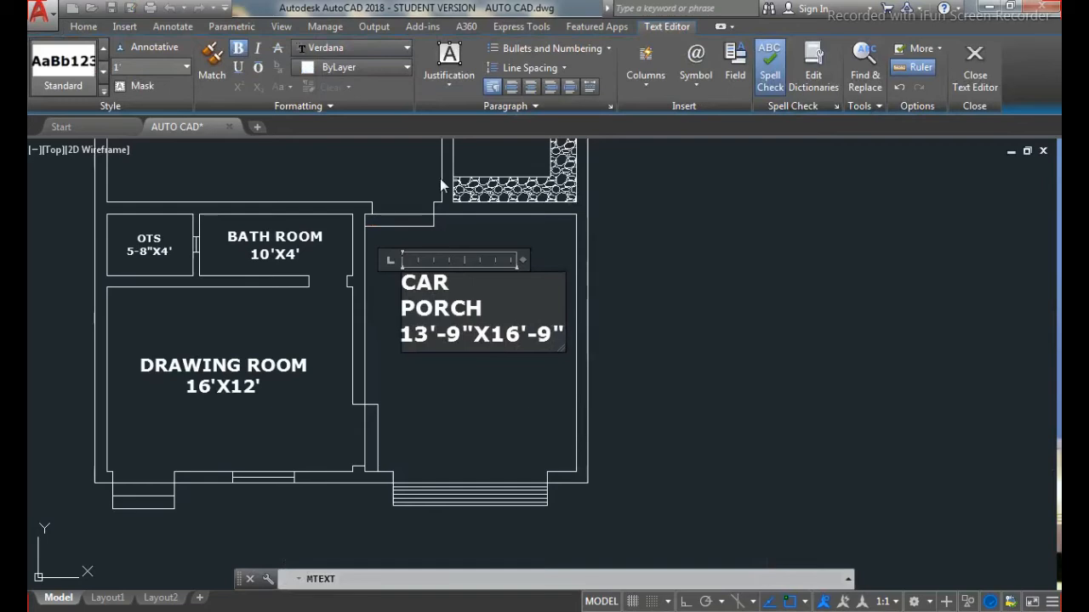
Step: Set the car porch label to Middle Center justification and 8" text height, and finish the text
click(449, 67)
click(477, 186)
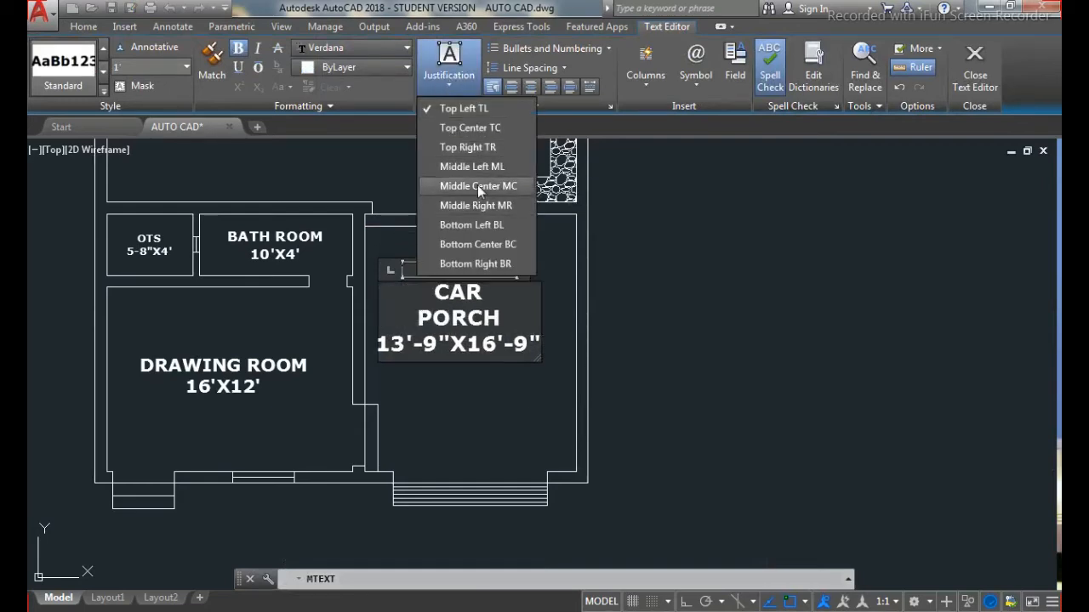
click(477, 185)
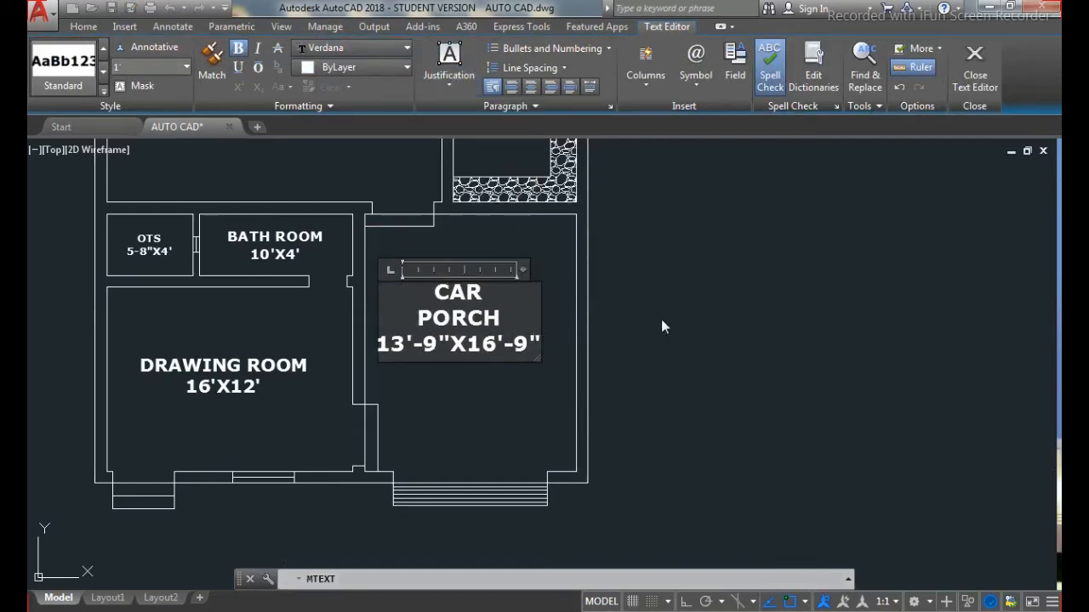
scroll(526, 336, up, 2)
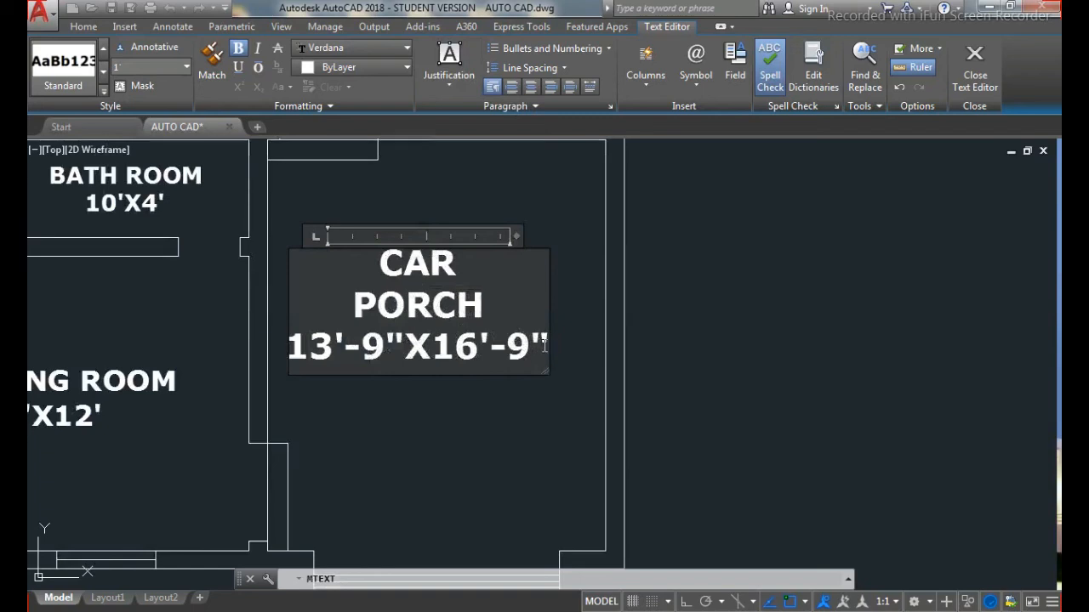
drag(546, 344, 352, 247)
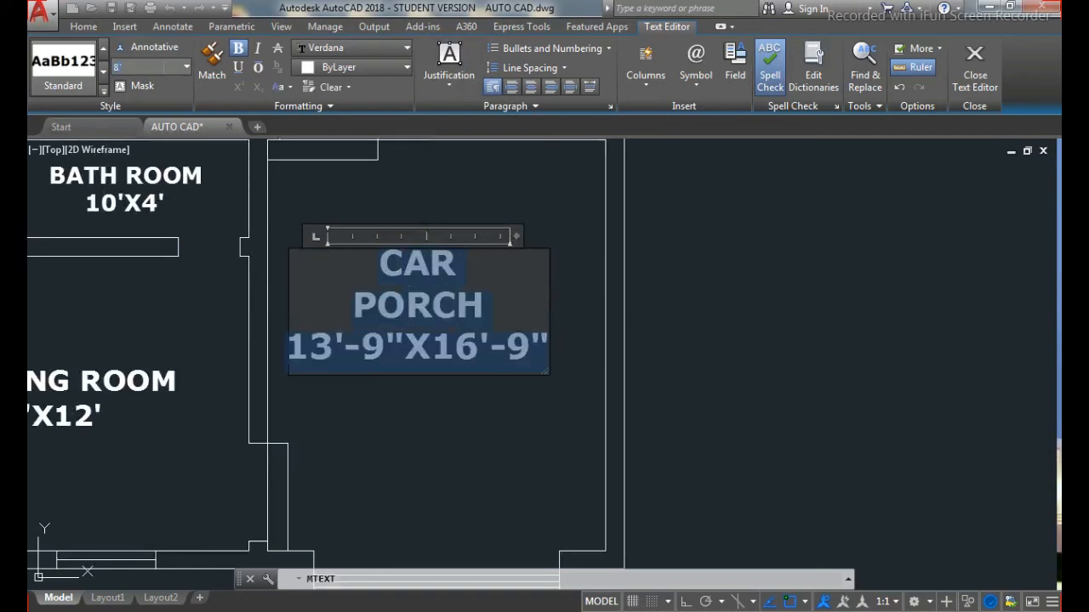
key(Return)
click(454, 396)
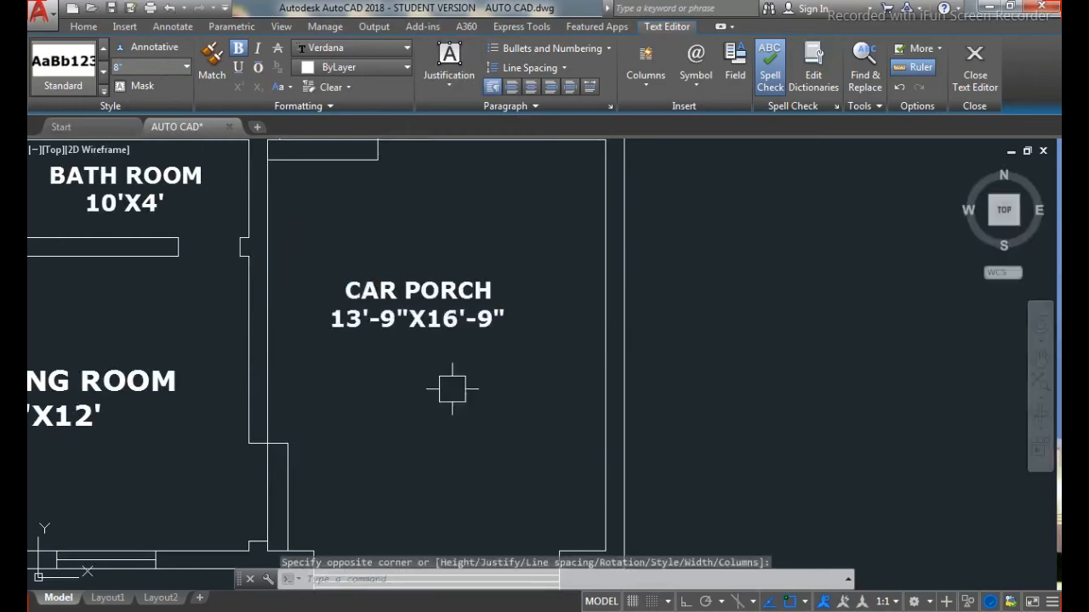
Step: Move the car porch label up beside the entrance step, just below the kitchen wall
click(448, 288)
click(418, 303)
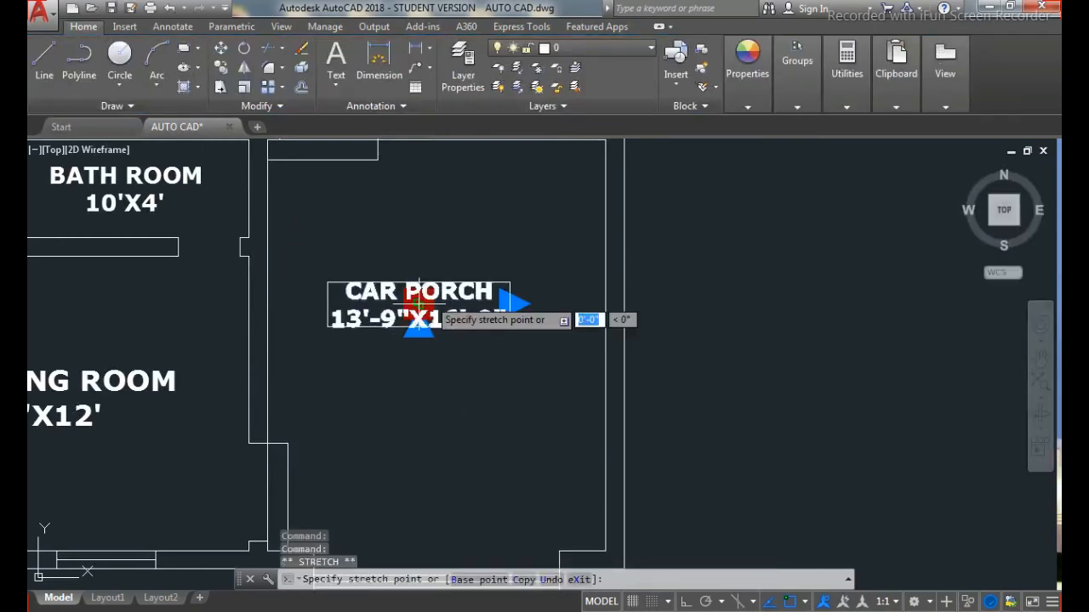
scroll(462, 272, down, 2)
scroll(466, 239, up, 2)
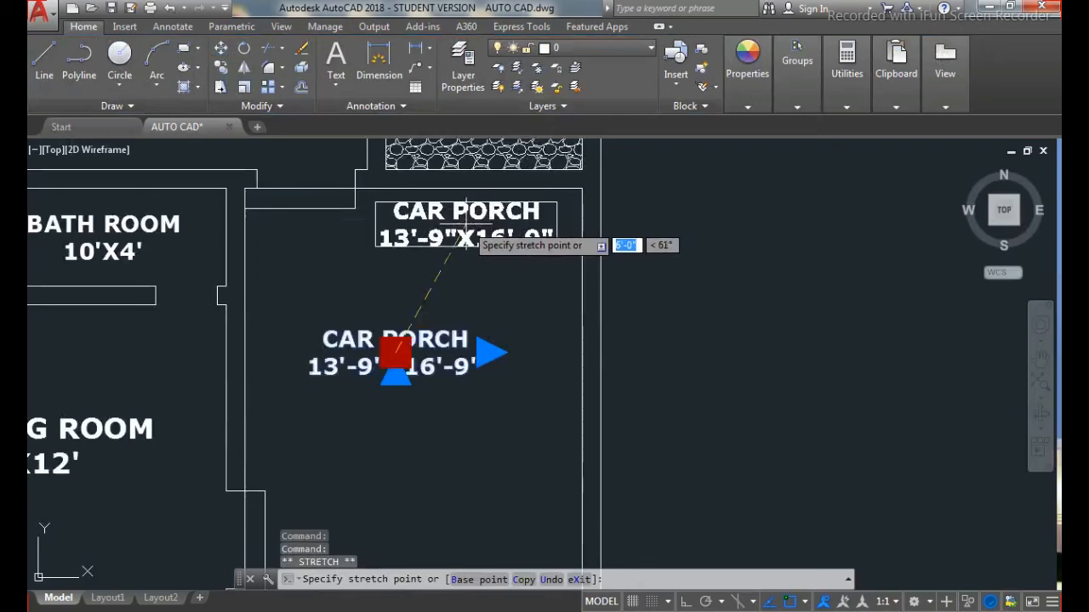
click(466, 226)
key(Escape)
key(Escape)
key(Escape)
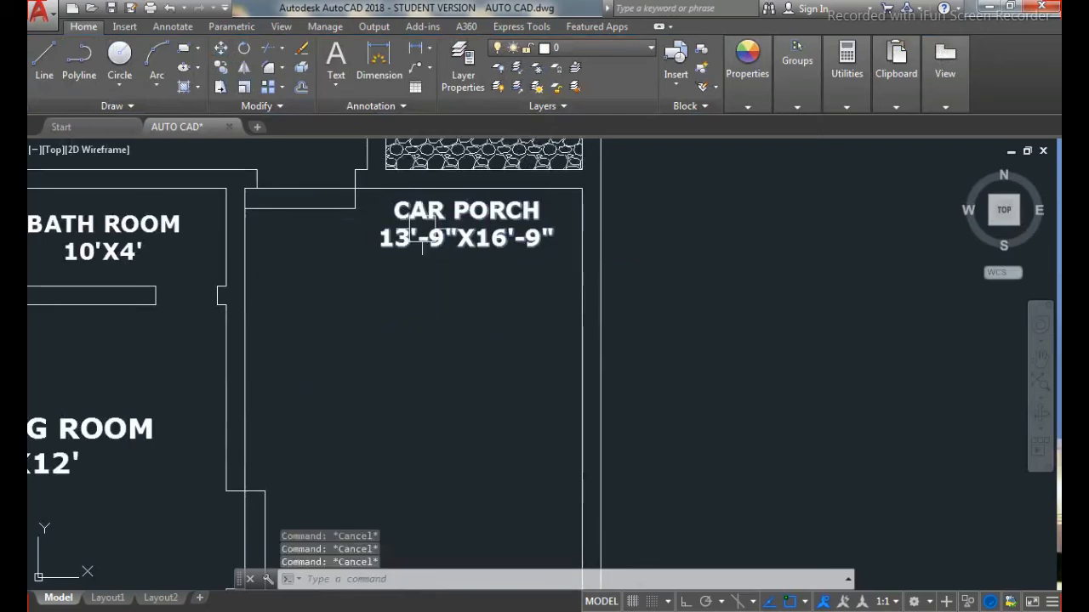
Step: Open DesignCenter to browse content for the floor plan
scroll(457, 284, down, 5)
scroll(472, 379, down, 2)
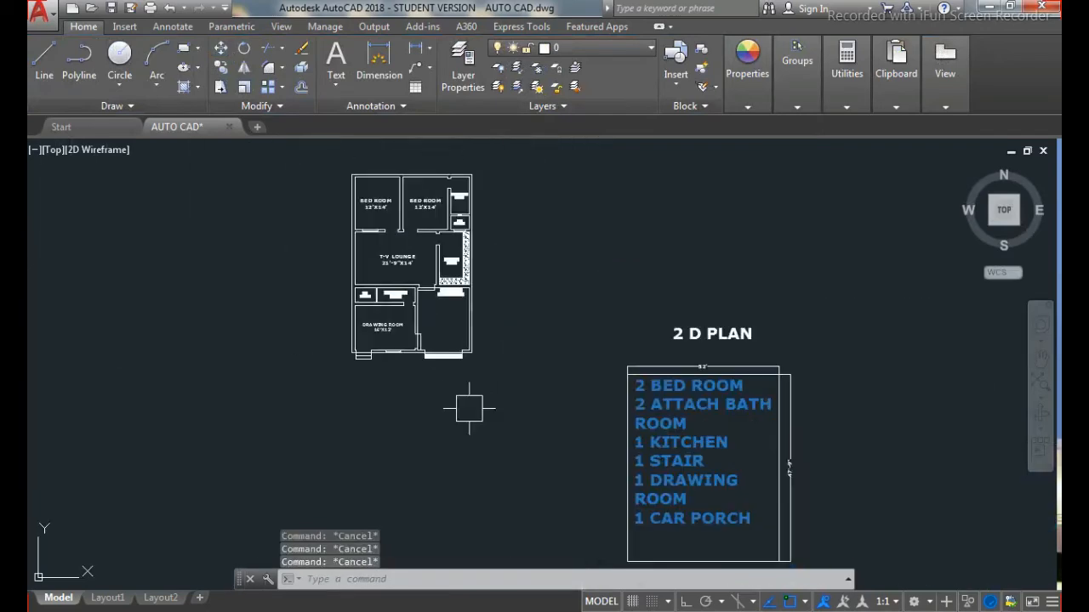
scroll(397, 257, up, 4)
scroll(564, 286, down, 4)
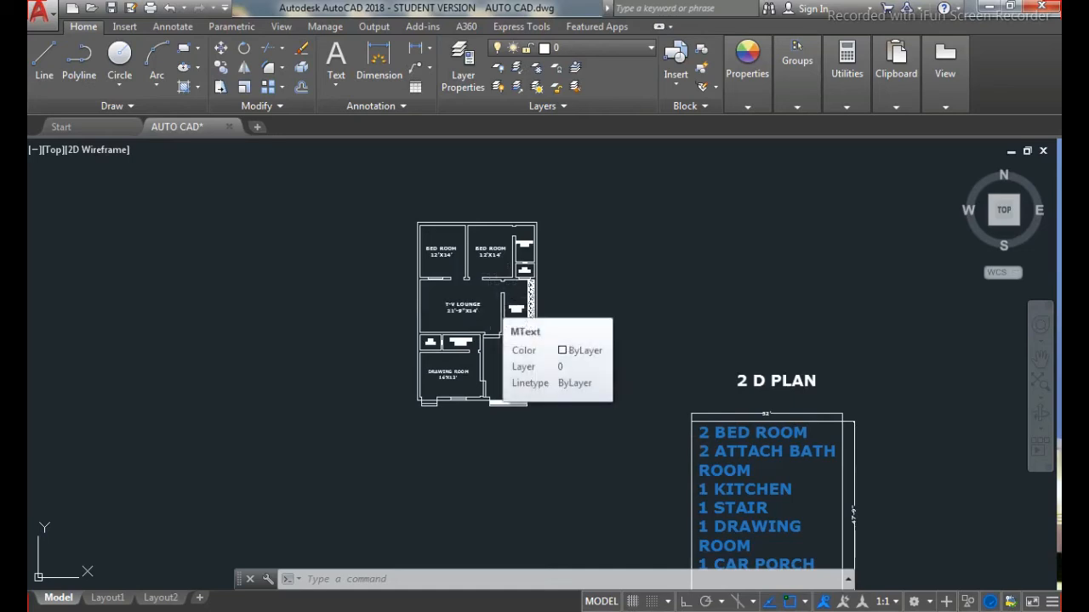
key(ctrl+2)
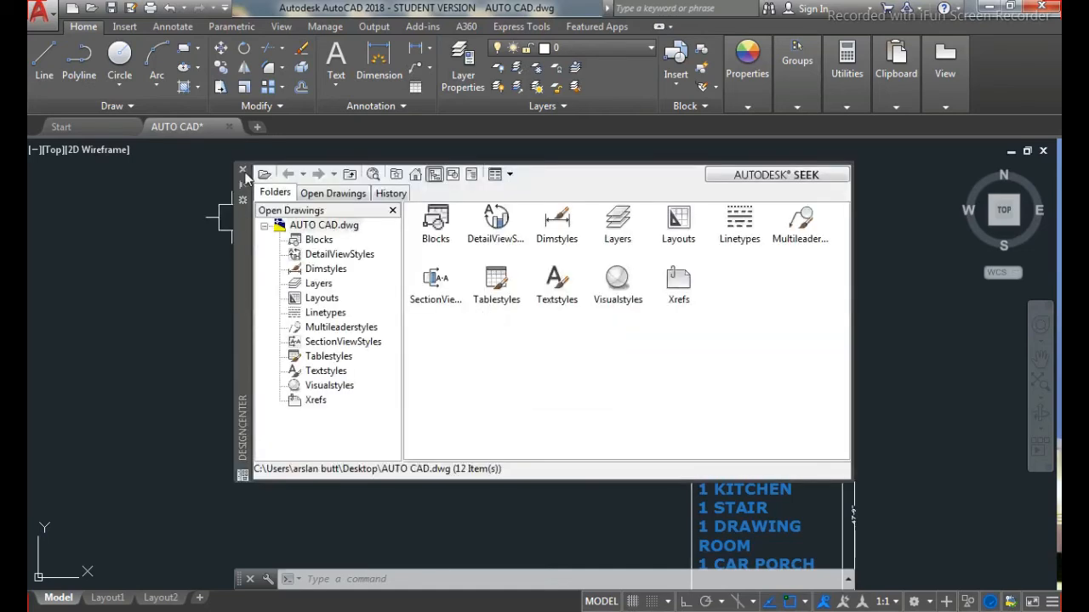
Step: Close DesignCenter, open the Tool Palettes and insert the Vehicles - Imperial block in the empty area west of the house plan
click(243, 171)
key(ctrl+3)
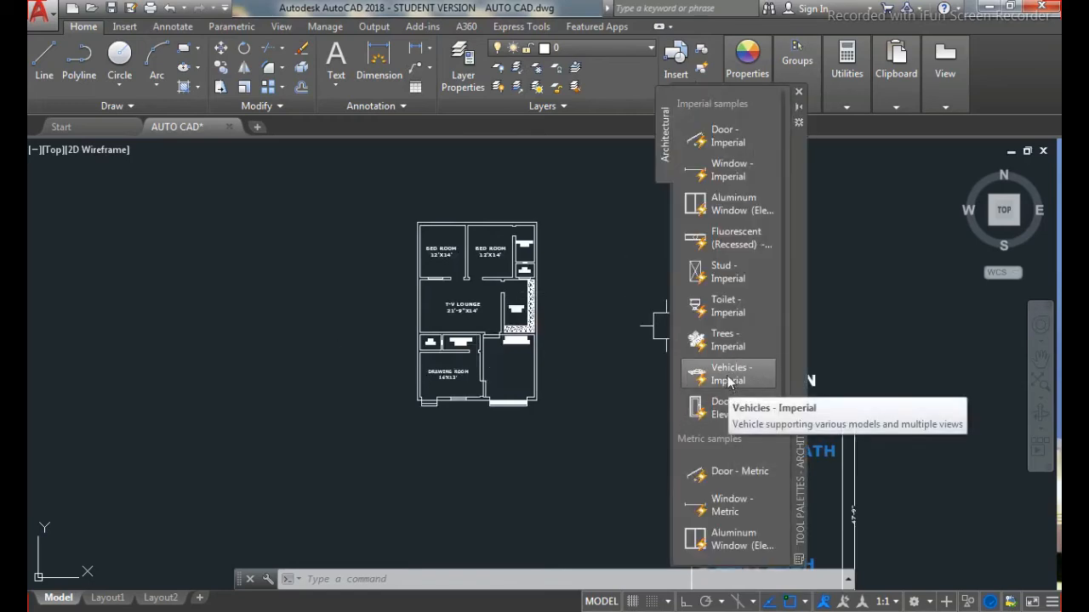
click(724, 375)
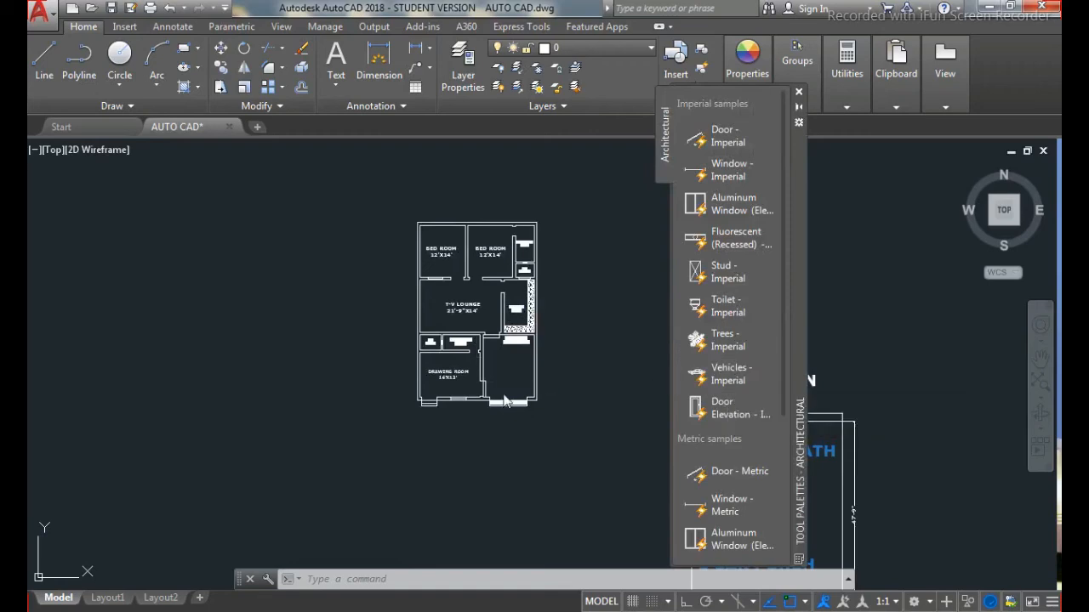
click(279, 338)
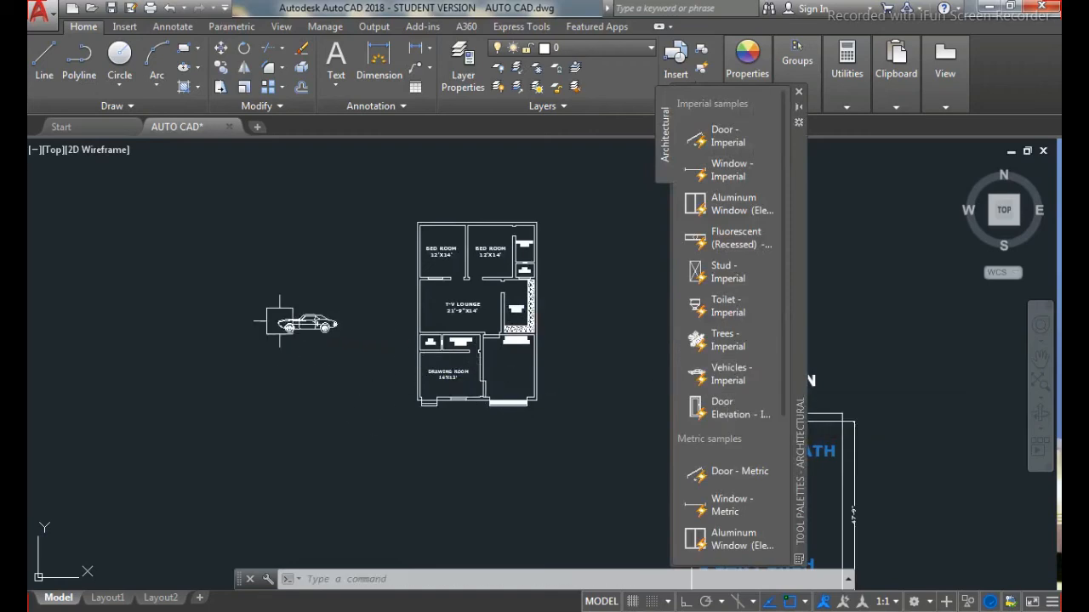
scroll(289, 323, up, 4)
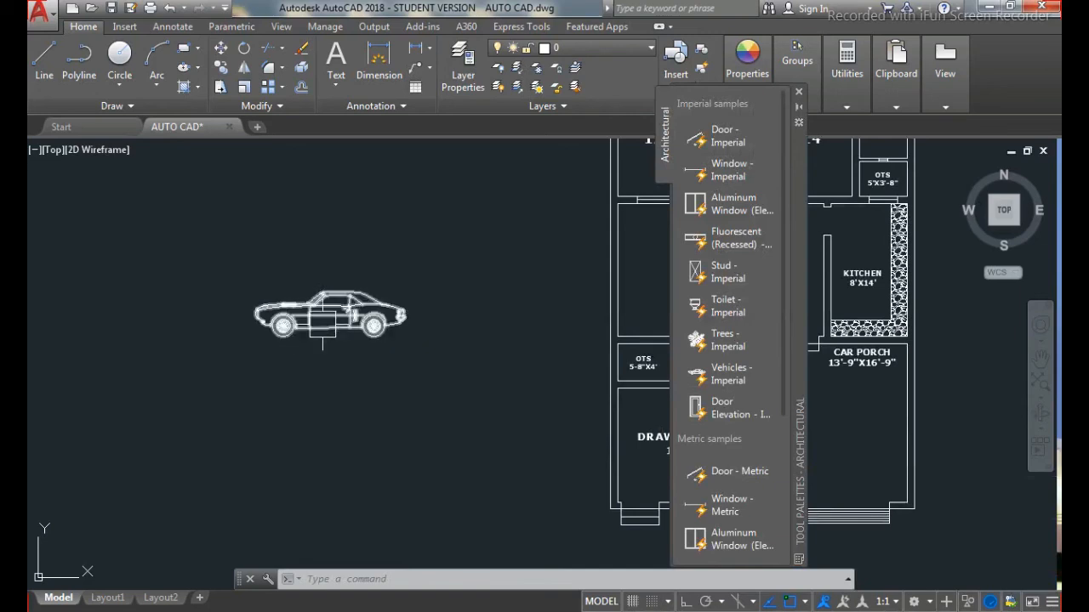
Step: Switch the inserted vehicle block to the Sports Car (Top) view and deselect it
click(322, 324)
scroll(247, 344, up, 6)
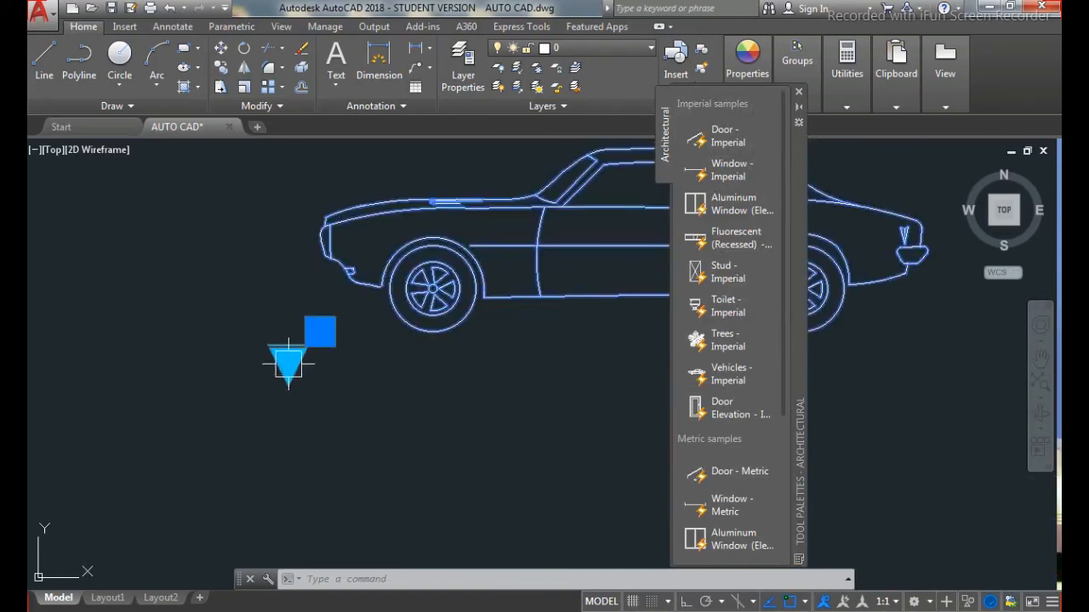
click(288, 362)
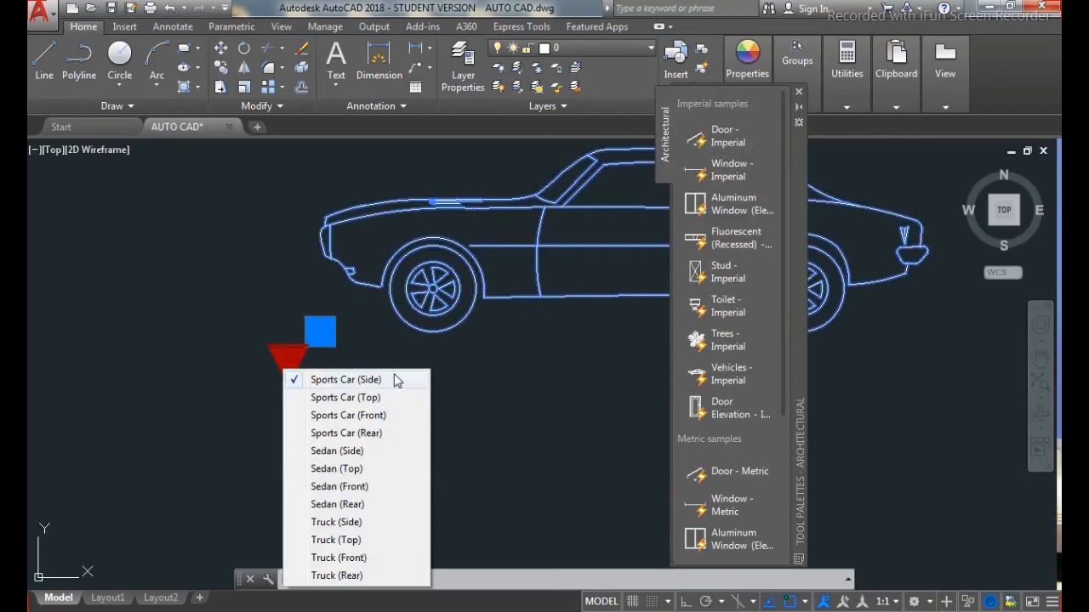
click(368, 399)
scroll(315, 341, down, 4)
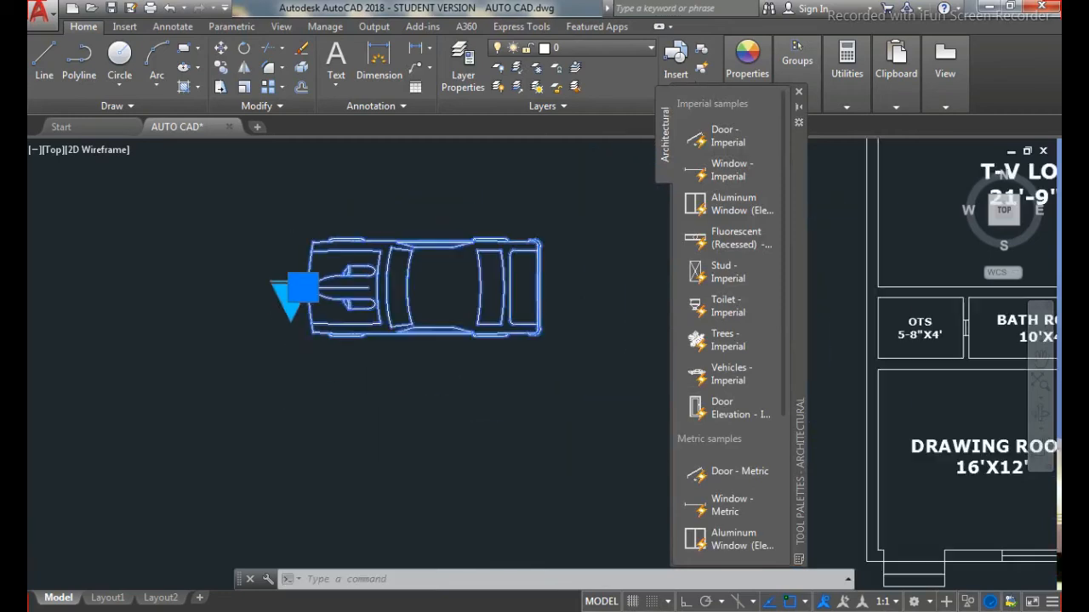
key(Escape)
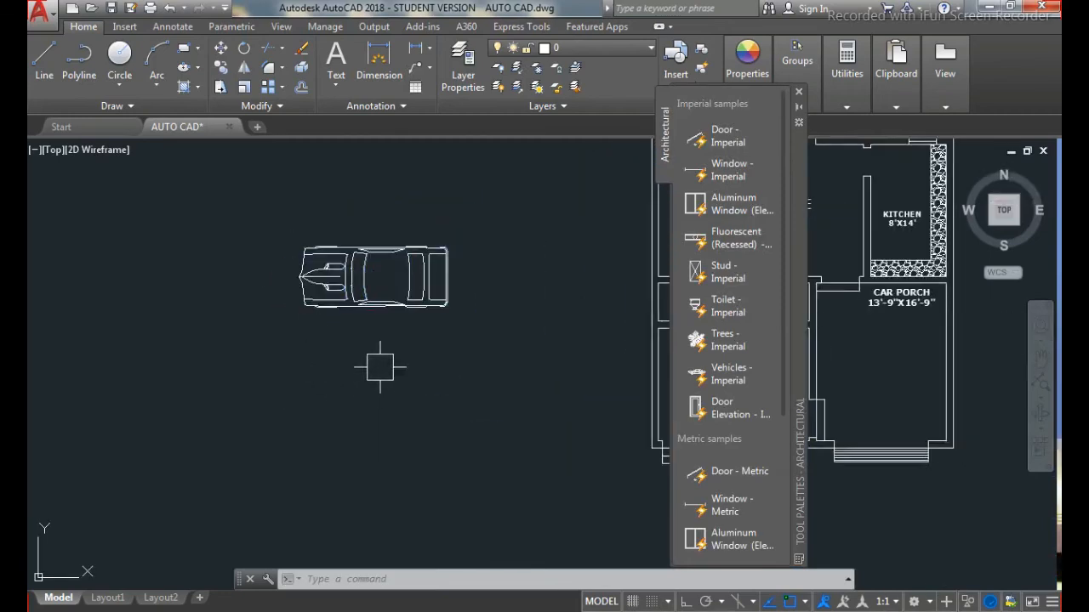
Step: Rotate the car 270° about its lower rear corner with Ortho on, so its front points north
click(367, 294)
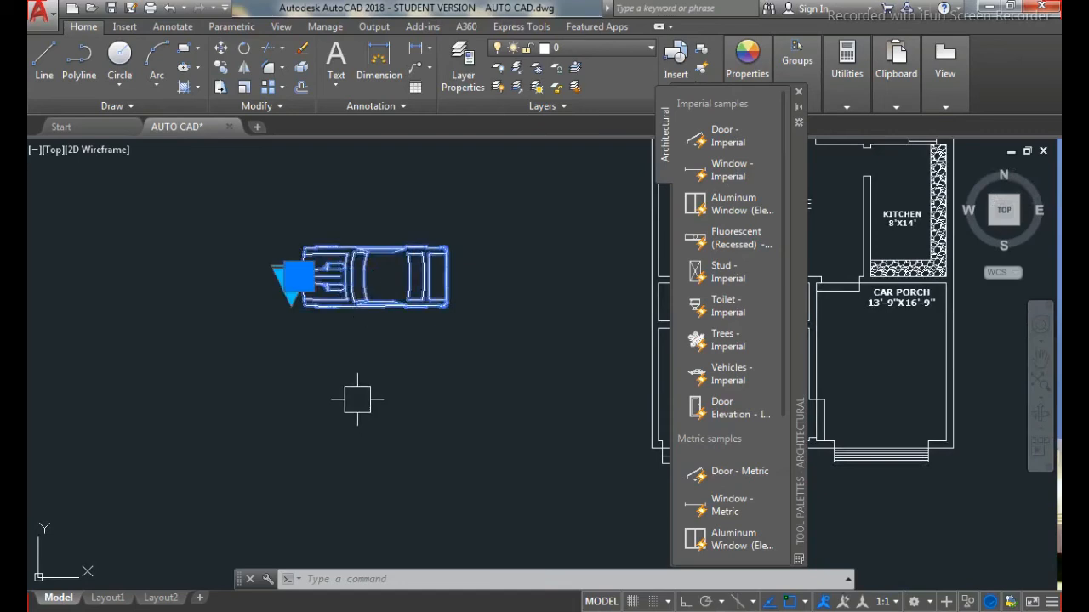
text(RO)
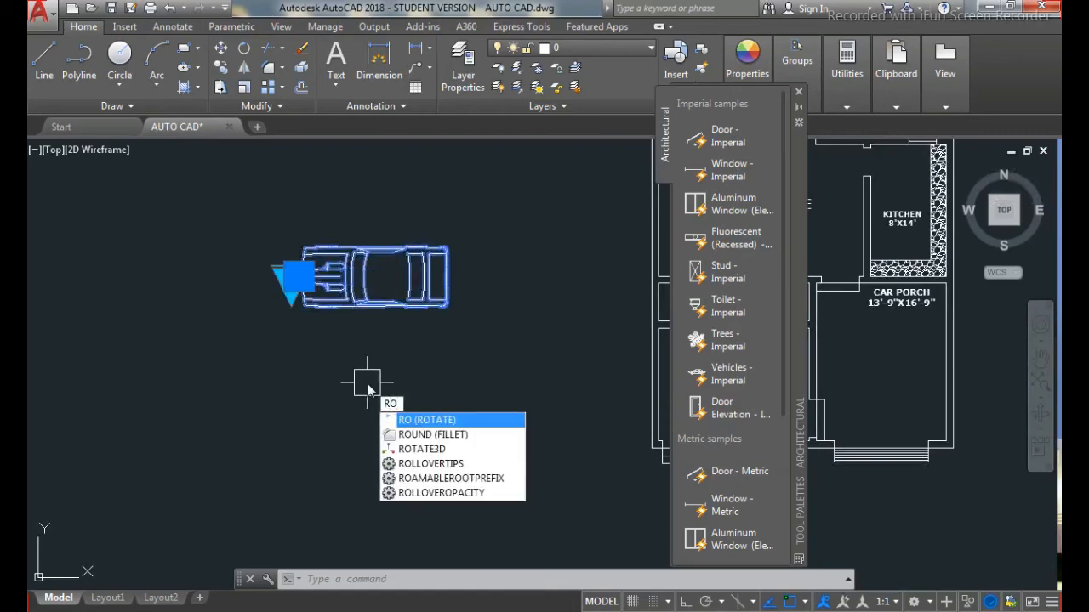
key(Return)
click(444, 304)
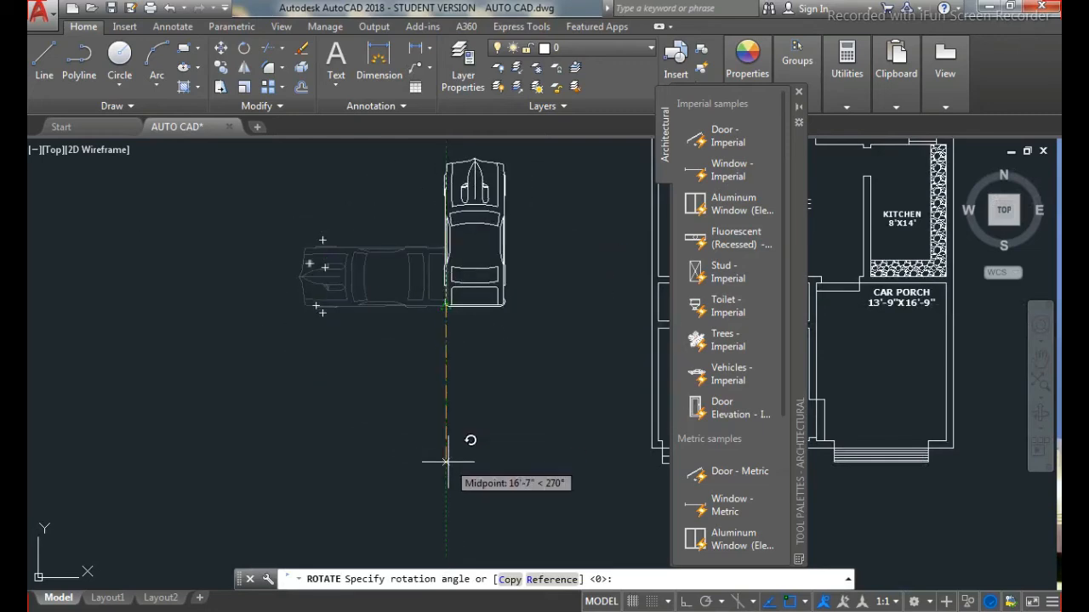
key(F8)
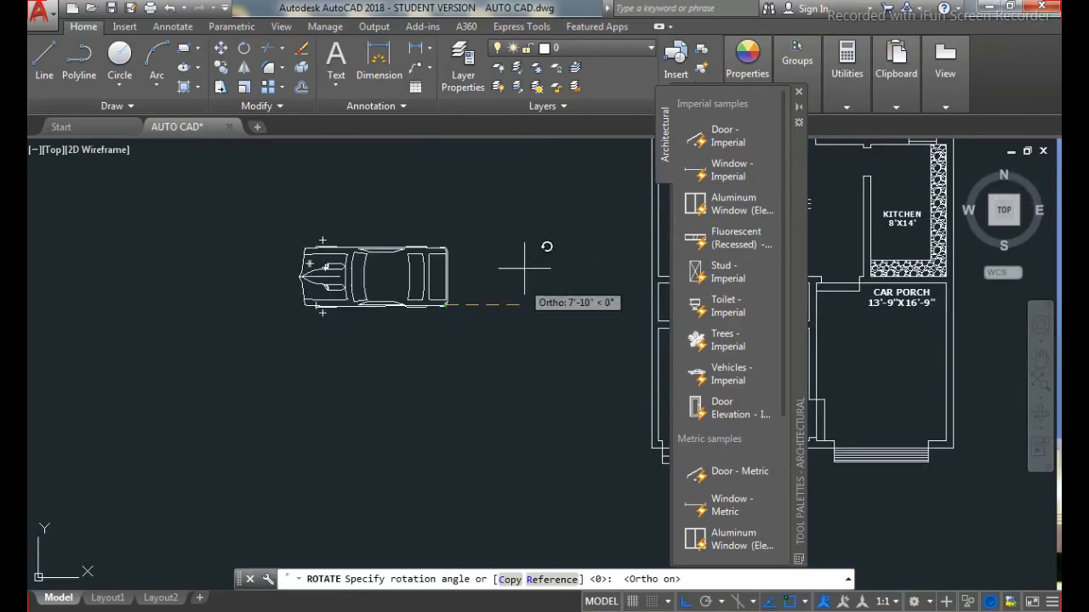
click(443, 452)
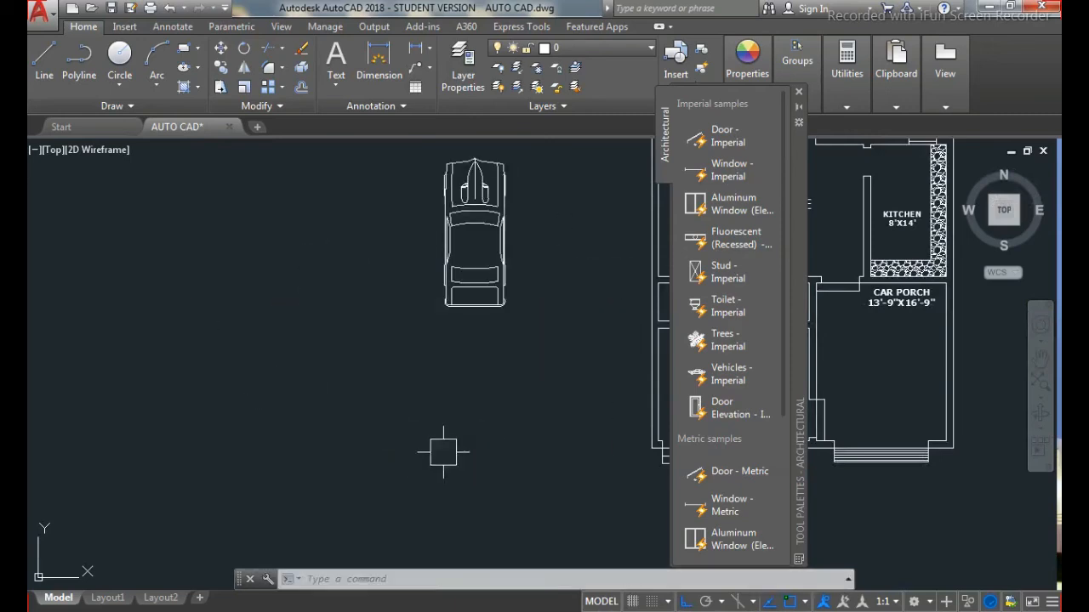
Step: Close the Tool Palettes to clear the drawing area around the plan
scroll(353, 430, down, 2)
scroll(245, 359, down, 1)
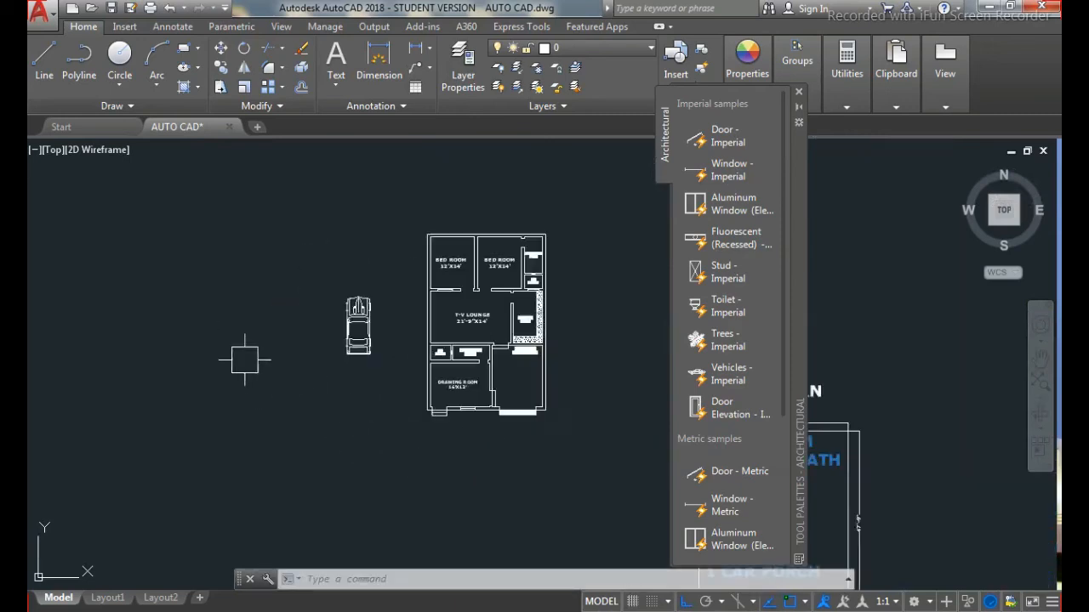
scroll(245, 360, down, 1)
click(797, 59)
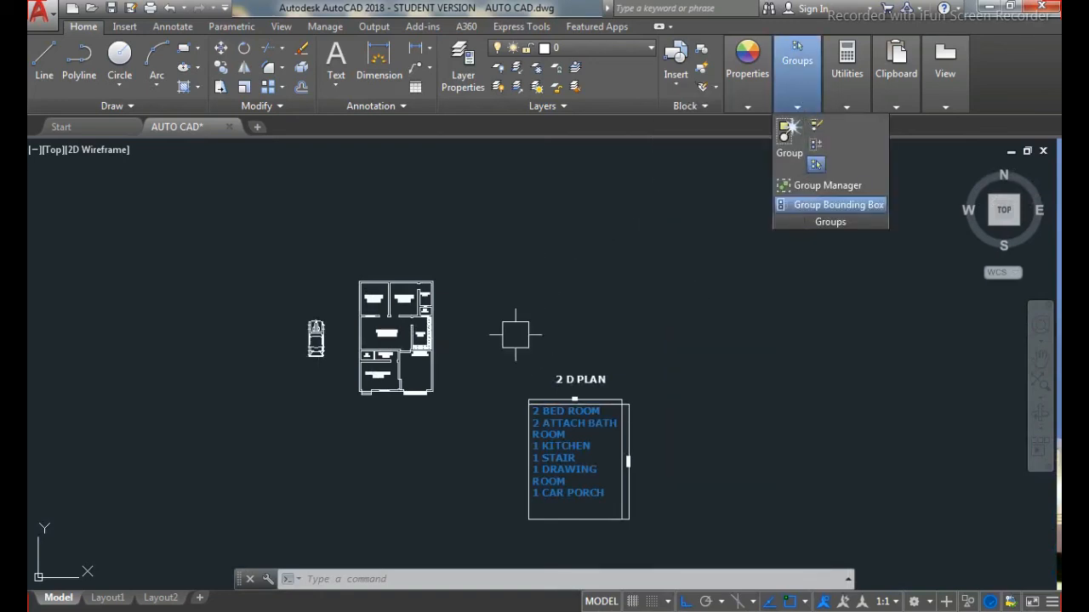
Step: Move the car by its lower rear corner, with Ortho off, to the empty area just east of the kitchen and car porch
scroll(307, 352, up, 3)
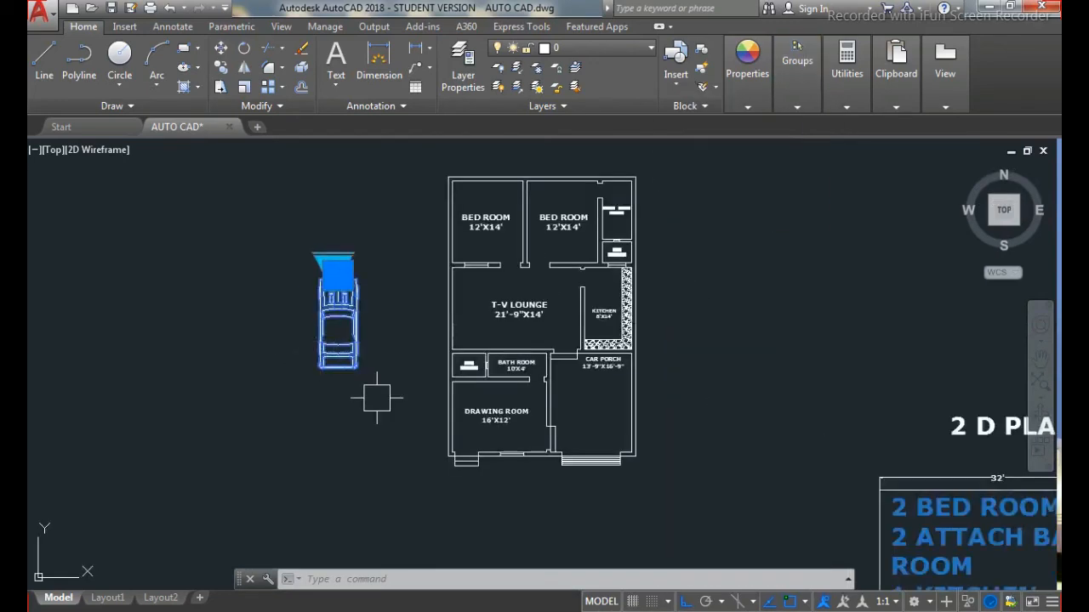
key(Return)
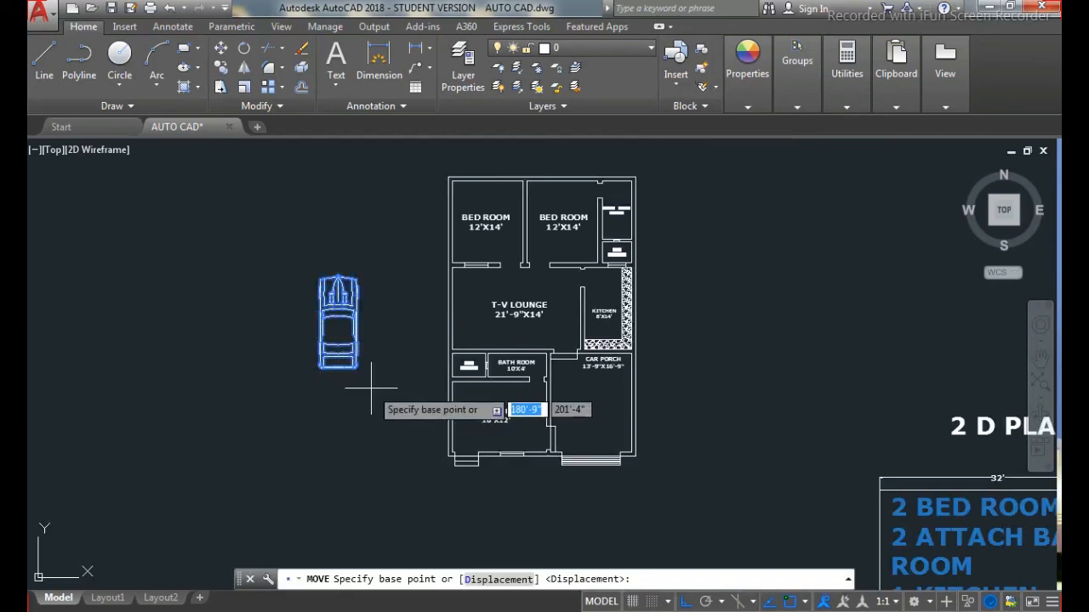
click(354, 367)
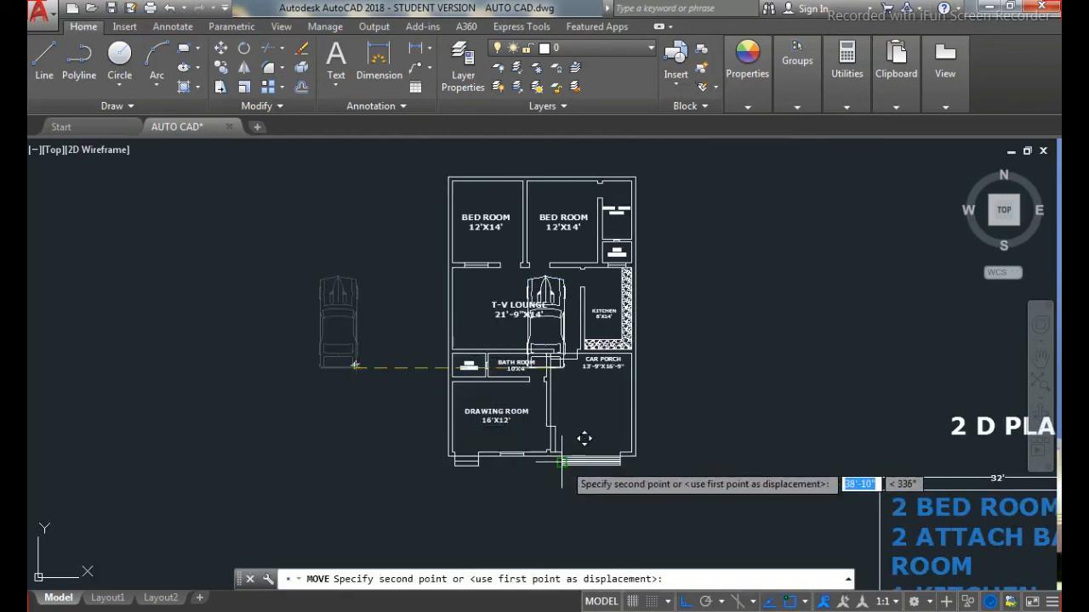
key(F8)
scroll(574, 465, up, 4)
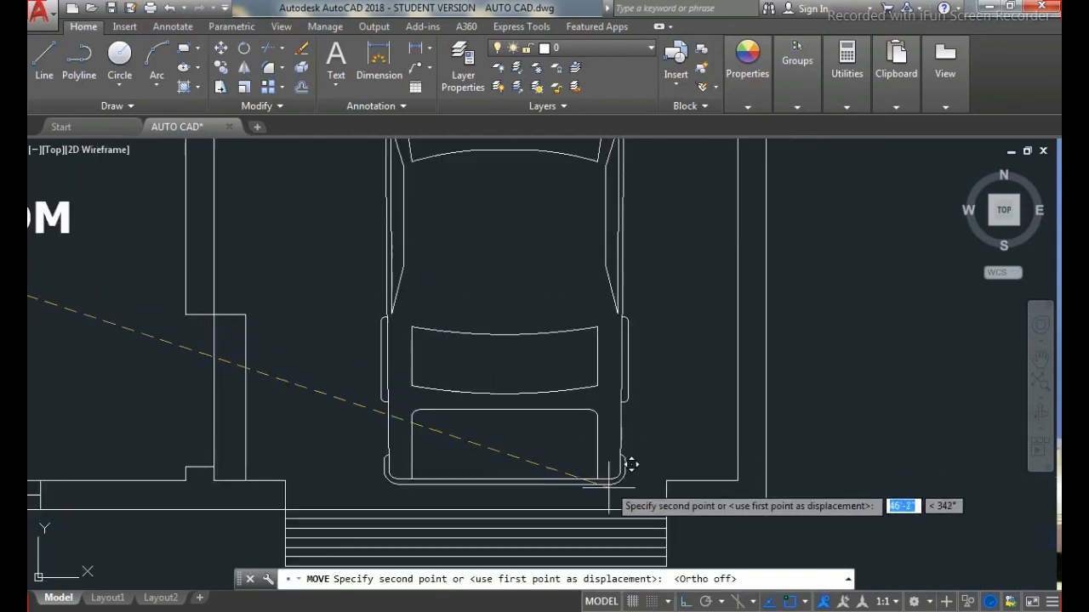
scroll(607, 481, down, 1)
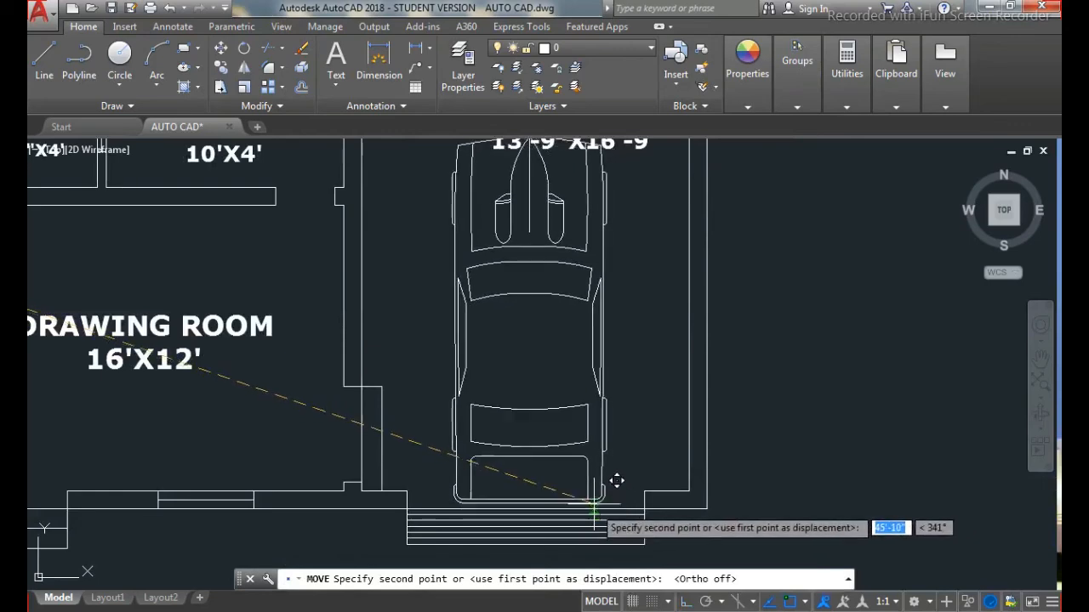
scroll(618, 477, down, 2)
scroll(591, 511, down, 2)
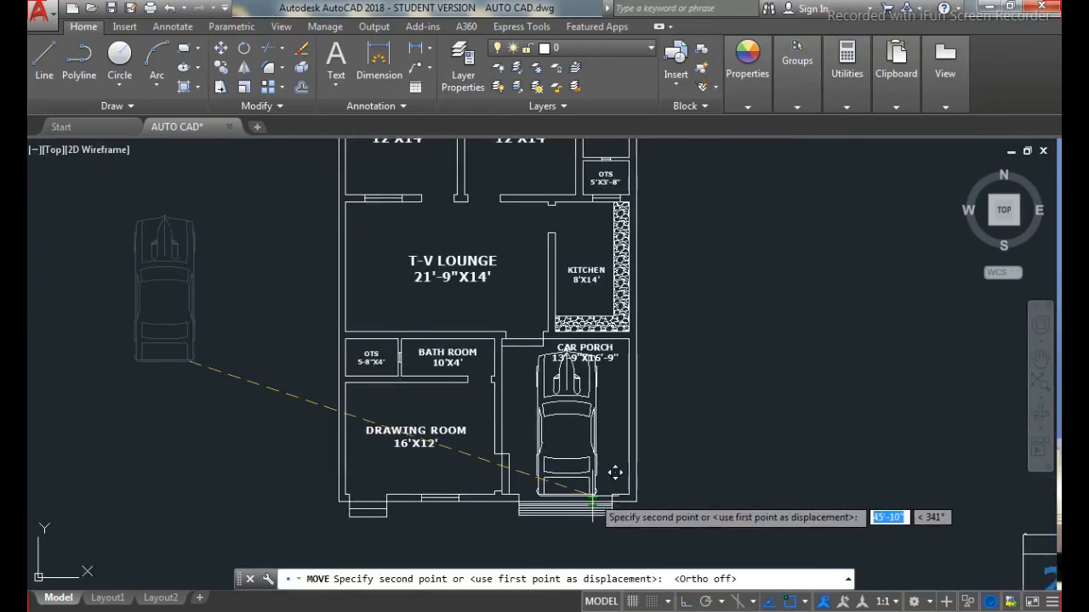
scroll(591, 502, up, 2)
scroll(557, 499, down, 2)
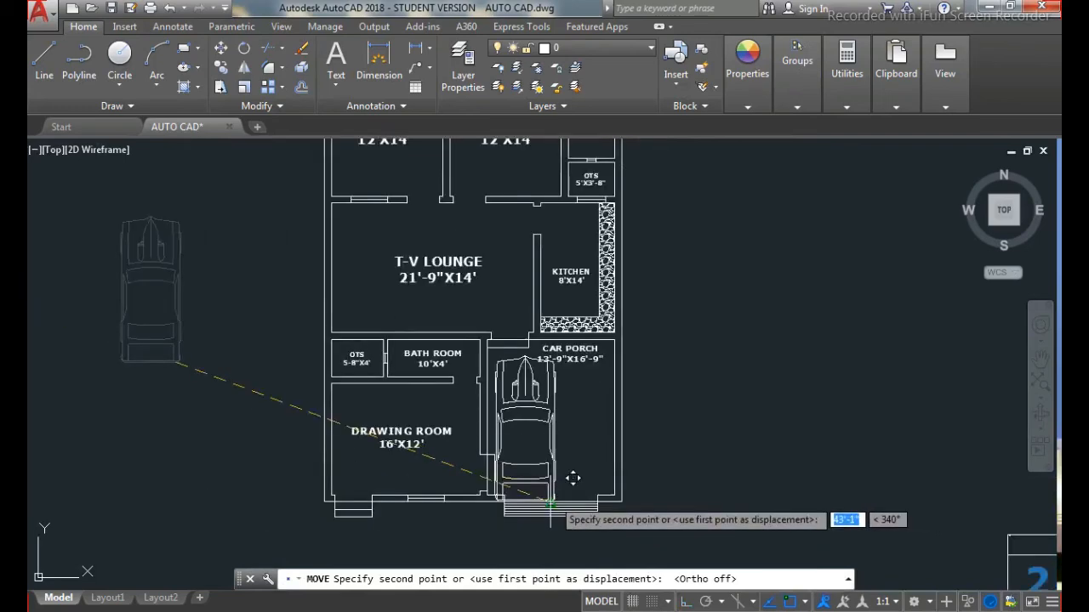
click(703, 404)
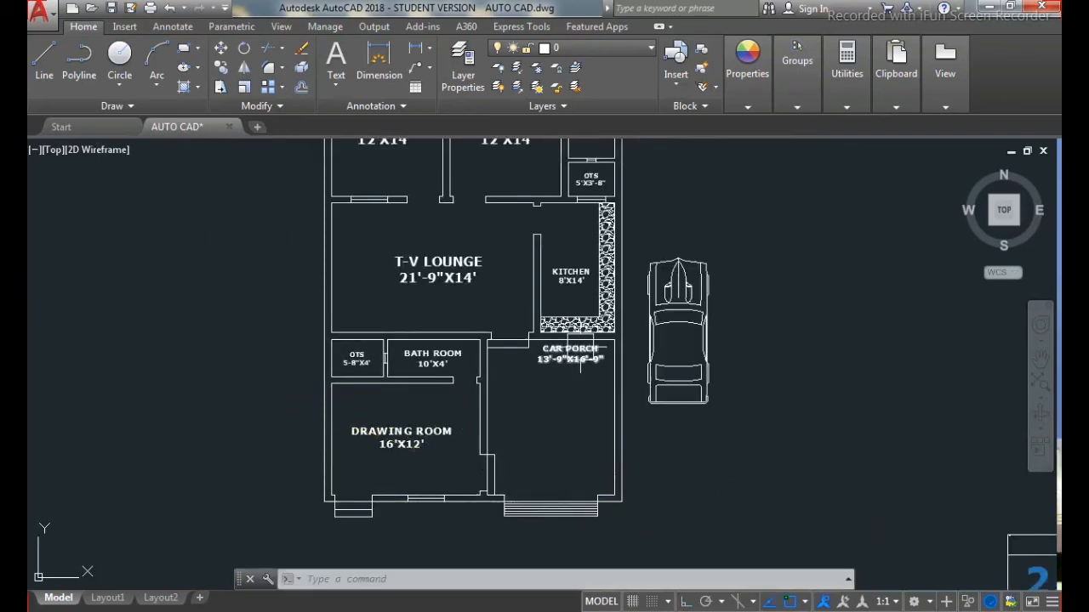
Step: Scale the car by a factor of 1/14 from its lower rear corner
scroll(732, 409, down, 2)
text(SC)
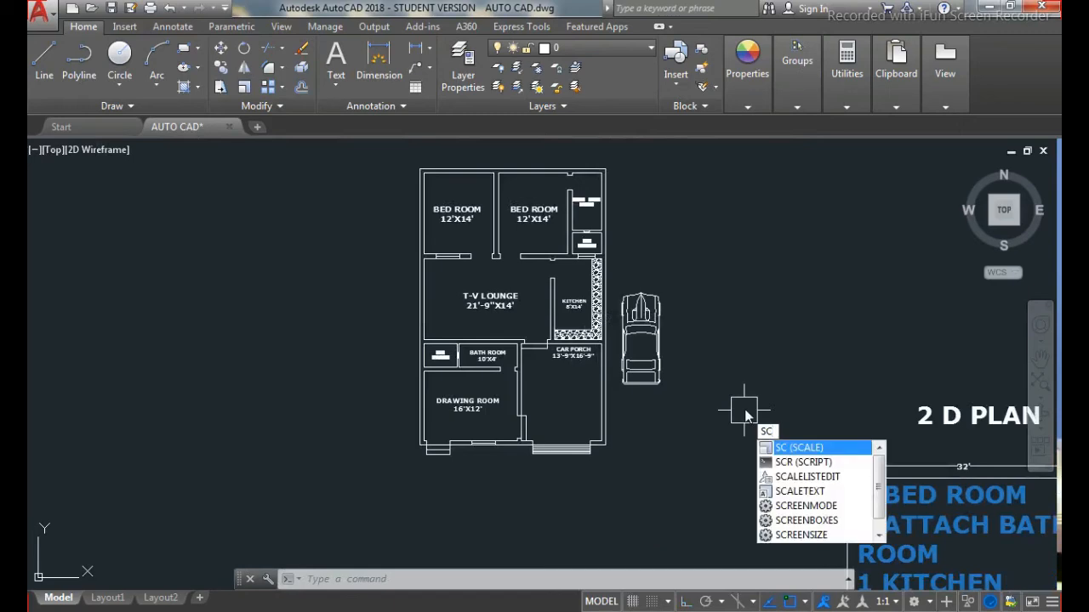
key(Return)
click(641, 340)
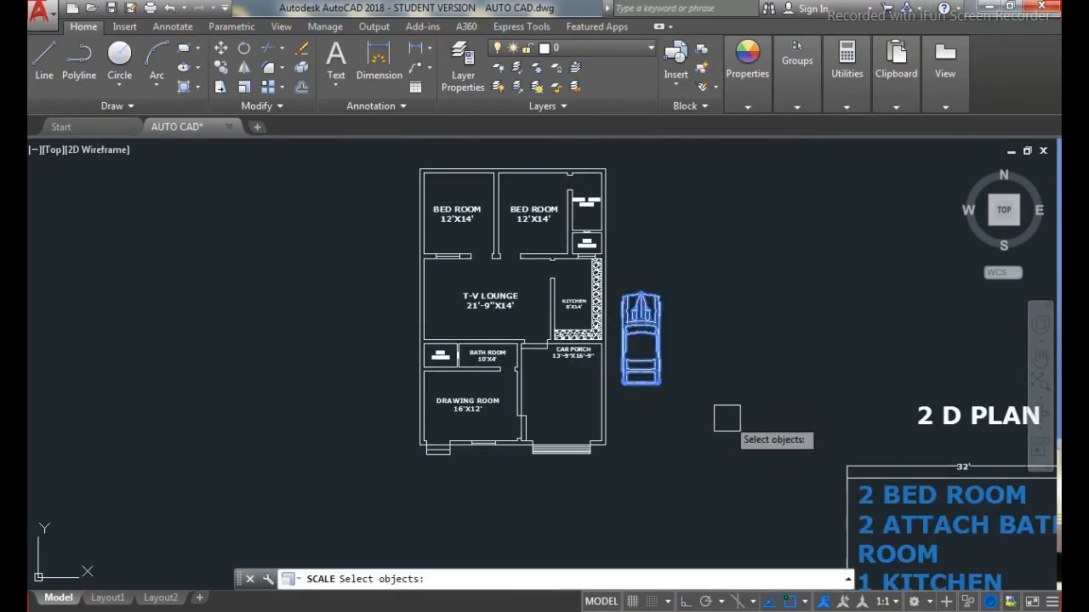
key(Return)
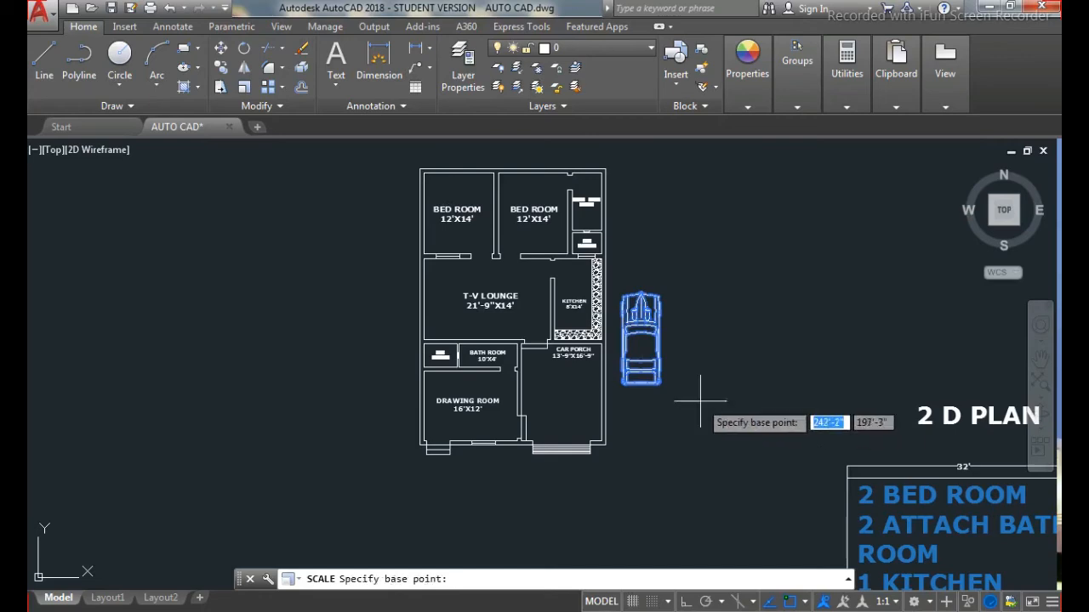
click(658, 381)
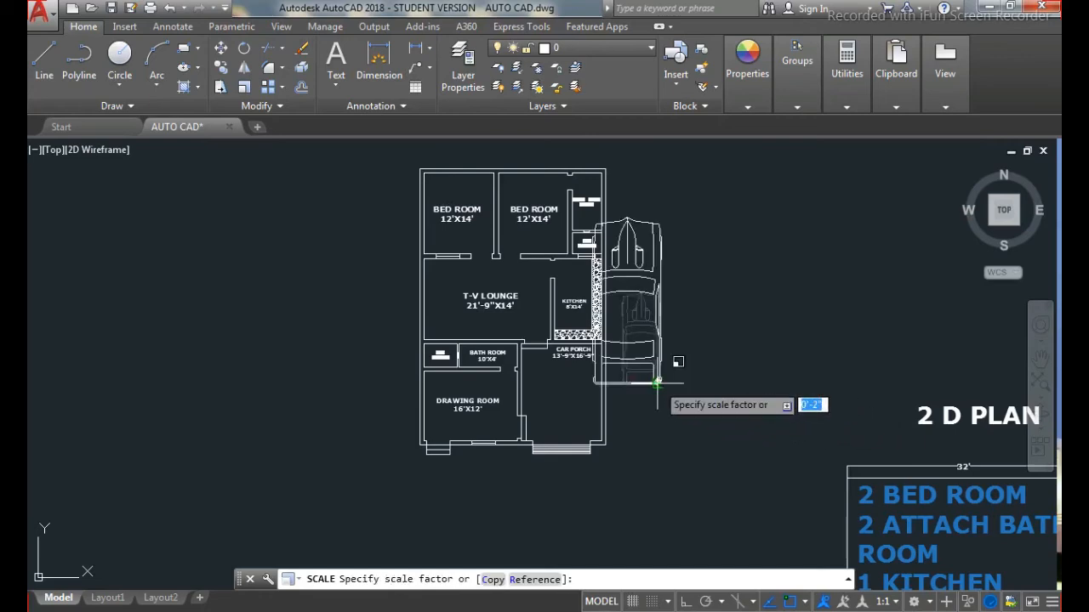
text(1/14)
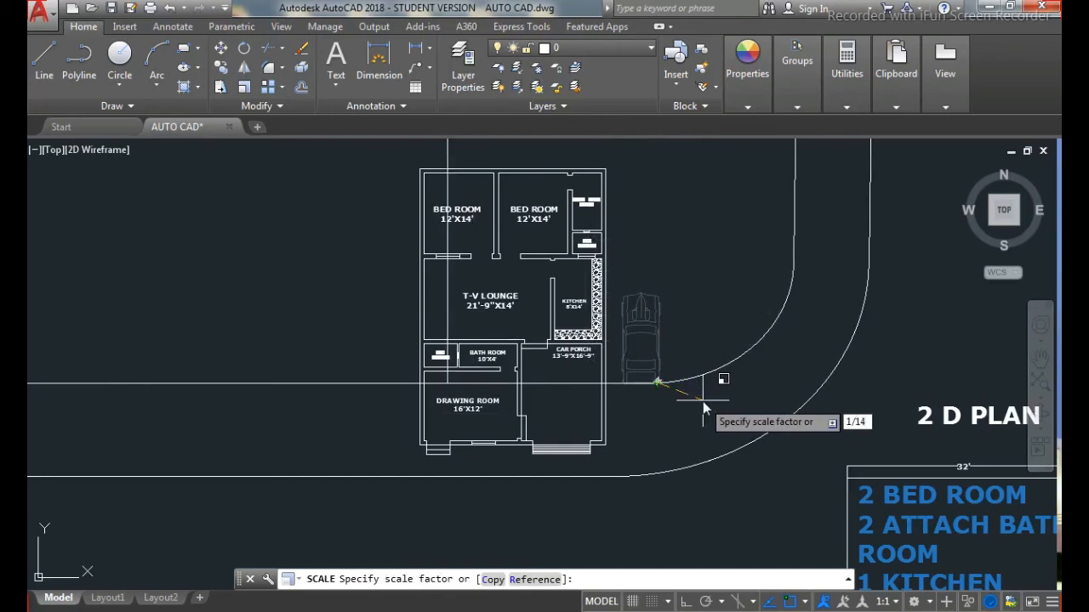
key(Return)
Step: Scale the tiny car up freehand from its lower rear corner to a size that fits inside the car porch
scroll(657, 388, up, 4)
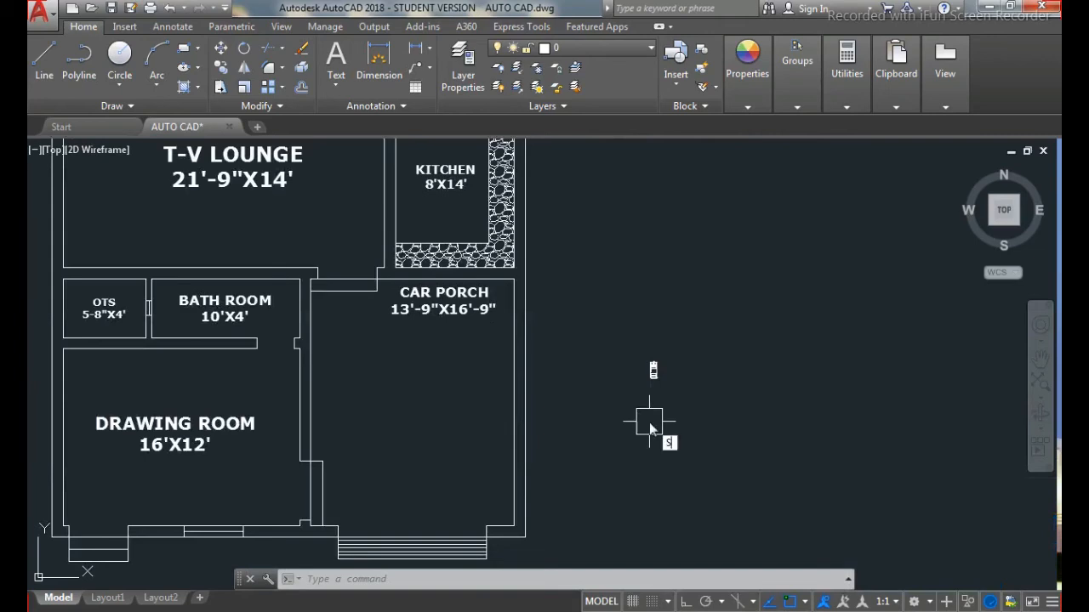
key(Return)
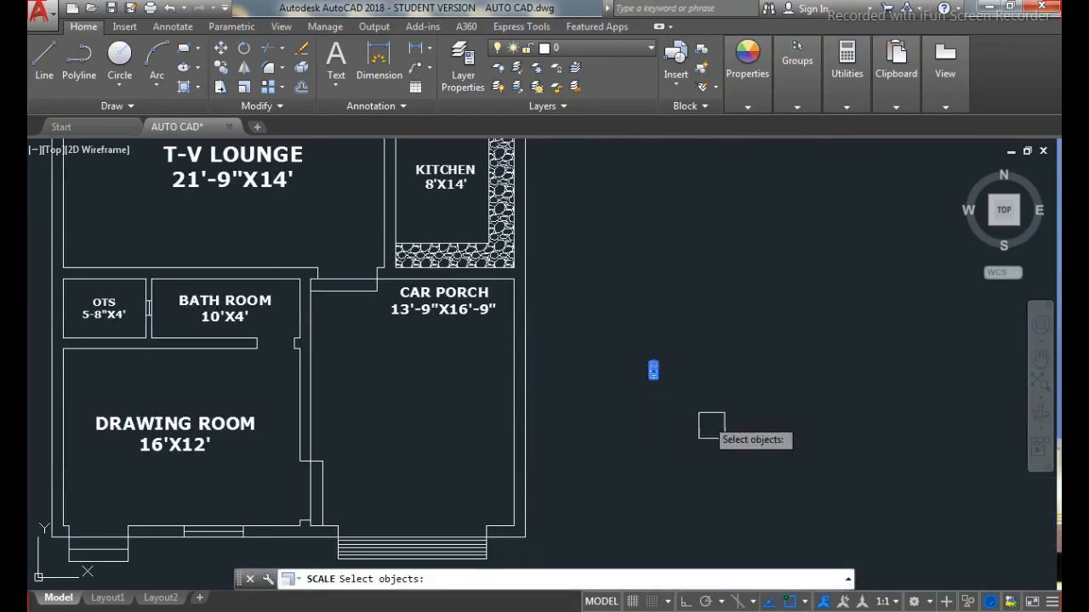
key(Return)
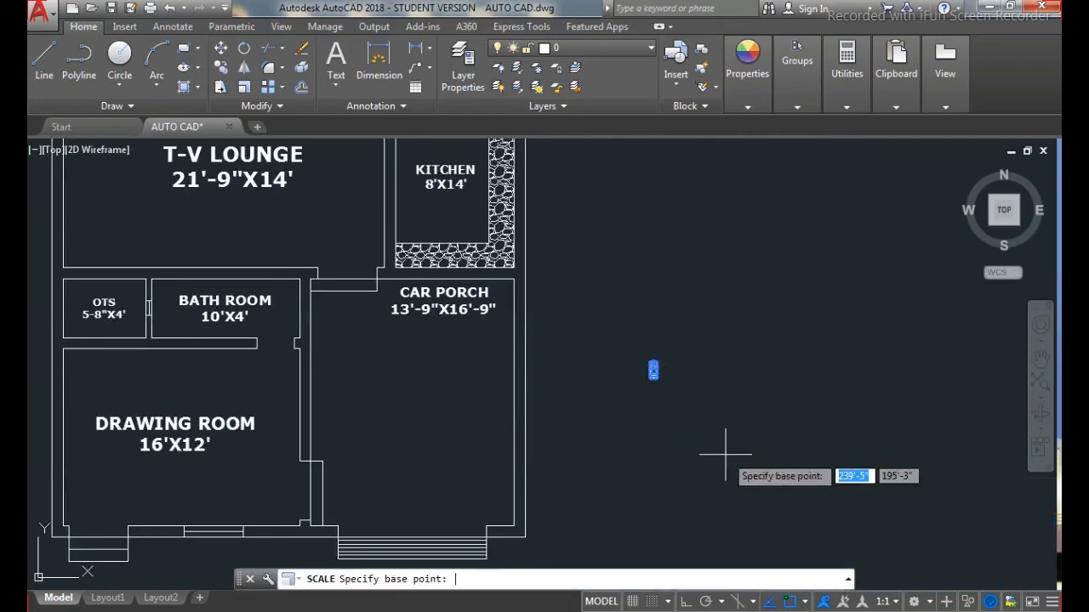
click(655, 377)
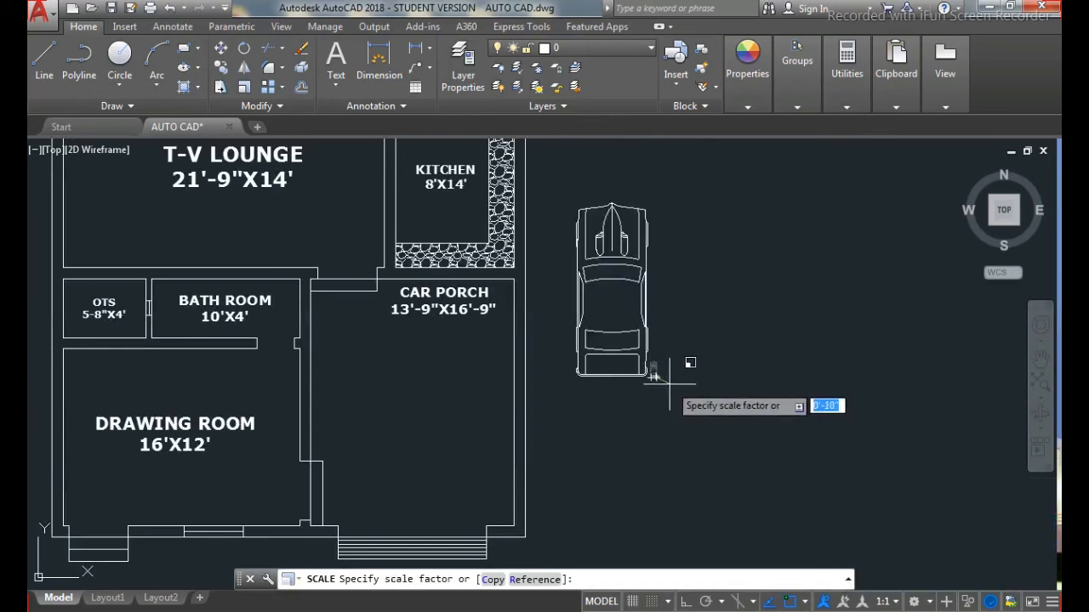
click(668, 383)
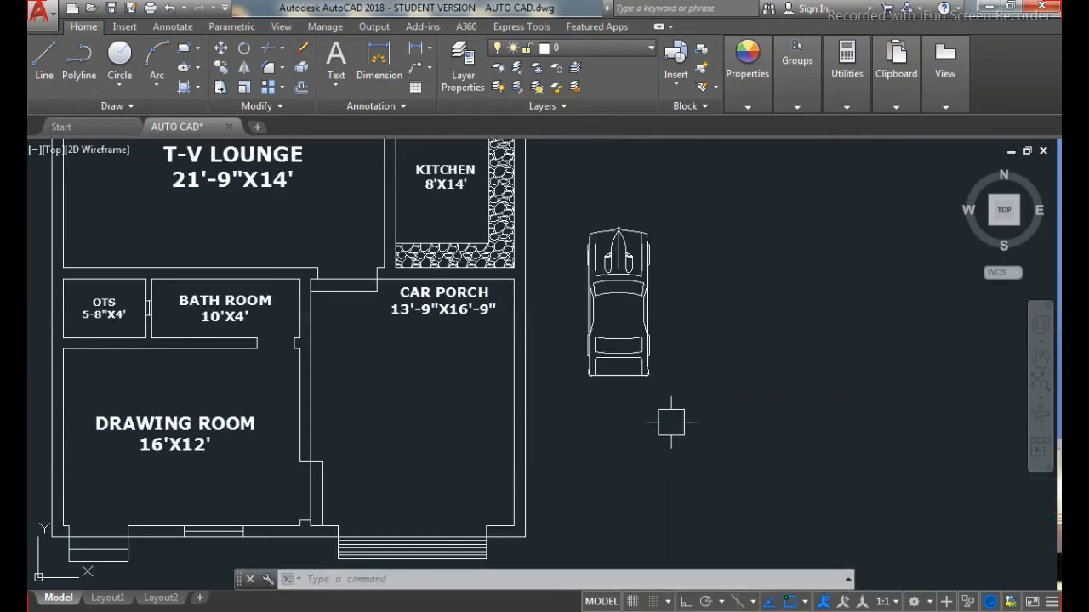
Step: Move the car from beside the plan into the middle of the car porch, below its room label
click(636, 349)
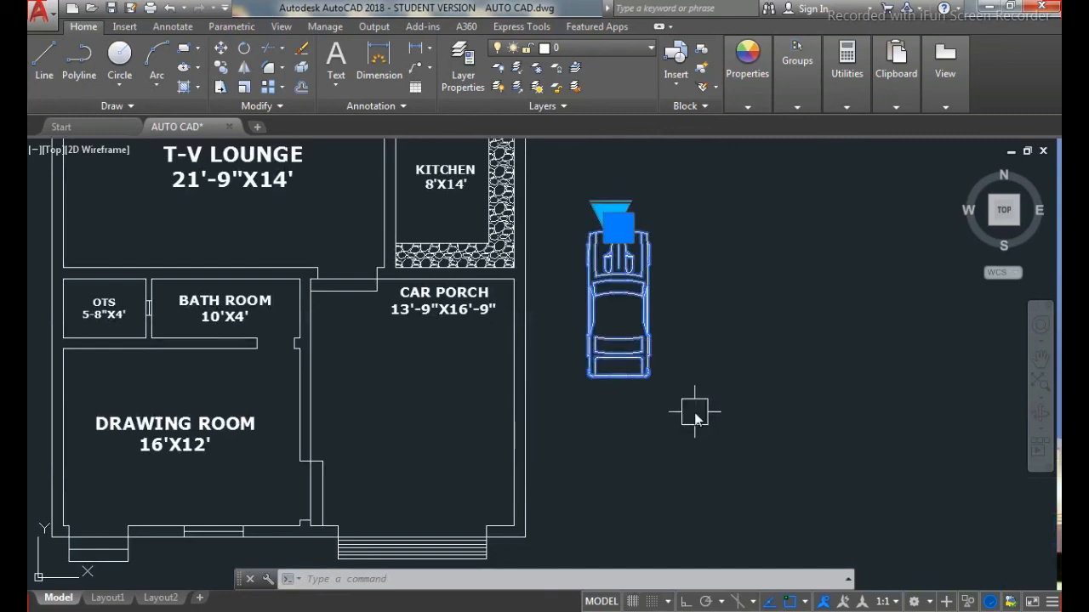
text(m)
key(Return)
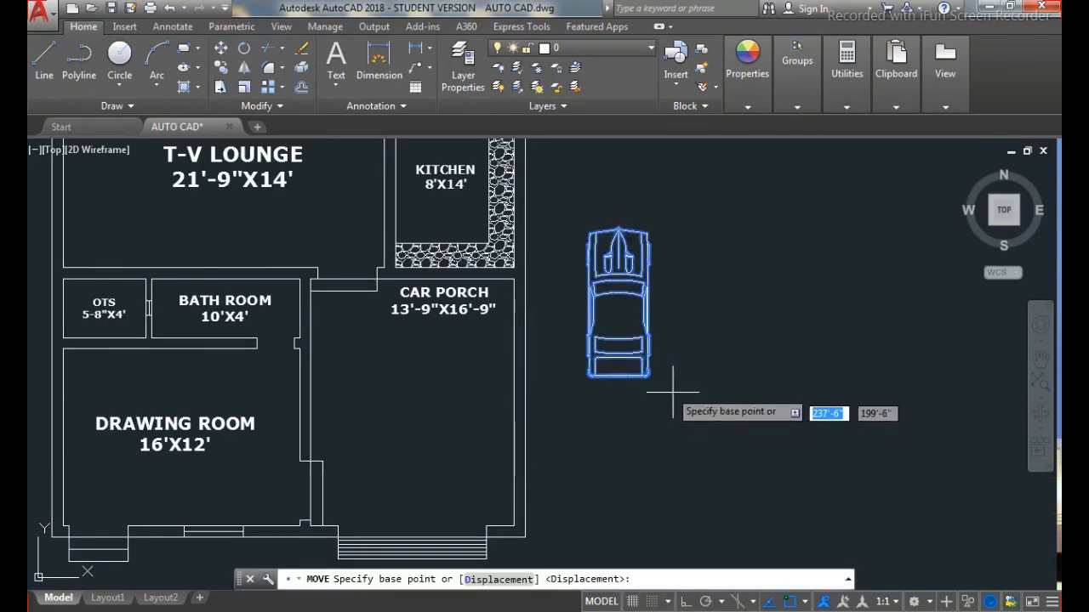
click(619, 293)
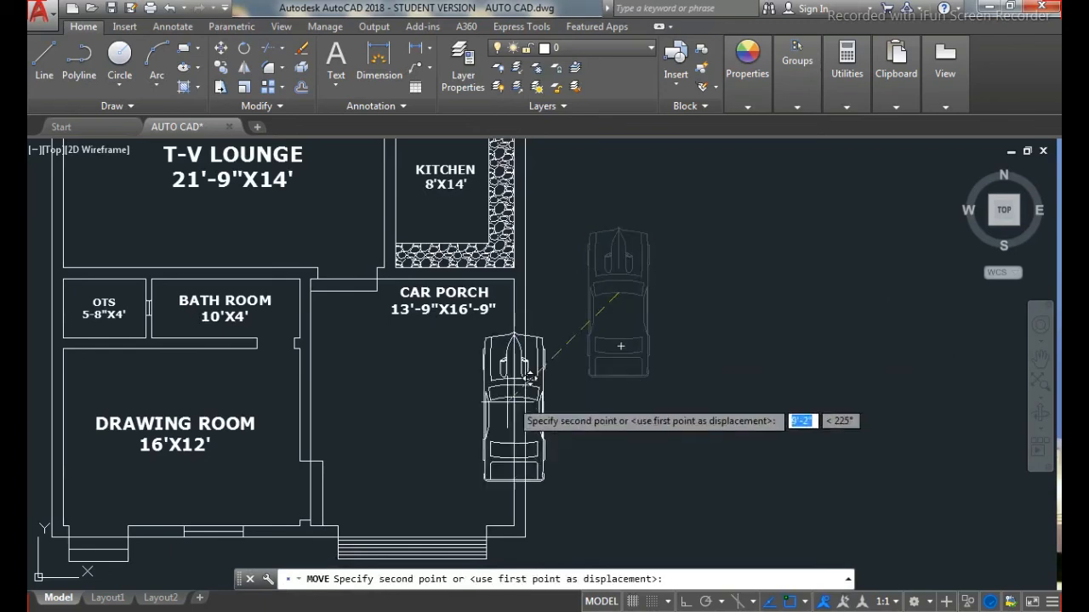
click(442, 390)
scroll(474, 322, down, 6)
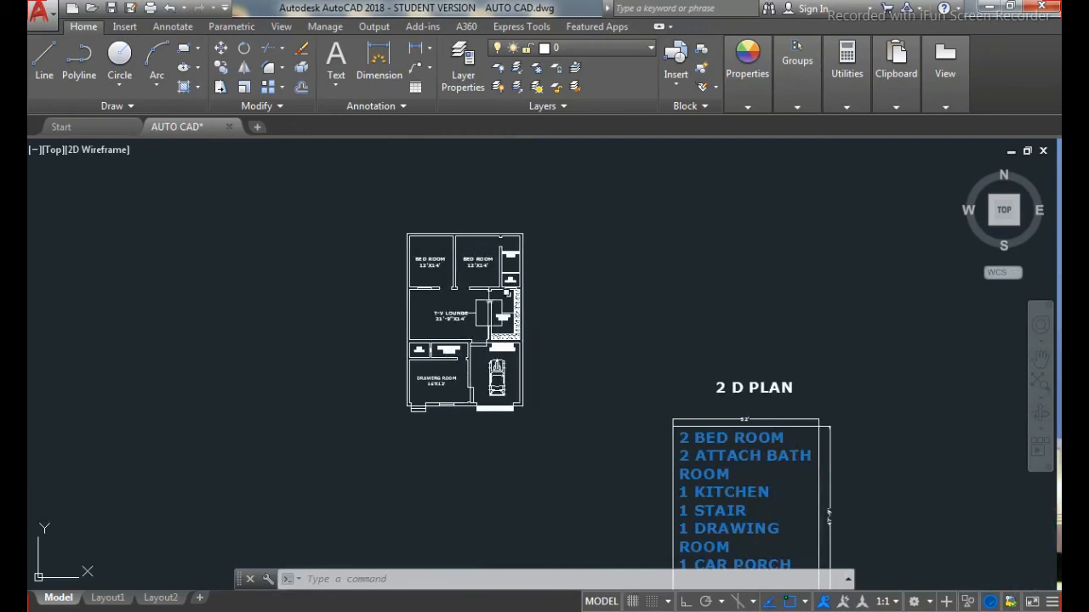
Step: Start the west bedroom's door leaf at the midpoint of the central wall stub's west end, drawing 3.5' north and 2" west with Ortho on
scroll(438, 297, up, 6)
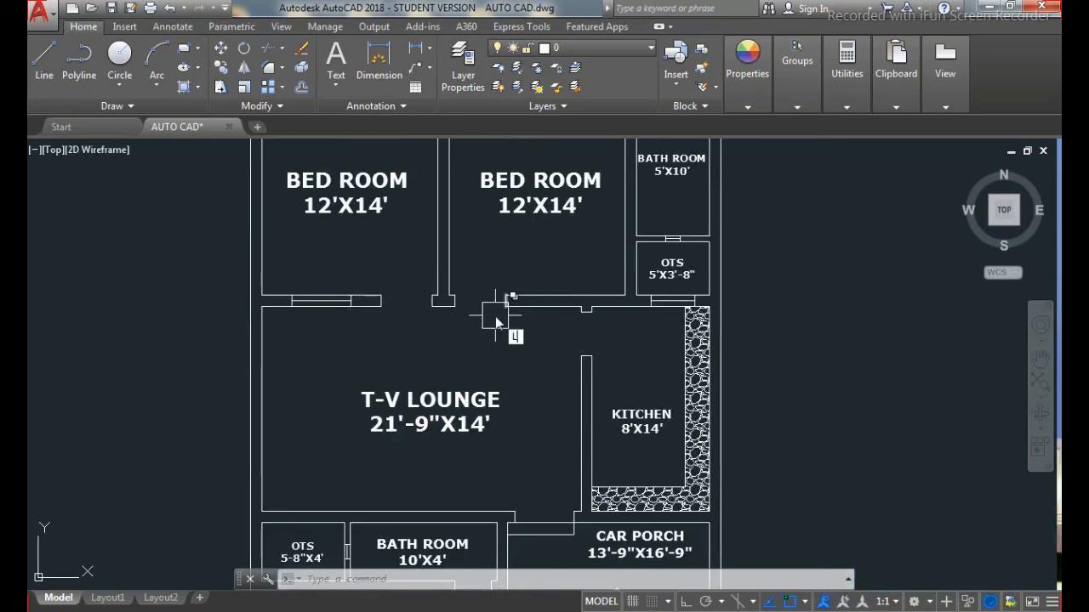
key(Return)
scroll(430, 314, up, 4)
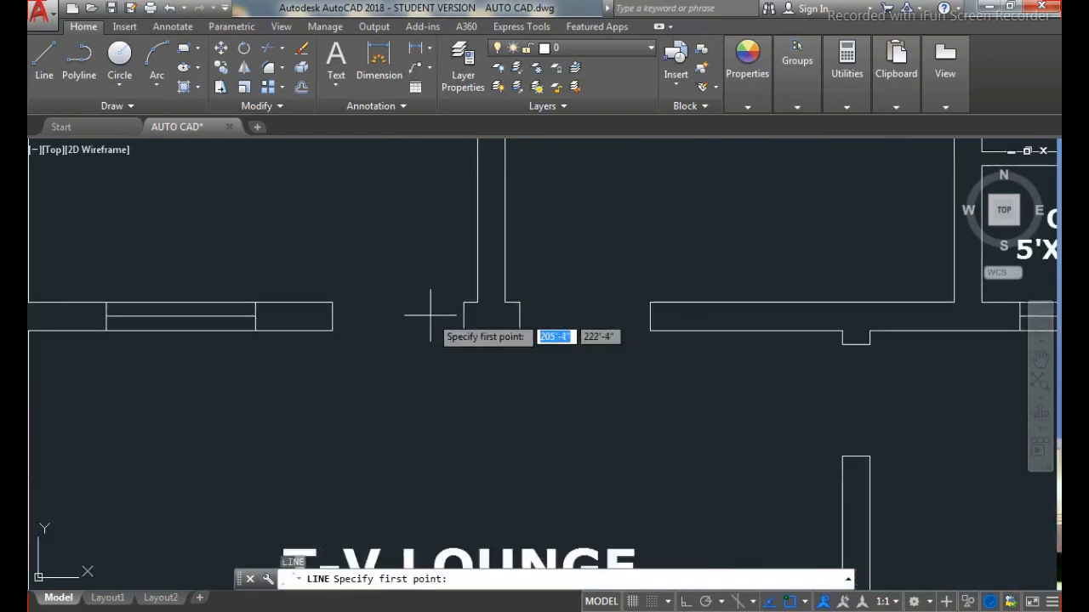
click(464, 317)
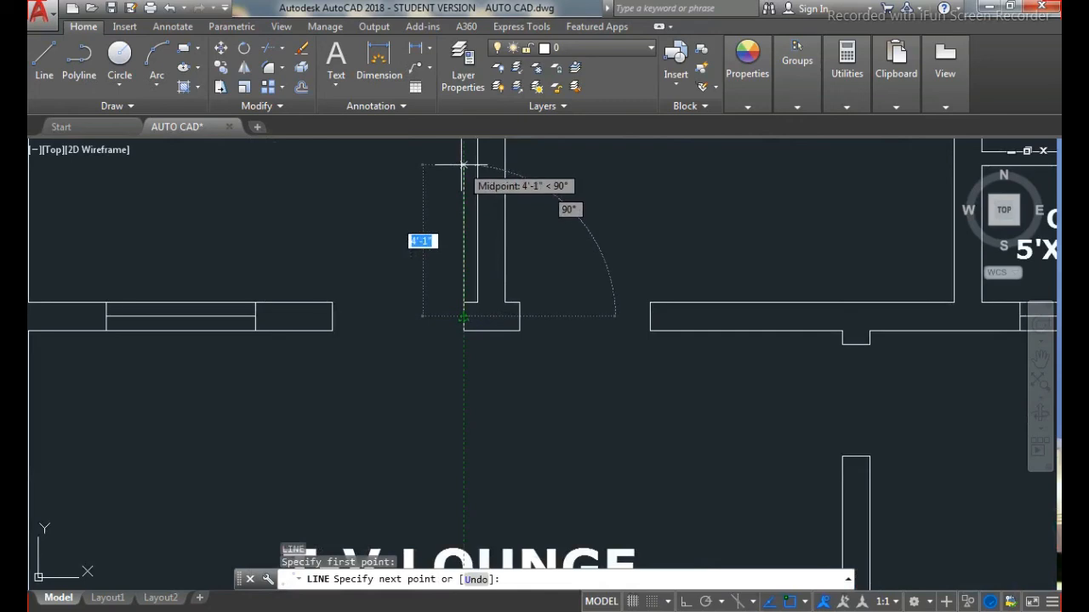
key(F8)
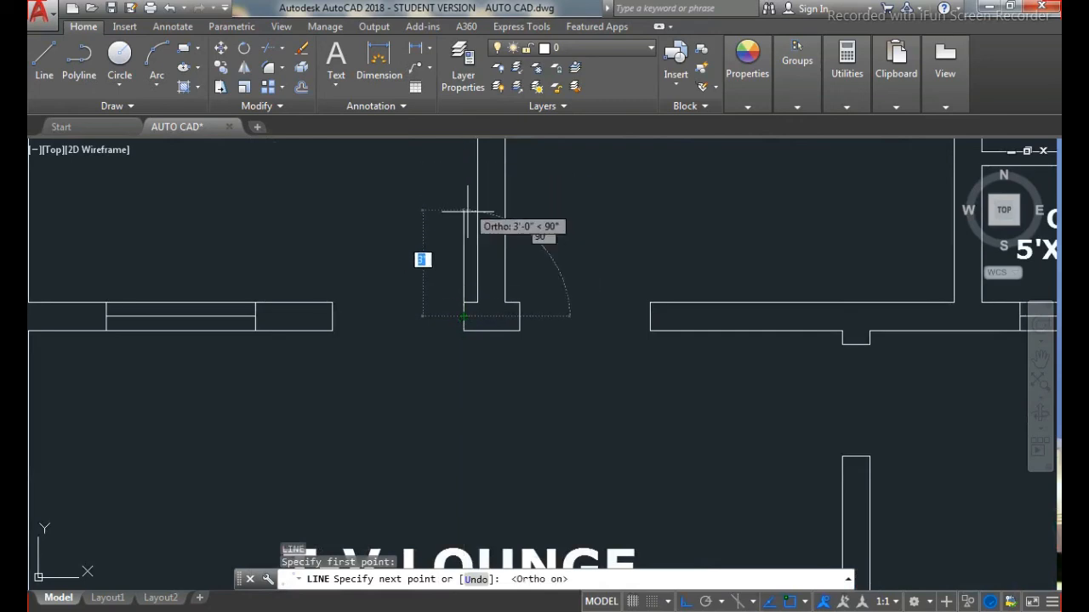
text(3)
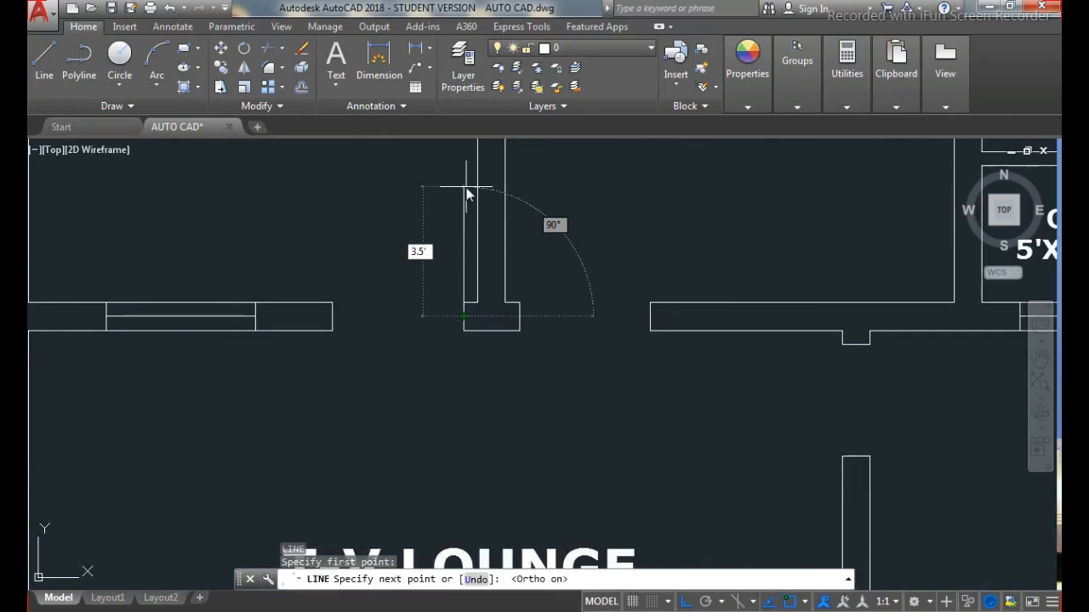
key(Return)
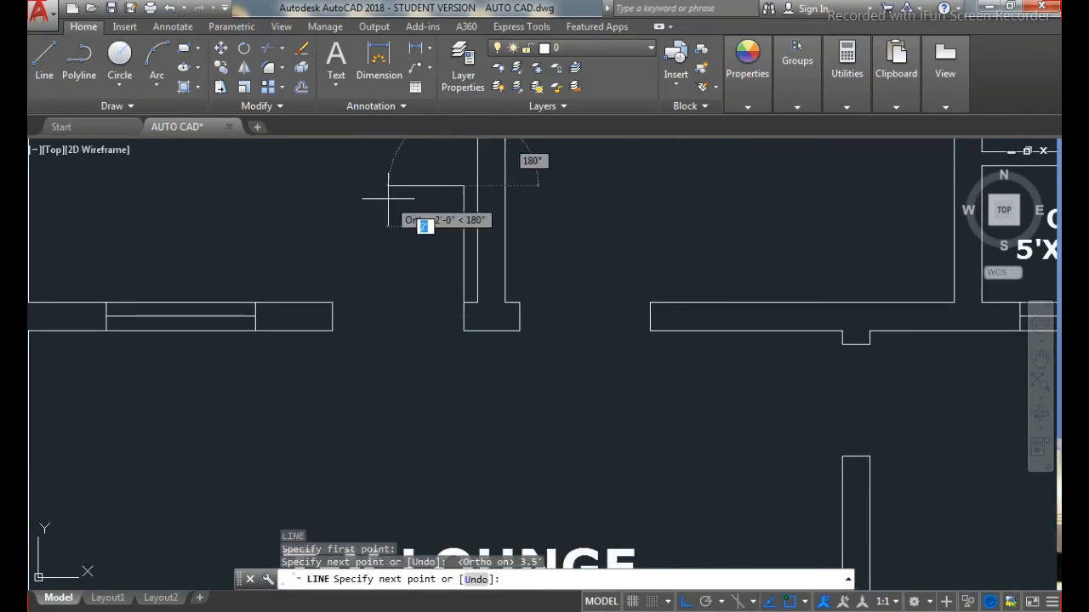
text(2)
key(Return)
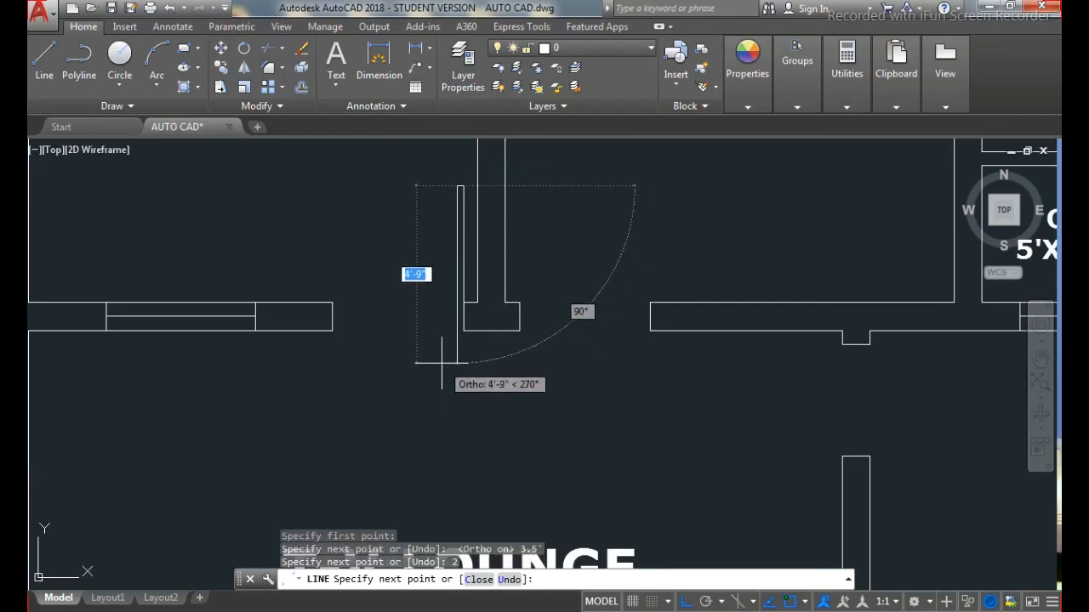
Step: Complete the west bedroom's door leaf with a 3.5' line south and a 2" line back east to the wall
text(3.5)
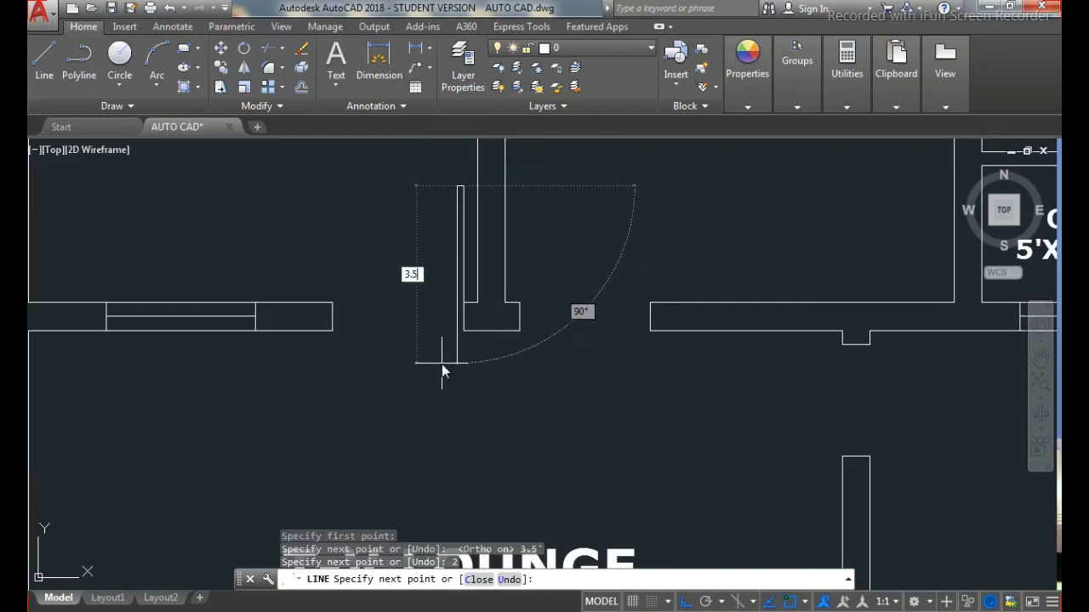
key(Return)
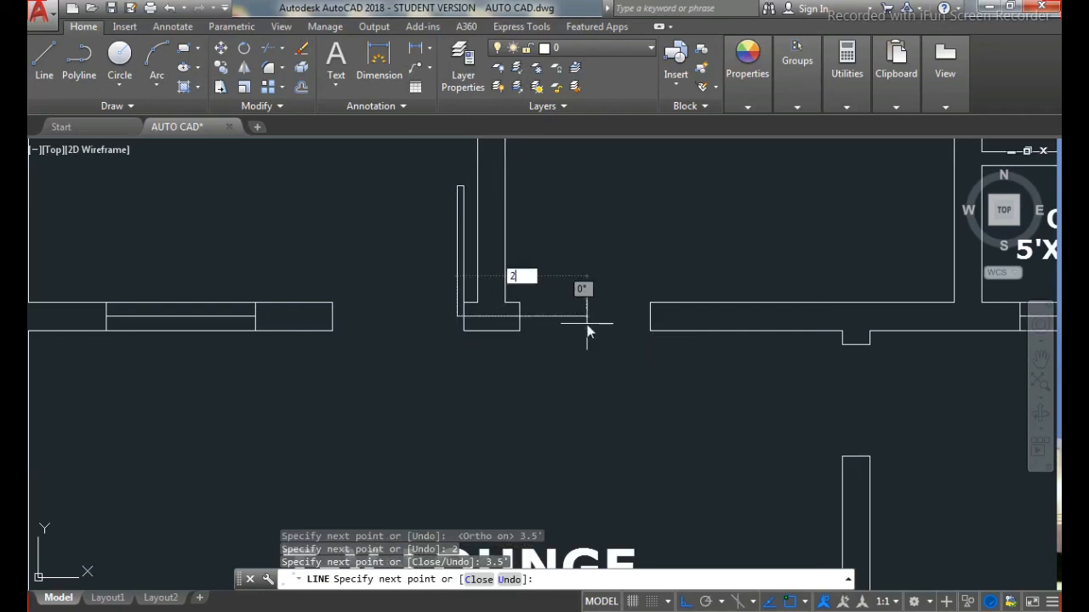
key(Return)
key(Escape)
scroll(467, 321, up, 3)
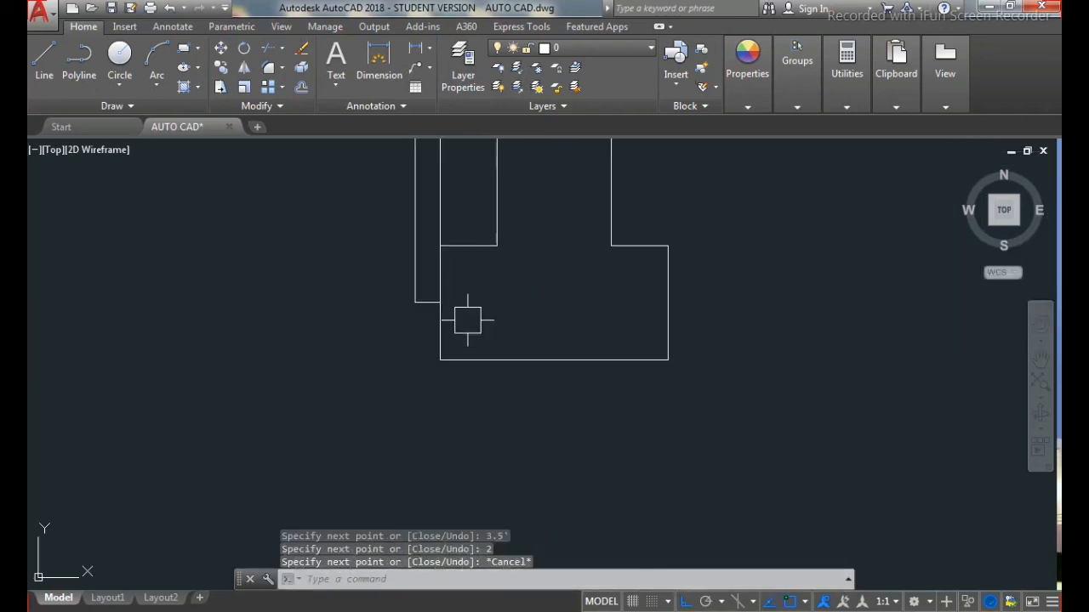
click(432, 313)
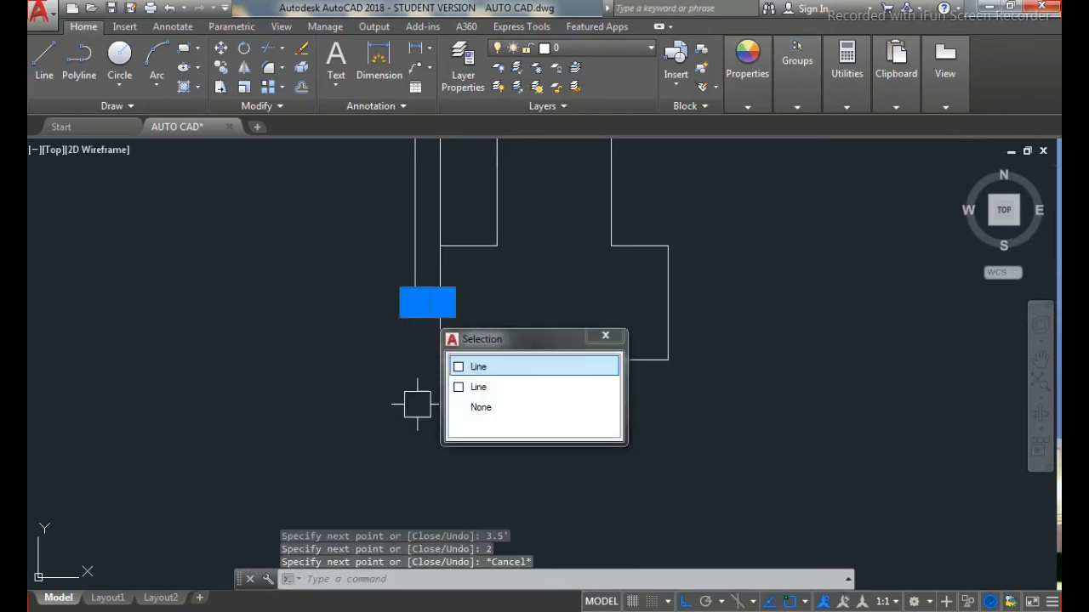
click(481, 408)
scroll(503, 513, down, 3)
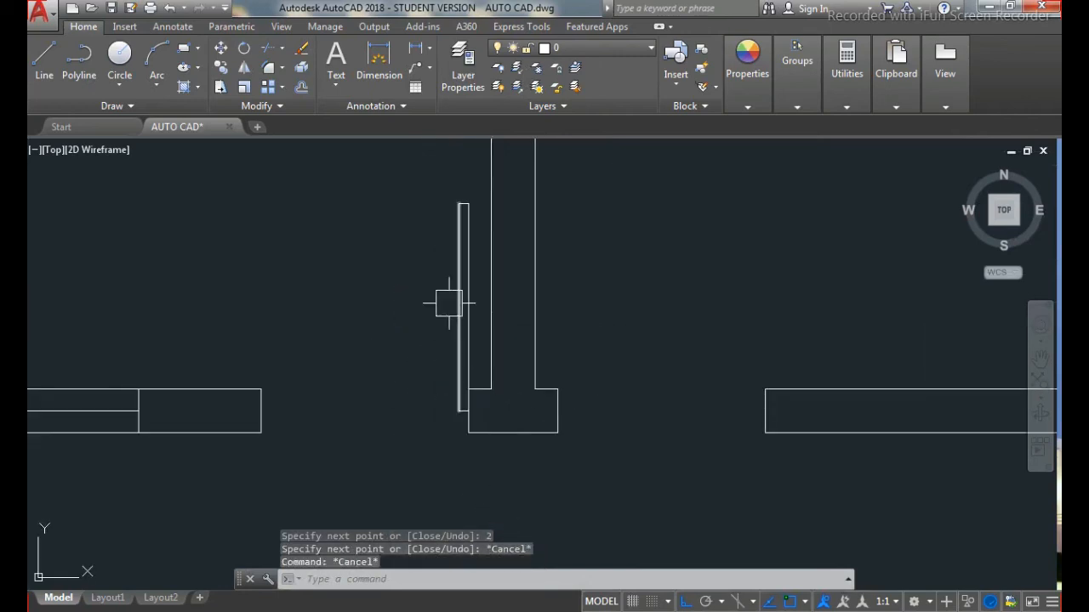
Step: Copy the door leaf's two long sides and upper end from its lower-west corner to the midpoint of the wall stub's east end
scroll(448, 302, up, 4)
click(484, 191)
scroll(412, 215, down, 2)
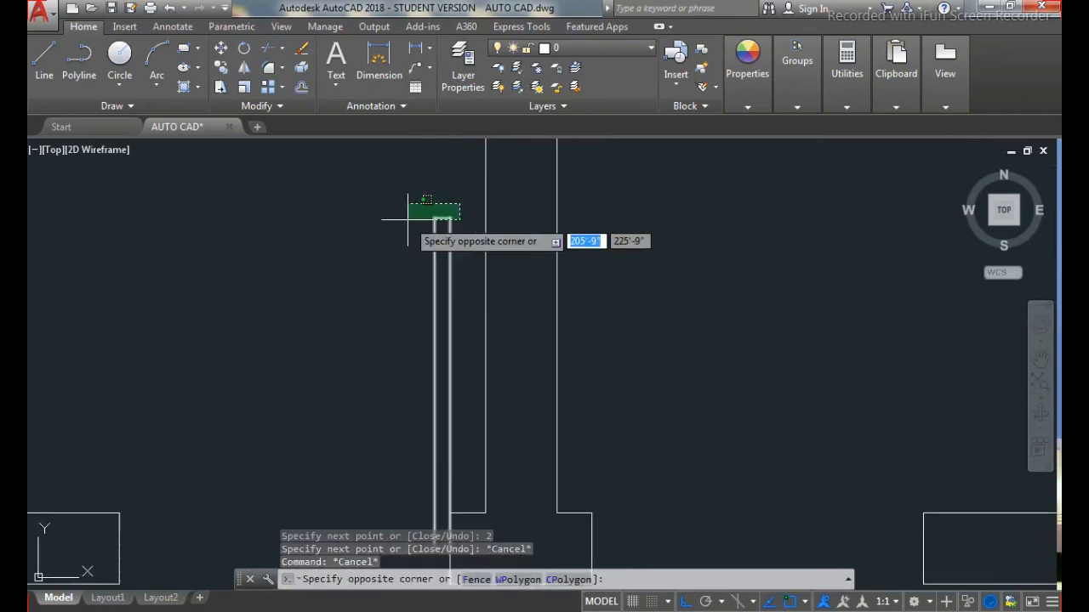
scroll(408, 220, down, 1)
click(403, 346)
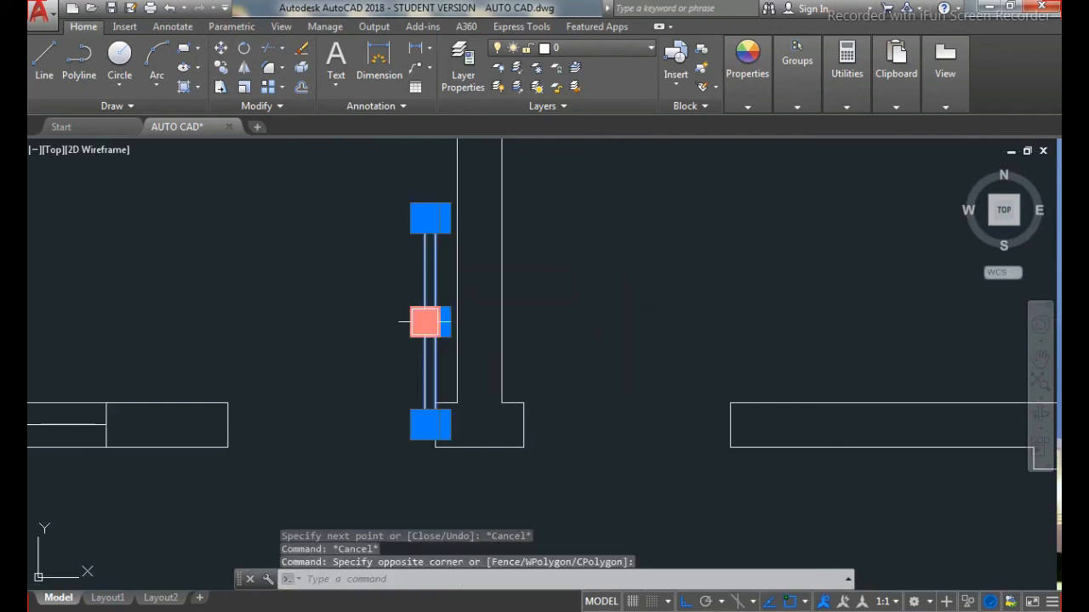
text(CO)
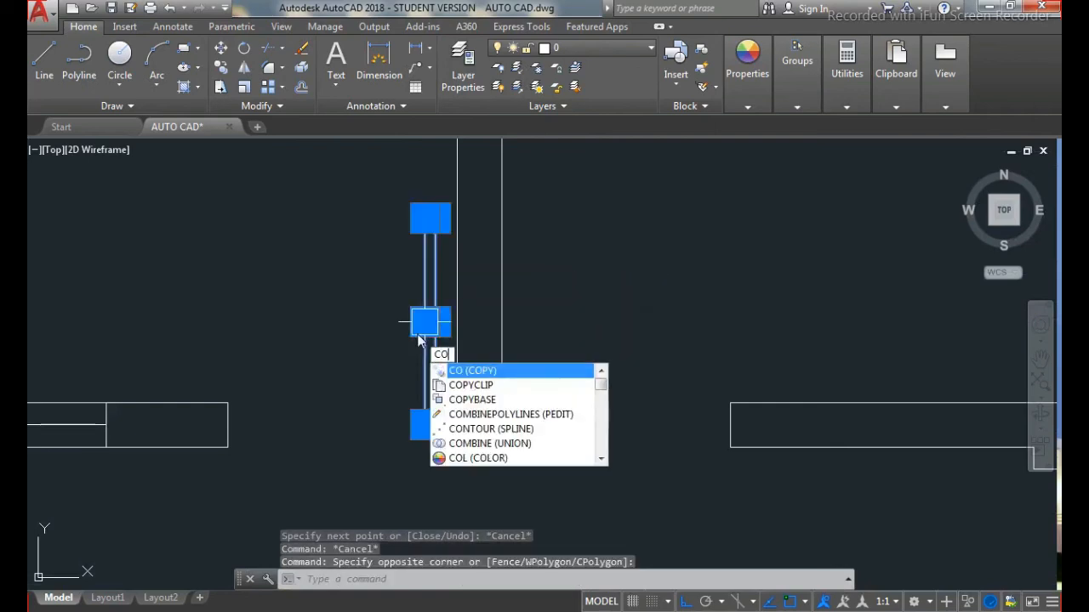
key(Return)
scroll(451, 448, up, 2)
scroll(443, 449, up, 2)
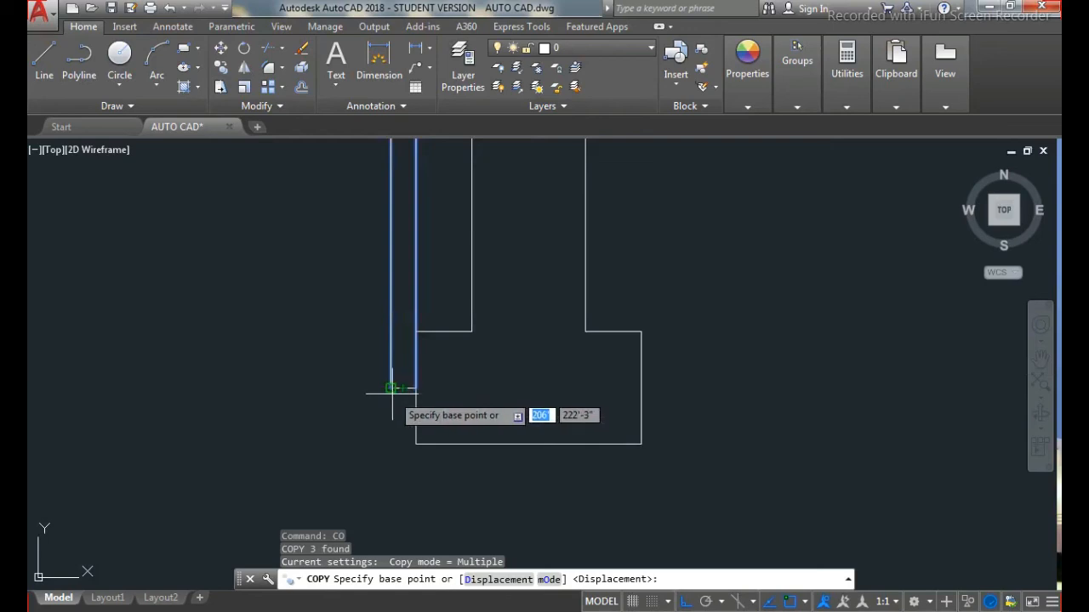
click(390, 388)
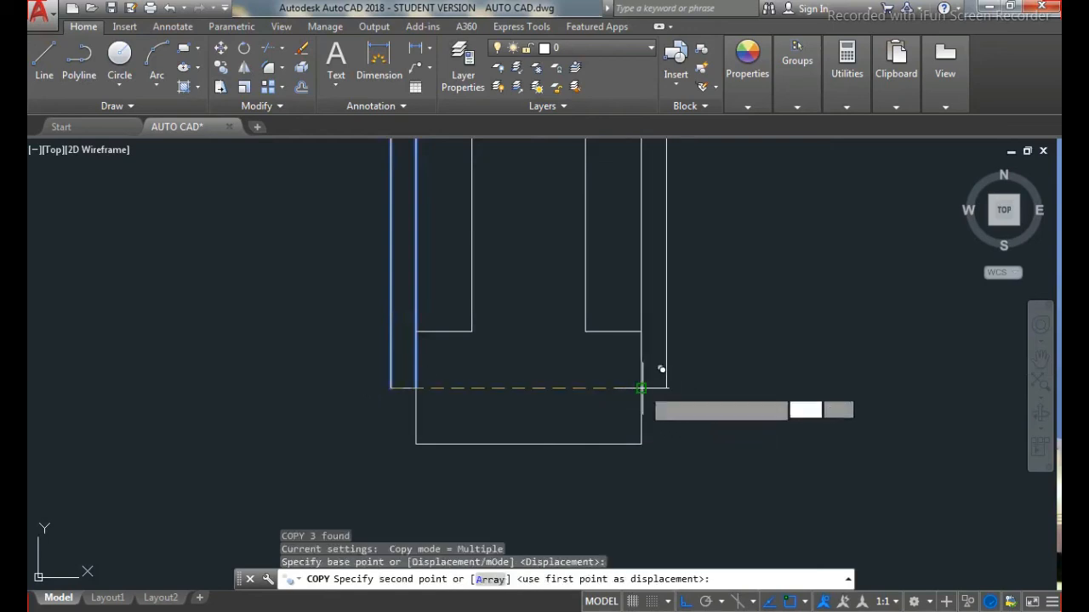
click(641, 388)
key(Escape)
scroll(520, 375, down, 2)
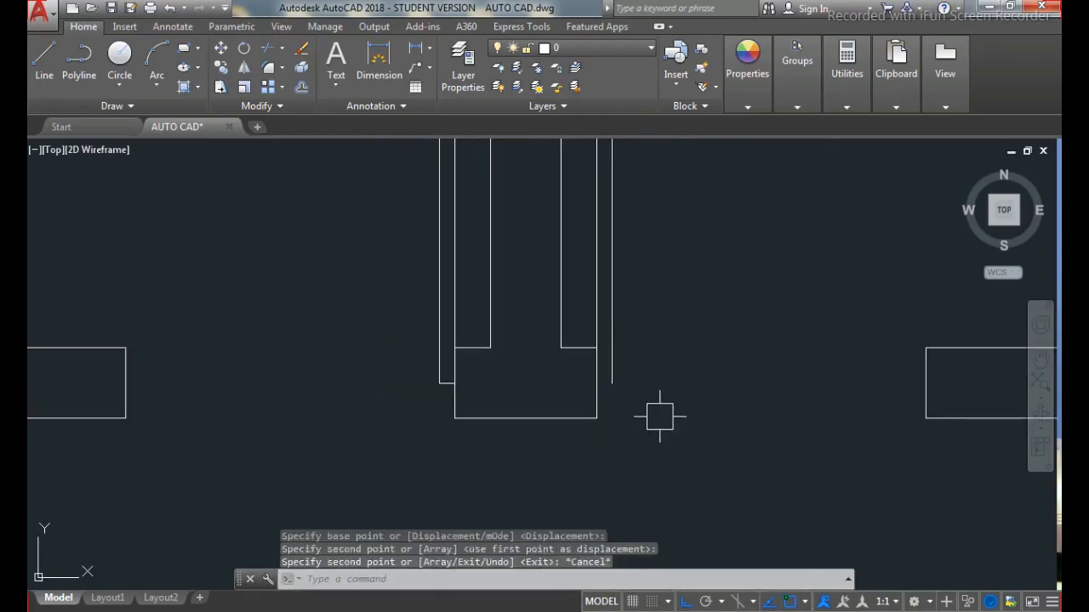
Step: Close the open lower end of the copied door leaf with a line to the wall stub
text(l)
key(Return)
scroll(627, 396, up, 4)
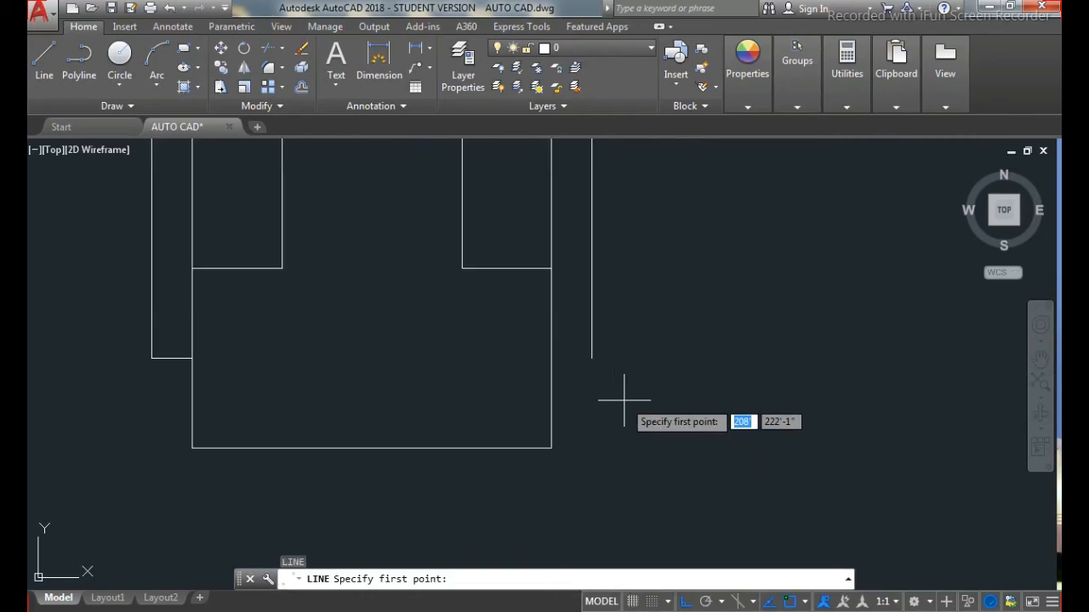
click(592, 359)
key(Escape)
scroll(544, 375, down, 4)
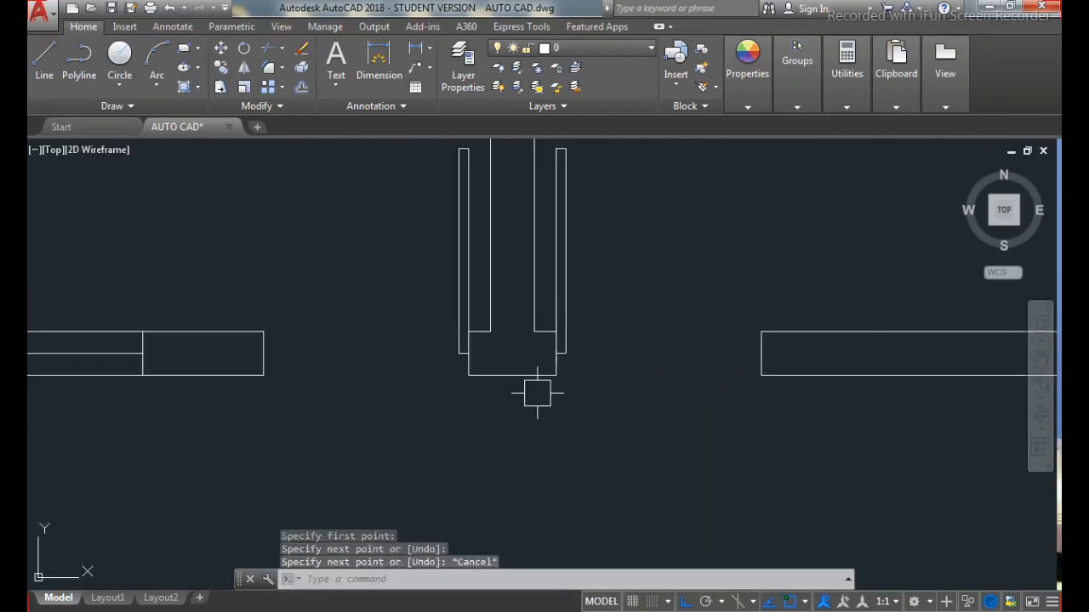
scroll(473, 375, down, 3)
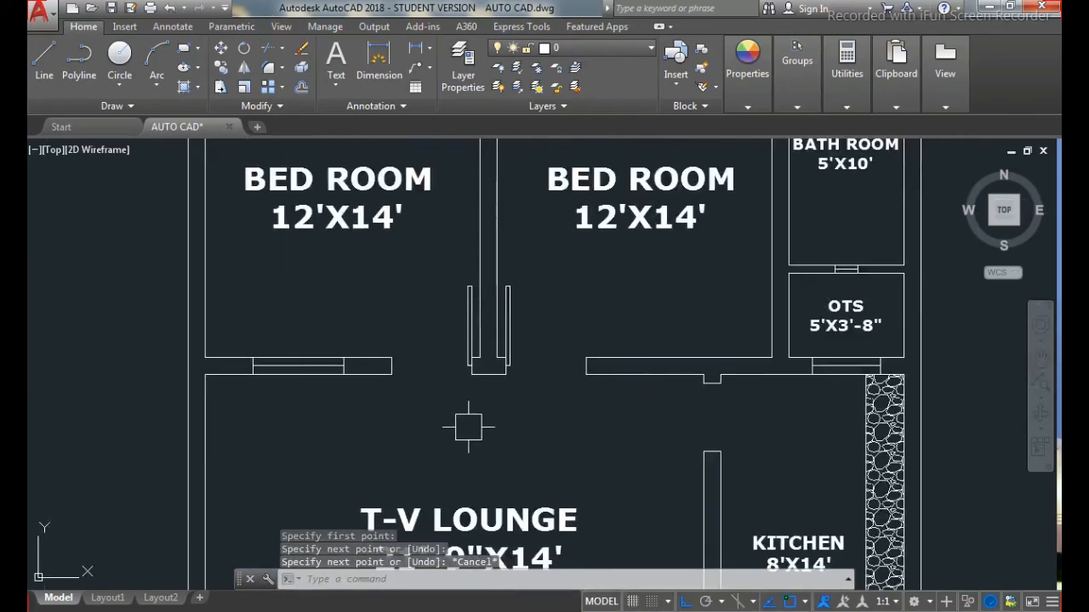
key(Escape)
key(Escape)
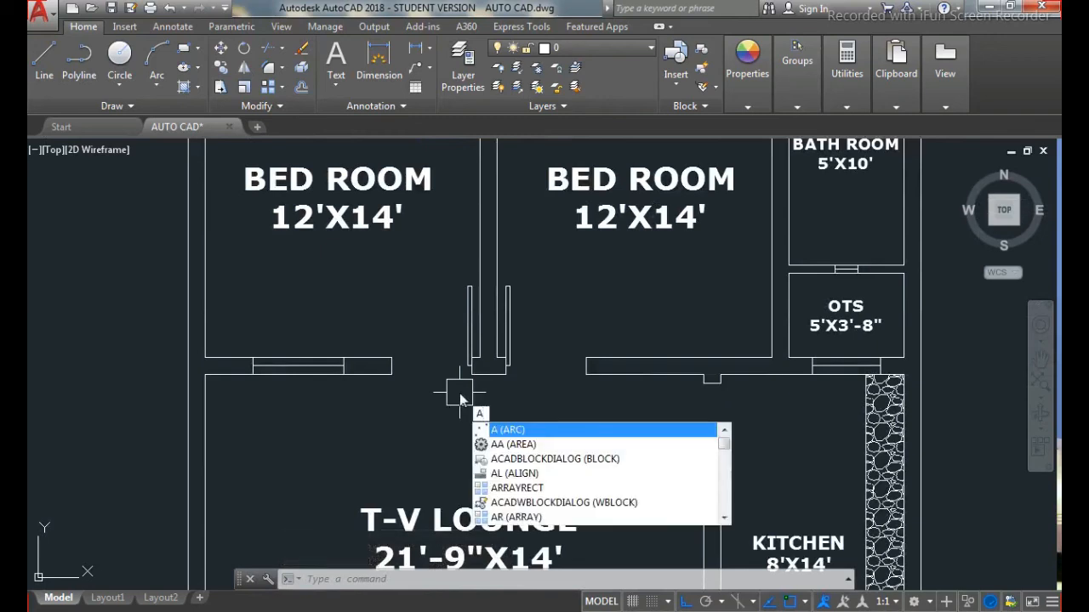
Step: Draw the west door's swing as a three-point arc through both upper leaf corners to the upper corner of the opposite wall end
key(Return)
scroll(472, 290, up, 4)
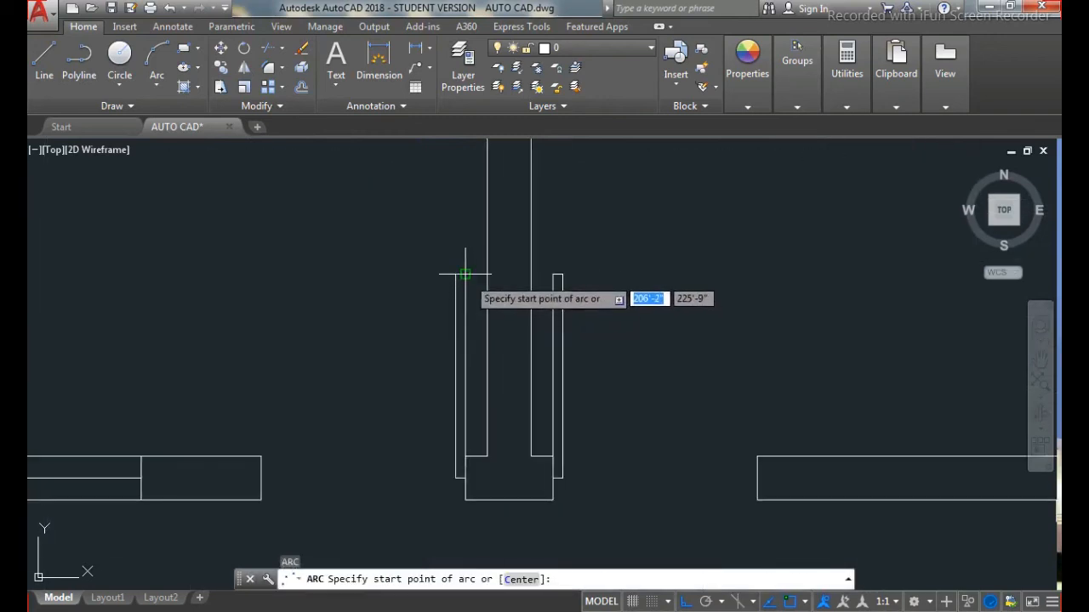
scroll(452, 276, up, 2)
click(450, 284)
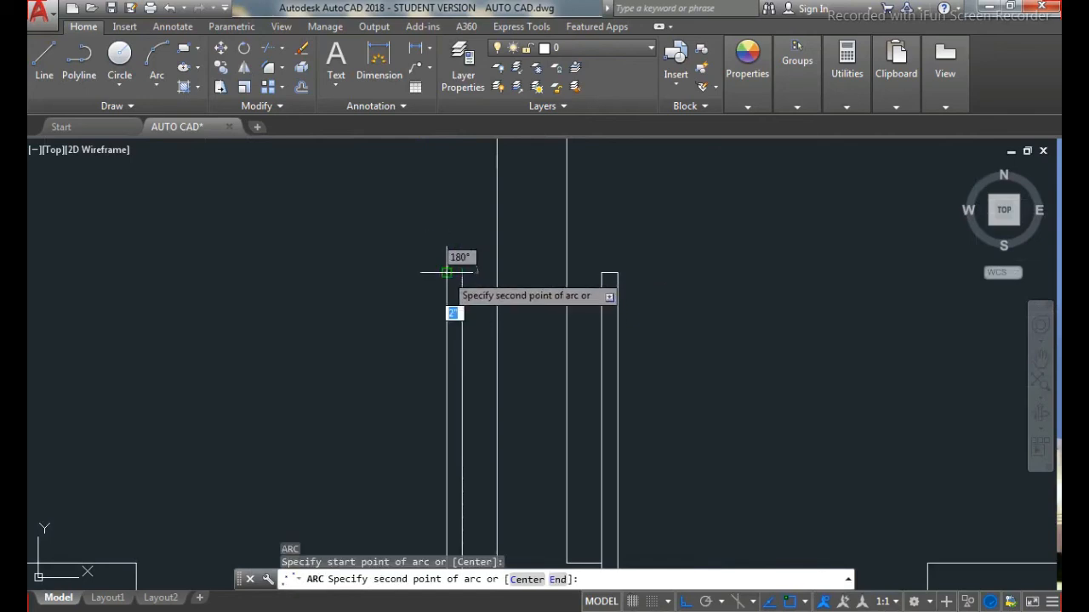
click(447, 272)
scroll(449, 253, down, 2)
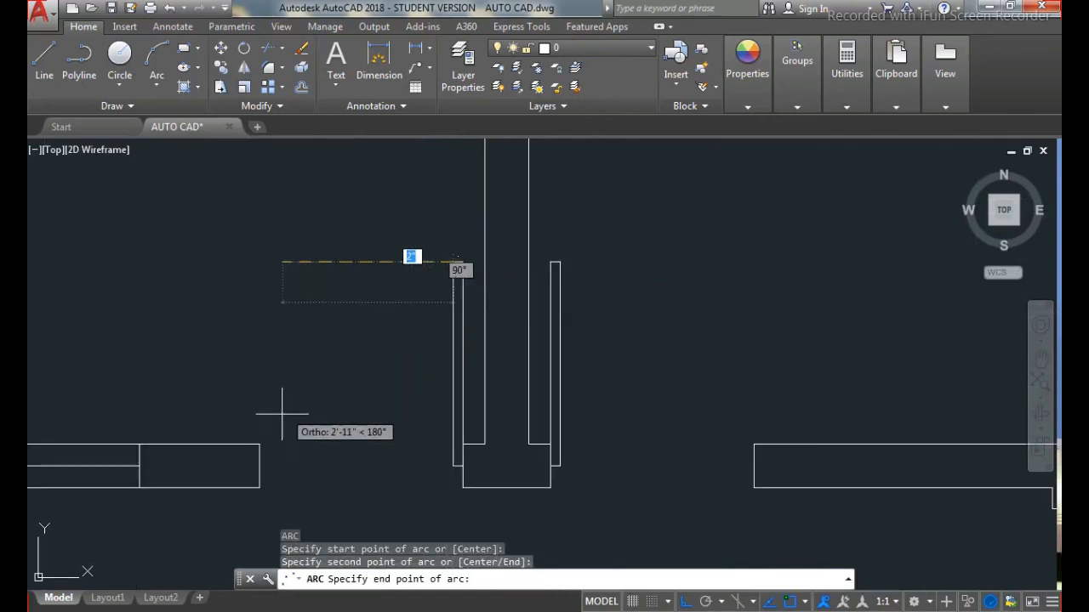
click(260, 444)
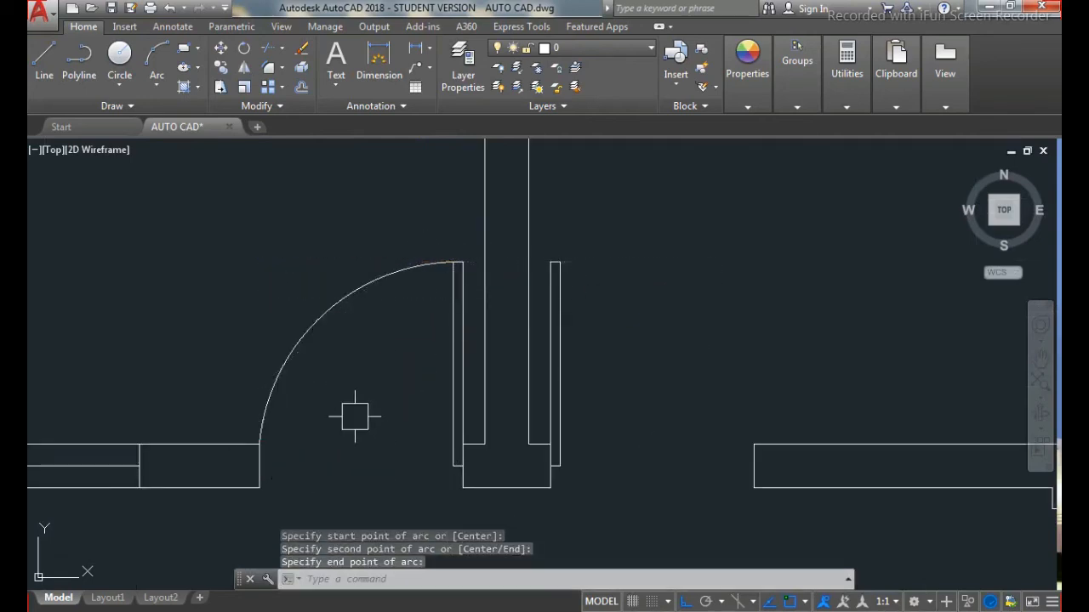
key(Escape)
scroll(393, 285, down, 1)
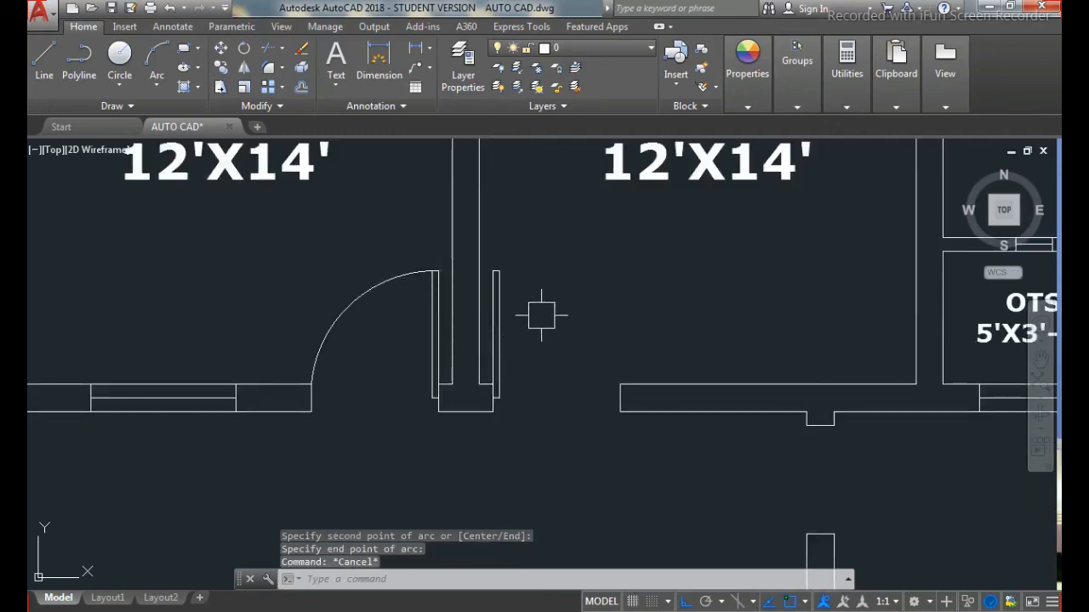
key(Escape)
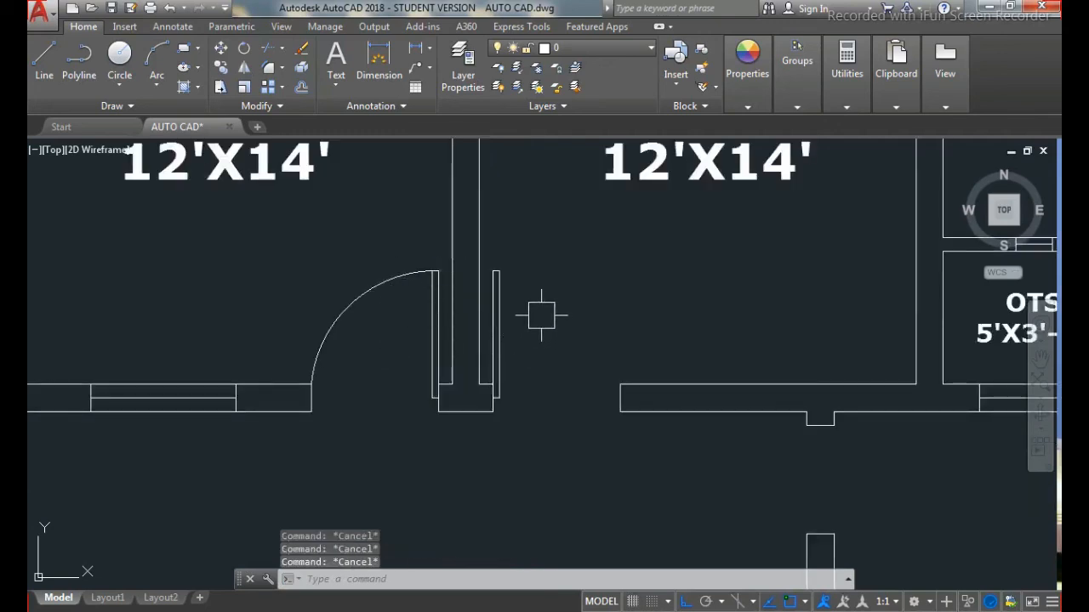
Step: Draw the east bedroom door's swing arc from its leaf's upper corners to the upper corner of the wall end across the opening
text(A)
key(Return)
scroll(510, 281, up, 2)
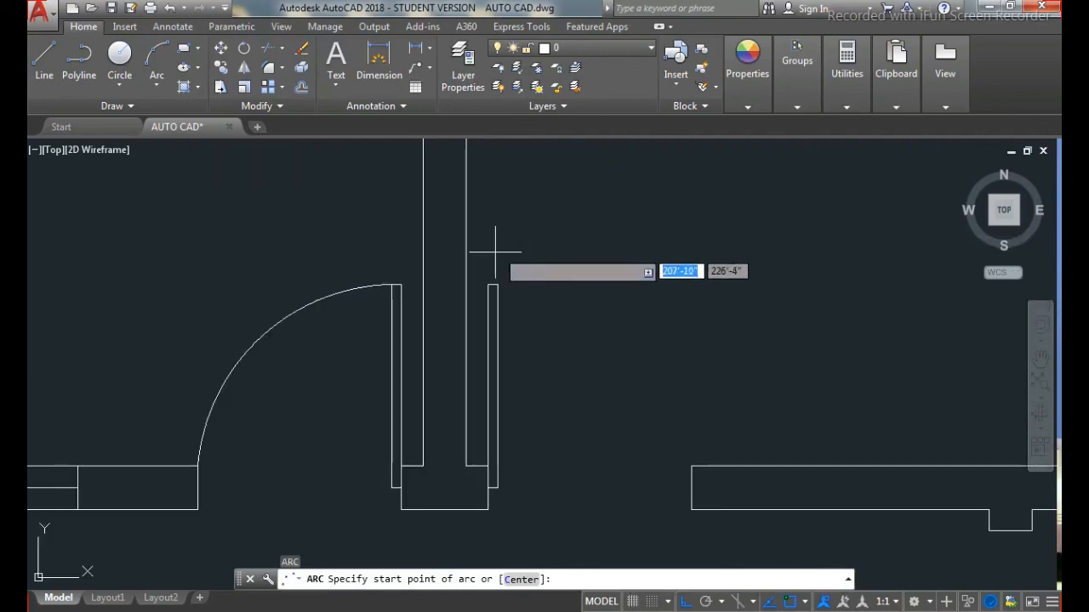
click(492, 286)
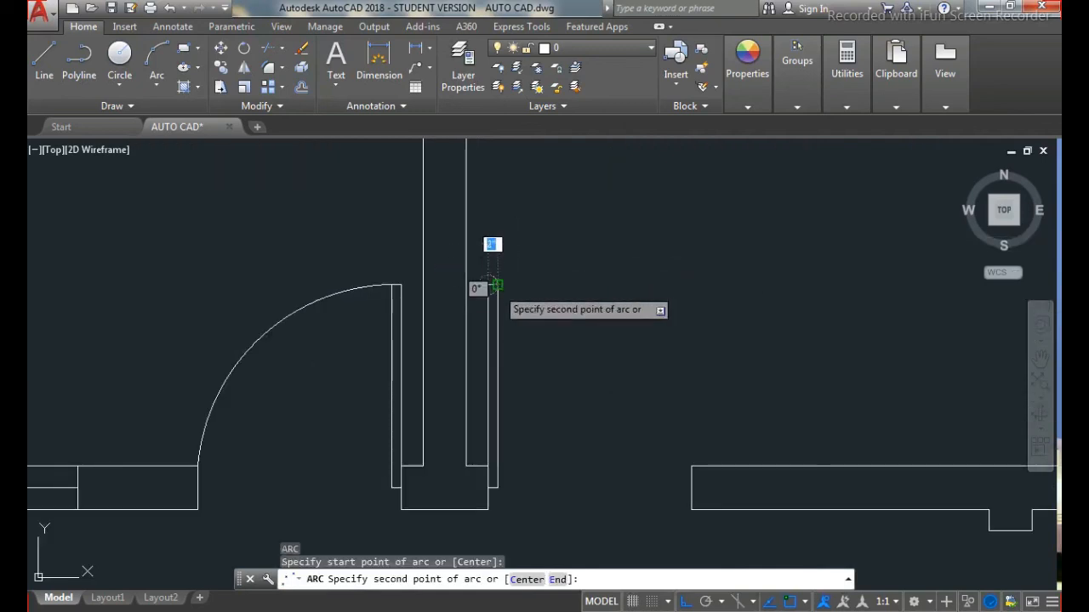
click(494, 286)
click(691, 465)
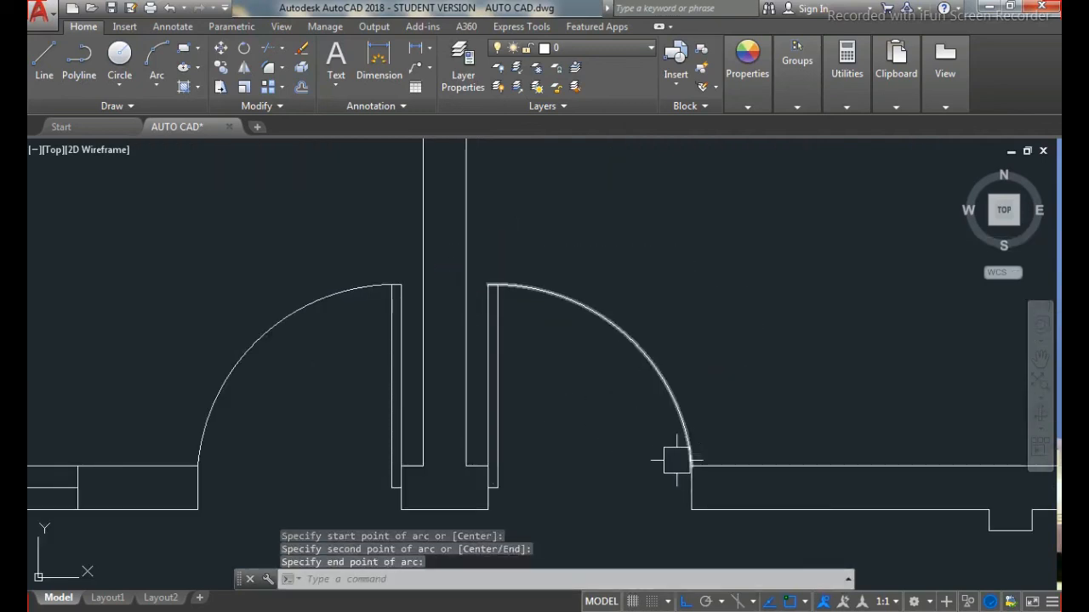
key(Escape)
scroll(548, 381, down, 3)
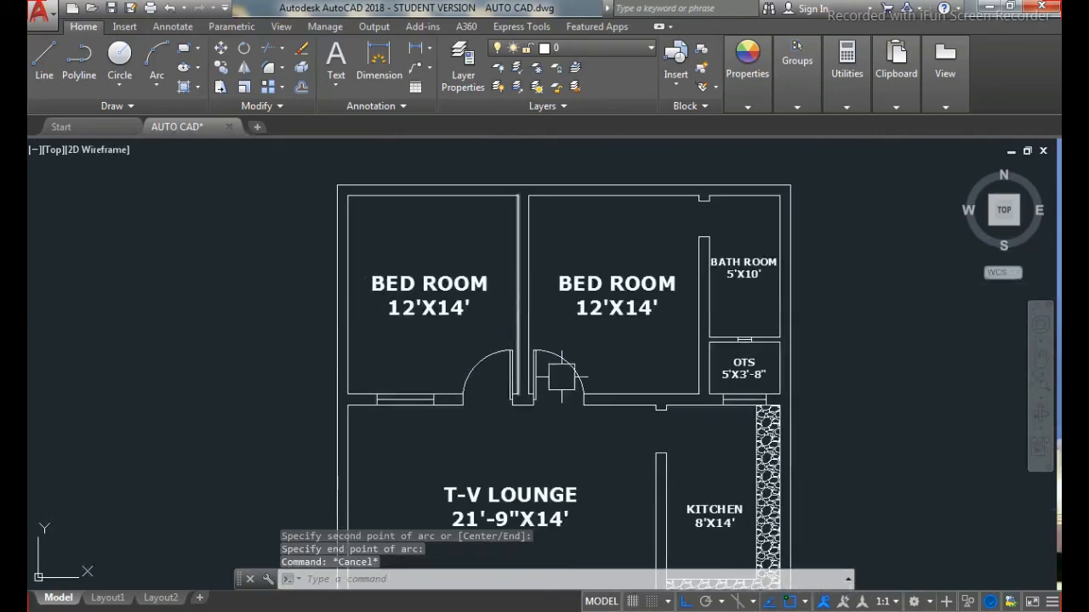
scroll(649, 250, up, 4)
key(Return)
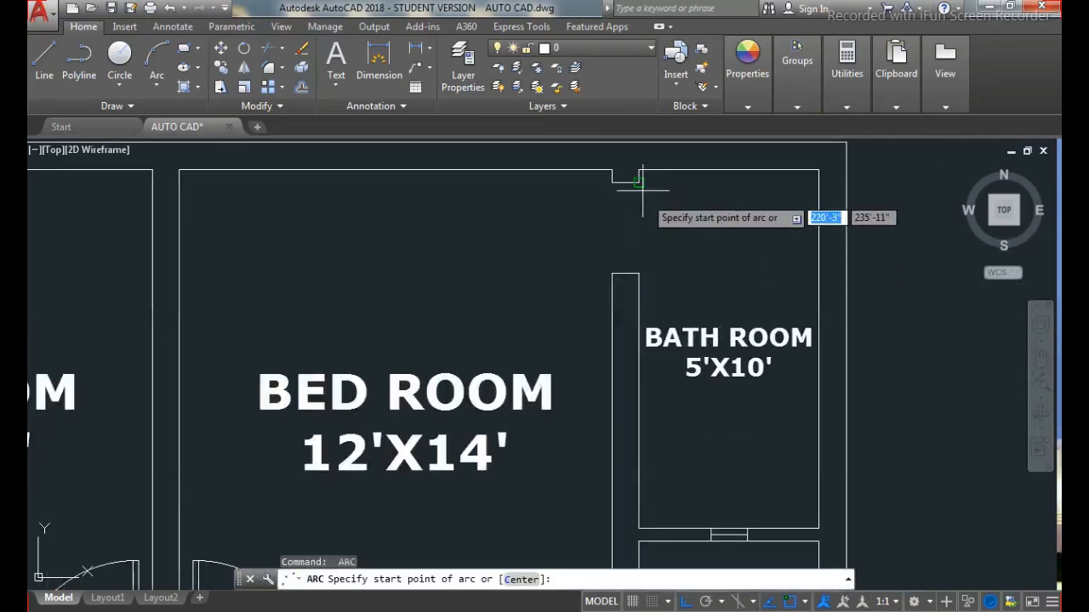
click(626, 181)
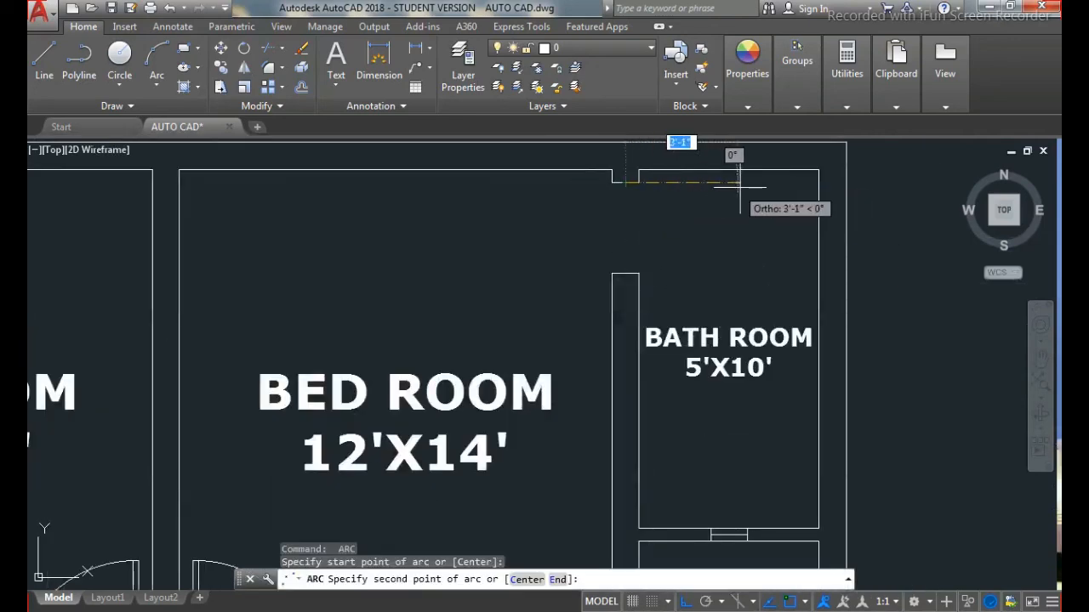
key(Escape)
Step: Draw the 5'X10' bathroom's door leaf from the upper wall stub's midpoint with lines 2.5' east, 2 south, 2.5' west and 2 north
text(l)
key(Return)
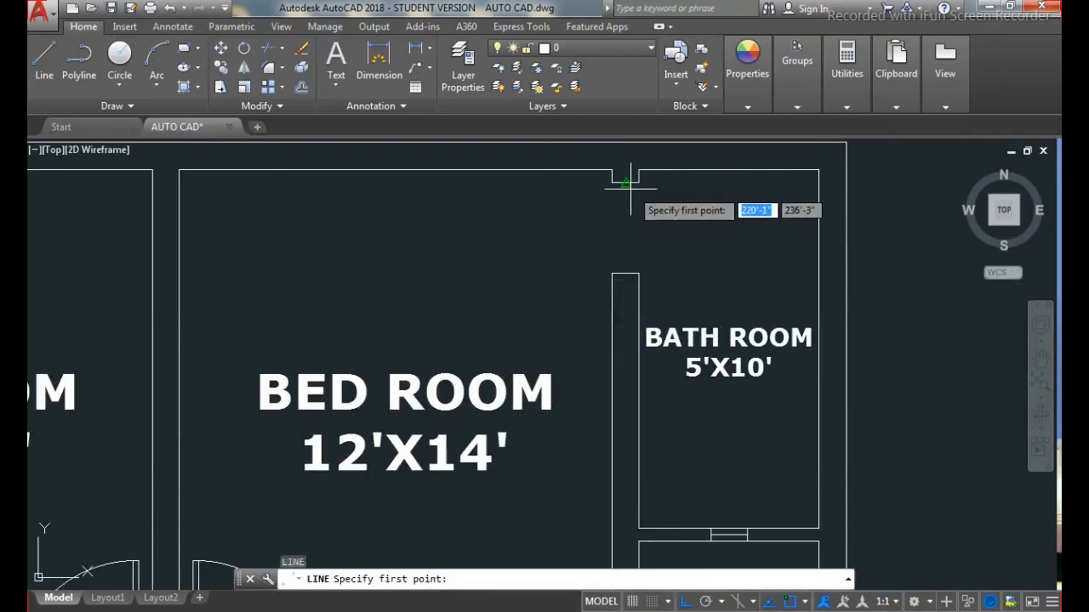
click(626, 181)
text(2)
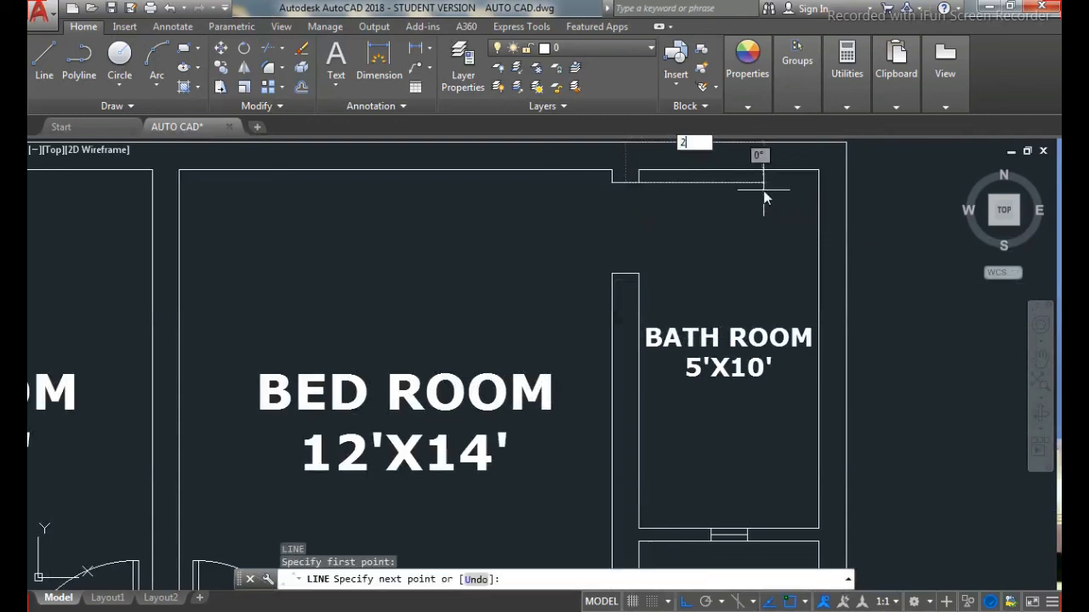
text(.5')
key(Return)
text(2)
key(Return)
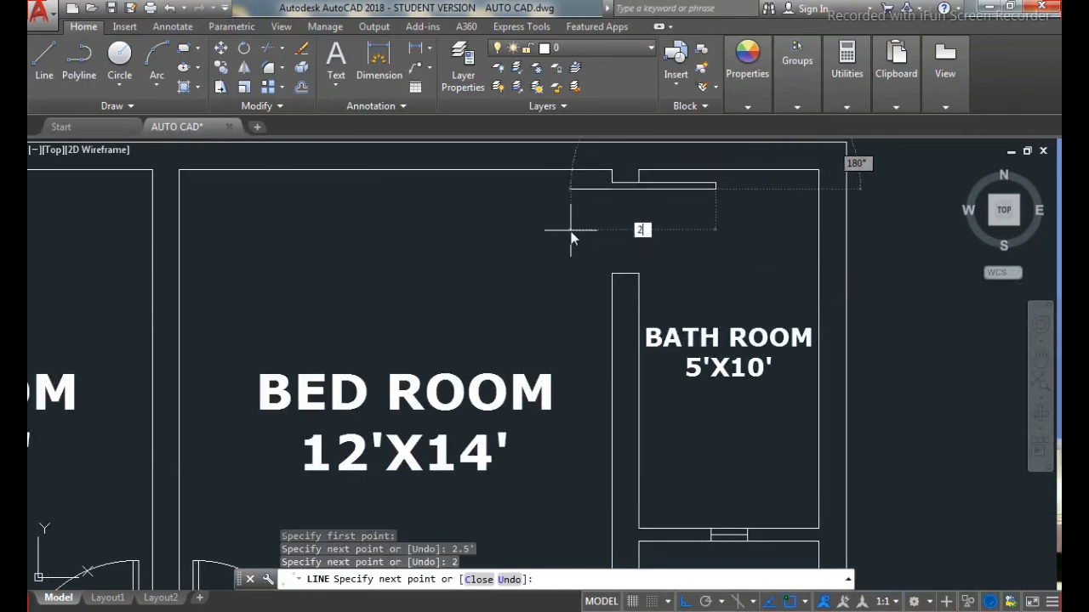
text(2.5')
key(Return)
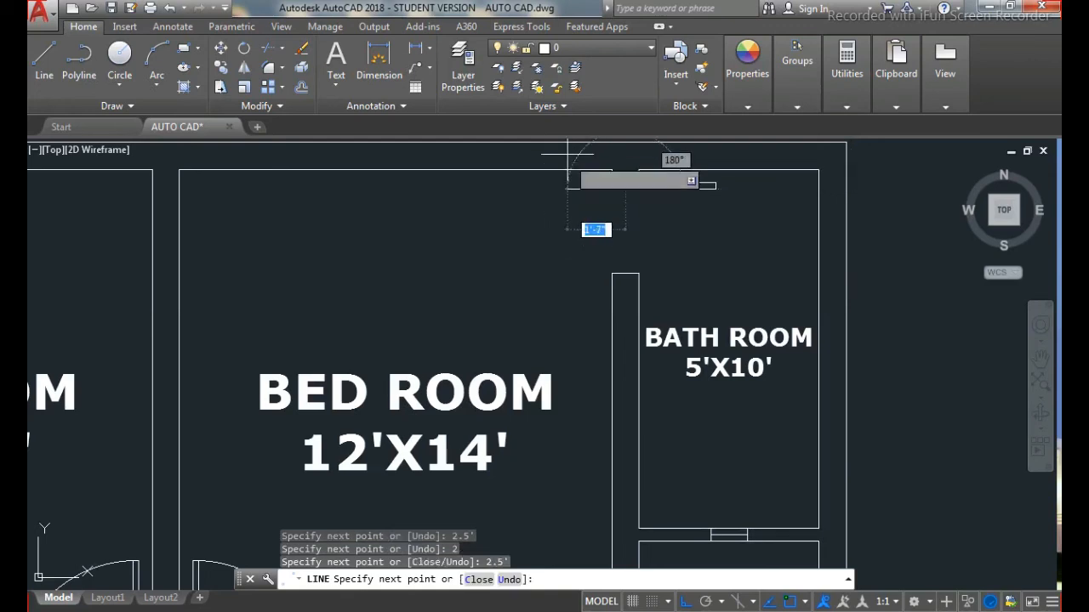
scroll(625, 194, down, 2)
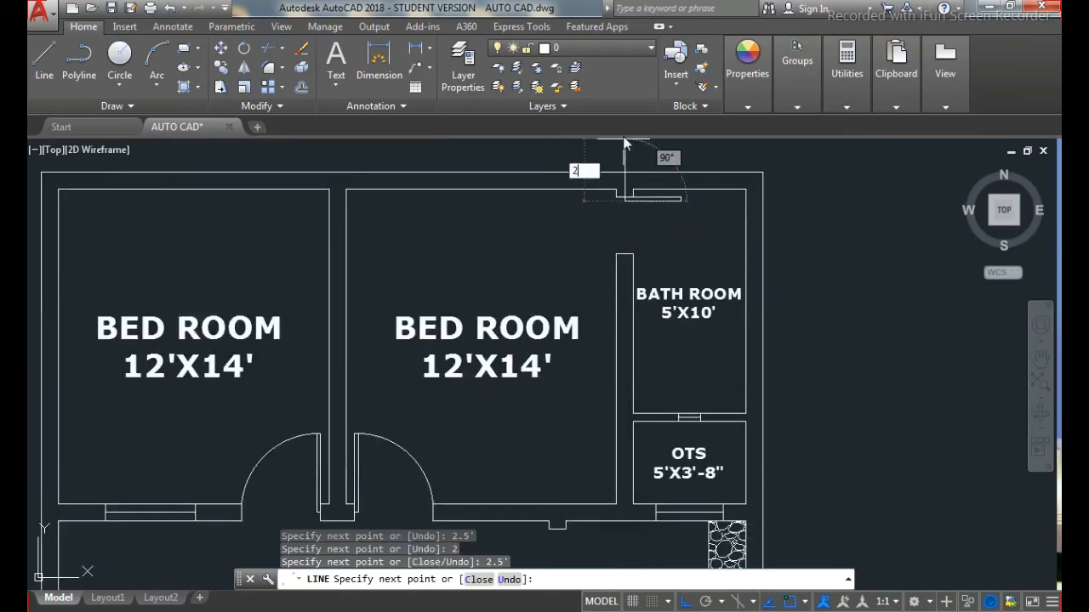
key(Escape)
key(Escape)
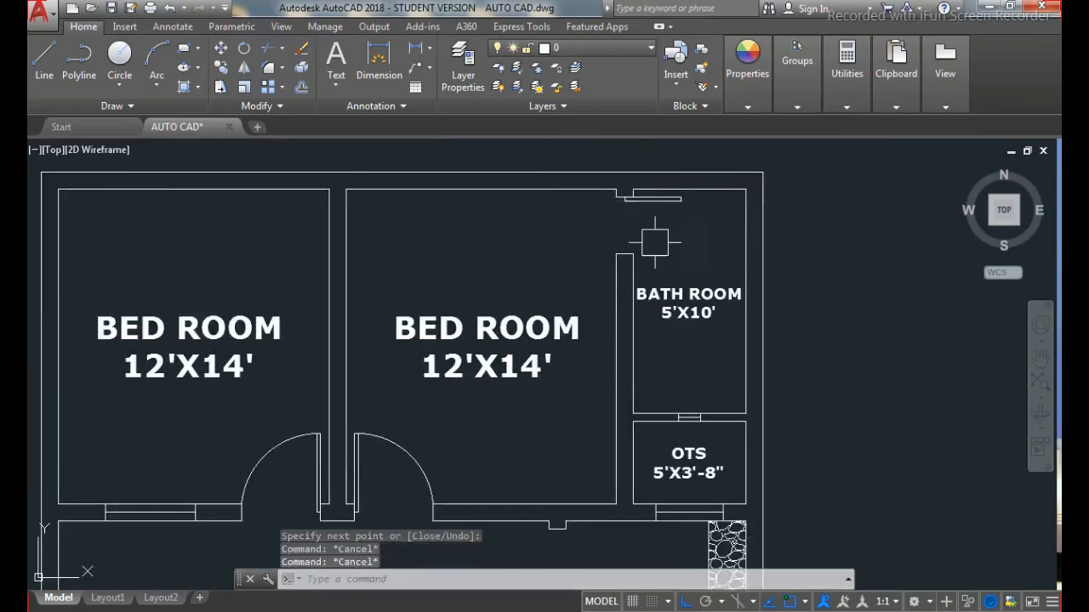
Step: Draw the 5'X10' bathroom door's swing as a three-point arc through the leaf's east corners to the opposite wall end's upper-east corner
scroll(655, 216, up, 3)
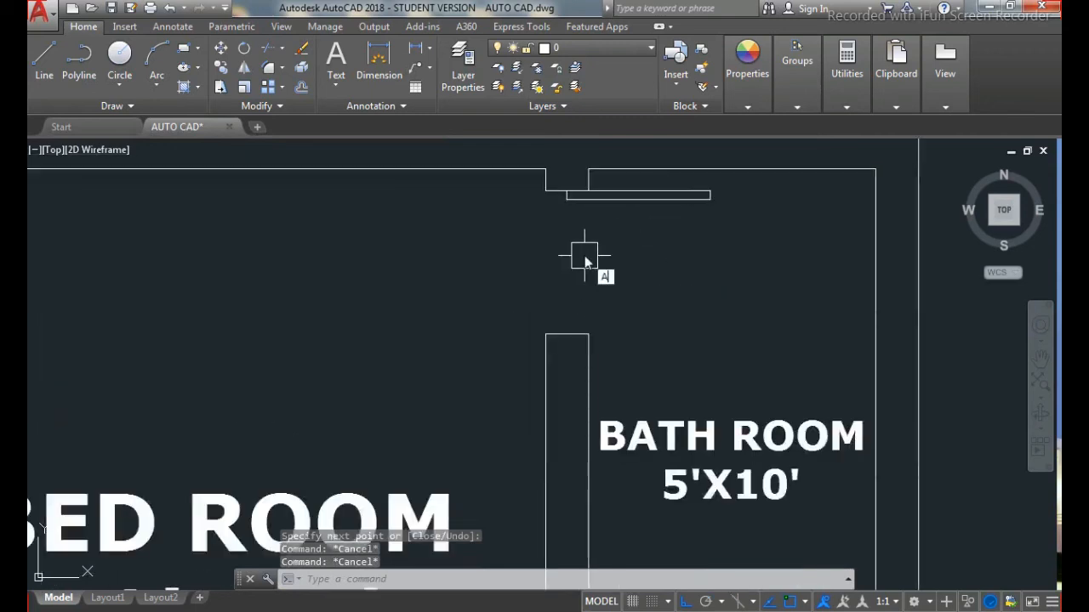
key(Return)
scroll(708, 178, up, 2)
click(711, 207)
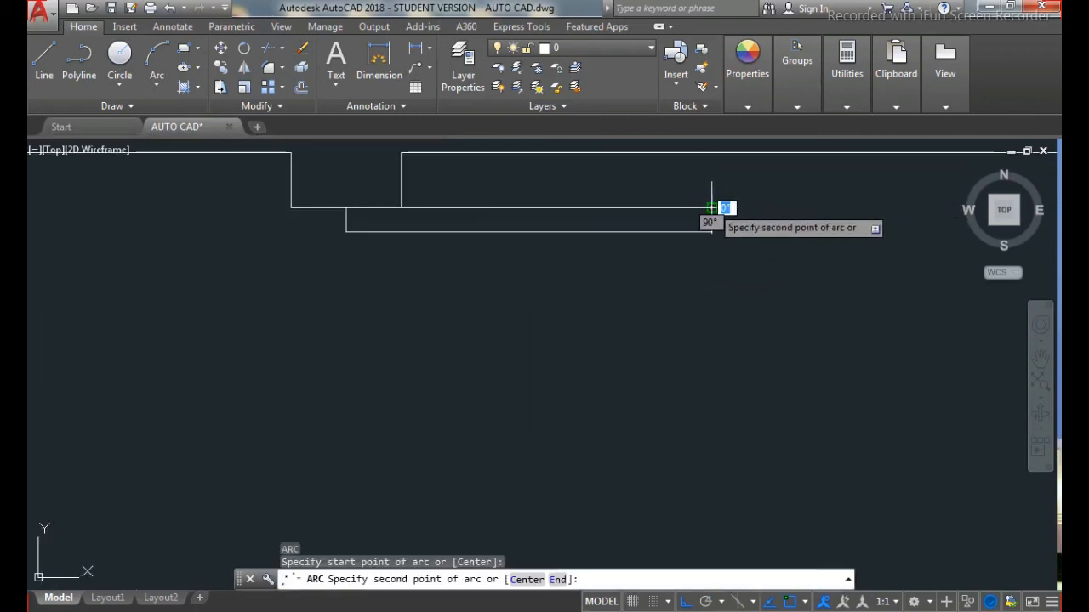
click(709, 232)
scroll(709, 234, down, 2)
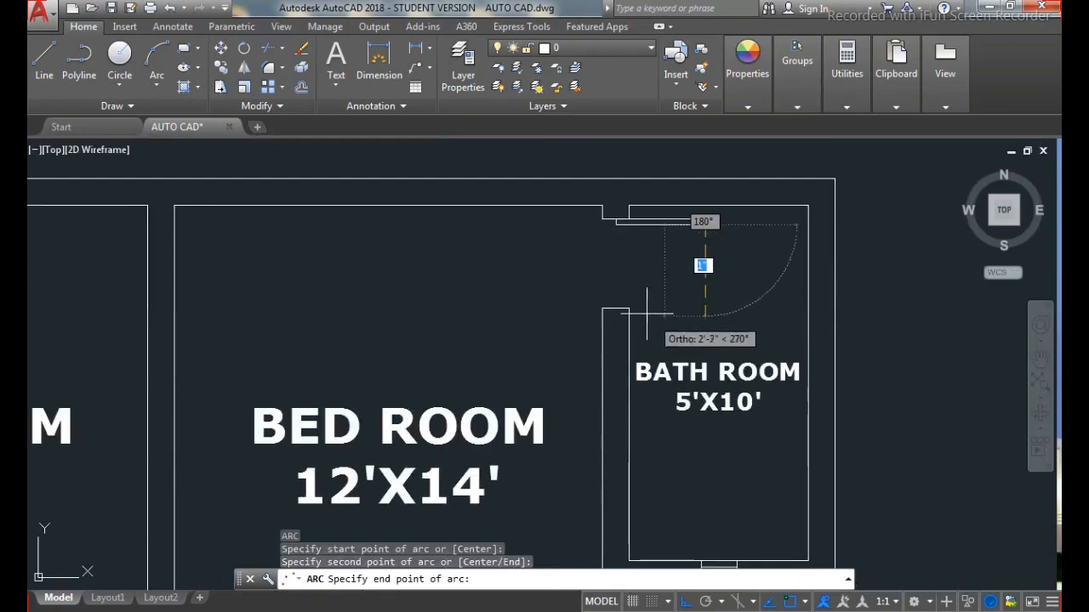
click(634, 289)
key(Escape)
scroll(653, 258, down, 4)
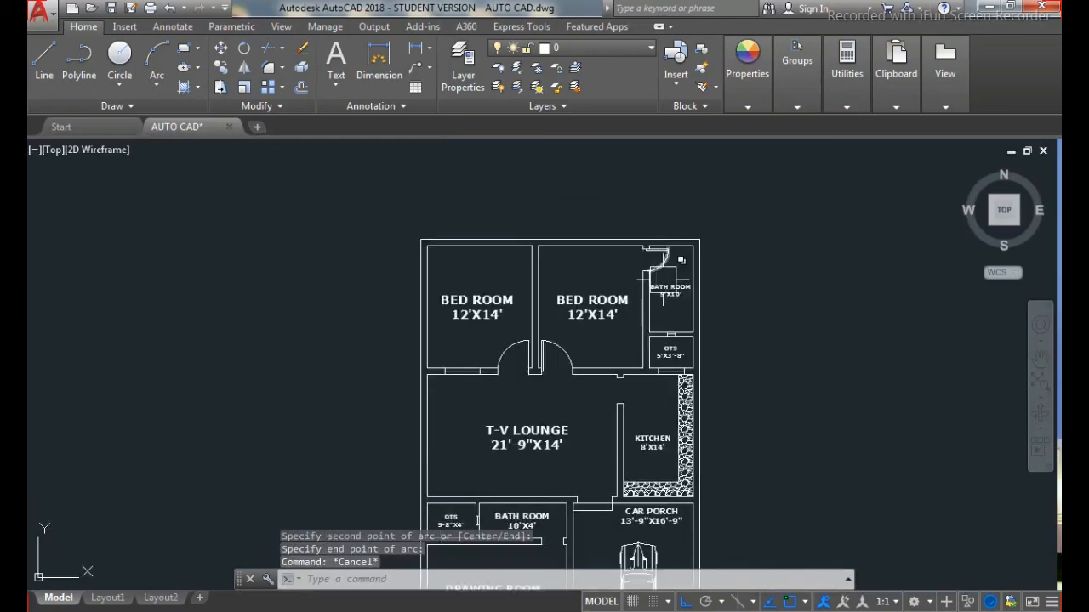
Step: Draw the kitchen door leaf from the upper wall stub's midpoint with lines 3' east, 2 south, 3' west and 2 north
scroll(597, 319, down, 2)
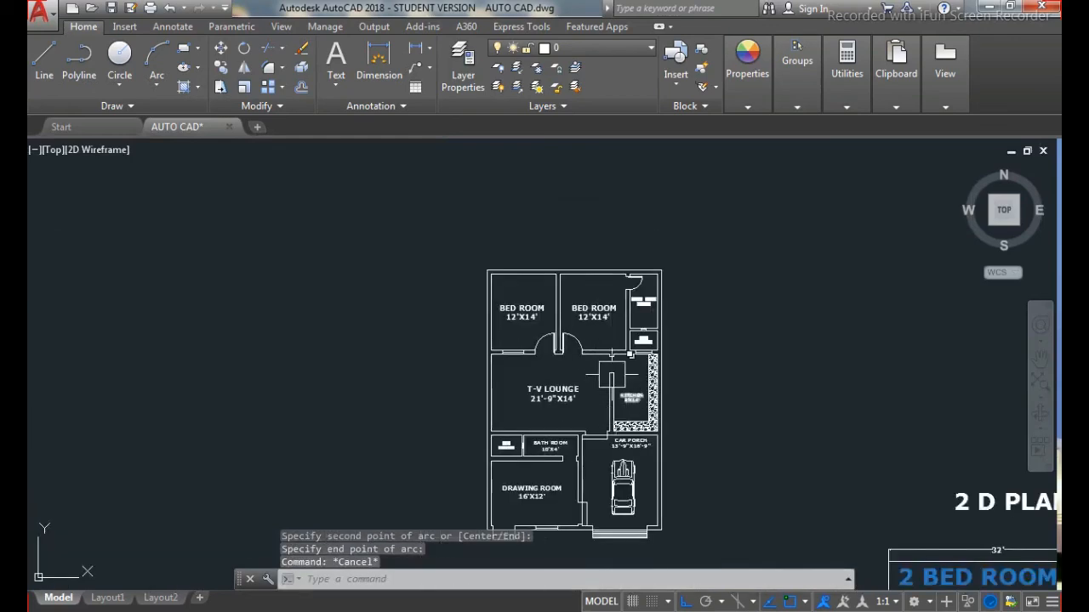
scroll(611, 375, up, 5)
text(l)
key(Return)
scroll(609, 317, up, 3)
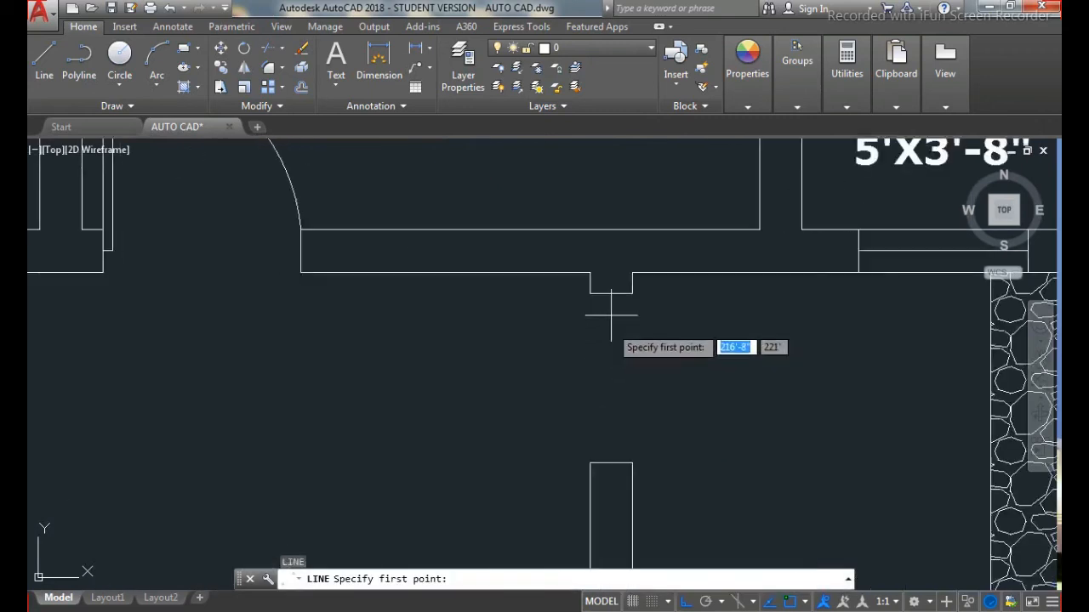
click(611, 294)
text(3')
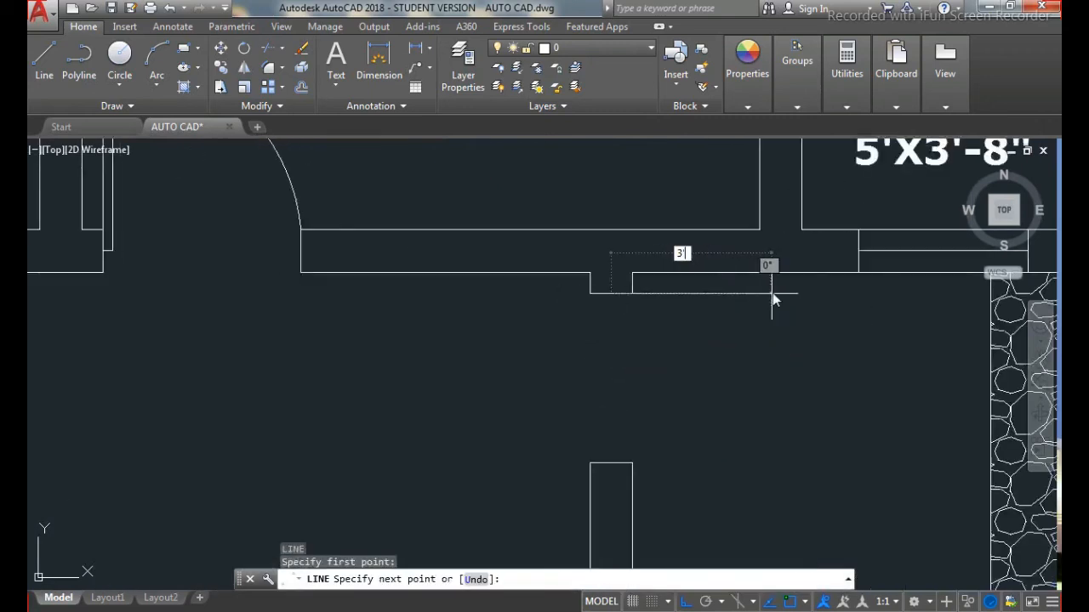
key(Return)
text(2)
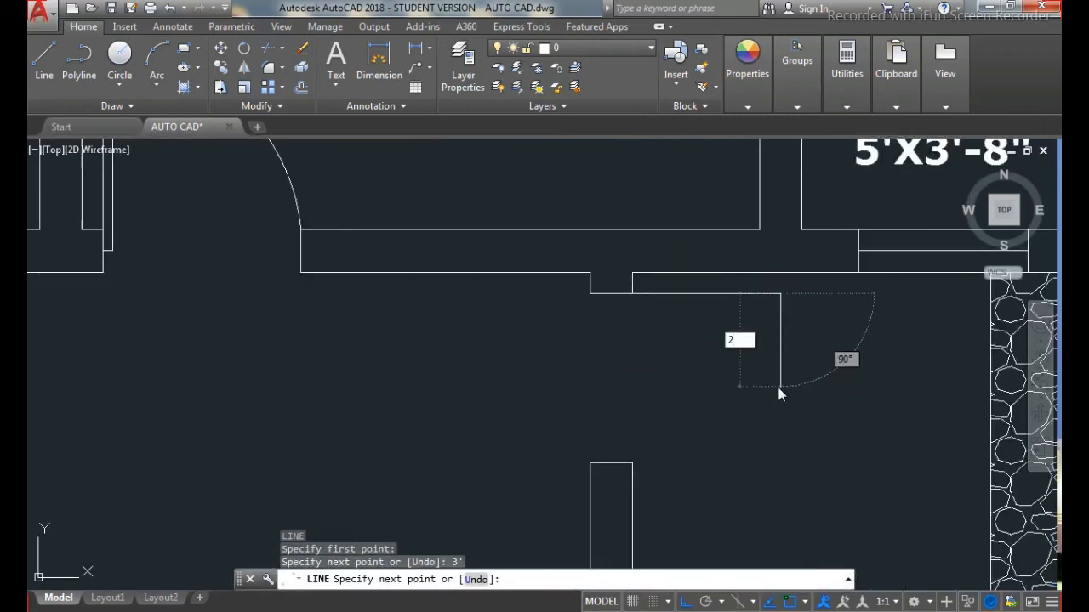
key(Return)
text(3)
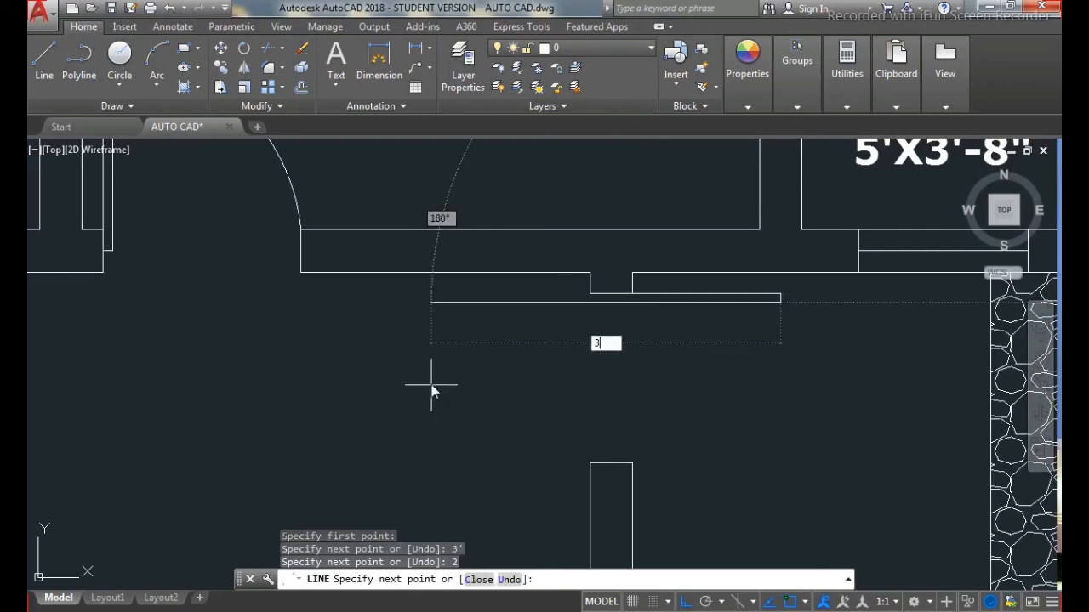
text(')
key(Return)
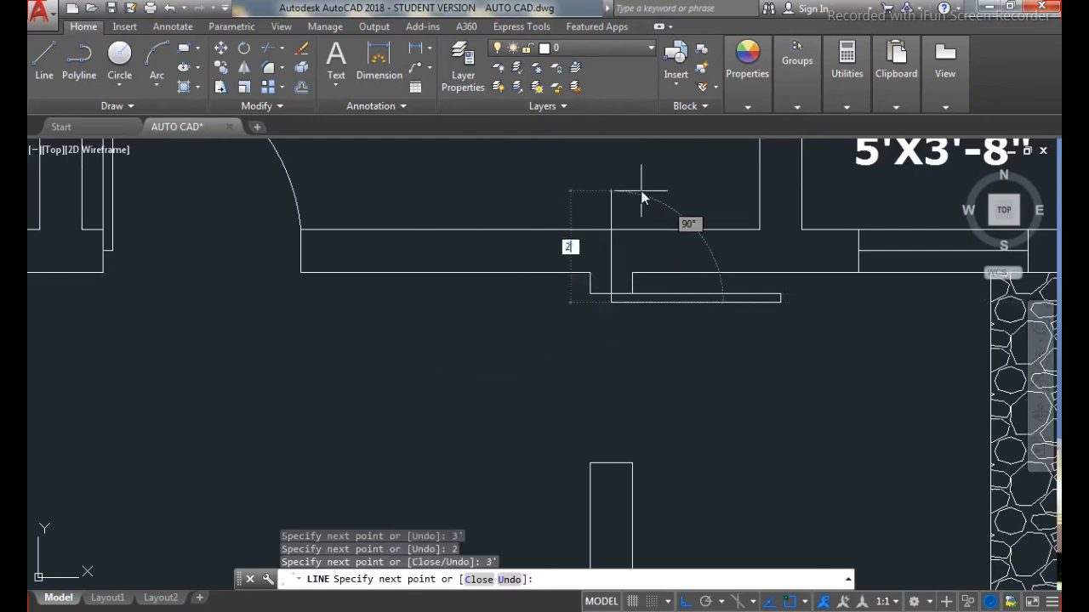
key(Return)
key(Escape)
Step: Draw the kitchen door's swing as a three-point arc through the leaf's east corners to the upper-east corner of the wall end below
text(a)
key(Return)
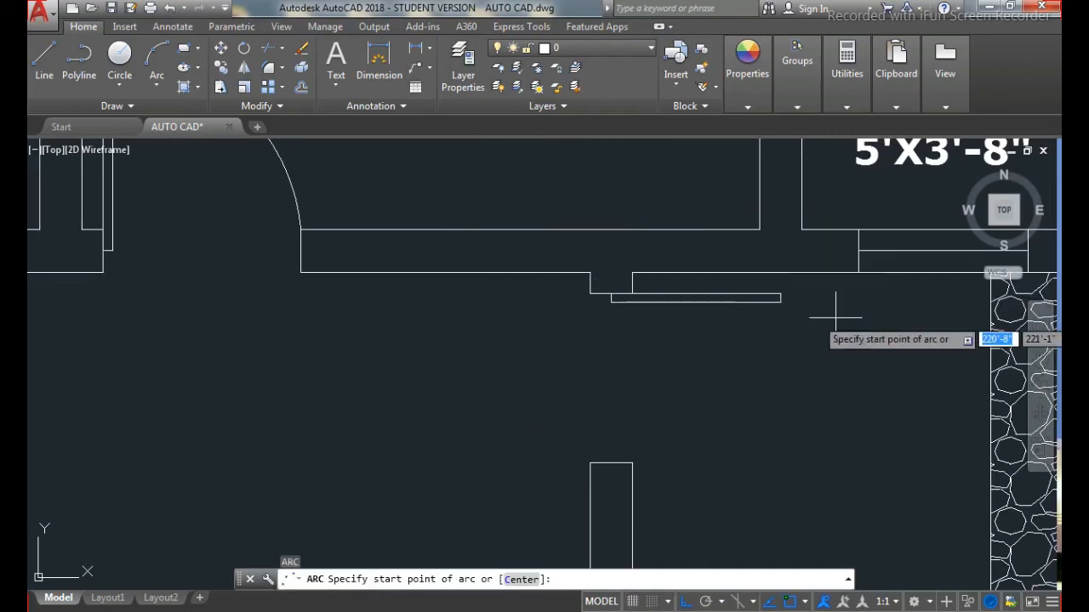
click(780, 298)
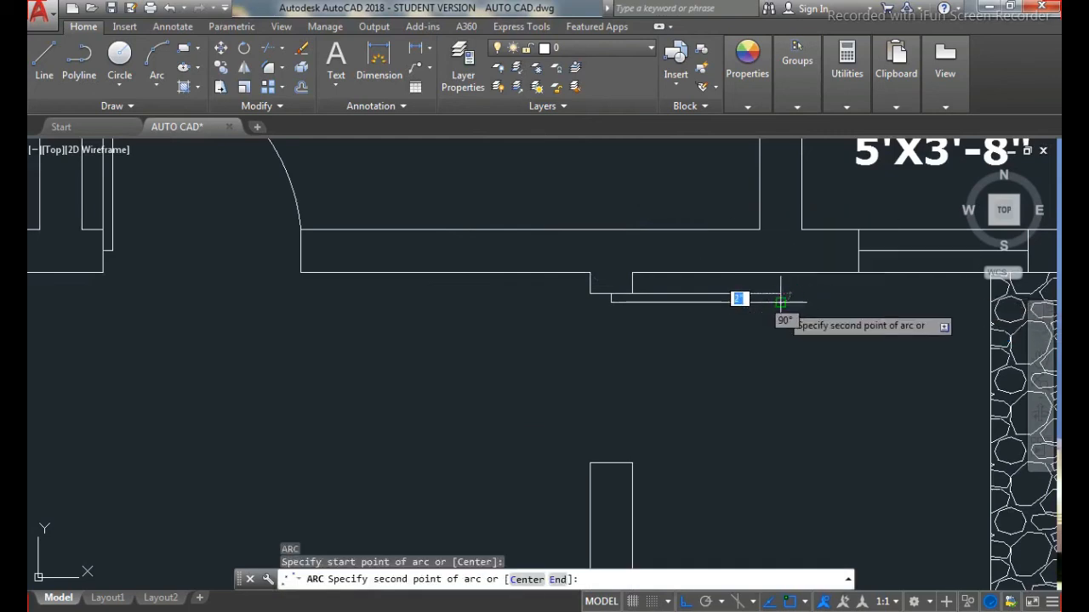
click(779, 323)
click(636, 462)
key(Escape)
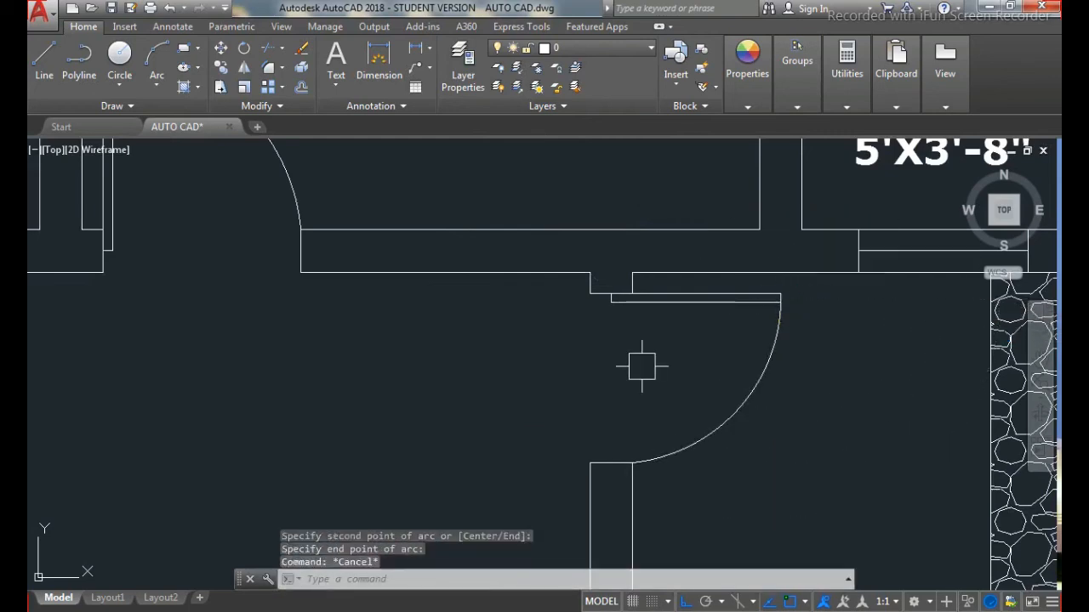
Step: Start the 10'X4' bathroom's door leaf at the east wall stub's midpoint with lines 2.5' north and 2 west
scroll(637, 365, down, 7)
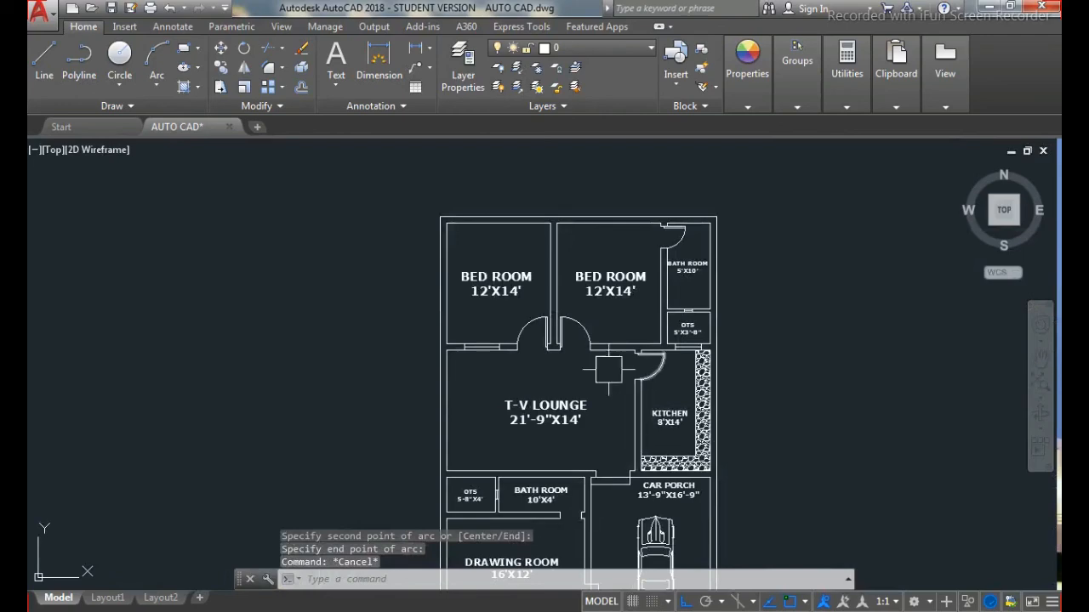
scroll(565, 344, down, 2)
scroll(576, 441, up, 7)
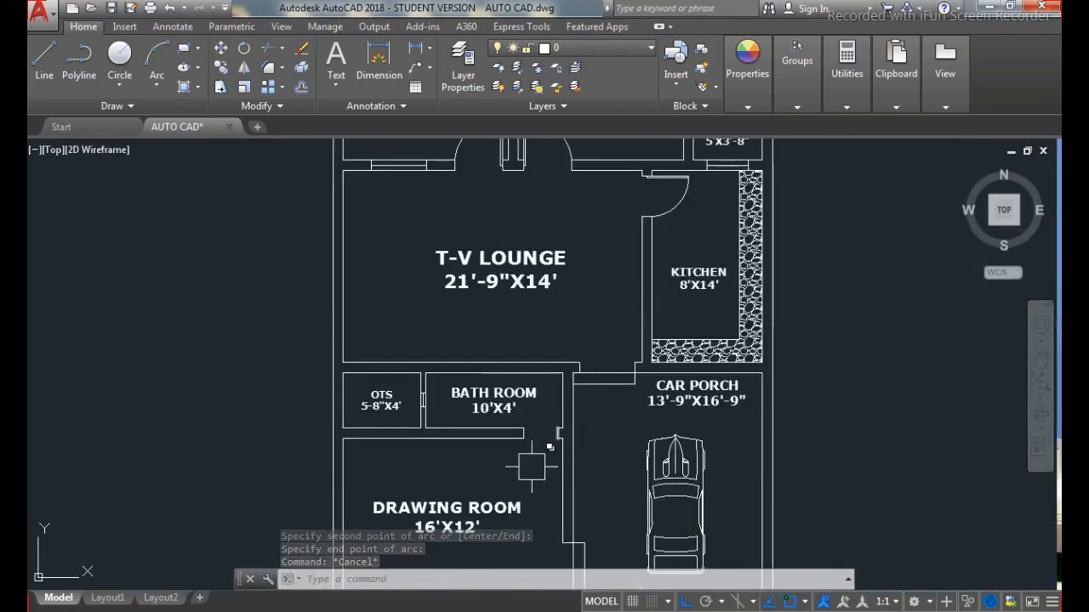
text(L)
key(Return)
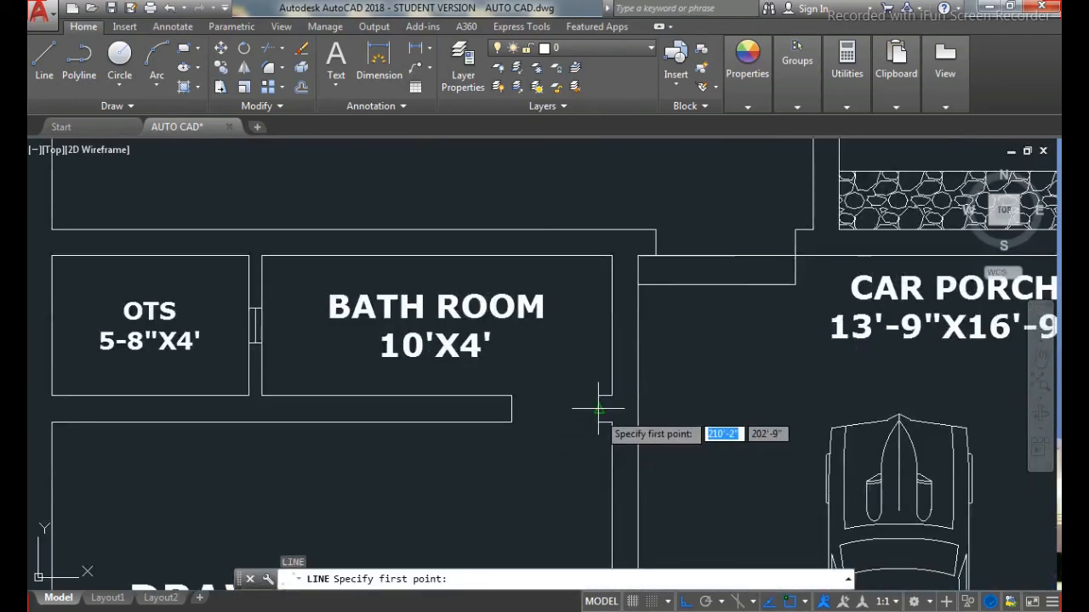
click(598, 408)
text(2)
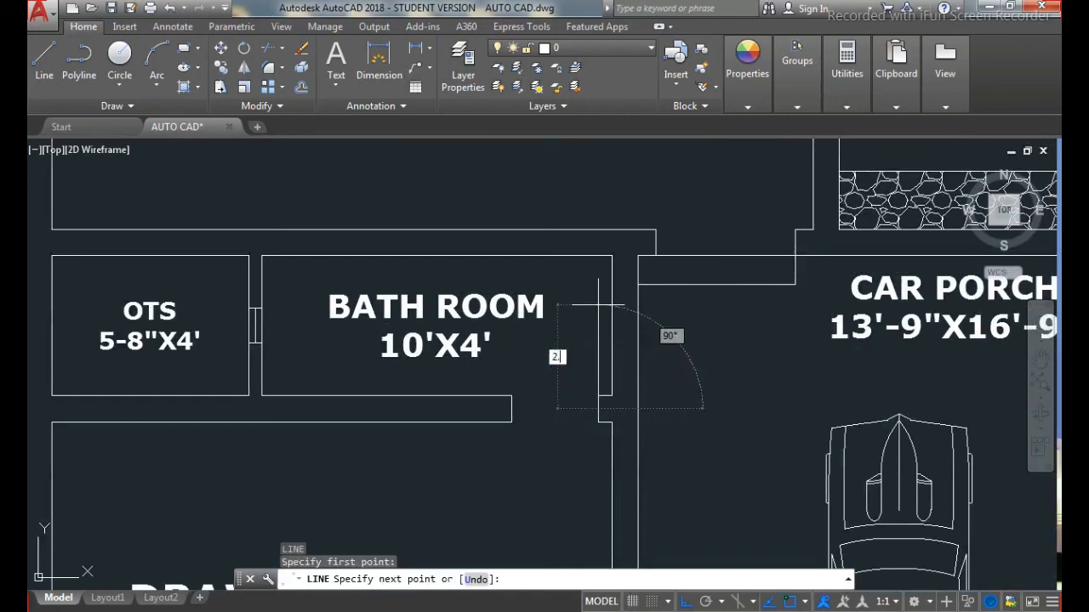
text(.5')
key(Return)
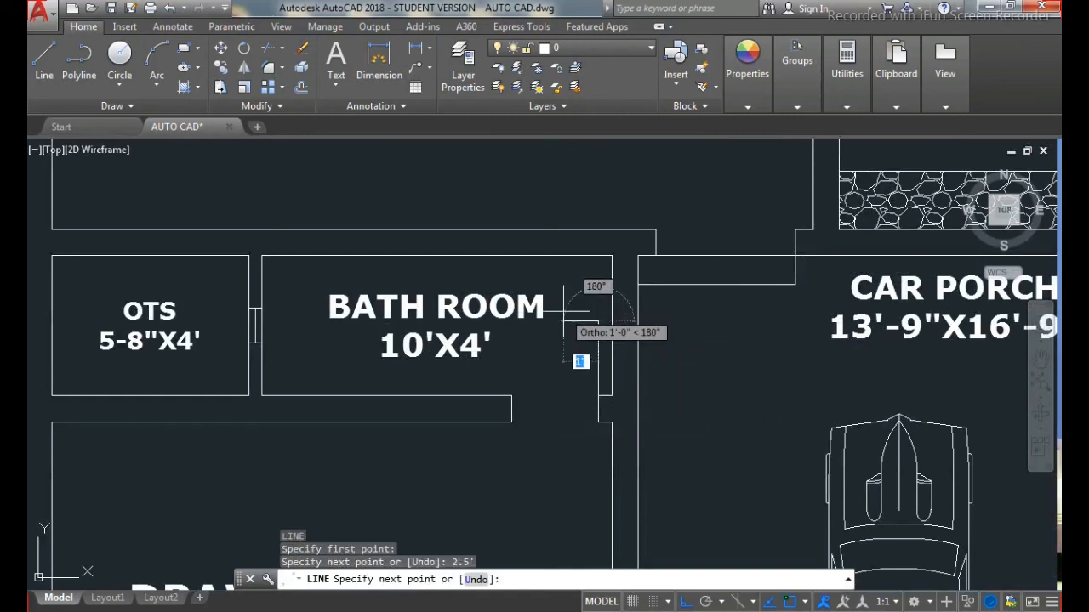
text(2)
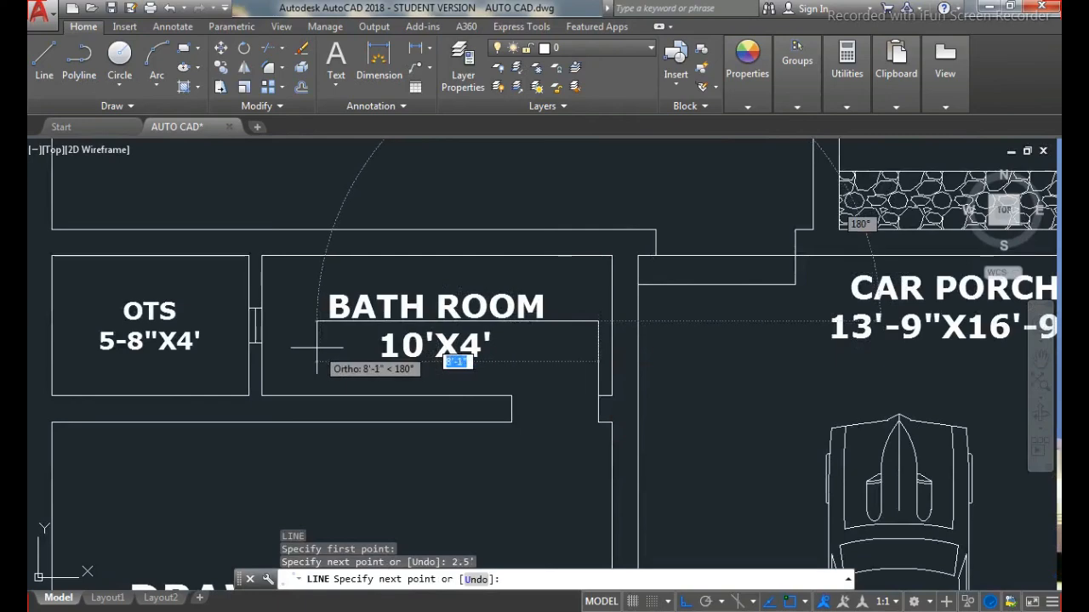
key(Return)
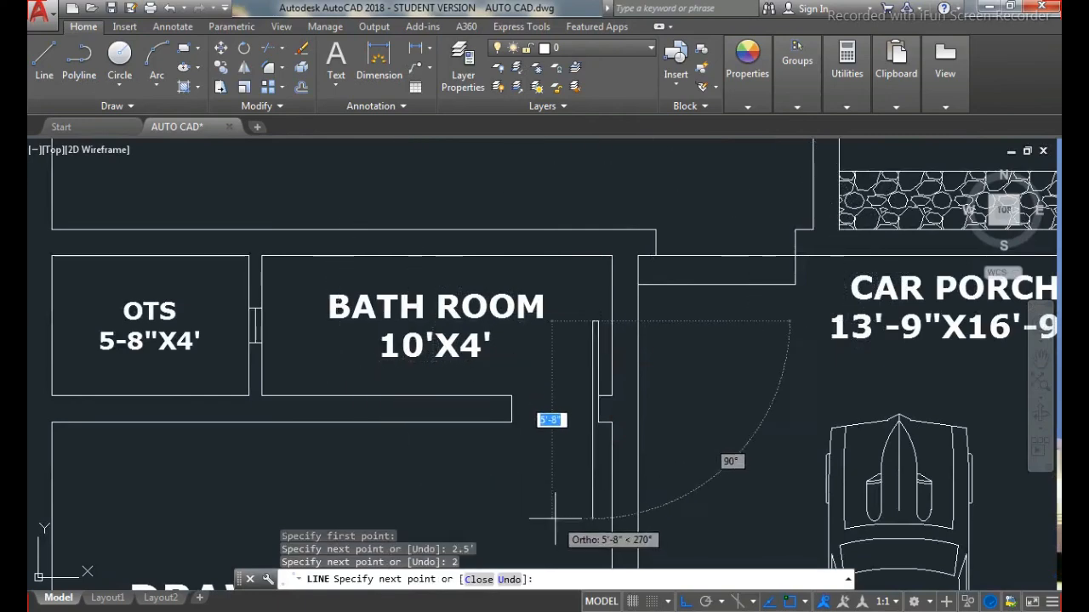
key(BackSpace)
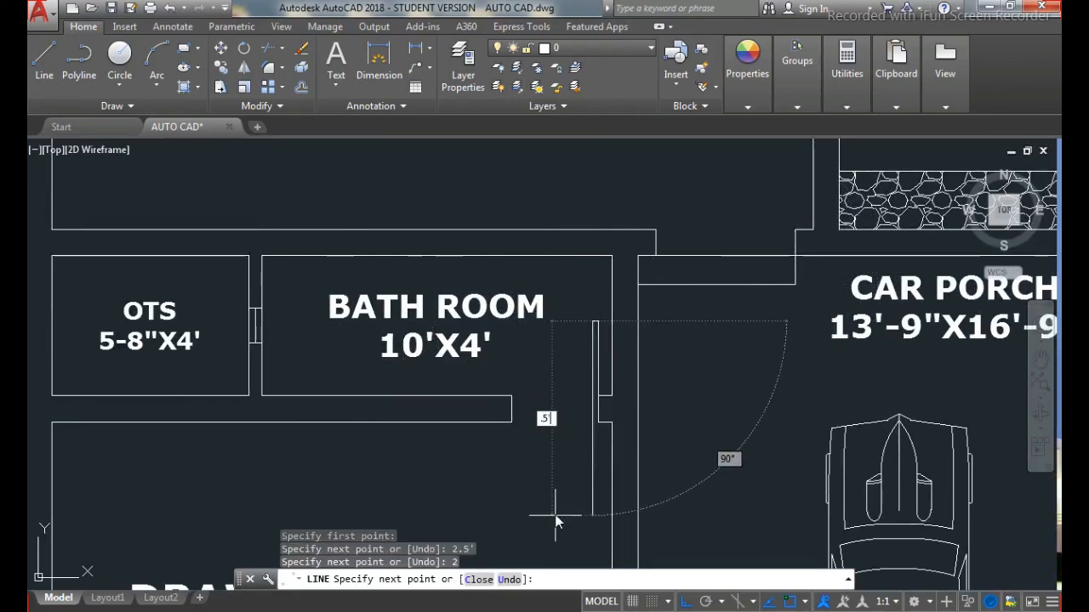
text(.5)
key(Return)
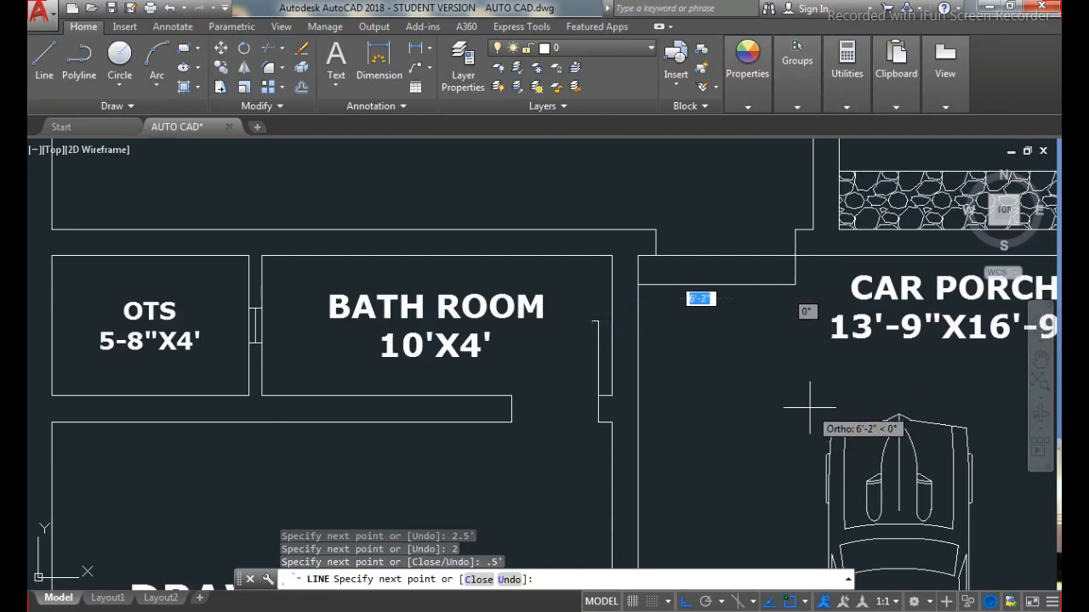
key(ctrl+z)
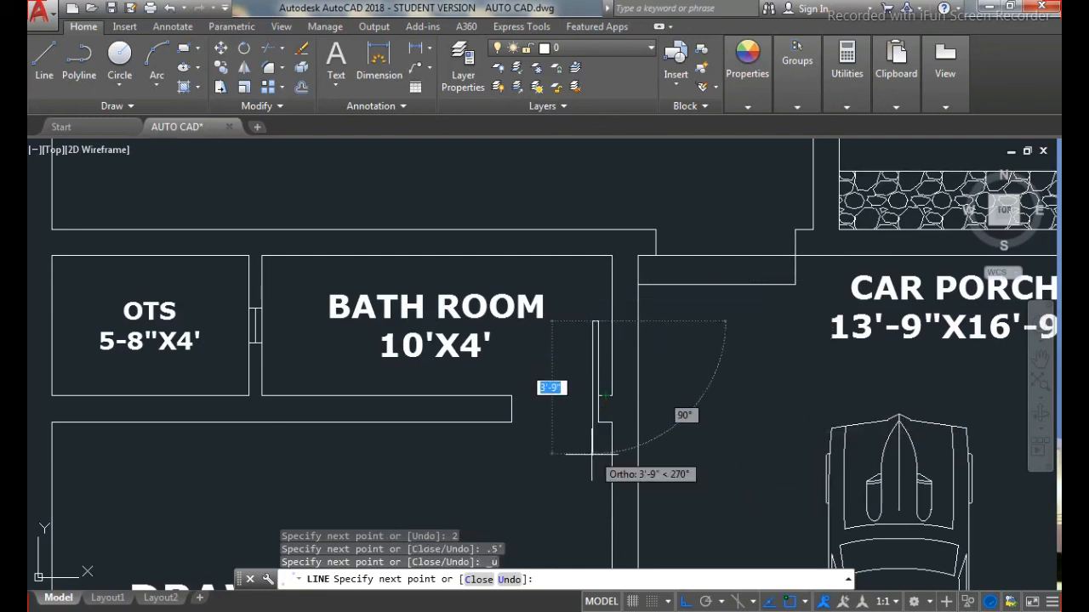
Step: Finish the 10'X4' bathroom's door leaf with lines 2.5' south and 2 east
text(4)
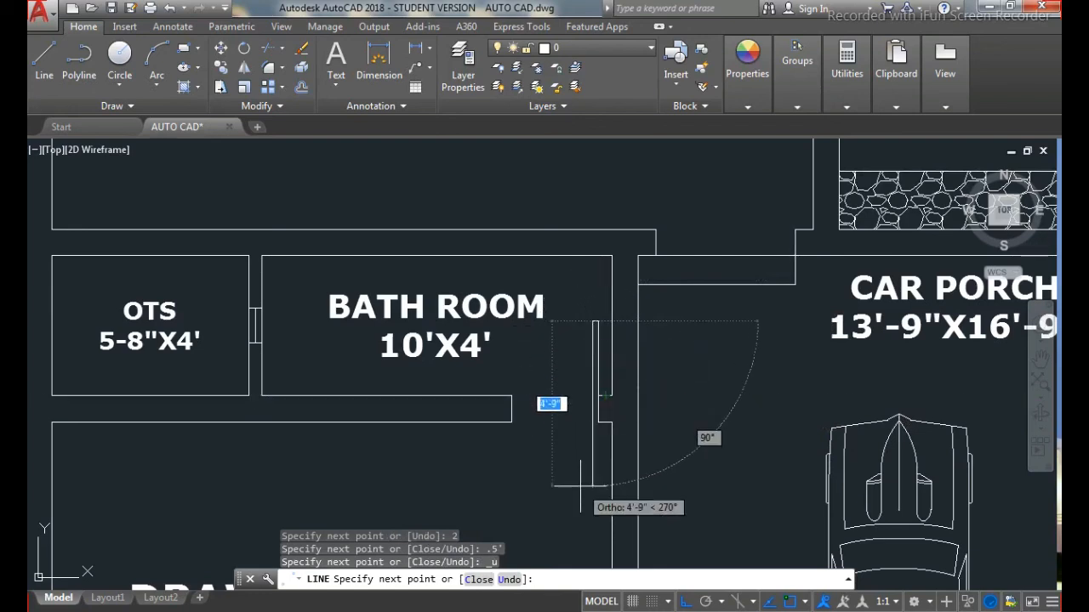
text(2.5)
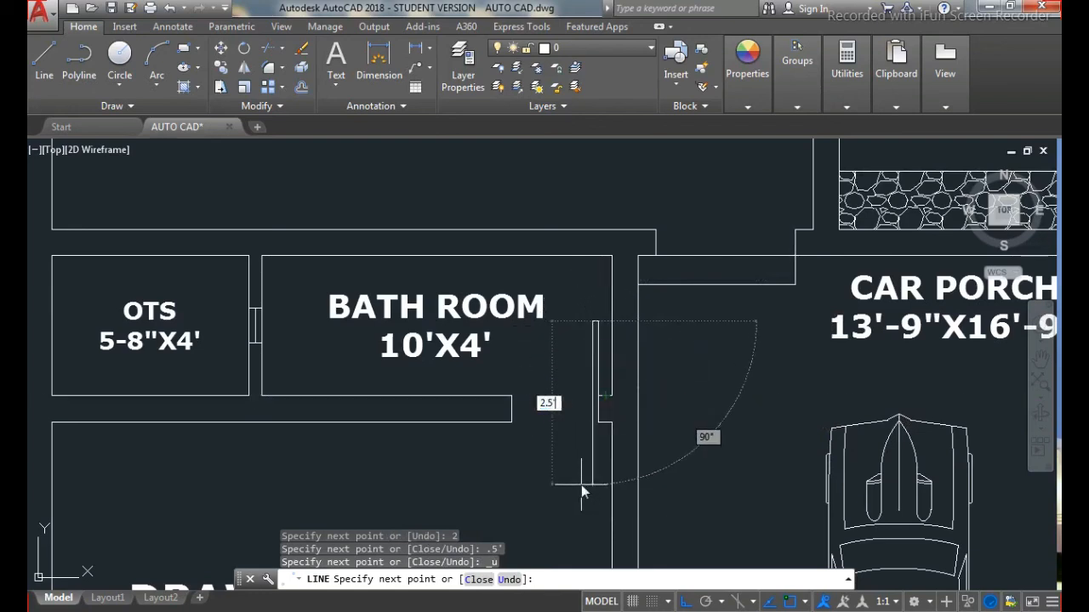
key(Return)
text(5)
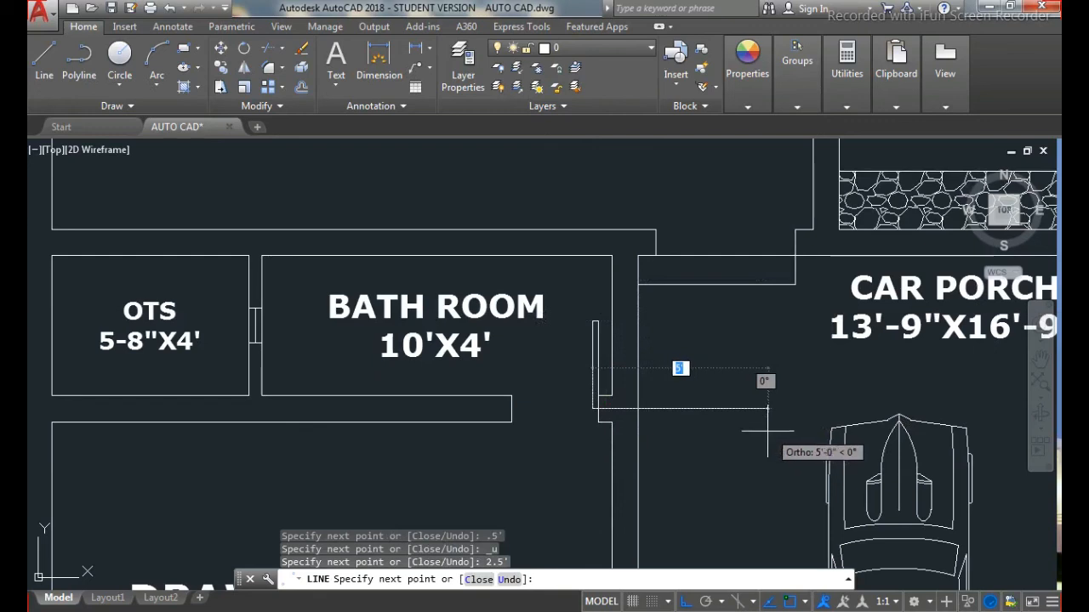
key(Escape)
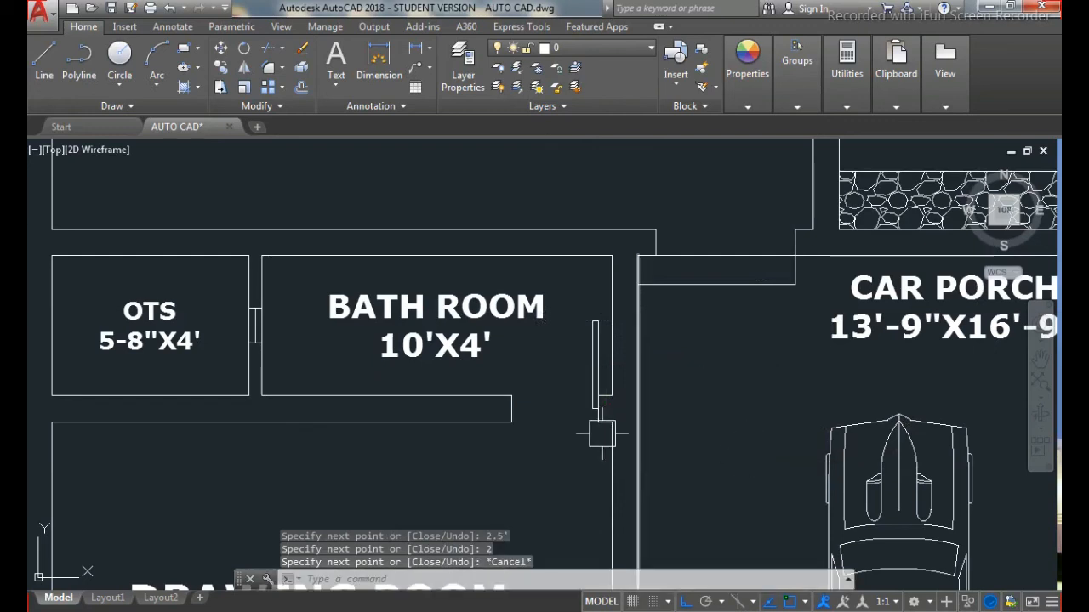
Step: Draw the 10'X4' bathroom door's swing as a three-point arc through the leaf's north corners to the opposite wall end's upper-east corner
text(a)
key(Return)
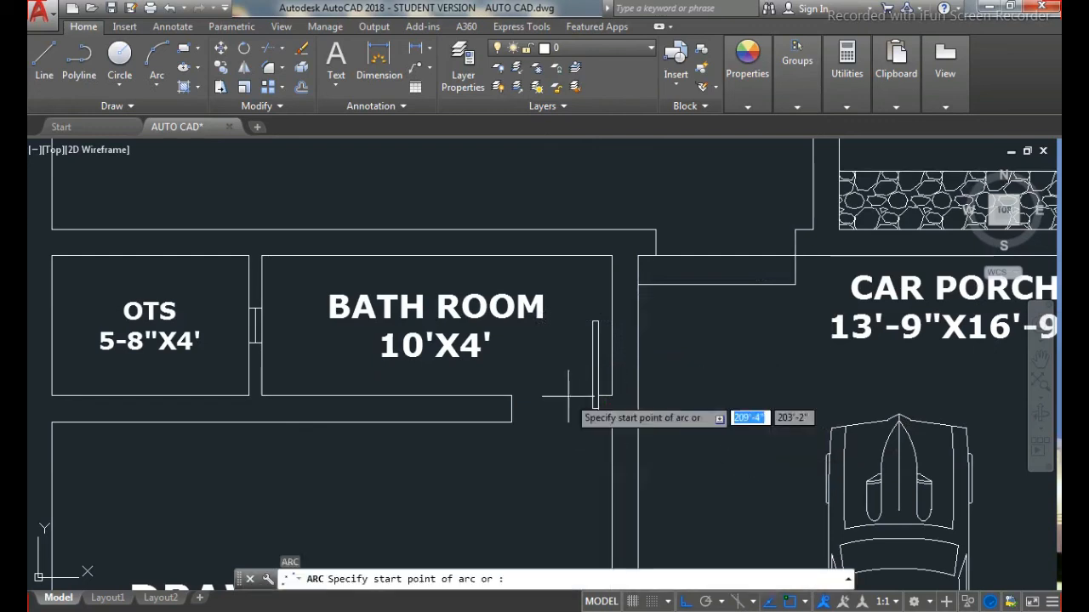
scroll(590, 319, up, 5)
click(592, 329)
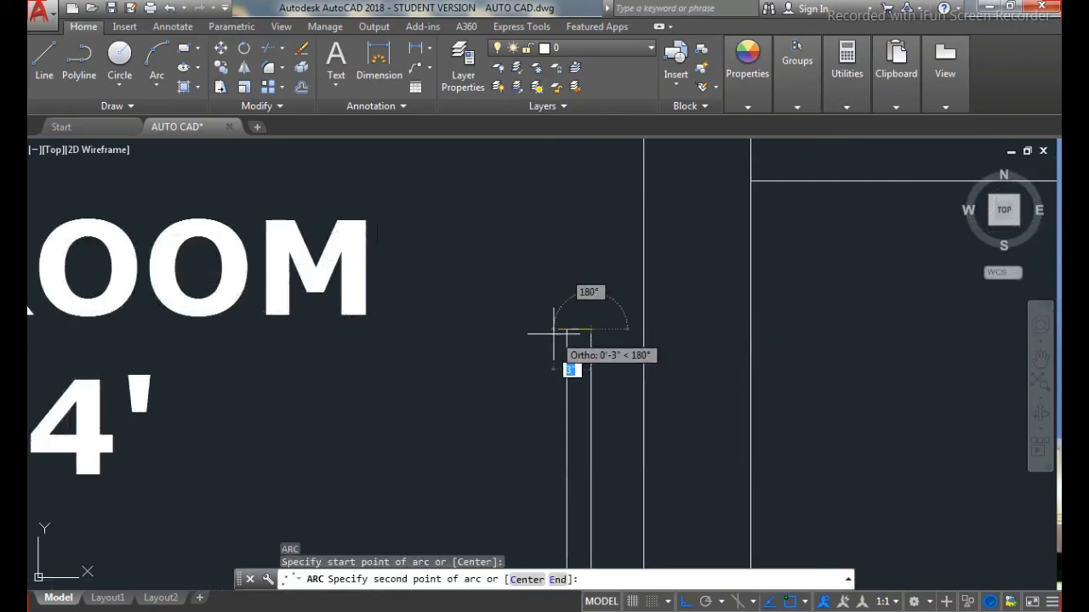
click(570, 329)
scroll(528, 315, down, 4)
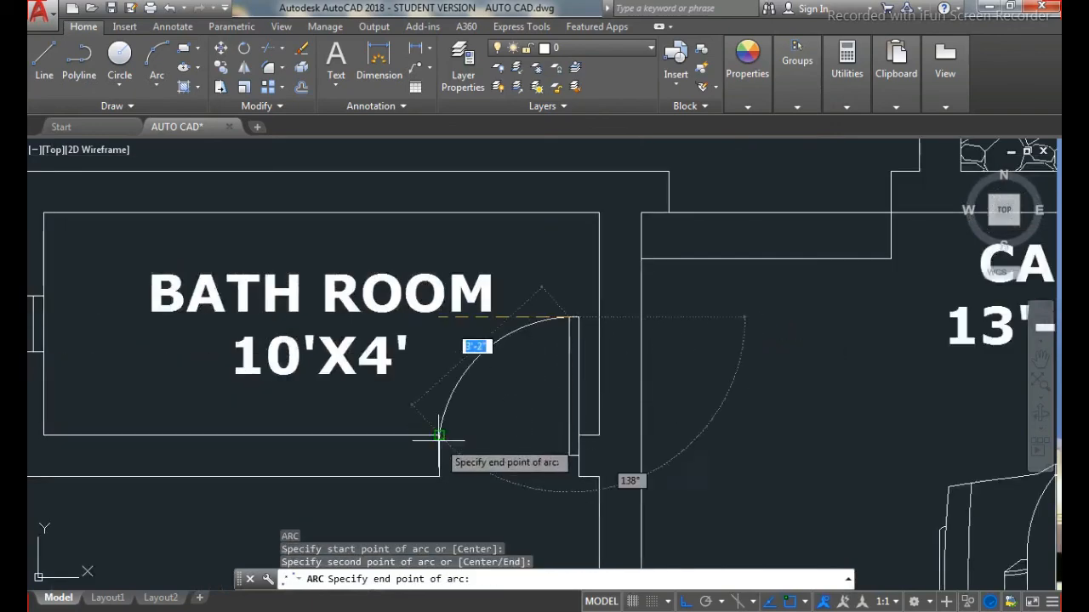
click(437, 433)
key(Escape)
Step: Draw the drawing room's southeast door leaf from the wall stub's midpoint with lines 4' west, 2 north, 4' east and 2 south
scroll(491, 412, down, 5)
scroll(491, 412, down, 5)
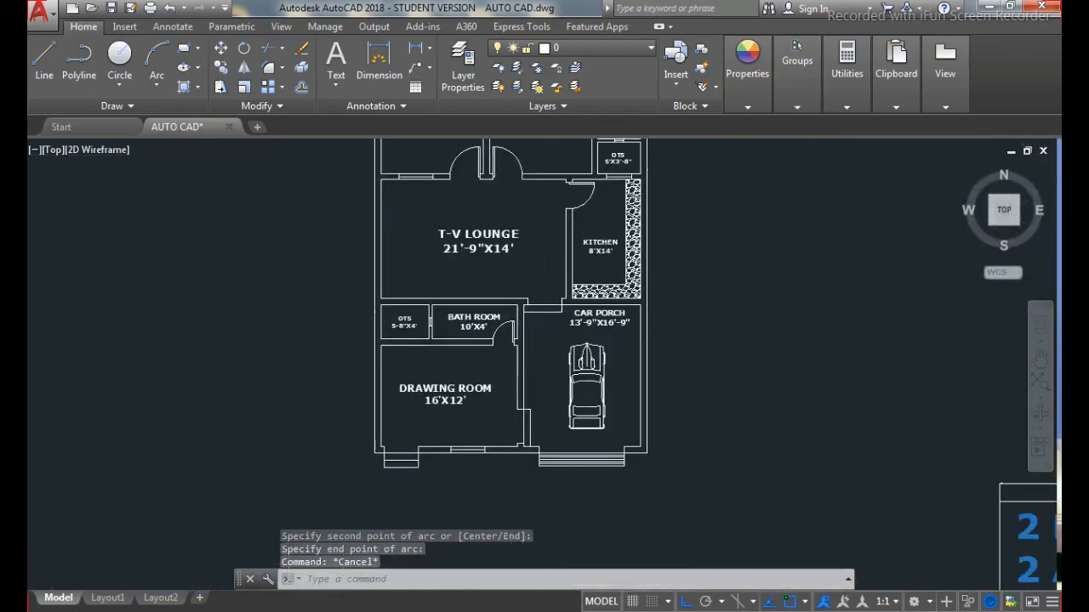
scroll(521, 374, up, 8)
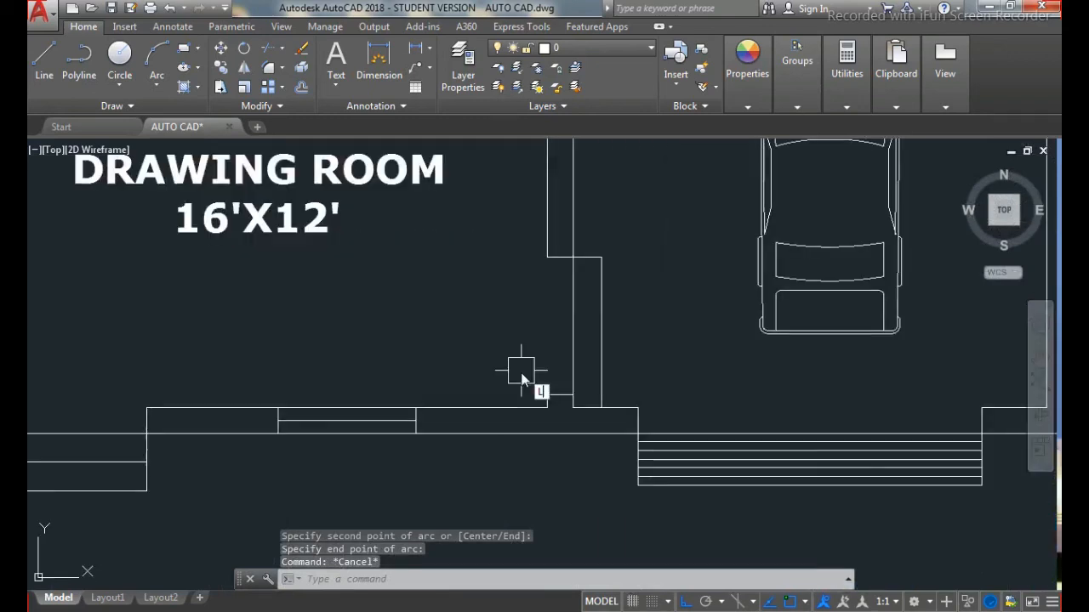
text(l)
key(Return)
scroll(528, 375, up, 2)
click(570, 412)
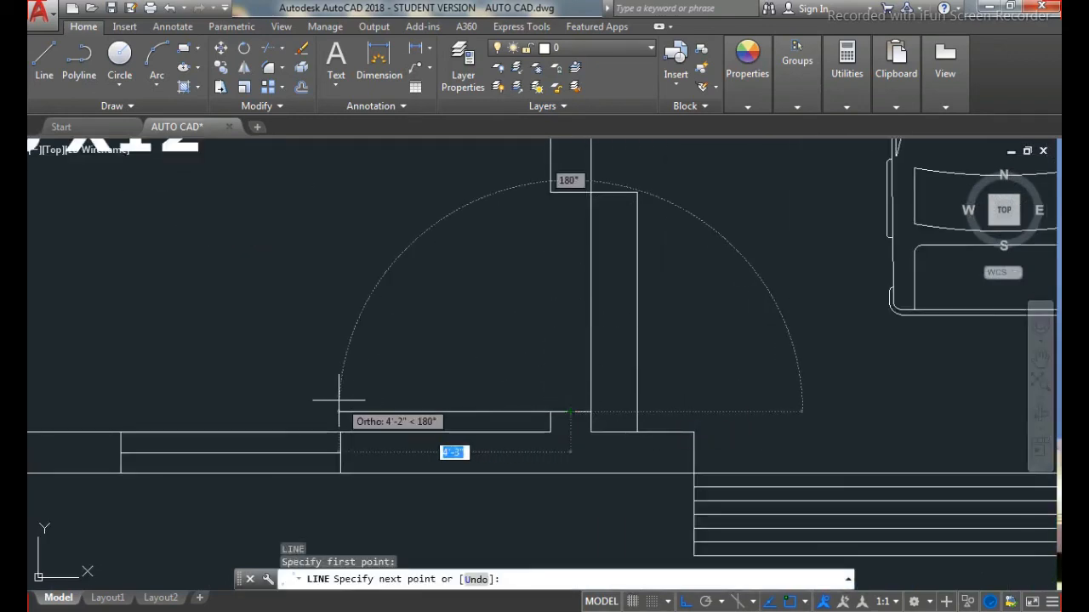
text(4')
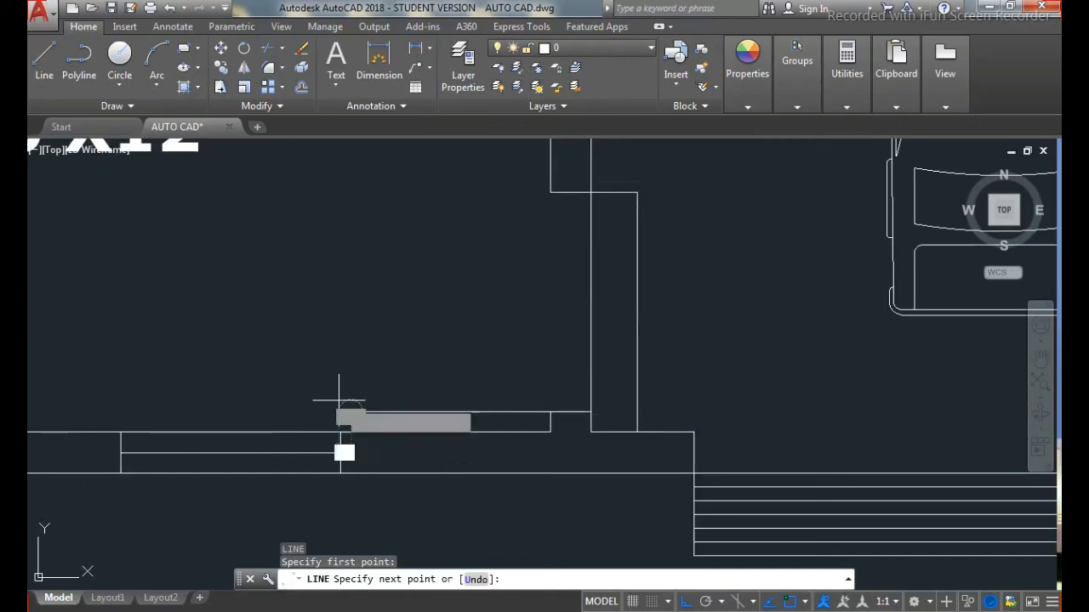
key(Return)
text(2)
key(Return)
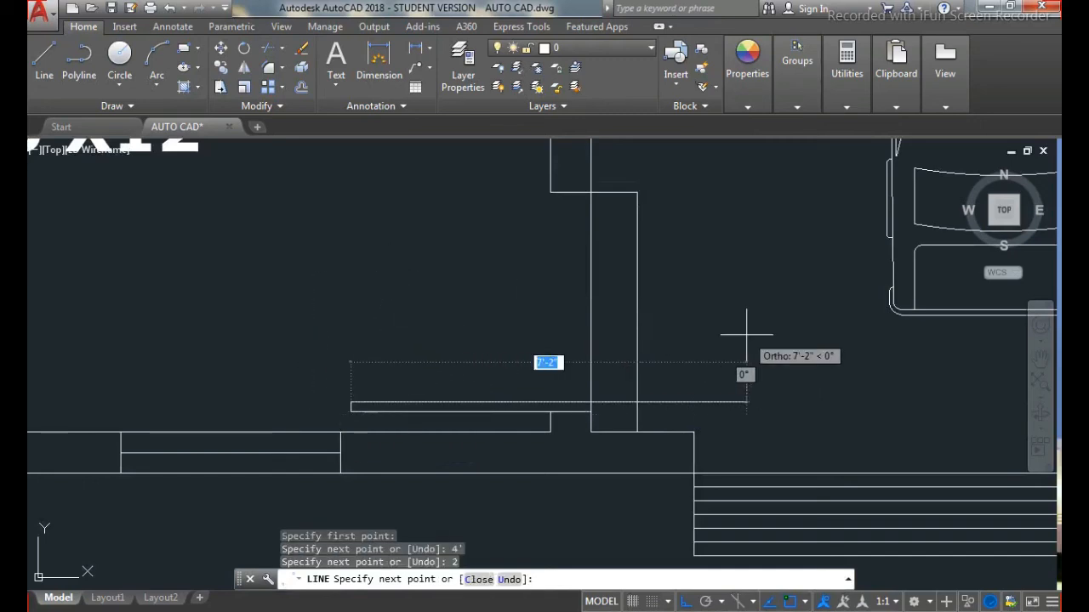
text(4')
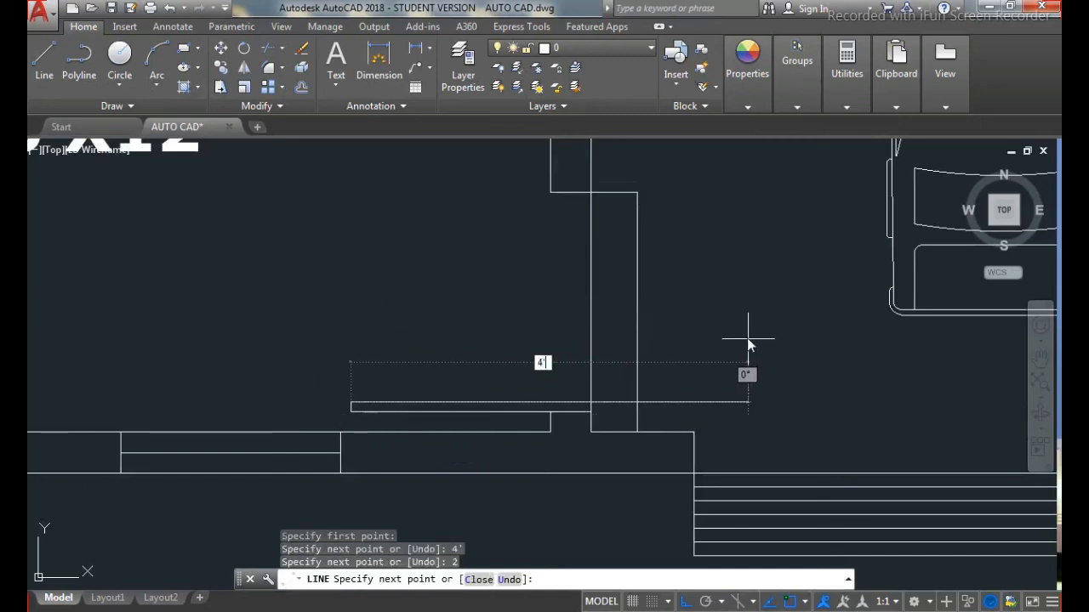
key(Return)
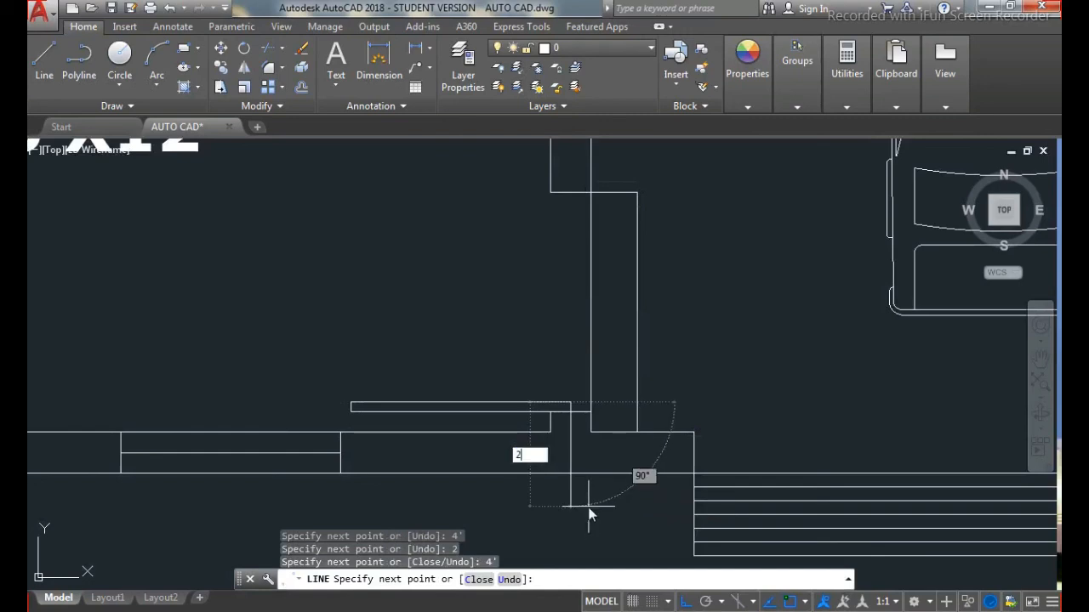
key(Escape)
Step: Draw the drawing room's southwest door leaf from the wall end's midpoint with lines 4' north, 2 east, 4' south and 2 west
scroll(625, 338, down, 2)
scroll(629, 357, down, 4)
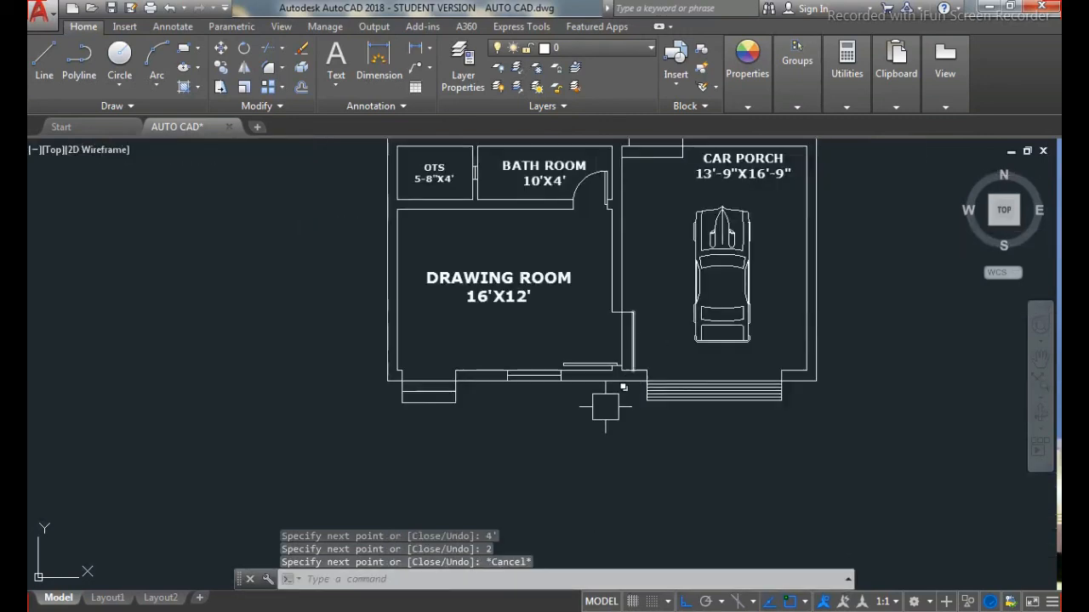
scroll(419, 383, up, 5)
text(l)
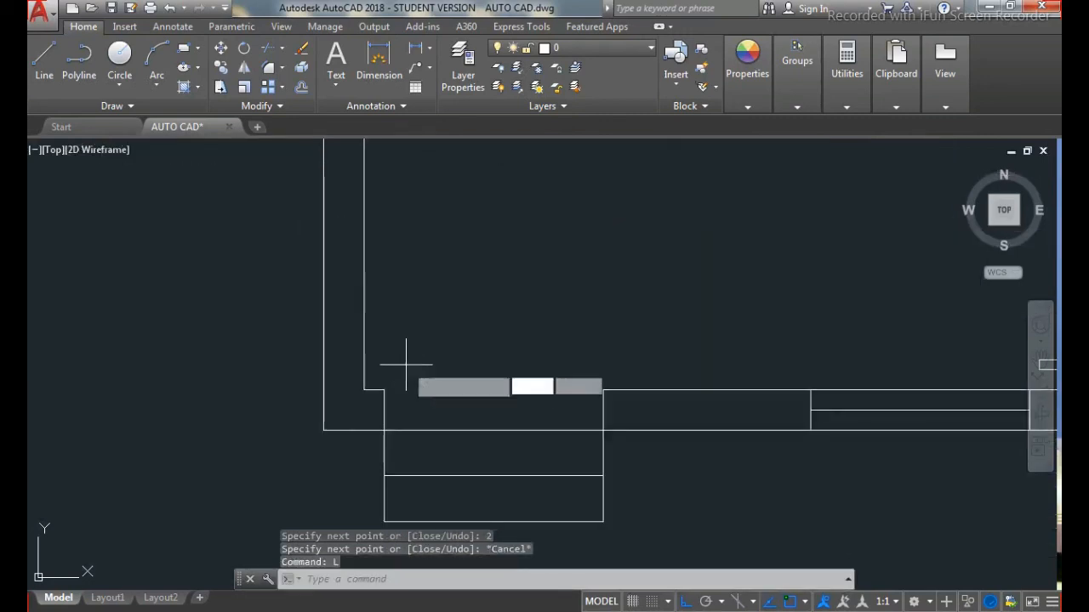
key(Return)
click(383, 410)
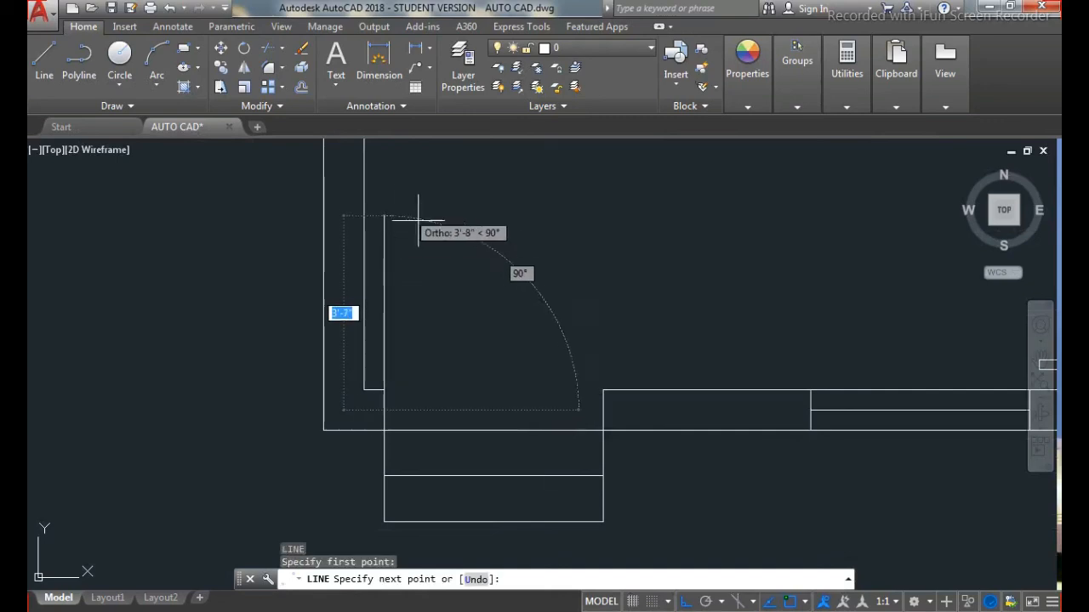
text(4')
key(Return)
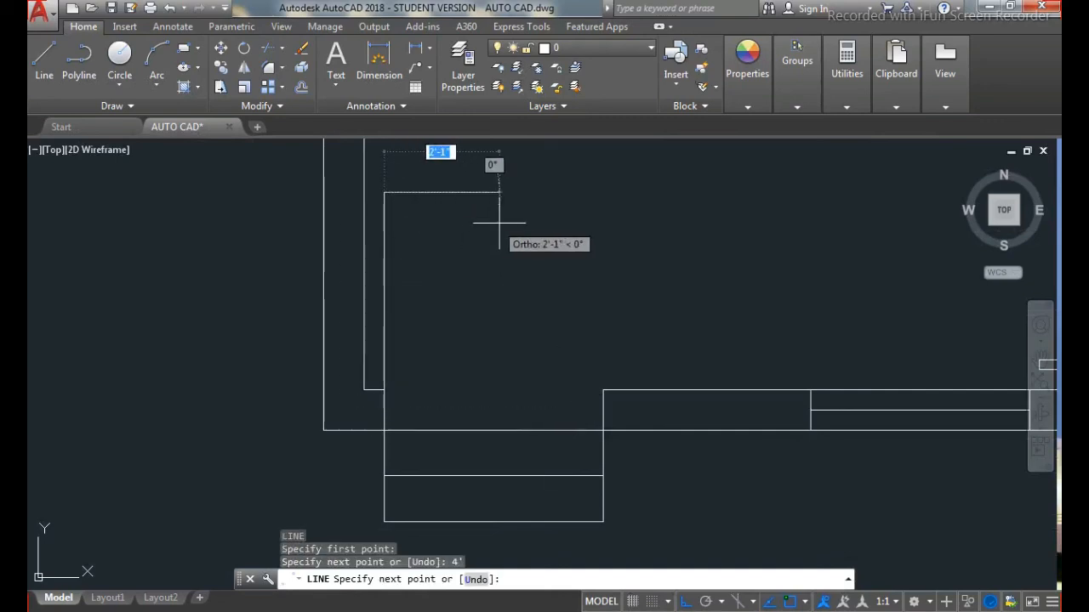
text(2)
key(Return)
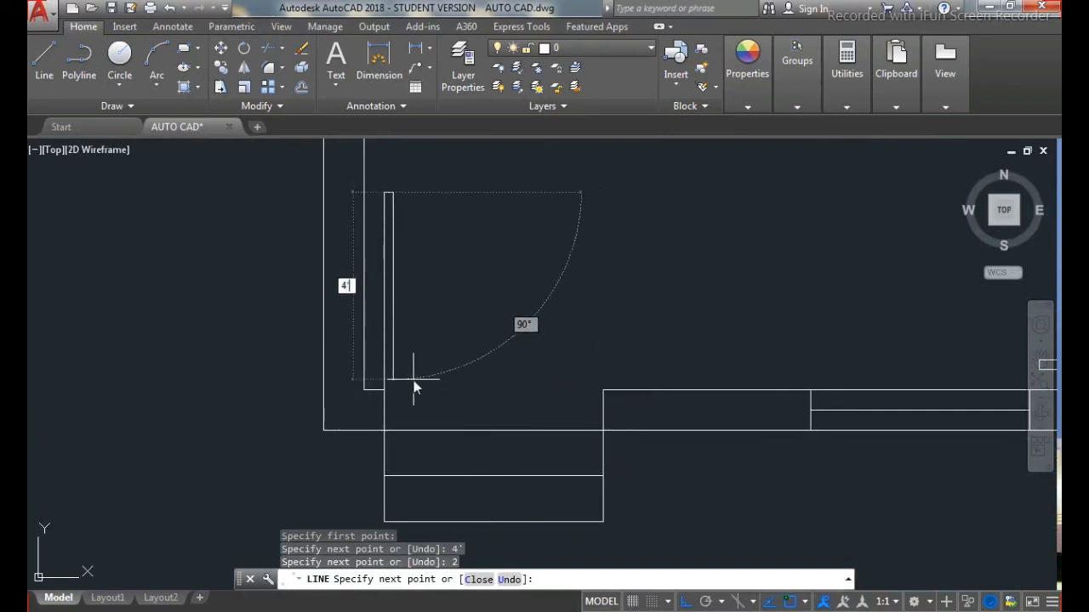
text(4')
key(Return)
text(2)
key(Return)
key(Escape)
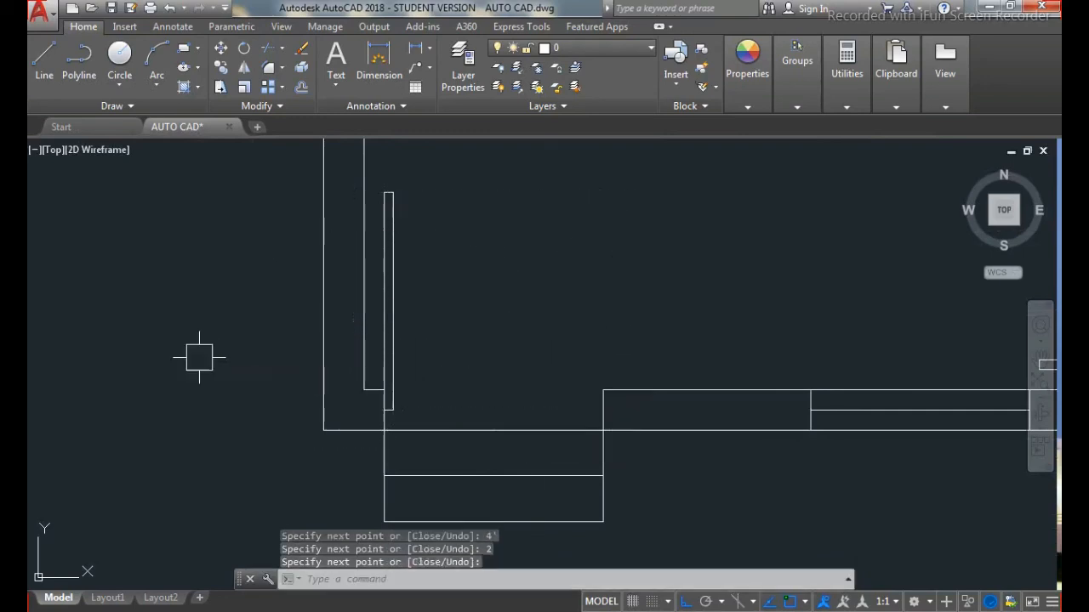
Step: Draw the southwest door's swing as a three-point arc through the leaf's north corners to the opposite wall end's upper-west corner
key(Return)
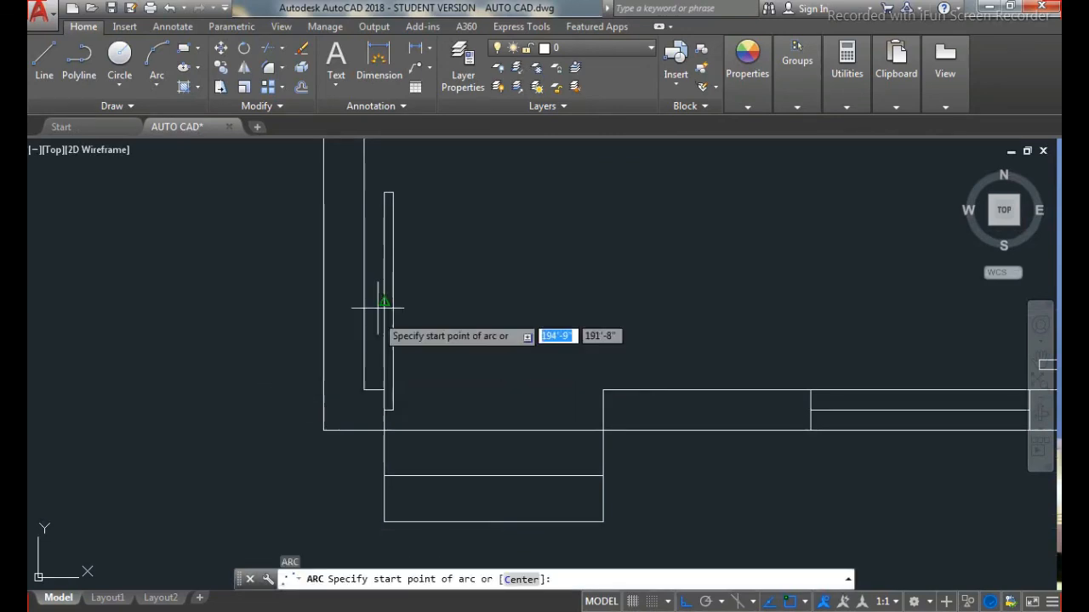
scroll(370, 179, up, 4)
click(379, 221)
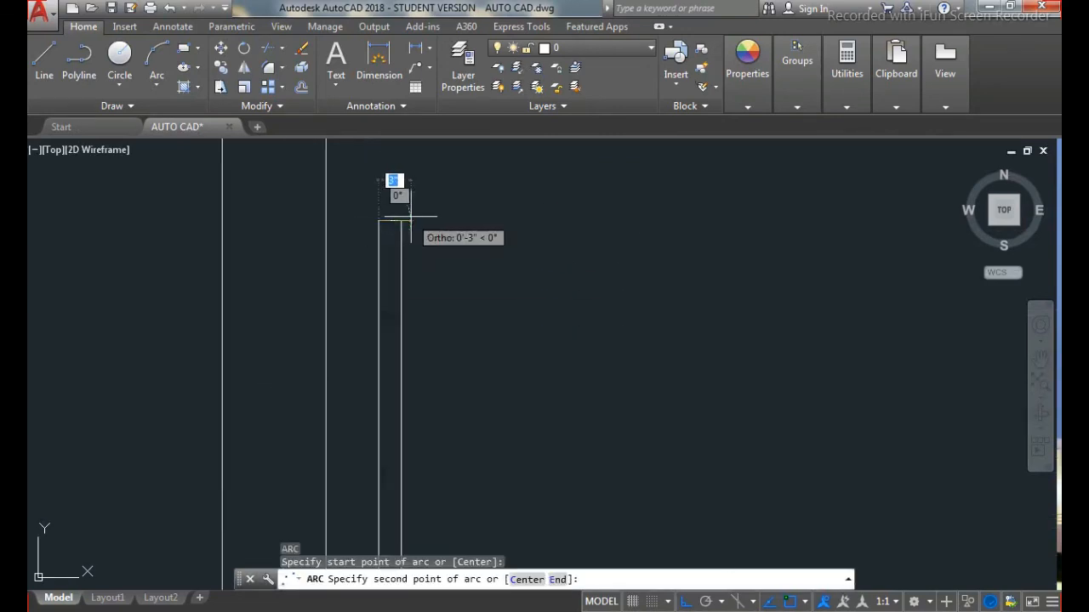
click(394, 187)
scroll(416, 234, down, 3)
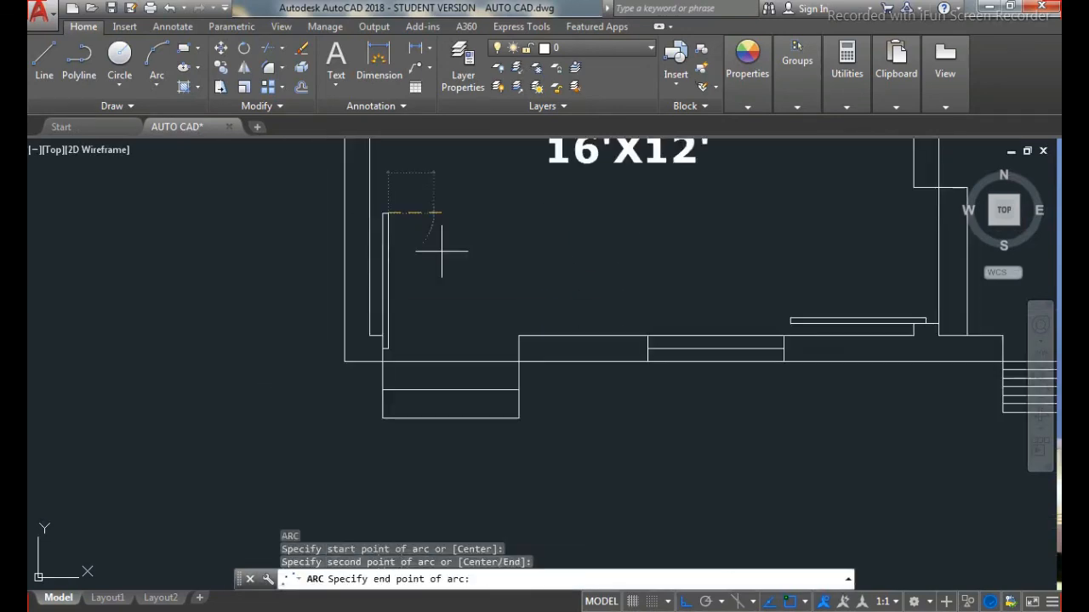
click(521, 332)
key(Escape)
scroll(377, 328, down, 2)
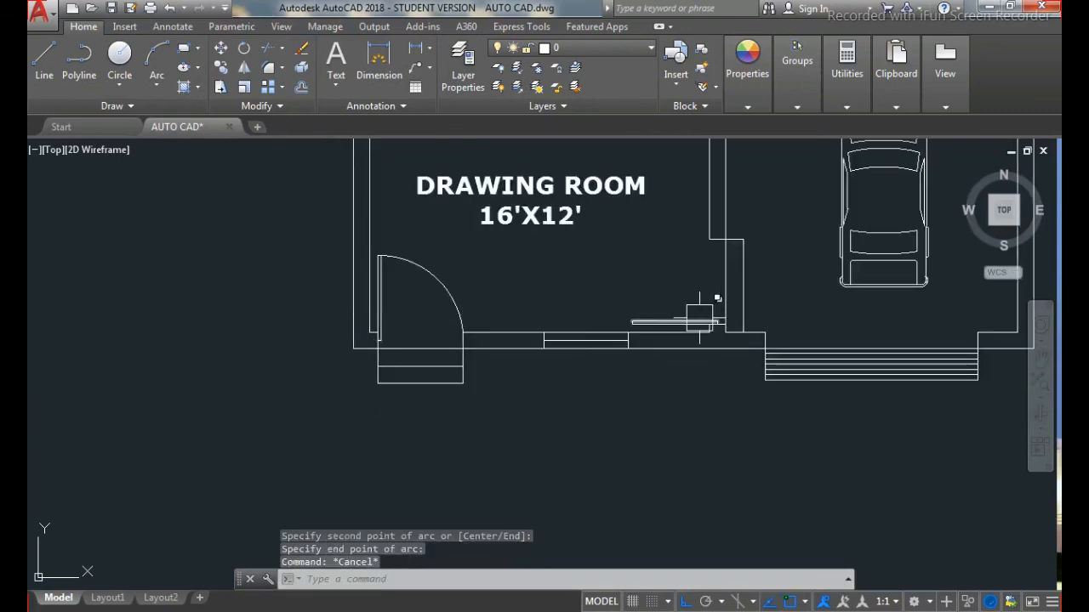
key(Return)
scroll(719, 298, up, 3)
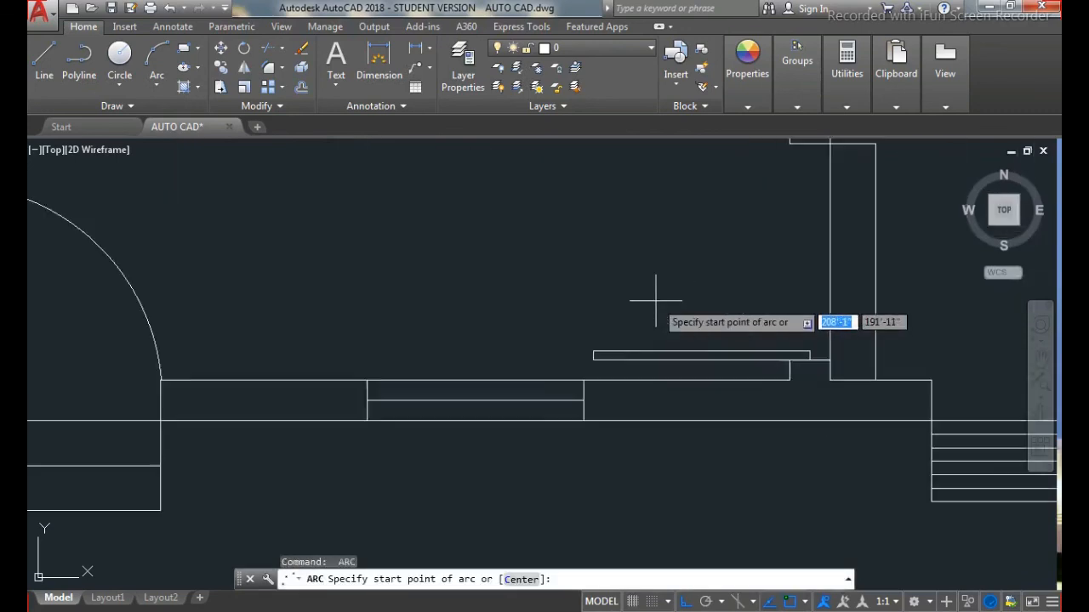
click(593, 350)
click(593, 351)
key(Escape)
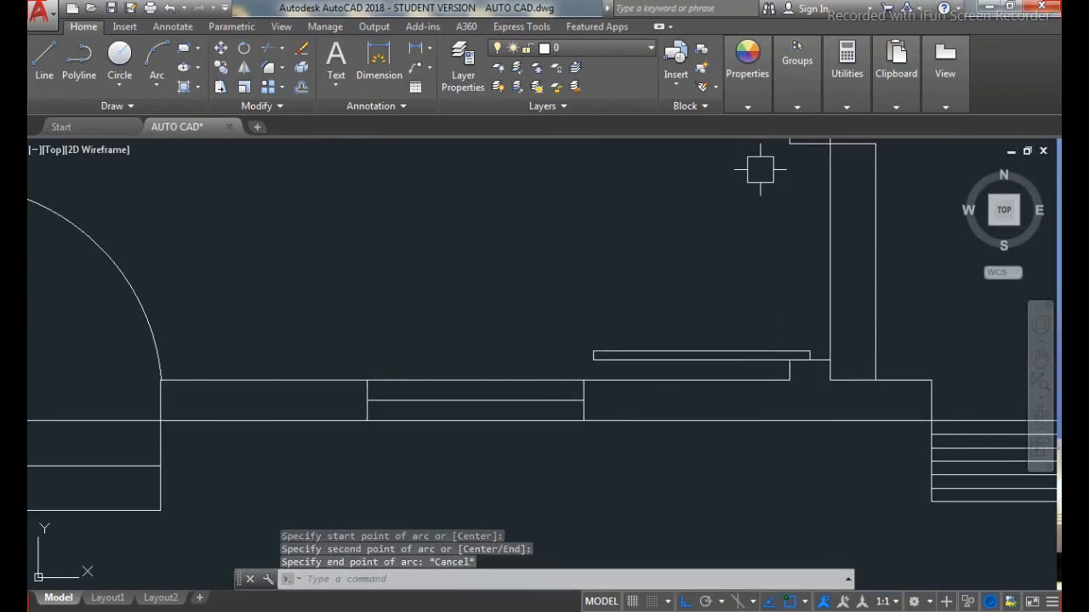
Step: Draw the southeast door's swing as a three-point arc through the leaf's west corners to the lower-west corner of the wall end above
key(Return)
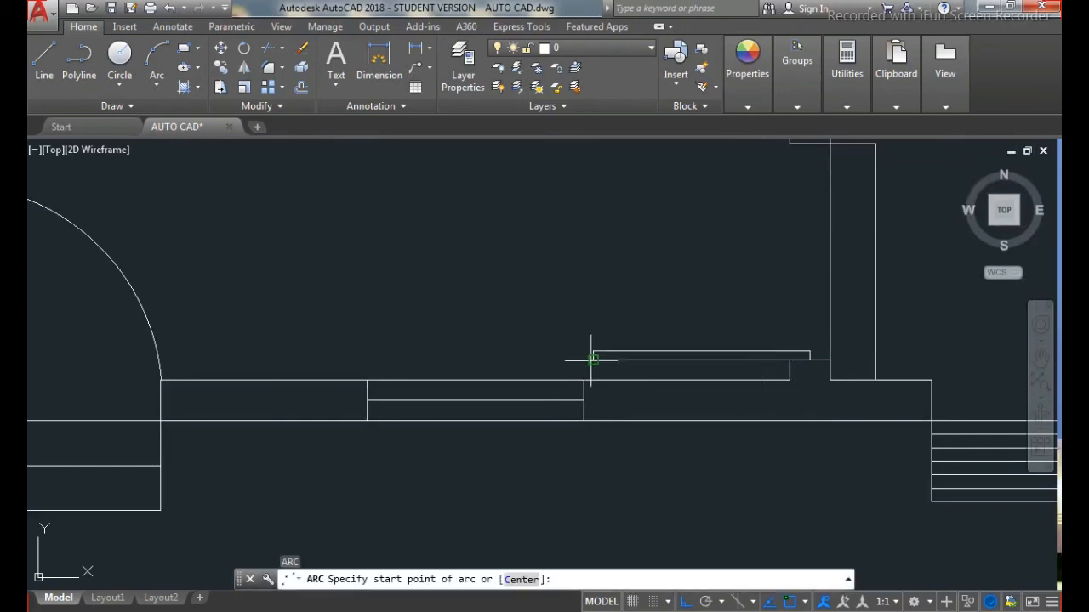
click(593, 352)
click(593, 350)
scroll(682, 286, down, 2)
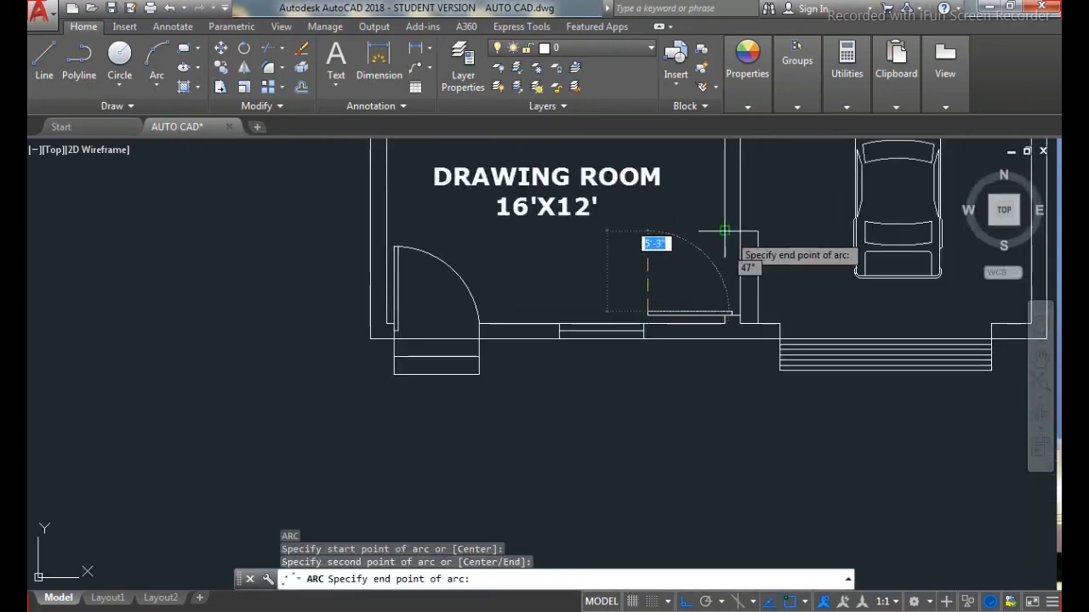
click(727, 231)
key(Escape)
scroll(529, 319, down, 1)
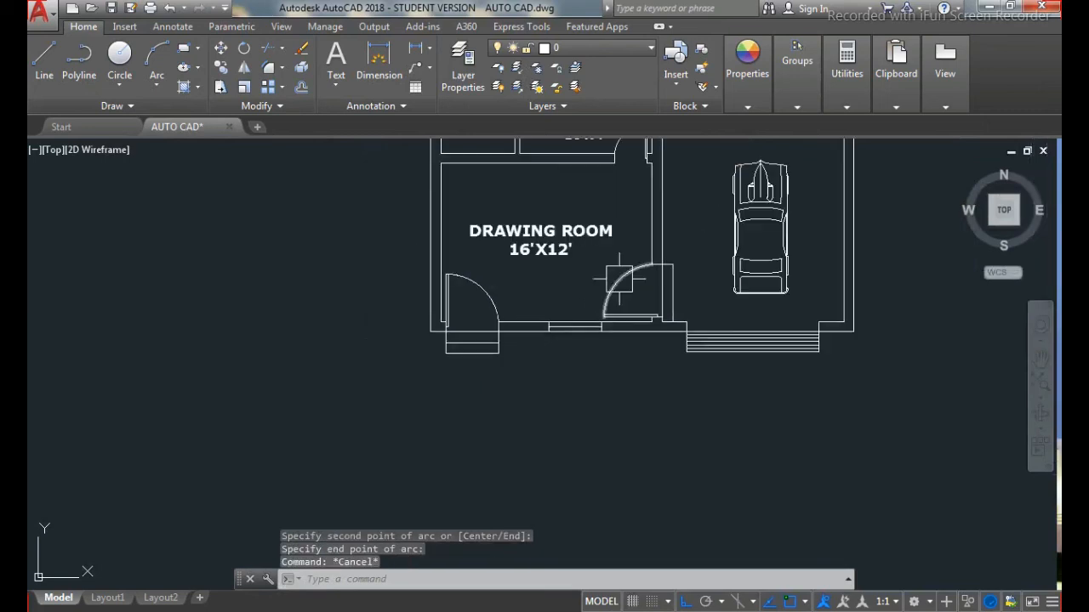
key(Escape)
key(Escape)
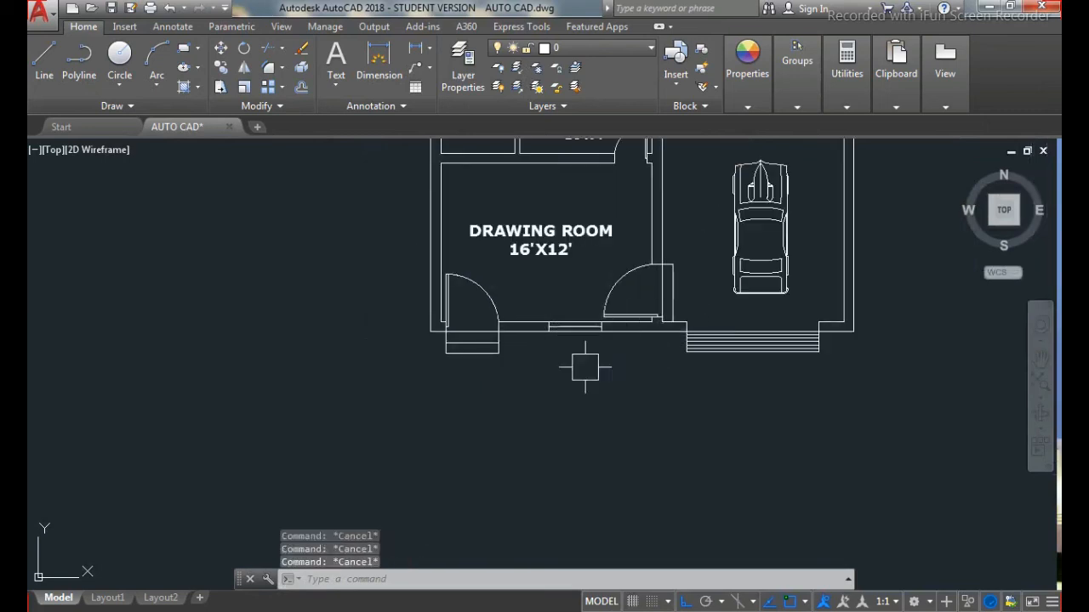
Step: Draw the T-V lounge entrance's door leaf from the east wall stub's midpoint with lines 4' north, 2 west, 4' south and 2 east
scroll(585, 367, down, 3)
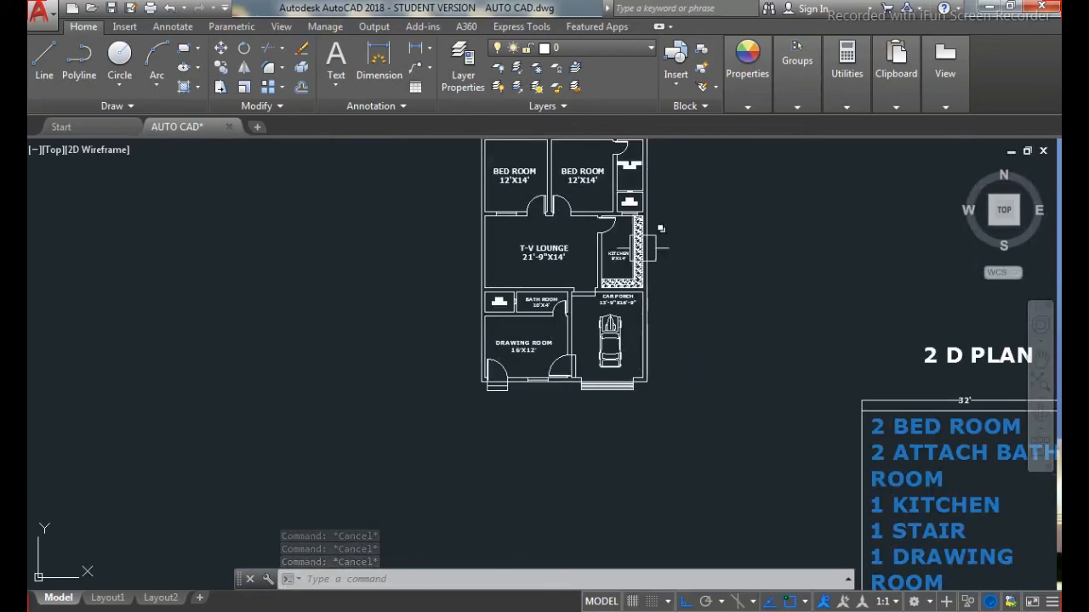
scroll(588, 313, up, 5)
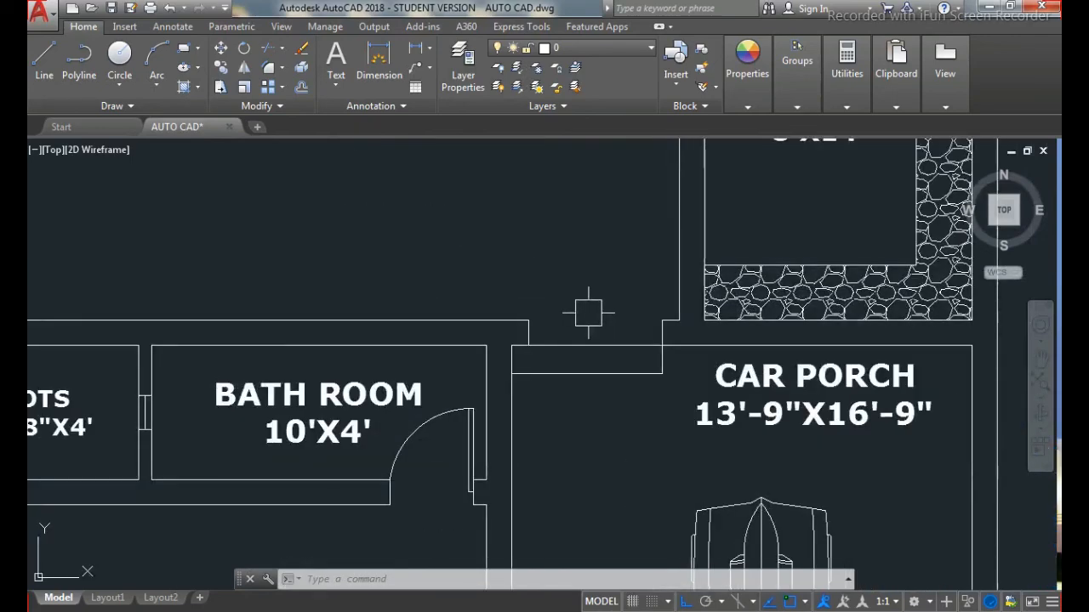
text(l)
key(Return)
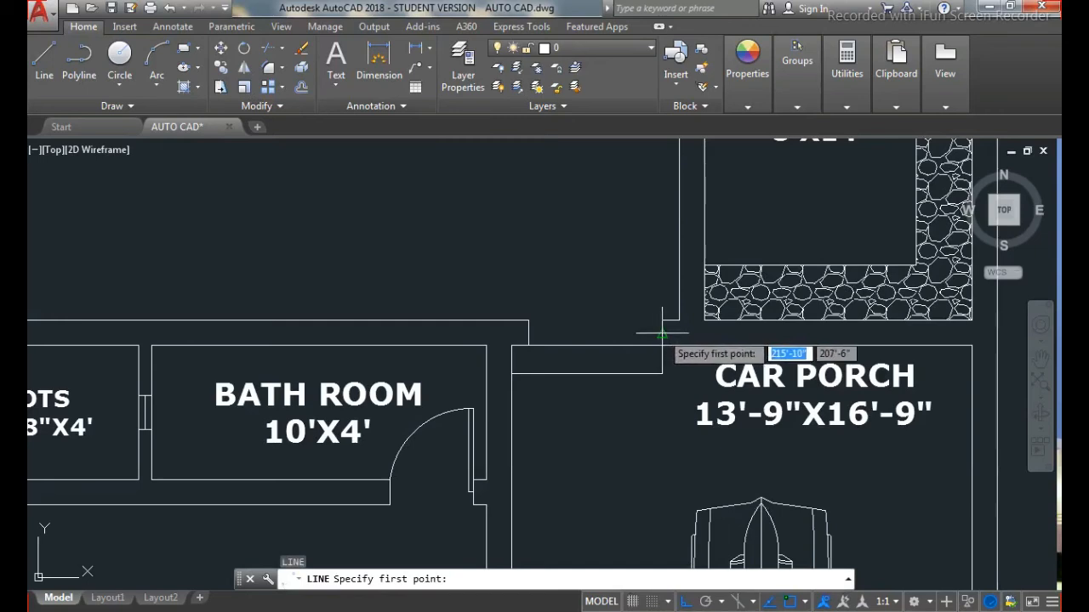
click(662, 334)
text(4)
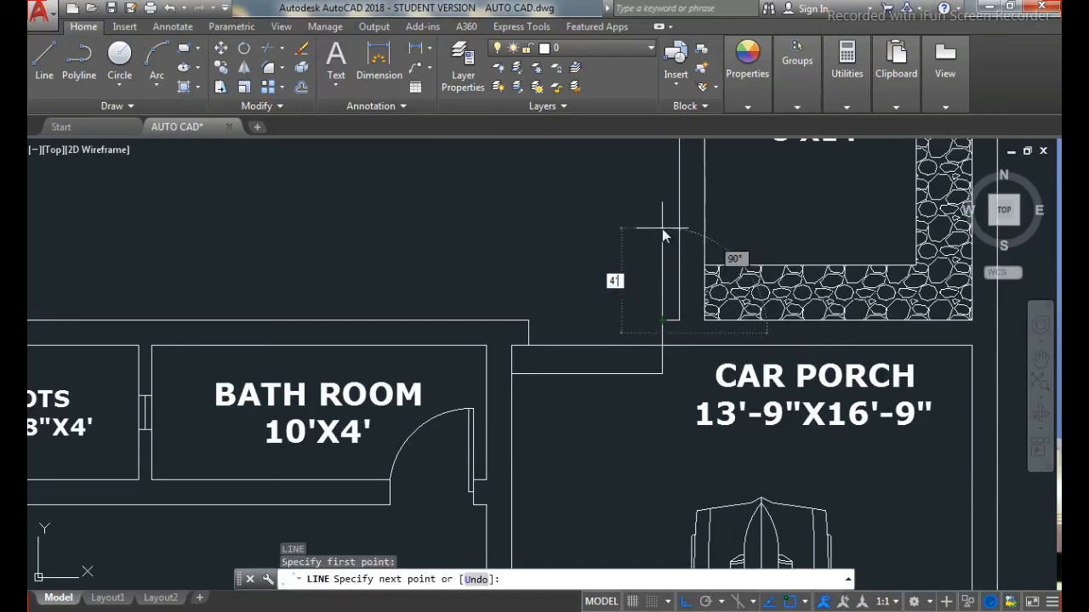
text(')
key(Return)
key(Return)
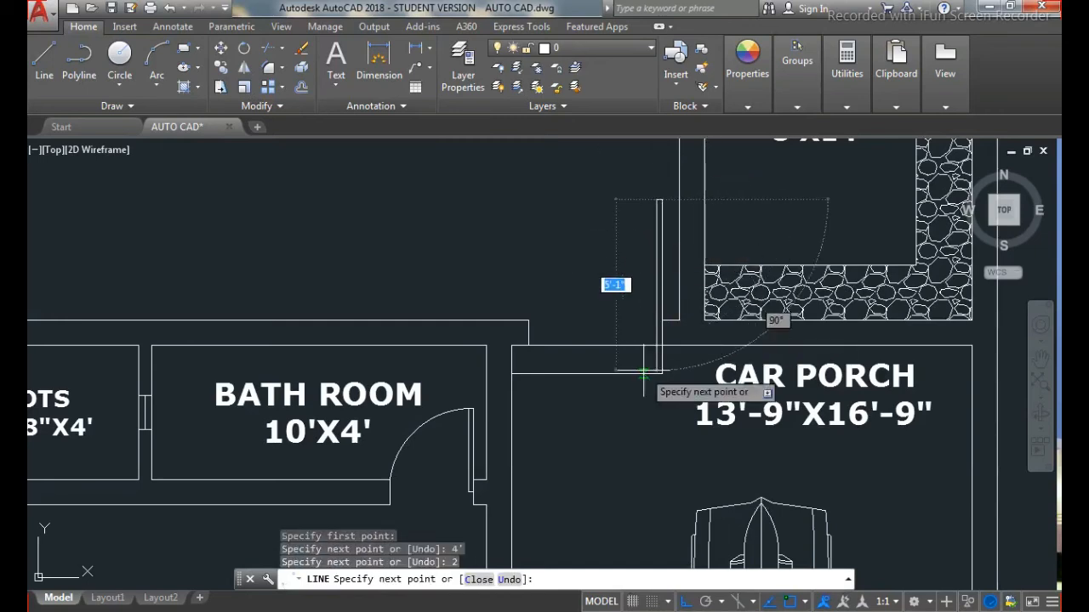
text(4')
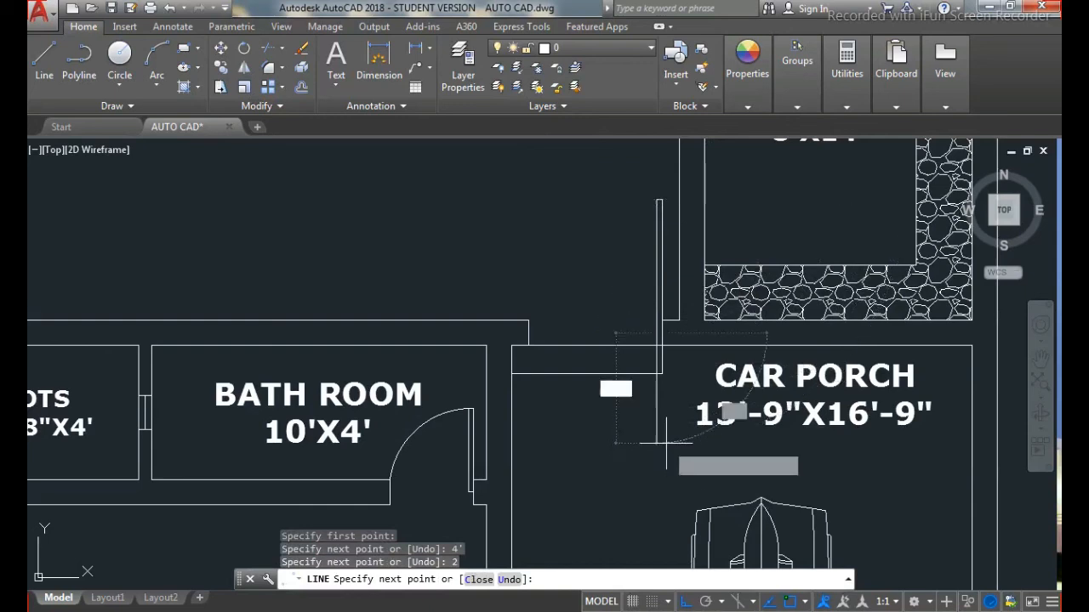
key(Return)
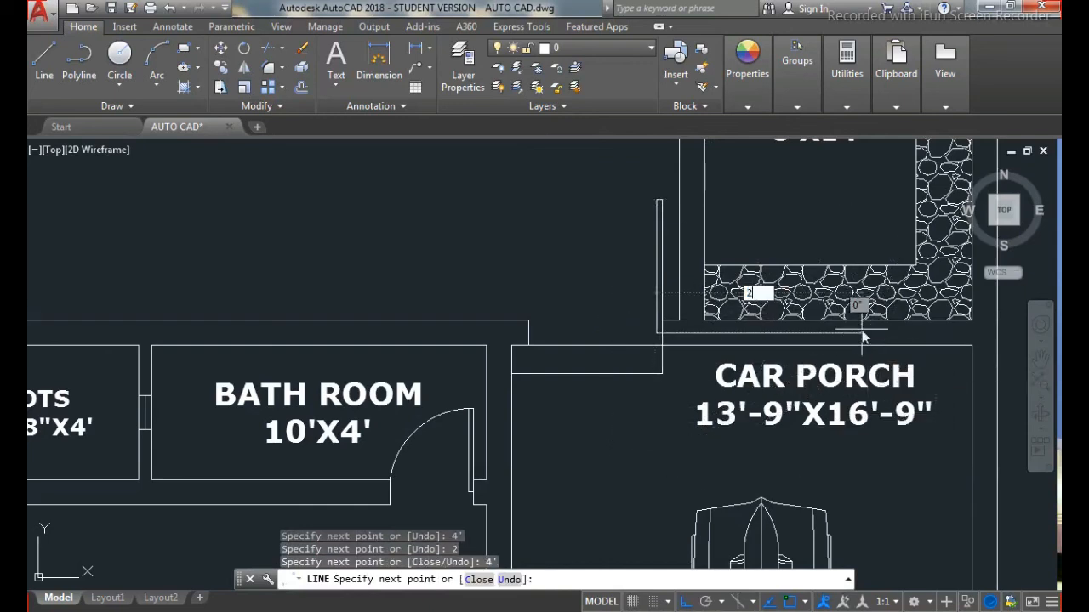
key(Return)
key(Escape)
Step: Draw the lounge entrance door's swing as a three-point arc through the leaf's north corners to the opposite wall end's upper corner
text(a)
key(Return)
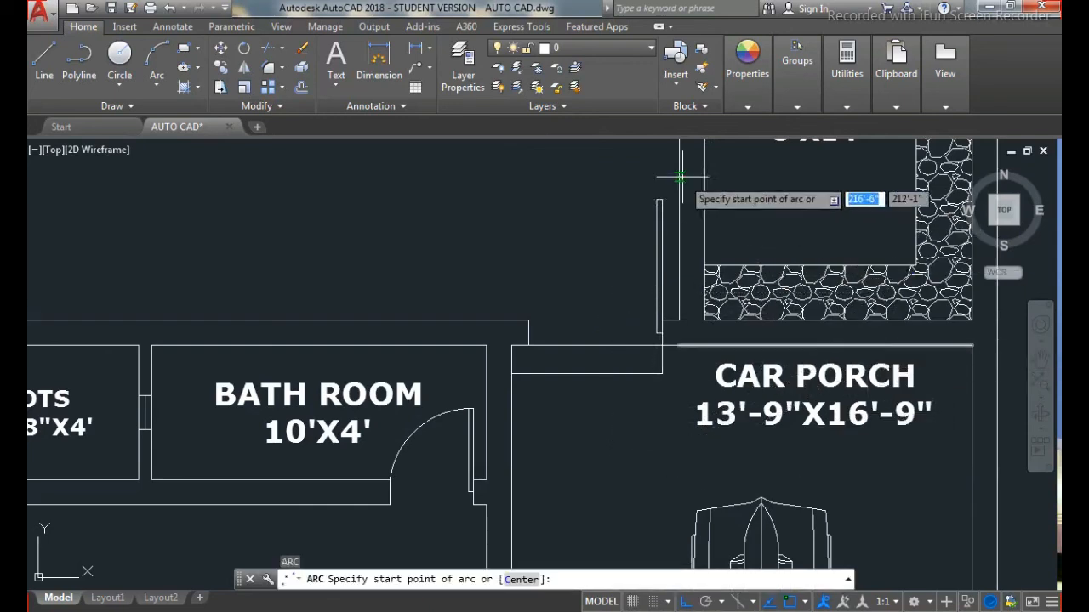
scroll(644, 214, up, 3)
click(630, 232)
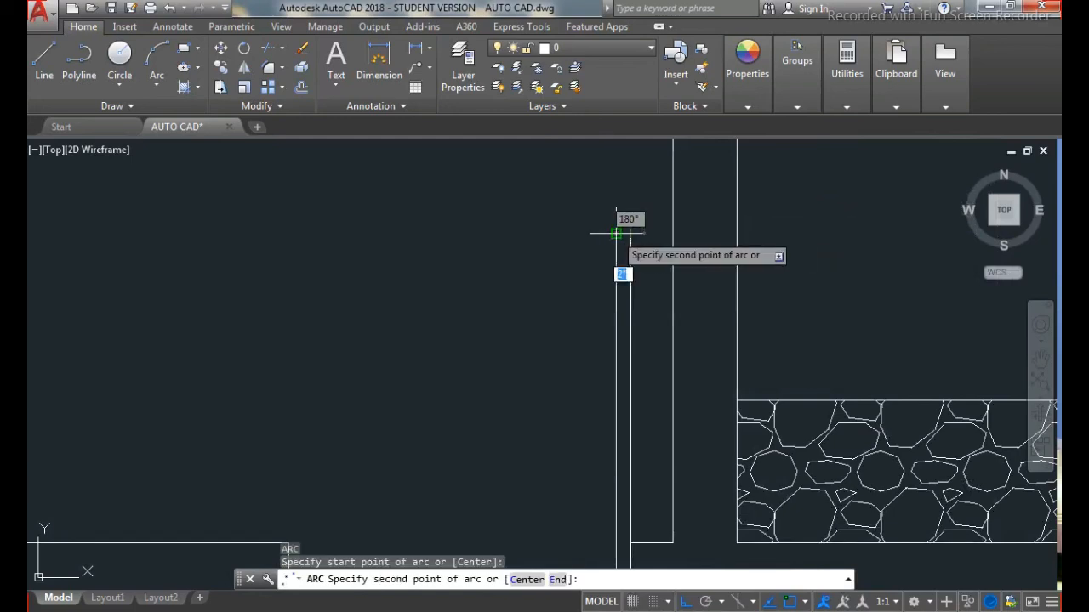
click(615, 232)
scroll(616, 232, down, 3)
key(Escape)
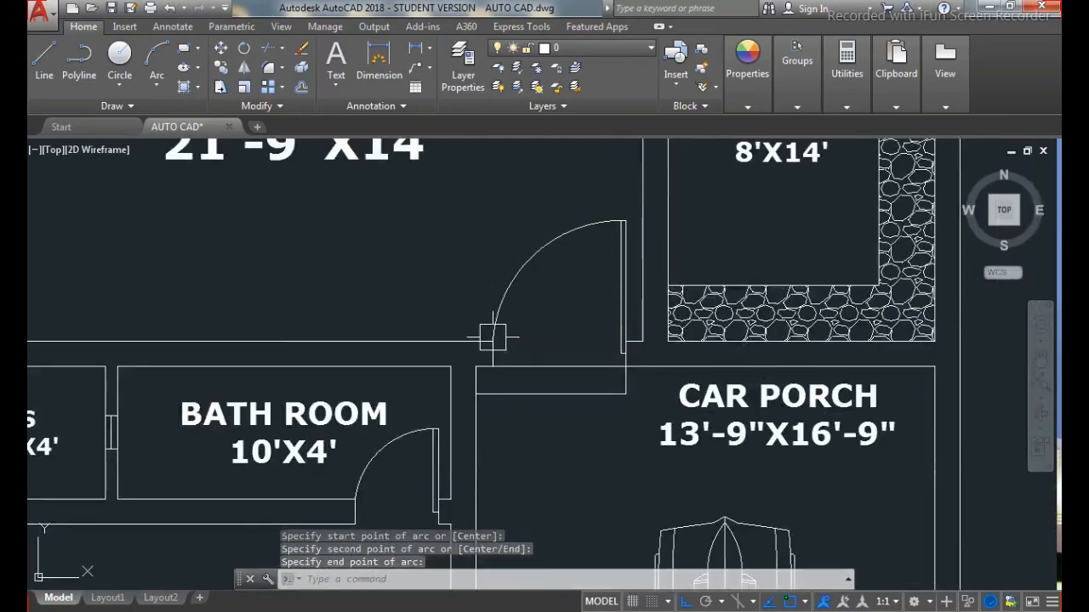
Step: Draw a guide line west across the wall between the east bedroom and the 5'X3'-8" OTS, from the midpoint of the OTS's west side
scroll(493, 336, down, 5)
scroll(510, 350, down, 2)
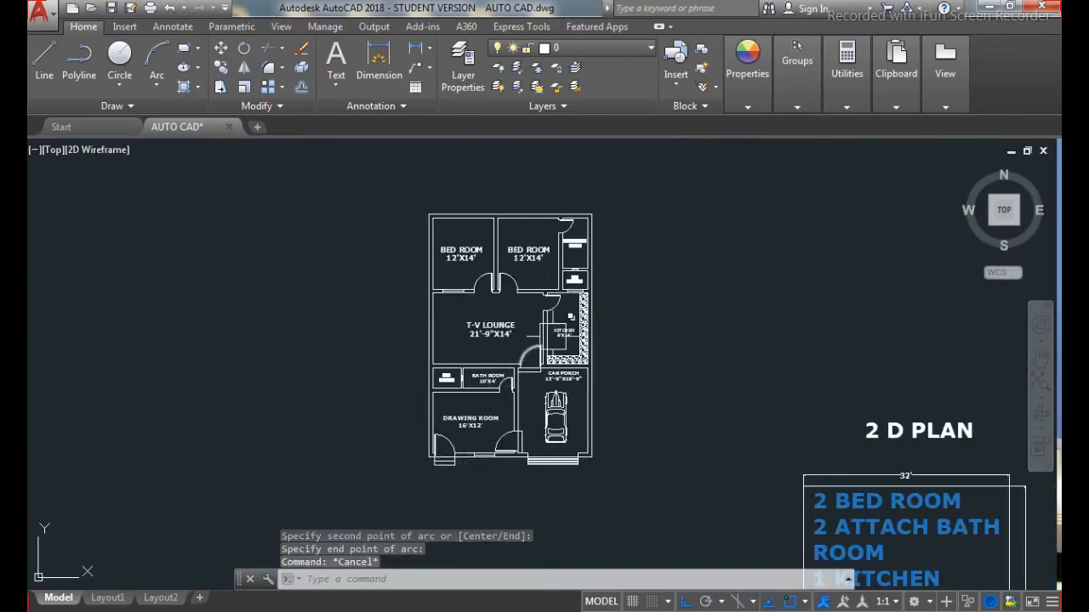
scroll(557, 260, up, 4)
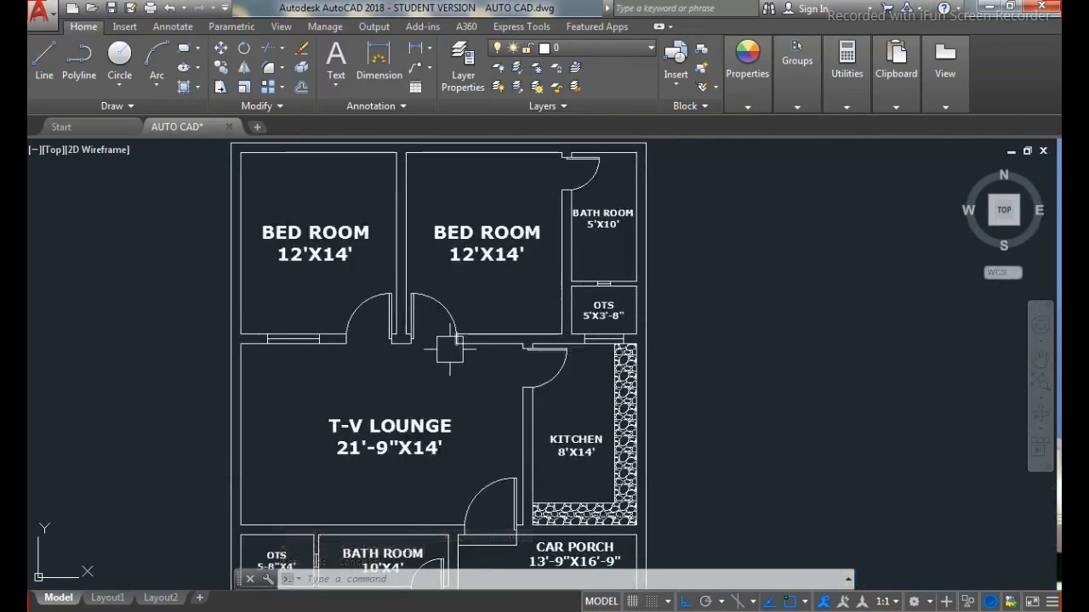
key(Return)
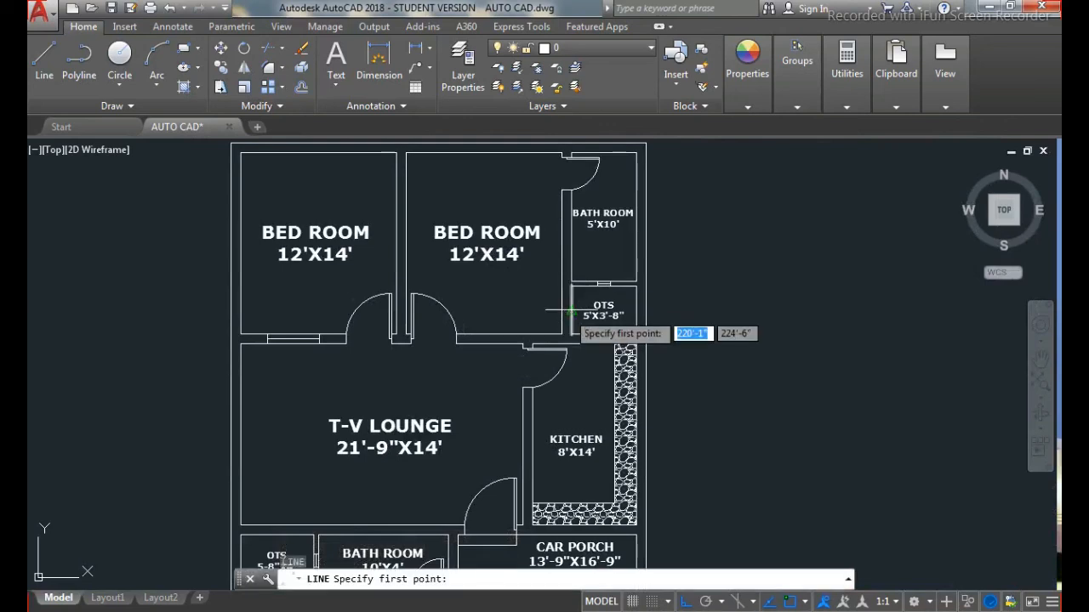
scroll(571, 323, up, 4)
click(580, 301)
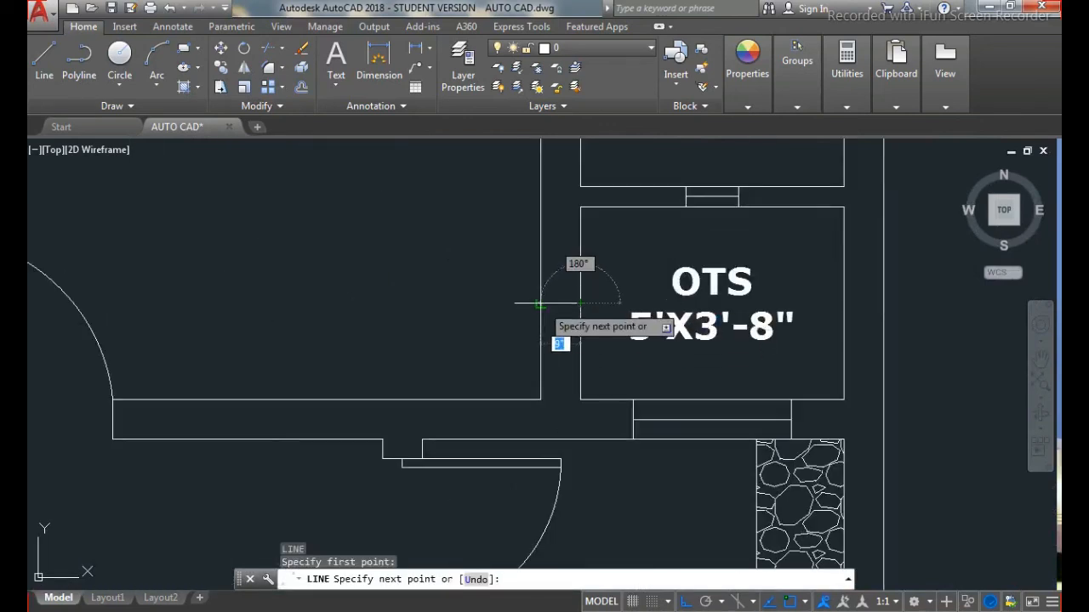
click(516, 302)
key(Escape)
Step: Offset the guide line across the OTS's west wall 1' to the north and 1' to the south, and delete the original line
text(o)
key(Return)
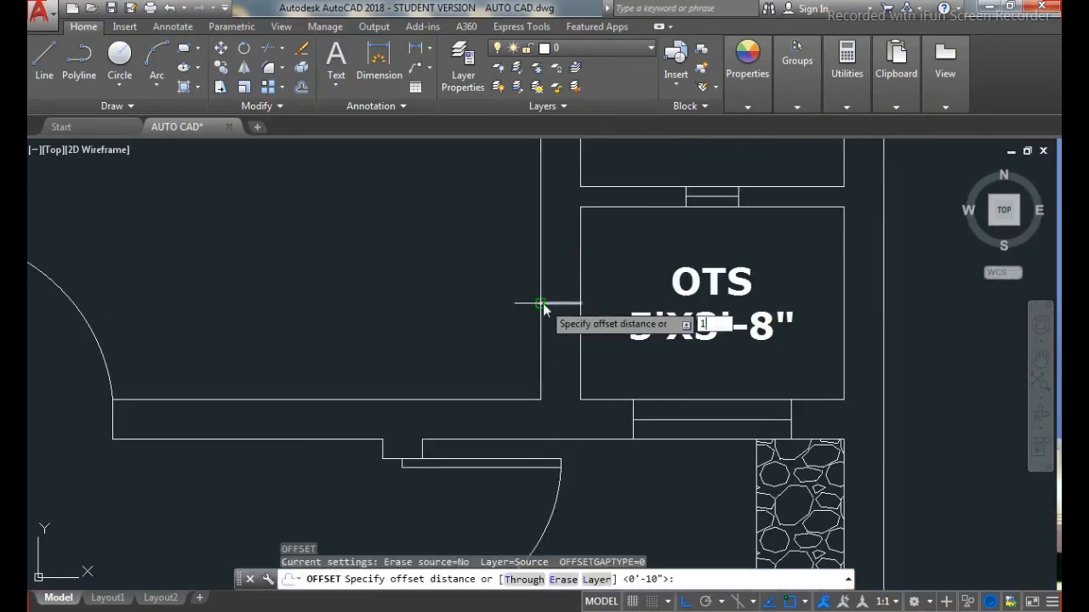
text(1')
key(Return)
click(559, 303)
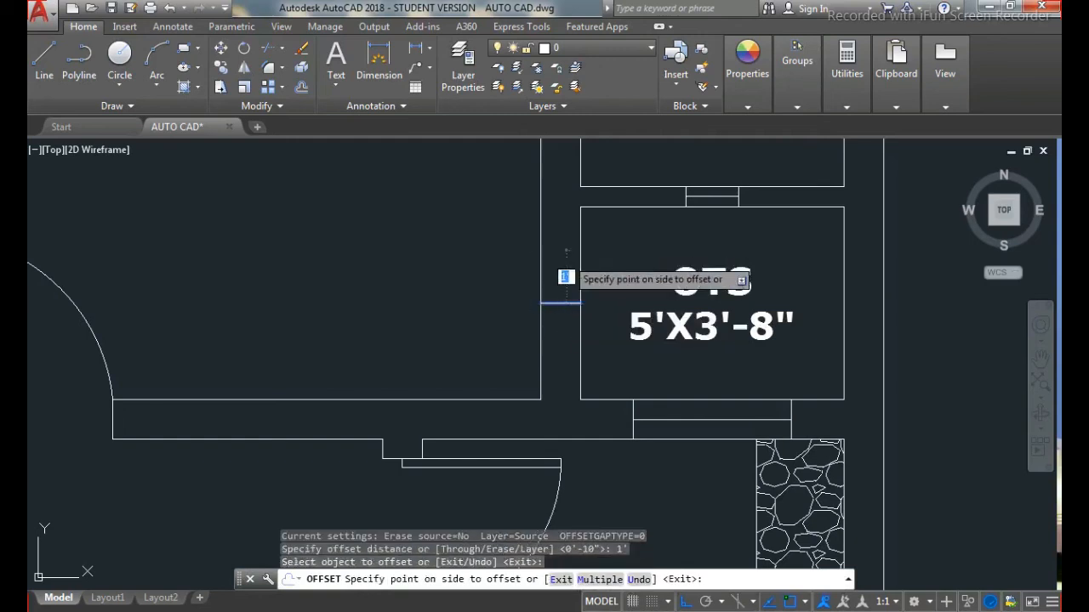
click(586, 275)
click(568, 298)
click(566, 347)
key(Escape)
click(567, 303)
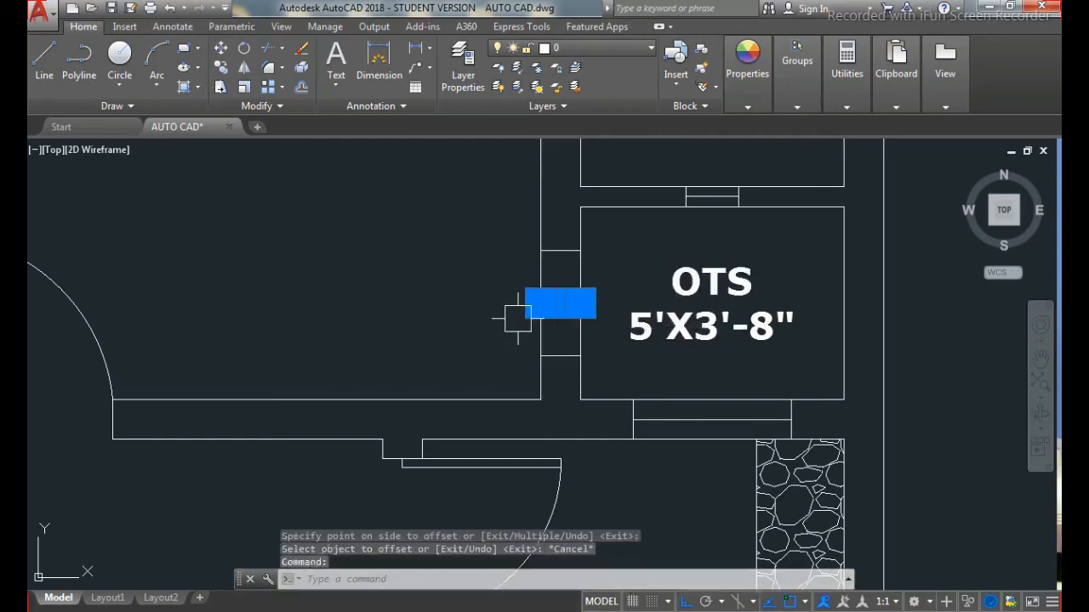
key(Delete)
Step: Draw the window's center line in the OTS's west wall between the midpoints of the two offset lines
text(l)
key(Return)
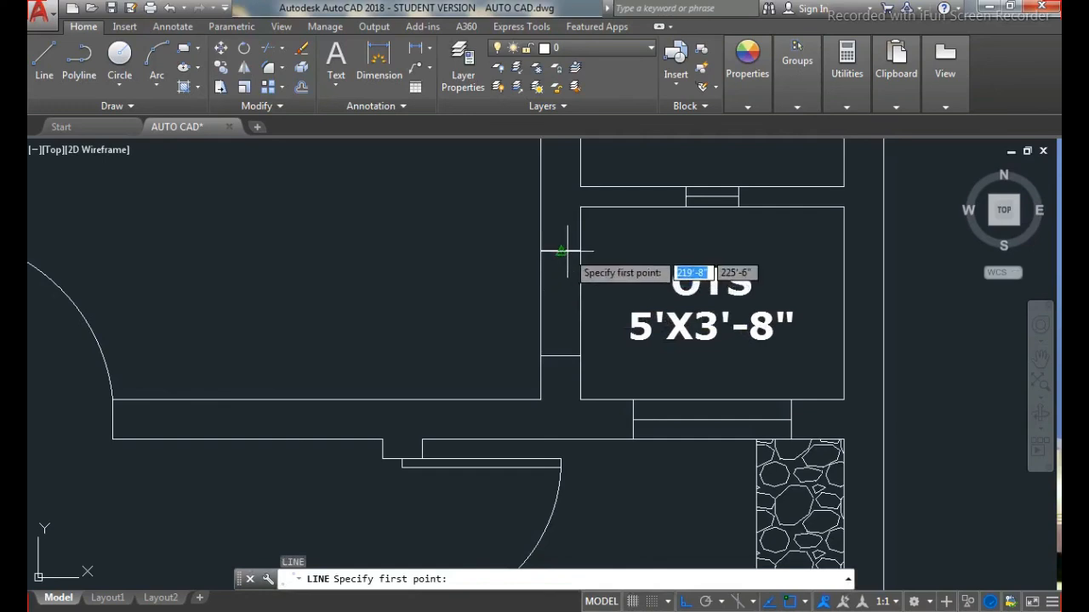
click(560, 250)
click(560, 356)
key(Escape)
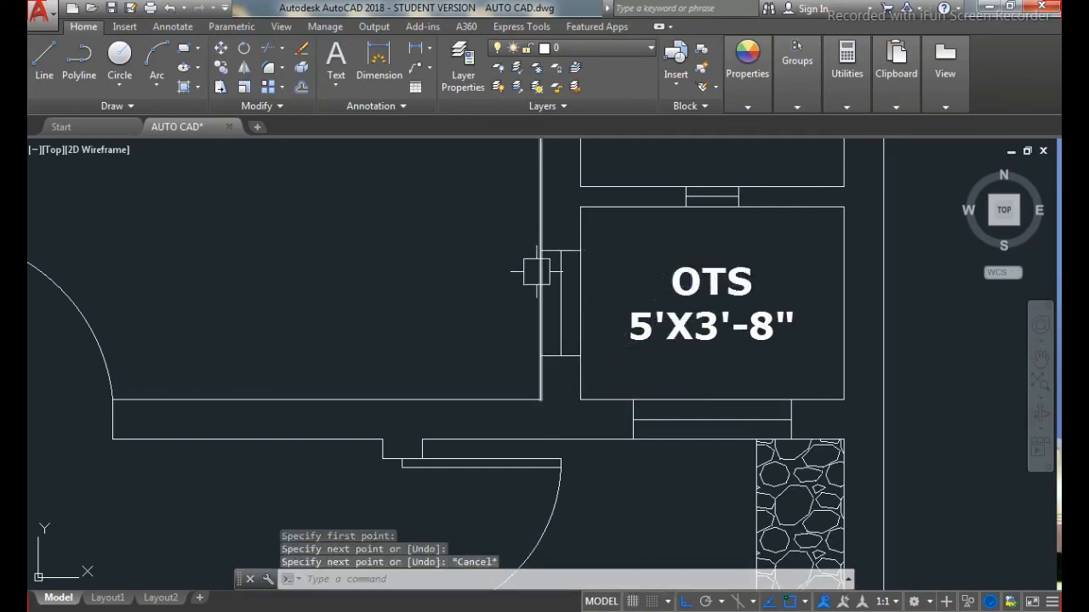